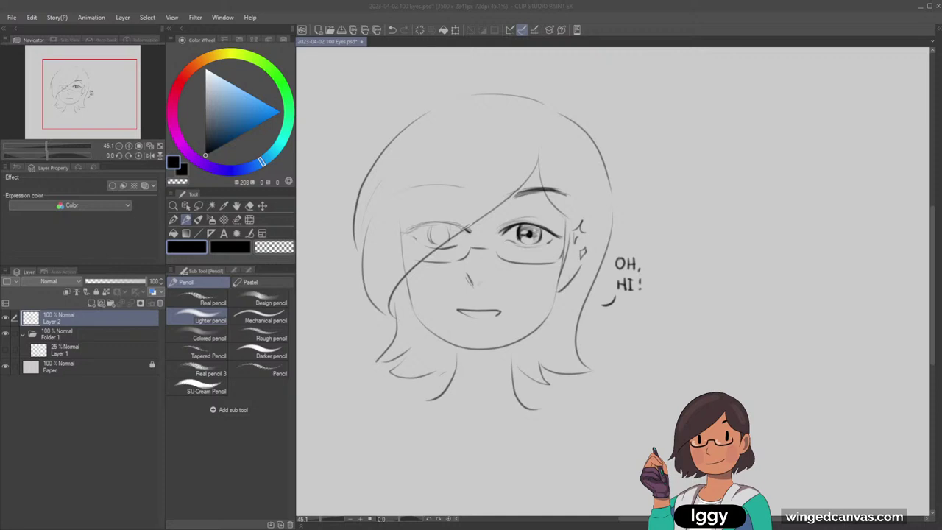
Show the grid on Layer 1 and hide the portrait sketch on Layer 2.
click(174, 206)
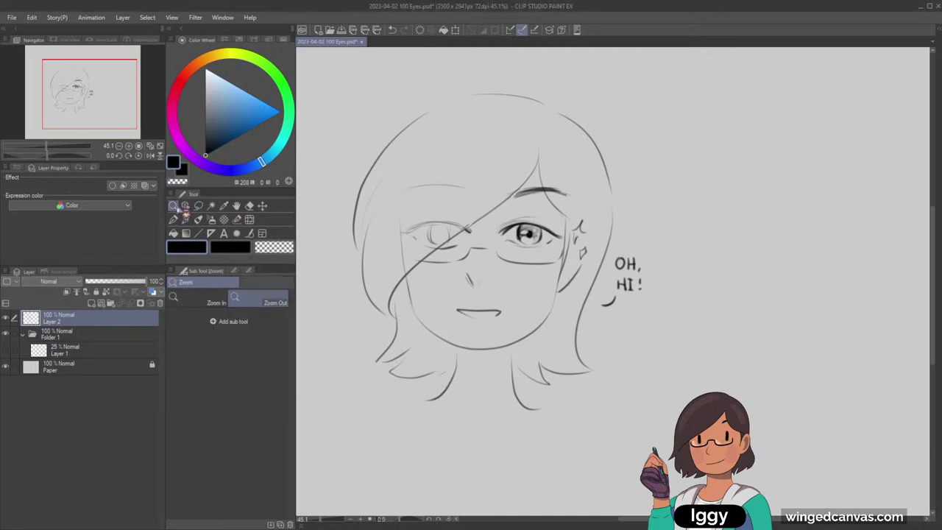
drag(416, 274, 406, 265)
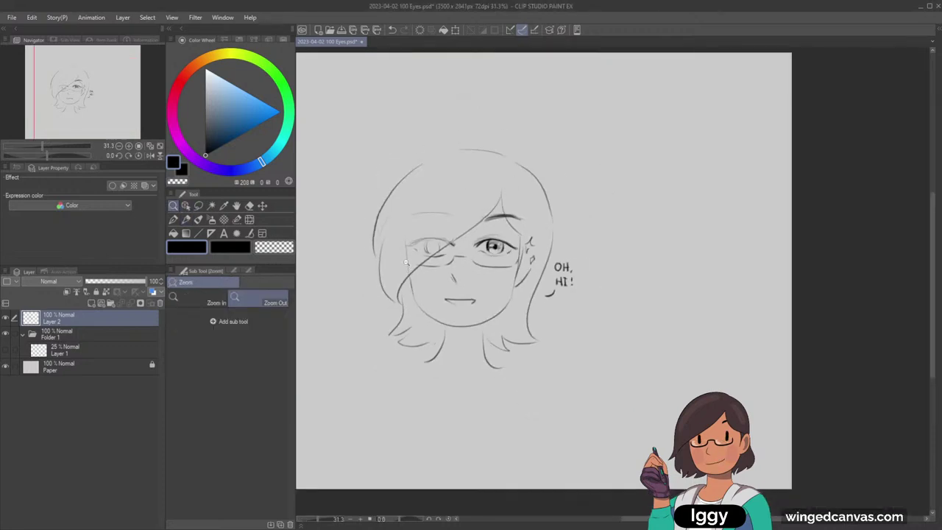
drag(109, 113, 107, 112)
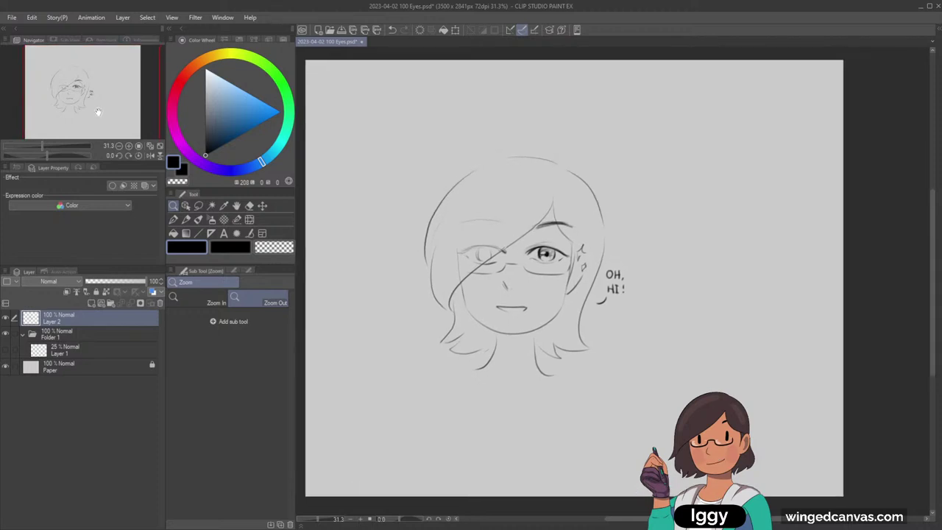
click(512, 245)
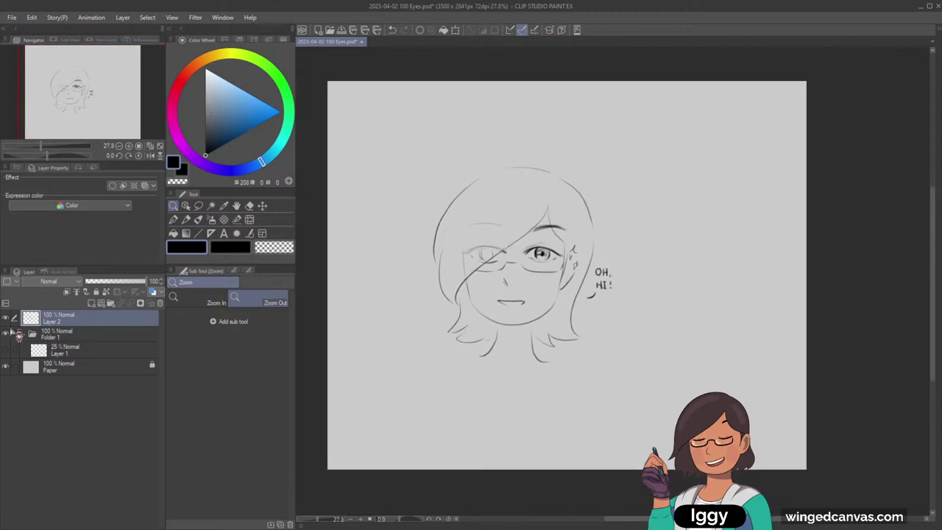
click(566, 280)
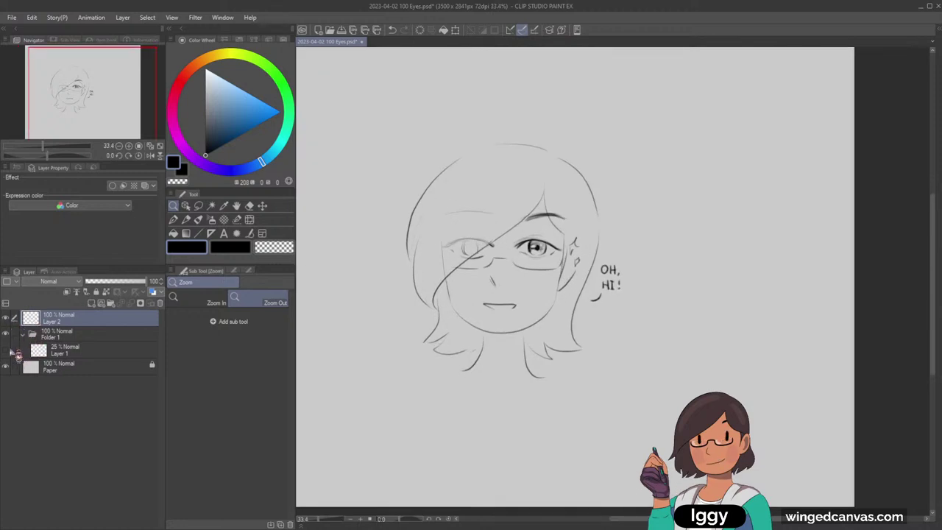
click(6, 350)
click(10, 318)
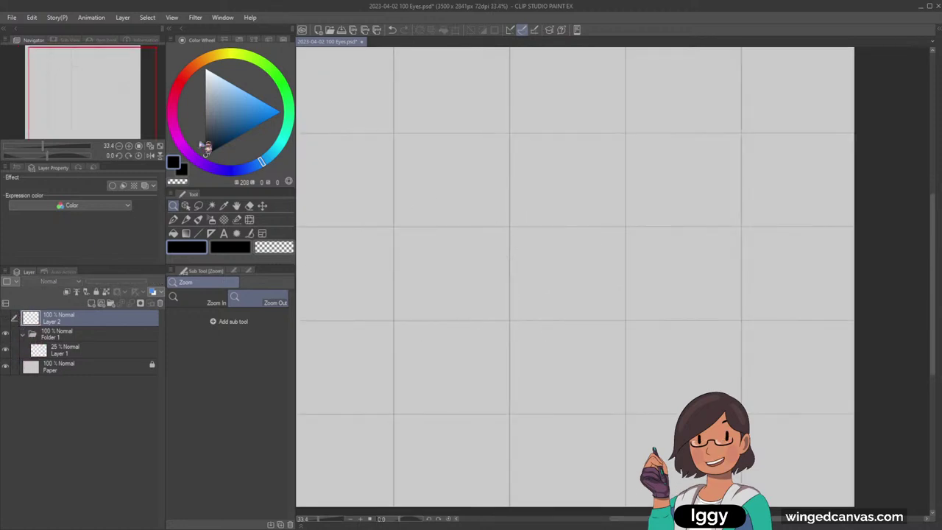
key(ctrl+0)
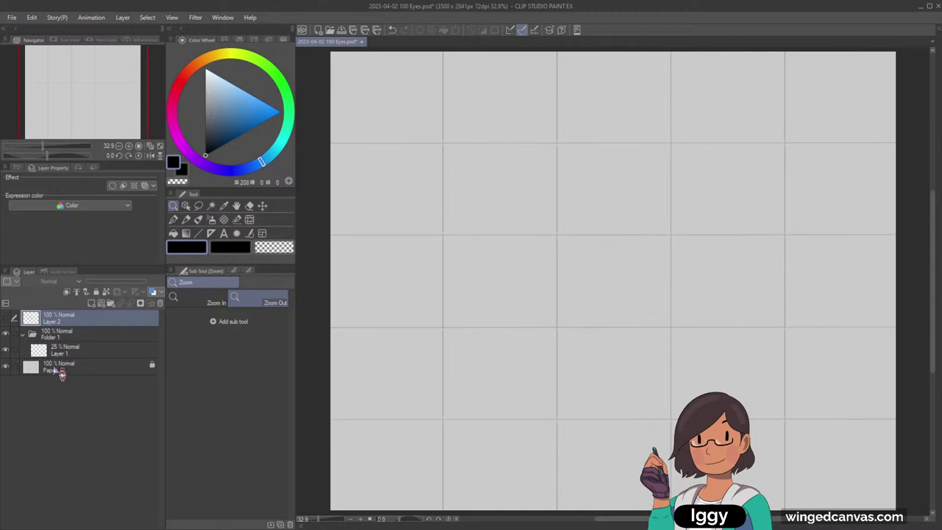
Add a new raster layer directly above the grid's Layer 1 inside Folder 1.
click(98, 336)
click(101, 350)
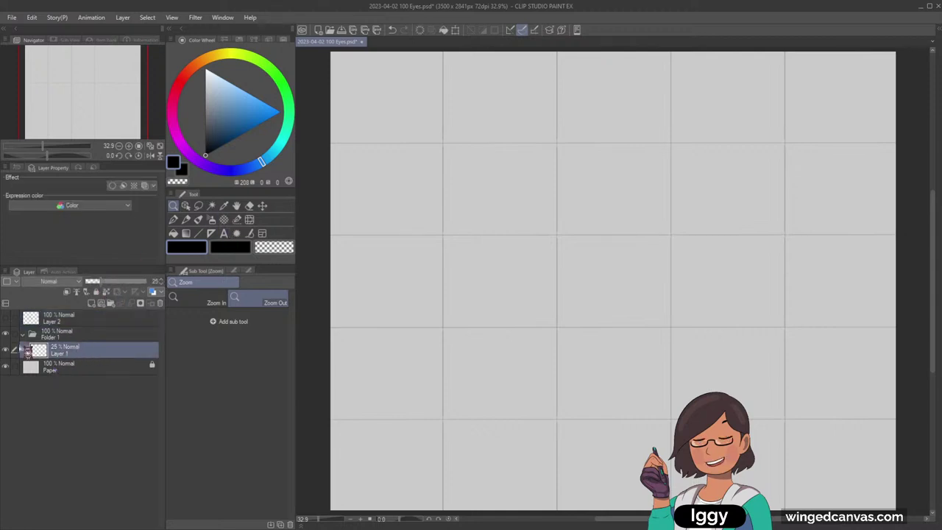
click(5, 350)
click(6, 350)
click(92, 302)
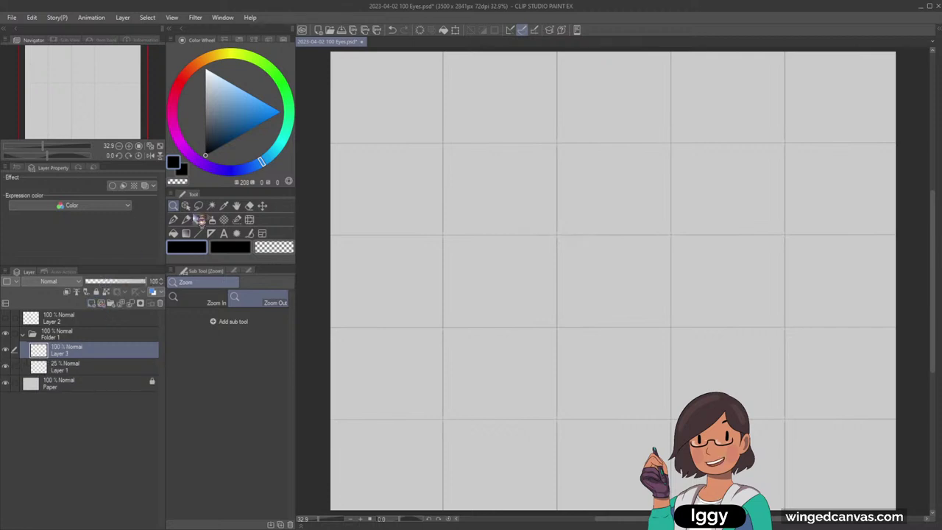
Handwrite the labels Happy, Sad, Angry, Tired and Confused with the Lighter pencil across the five cells of the grid's first row.
key(p)
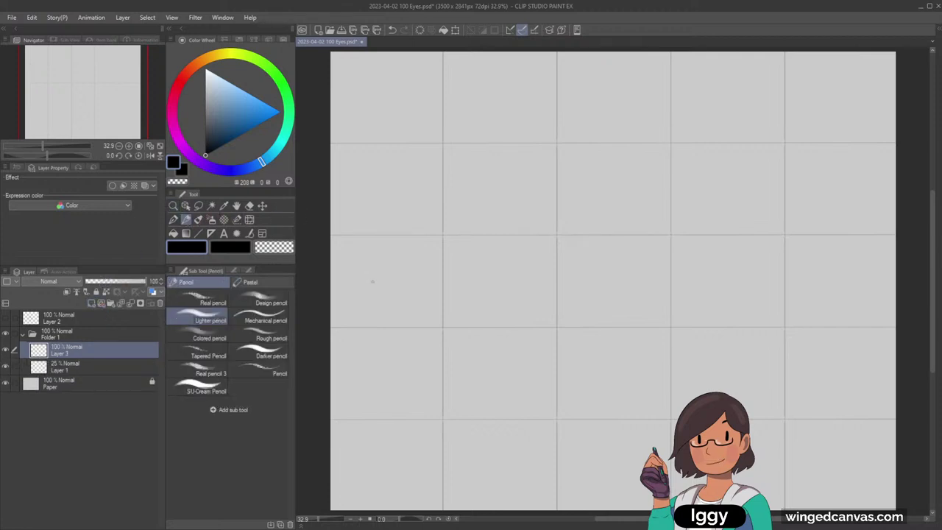
mouse_move(349, 57)
mouse_down()
mouse_move(351, 66)
mouse_move(378, 69)
mouse_up()
mouse_move(474, 57)
mouse_down()
mouse_move(468, 66)
mouse_move(492, 66)
mouse_up()
drag(583, 59, 608, 74)
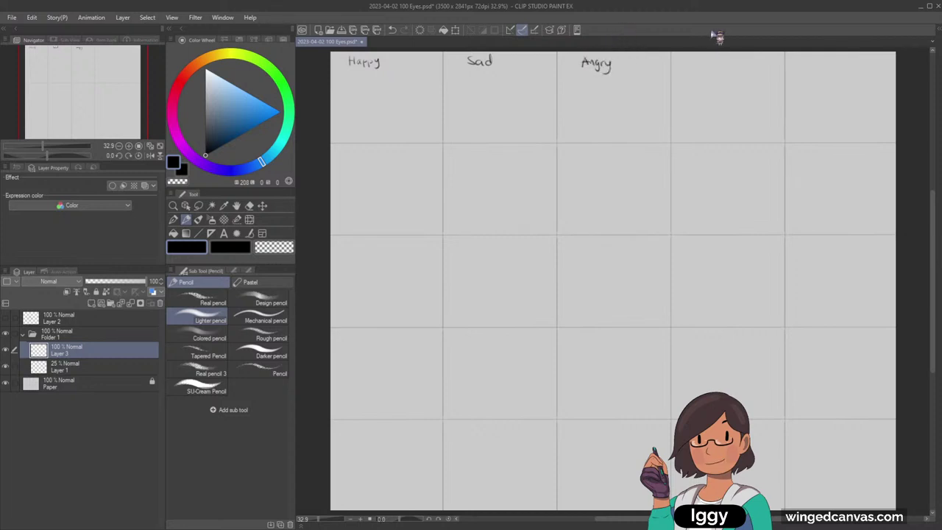
drag(690, 55, 689, 65)
drag(689, 56, 705, 59)
drag(707, 61, 718, 54)
mouse_move(812, 58)
mouse_down()
mouse_move(845, 67)
mouse_move(857, 58)
mouse_move(857, 67)
mouse_up()
Handwrite Wide eyed and Exaggerated in the first cells of the grid's second and third rows.
drag(340, 158, 348, 153)
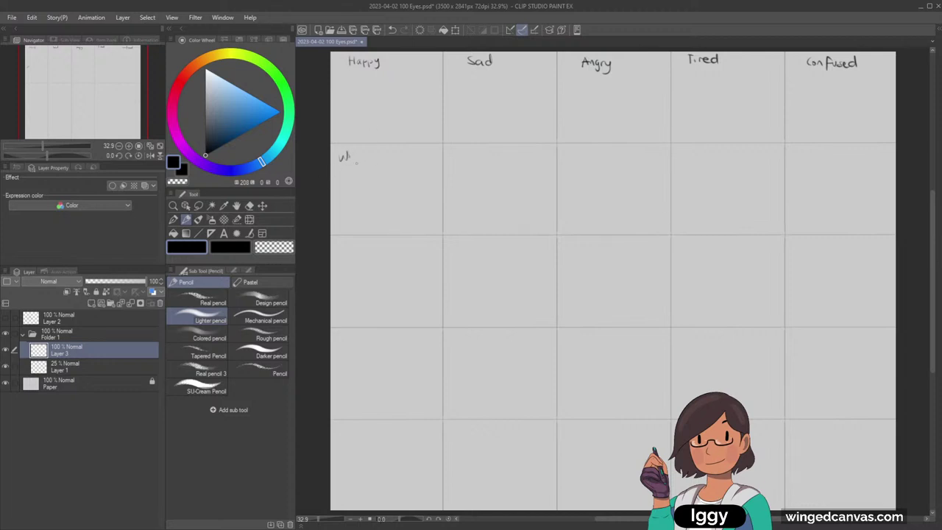
drag(352, 159, 405, 157)
mouse_move(336, 244)
mouse_down()
mouse_move(361, 259)
mouse_move(407, 239)
mouse_up()
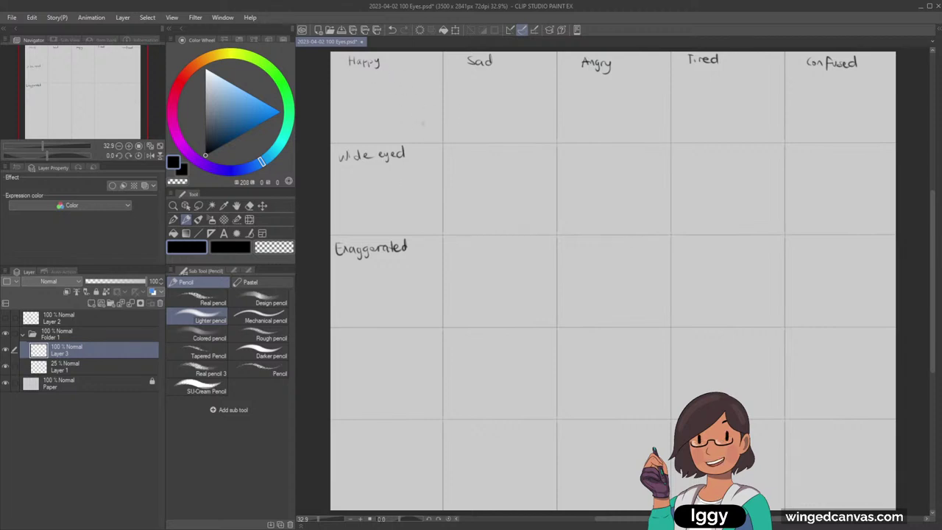
drag(420, 110, 414, 168)
key(ctrl+z)
mouse_move(501, 113)
mouse_down()
mouse_move(499, 178)
mouse_move(487, 168)
mouse_move(507, 173)
mouse_up()
key(ctrl+z)
key(ctrl+z)
key(ctrl+z)
mouse_move(600, 107)
mouse_down()
mouse_move(600, 178)
mouse_move(591, 166)
mouse_move(610, 166)
mouse_up()
key(ctrl+z)
key(ctrl+z)
key(ctrl+z)
Handwrite Teary and Nervous in the first cells of the grid's fourth and fifth rows.
mouse_move(343, 333)
mouse_down()
mouse_move(342, 349)
mouse_move(370, 349)
mouse_up()
mouse_move(339, 444)
mouse_down()
mouse_move(349, 427)
mouse_move(359, 440)
mouse_move(364, 434)
mouse_up()
drag(363, 434, 387, 437)
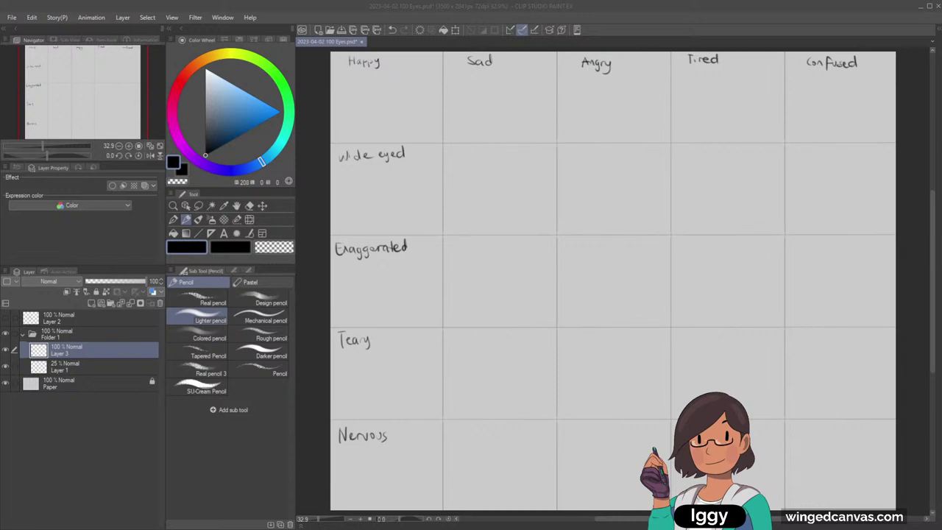
Add an empty layer between the grid layer and the label layer, and make the label layer active again.
click(52, 365)
click(6, 367)
click(6, 366)
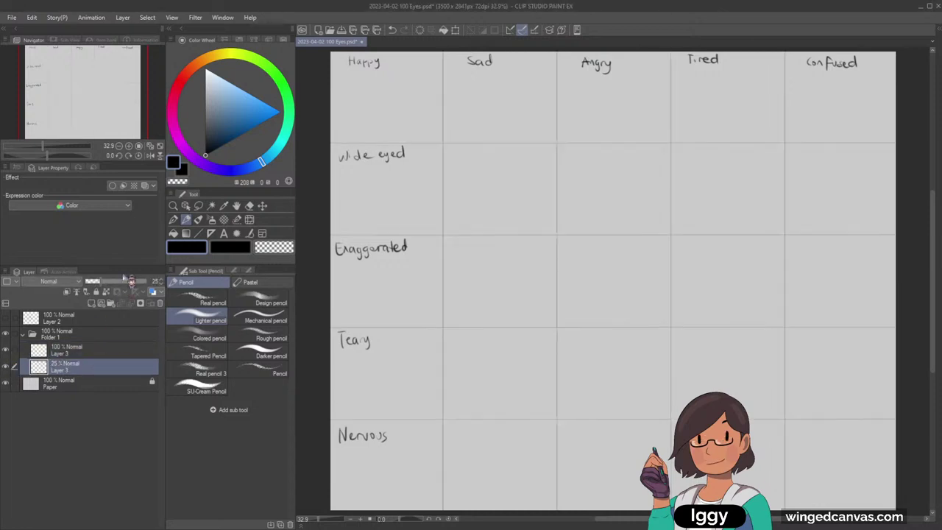
click(91, 304)
drag(98, 130, 96, 119)
click(88, 355)
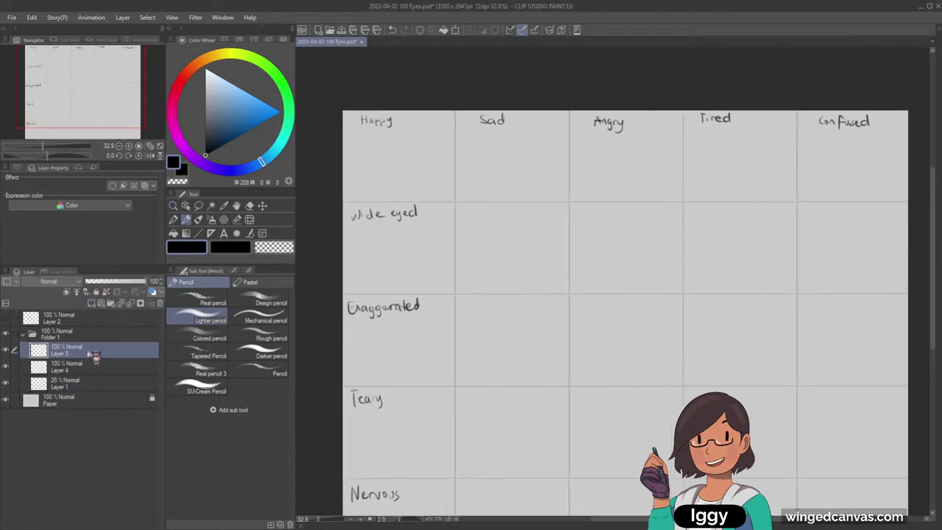
Sketch two light circles side by side with the Lighter pencil below the label in the Happy cell.
click(173, 205)
key(ctrl+plus)
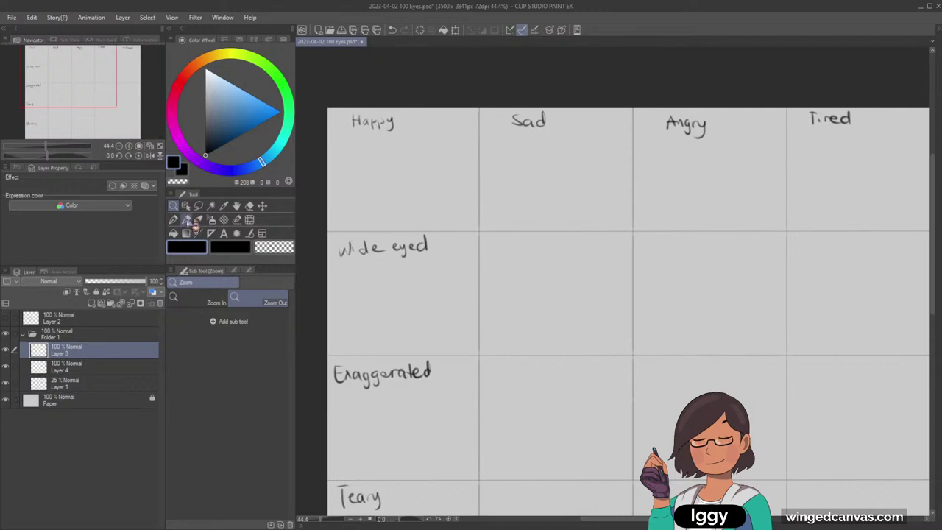
click(187, 220)
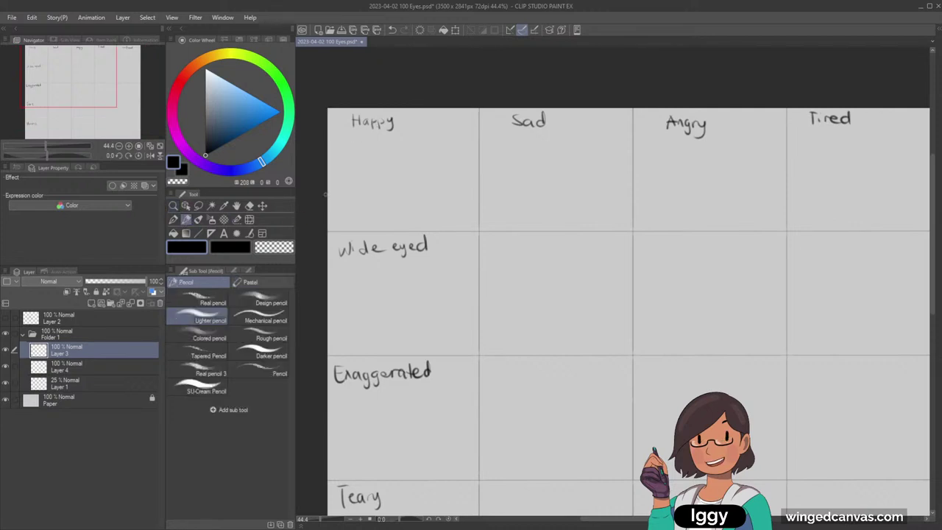
click(173, 206)
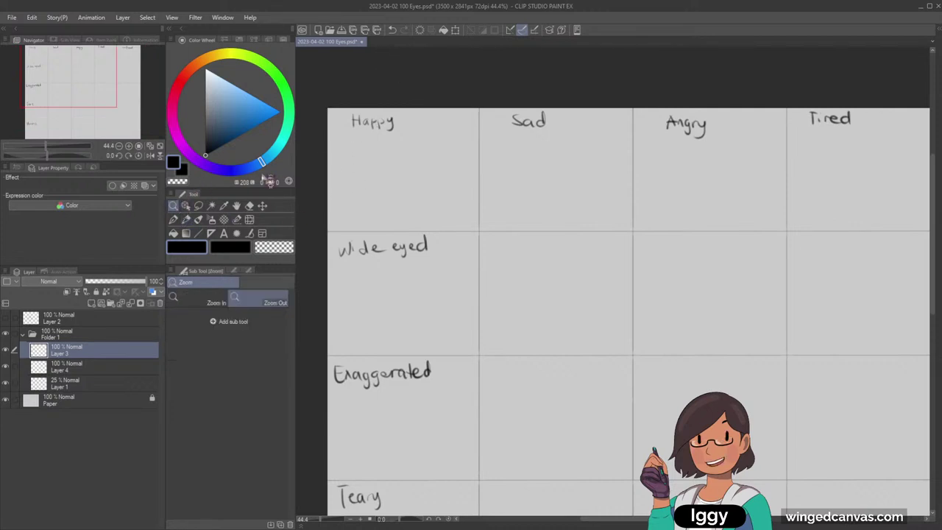
click(361, 150)
mouse_move(353, 182)
mouse_down()
mouse_move(355, 196)
mouse_move(368, 181)
mouse_up()
click(186, 220)
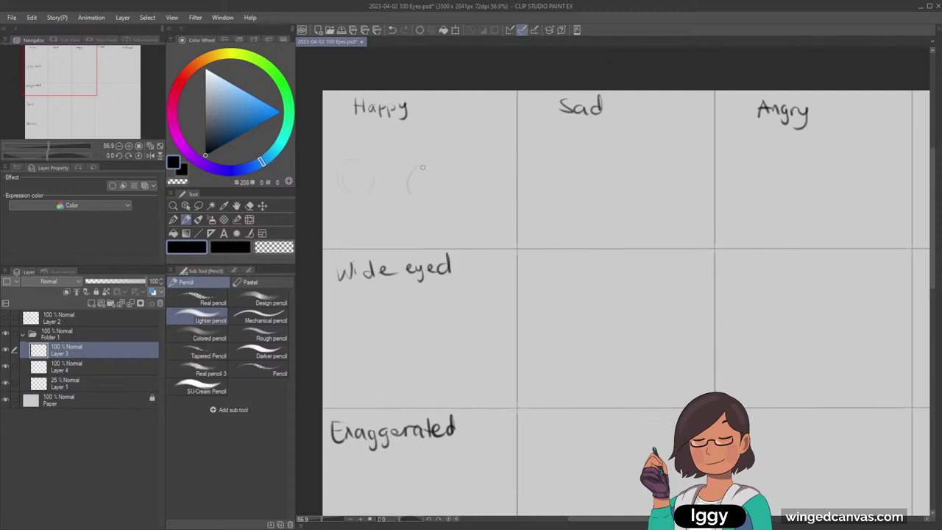
key(ctrl+z)
Lasso the second circle in the Happy cell, shift it slightly farther from the first and clear the selection.
key(m)
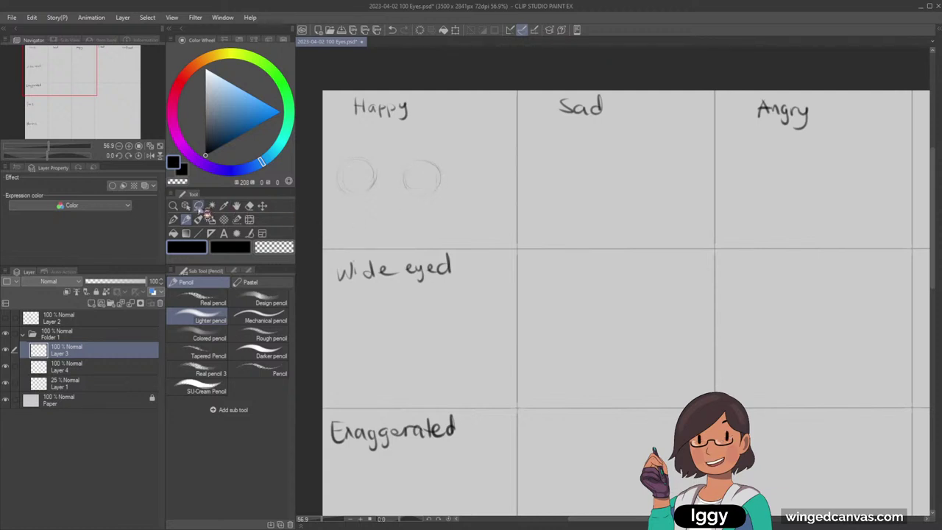
mouse_move(424, 145)
mouse_down()
mouse_move(414, 200)
mouse_move(429, 178)
mouse_up()
key(k)
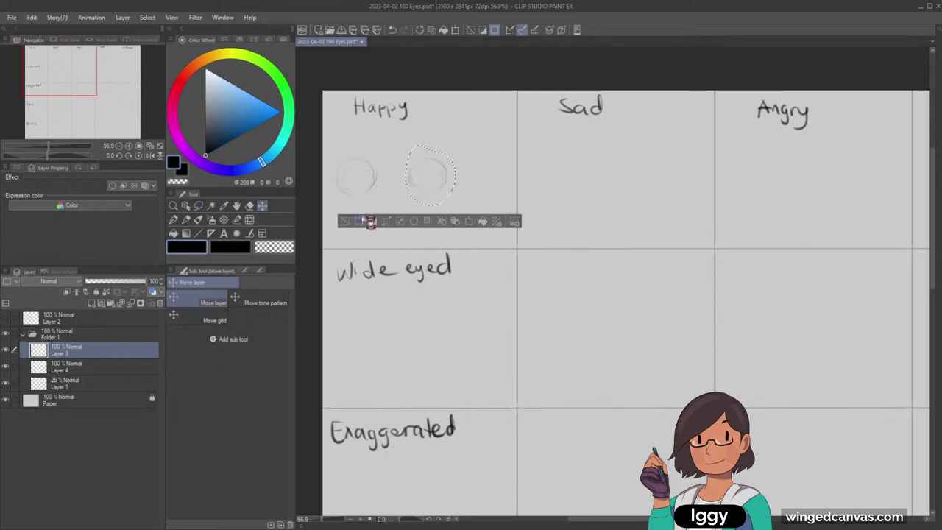
click(345, 222)
key(ctrl+t)
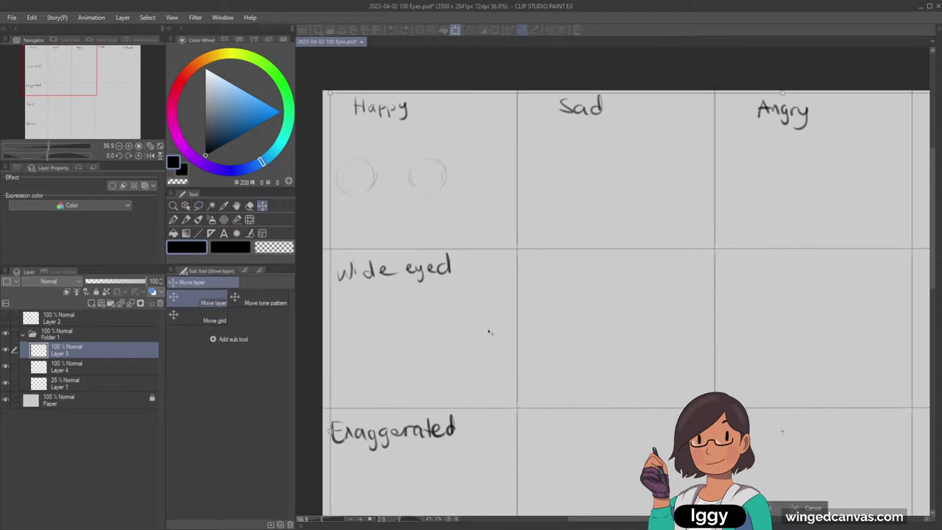
key(Return)
Select both circles with a rectangular marquee, cut them from the label layer and paste them onto their own layer.
click(198, 206)
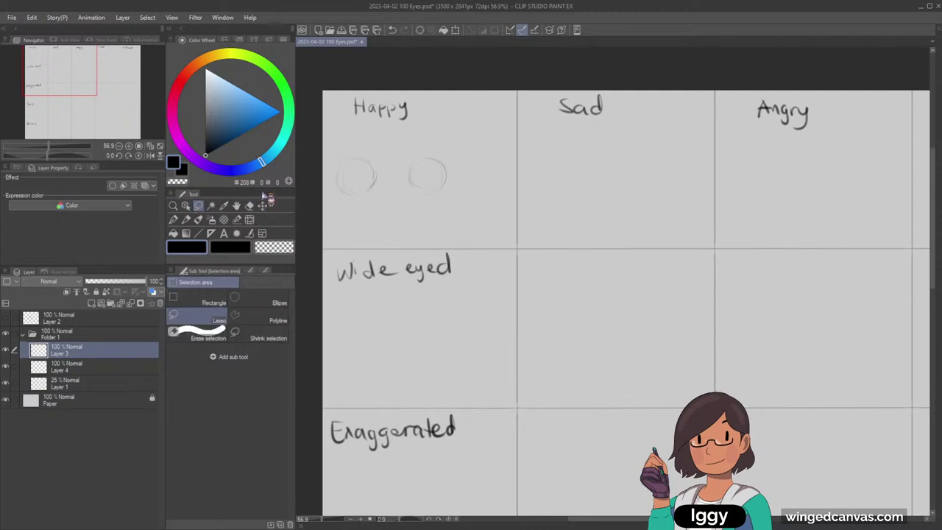
click(199, 303)
mouse_move(329, 148)
mouse_down()
mouse_move(444, 204)
mouse_move(462, 204)
mouse_up()
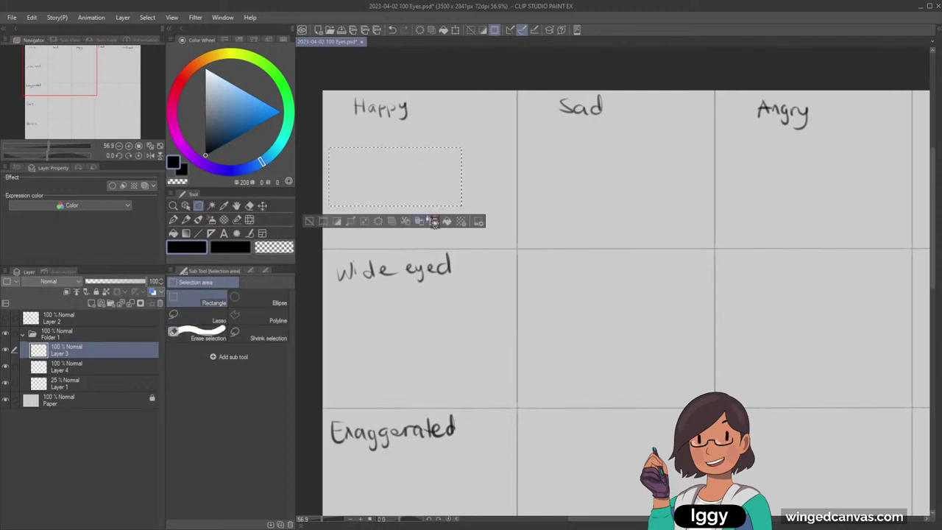
click(61, 371)
key(ctrl+v)
Remove the empty Layer 4 from Folder 1.
click(87, 382)
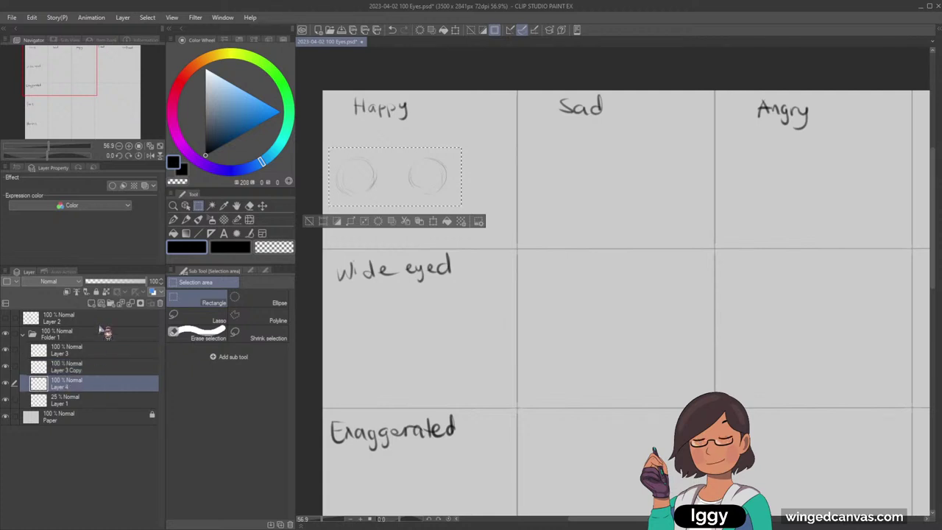
key(ctrl+e)
click(6, 383)
click(8, 384)
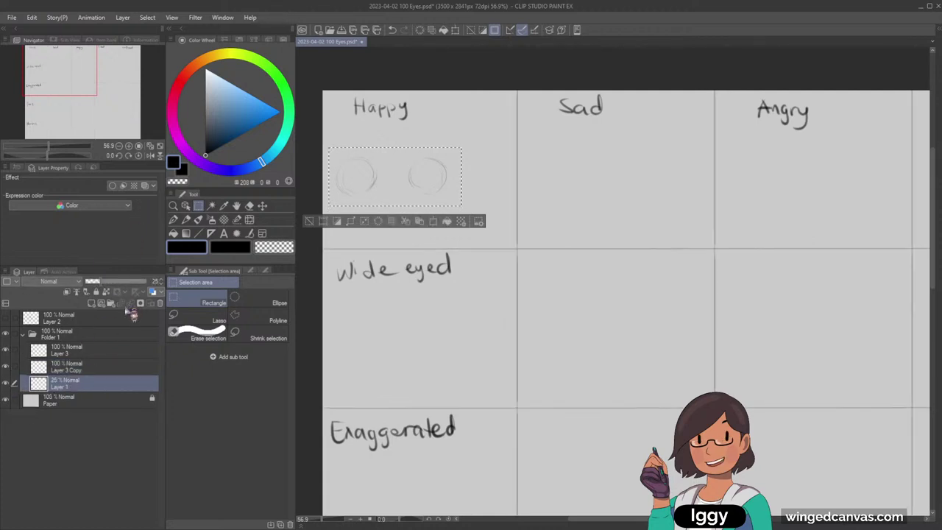
Lock the grid's Layer 1, make Layer 3 Copy active and clear the selection around the circles.
click(96, 292)
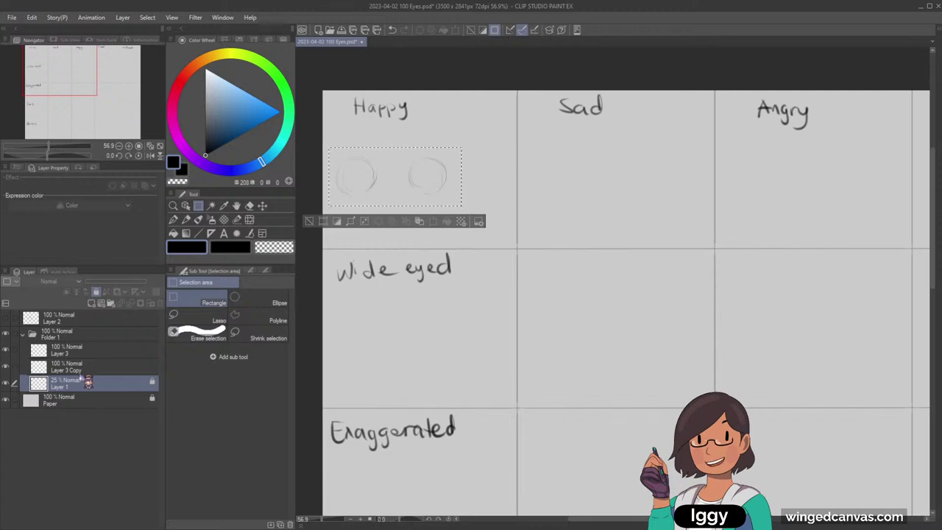
click(134, 371)
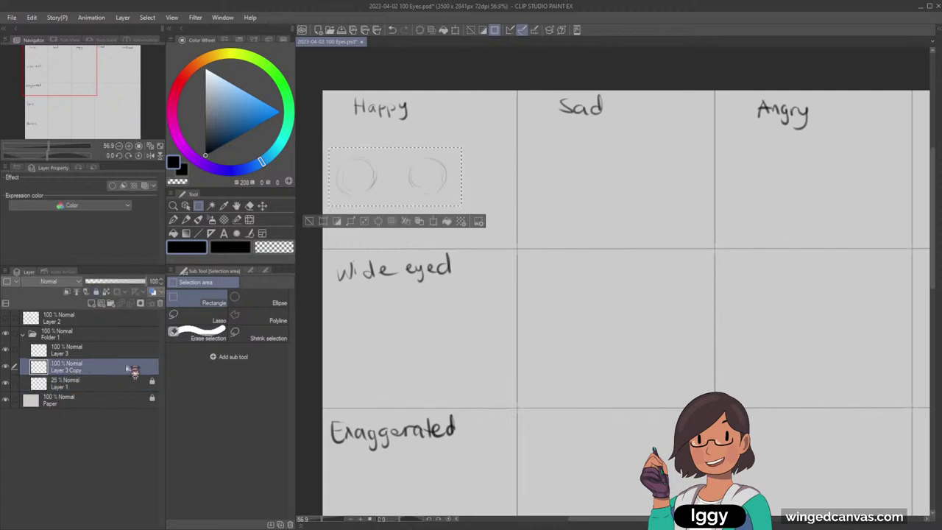
click(419, 220)
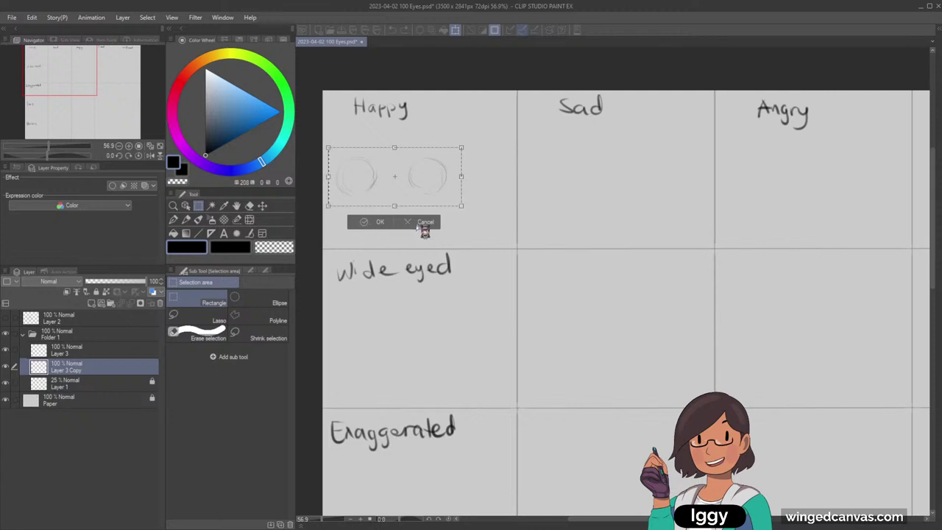
click(424, 223)
click(312, 221)
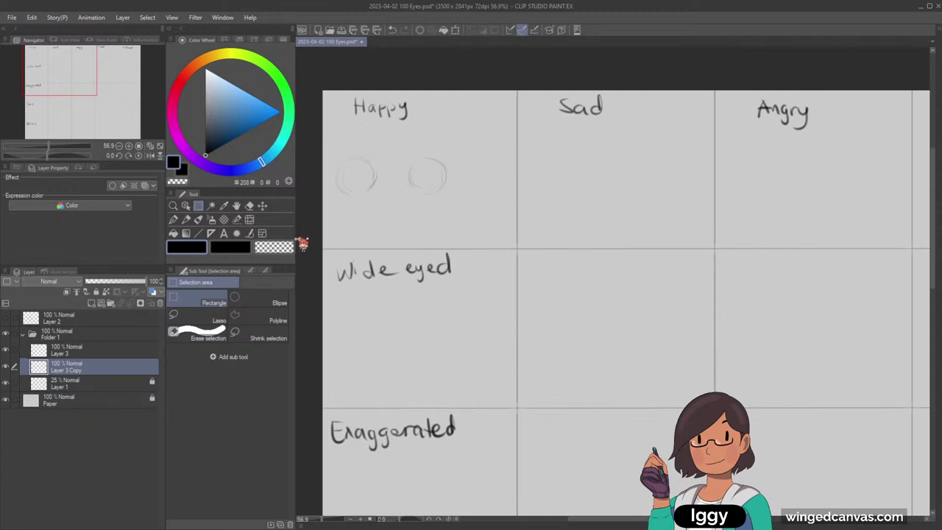
Handwrite the note "Vanilla" and "Dova Syndrome" on two lines in the Sad cell and erase it.
click(186, 219)
mouse_move(539, 164)
mouse_down()
mouse_move(547, 175)
mouse_move(581, 167)
mouse_move(586, 177)
mouse_up()
mouse_move(593, 171)
mouse_down()
mouse_move(544, 197)
mouse_move(606, 201)
mouse_up()
drag(608, 196, 638, 194)
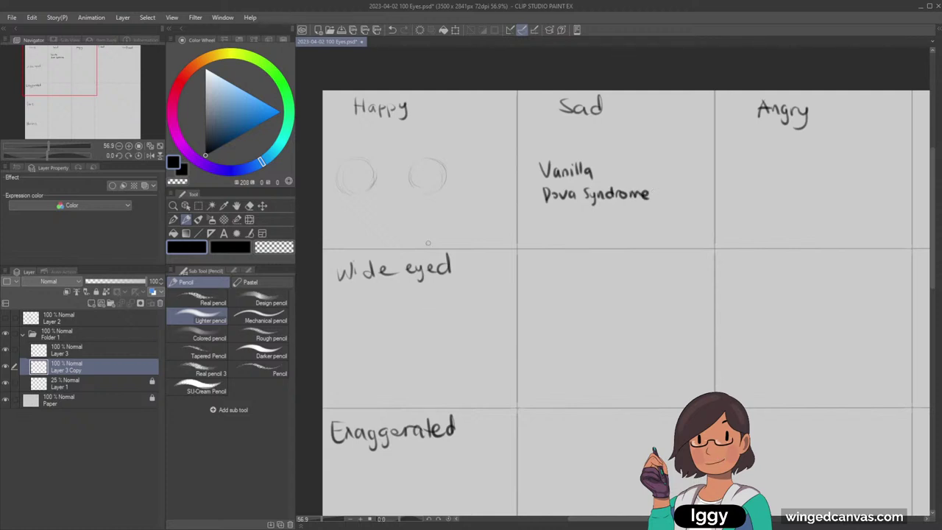
key(e)
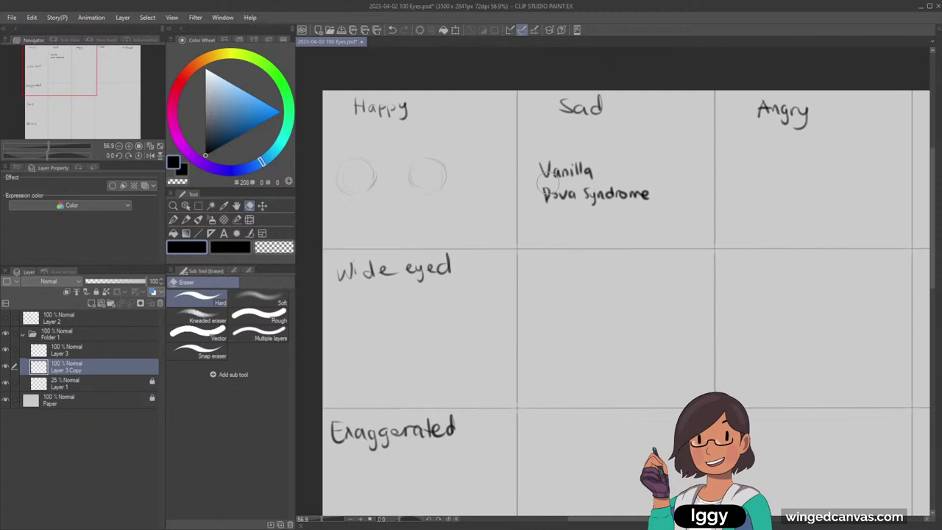
mouse_move(600, 157)
mouse_down()
mouse_move(579, 171)
mouse_move(552, 204)
mouse_up()
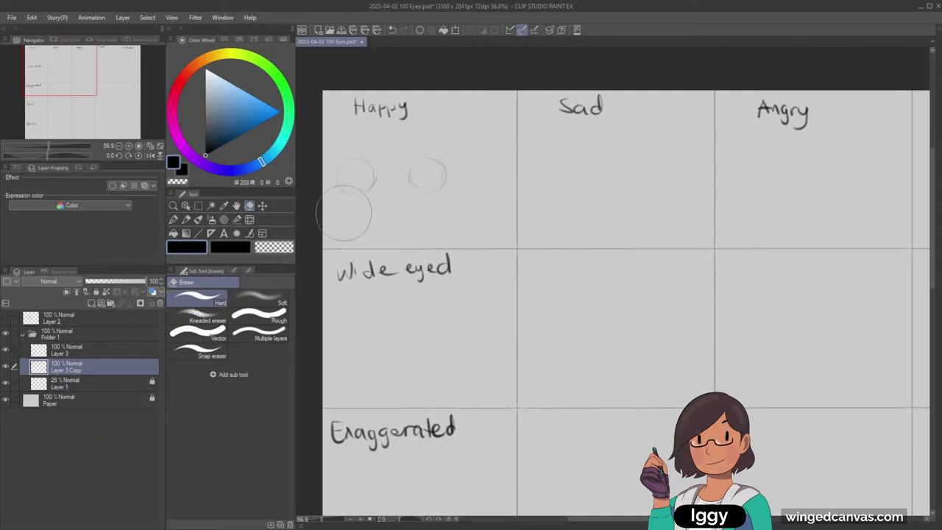
click(174, 206)
drag(460, 212, 401, 213)
drag(85, 108, 92, 127)
drag(525, 222, 544, 207)
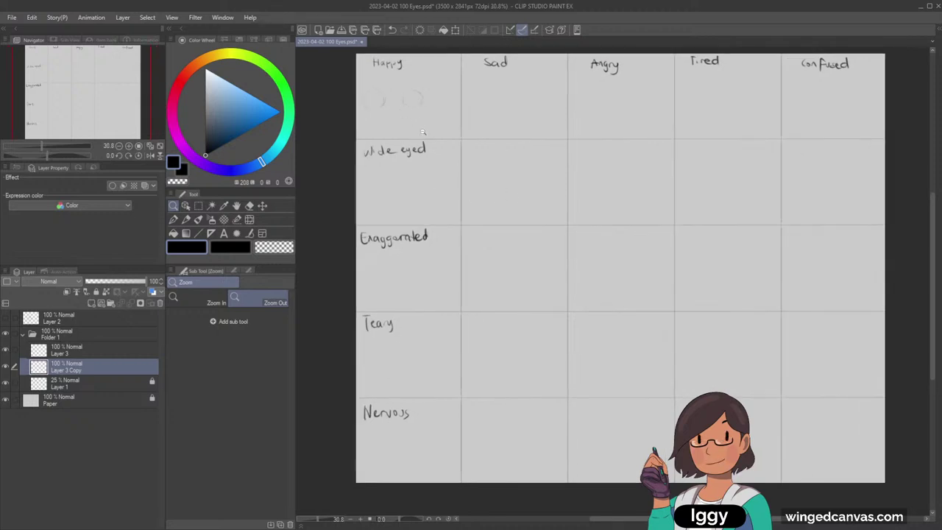
Sketch long downward arrows through the Happy, Sad and Angry columns with the Lighter pencil, undoing each one.
key(p)
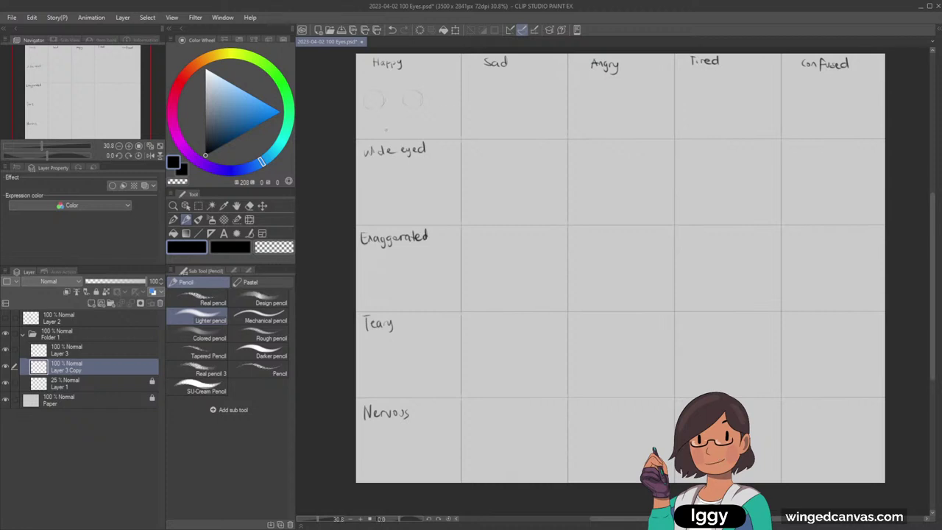
drag(450, 110, 451, 379)
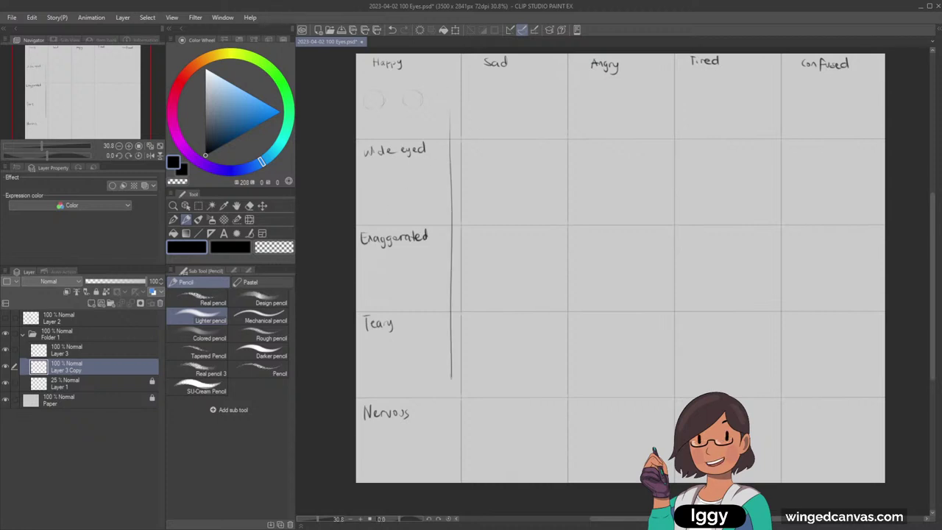
key(ctrl+z)
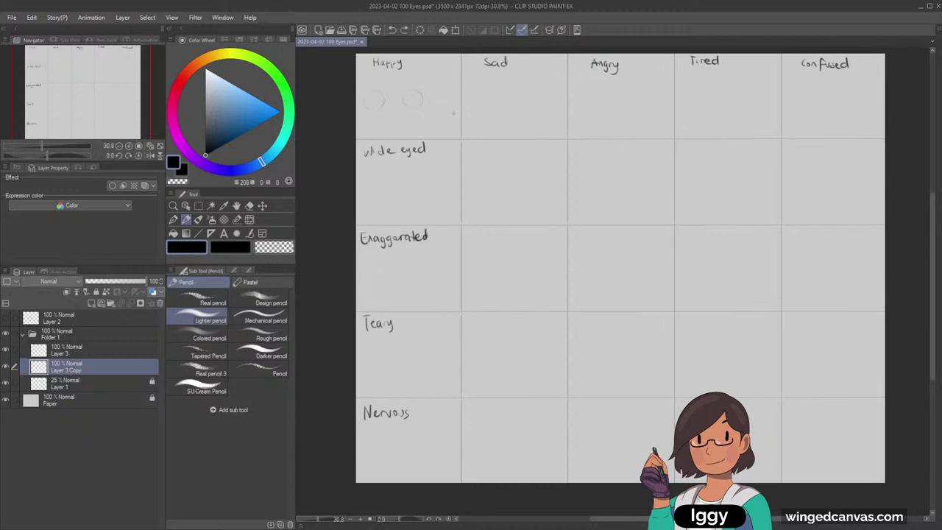
drag(451, 141, 429, 430)
key(ctrl+z)
drag(445, 123, 457, 429)
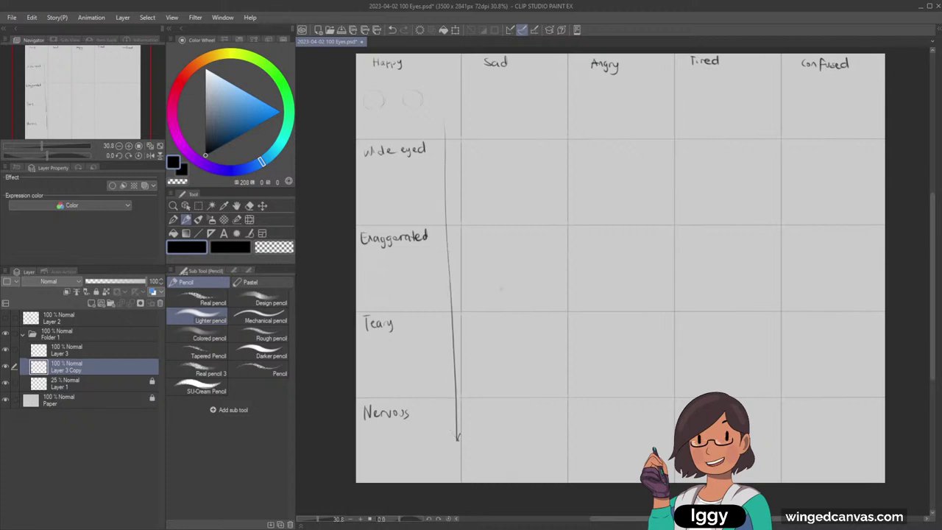
key(ctrl+z)
drag(515, 126, 512, 445)
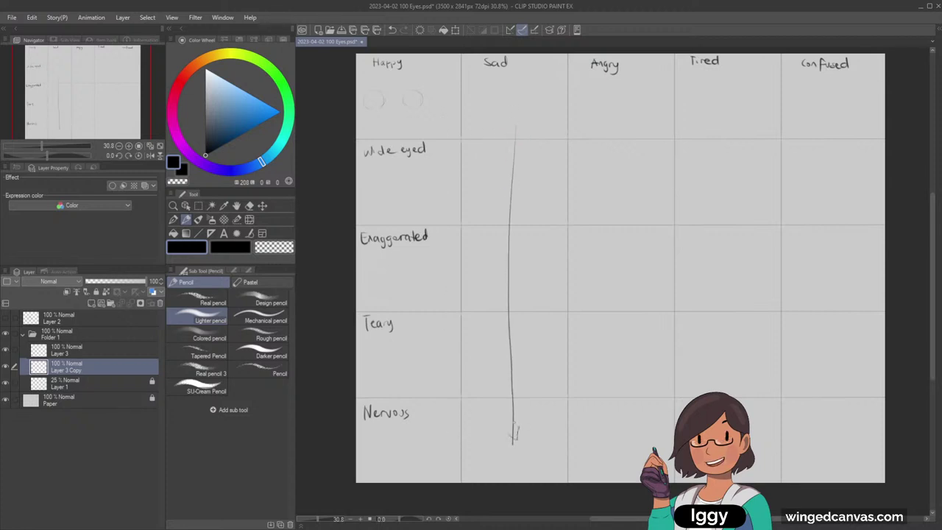
key(ctrl+z)
drag(426, 106, 421, 372)
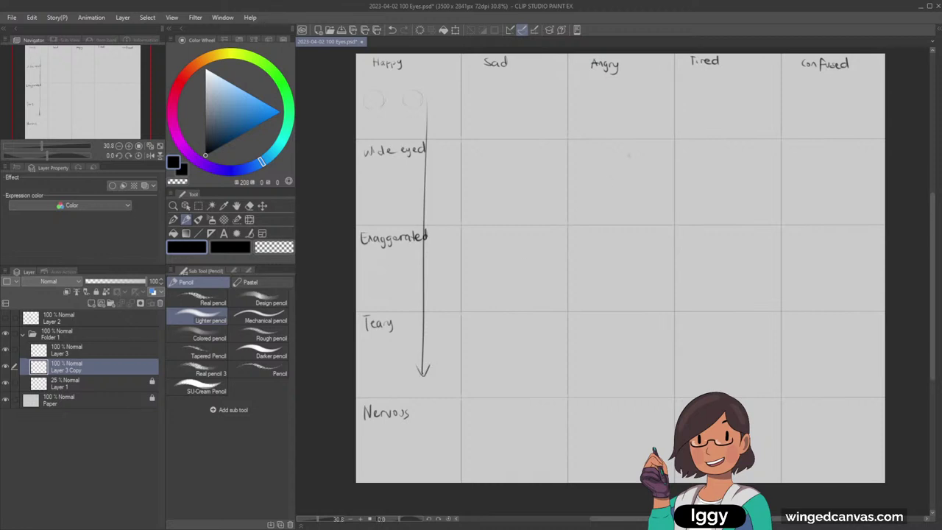
key(ctrl+z)
key(ctrl+z)
mouse_move(625, 127)
mouse_down()
mouse_move(620, 372)
mouse_move(631, 360)
mouse_up()
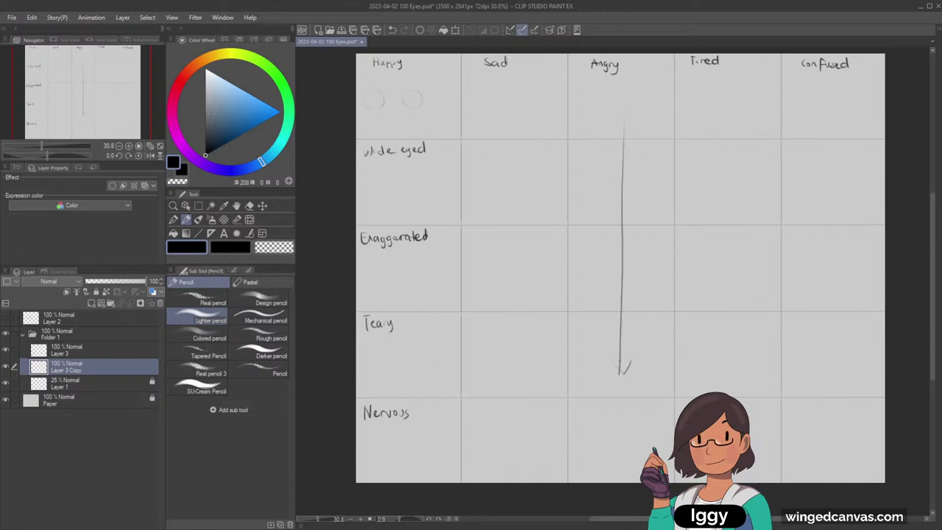
key(ctrl+z)
key(ctrl+z)
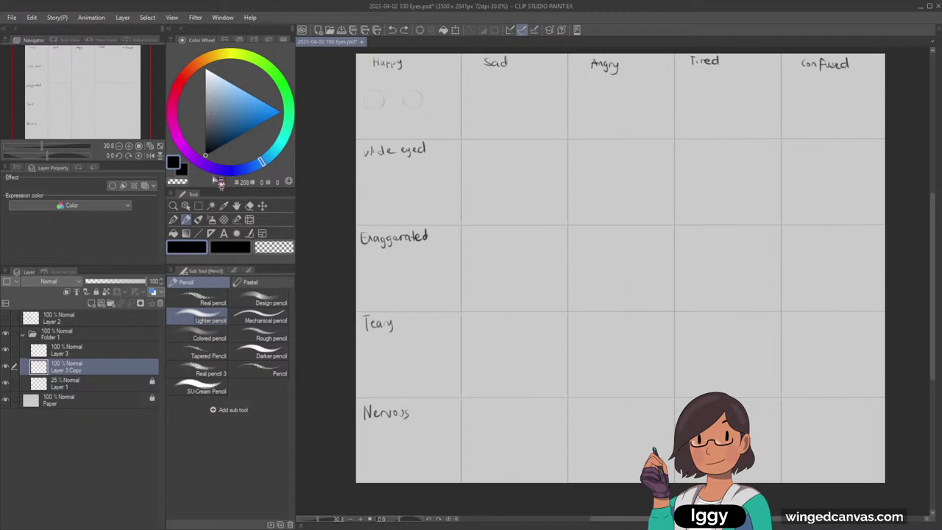
Enlarge the pair of guide circles in the Happy cell, widen their spacing and apply the transformation.
click(173, 206)
drag(395, 176, 316, 175)
drag(399, 111, 513, 134)
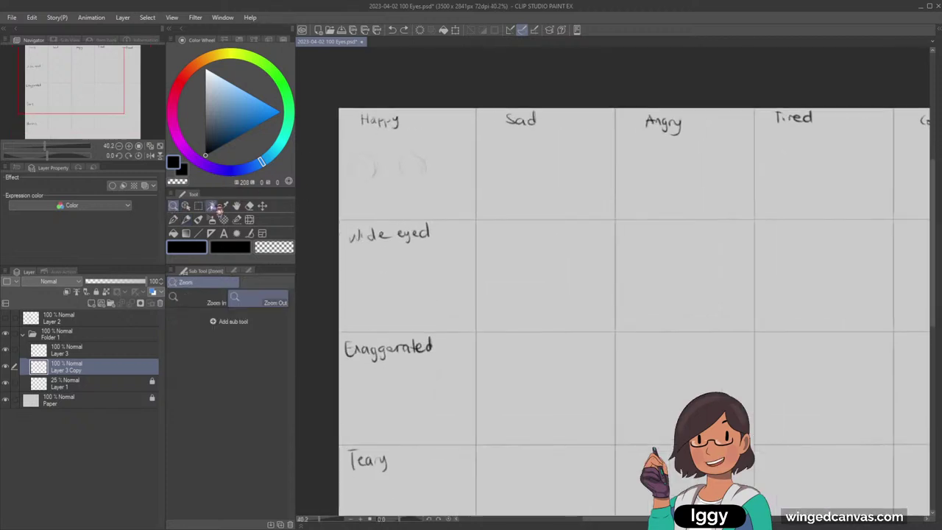
click(186, 206)
click(395, 177)
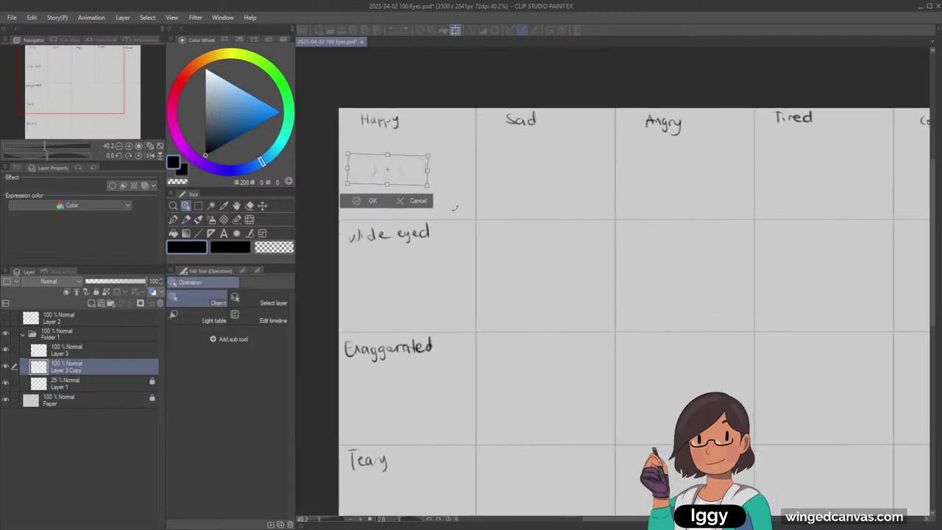
drag(431, 184, 459, 190)
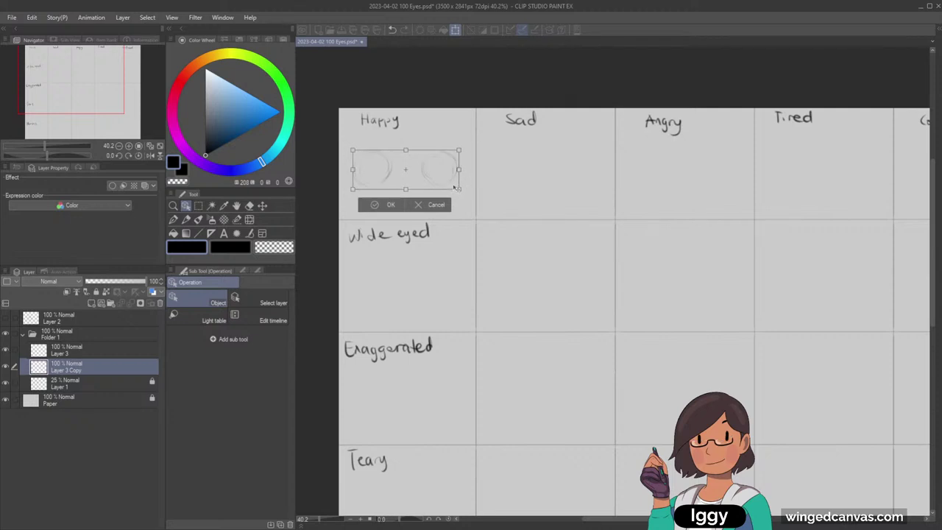
drag(460, 190, 436, 188)
click(375, 212)
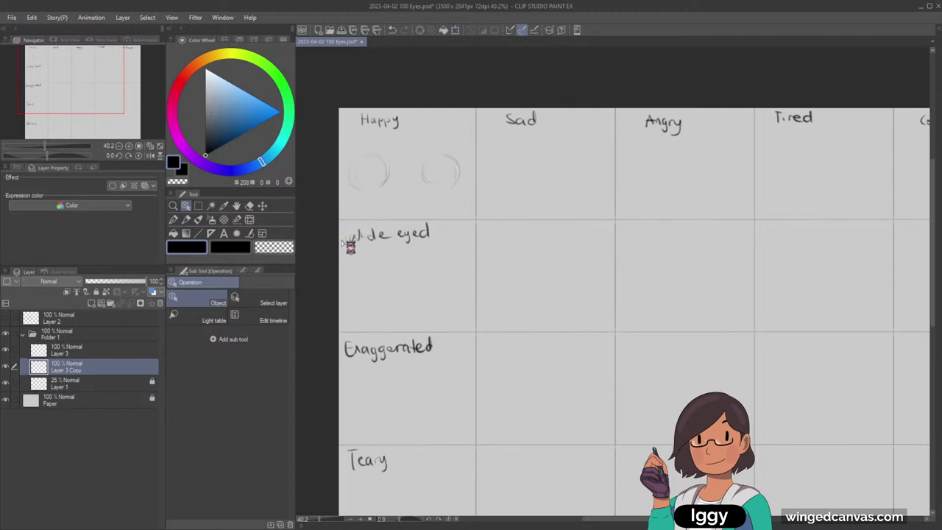
Trace over both guide circles in the Happy cell with the Lighter pencil to define their outlines.
click(174, 207)
drag(392, 149, 404, 146)
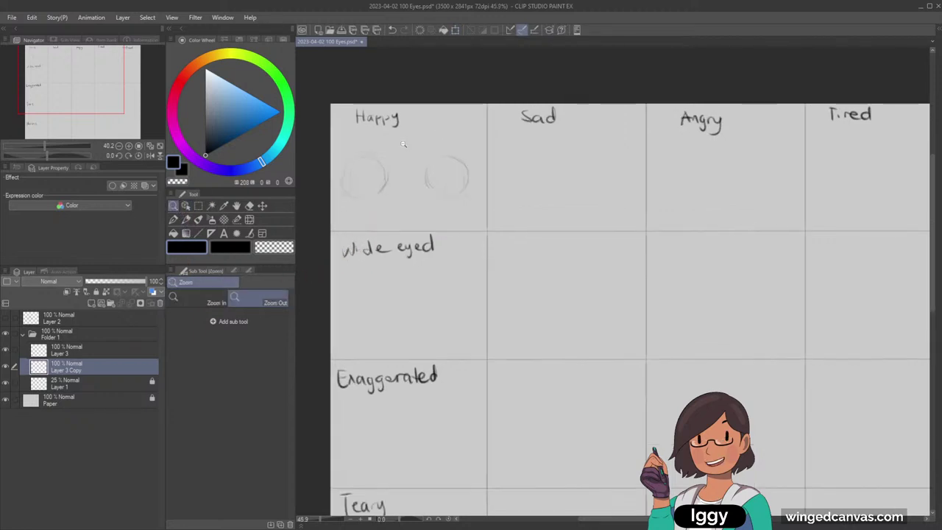
click(186, 219)
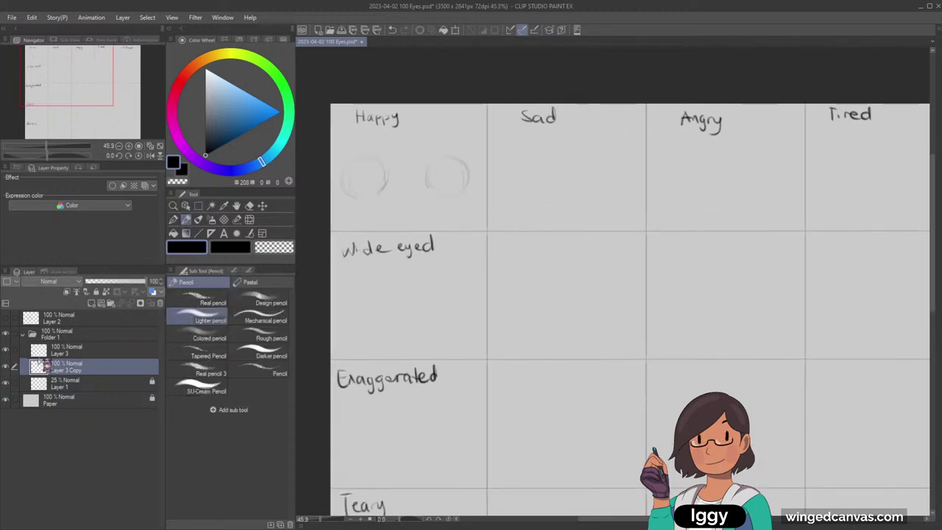
drag(427, 175, 452, 198)
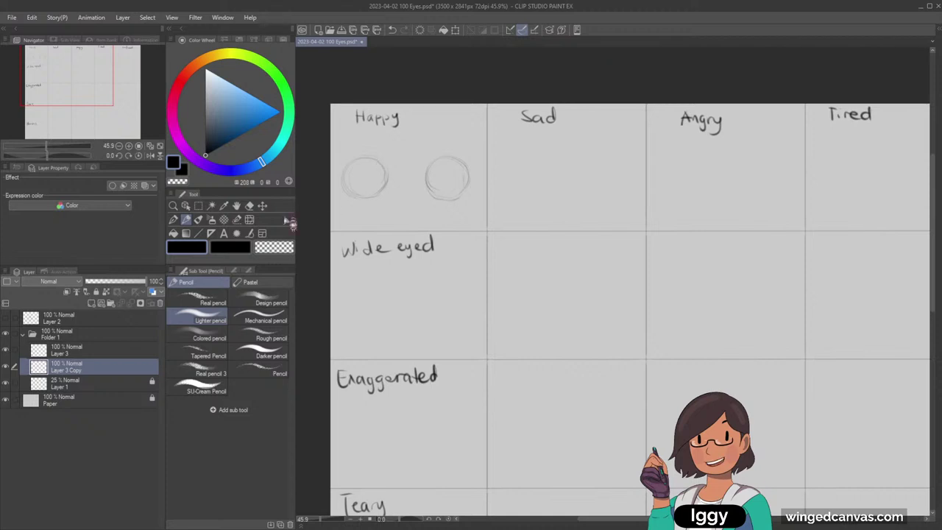
Sketch a light upper-lid arc across the left guide circle in the Happy cell, redoing the first attempt.
click(175, 207)
drag(378, 162, 395, 163)
click(189, 220)
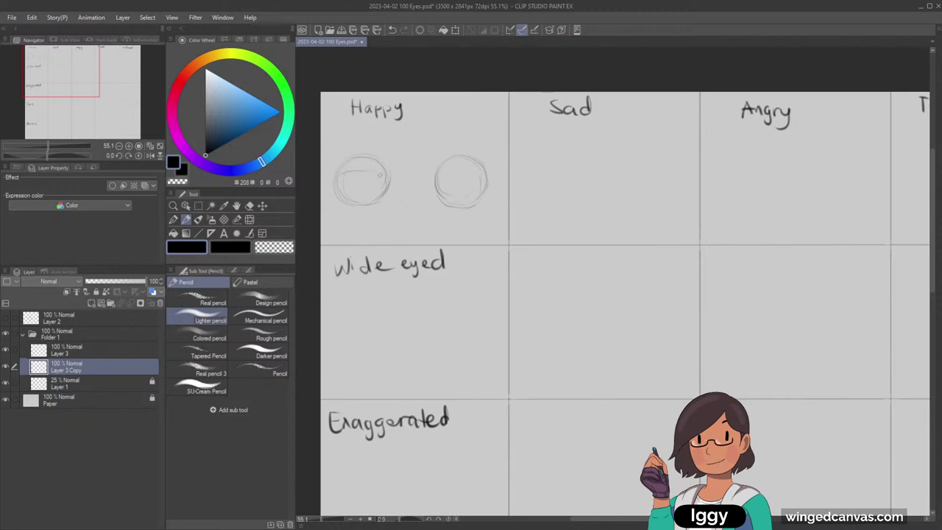
key(ctrl+z)
drag(344, 175, 372, 172)
Sketch a practice circle with a slanted, shaded eye opening in the Sad cell and undo the opening.
mouse_move(563, 158)
mouse_down()
mouse_move(539, 161)
mouse_move(575, 171)
mouse_move(581, 184)
mouse_move(547, 172)
mouse_move(574, 170)
mouse_move(562, 178)
mouse_up()
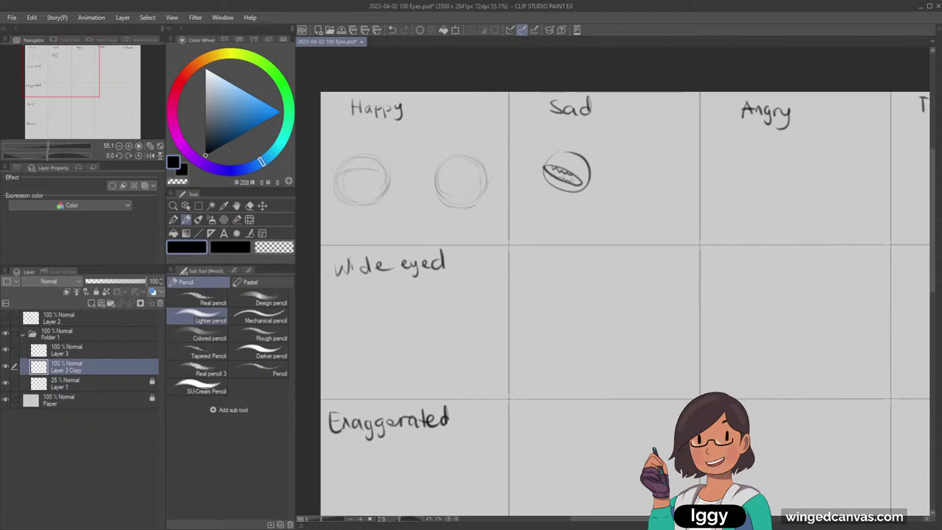
key(ctrl+z)
key(ctrl+z)
key(ctrl+z)
key(ctrl+z)
key(ctrl+z)
key(ctrl+z)
key(ctrl+z)
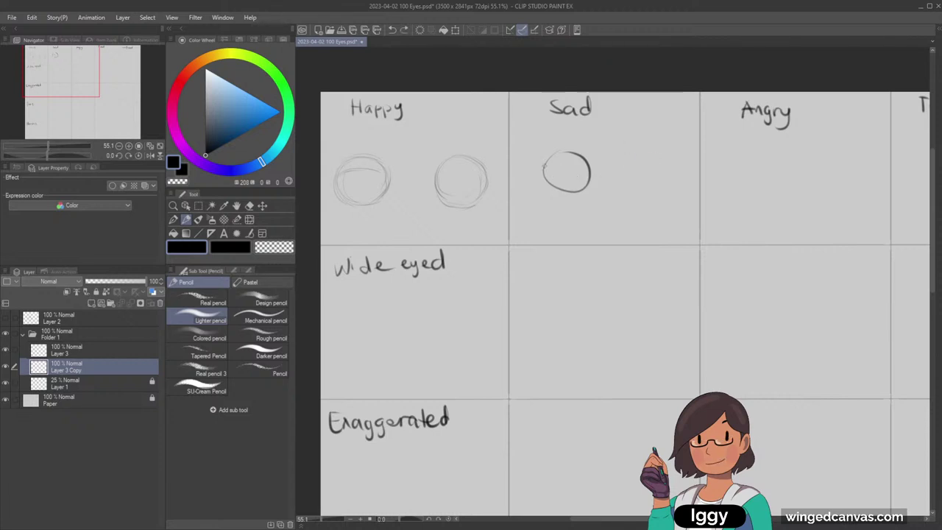
key(ctrl+z)
Draw a low, downward-curving upper lid with a narrow eye opening beneath it on the Sad cell's practice circle.
mouse_move(545, 171)
mouse_down()
mouse_move(586, 179)
mouse_move(546, 177)
mouse_move(551, 188)
mouse_move(586, 182)
mouse_up()
key(ctrl+z)
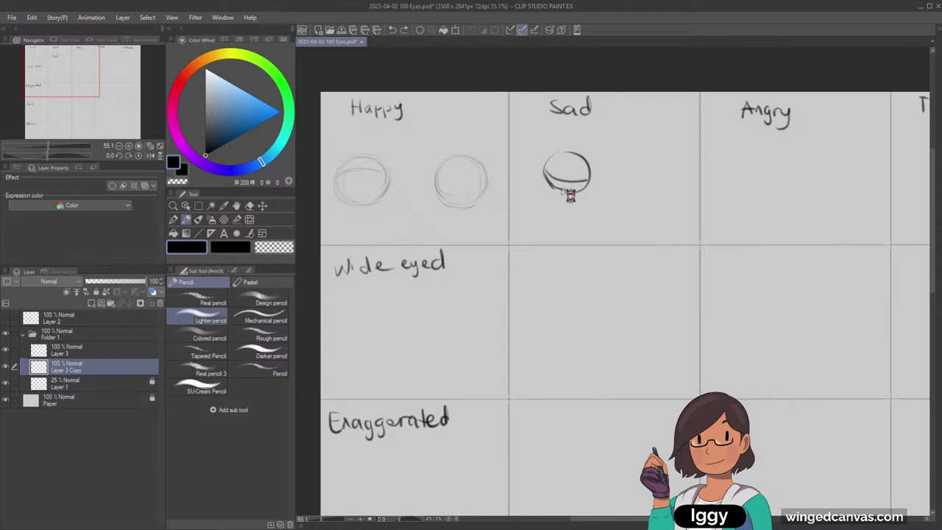
drag(554, 188, 588, 180)
Draw a second practice circle in the Sad cell, try a high eye opening with an iris on it, and undo the opening.
drag(627, 159, 651, 156)
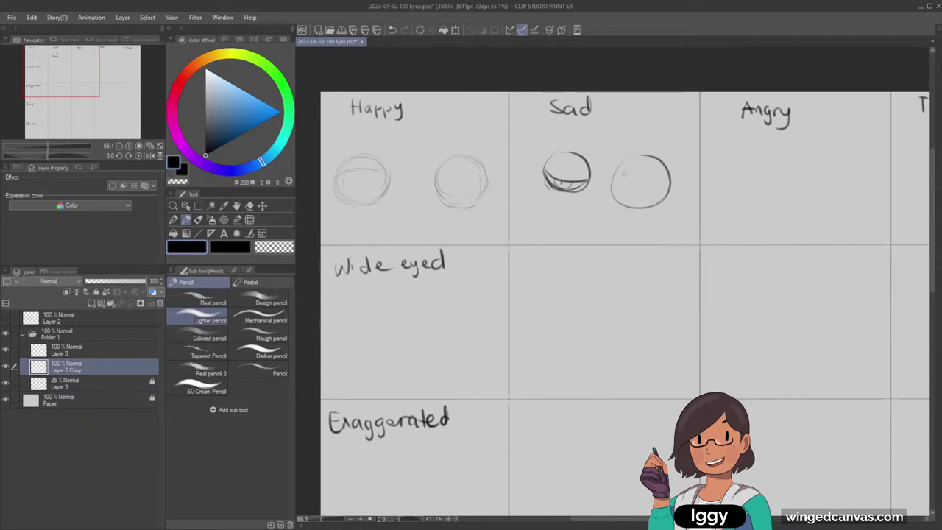
drag(608, 181, 677, 175)
key(ctrl+z)
drag(607, 181, 673, 179)
key(ctrl+z)
key(ctrl+z)
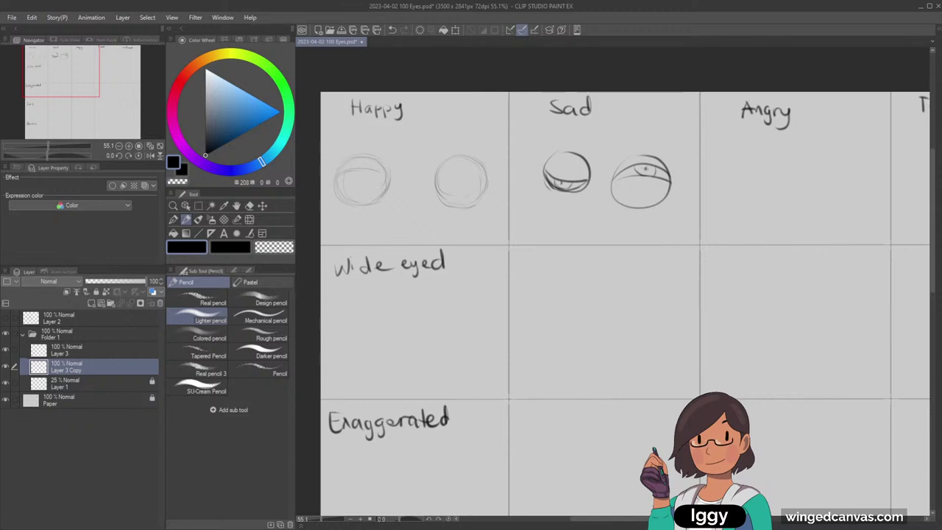
key(ctrl+z)
key(ctrl+z)
Redraw the second practice circle's opening with curved lids, iris and pupil, and erase both practice eyes from the Sad cell.
drag(651, 188, 672, 179)
key(ctrl+z)
drag(612, 182, 671, 181)
key(ctrl+z)
mouse_move(613, 185)
mouse_down()
mouse_move(671, 174)
mouse_move(637, 173)
mouse_move(656, 180)
mouse_move(645, 174)
mouse_up()
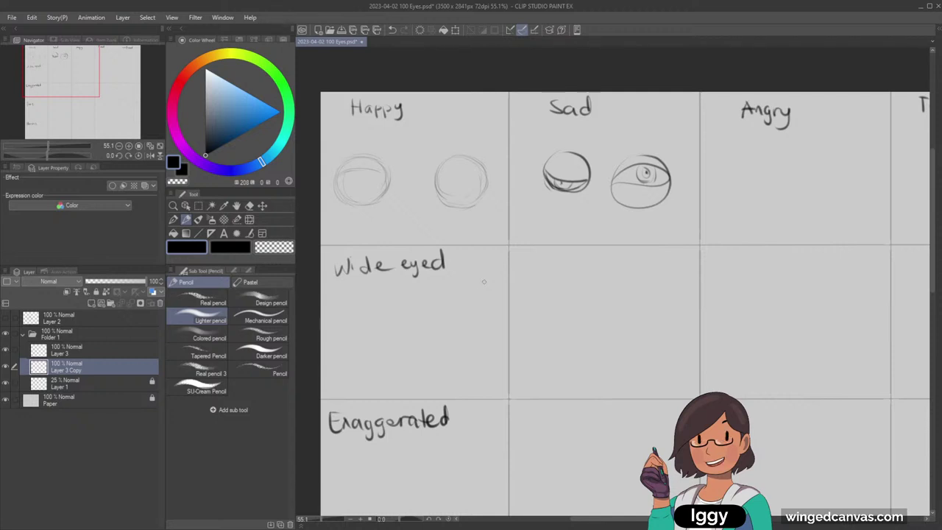
click(250, 205)
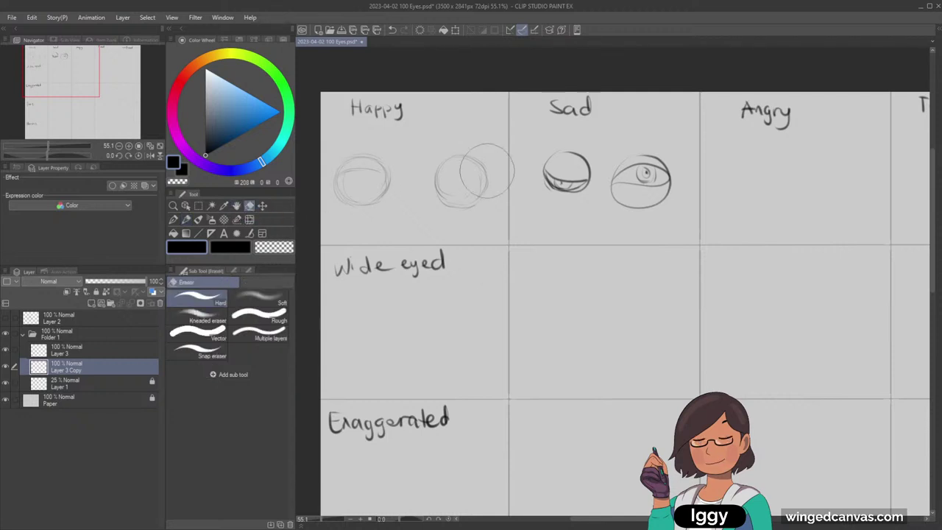
mouse_move(603, 168)
mouse_down()
mouse_move(665, 179)
mouse_move(631, 169)
mouse_up()
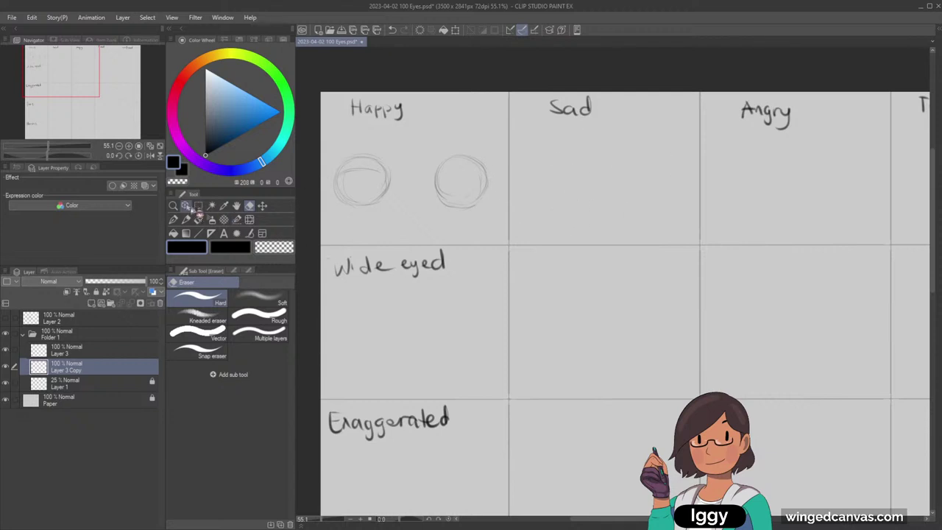
Draw darker upper-lid arcs across both Happy circles and sketch lighter lower-lid curves beneath them.
click(186, 220)
drag(340, 174, 386, 186)
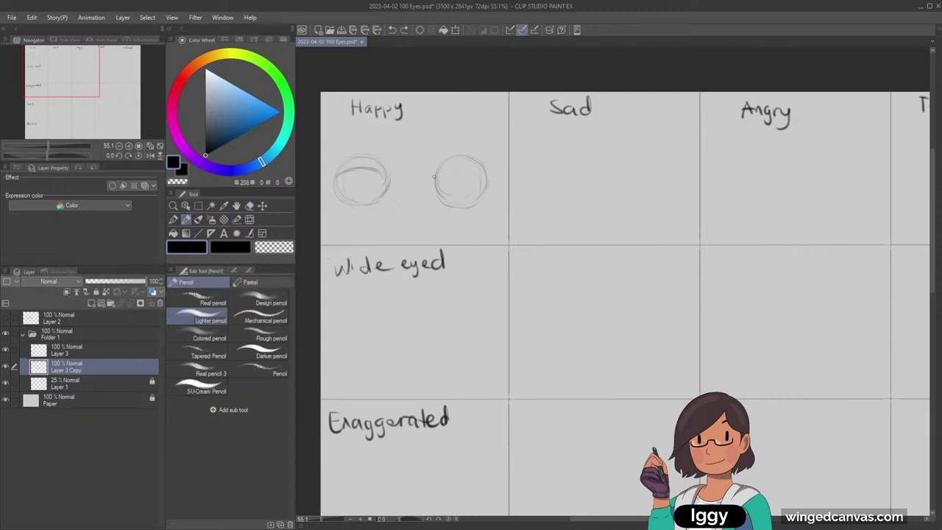
mouse_move(436, 177)
mouse_down()
mouse_move(472, 169)
mouse_move(484, 180)
mouse_up()
key(ctrl+z)
key(ctrl+z)
drag(443, 170, 482, 173)
drag(356, 169, 332, 176)
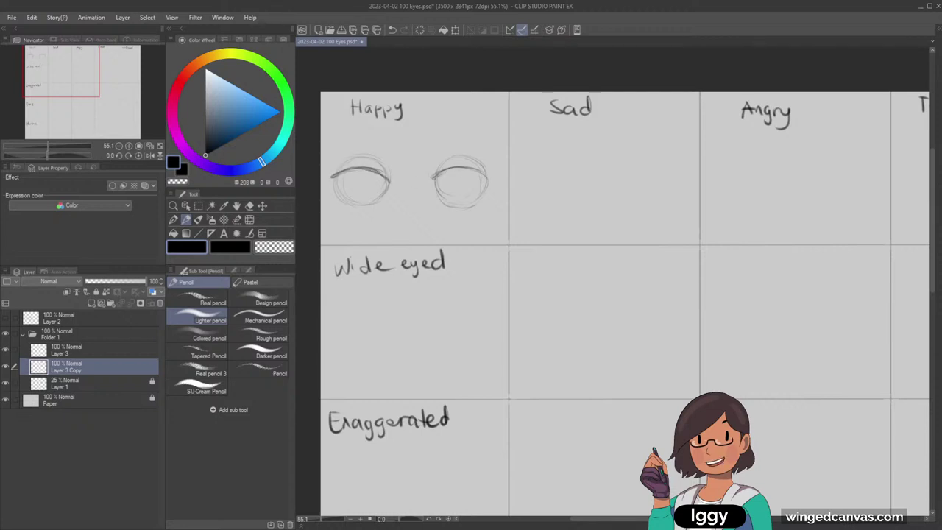
mouse_move(433, 175)
mouse_down()
mouse_move(461, 167)
mouse_move(471, 169)
mouse_move(443, 170)
mouse_move(492, 183)
mouse_up()
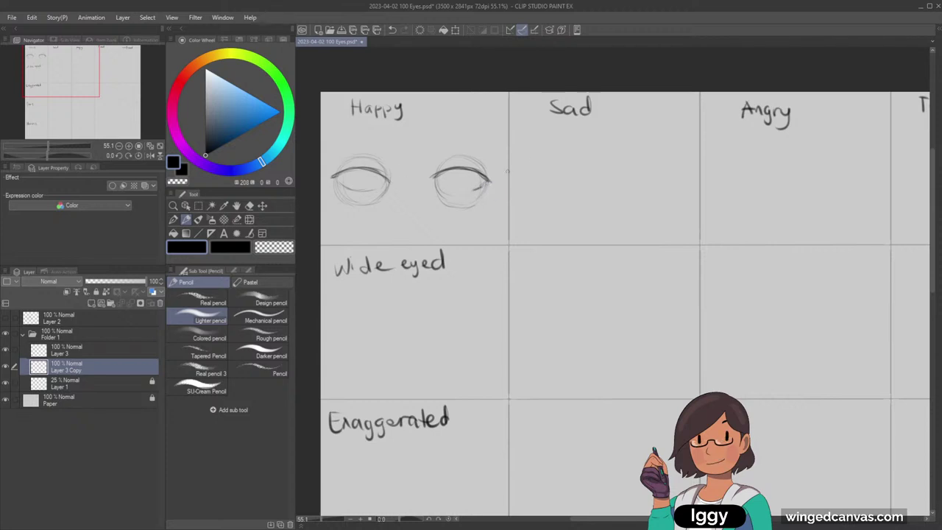
Fade the right Happy eye's guide circle with the Soft eraser and redraw its lower lid with the Lighter pencil.
click(249, 205)
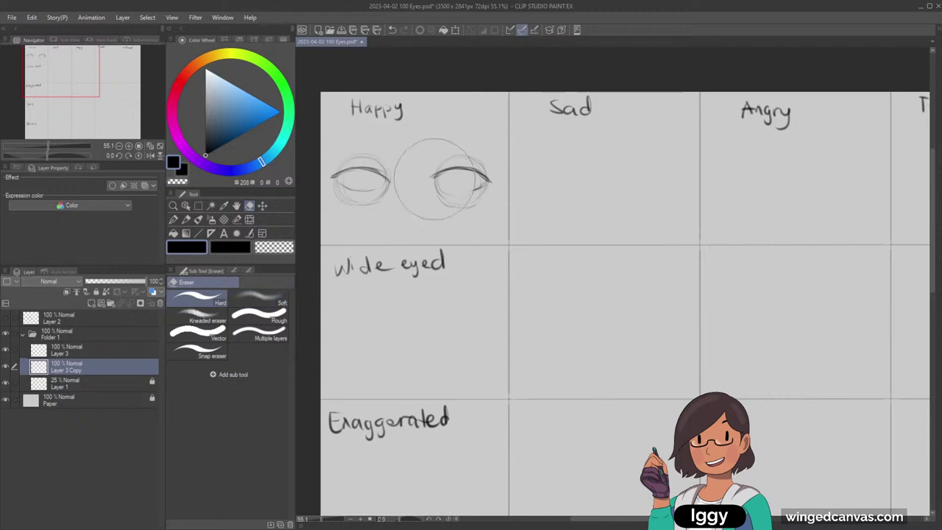
click(258, 298)
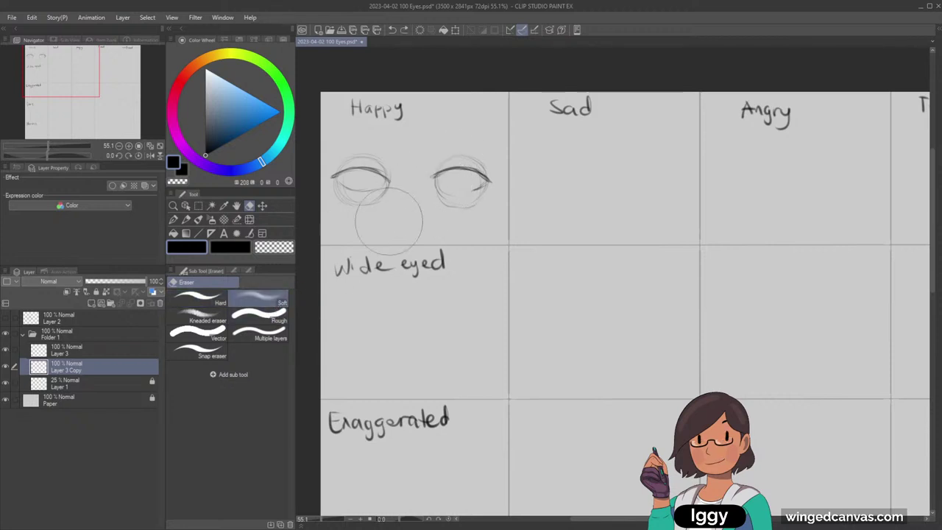
mouse_move(454, 168)
mouse_down()
mouse_move(447, 193)
mouse_move(433, 202)
mouse_move(445, 171)
mouse_move(487, 181)
mouse_up()
click(187, 220)
key(ctrl+z)
key(ctrl+z)
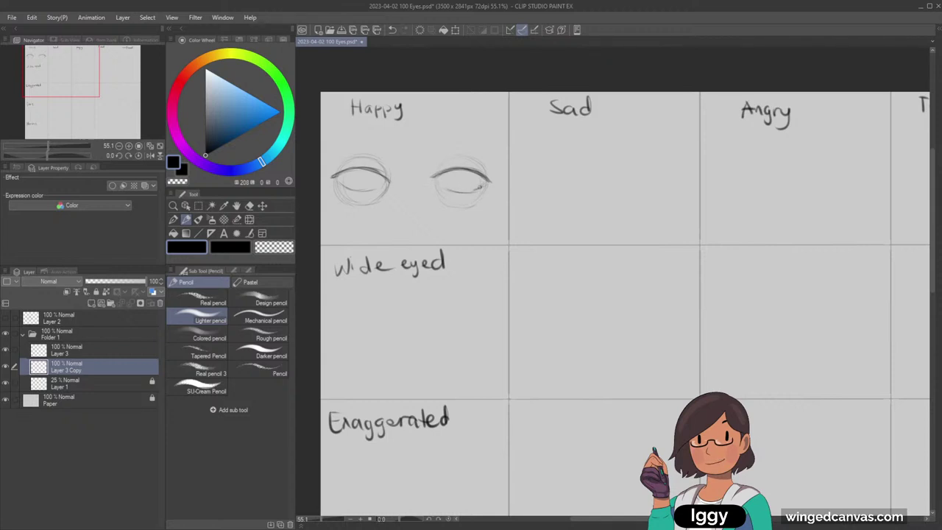
Fade the remaining guide-circle lines above and below both Happy eyes with the Soft eraser.
click(250, 206)
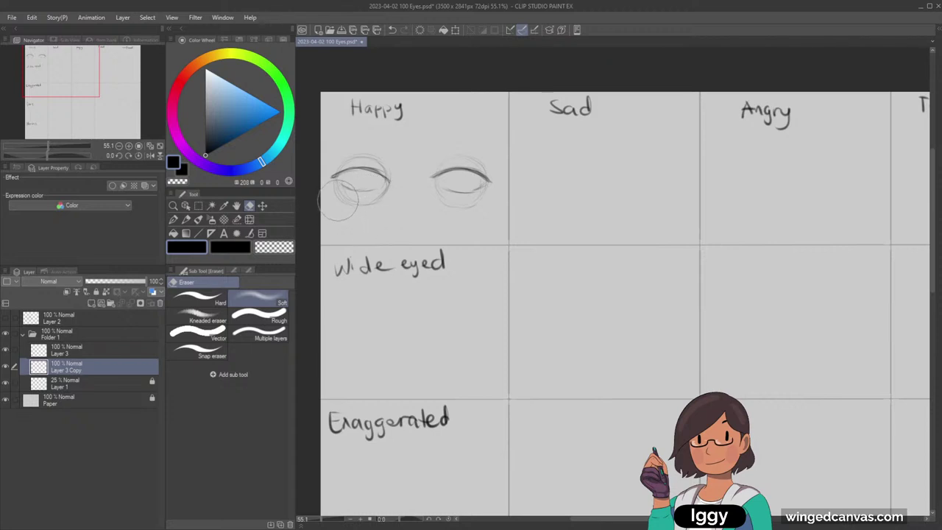
mouse_move(337, 201)
mouse_down()
mouse_move(375, 207)
mouse_move(326, 200)
mouse_up()
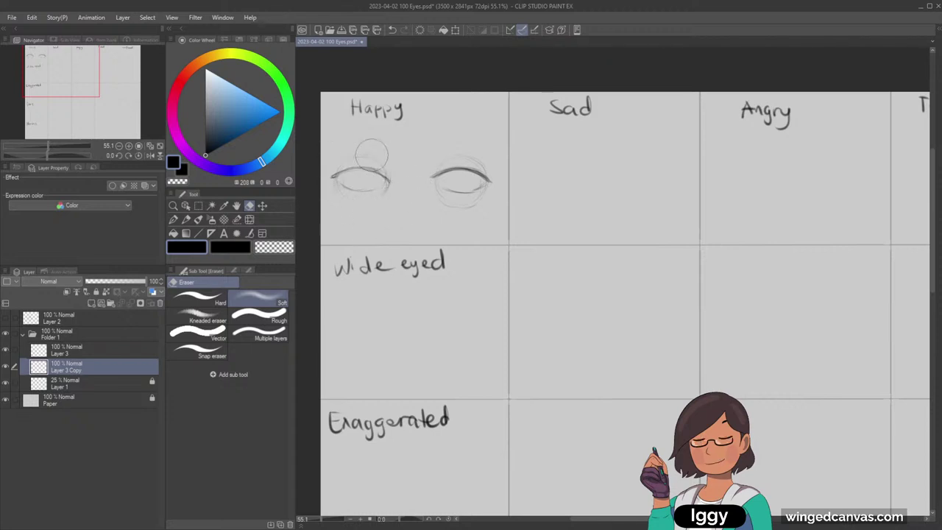
mouse_move(371, 154)
mouse_down()
mouse_move(465, 150)
mouse_move(412, 164)
mouse_move(469, 159)
mouse_move(514, 177)
mouse_move(418, 196)
mouse_move(479, 205)
mouse_up()
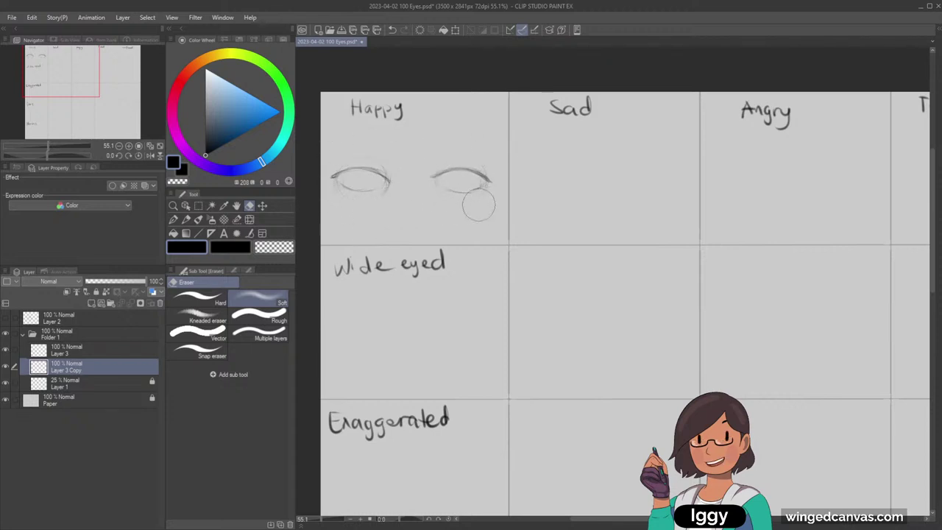
Darken the upper lids and outer corners of both Happy eyes with the Lighter pencil, trimming the left lid's tip with transparent colour.
click(188, 220)
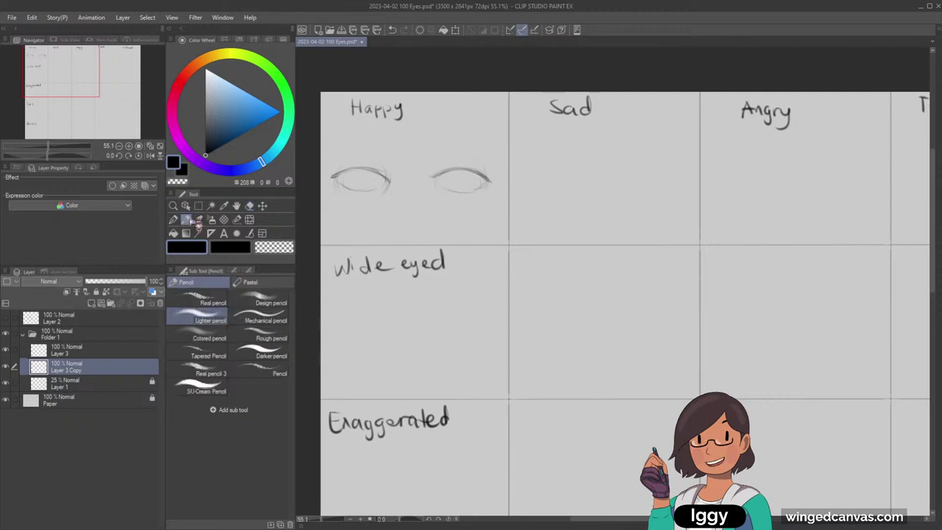
drag(425, 178, 477, 172)
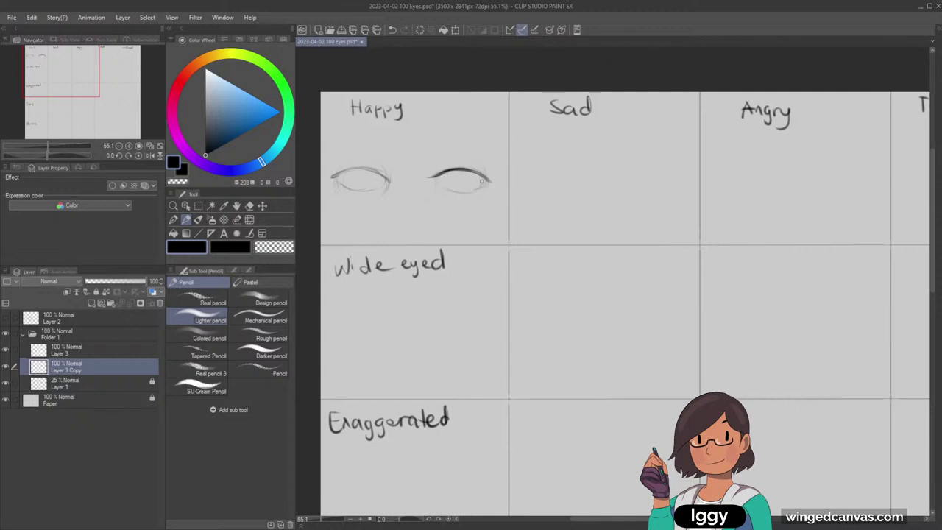
drag(466, 170, 482, 177)
drag(329, 177, 342, 172)
mouse_move(331, 175)
mouse_down()
mouse_move(367, 168)
mouse_move(391, 181)
mouse_up()
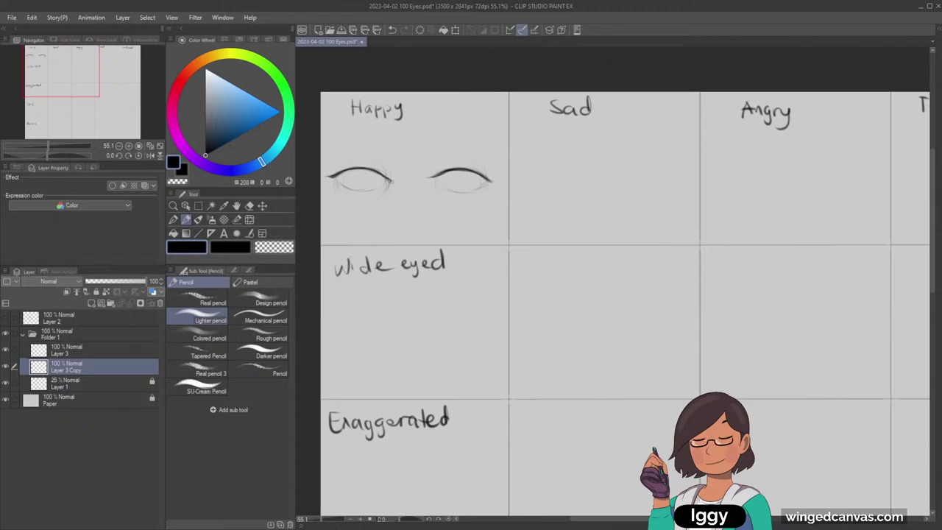
click(271, 249)
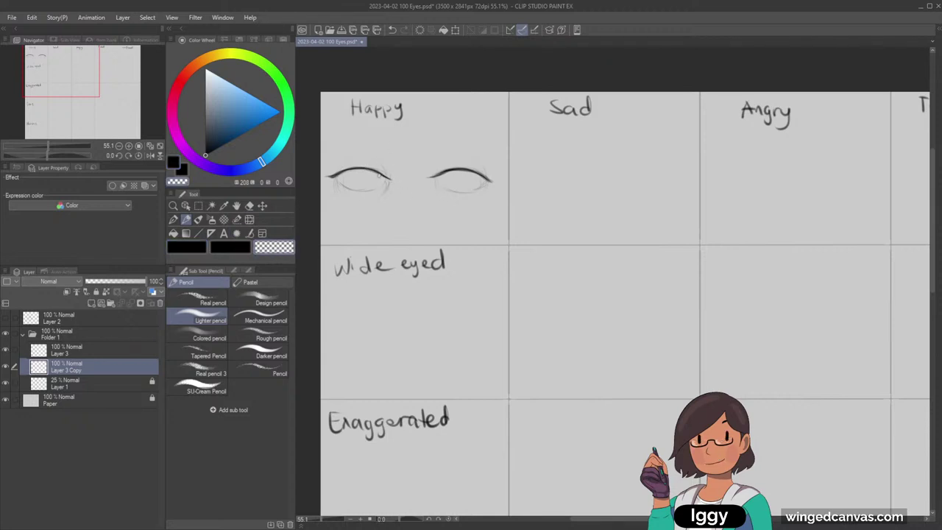
click(197, 248)
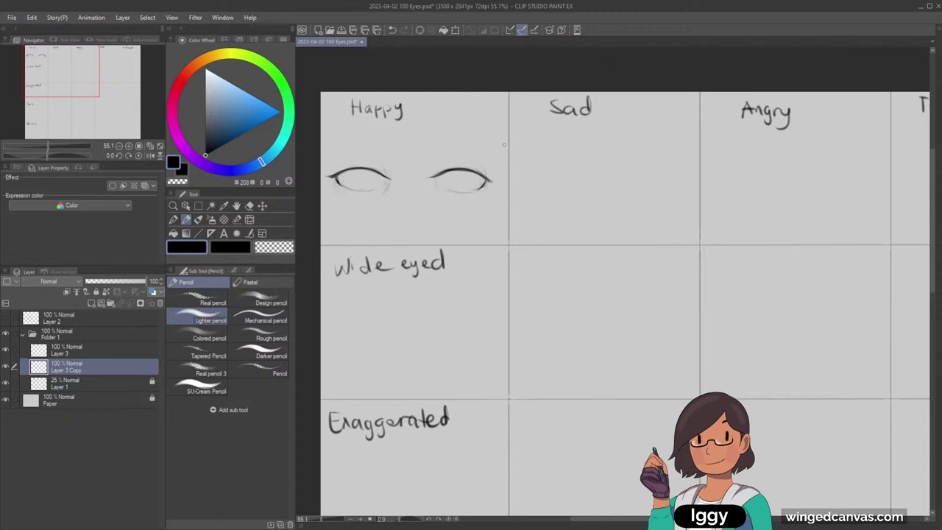
Reshape the right Happy eye's inner corner with Liquify at a reduced brush size.
click(174, 206)
drag(411, 262, 353, 258)
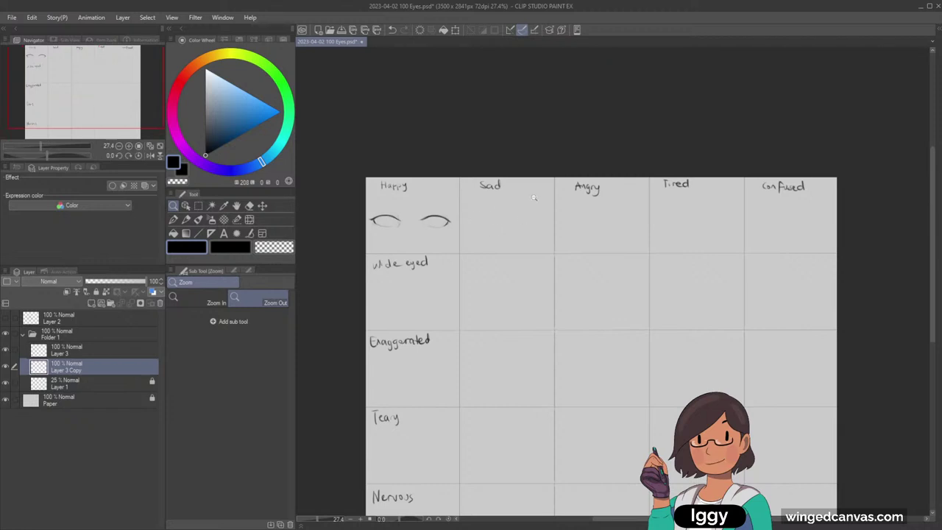
drag(436, 228, 495, 228)
click(251, 220)
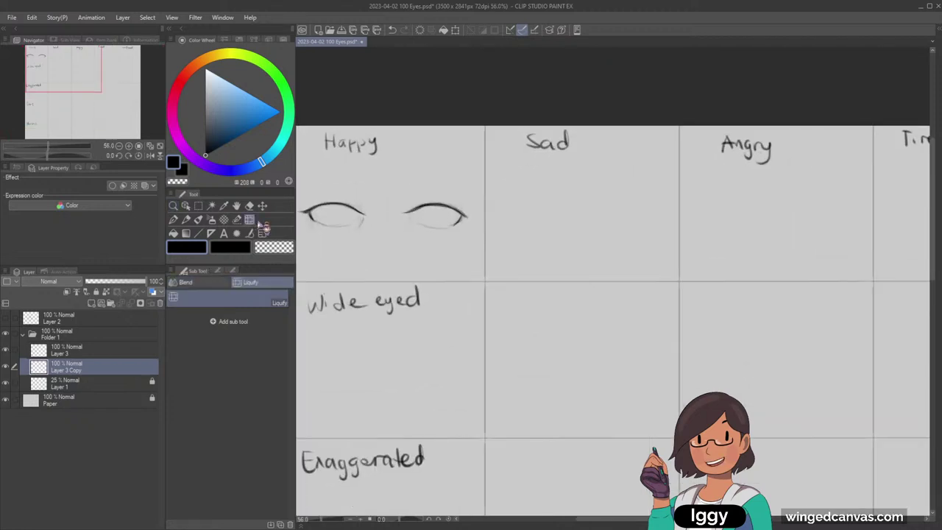
key([)
key([)
key([)
key([)
drag(416, 218, 401, 218)
Strengthen the outer corners and lower-lid lines of both Happy eyes with the Lighter pencil.
key(p)
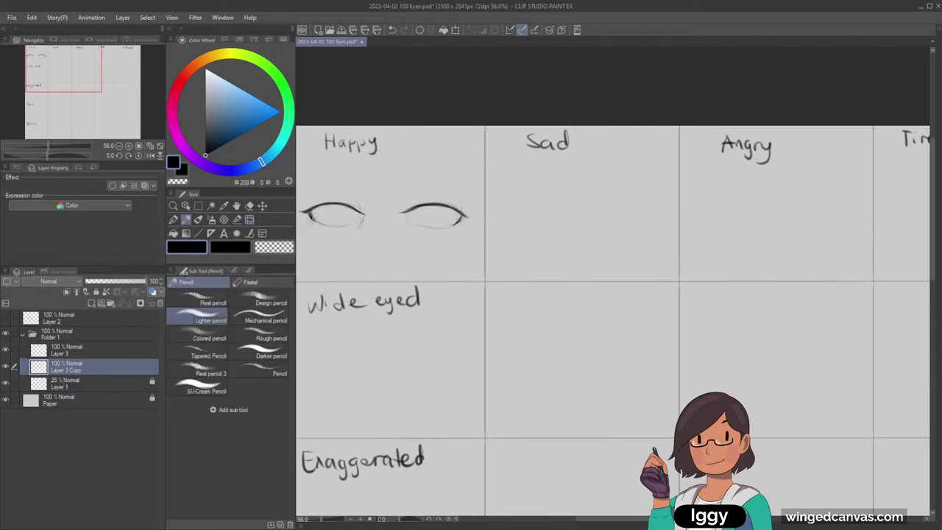
drag(312, 215, 314, 209)
drag(464, 214, 449, 225)
drag(414, 223, 436, 226)
key(ctrl+z)
key(ctrl+z)
drag(81, 78, 79, 79)
click(173, 206)
drag(355, 244, 387, 244)
click(186, 220)
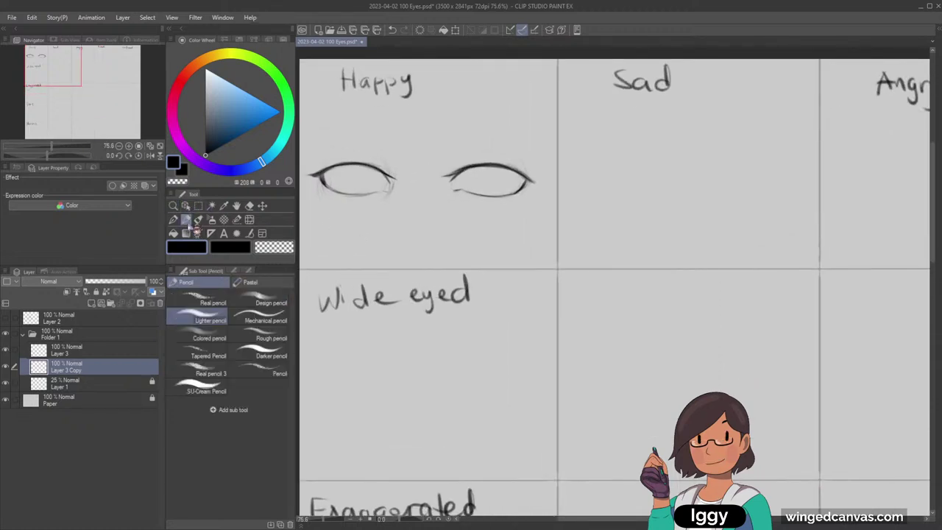
Try a curved iris line in the left Happy eye and an arched eyebrow above the right eye.
key(ctrl+z)
drag(340, 171, 344, 192)
key(ctrl+z)
mouse_move(318, 112)
mouse_down()
mouse_move(382, 106)
mouse_move(322, 110)
mouse_up()
key(ctrl+z)
drag(444, 113, 516, 114)
key(ctrl+z)
drag(451, 116, 541, 111)
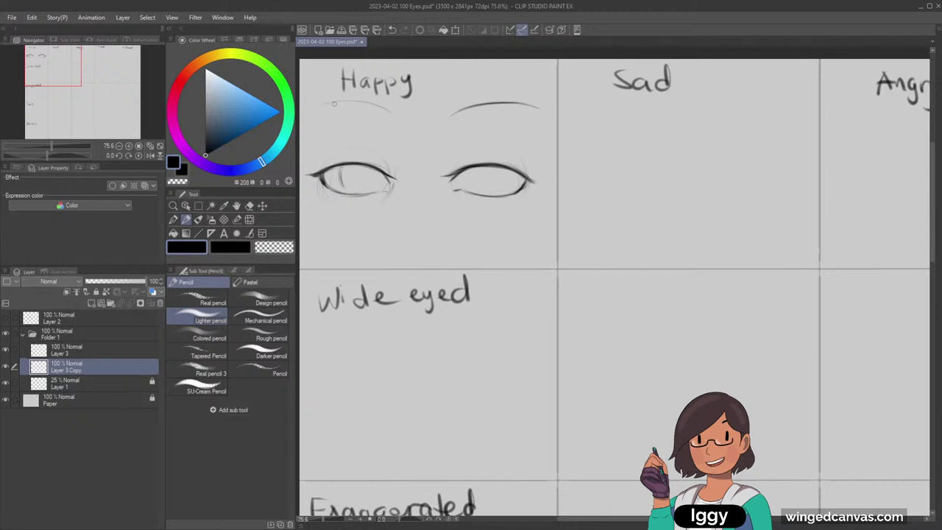
Try a layered arched eyebrow above the left Happy eye and add a second stroke to the right eyebrow.
mouse_move(310, 111)
mouse_down()
mouse_move(351, 101)
mouse_move(390, 110)
mouse_up()
key(ctrl+z)
mouse_move(313, 109)
mouse_down()
mouse_move(348, 98)
mouse_move(391, 109)
mouse_up()
mouse_move(314, 109)
mouse_down()
mouse_move(346, 101)
mouse_move(320, 104)
mouse_move(389, 112)
mouse_up()
drag(369, 105, 388, 115)
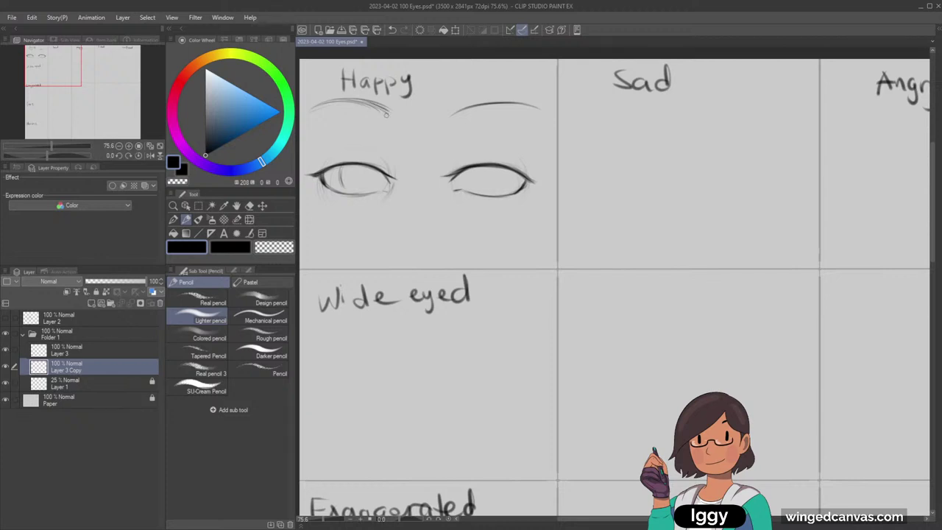
mouse_move(457, 112)
mouse_down()
mouse_move(518, 97)
mouse_move(473, 103)
mouse_move(545, 105)
mouse_up()
Erase both trial eyebrows and the left eye's iris line with the Soft eraser, reducing the eraser size.
click(174, 207)
mouse_move(405, 257)
mouse_down()
mouse_move(378, 236)
mouse_move(412, 228)
mouse_up()
mouse_move(379, 166)
mouse_down()
mouse_move(430, 147)
mouse_move(511, 141)
mouse_up()
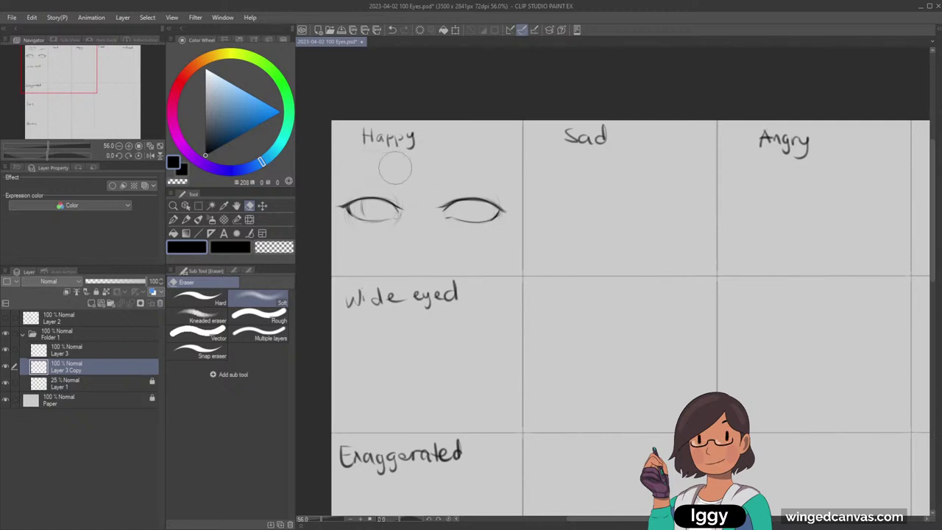
key(bracketleft)
key(bracketleft)
key(bracketleft)
key(bracketleft)
key(bracketleft)
Draw lighter, shorter arched eyebrows above both Happy eyes with the Lighter pencil.
click(186, 219)
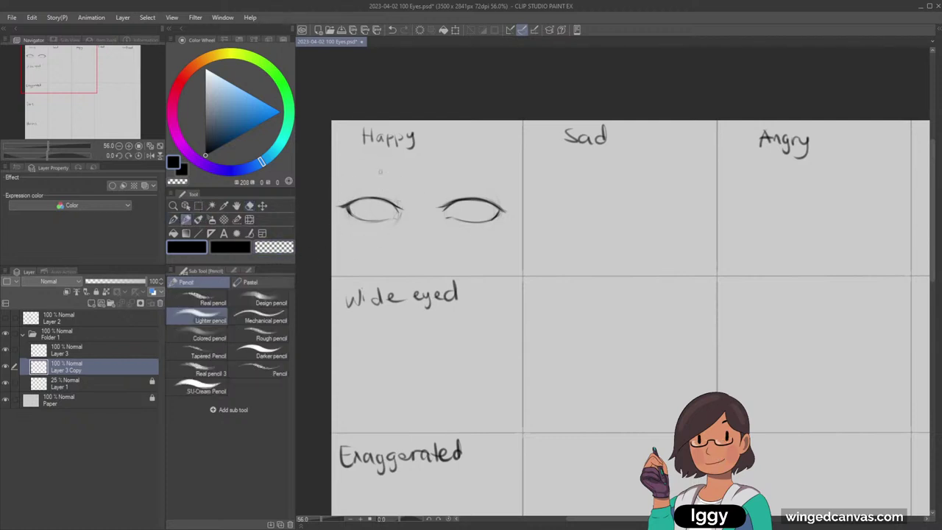
drag(433, 170, 491, 169)
key(ctrl+z)
drag(348, 159, 394, 166)
drag(343, 167, 499, 170)
key(ctrl+z)
Draw round irises inside both Happy eyes and soften the lower lids with the Soft eraser.
drag(361, 212, 382, 210)
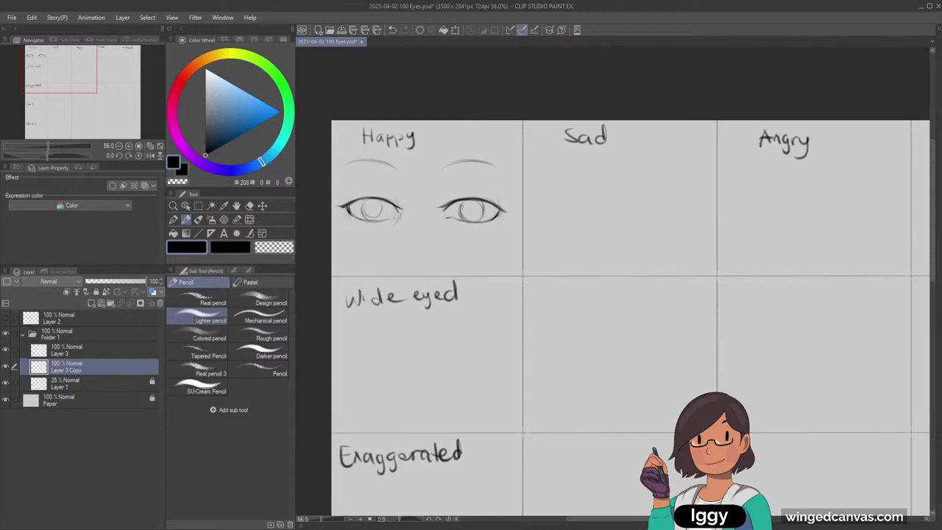
drag(375, 199, 374, 221)
drag(368, 196, 385, 198)
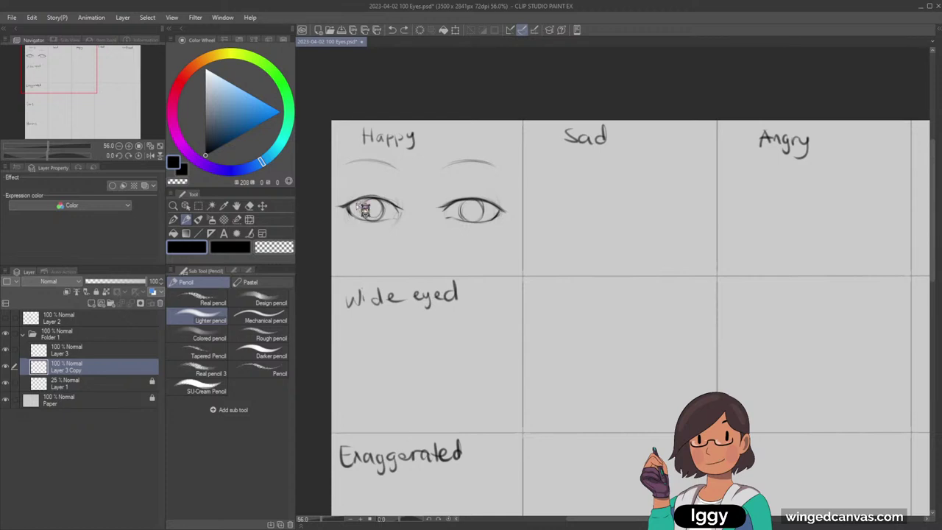
key(ctrl+z)
key(e)
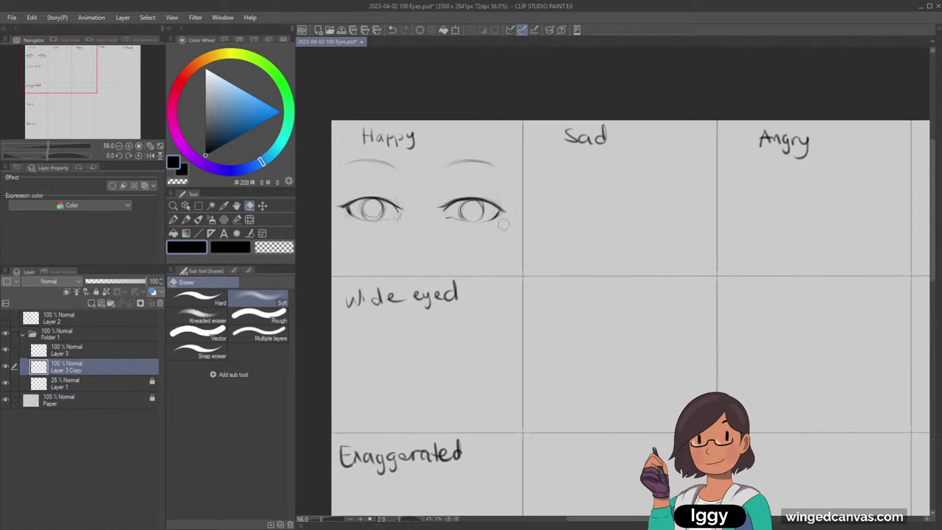
key(p)
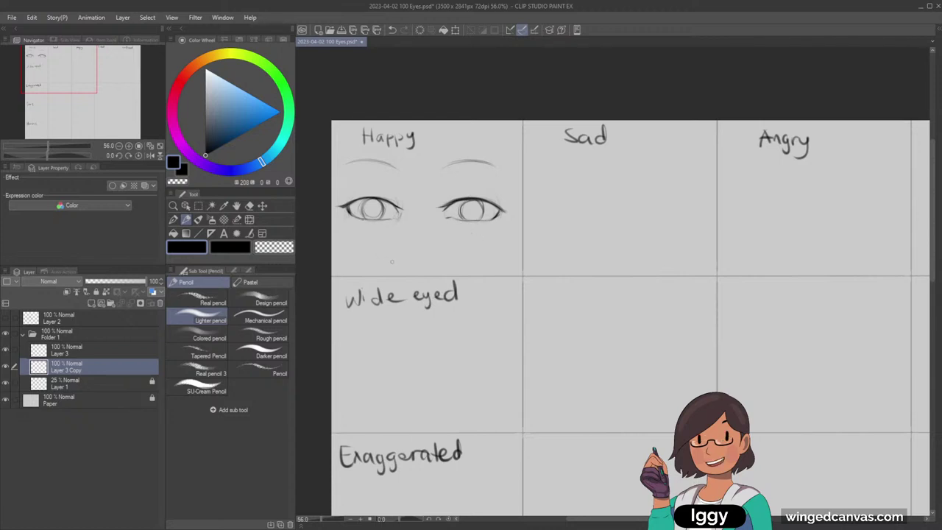
drag(387, 259, 462, 260)
key(ctrl+z)
drag(391, 253, 399, 268)
drag(472, 257, 479, 254)
key(ctrl+z)
key(ctrl+z)
key(ctrl+z)
key(ctrl+z)
key(ctrl+z)
key(ctrl+z)
Add a short stroke under the right iris and thicken both Happy eyebrows with extra pencil strokes.
drag(465, 220, 487, 221)
mouse_move(344, 168)
mouse_down()
mouse_move(366, 156)
mouse_move(495, 166)
mouse_up()
key(ctrl+z)
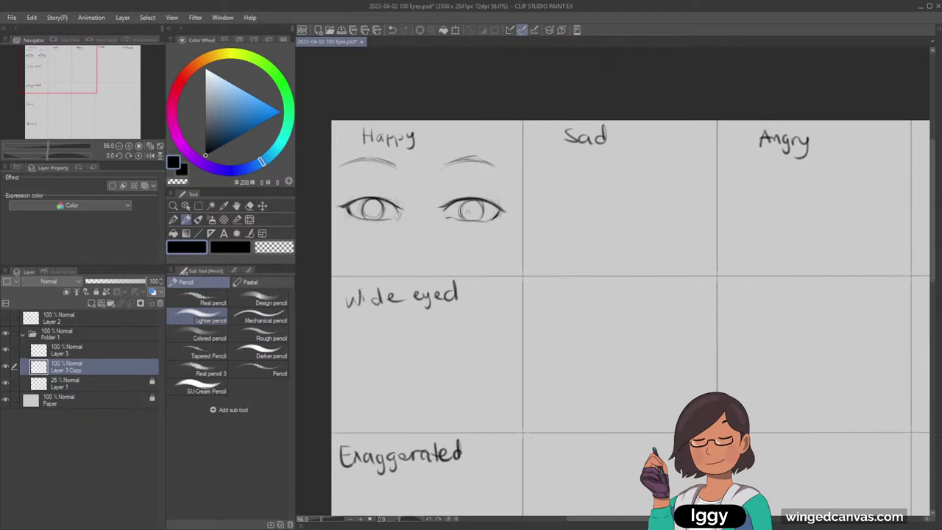
Redraw the left edge of the right Happy eye's iris and clean its inside with the Hard eraser.
mouse_move(465, 202)
mouse_down()
mouse_move(463, 219)
mouse_move(475, 221)
mouse_move(463, 219)
mouse_move(465, 204)
mouse_move(477, 199)
mouse_move(463, 209)
mouse_up()
key(ctrl+z)
key(ctrl+z)
click(283, 250)
click(250, 206)
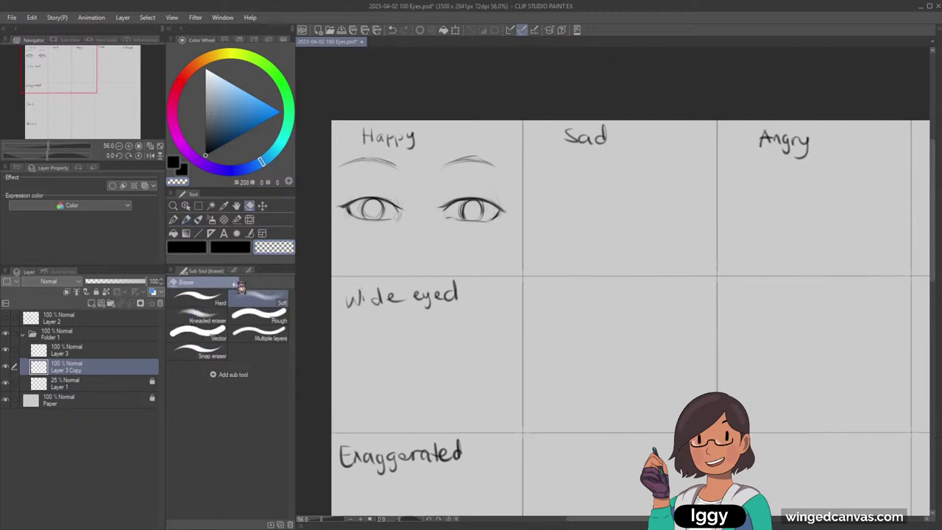
click(197, 297)
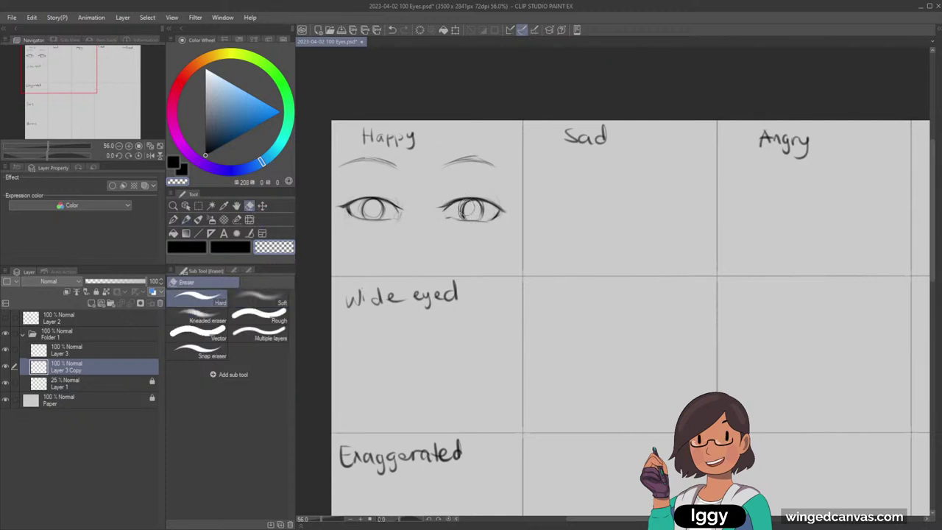
mouse_move(468, 209)
mouse_down()
mouse_move(463, 203)
mouse_move(466, 211)
mouse_up()
Extend the right Happy eyebrow outward and darken the inner half of the left eyebrow in black pencil.
click(187, 219)
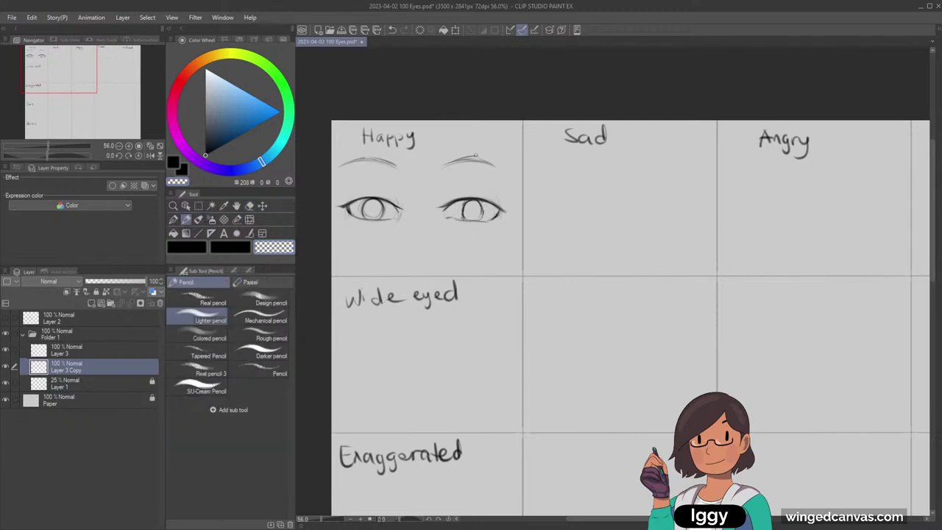
click(196, 248)
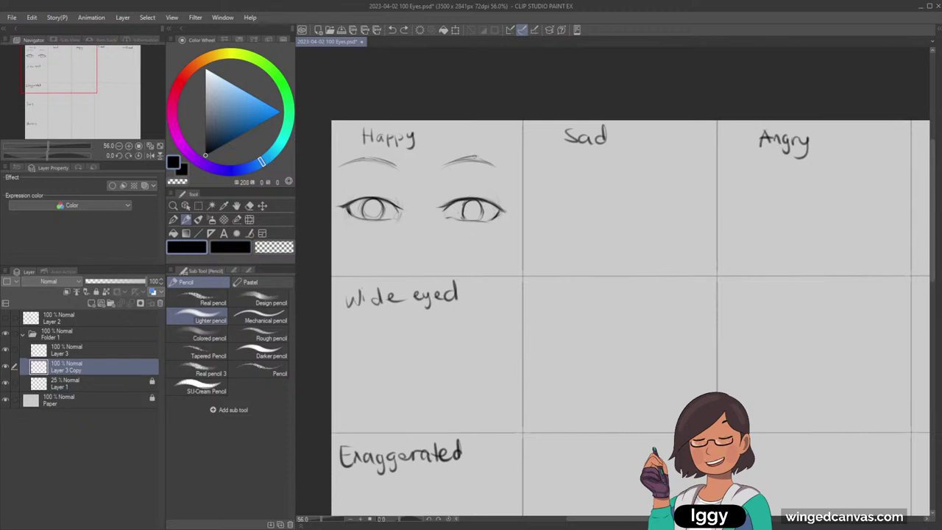
drag(470, 157, 506, 165)
drag(358, 160, 401, 168)
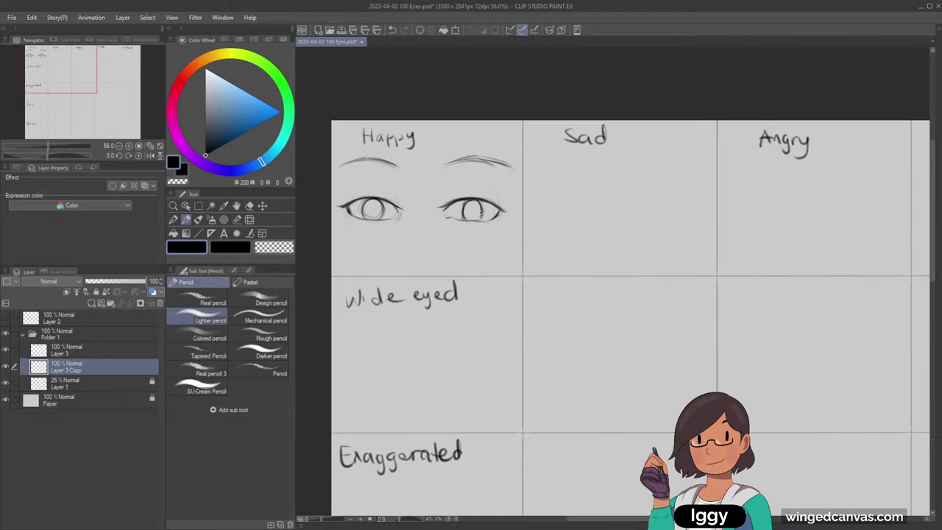
Soften the Happy eyes' lower lids with the Soft eraser and touch up the shapes with the Lighter pencil and Liquify.
click(174, 206)
drag(457, 245, 536, 239)
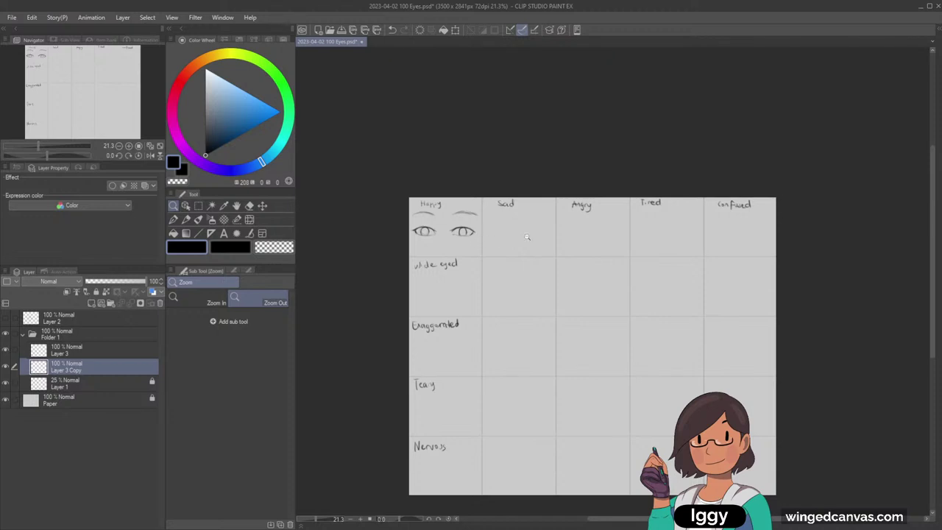
click(528, 237)
click(527, 237)
click(527, 237)
click(250, 205)
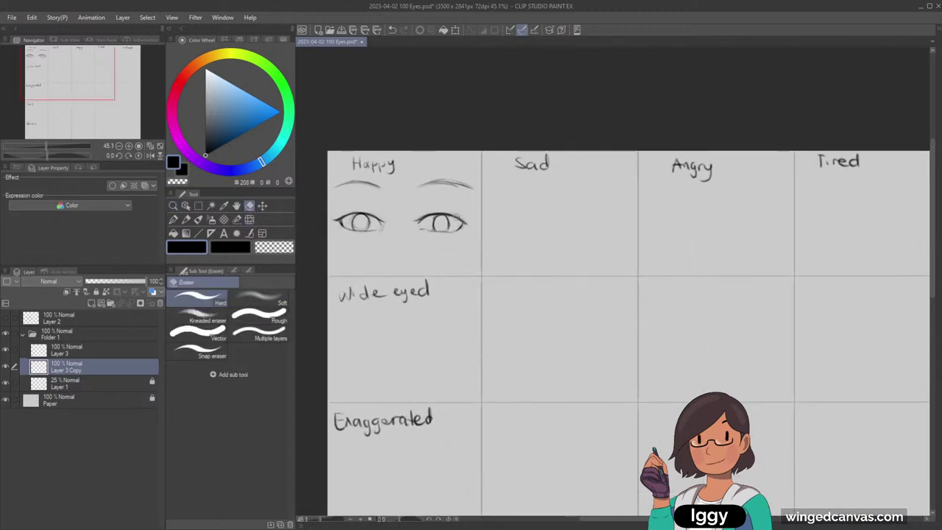
click(258, 298)
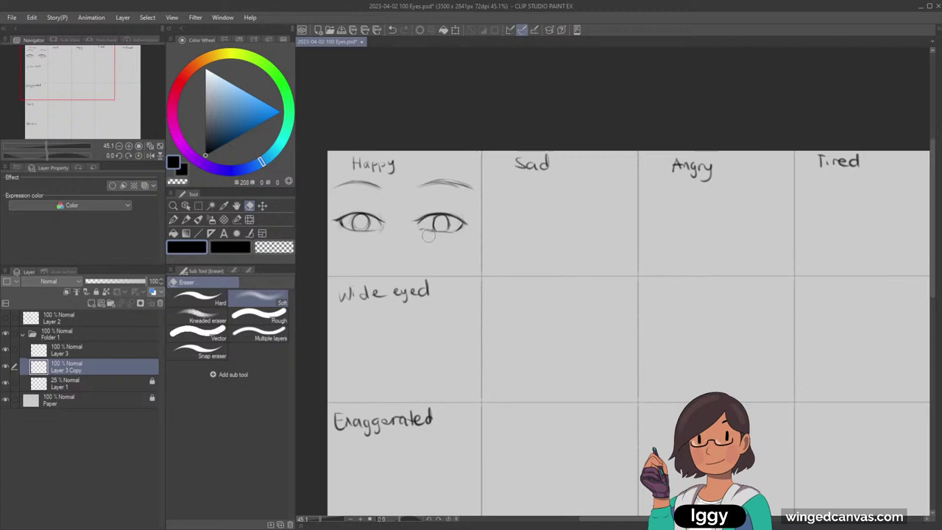
click(187, 220)
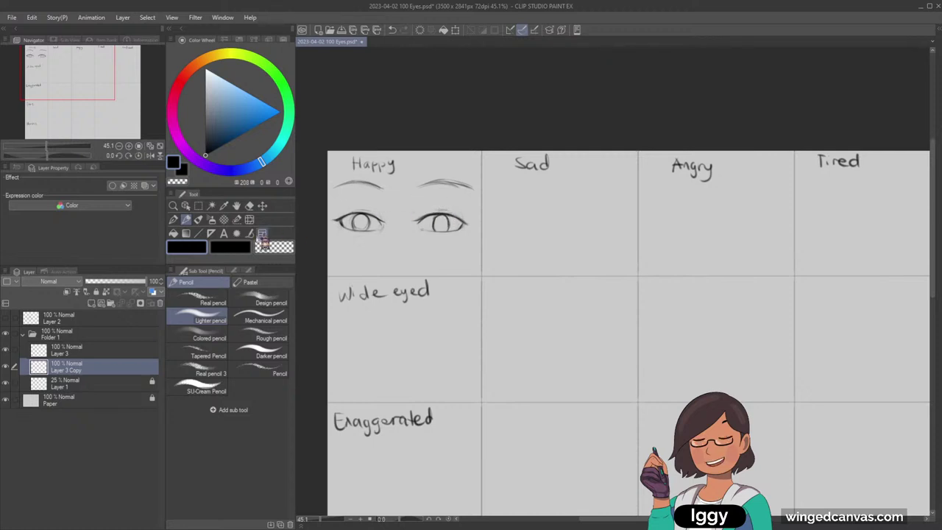
click(249, 219)
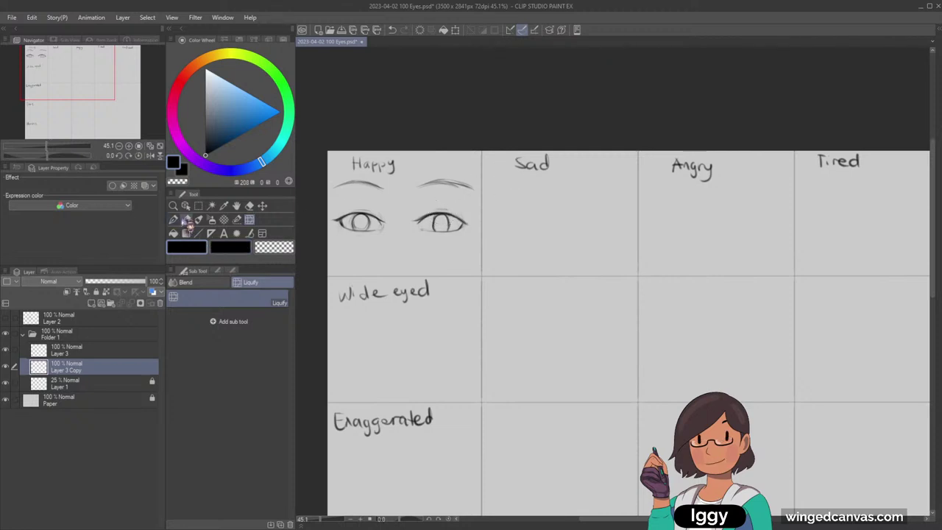
click(187, 219)
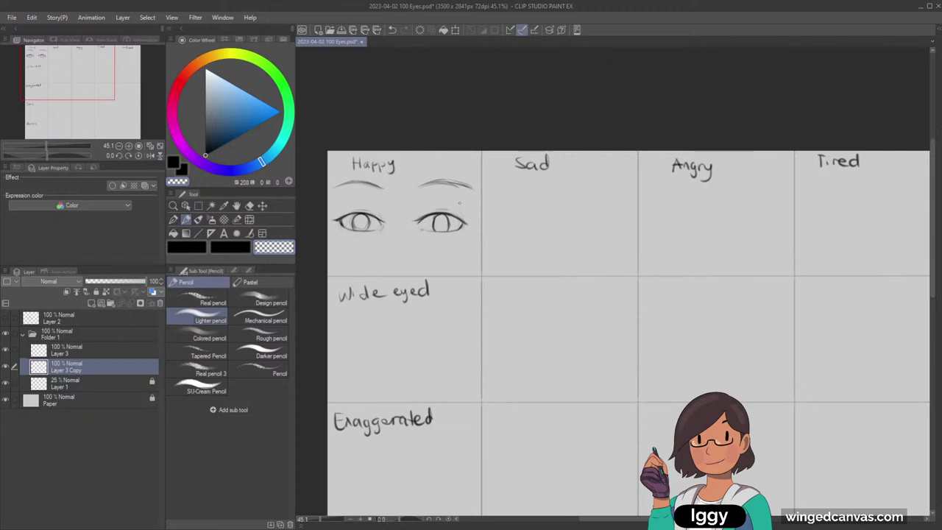
Erase most of the right Happy eye's iris with the Soft eraser.
drag(69, 82, 70, 94)
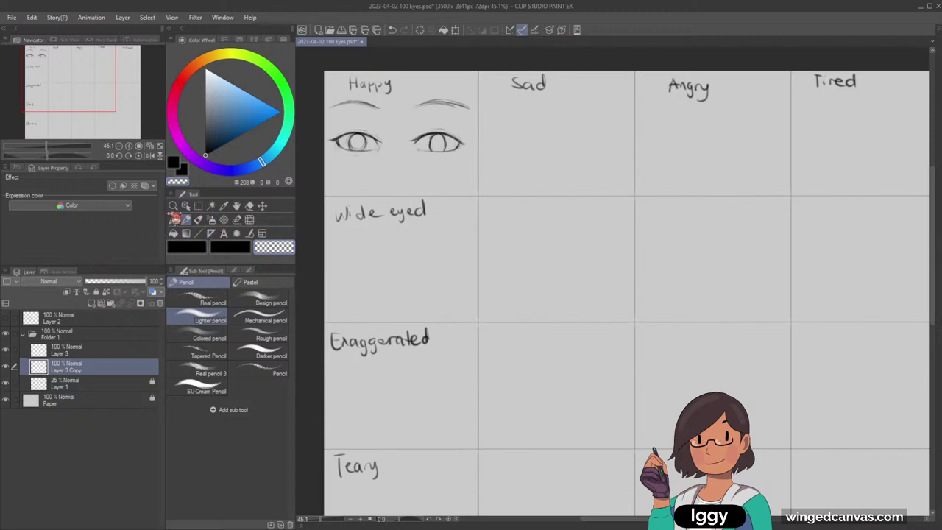
click(173, 205)
click(459, 138)
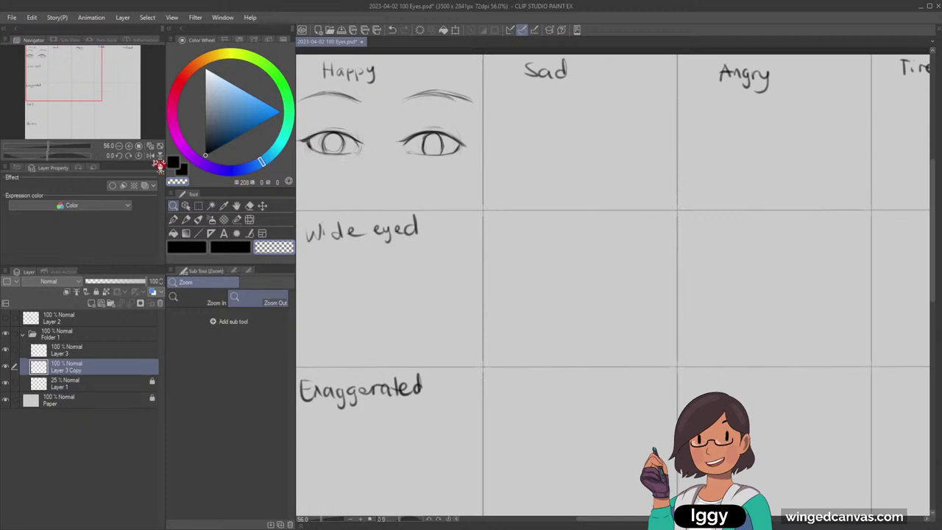
click(173, 220)
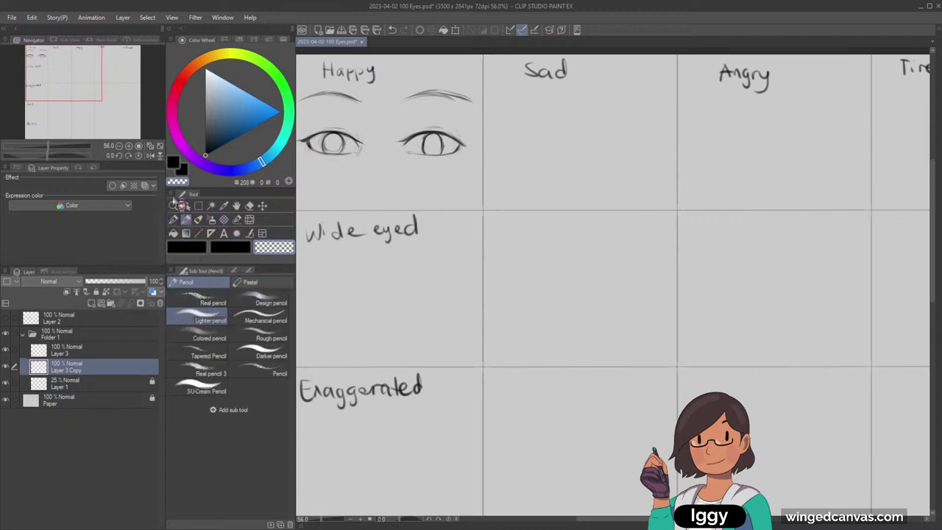
click(174, 206)
click(351, 115)
click(54, 67)
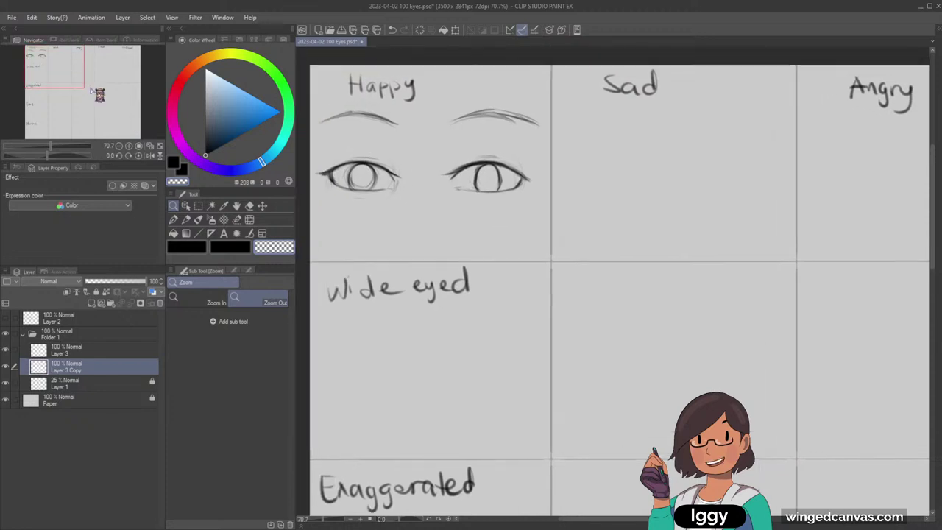
click(186, 219)
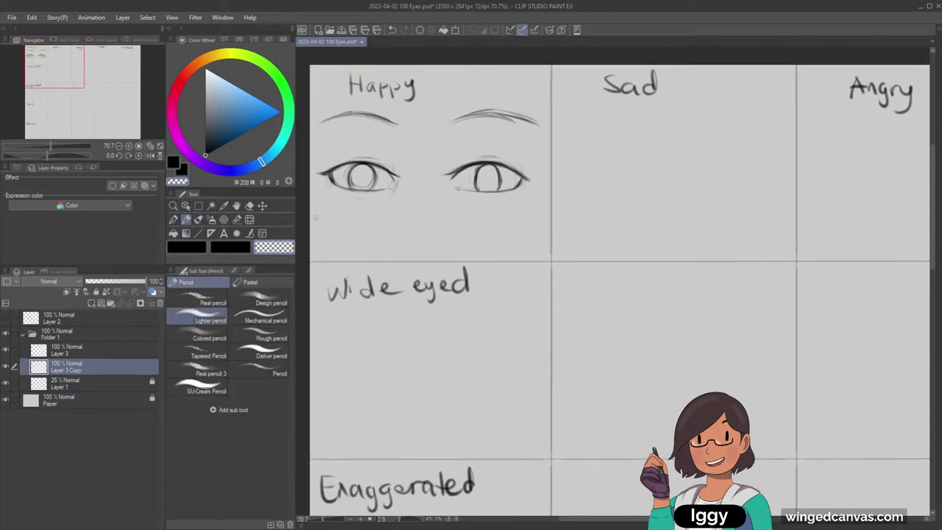
click(250, 207)
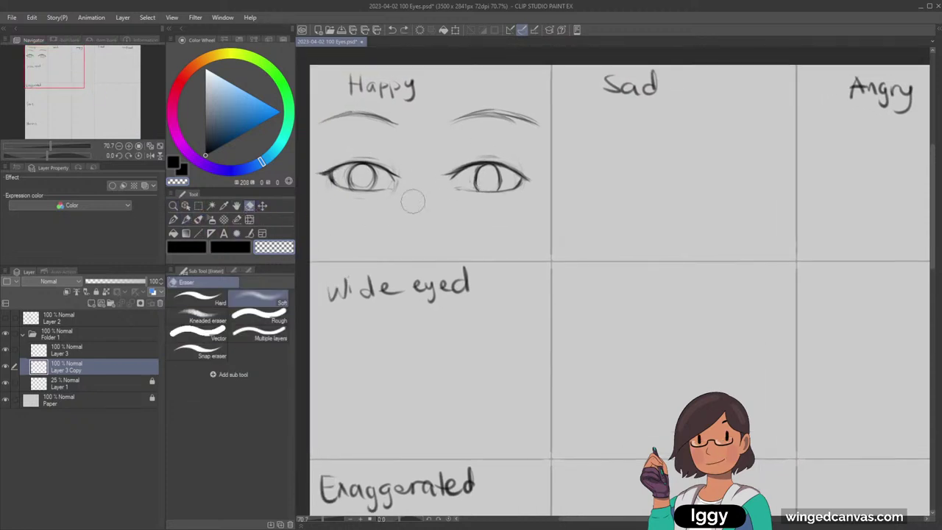
mouse_move(482, 167)
mouse_down()
mouse_move(479, 183)
mouse_move(497, 181)
mouse_up()
Redraw both sides of the right Happy eye's iris in black with the Lighter pencil.
click(186, 220)
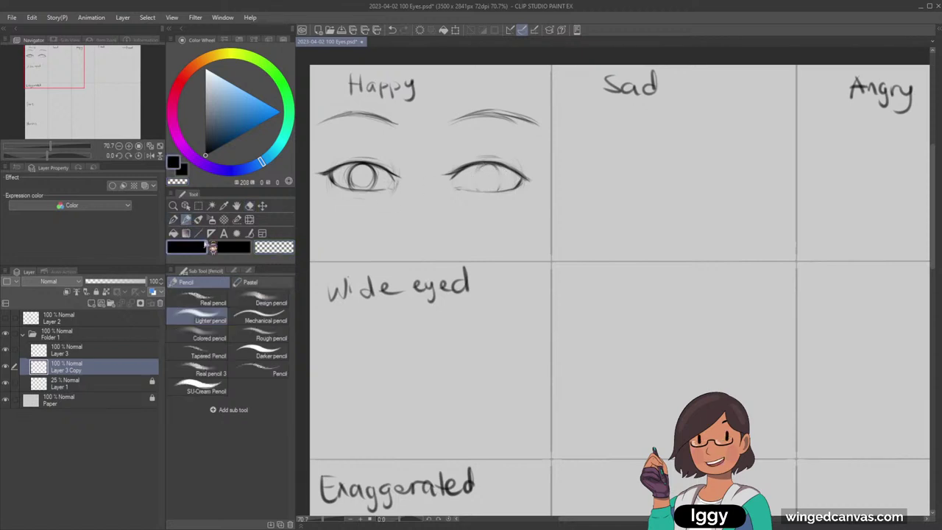
click(186, 247)
drag(478, 192, 479, 168)
key(ctrl+z)
drag(496, 169, 500, 186)
key(ctrl+z)
key(ctrl+z)
Mirror the canvas view, soften the right Happy eye's outer corner with the Soft eraser and redraw it with the Lighter pencil.
click(160, 146)
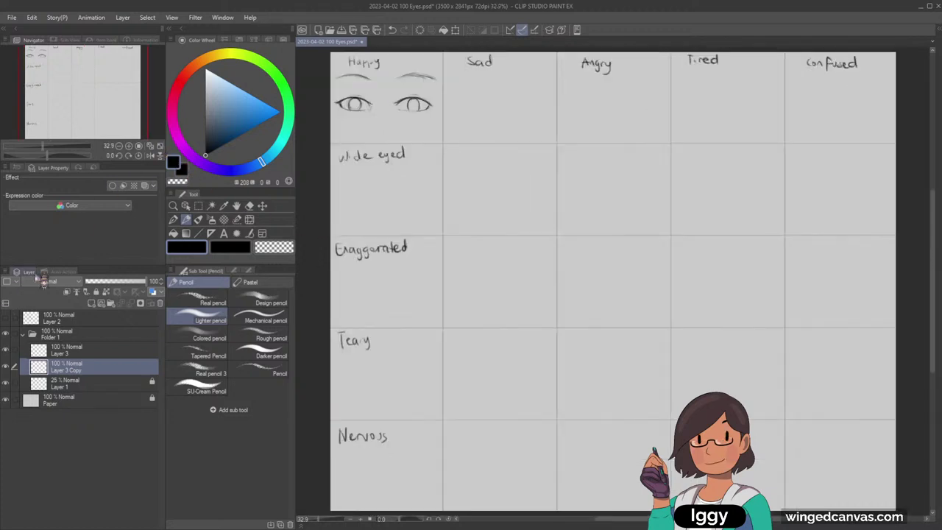
click(149, 156)
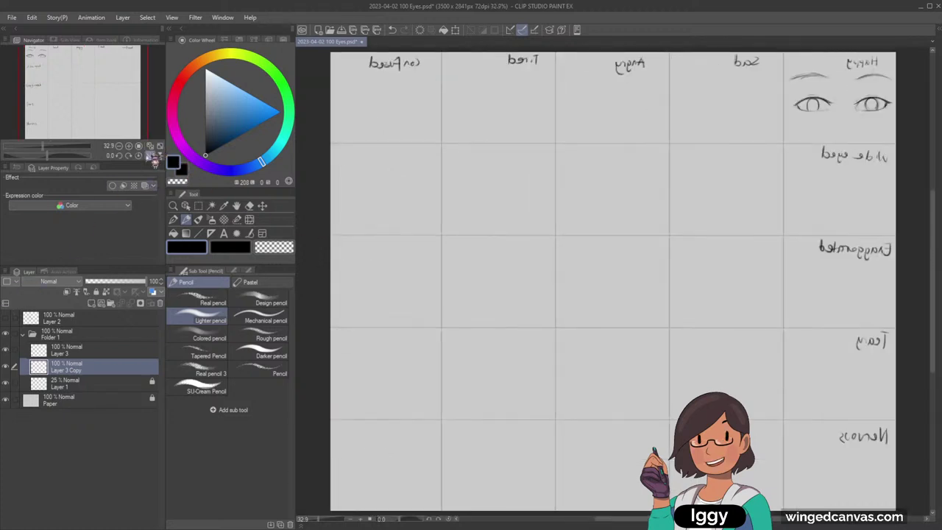
drag(111, 74, 54, 72)
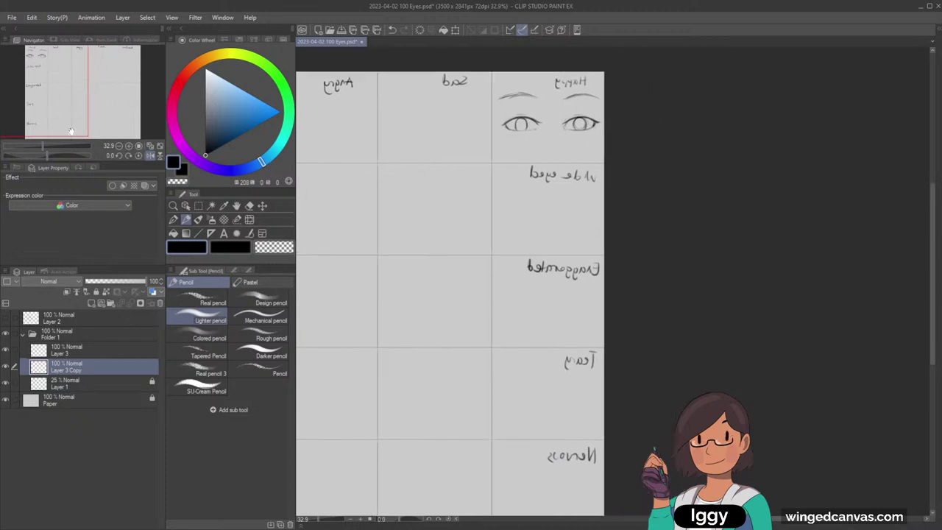
click(184, 207)
click(588, 87)
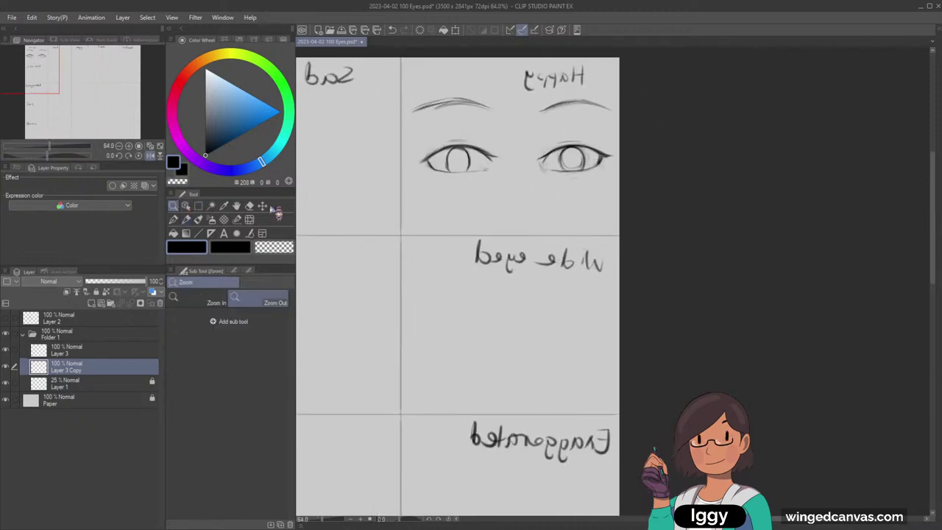
click(250, 220)
click(250, 206)
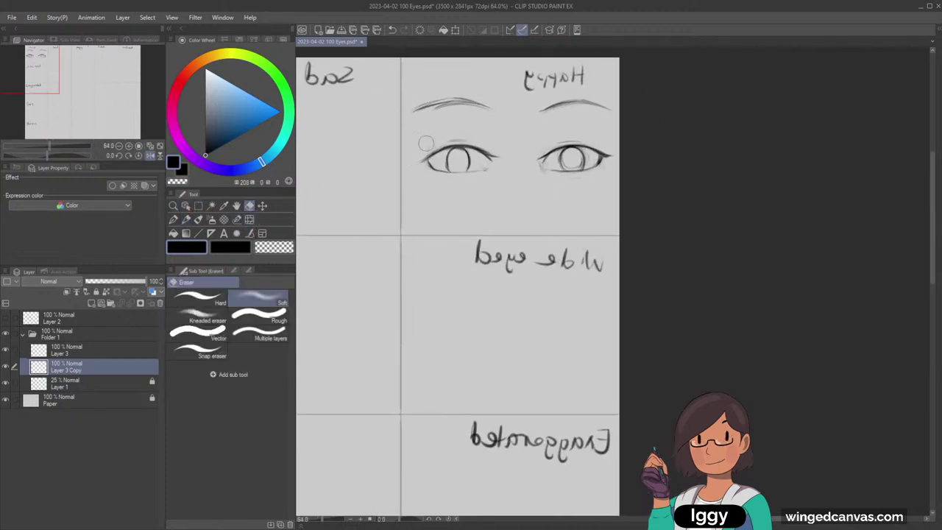
drag(434, 160, 420, 172)
click(187, 219)
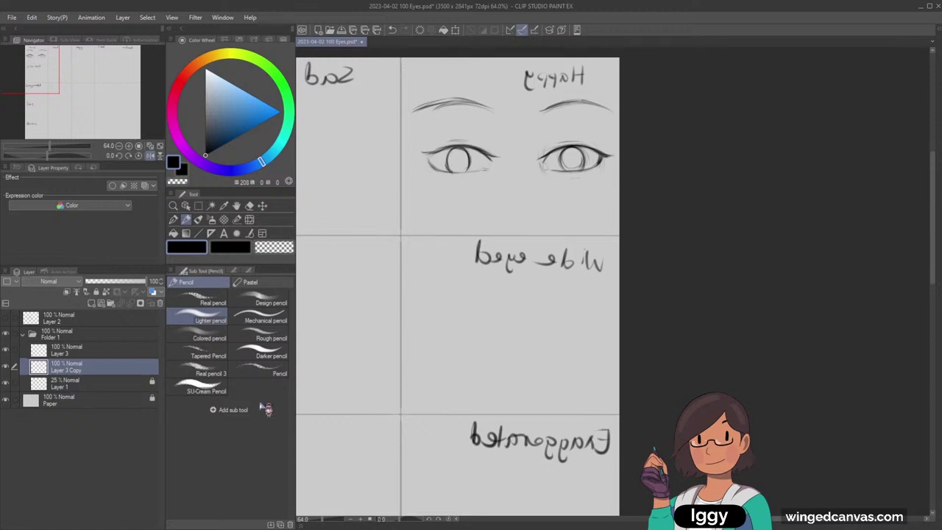
Lasso the right Happy eye's iris, move it slightly toward the inner corner and deselect it.
click(198, 205)
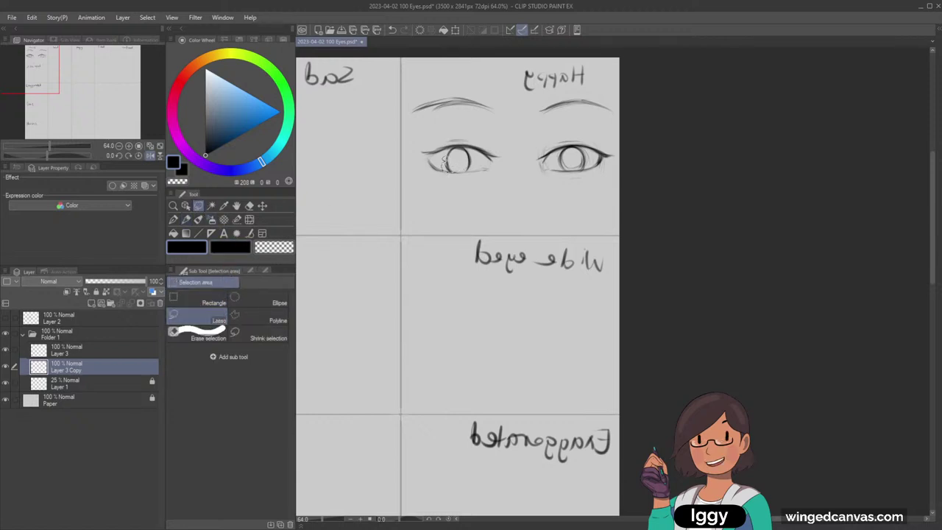
drag(473, 166, 471, 168)
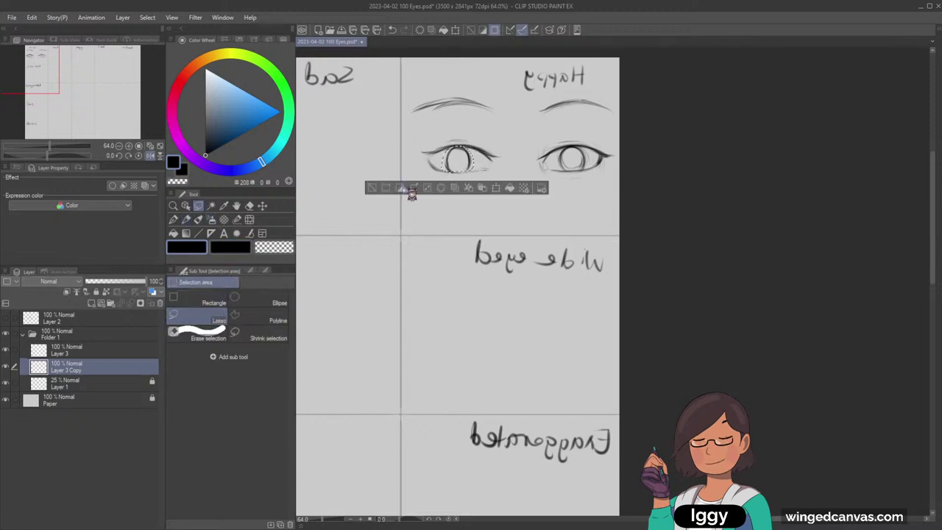
click(262, 205)
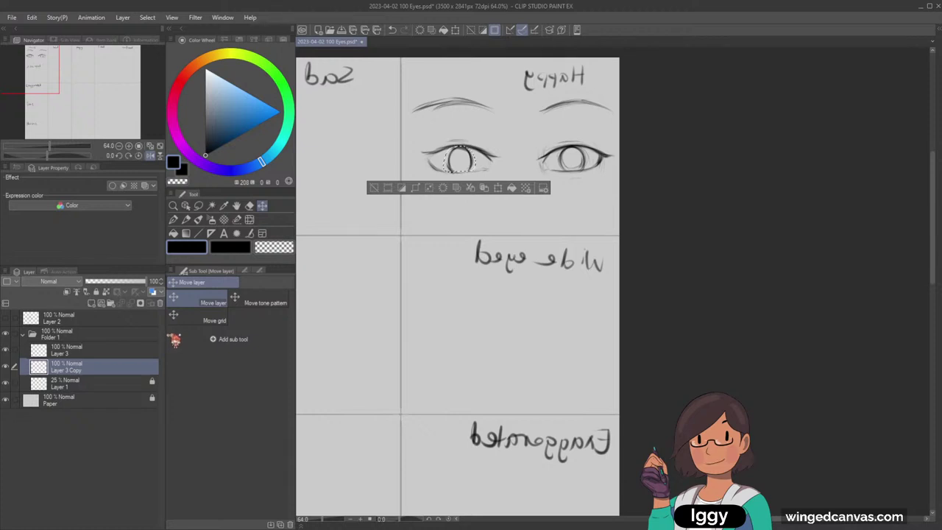
click(373, 188)
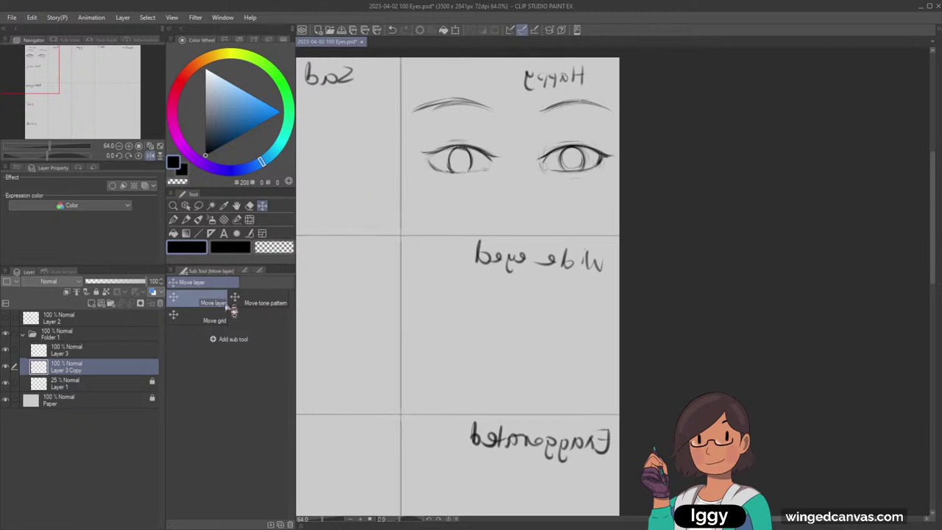
Restore the unmirrored view and reinforce the lower lid under the right Happy iris with the Lighter pencil.
click(186, 219)
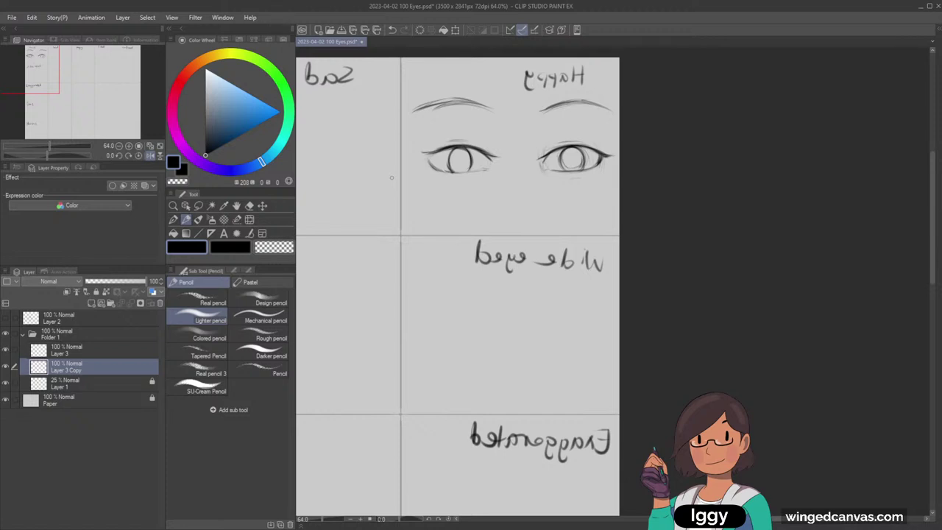
click(151, 156)
drag(31, 70, 59, 65)
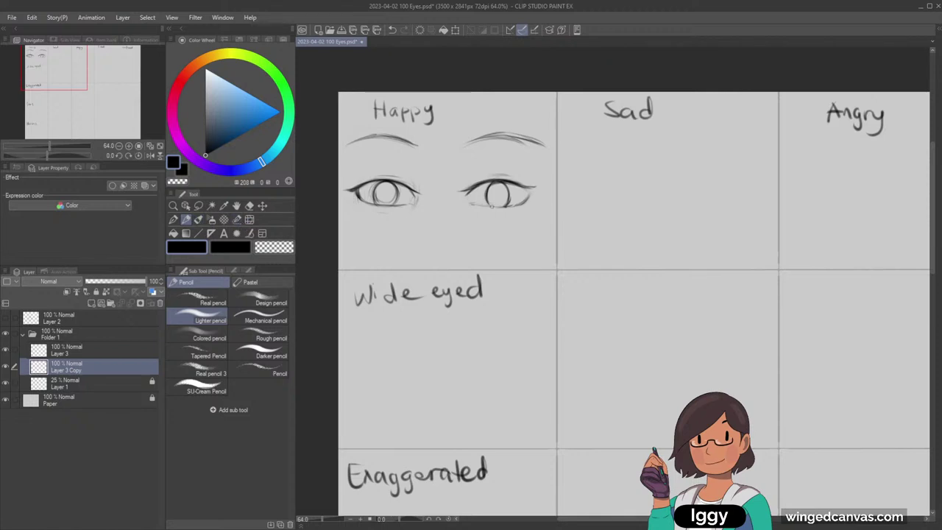
drag(488, 207, 516, 205)
Soften the right Happy eye's outer corner with the Soft eraser and extend its upper lash line outward in pencil.
click(250, 205)
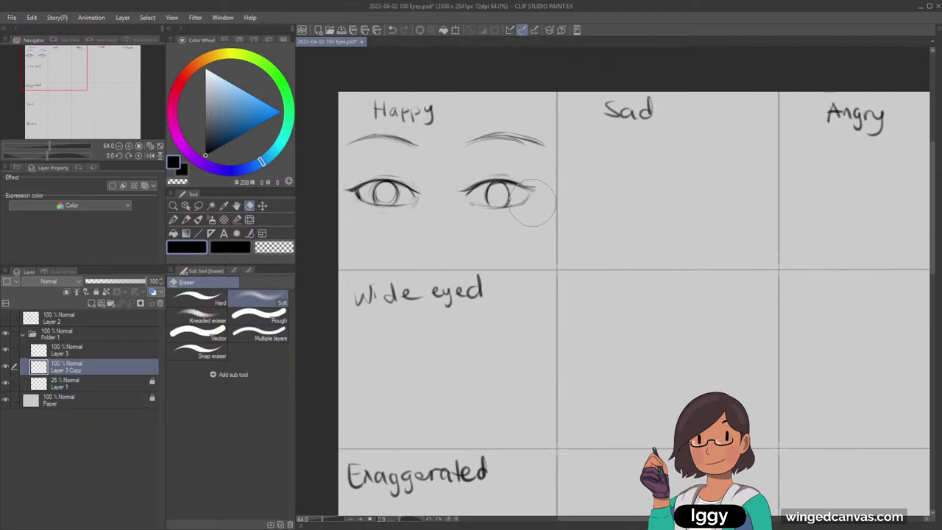
click(186, 220)
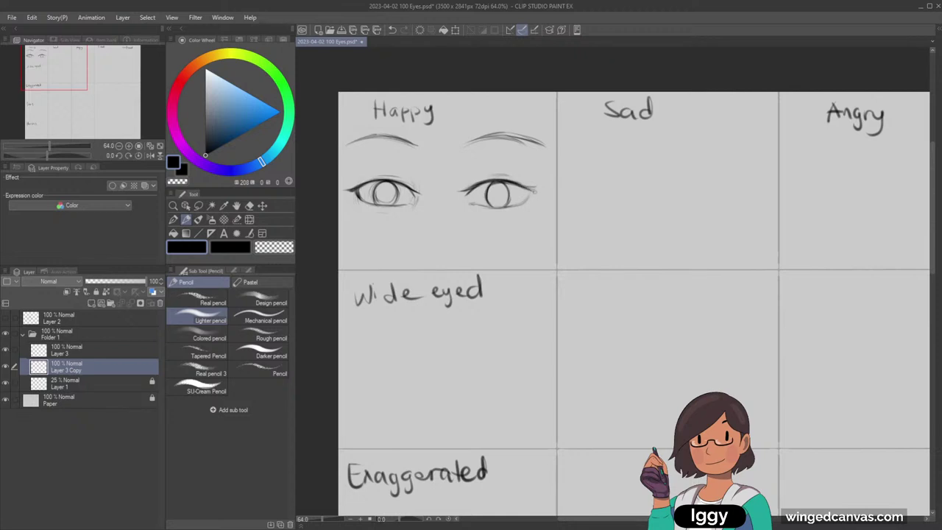
drag(531, 189, 540, 190)
key(e)
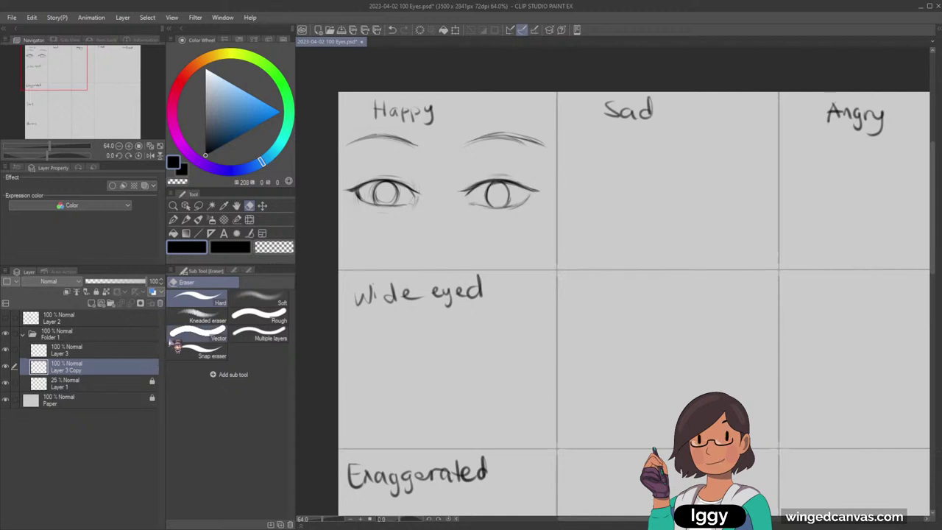
click(186, 220)
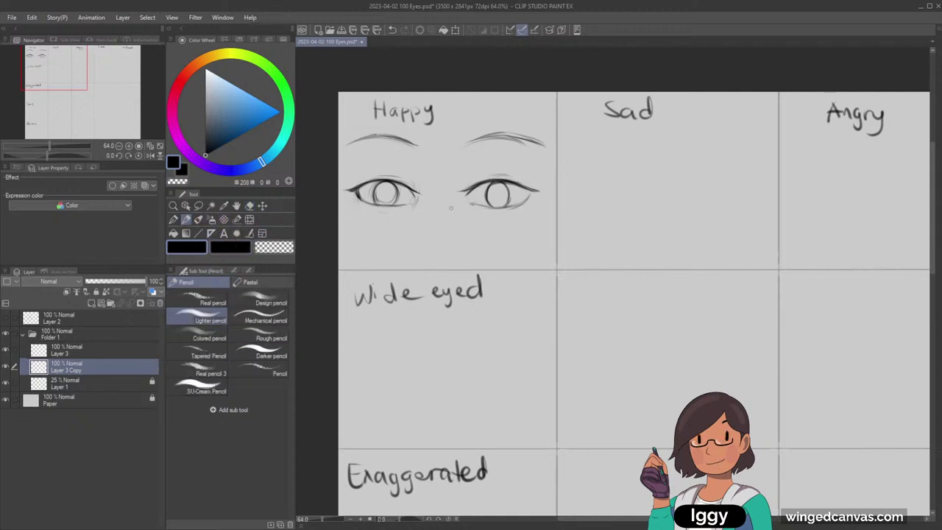
Check the Happy eyes in a mirrored view and adjust the right eye's shape with a resized Liquify brush.
click(177, 207)
drag(399, 253, 370, 241)
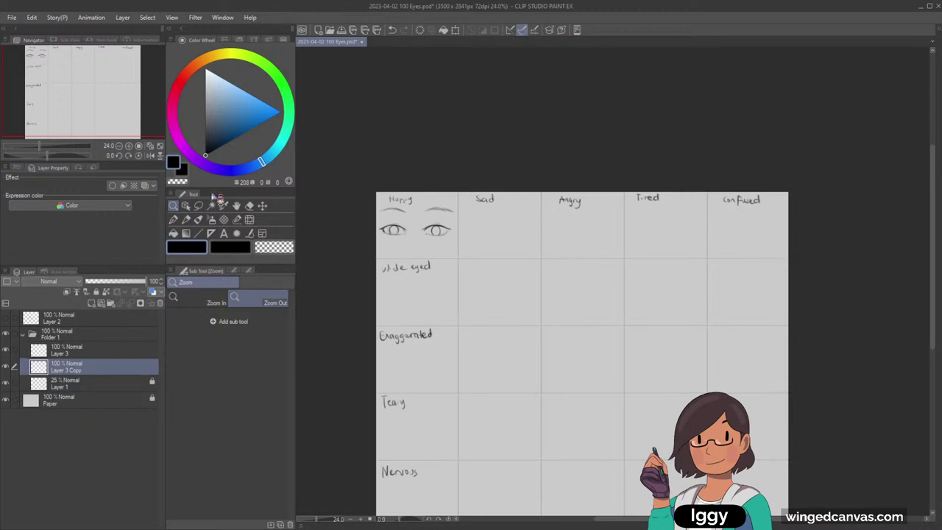
click(151, 155)
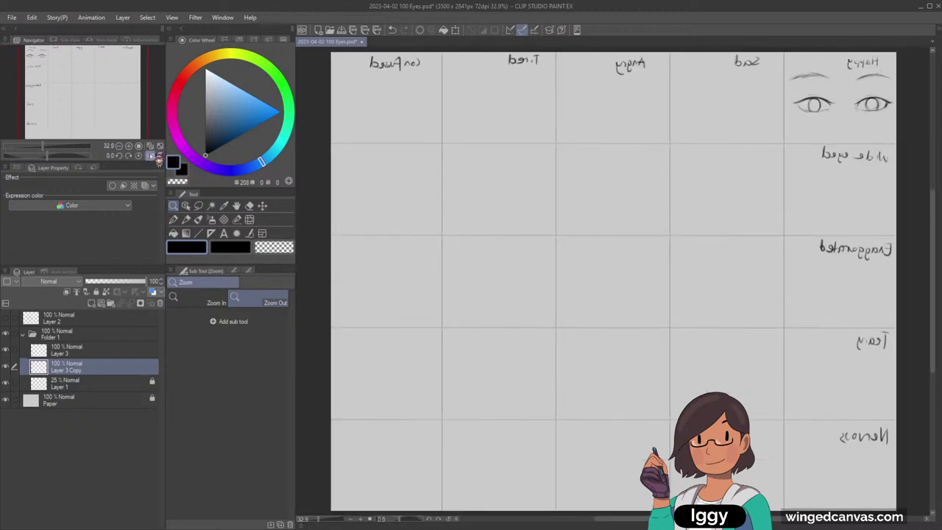
click(250, 220)
key(bracketright)
key(bracketright)
key(bracketright)
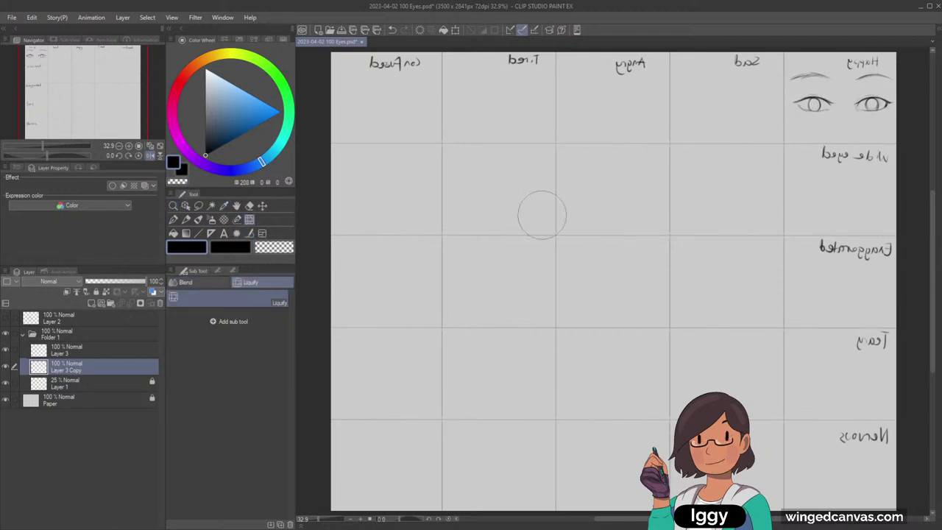
click(151, 157)
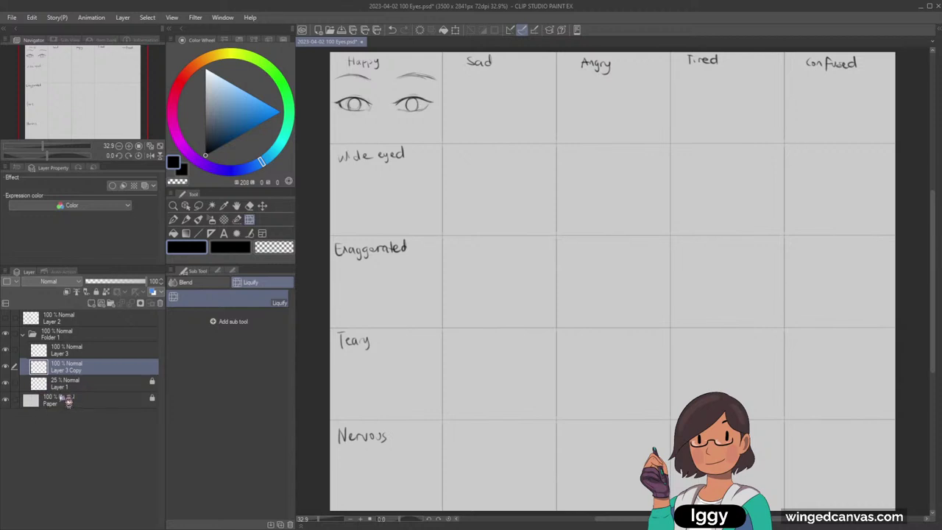
key(bracketleft)
key(bracketleft)
key(bracketleft)
drag(415, 116, 408, 109)
Lighten the inner part of the right Happy eyebrow with the Soft eraser.
click(250, 205)
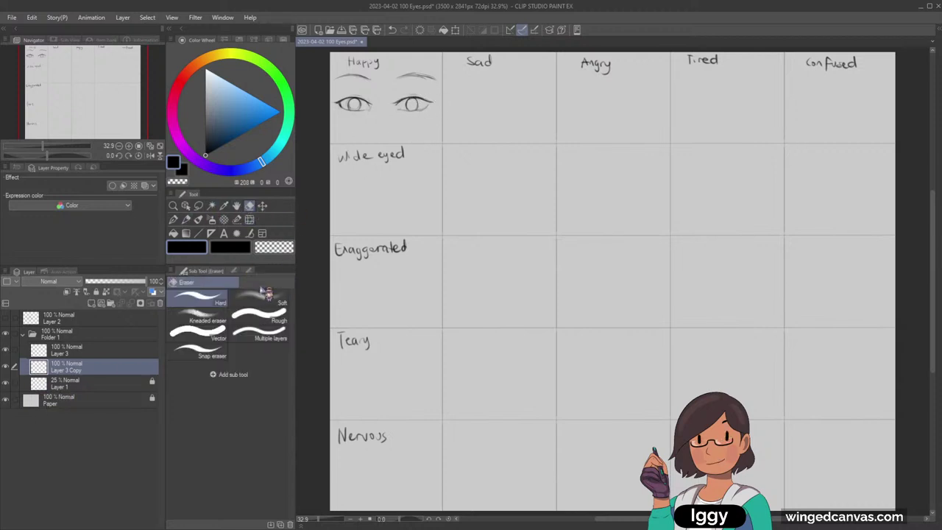
mouse_move(400, 81)
mouse_down()
mouse_move(399, 90)
mouse_move(415, 91)
mouse_up()
key(ctrl+z)
click(174, 206)
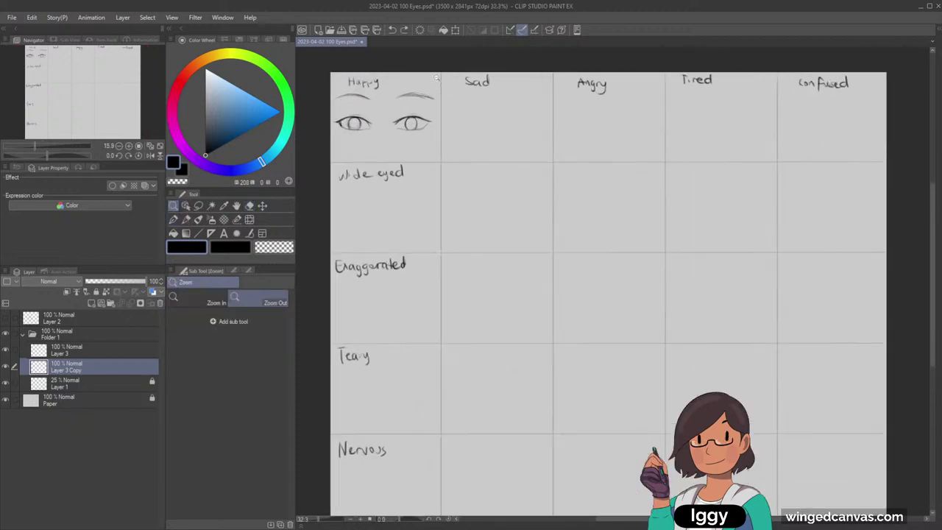
click(251, 206)
click(276, 297)
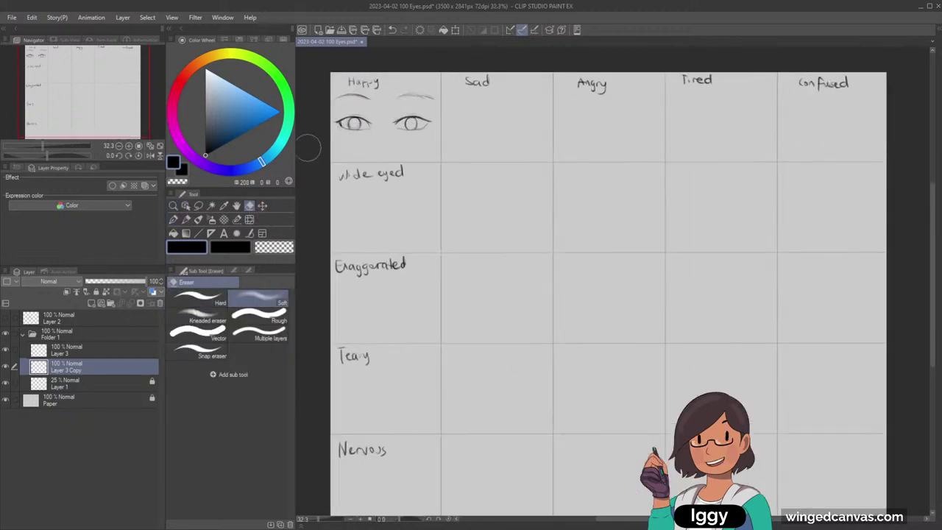
click(173, 205)
key(ctrl+plus)
click(186, 220)
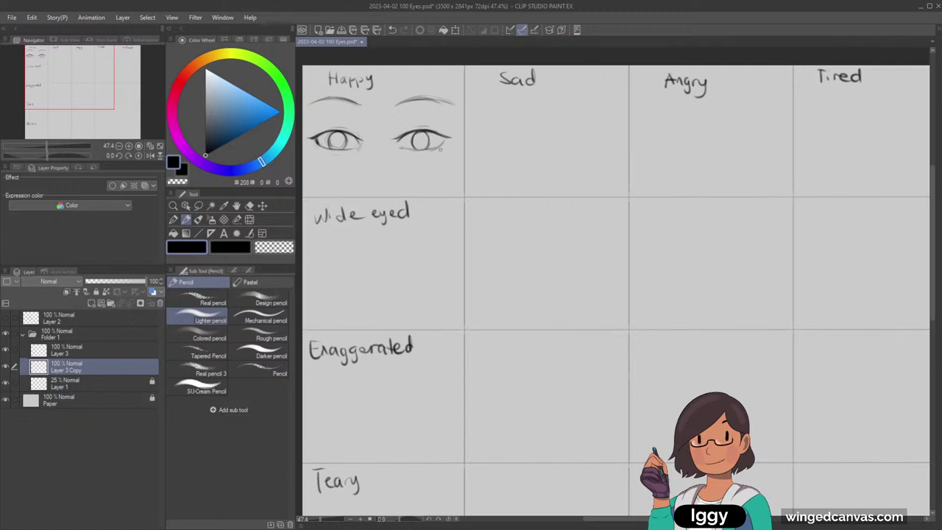
click(174, 206)
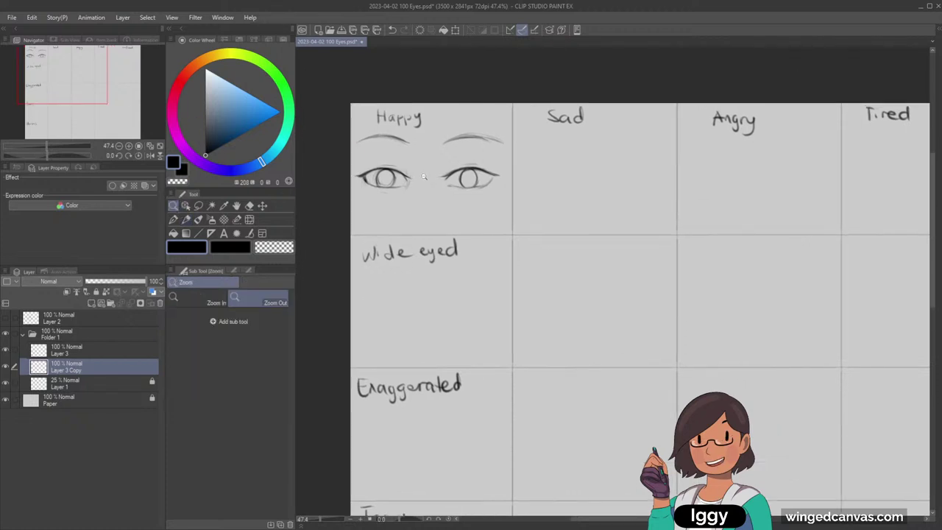
click(394, 171)
click(187, 220)
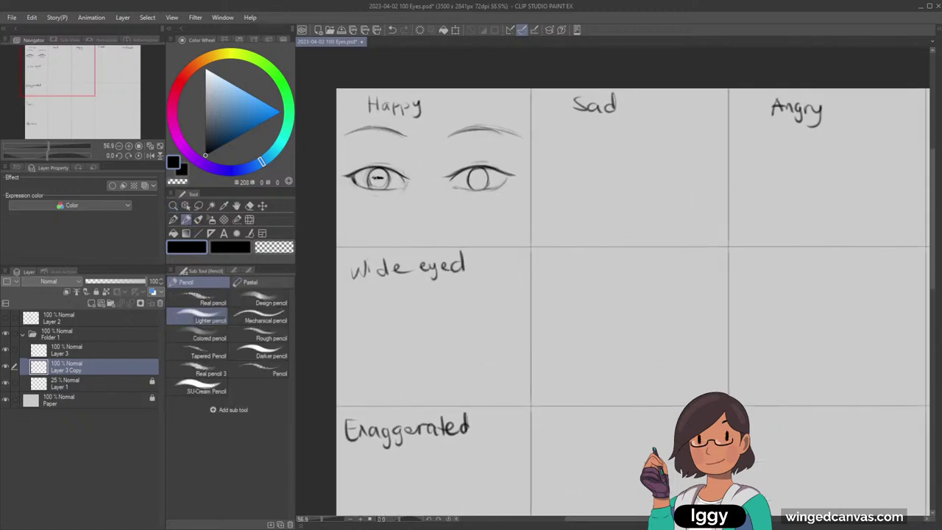
drag(372, 176, 384, 176)
key(ctrl+z)
key(ctrl+z)
key(ctrl+z)
Draw a small, solid black pupil in the centre of each Happy iris with the Lighter pencil.
click(176, 207)
drag(413, 153, 439, 153)
click(185, 220)
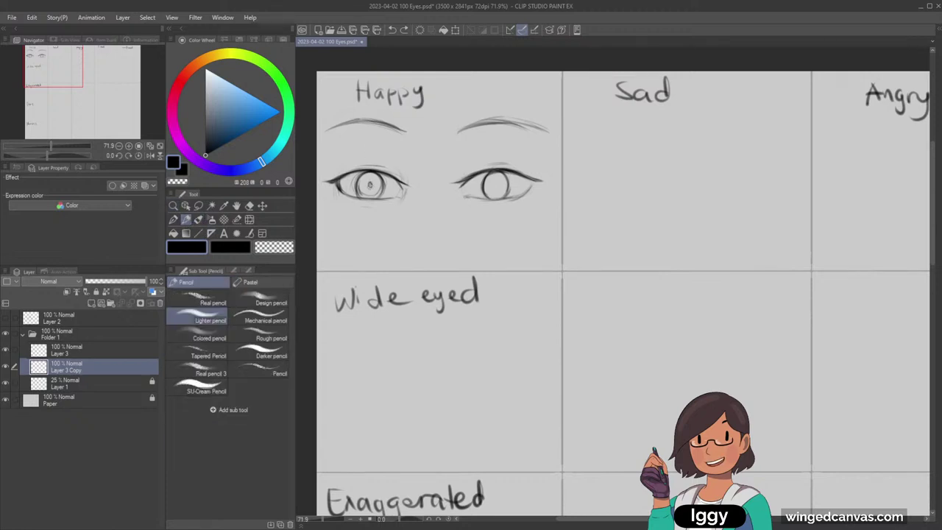
drag(371, 184, 370, 185)
drag(496, 188, 495, 186)
drag(496, 184, 495, 187)
Add a new layer directly above the faded guide layer, beneath the eye line art, and choose a medium blue.
click(71, 385)
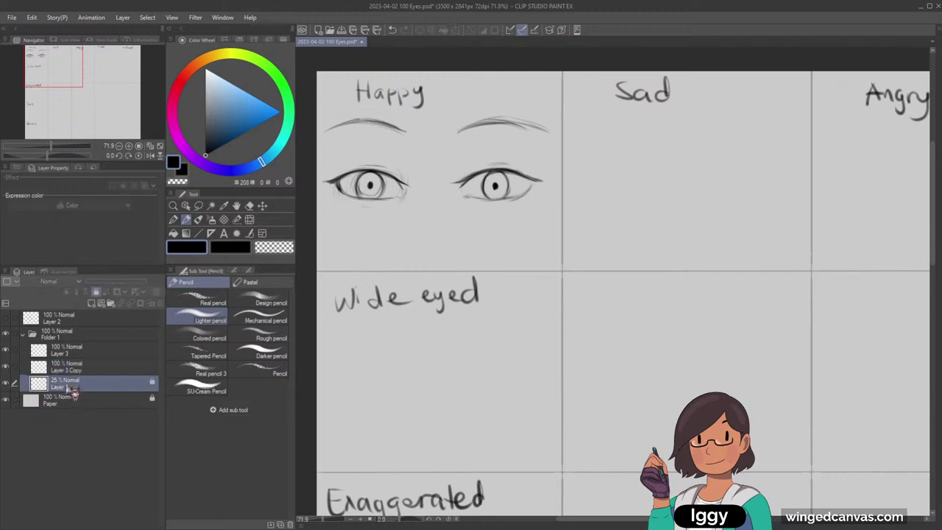
click(92, 302)
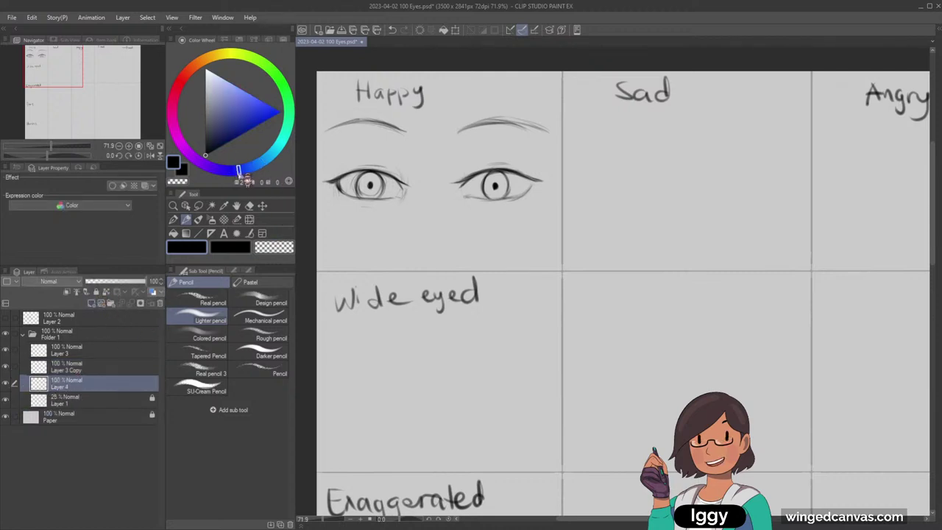
click(230, 117)
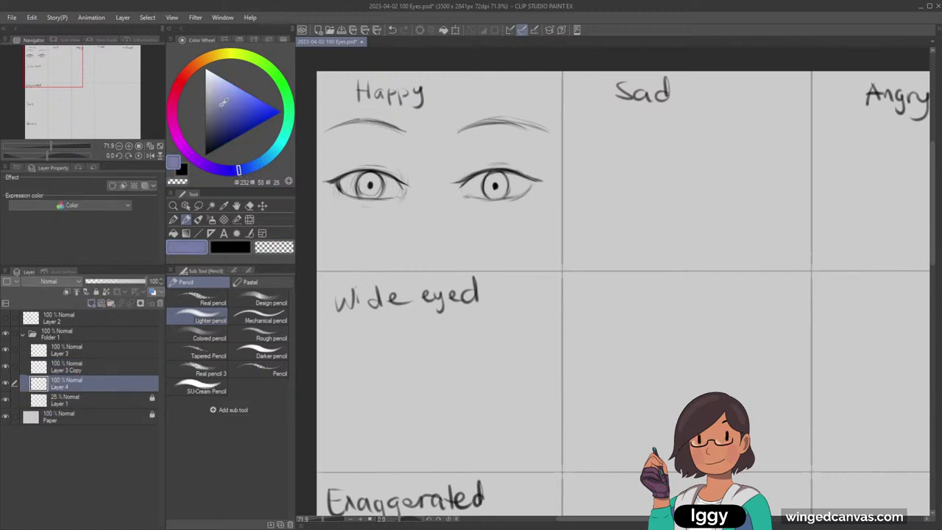
Lasso both Happy irises, fill them with the blue, and touch up the lower edge of the right iris with the Turnip pen.
click(198, 207)
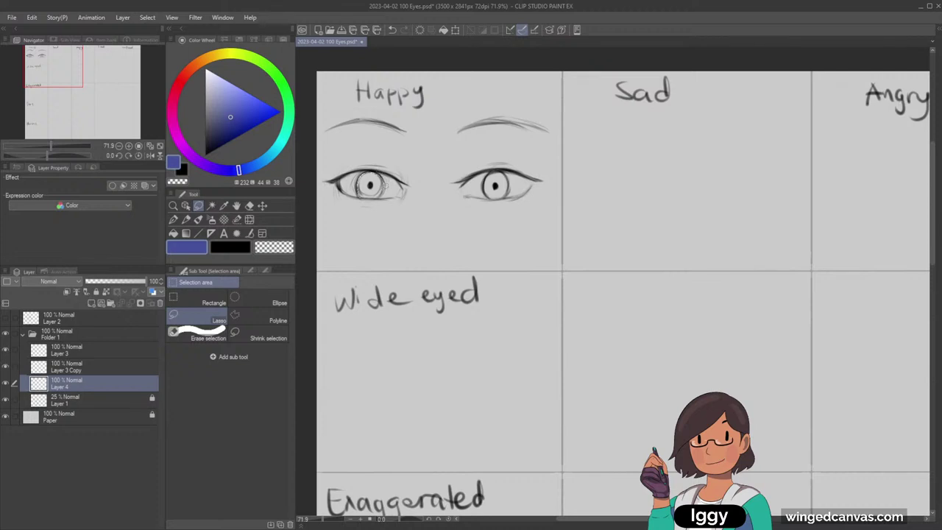
drag(374, 194, 374, 193)
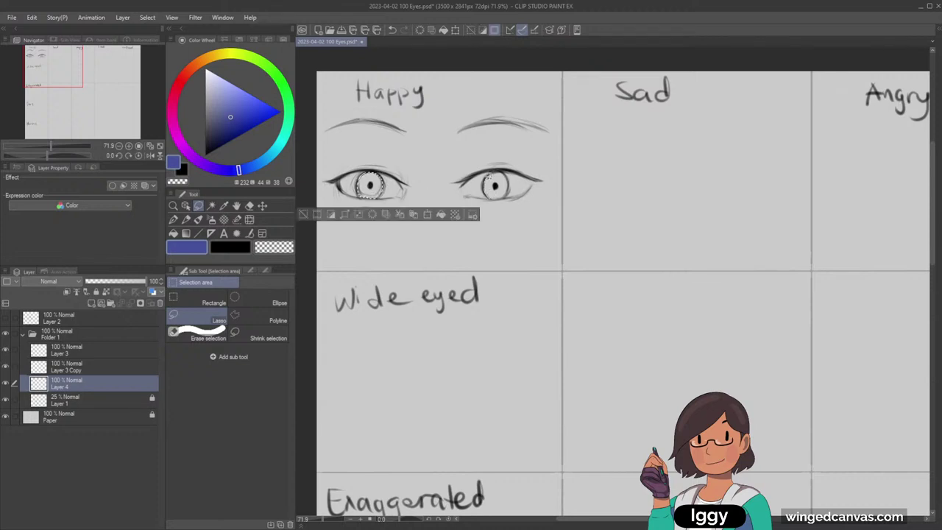
drag(508, 190, 508, 190)
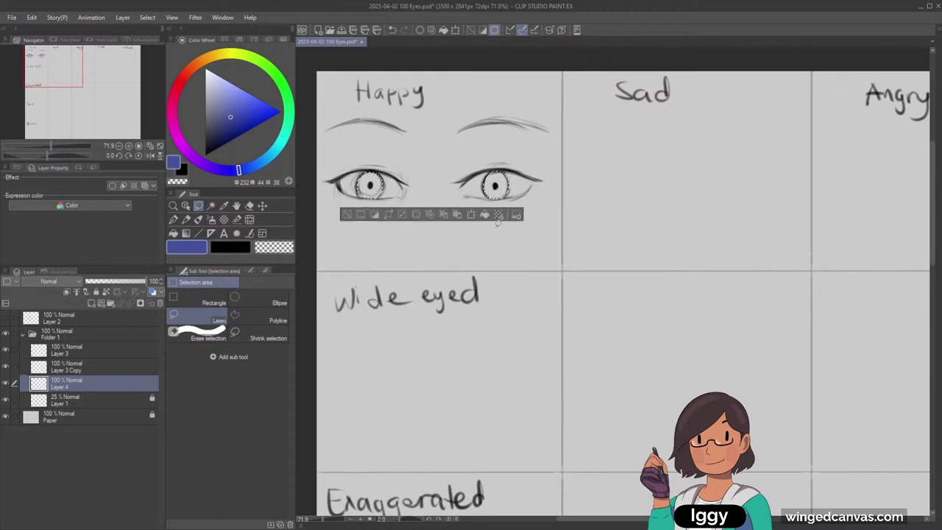
click(484, 215)
click(346, 215)
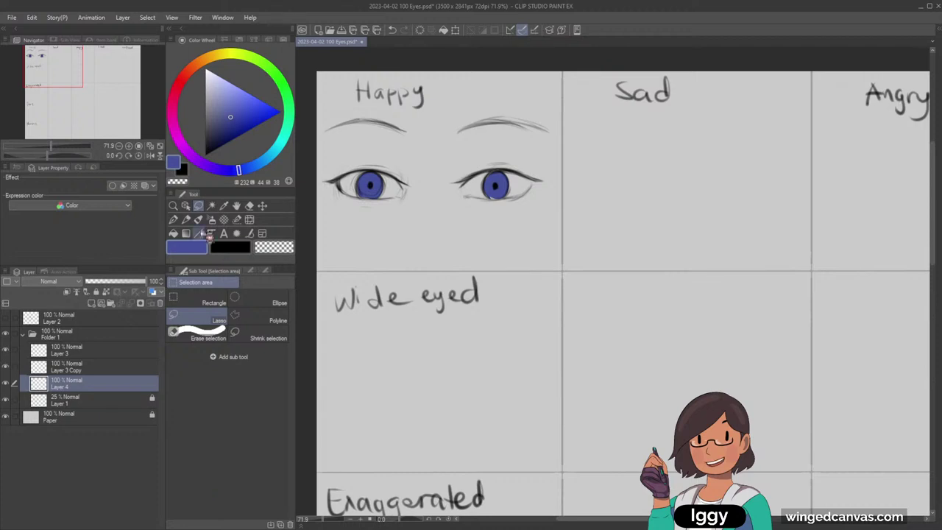
click(173, 220)
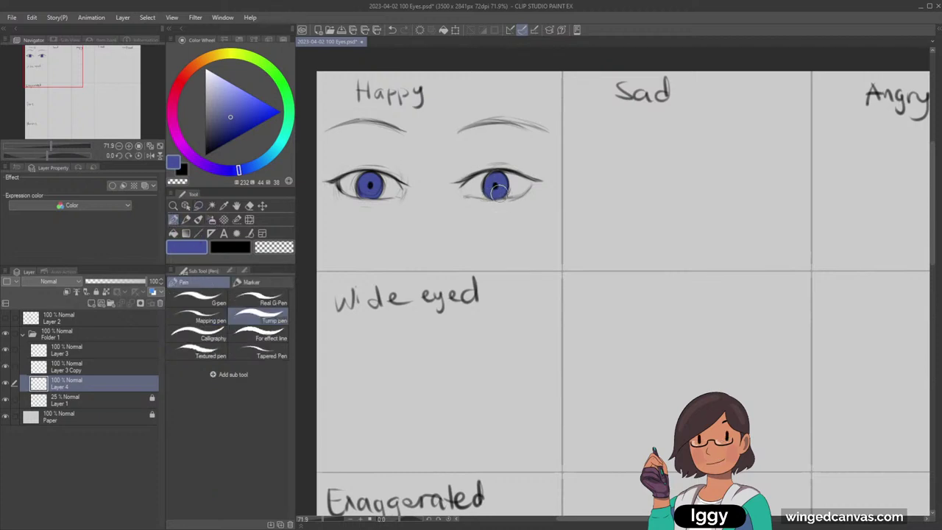
drag(488, 195, 494, 197)
Lock the iris layer's transparent pixels and shade the upper part of both irises in dark indigo with the Soft airbrush.
click(106, 293)
mouse_move(270, 174)
mouse_down()
mouse_move(249, 129)
mouse_move(234, 133)
mouse_move(230, 120)
mouse_move(225, 137)
mouse_up()
click(212, 219)
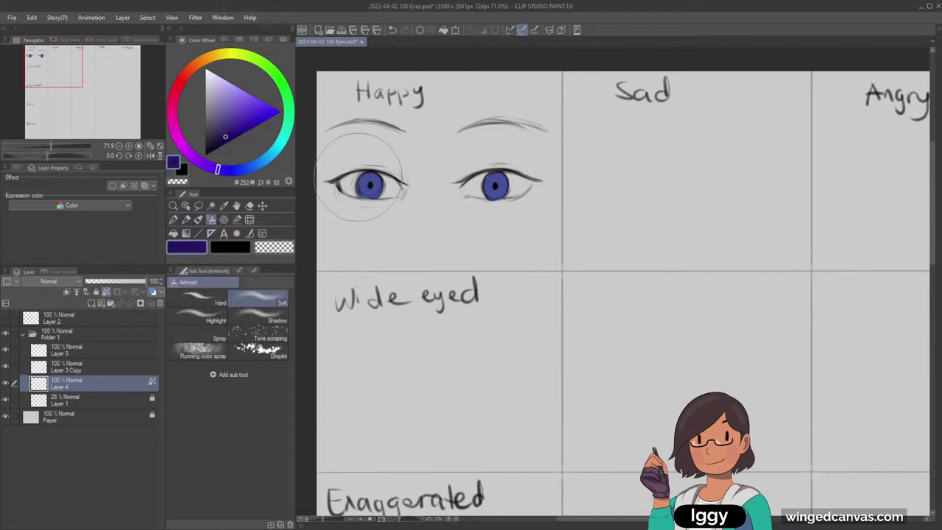
drag(345, 174, 374, 169)
mouse_move(498, 165)
mouse_down()
mouse_move(465, 173)
mouse_move(522, 170)
mouse_up()
Airbrush a soft light-blue glow along the lower part of both Happy irises.
drag(231, 91, 223, 79)
click(248, 169)
click(236, 87)
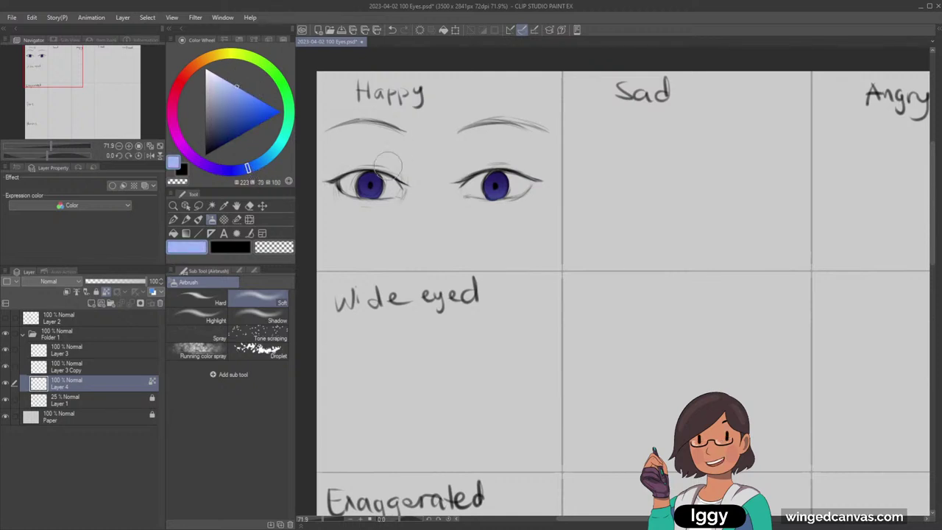
drag(362, 193, 363, 200)
drag(510, 190, 497, 203)
click(248, 93)
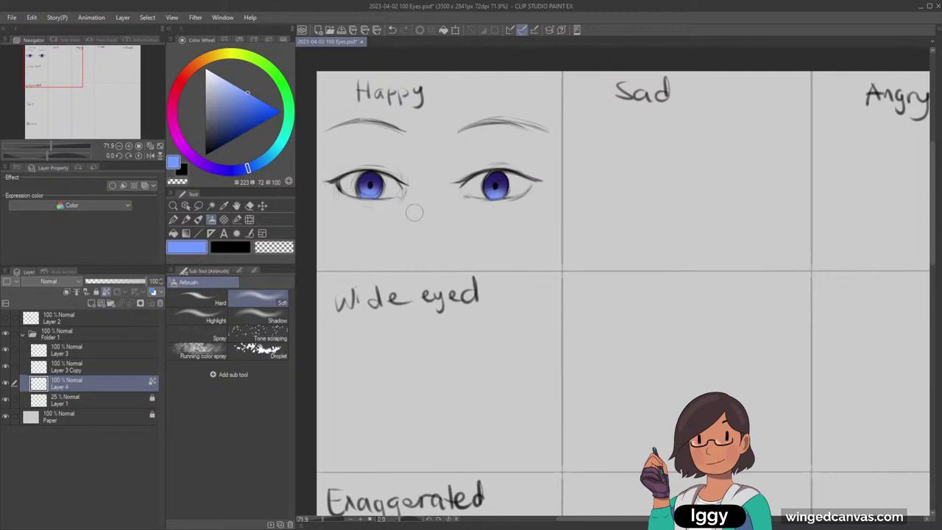
click(96, 368)
click(187, 220)
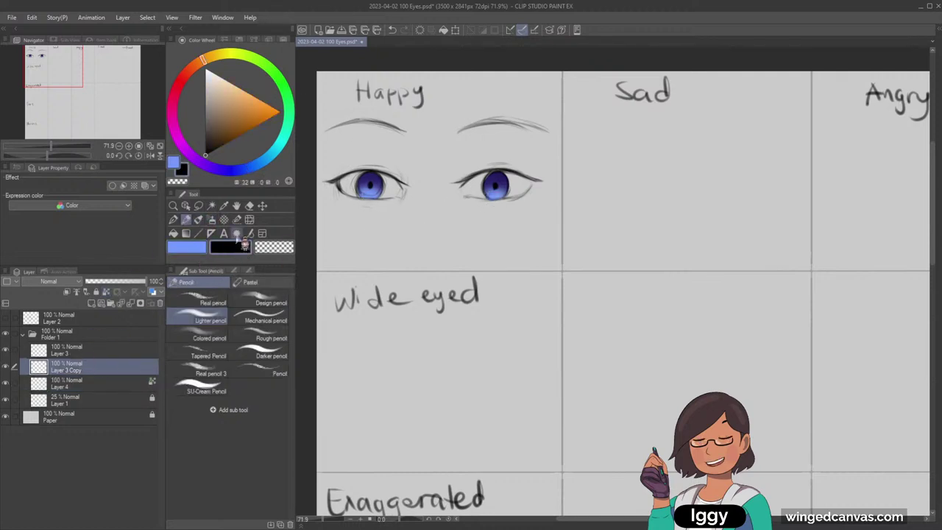
mouse_move(400, 232)
mouse_down()
mouse_move(417, 235)
mouse_move(405, 233)
mouse_up()
key(ctrl+z)
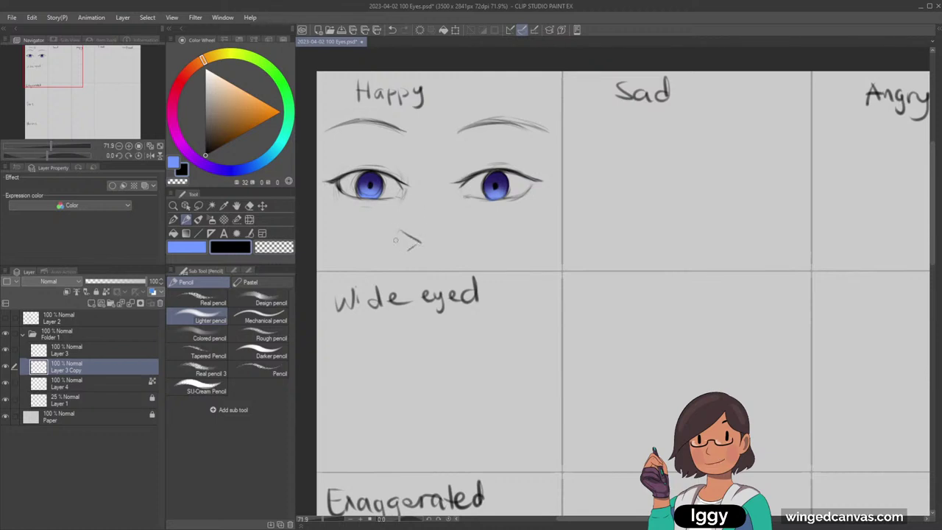
drag(402, 237, 402, 249)
key(ctrl+z)
key(ctrl+z)
drag(403, 235, 402, 249)
key(ctrl+z)
key(ctrl+z)
key(ctrl+z)
key(ctrl+z)
key(ctrl+z)
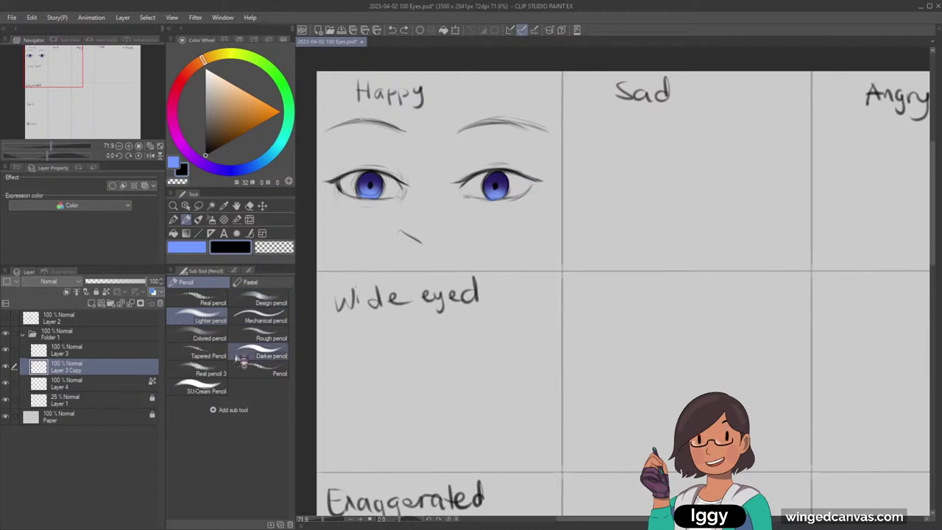
Unlock the iris colour layer's transparent pixels and touch up the top of the right iris with its sampled dark indigo using the Turnip pen.
click(186, 205)
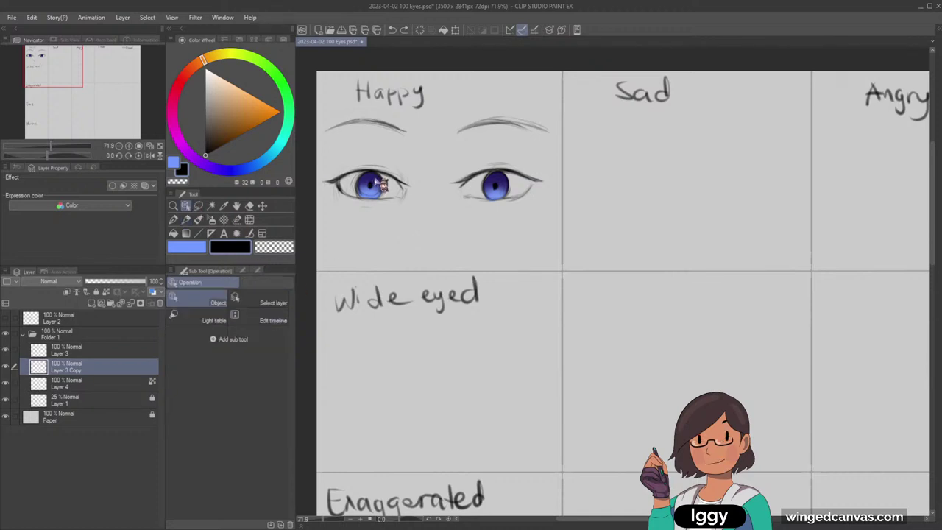
click(377, 186)
click(174, 206)
click(401, 263)
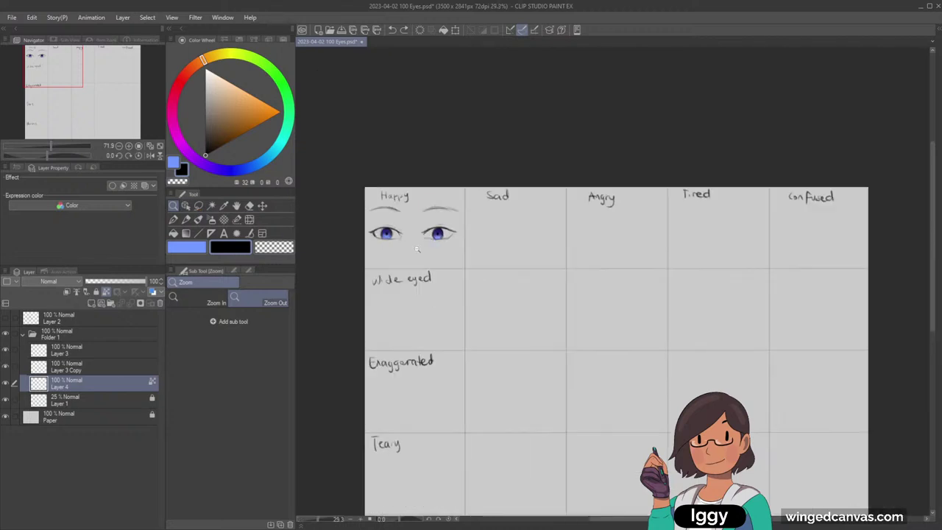
scroll(434, 241, up, 4)
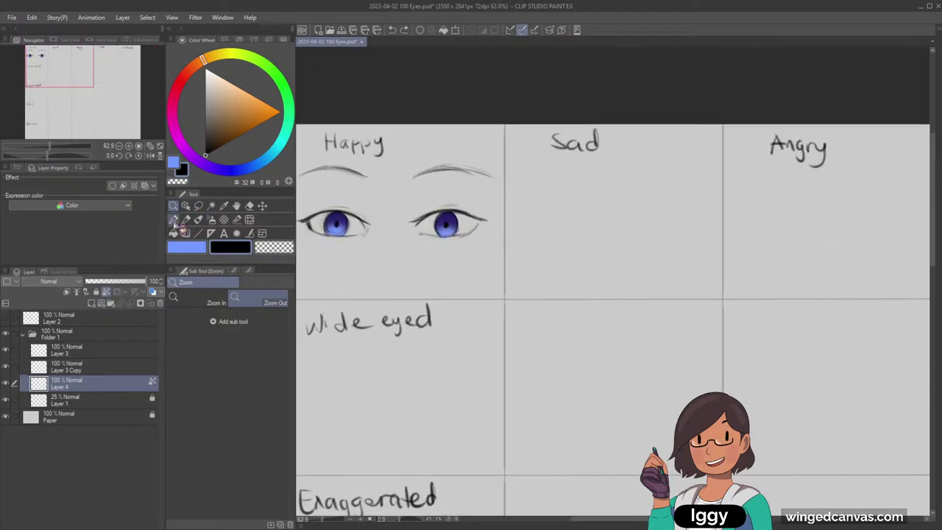
click(174, 220)
alt+click(449, 217)
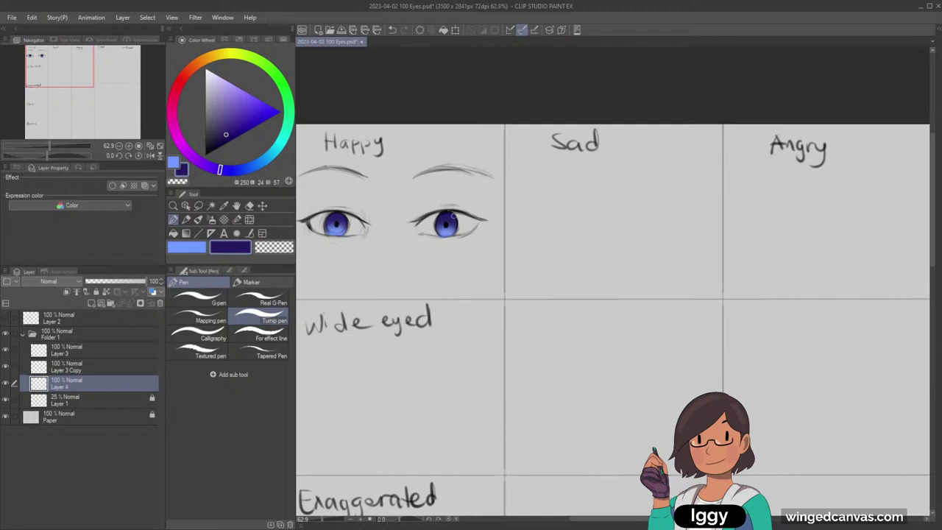
Lock the iris layer's transparency again and brighten the lower part of both irises with the Soft airbrush in a more vivid blue.
click(174, 206)
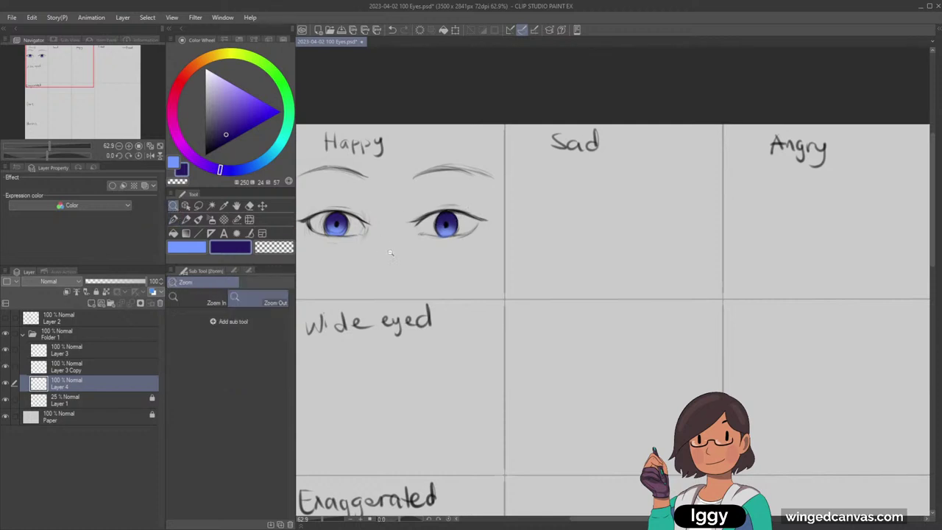
drag(391, 254, 432, 238)
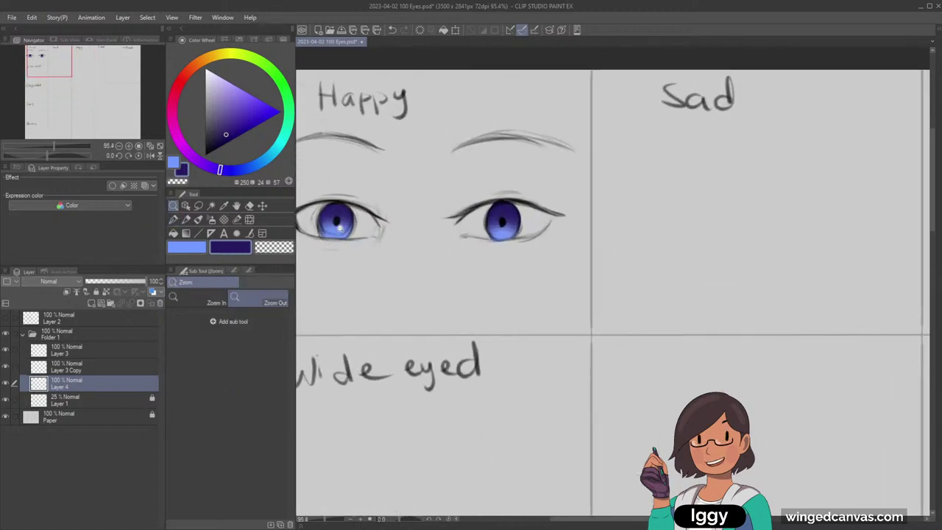
alt+click(341, 229)
click(67, 369)
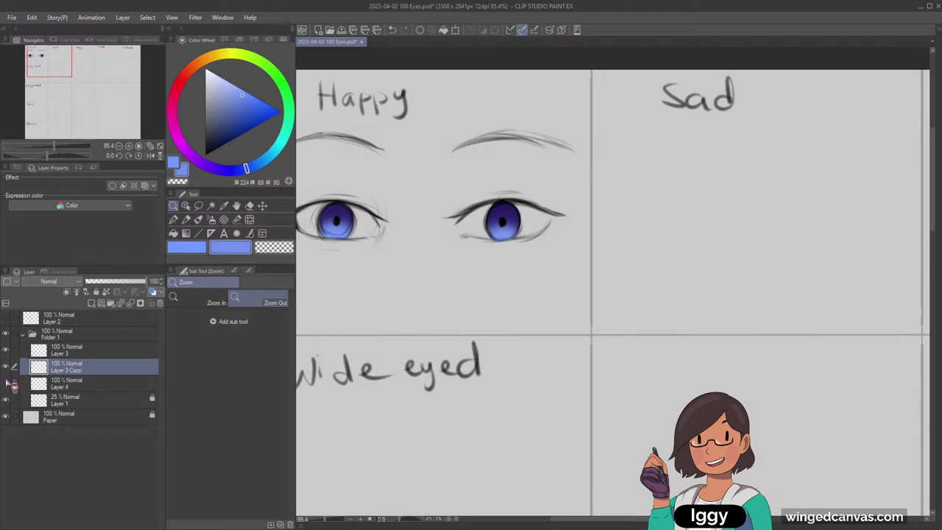
click(5, 383)
click(5, 383)
click(82, 383)
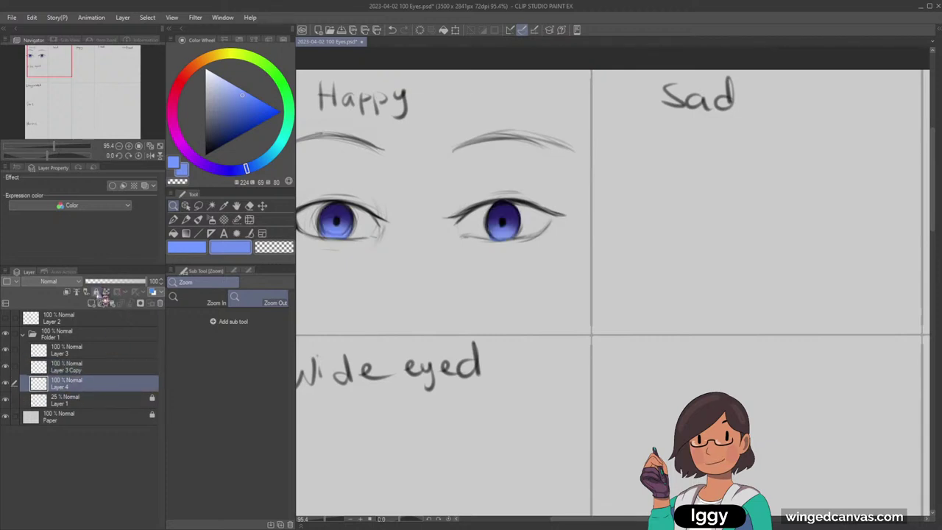
click(211, 220)
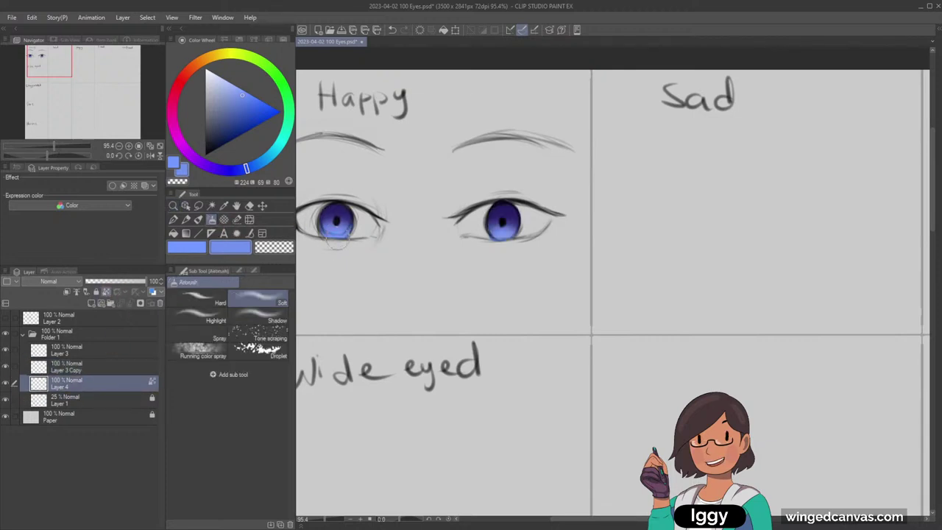
click(248, 93)
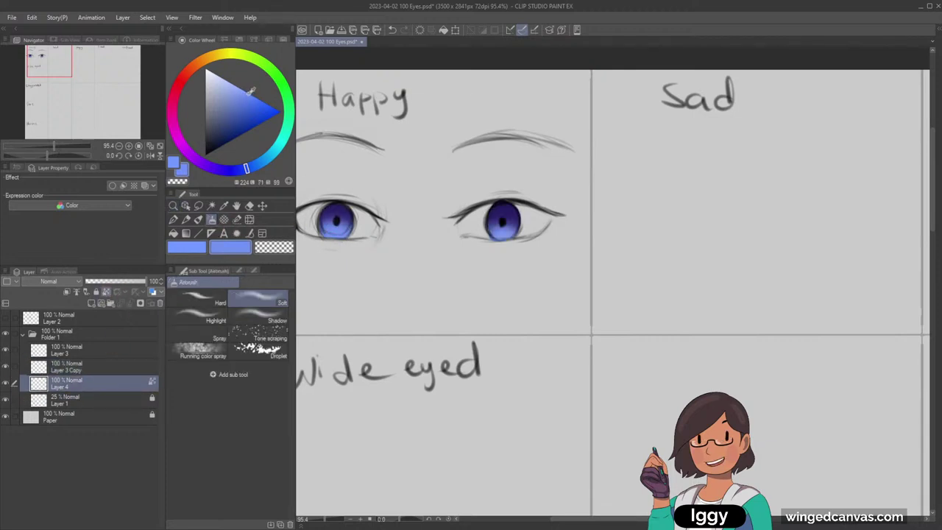
Draw a small pale-blue highlight beside each pupil on the Layer 3 Copy line art layer with the Lighter pencil.
click(72, 366)
click(6, 367)
click(6, 366)
click(223, 79)
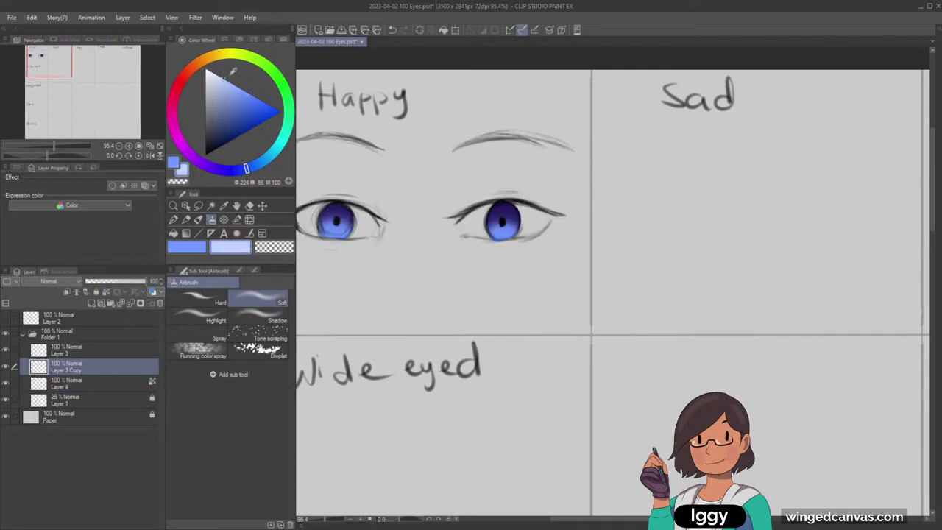
click(187, 219)
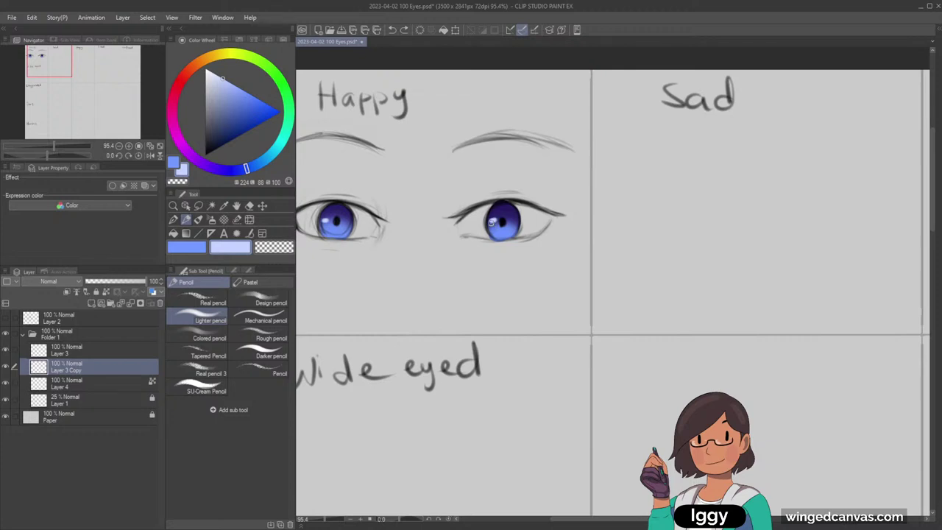
click(174, 206)
drag(457, 252, 394, 252)
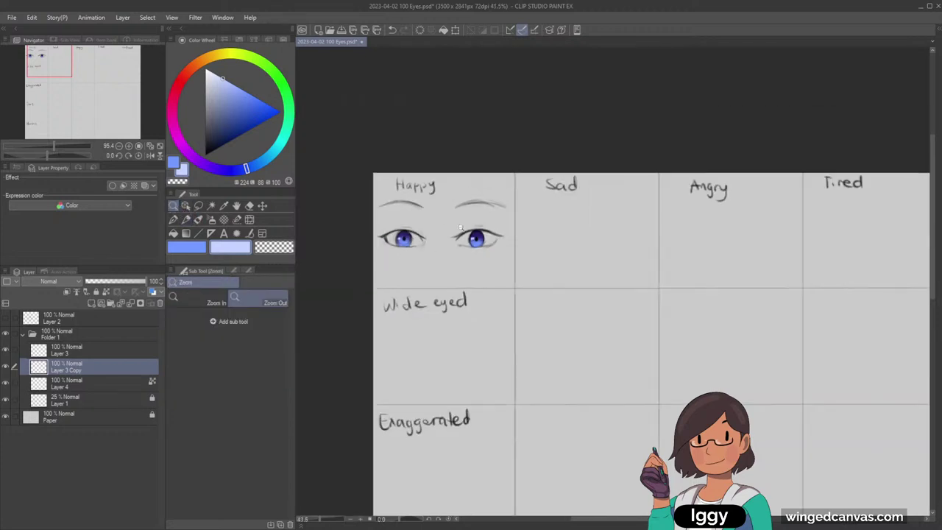
scroll(558, 233, down, 1)
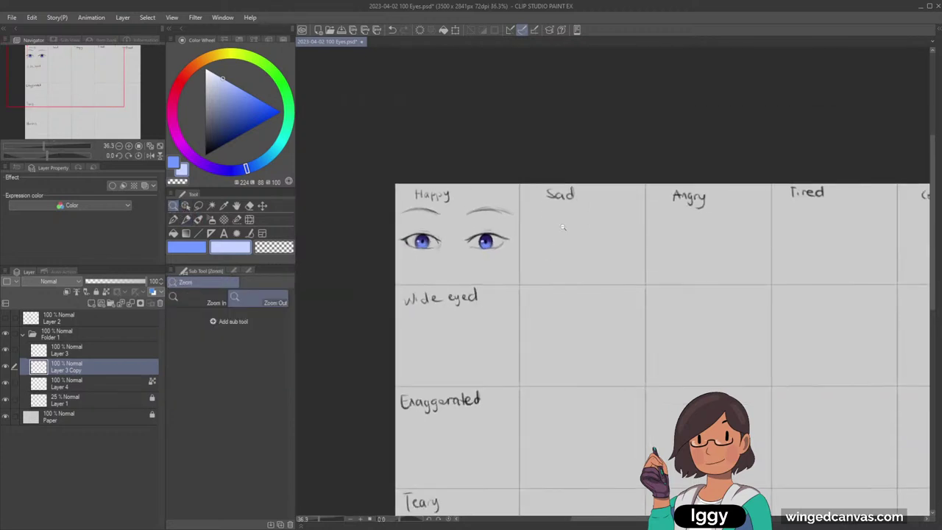
scroll(543, 231, up, 2)
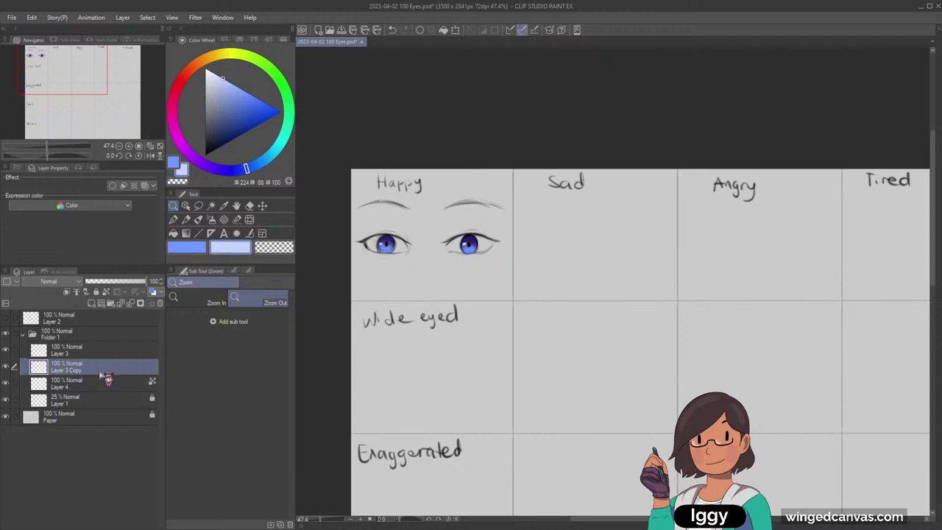
Merge the iris colour layer, Layer 4, with the Layer 3 Copy line art and check the result by toggling its visibility.
click(6, 383)
click(7, 383)
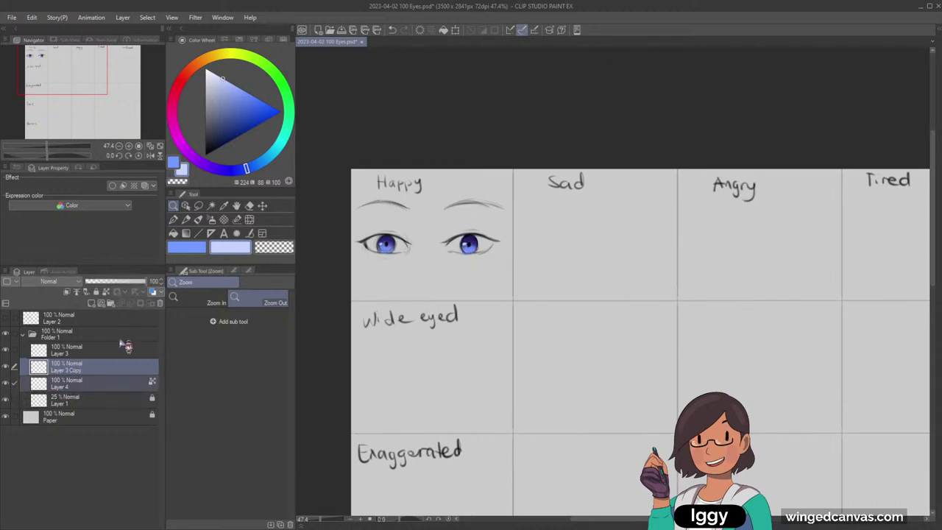
key(shift+alt+e)
click(5, 368)
click(5, 368)
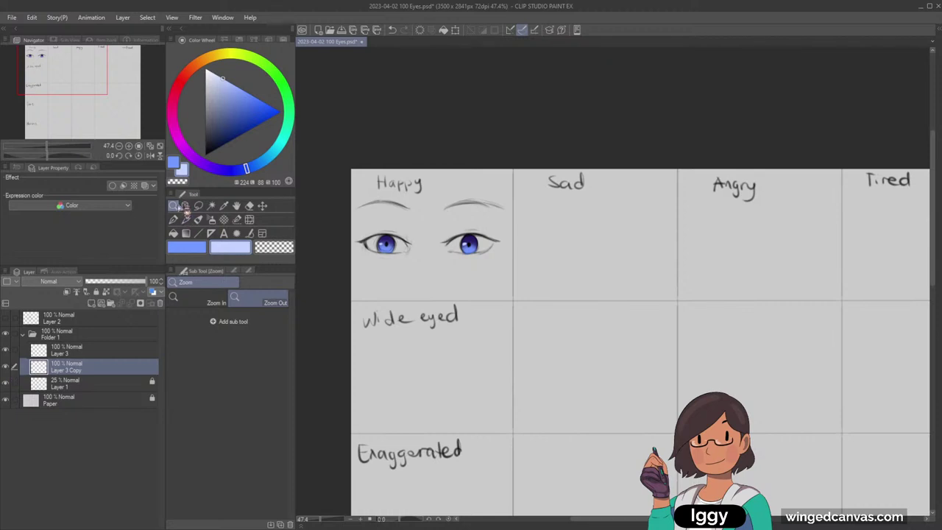
Reshape the outer part of the right Happy eye with the Liquify tool, resizing its brush.
scroll(451, 269, up, 1)
click(249, 219)
key(bracketright)
key(bracketright)
key(bracketright)
key(bracketright)
key(bracketright)
key(bracketright)
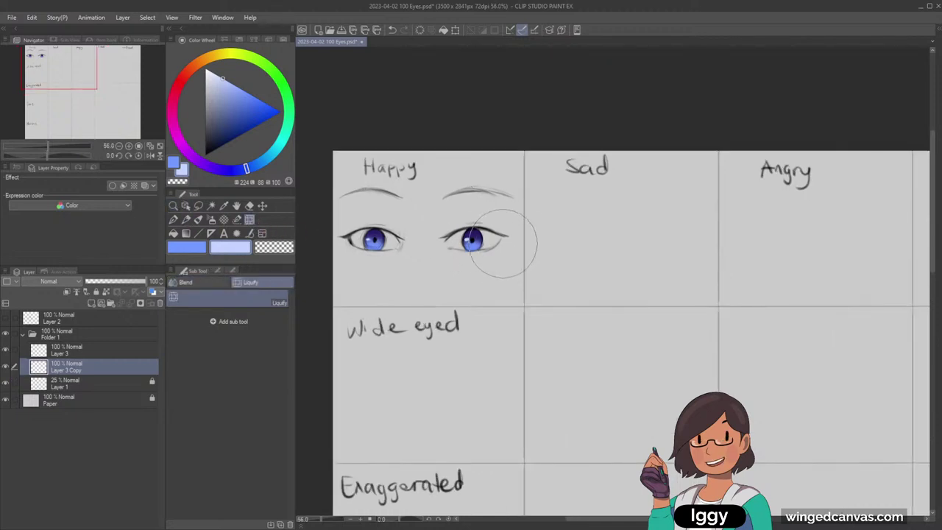
drag(511, 236, 511, 241)
key(bracketleft)
key(bracketleft)
key(bracketleft)
key(bracketleft)
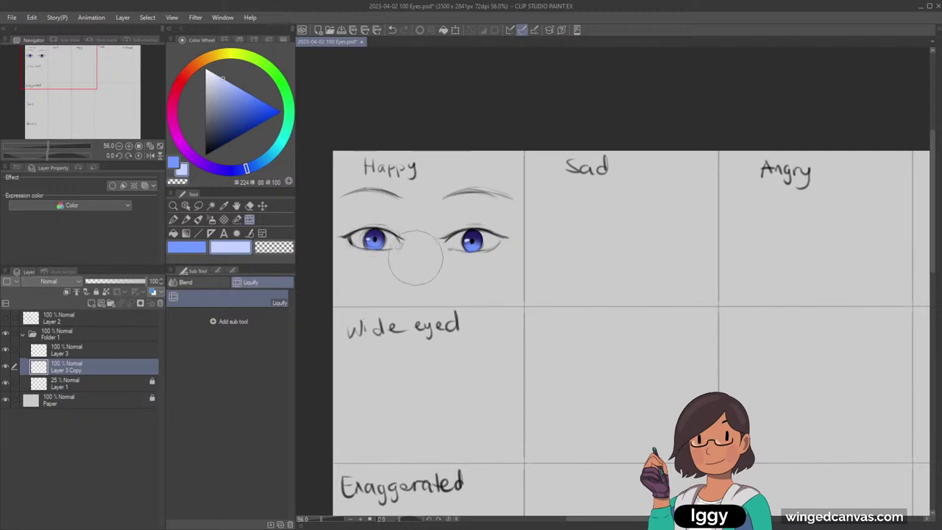
Add a new layer, place it beneath the merged Layer 3 Copy, and sample the iris blue.
click(6, 368)
click(8, 368)
click(92, 302)
drag(95, 369, 87, 394)
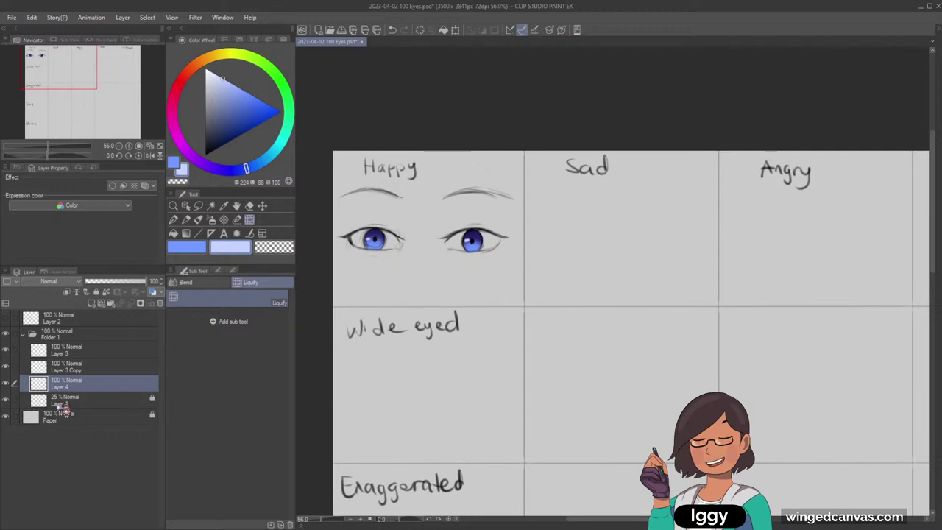
click(173, 206)
click(390, 249)
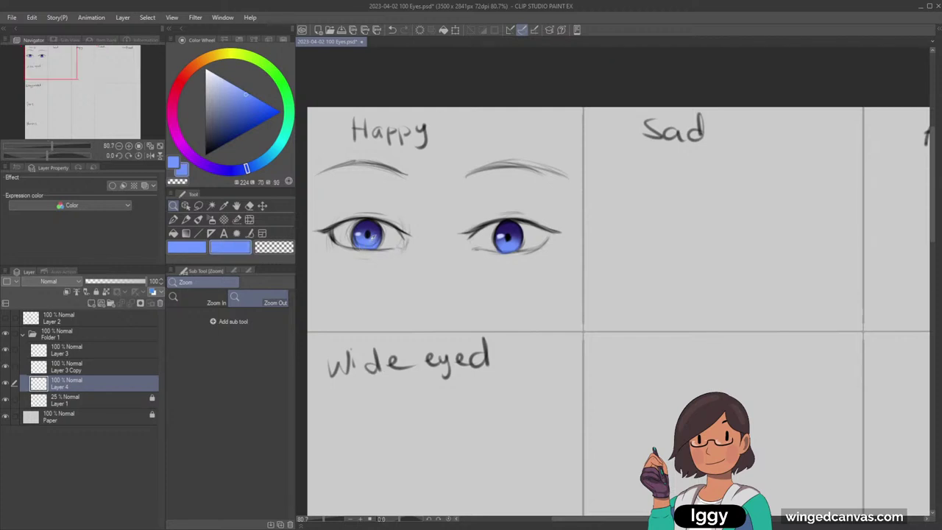
Fill the whites of both Happy eyes with pale blue using the Turnip pen, and merge Layer 4 with Layer 3 Copy.
drag(372, 239, 359, 235)
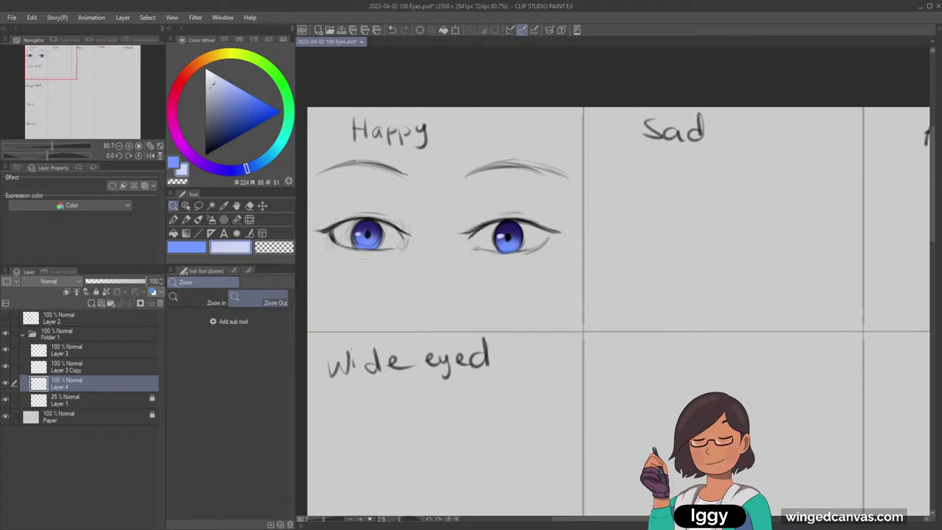
key(p)
mouse_move(341, 236)
mouse_down()
mouse_move(352, 225)
mouse_move(342, 240)
mouse_move(386, 231)
mouse_move(399, 240)
mouse_move(384, 243)
mouse_up()
drag(500, 227, 505, 235)
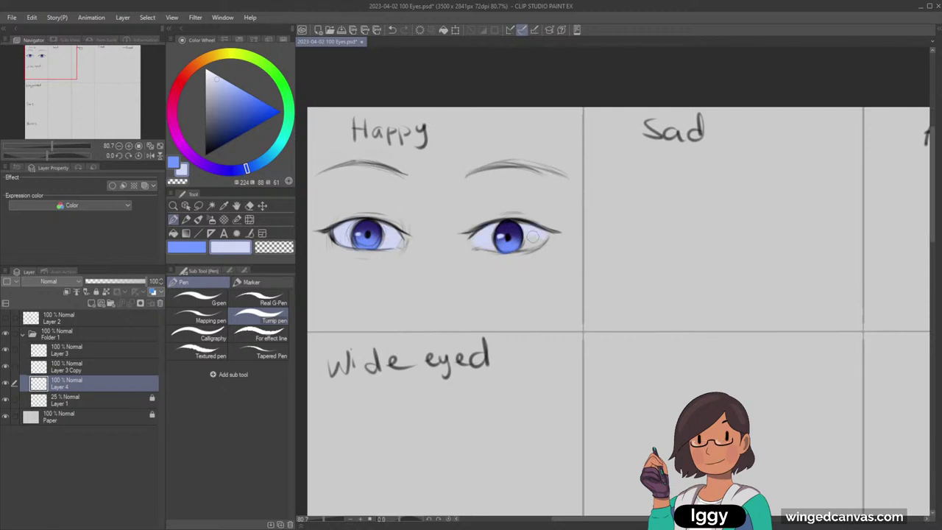
shift+click(81, 370)
key(alt+shift+e)
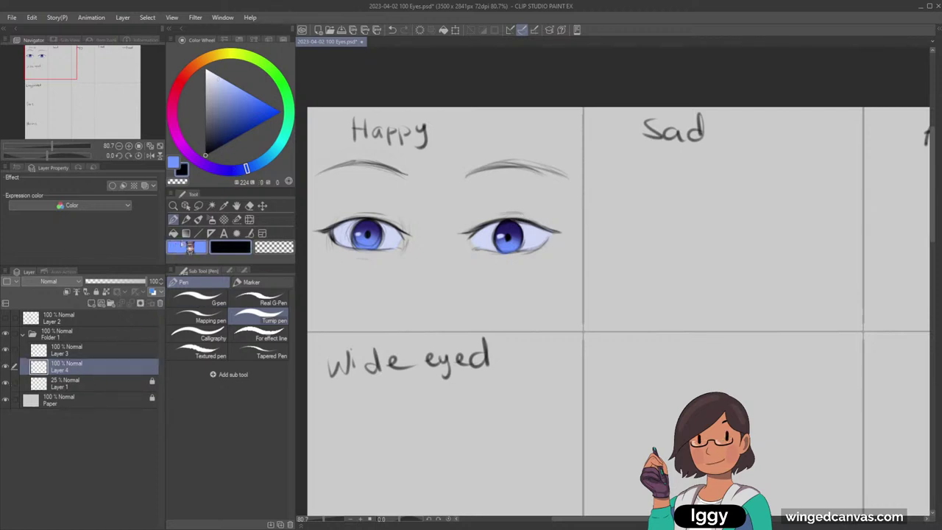
Strengthen the lash line and outer corner of the right Happy eye in black with the Lighter pencil, undoing unwanted strokes.
click(186, 220)
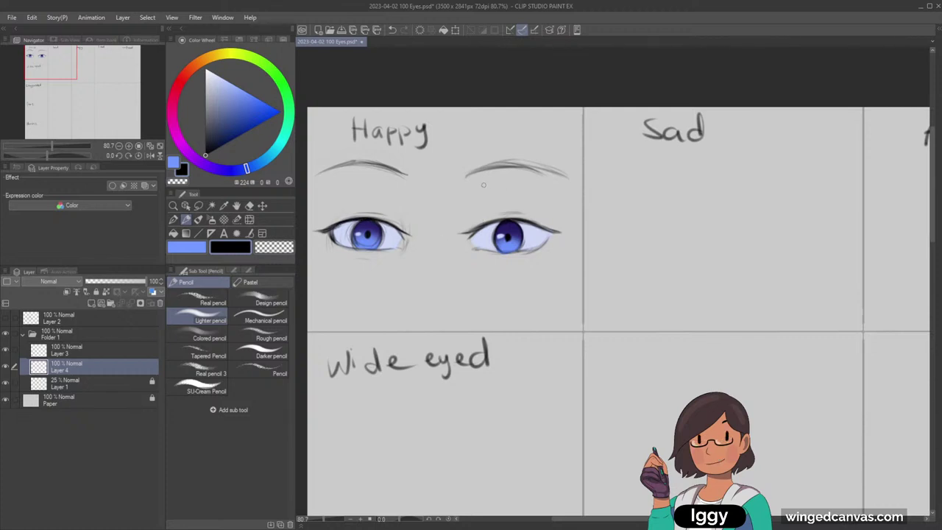
key(ctrl+z)
key(ctrl+z)
drag(531, 224, 563, 235)
key(ctrl+z)
drag(551, 232, 541, 248)
key(slash)
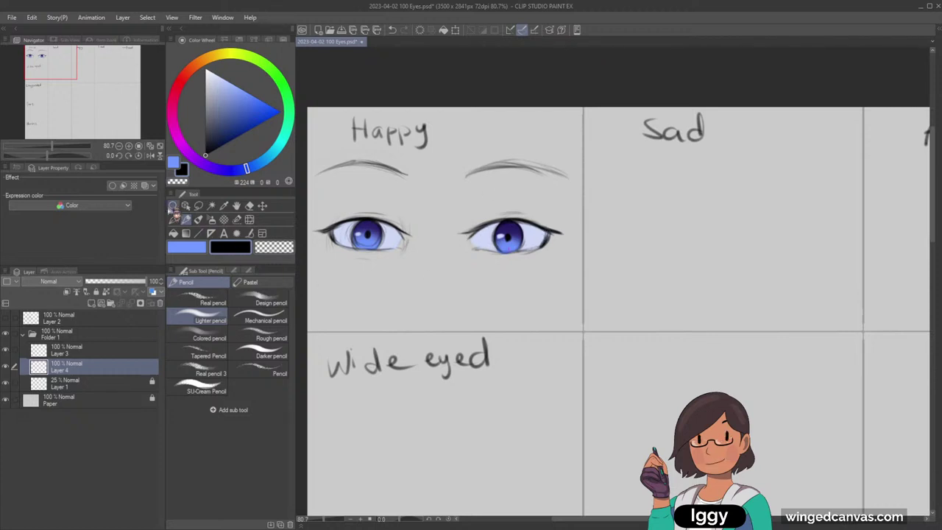
Examine the Happy eyes against the rest of the grid, toggling the visibility of Layer 4.
click(402, 279)
click(529, 262)
click(516, 274)
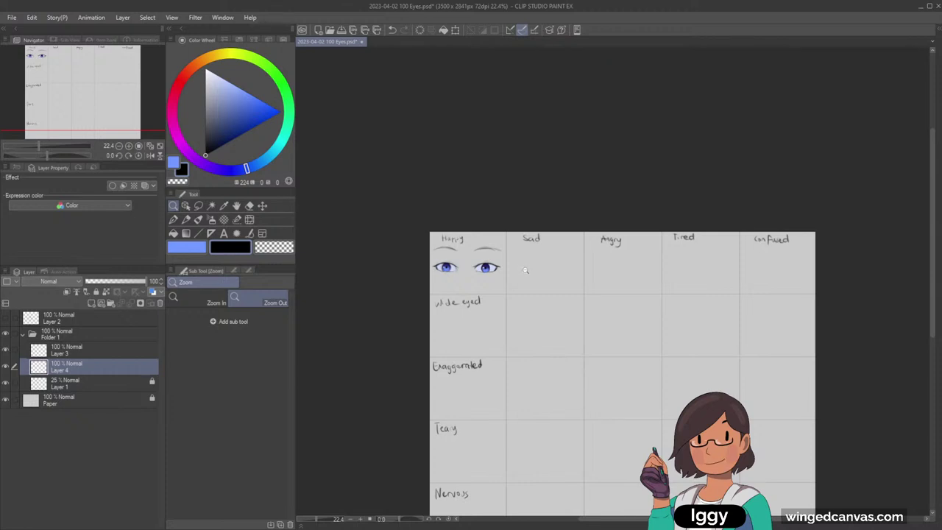
click(524, 259)
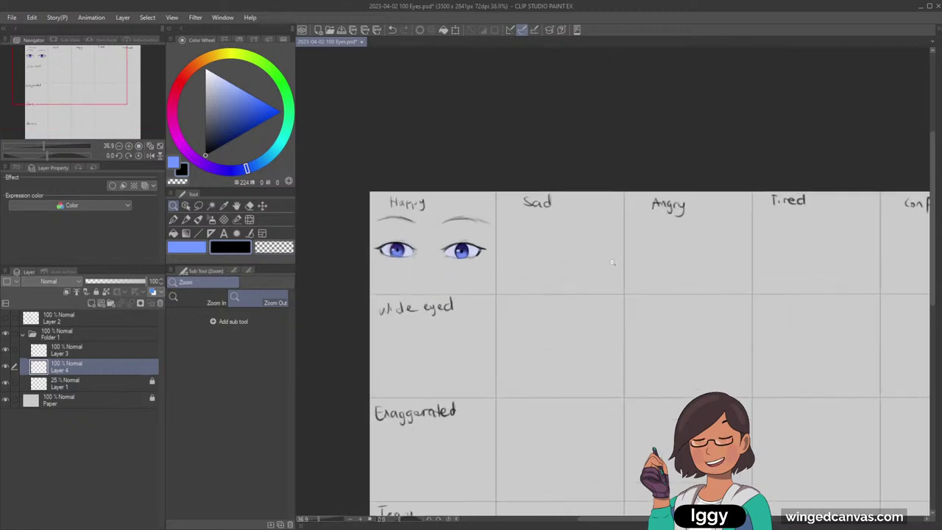
click(617, 197)
click(590, 220)
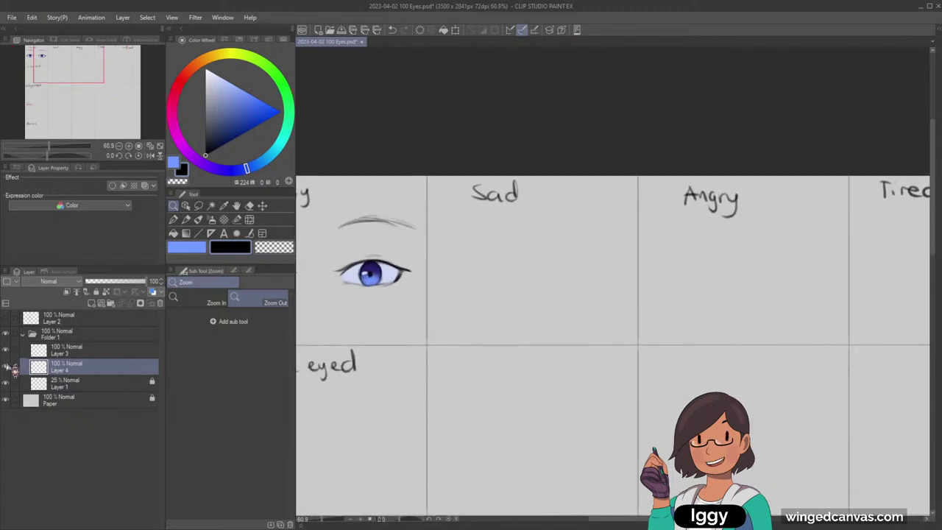
click(12, 367)
click(12, 368)
drag(98, 79, 94, 81)
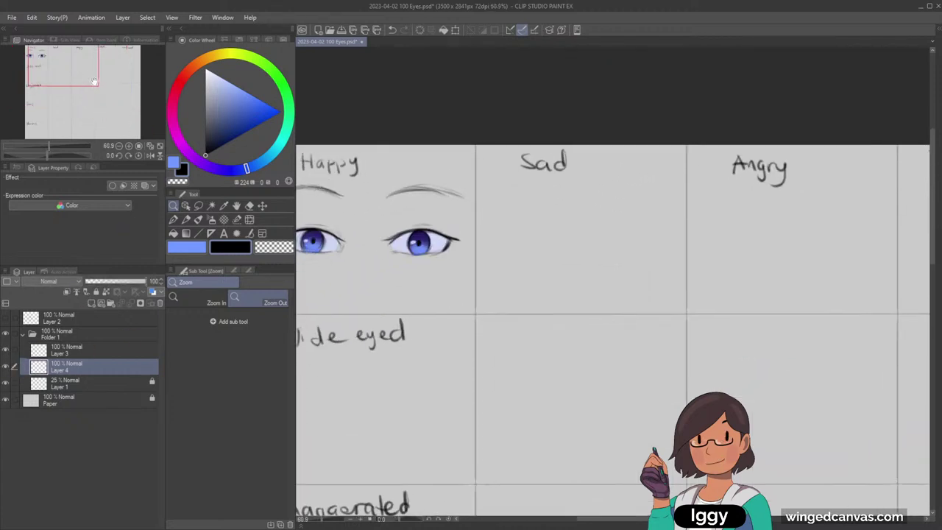
click(760, 175)
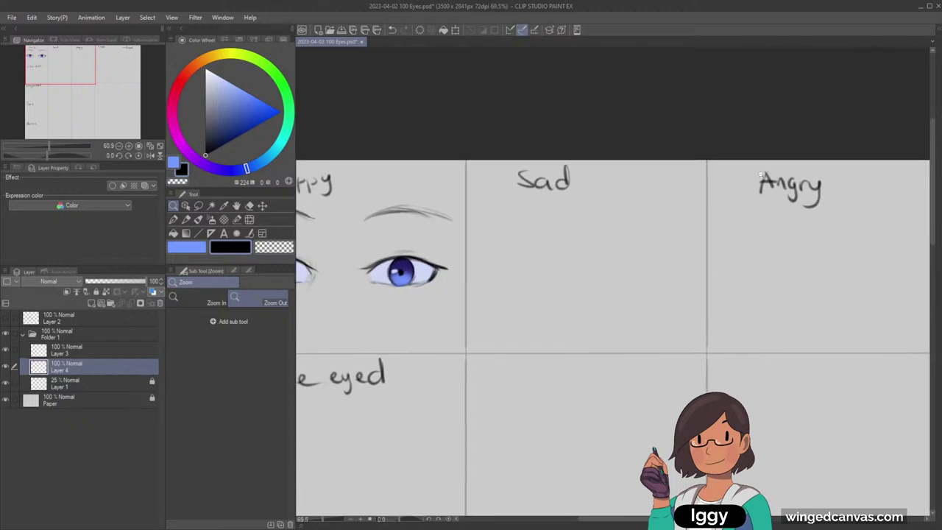
click(12, 367)
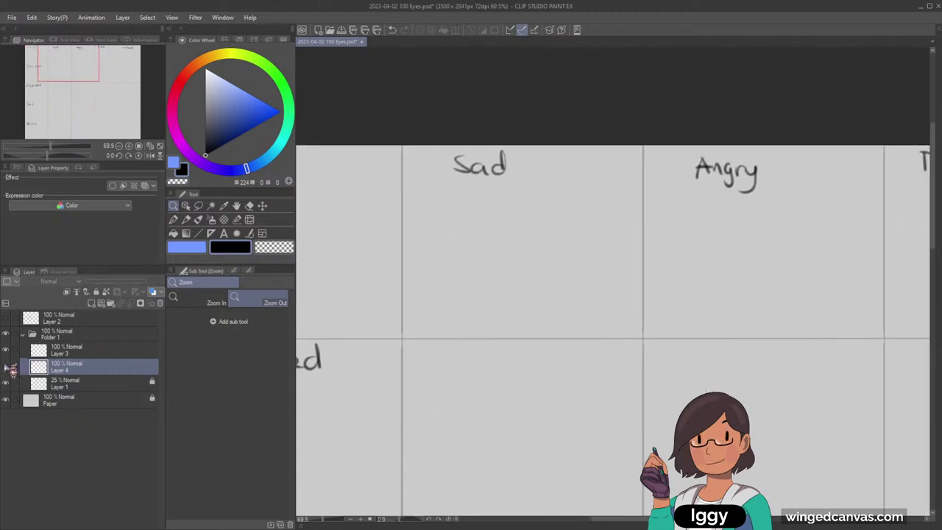
click(12, 369)
Add a new layer between Layer 3 and Layer 4 and choose the Lighter pencil for sketching.
click(47, 351)
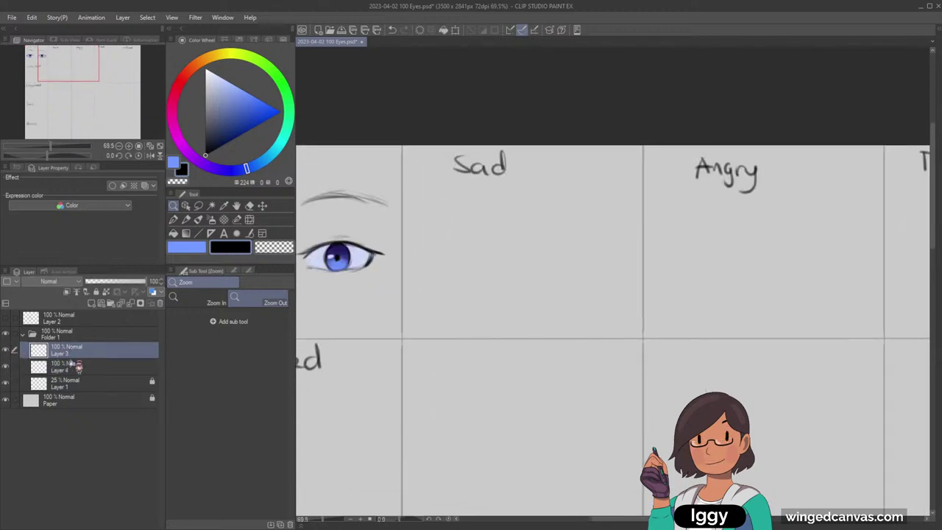
click(91, 303)
click(185, 219)
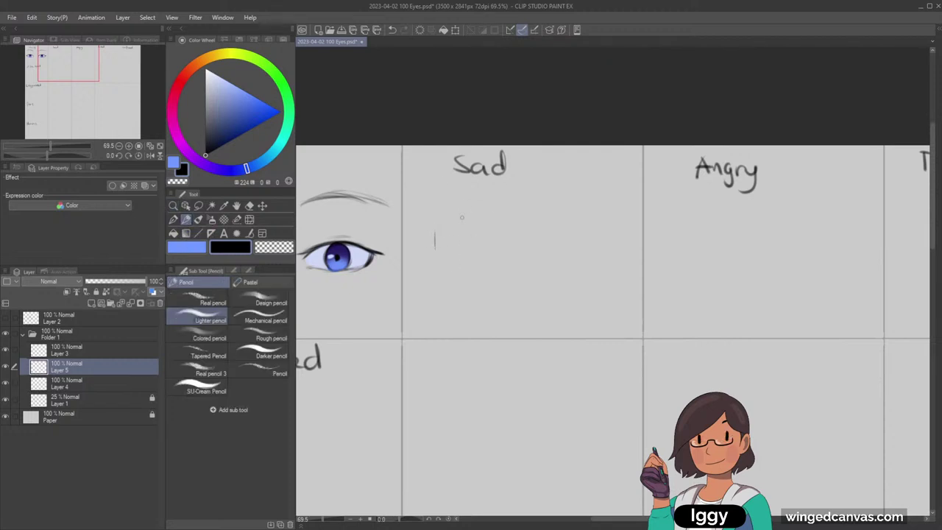
Sketch a curved mask-like band divided in the middle, with a circle for each eye, in the Sad cell.
drag(436, 233, 529, 236)
key(ctrl+z)
key(ctrl+z)
key(ctrl+z)
drag(436, 237, 516, 234)
key(ctrl+z)
drag(436, 237, 509, 233)
mouse_move(436, 251)
mouse_down()
mouse_move(493, 263)
mouse_move(501, 254)
mouse_move(471, 260)
mouse_move(470, 248)
mouse_move(470, 258)
mouse_move(446, 244)
mouse_move(493, 245)
mouse_up()
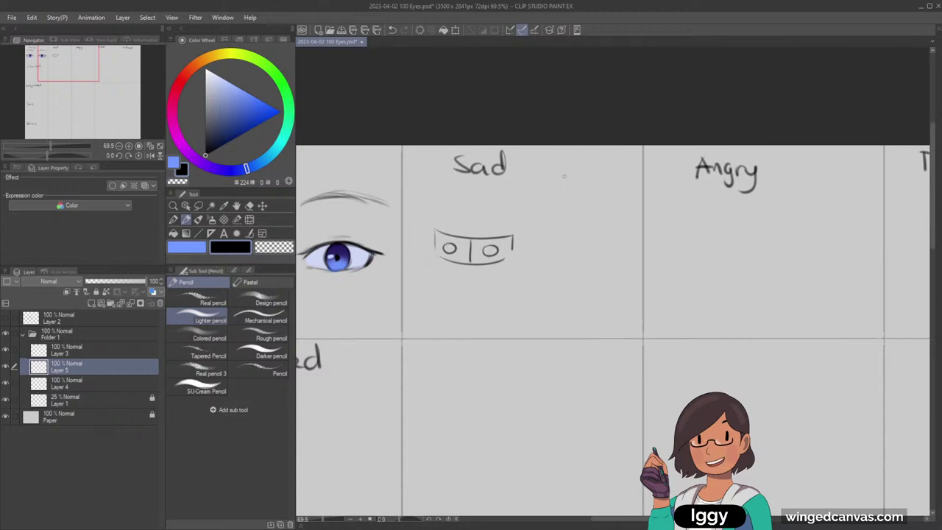
Sketch a head circle wearing a goggle-like eye band, and a second tilted head with an eye band beneath it.
mouse_move(565, 176)
mouse_down()
mouse_move(580, 219)
mouse_move(543, 186)
mouse_up()
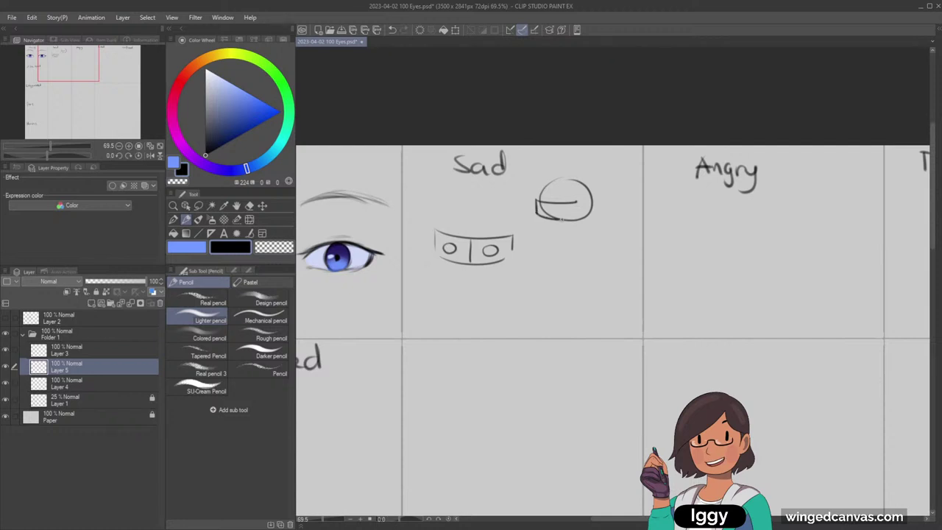
mouse_move(543, 221)
mouse_down()
mouse_move(543, 237)
mouse_move(582, 223)
mouse_up()
mouse_move(541, 254)
mouse_down()
mouse_move(532, 285)
mouse_move(570, 266)
mouse_move(567, 278)
mouse_move(531, 260)
mouse_move(559, 264)
mouse_up()
key(ctrl+z)
key(ctrl+z)
key(ctrl+z)
drag(548, 254, 558, 265)
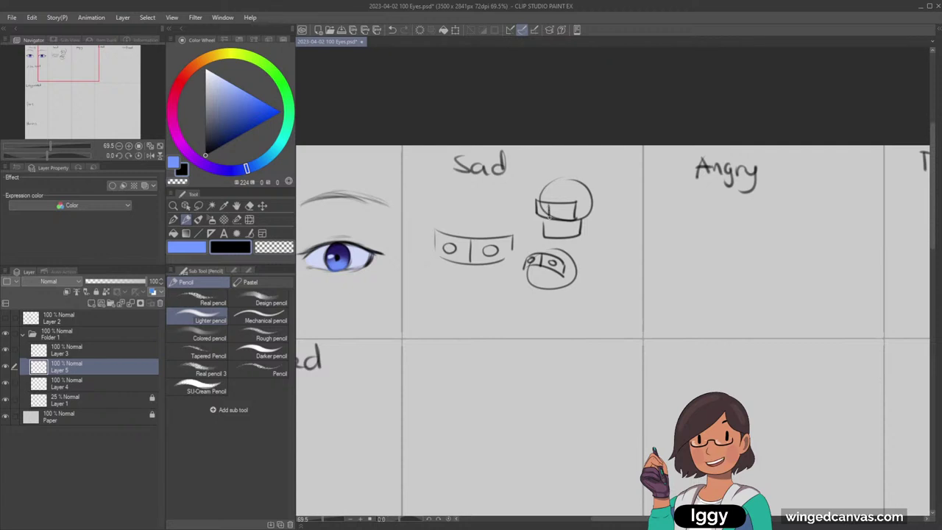
Sketch a flat rectangular eye band above the curved one and a small foreshortened, curved eye band below it.
drag(556, 208, 557, 209)
drag(569, 209, 569, 211)
key(ctrl+z)
key(ctrl+z)
mouse_move(440, 194)
mouse_down()
mouse_move(440, 212)
mouse_move(494, 194)
mouse_up()
mouse_move(440, 212)
mouse_down()
mouse_move(496, 210)
mouse_move(494, 199)
mouse_move(464, 211)
mouse_move(473, 202)
mouse_move(450, 198)
mouse_up()
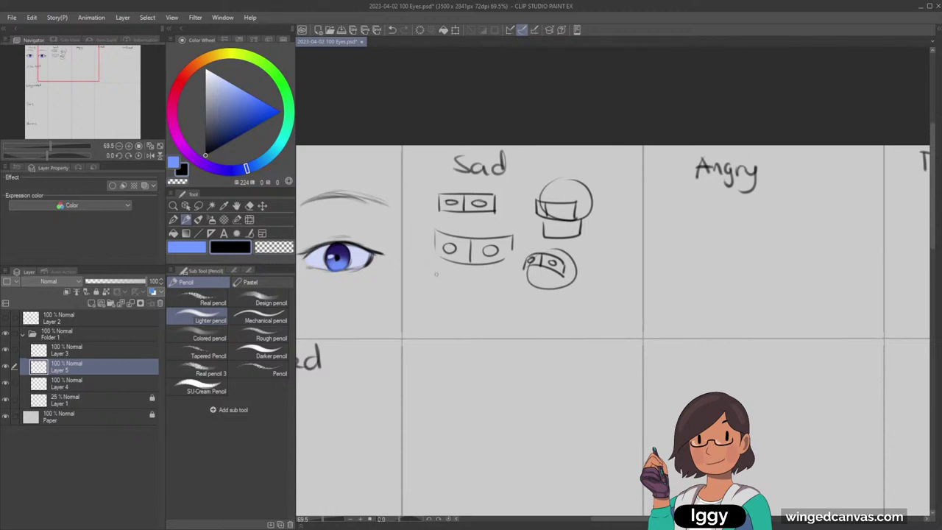
mouse_move(435, 274)
mouse_down()
mouse_move(483, 283)
mouse_move(435, 279)
mouse_move(438, 297)
mouse_move(480, 300)
mouse_up()
mouse_move(450, 290)
mouse_down()
mouse_move(450, 305)
mouse_move(468, 295)
mouse_move(443, 294)
mouse_up()
key(ctrl+z)
key(ctrl+z)
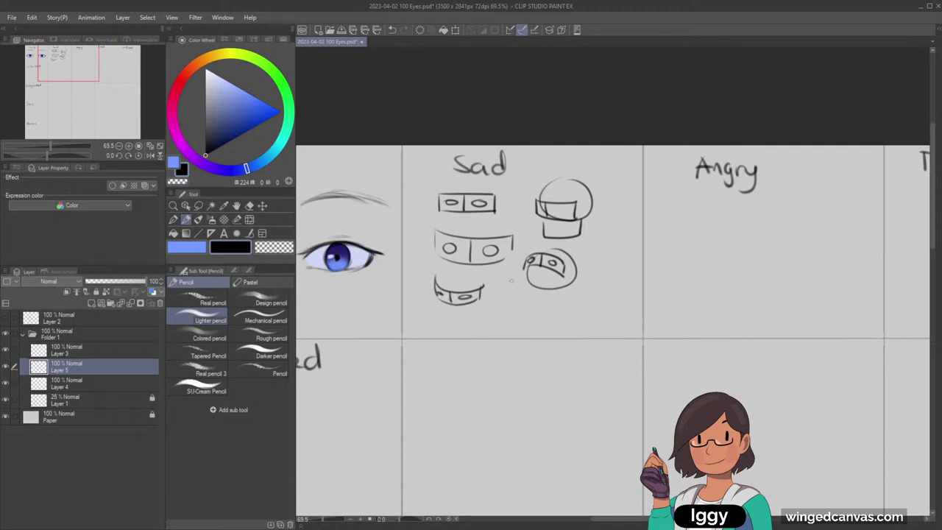
Erase all the head and eye-band sketches from the Sad cell, using the Hard eraser with an enlarged brush.
key(e)
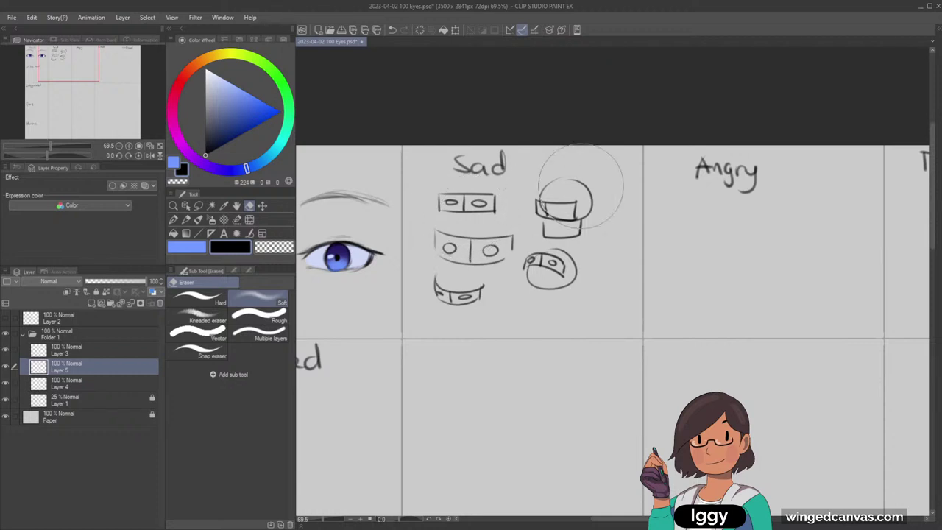
mouse_move(469, 202)
mouse_down()
mouse_move(525, 177)
mouse_move(562, 181)
mouse_move(457, 224)
mouse_move(482, 214)
mouse_move(470, 227)
mouse_move(539, 225)
mouse_move(495, 226)
mouse_move(542, 191)
mouse_move(481, 215)
mouse_move(491, 250)
mouse_move(567, 291)
mouse_up()
click(220, 295)
key(bracketright)
key(bracketright)
key(bracketright)
key(bracketright)
key(bracketright)
key(bracketright)
key(bracketright)
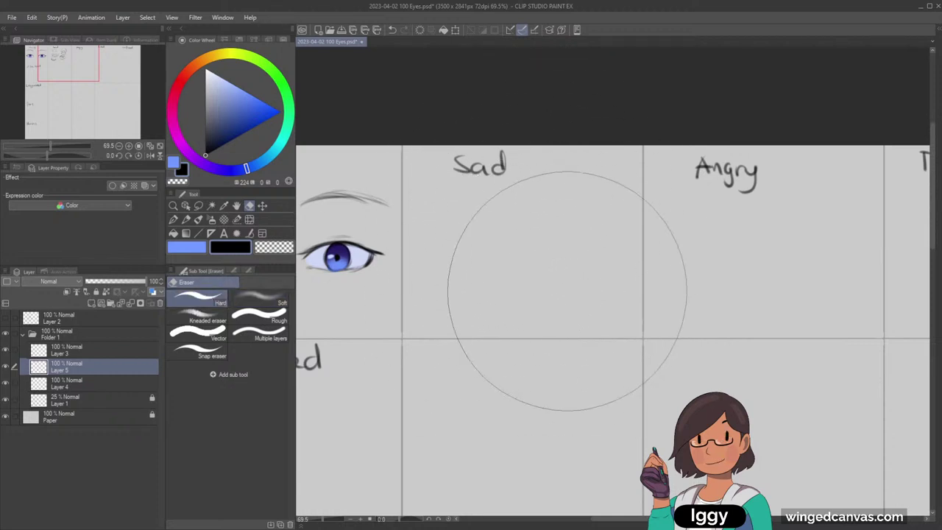
Mirror the canvas view horizontally and show the whole grid to check the Happy eyes' symmetry.
click(173, 205)
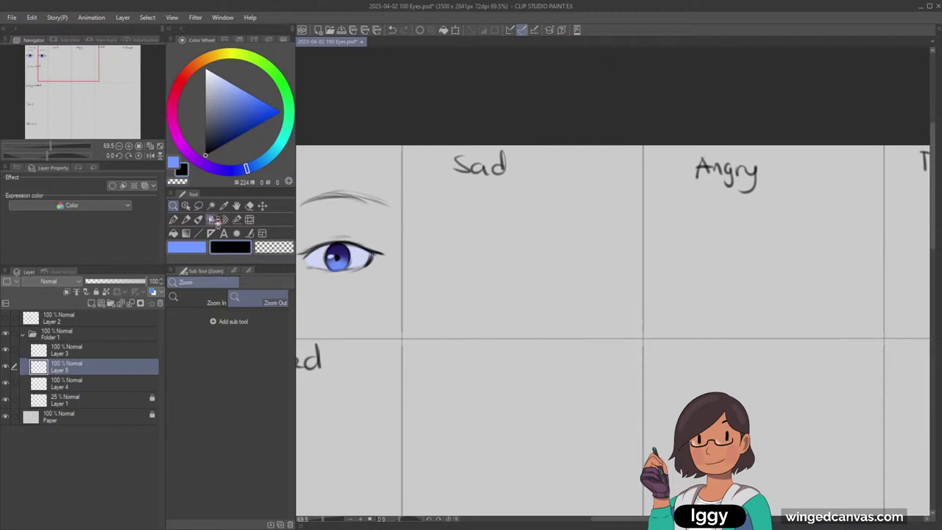
click(186, 219)
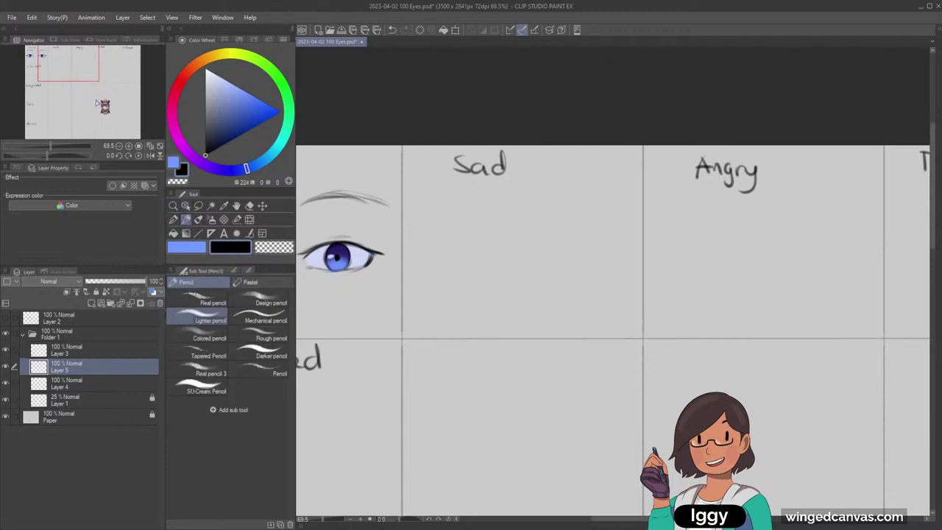
drag(78, 59, 81, 62)
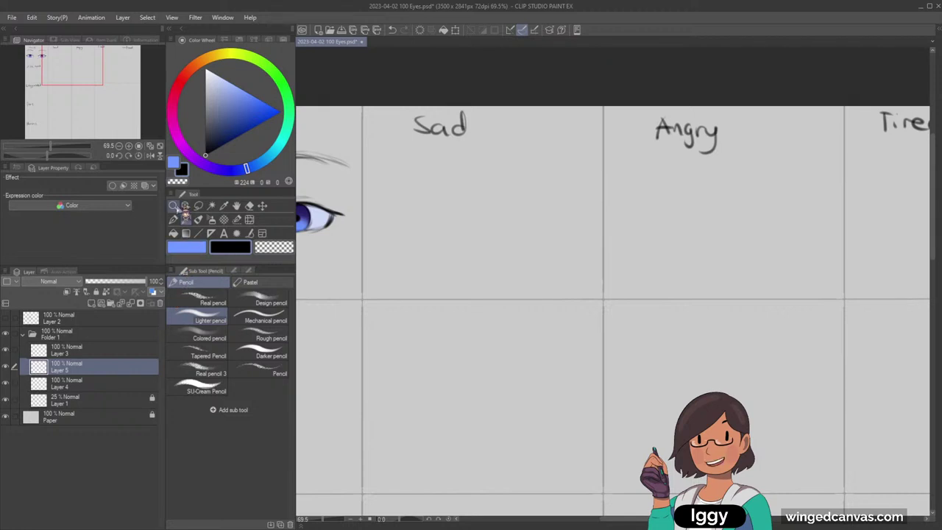
click(173, 205)
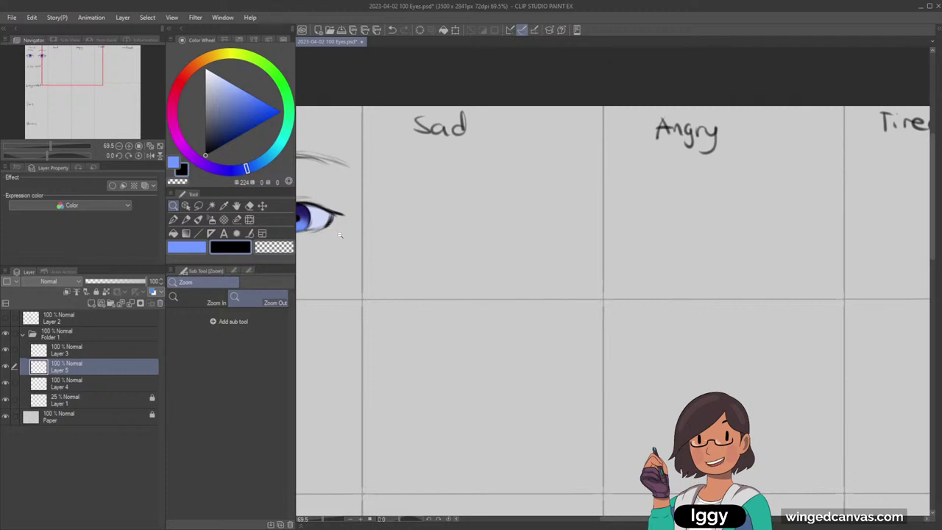
click(151, 156)
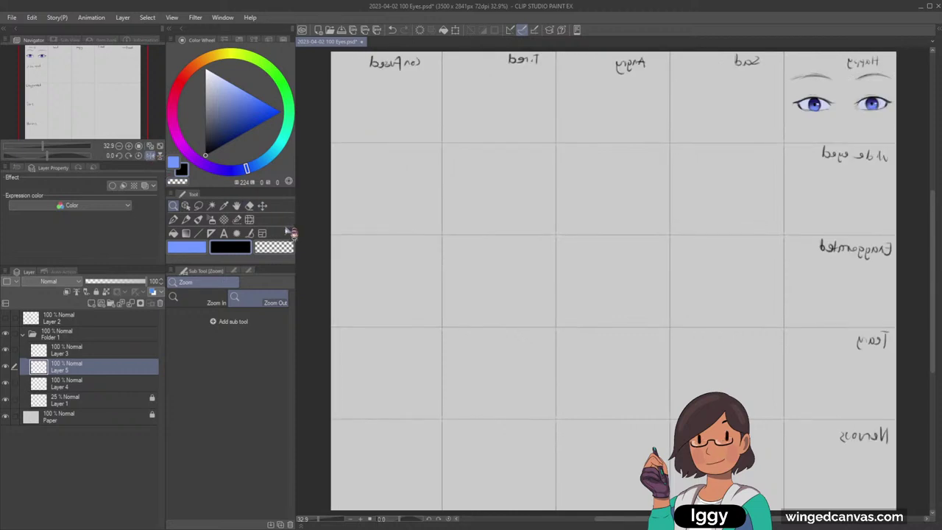
Adjust the shapes of both Happy eyes on Layer 4 with the Liquify tool, resizing its brush.
click(249, 219)
click(81, 383)
key(])
key(])
key(])
key(])
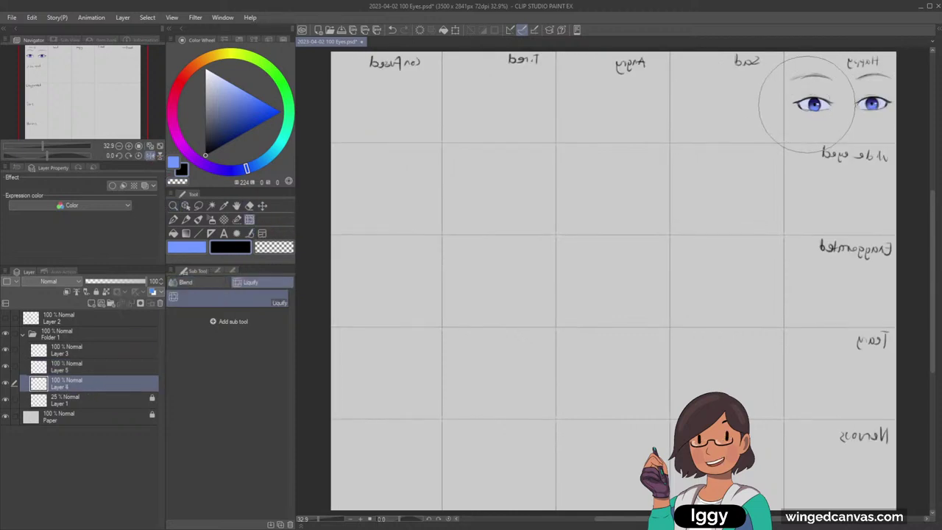
drag(808, 105, 806, 103)
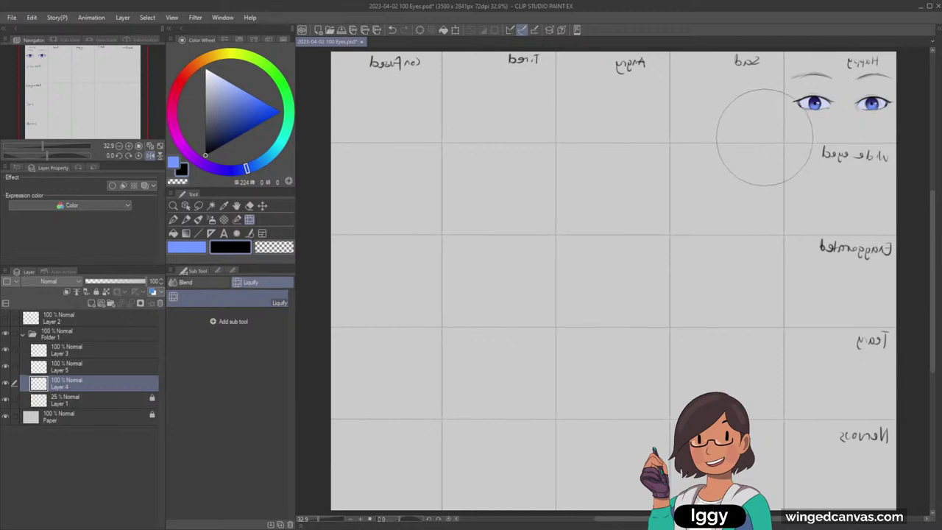
mouse_move(884, 109)
mouse_down()
mouse_move(861, 111)
mouse_move(897, 105)
mouse_move(871, 111)
mouse_up()
key([)
drag(809, 115, 813, 113)
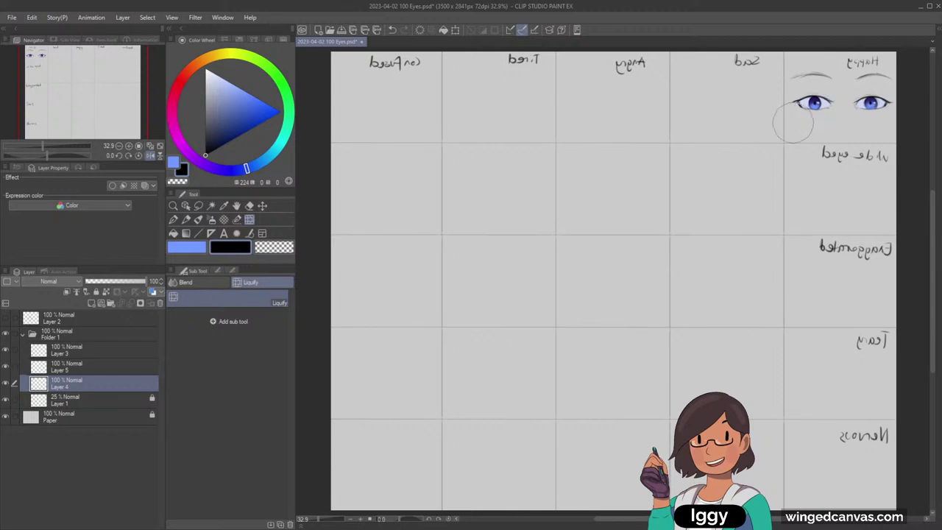
Retouch the pale-blue eye white and blue iris of the left Happy eye with the Turnip pen, and unmirror the canvas view.
drag(126, 92, 65, 88)
click(174, 207)
click(551, 88)
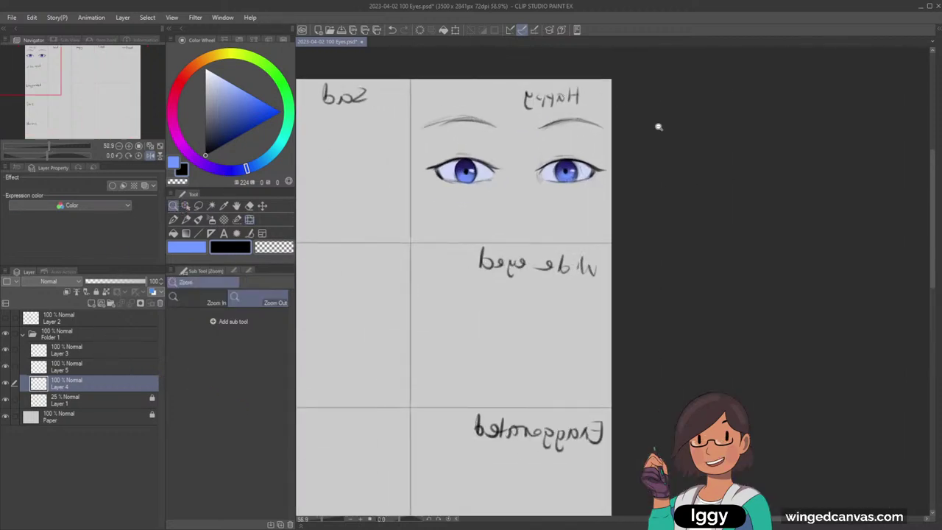
click(187, 221)
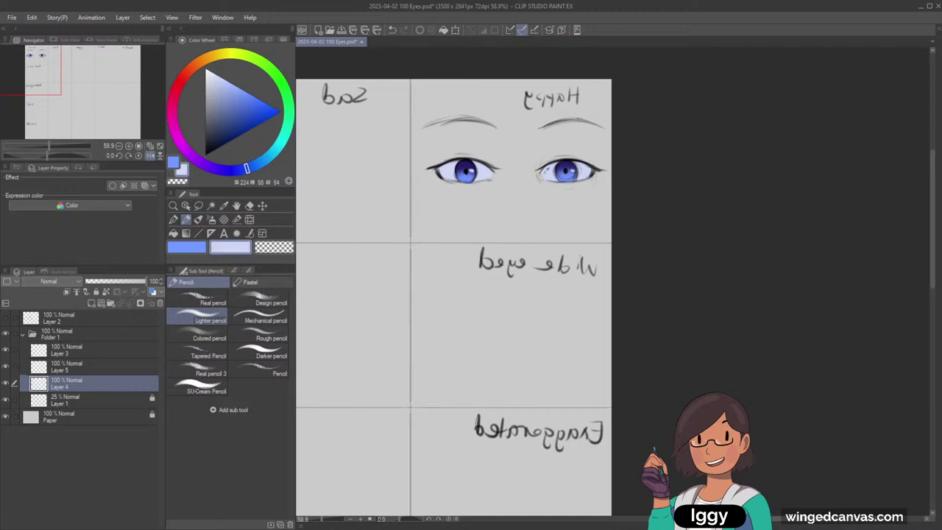
click(173, 219)
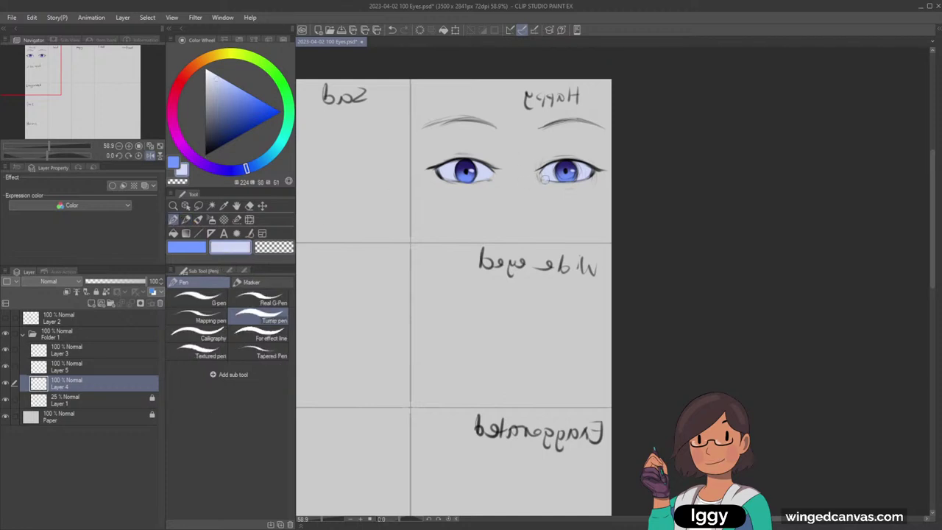
drag(549, 173, 552, 179)
alt+click(570, 172)
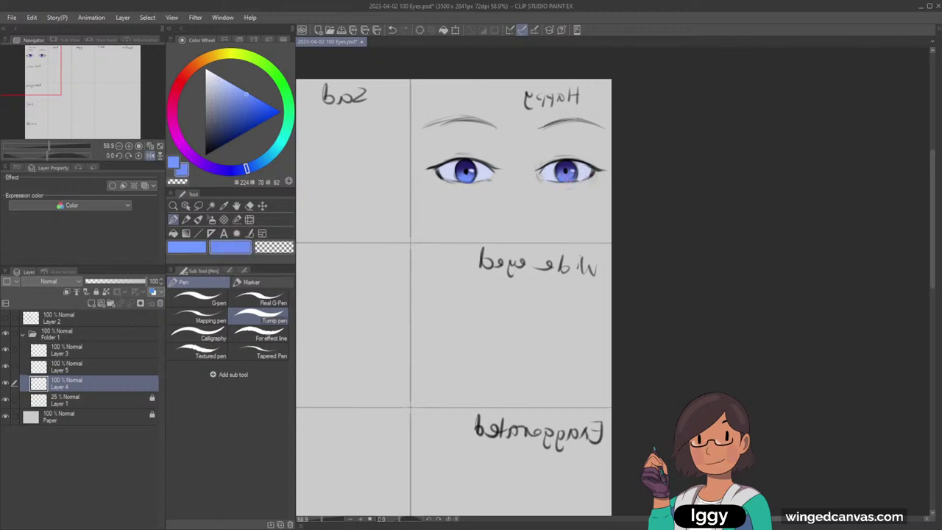
key(ctrl+z)
alt+click(566, 180)
click(149, 155)
drag(56, 86, 113, 81)
Try a simplified cartoon face with two solid black oval eyes in the Sad cell using the Lighter pencil, and undo it.
click(186, 220)
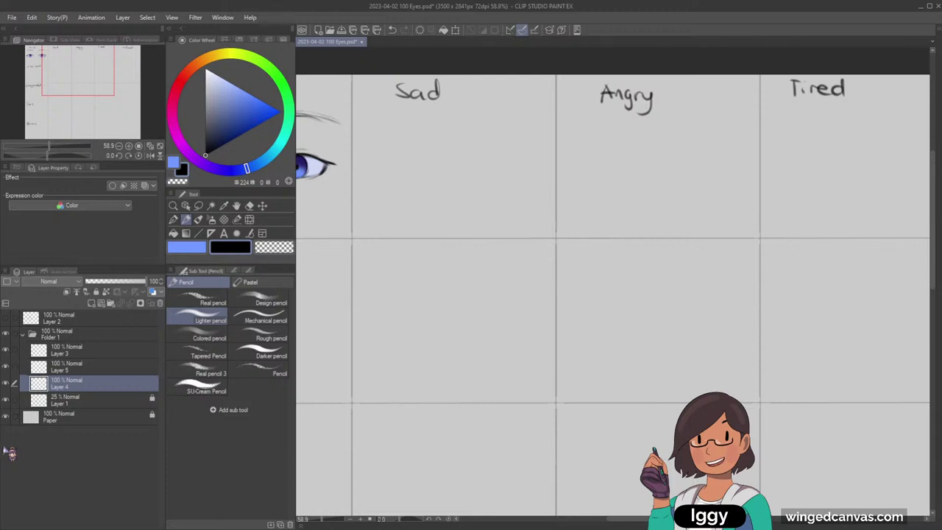
drag(391, 150, 393, 167)
drag(393, 115, 422, 111)
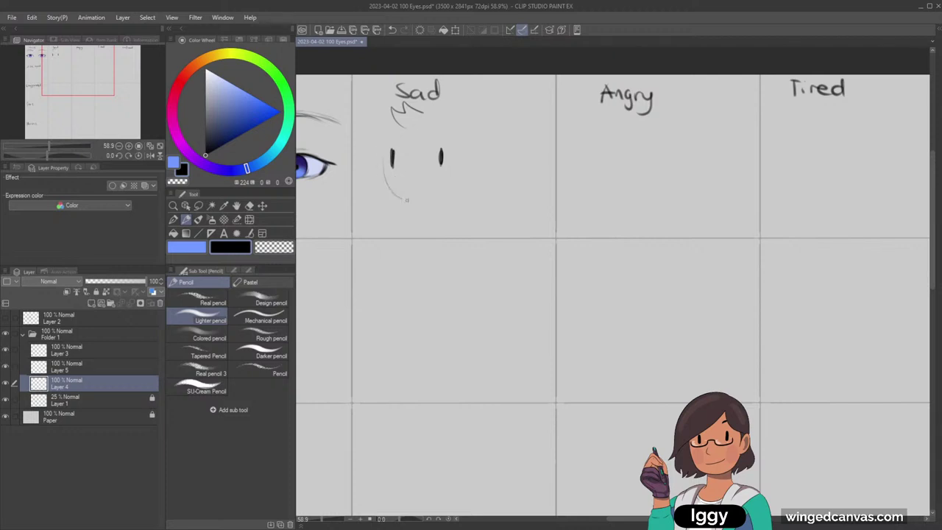
key(ctrl+z)
key(ctrl+z)
key(ctrl+z)
key(ctrl+z)
Try a face outline and oval eye guides in the Sad cell with the Lighter pencil, and clear them.
mouse_move(376, 156)
mouse_down()
mouse_move(386, 155)
mouse_move(385, 181)
mouse_up()
key(ctrl+z)
key(ctrl+z)
key(ctrl+z)
key(ctrl+z)
drag(465, 146, 469, 146)
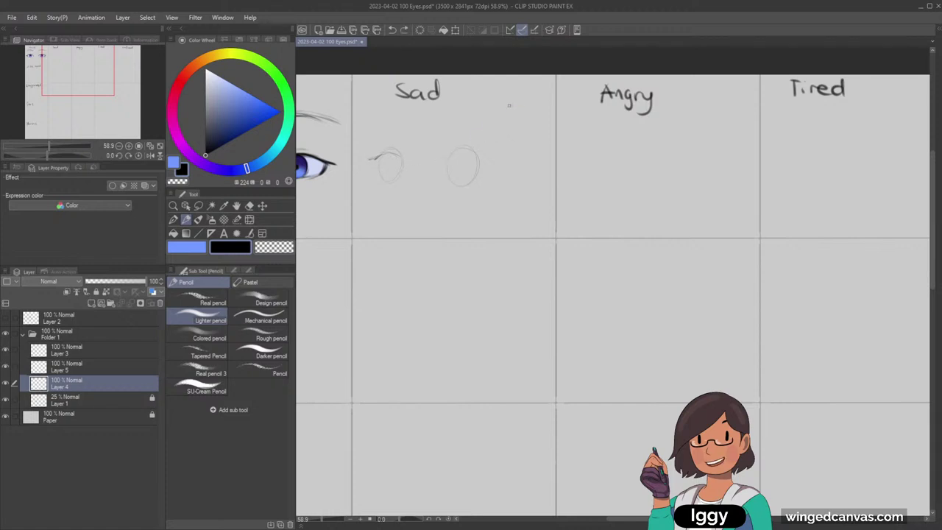
key(Delete)
Sketch the curved upper eyelids of both Sad eyes on Layer 4 with the Lighter pencil, making the left eye narrower.
drag(379, 159, 404, 157)
drag(436, 164, 479, 159)
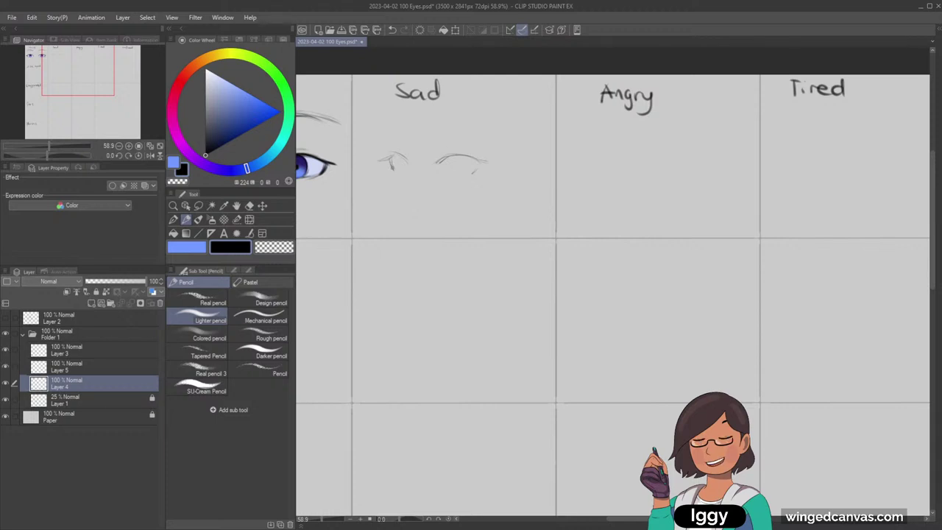
drag(390, 160, 392, 162)
mouse_move(95, 79)
mouse_down()
mouse_move(71, 83)
mouse_move(86, 80)
mouse_up()
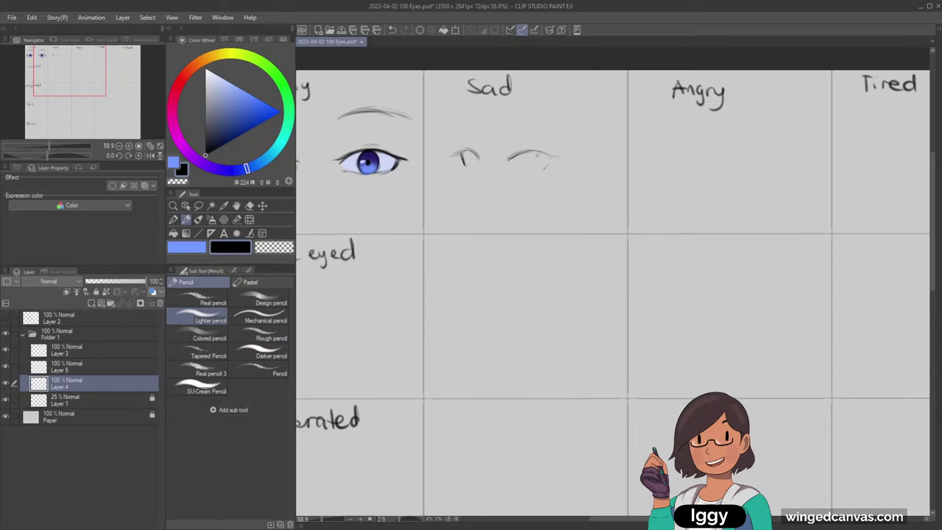
mouse_move(547, 154)
mouse_down()
mouse_move(561, 160)
mouse_move(513, 165)
mouse_up()
Sketch worried eyebrows rising toward the middle above the Sad eyes, and add round irises with small pupils.
mouse_move(448, 141)
mouse_down()
mouse_move(479, 130)
mouse_move(550, 145)
mouse_move(523, 138)
mouse_up()
key(ctrl+z)
key(ctrl+z)
drag(454, 143, 479, 136)
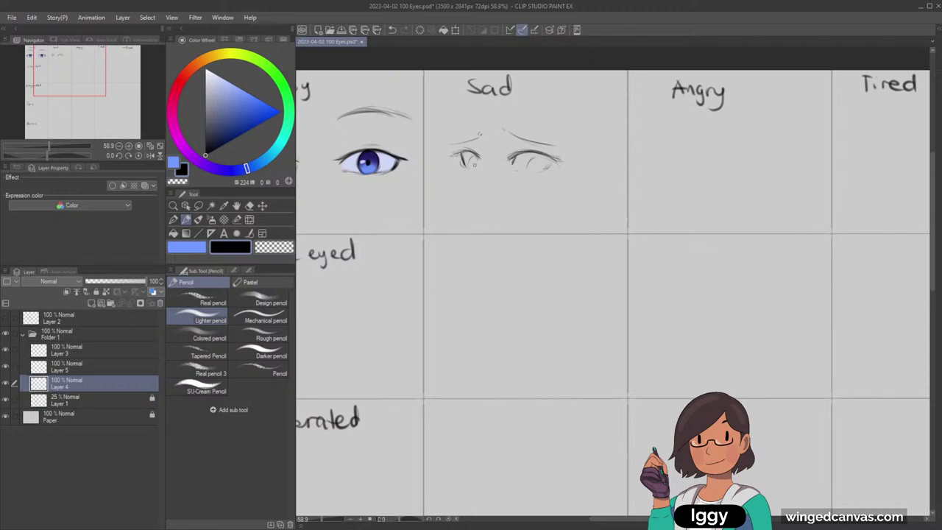
drag(468, 155, 478, 165)
drag(530, 159, 544, 168)
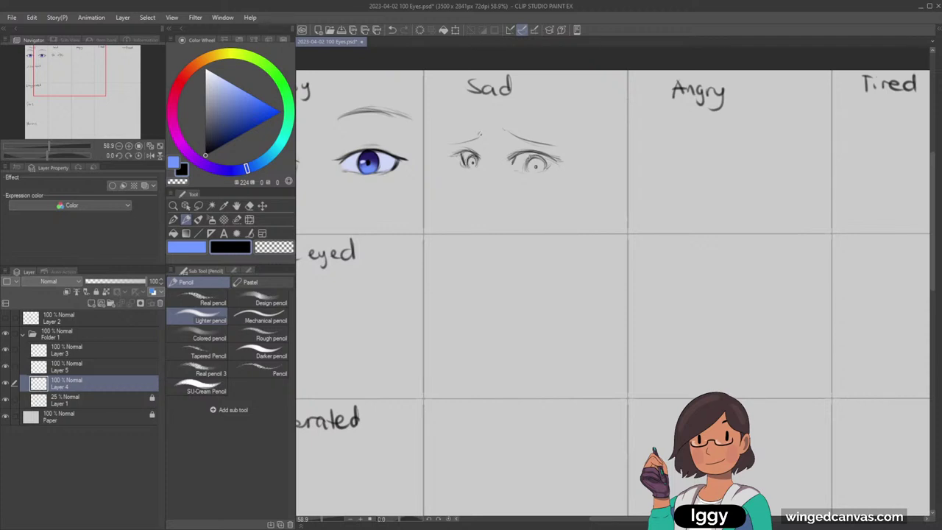
Lasso the Sad eyes and brows, enlarge them to fill most of the cell's width, and deselect.
click(174, 206)
drag(460, 248, 561, 212)
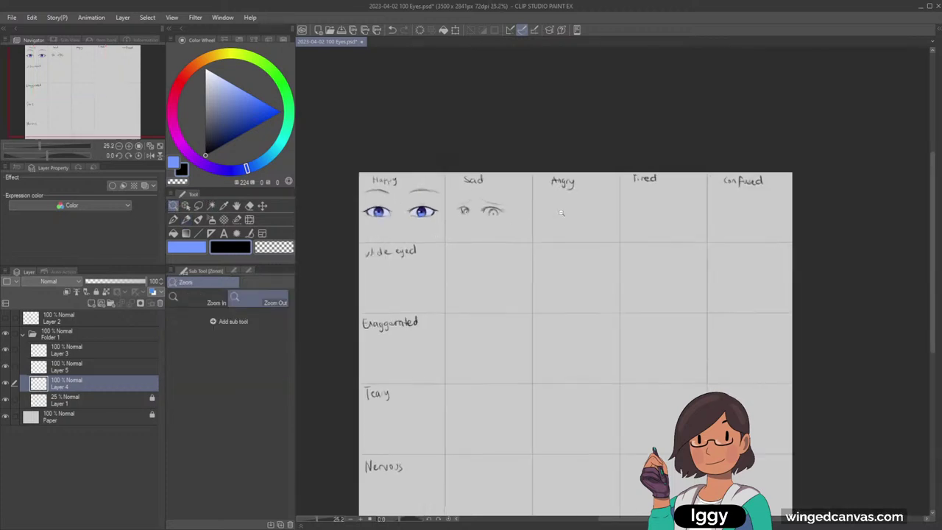
click(529, 207)
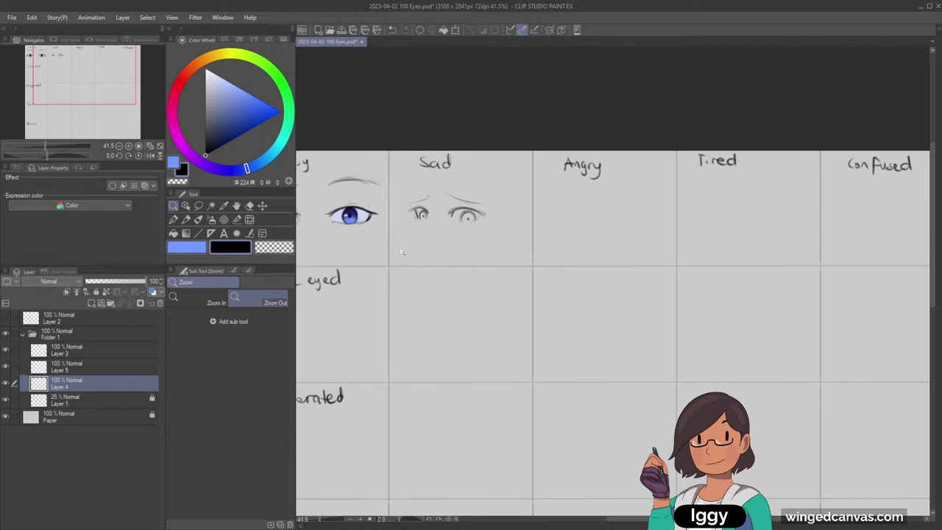
click(199, 207)
drag(430, 178, 458, 185)
key(ctrl+t)
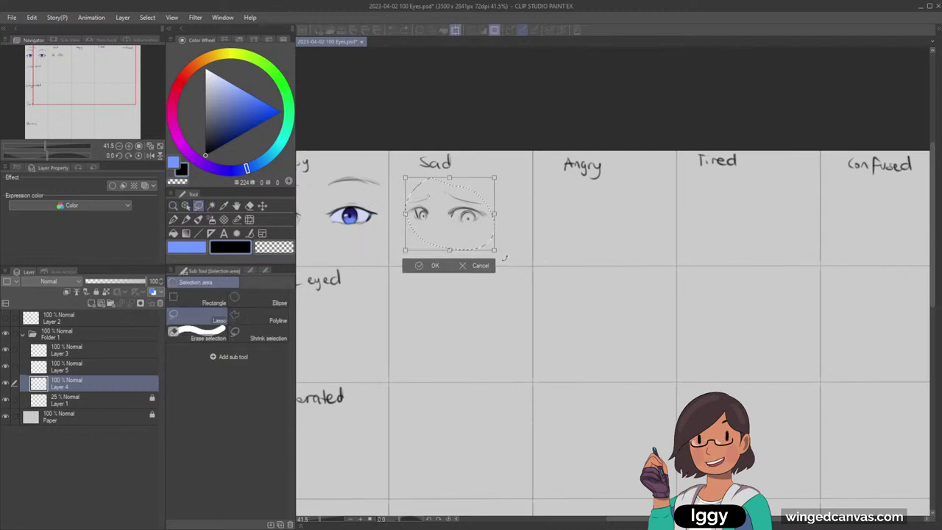
mouse_move(493, 249)
mouse_down()
mouse_move(524, 277)
mouse_move(477, 231)
mouse_move(535, 285)
mouse_move(502, 247)
mouse_move(545, 223)
mouse_up()
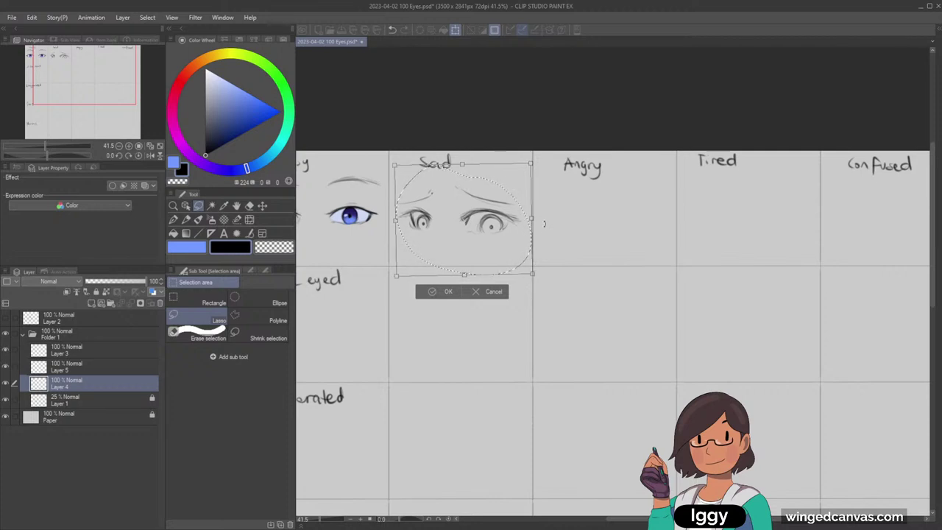
click(440, 293)
click(384, 295)
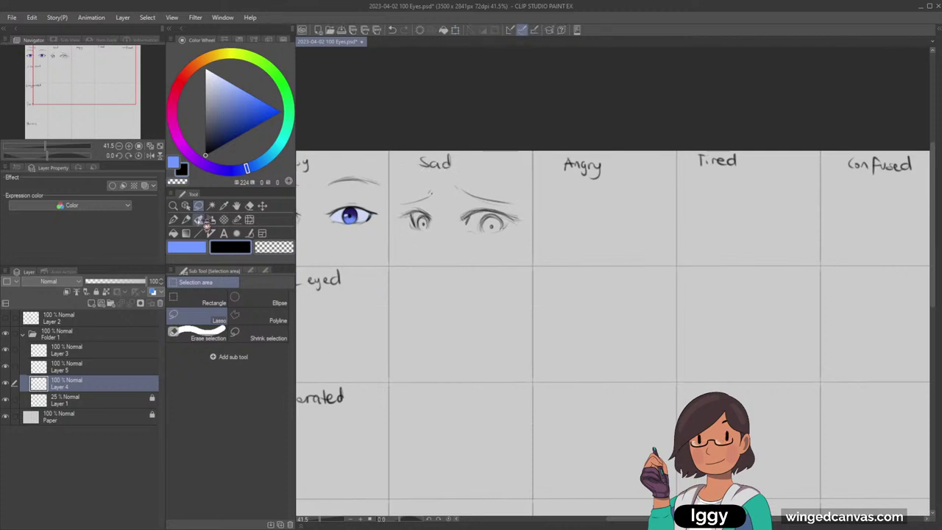
Add a new raster layer inside Folder 1 and place it directly below Layer 4.
key(ctrl+space)
click(467, 173)
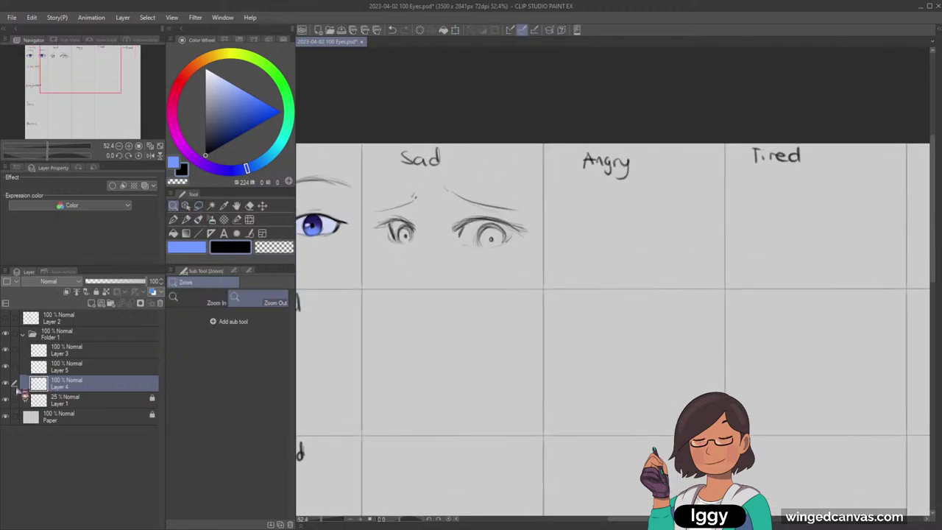
click(5, 383)
click(7, 383)
click(91, 303)
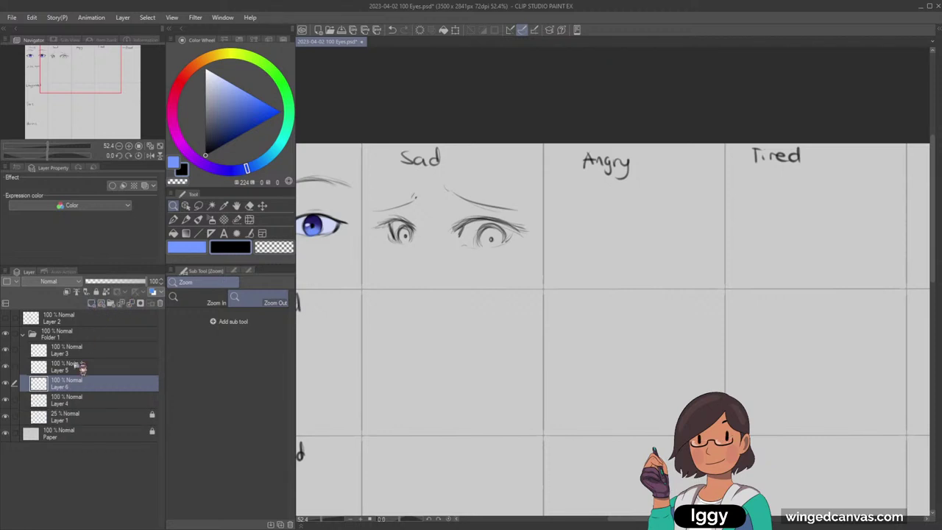
drag(86, 386, 81, 413)
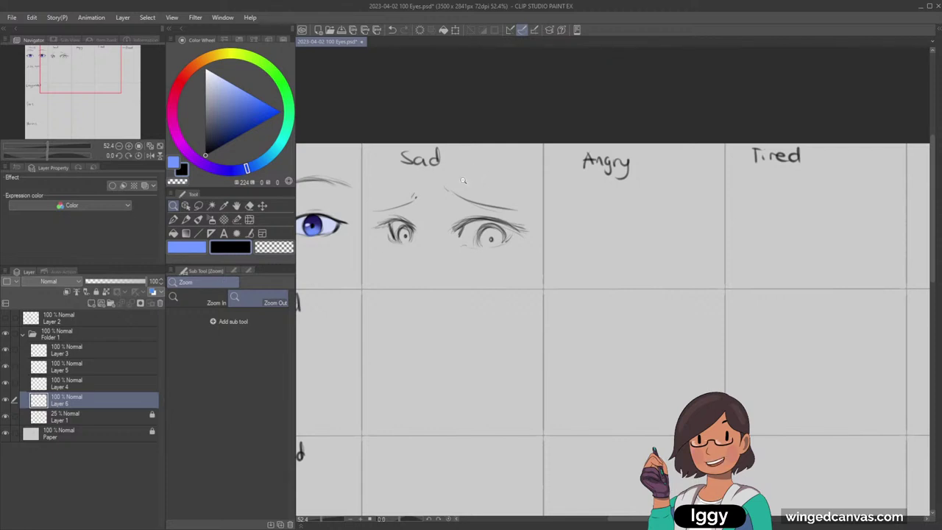
Toggle the visibility of Layer 6 and Layer 4 to check which one holds the eye linework.
drag(440, 241, 425, 243)
drag(502, 202, 517, 207)
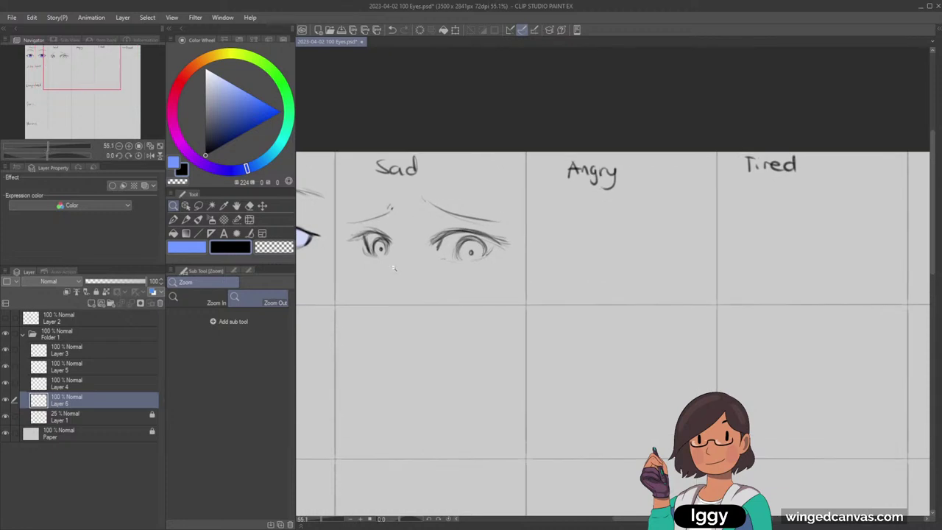
click(7, 401)
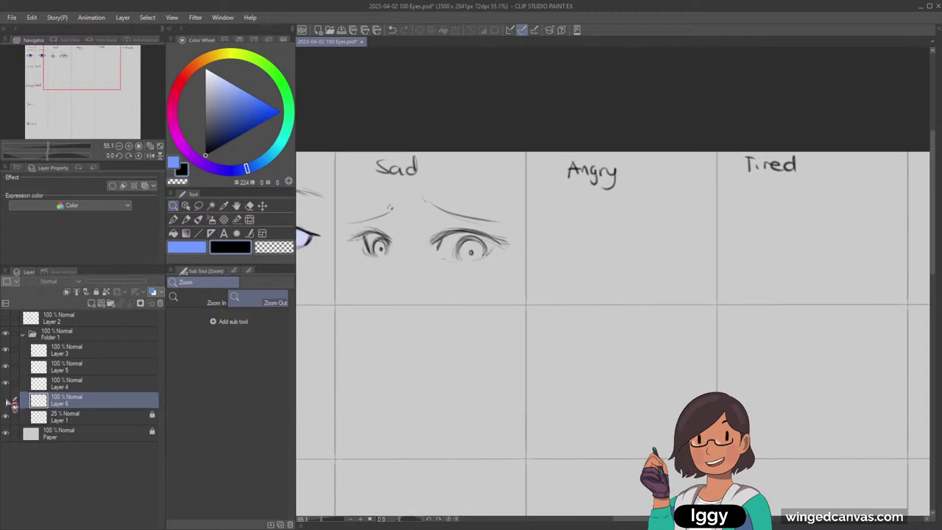
click(6, 400)
click(173, 219)
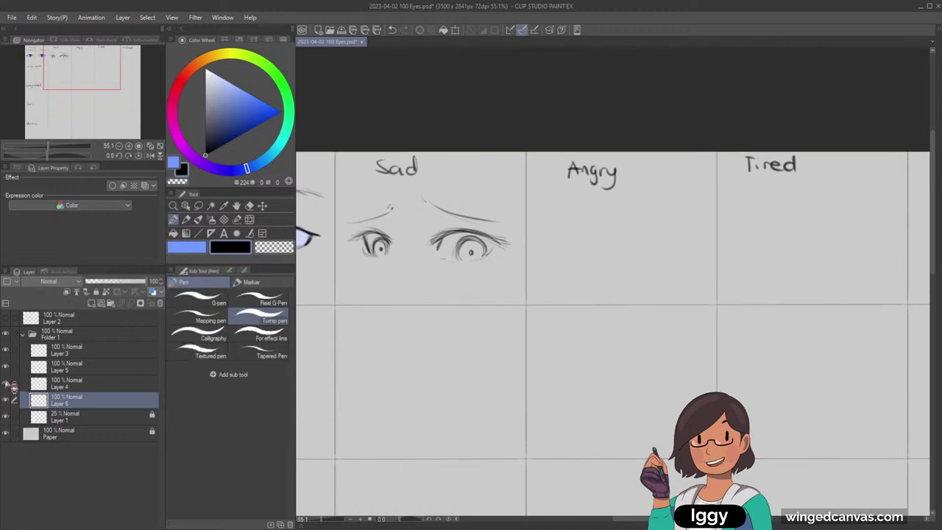
click(6, 384)
click(5, 383)
click(73, 383)
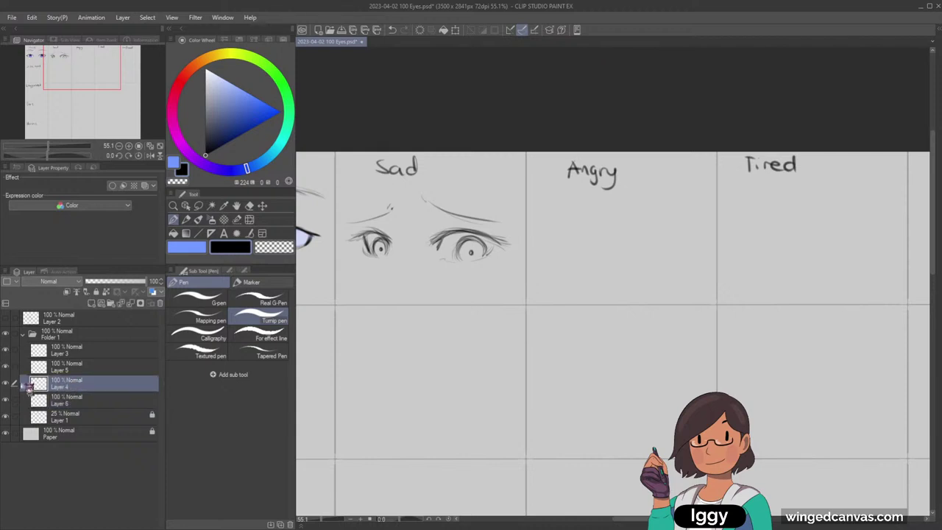
click(5, 384)
click(5, 383)
drag(86, 81, 78, 85)
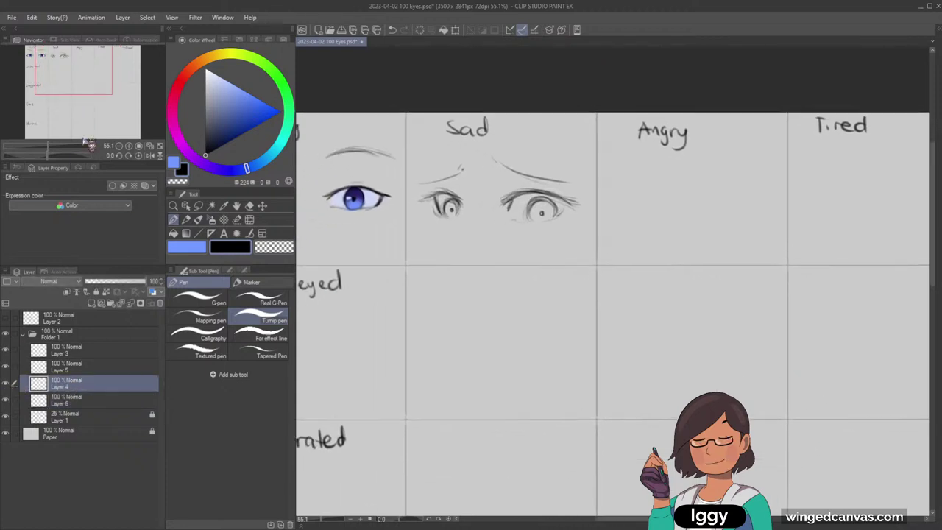
Paint the whites of both Sad eyes on Layer 6 with the Turnip pen, using the pale blue sampled from the Happy eye.
click(74, 400)
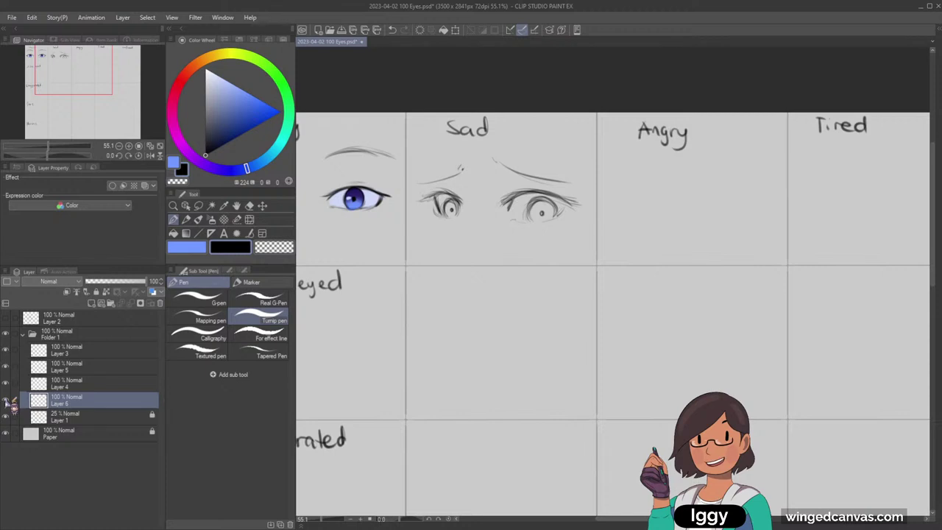
click(5, 402)
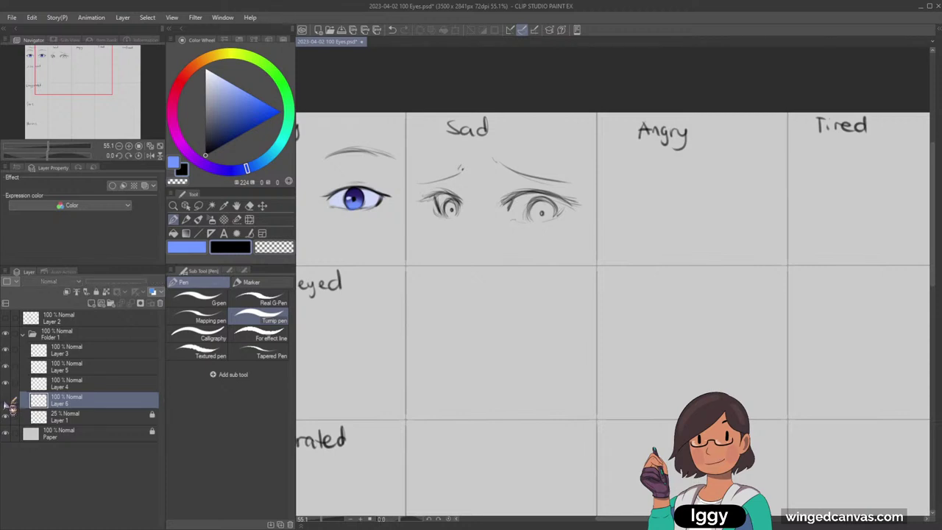
click(9, 402)
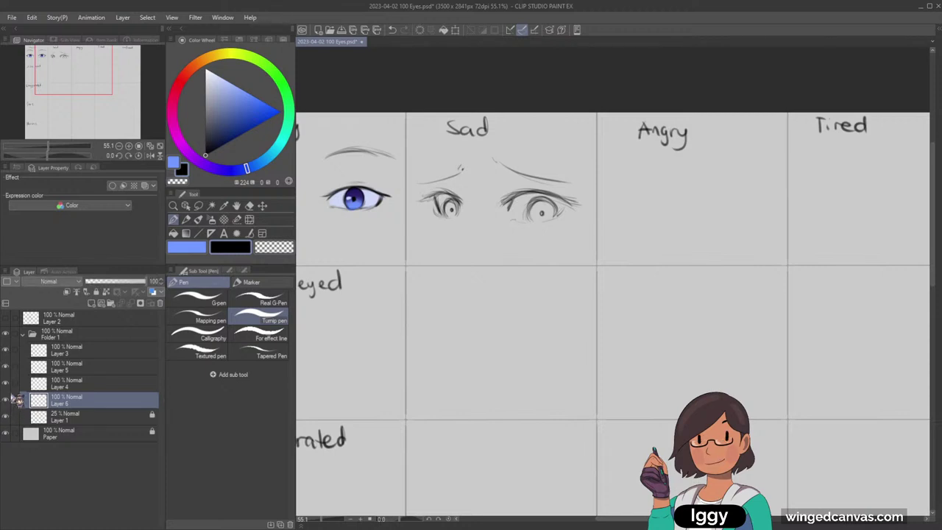
click(9, 401)
click(9, 401)
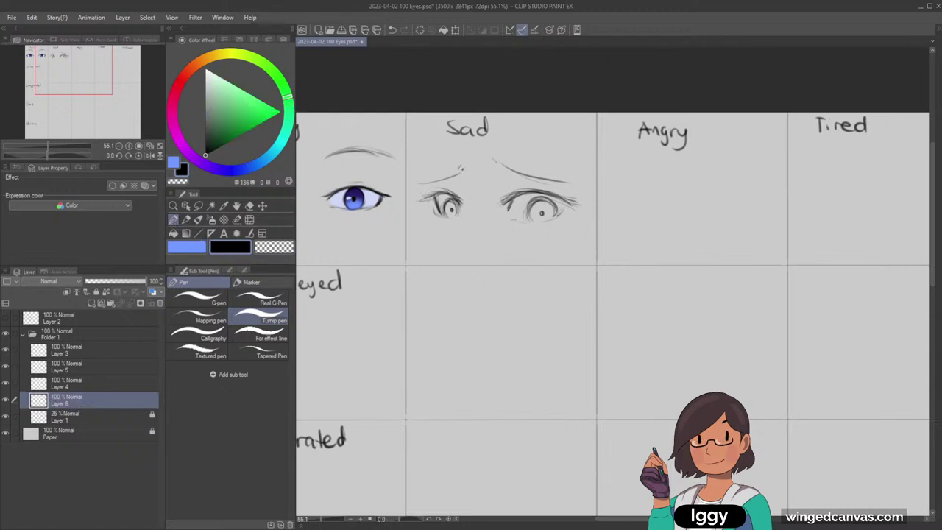
alt+click(377, 194)
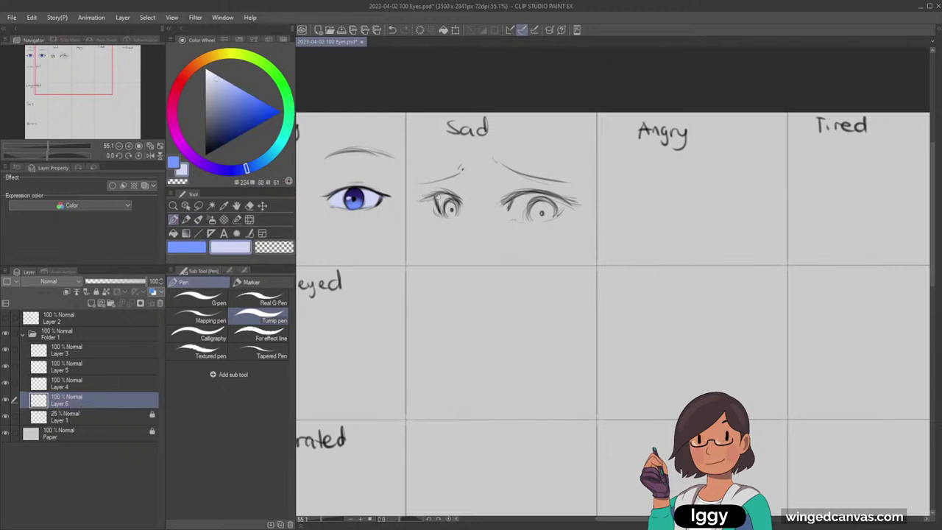
drag(440, 198, 443, 204)
mouse_move(521, 201)
mouse_down()
mouse_move(527, 217)
mouse_move(515, 212)
mouse_move(531, 215)
mouse_up()
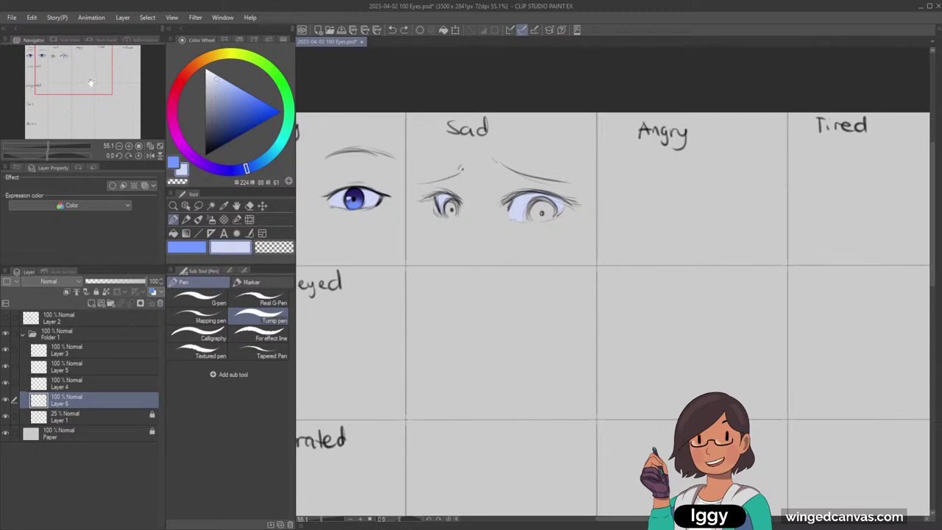
Choose a crimson red and fill the irises of both Sad eyes with the Turnip pen.
drag(84, 87, 93, 87)
click(288, 94)
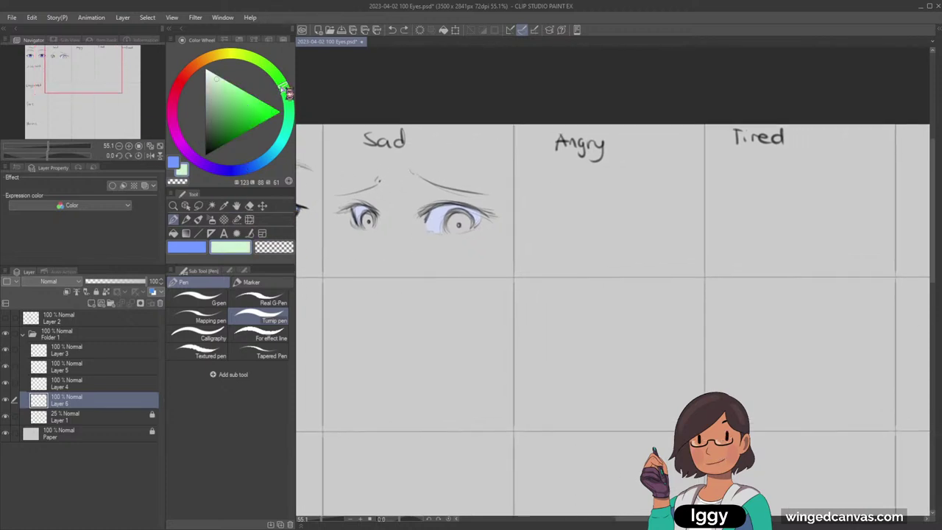
click(178, 131)
click(176, 92)
drag(240, 98, 245, 102)
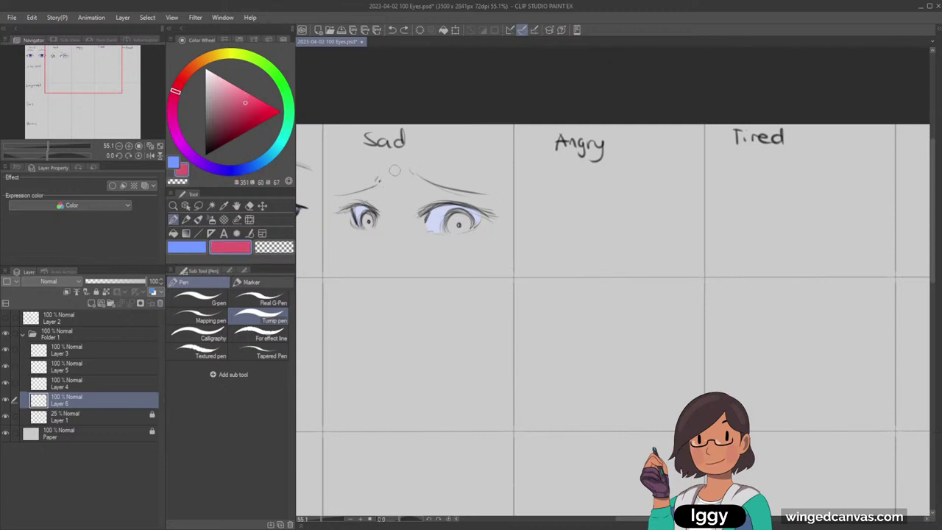
drag(365, 215, 372, 215)
mouse_move(448, 218)
mouse_down()
mouse_move(463, 218)
mouse_move(455, 228)
mouse_move(464, 217)
mouse_move(466, 227)
mouse_move(455, 230)
mouse_move(464, 228)
mouse_move(453, 219)
mouse_move(446, 234)
mouse_move(458, 225)
mouse_up()
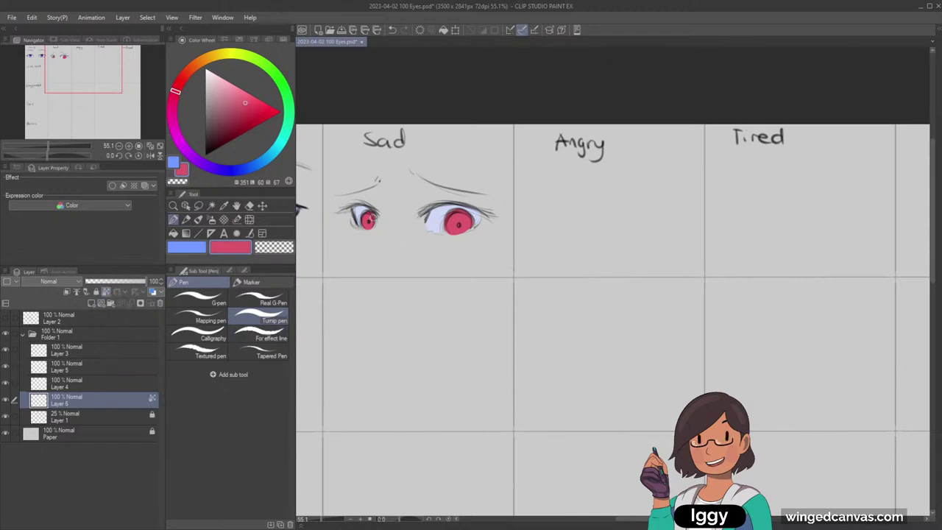
Shade both Sad irises with dark magenta using the Soft airbrush on Layer 6, with its transparent pixels locked.
alt+click(370, 218)
drag(175, 94, 175, 101)
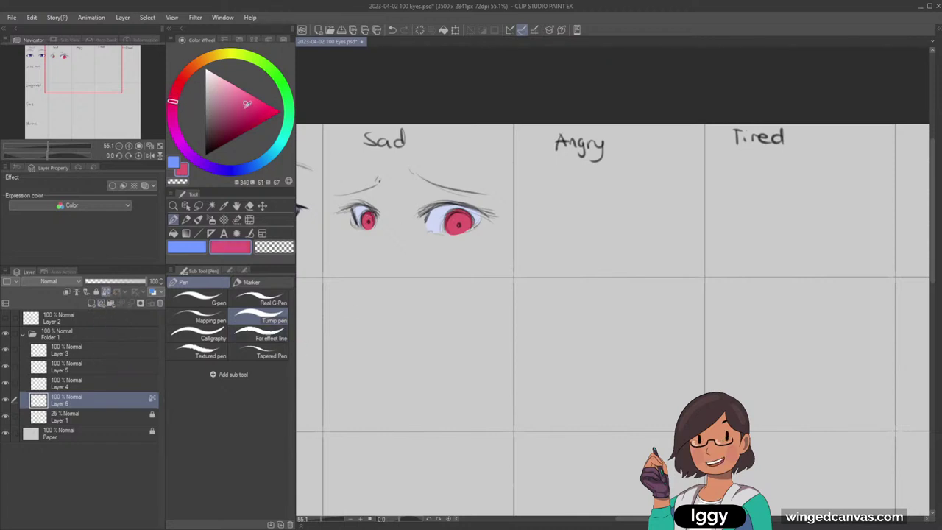
drag(245, 107, 244, 119)
click(174, 118)
click(239, 125)
click(211, 219)
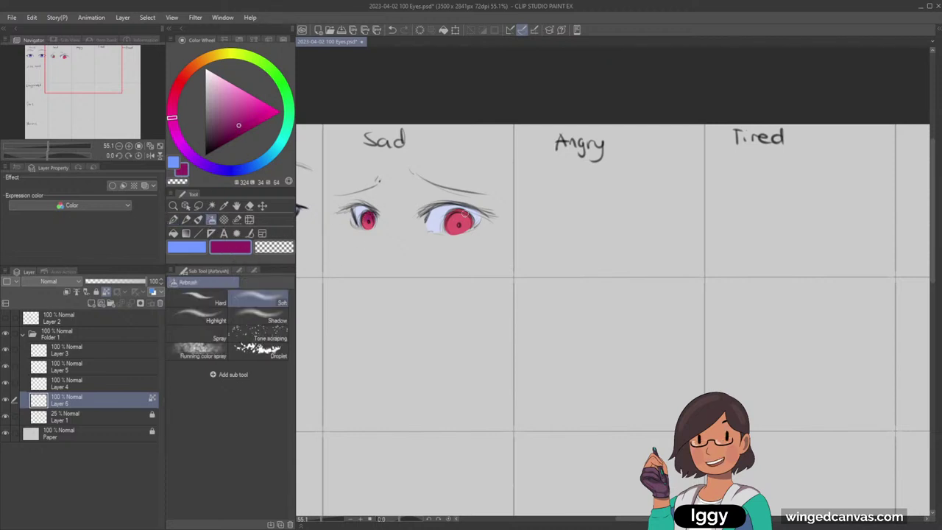
mouse_move(458, 219)
mouse_down()
mouse_move(449, 217)
mouse_move(463, 214)
mouse_move(463, 227)
mouse_up()
Deepen the upper part and centre of both Sad irises with a dark plum using the Soft airbrush.
alt+click(436, 215)
key(p)
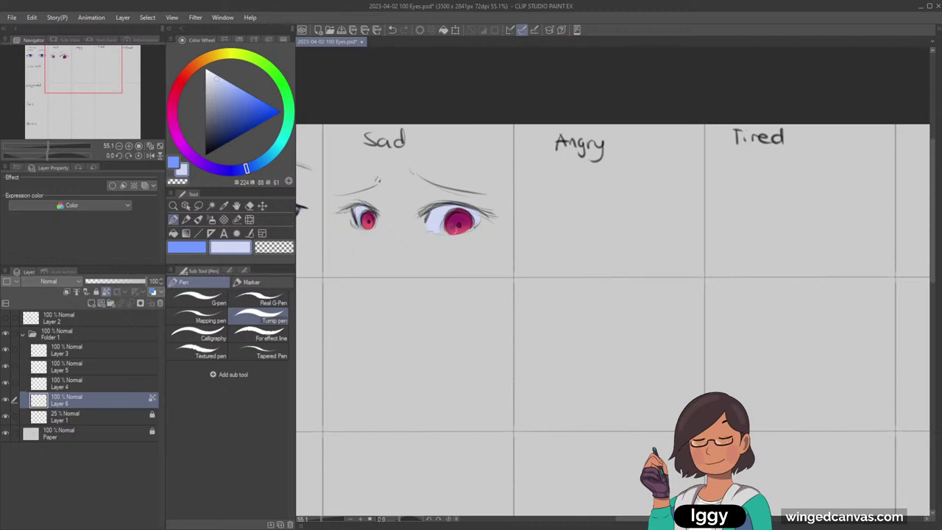
alt+click(457, 215)
click(228, 138)
click(212, 220)
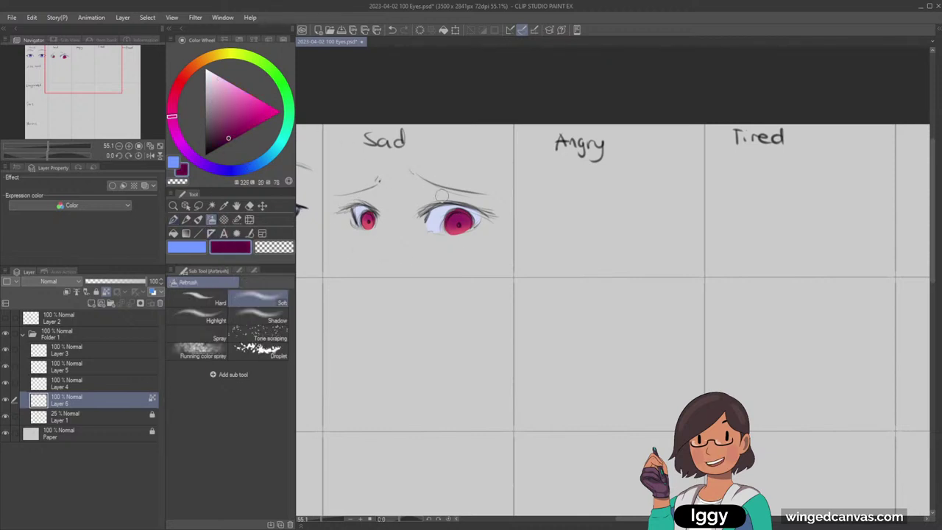
drag(460, 219, 450, 219)
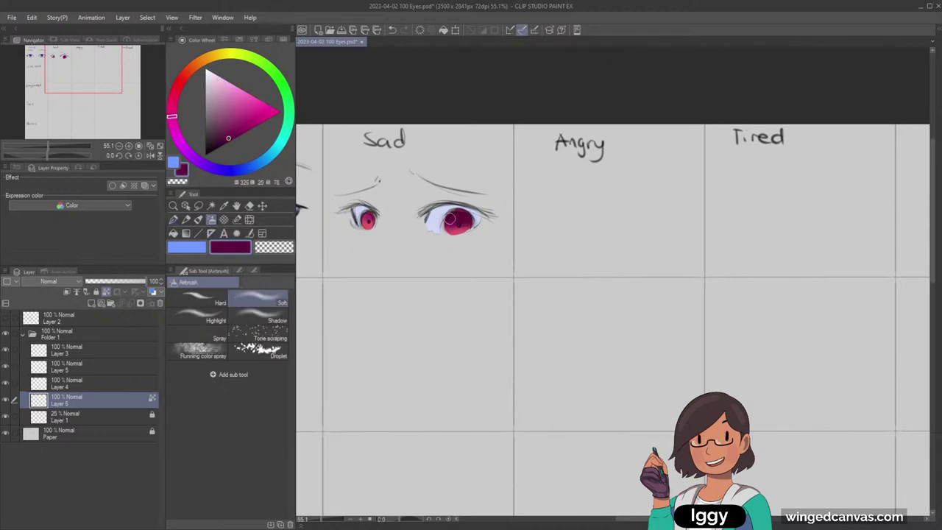
drag(364, 220, 367, 220)
Set the drawing colour to black and make Layer 4 active with the Lighter pencil for the Sad eyes' line work.
alt+click(442, 230)
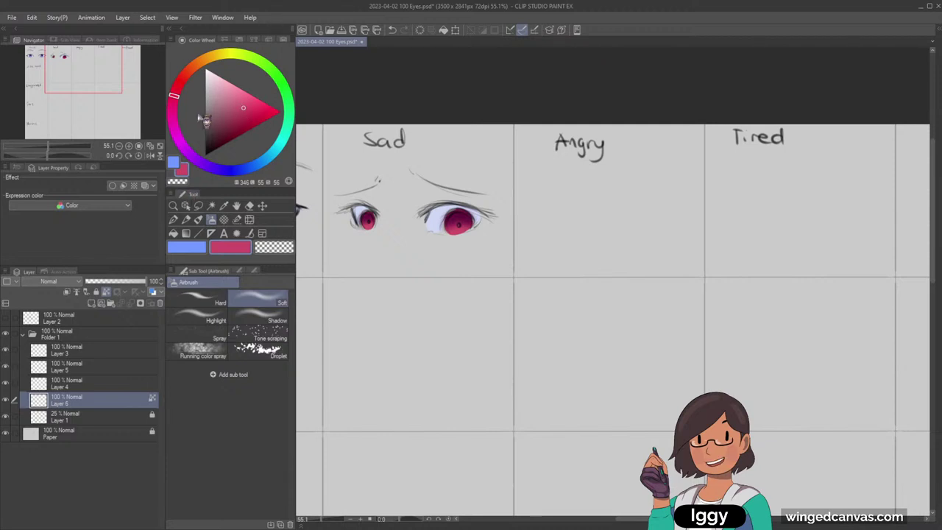
click(227, 138)
drag(219, 145, 189, 190)
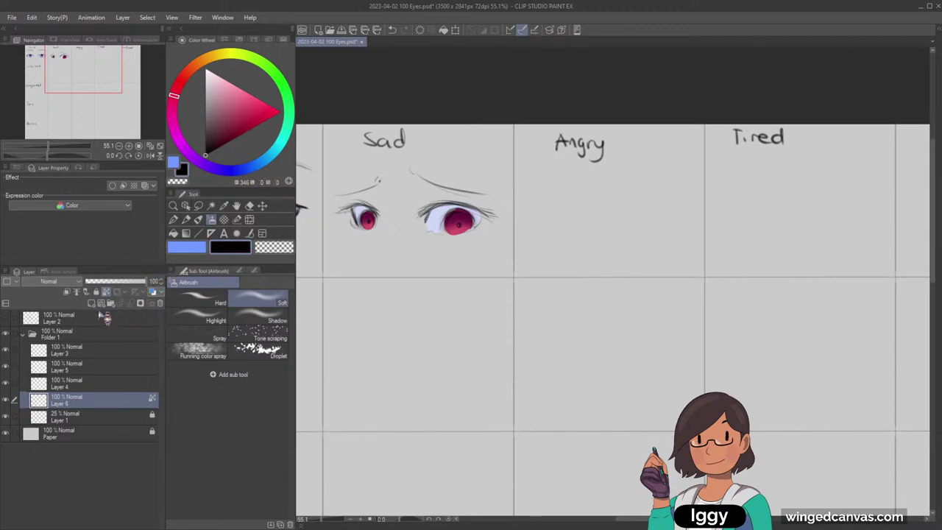
click(7, 383)
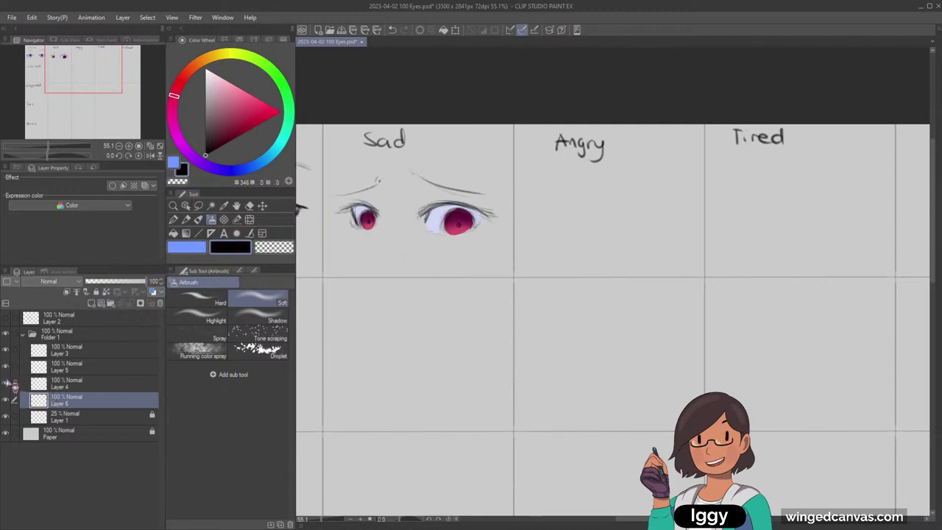
click(7, 382)
click(88, 384)
click(186, 219)
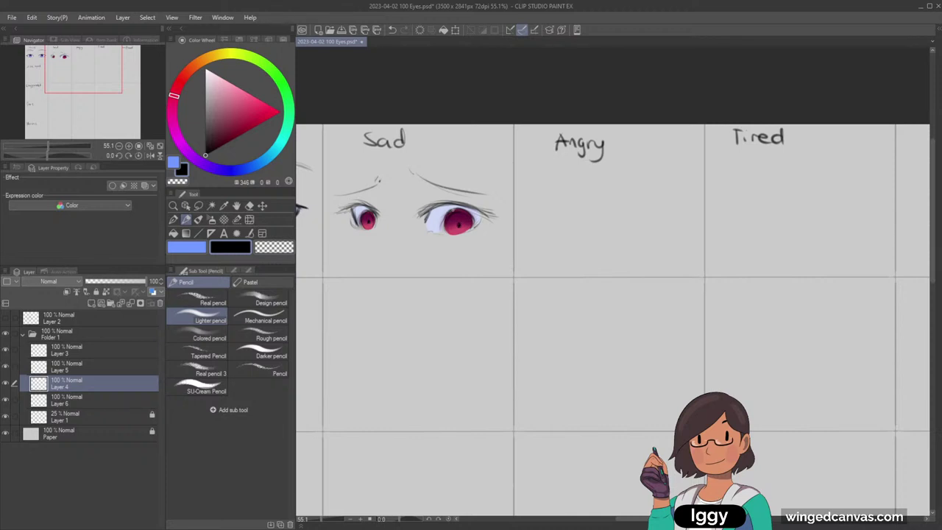
Check the coloured Sad eyes against the finished Happy pair across the grid's first row.
click(174, 207)
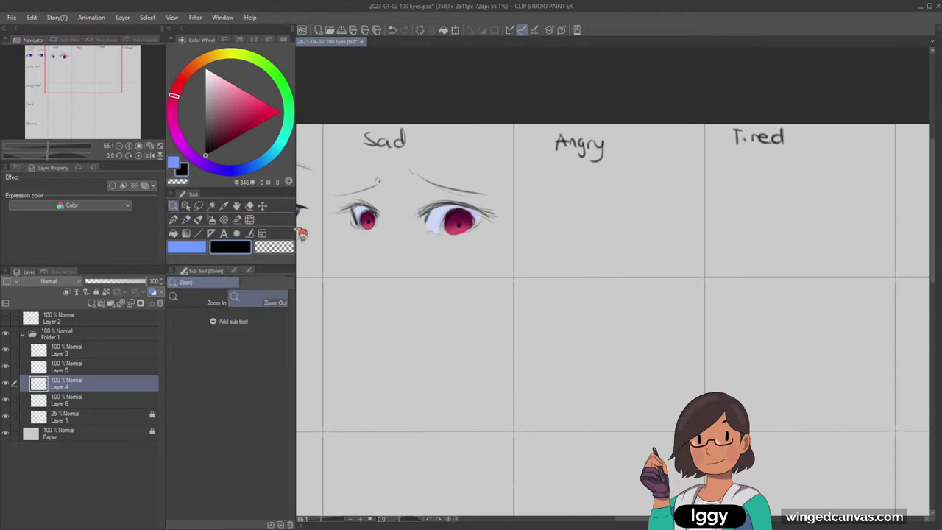
drag(447, 252, 524, 213)
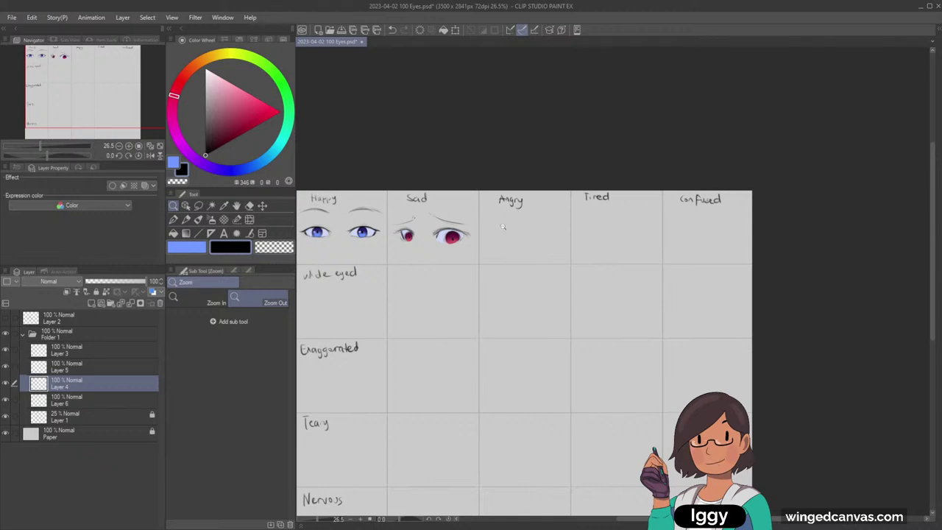
scroll(503, 227, up, 2)
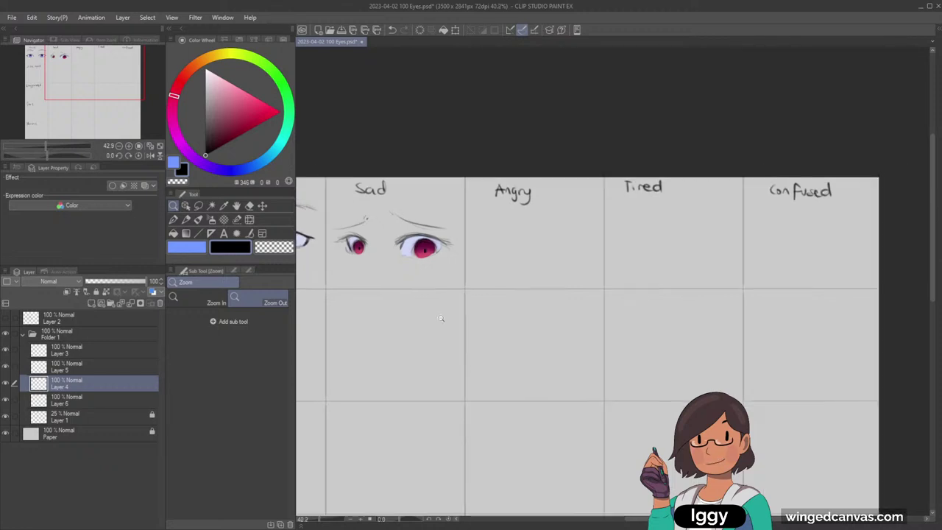
click(388, 250)
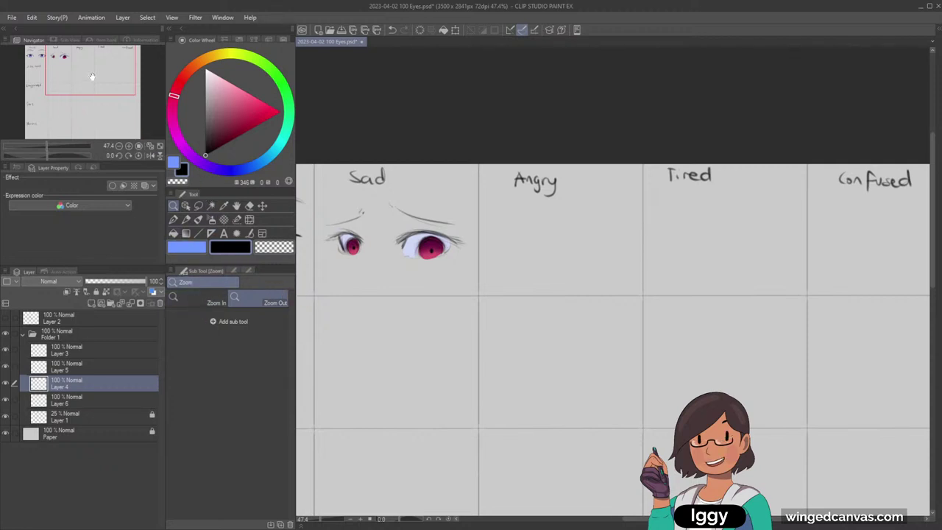
drag(93, 76, 87, 79)
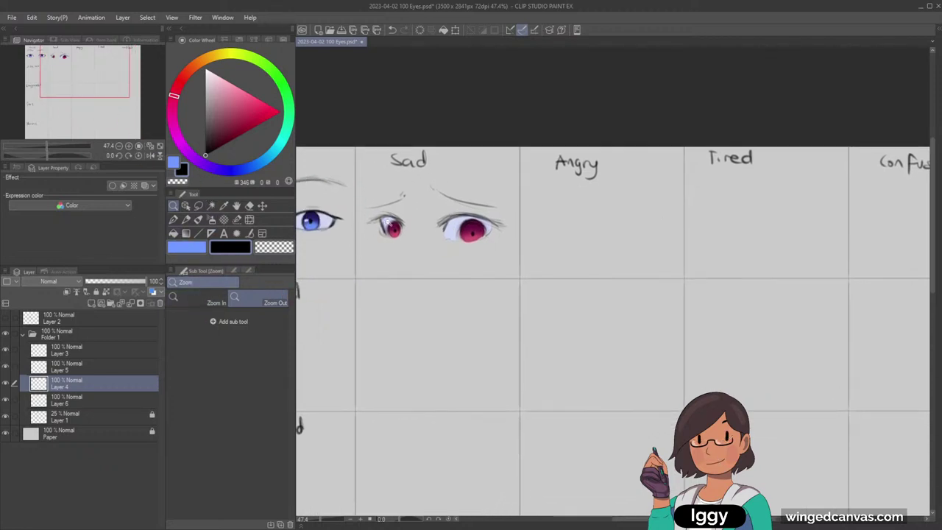
right_click(390, 222)
key(p)
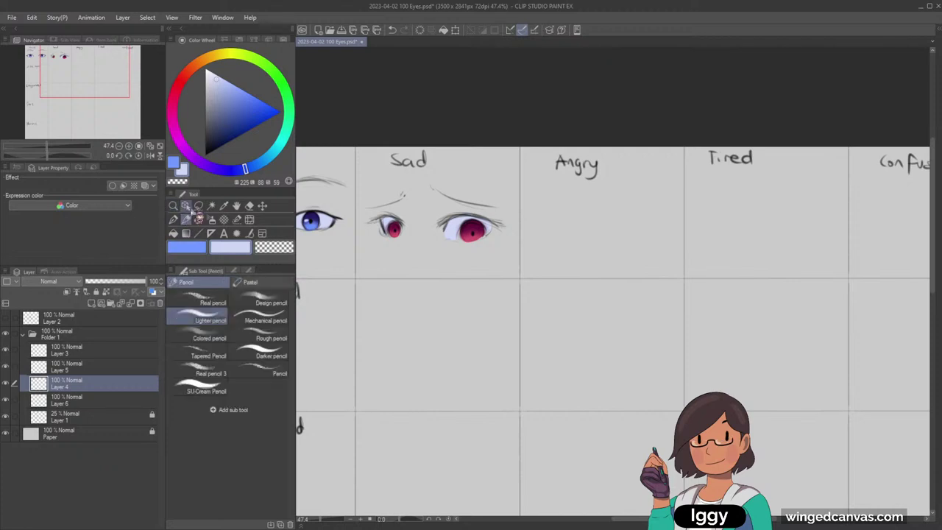
Merge Layer 5 and Layer 6 into Layer 4, and toggle the merged layer's visibility to check its contents.
ctrl+click(97, 370)
key(shift+alt+e)
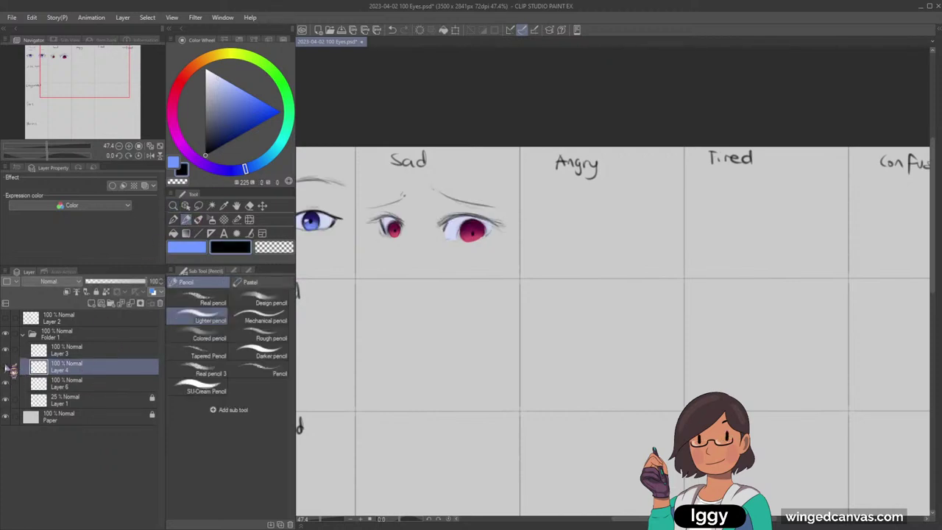
click(5, 366)
click(5, 367)
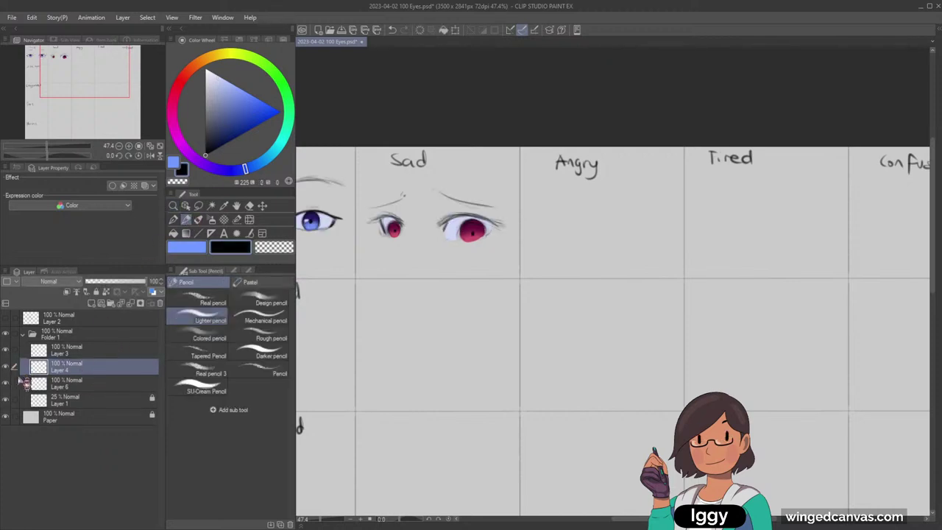
ctrl+click(73, 382)
key(shift+alt+e)
click(6, 366)
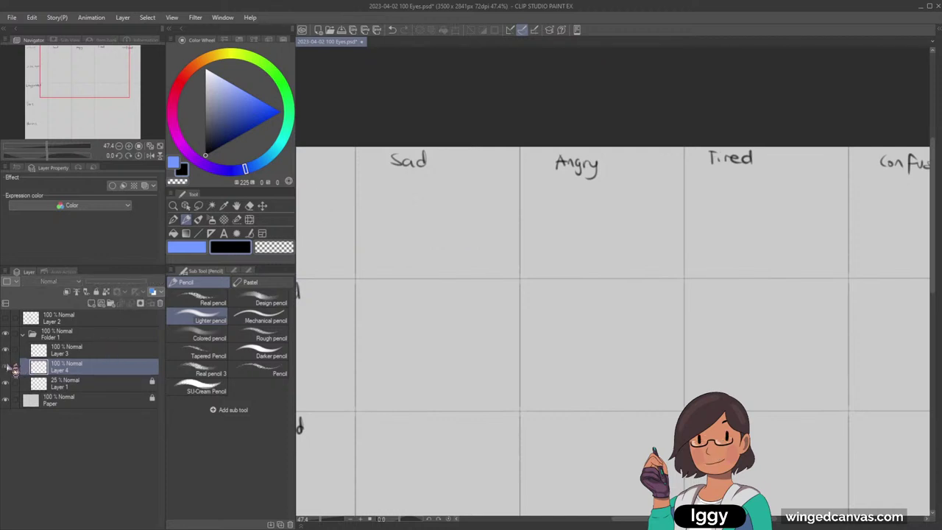
click(5, 367)
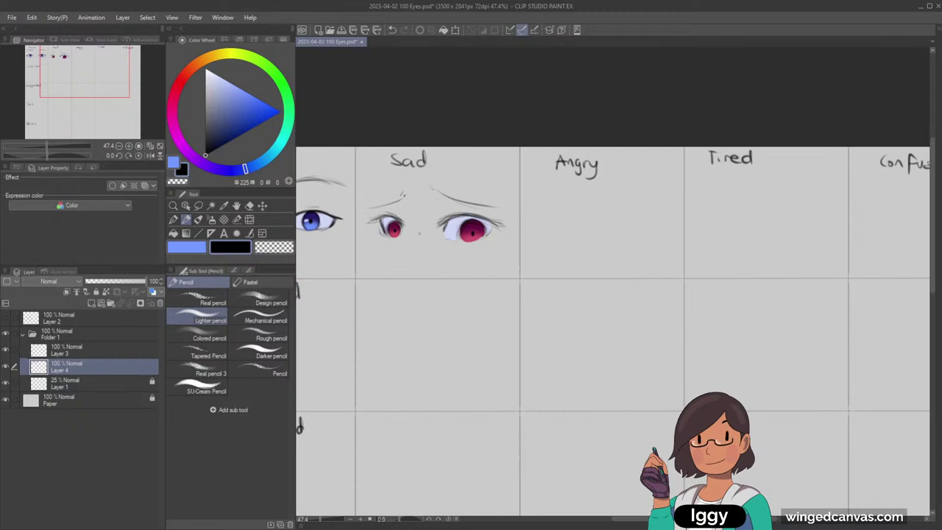
Darken the upper lash lines and outer corners of the Sad eyes in black with the Lighter pencil, and sample pale blue for the whites.
alt+click(446, 234)
alt+click(452, 230)
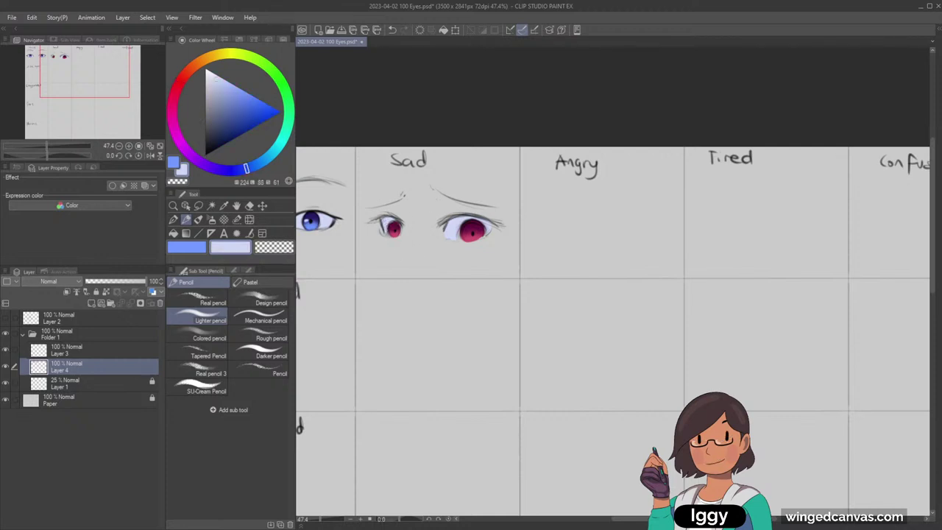
click(206, 155)
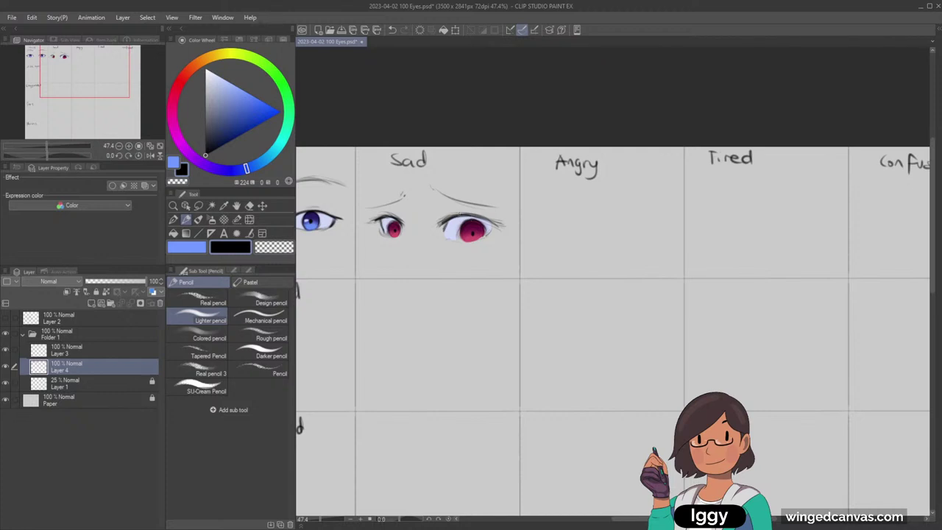
drag(471, 219, 495, 225)
drag(492, 225, 486, 235)
drag(388, 234, 396, 223)
key(ctrl+z)
click(217, 79)
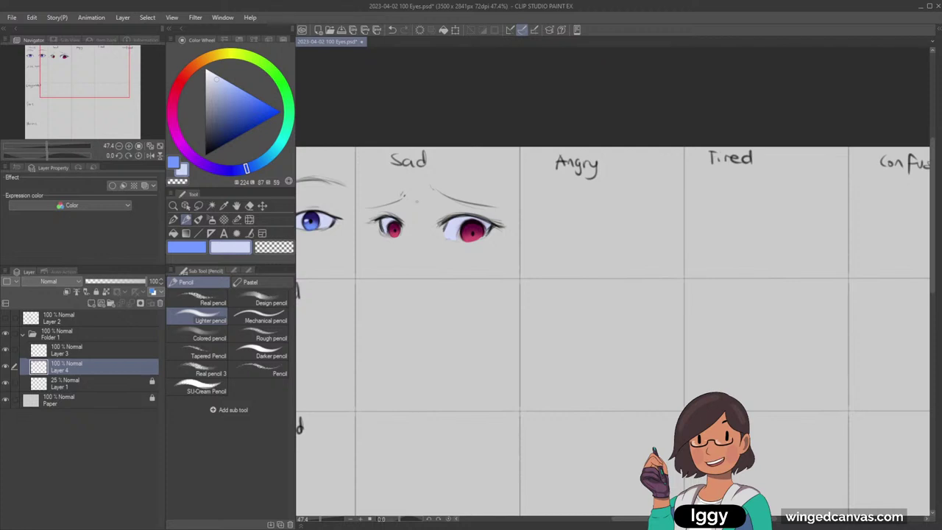
Sketch arched upper lids and faint lower lid marks for both eyes in the Angry cell with the black Lighter pencil.
drag(90, 84, 114, 88)
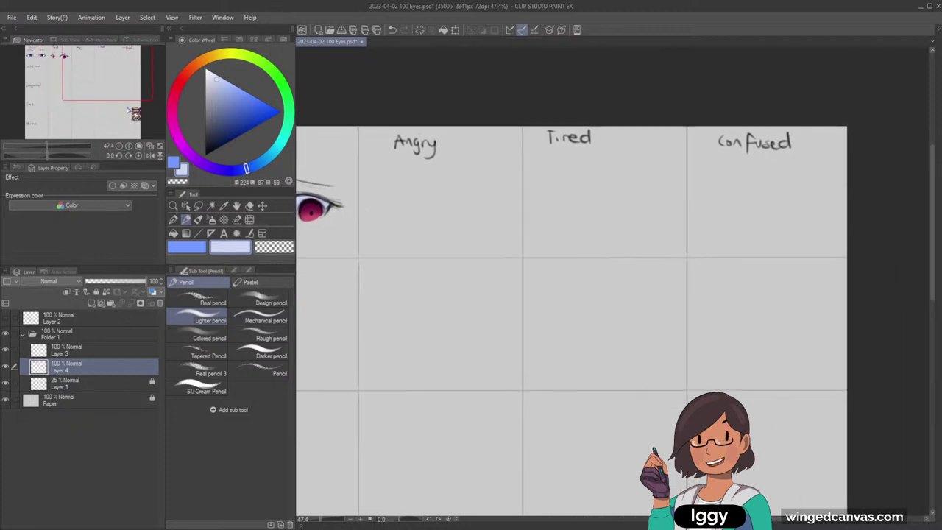
click(207, 156)
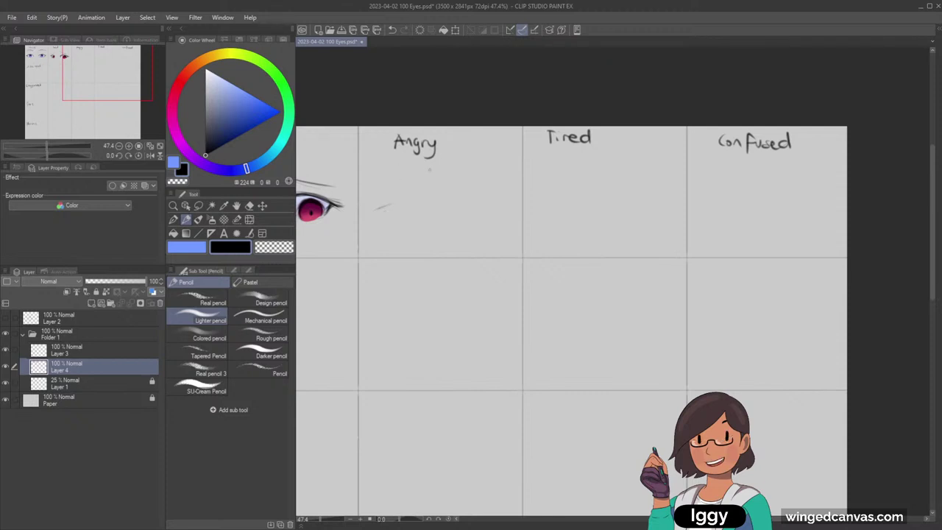
mouse_move(386, 203)
mouse_down()
mouse_move(405, 195)
mouse_move(421, 205)
mouse_up()
key(ctrl+z)
key(ctrl+z)
mouse_move(381, 201)
mouse_down()
mouse_move(370, 203)
mouse_move(421, 198)
mouse_up()
drag(457, 197, 492, 194)
drag(484, 198, 510, 206)
key(ctrl+z)
drag(378, 207, 386, 211)
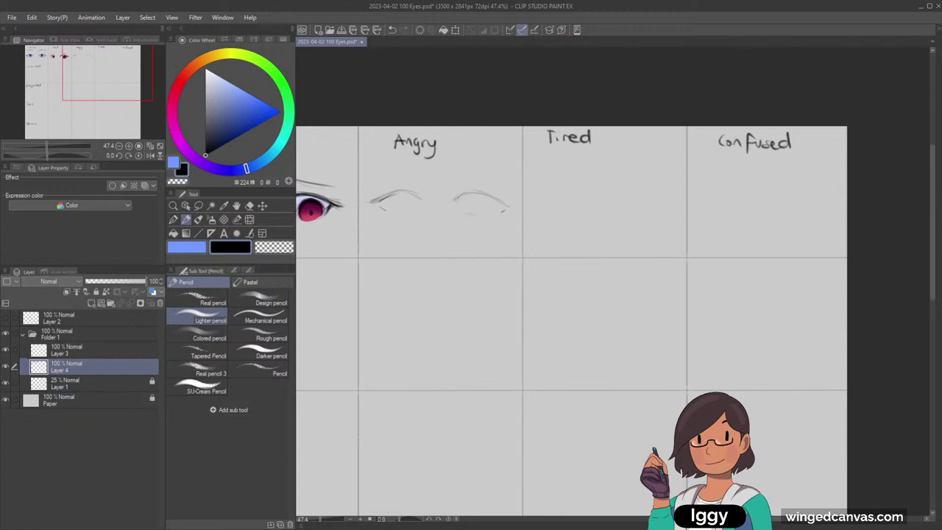
Clean up the Angry lid lines with transparent colour and the Soft eraser, and strengthen the upper lids in black with the Lighter pencil.
click(274, 247)
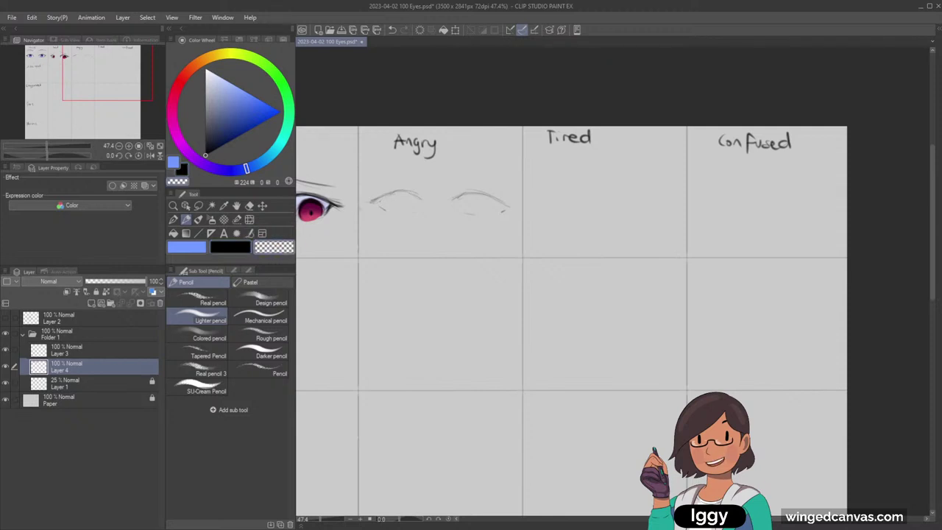
click(234, 248)
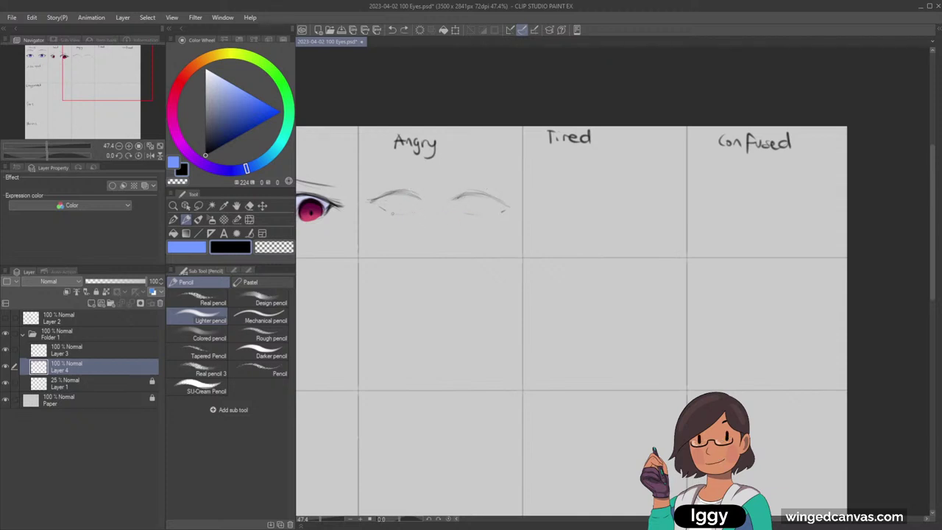
key(e)
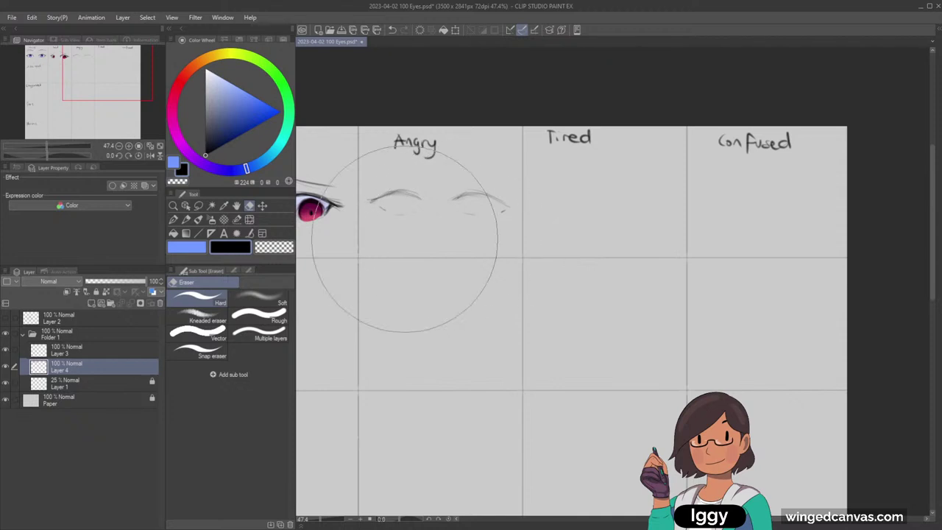
key(bracketright)
key(bracketright)
key(bracketright)
key(bracketright)
key(bracketright)
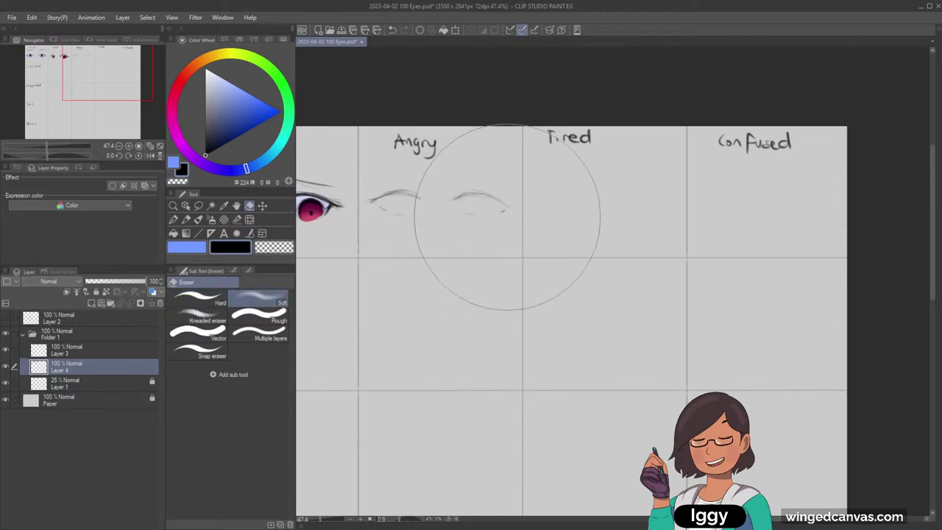
click(186, 219)
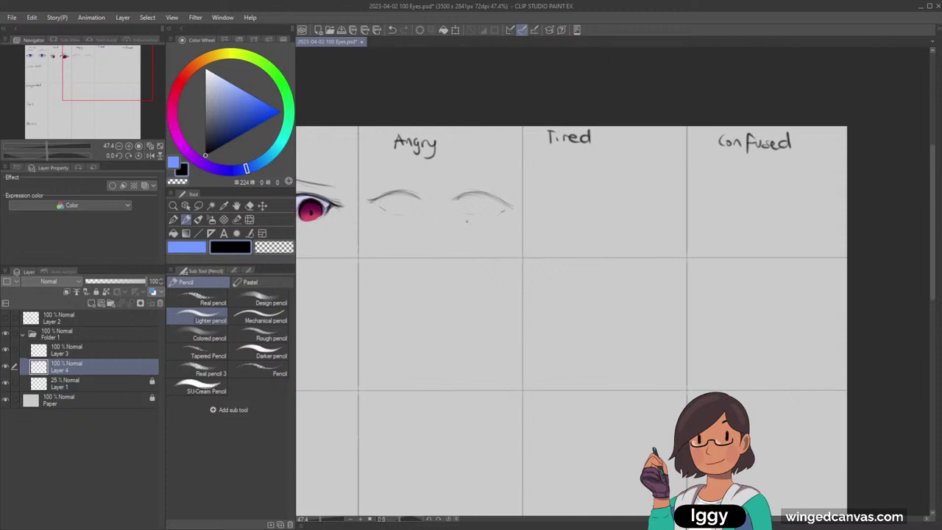
Erase the lower lid line of the right-hand Angry eye with a smaller Hard eraser and redraw it slightly lower with the Lighter pencil.
key(e)
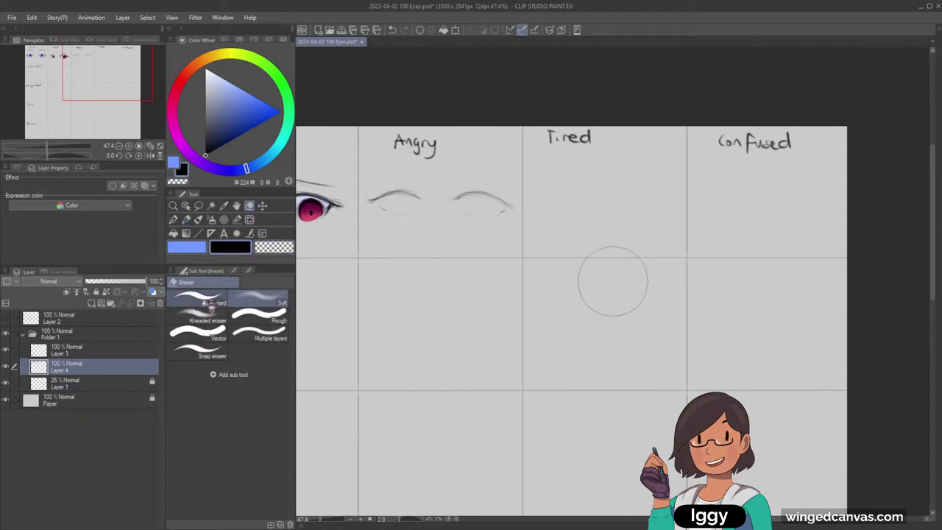
key(bracketleft)
key(bracketleft)
key(bracketleft)
key(bracketleft)
key(bracketleft)
key(bracketleft)
key(bracketleft)
drag(474, 220, 459, 220)
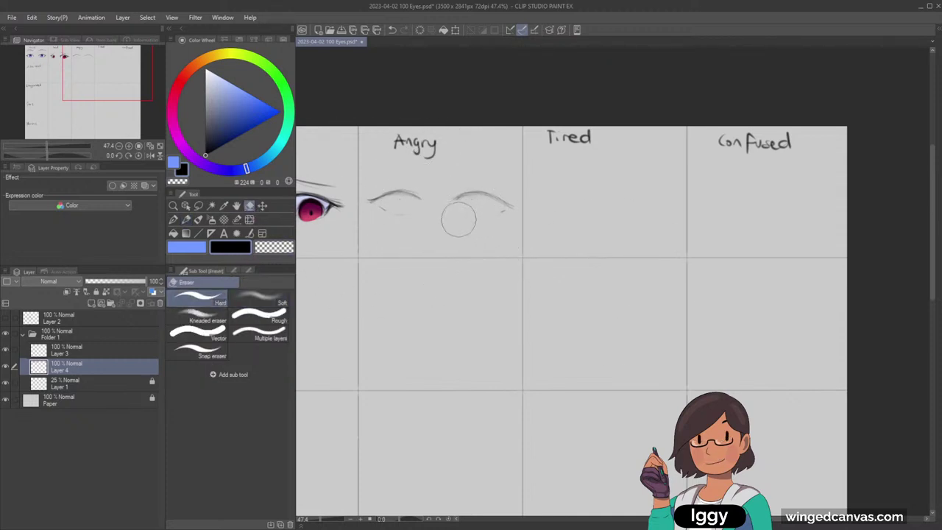
click(188, 220)
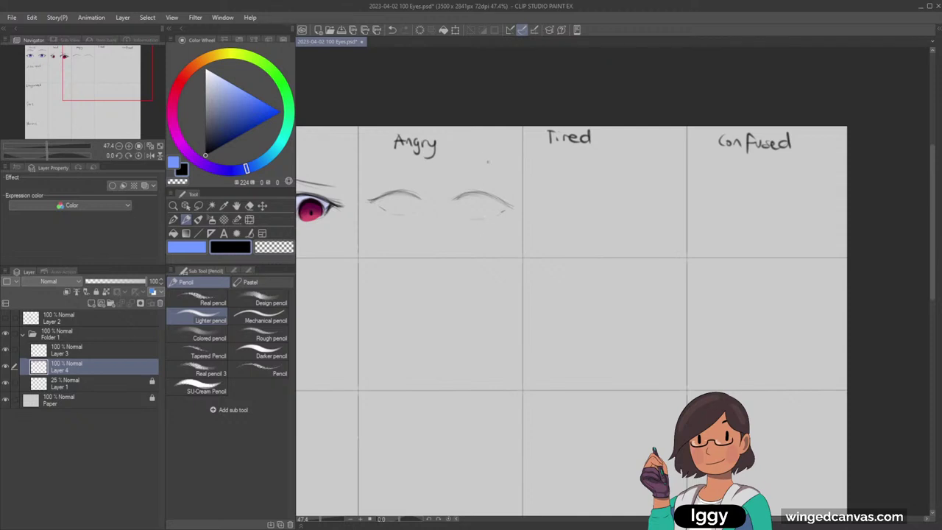
Sketch steep eyebrows slanting down toward the nose above both Angry eyes with the Lighter pencil.
key(ctrl+z)
drag(441, 190, 456, 193)
key(ctrl+z)
click(174, 206)
drag(493, 239, 433, 257)
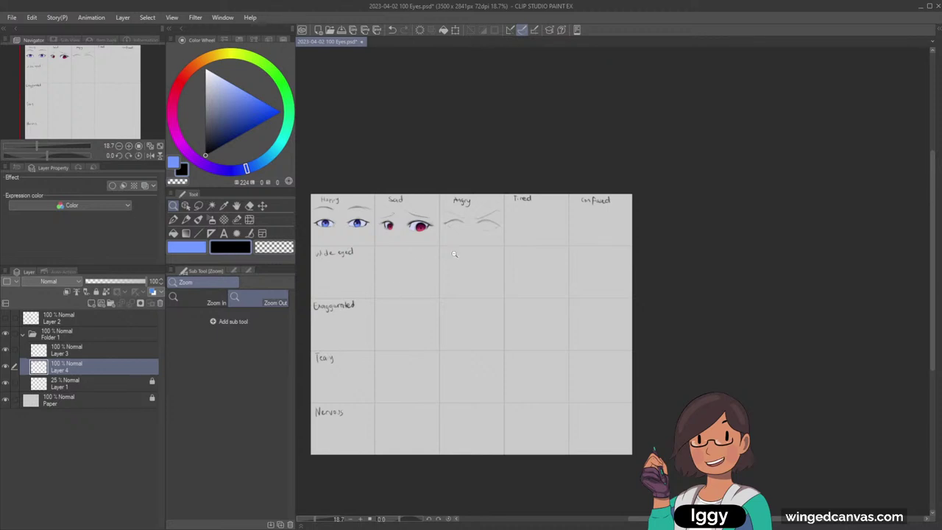
click(377, 408)
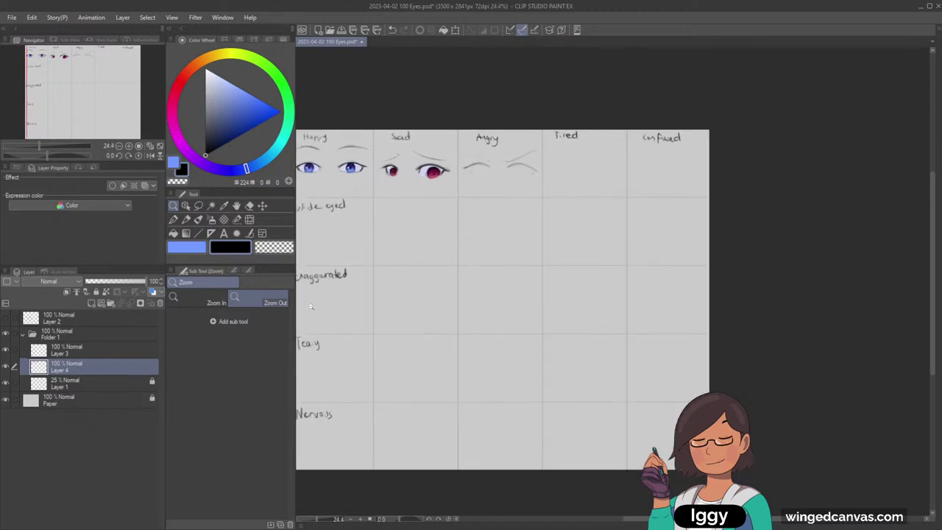
click(547, 147)
click(547, 148)
key(p)
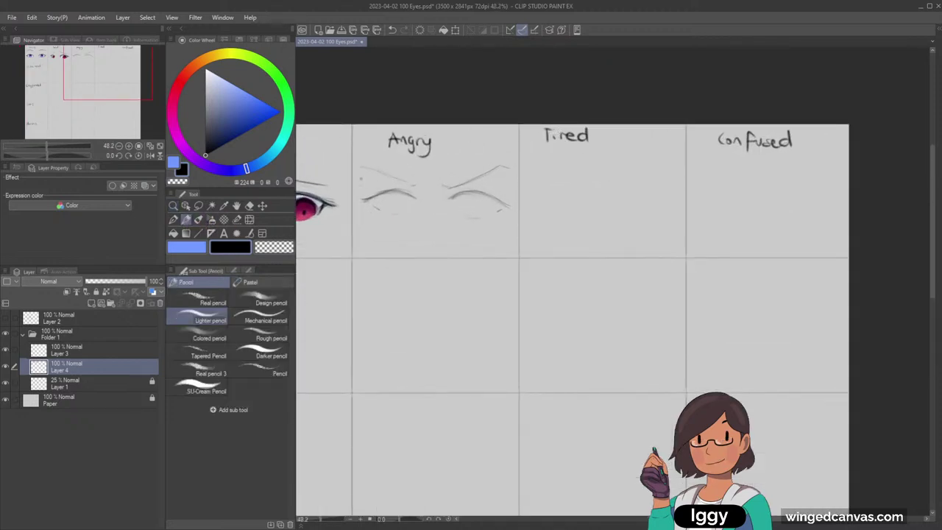
drag(390, 176, 413, 185)
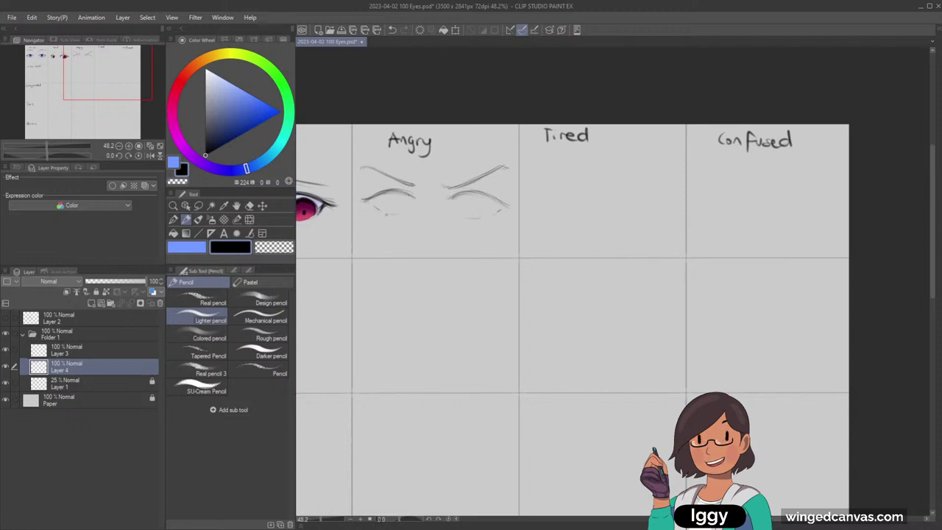
Fade out the Angry lower lids with the Soft eraser, and sketch new lower lids, round irises and small creases between the brows.
click(250, 206)
click(282, 300)
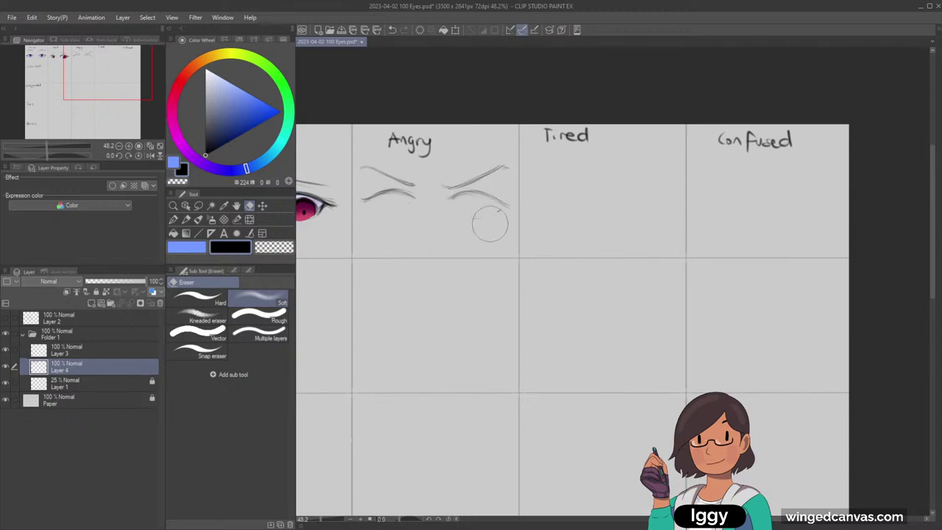
click(185, 219)
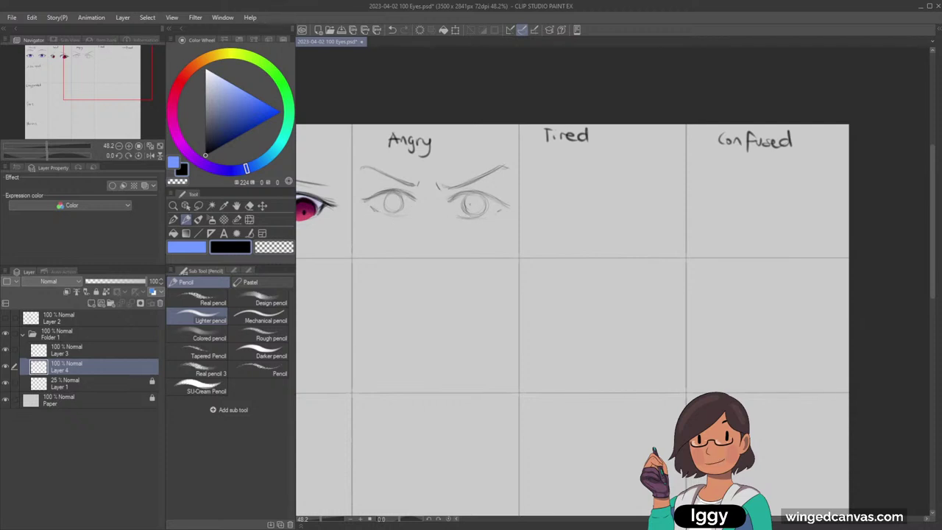
Firm up the iris outlines of both Angry eyes and add small dark pupils at their centres with the Lighter pencil.
mouse_move(483, 197)
mouse_down()
mouse_move(484, 212)
mouse_move(468, 213)
mouse_up()
key(ctrl+z)
drag(385, 195, 385, 209)
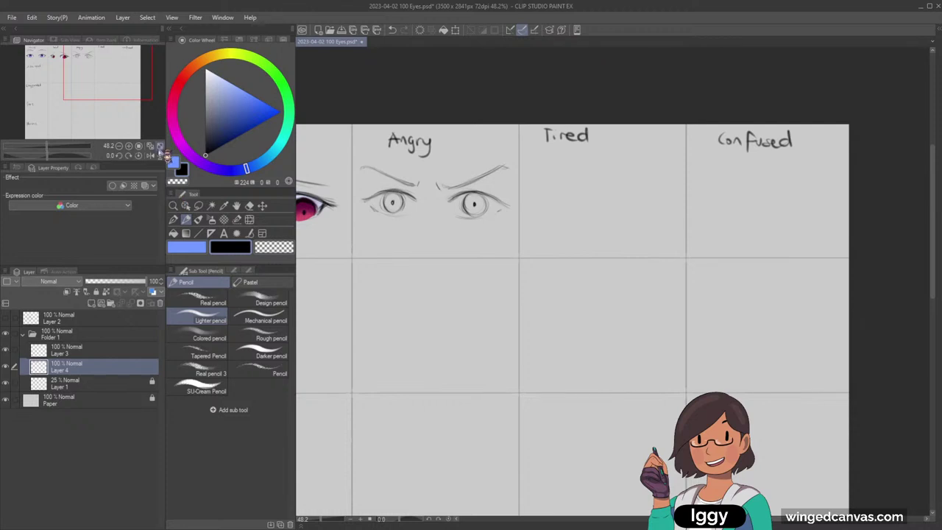
Add a new layer and place it directly beneath the Angry sketch layer, above the locked grid layer.
click(160, 148)
drag(72, 106, 97, 83)
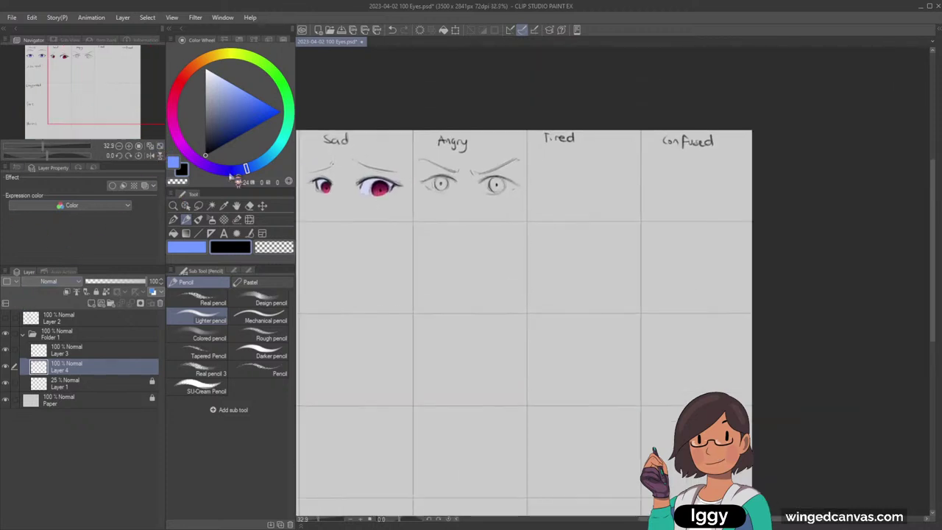
click(173, 205)
click(442, 234)
click(441, 234)
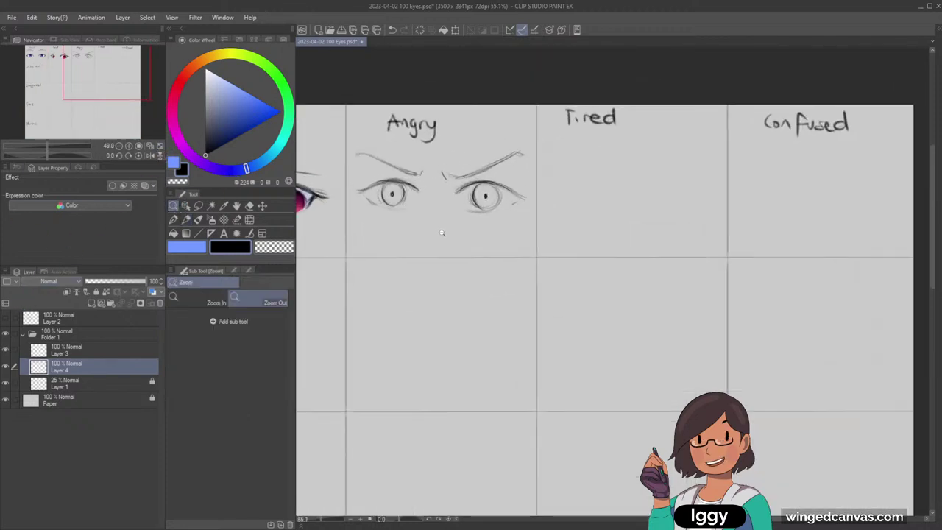
click(92, 302)
drag(91, 369, 87, 391)
Try a very pale blue over the iris of the left-hand Angry eye with the Turnip pen.
click(283, 88)
click(217, 105)
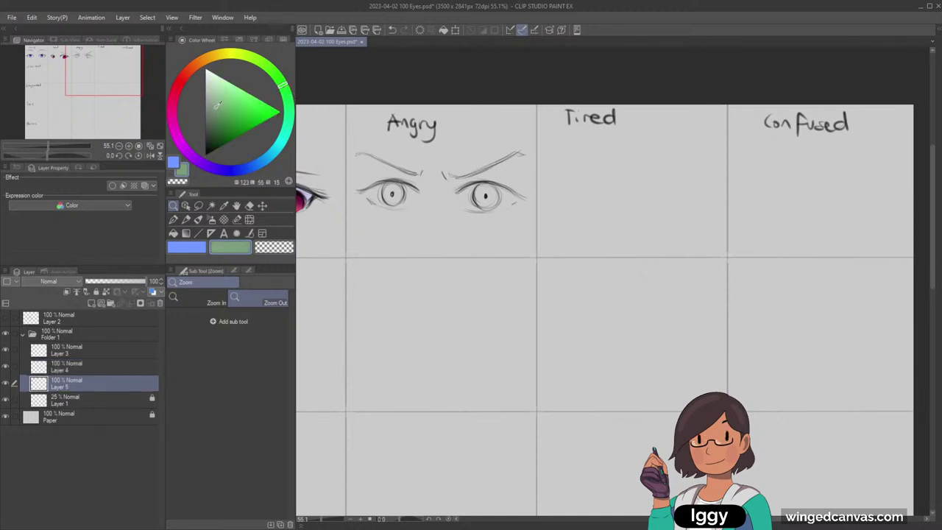
click(234, 170)
click(209, 74)
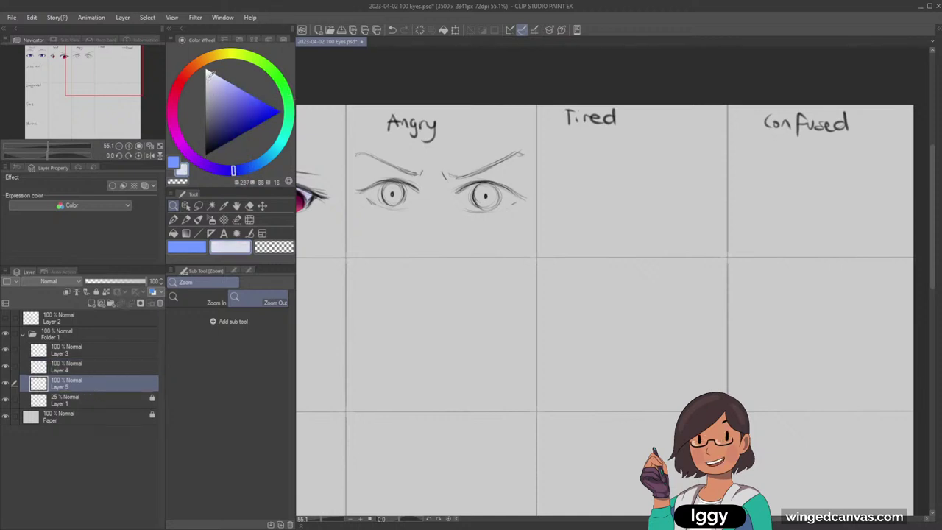
click(173, 219)
mouse_move(385, 188)
mouse_down()
mouse_move(402, 196)
mouse_move(391, 193)
mouse_up()
key(ctrl+z)
key(ctrl+z)
key(ctrl+z)
Fill the whites of both Angry eyes with pale blue sampled from the Sad eye using the Turnip pen, trimming overflow with transparent colour.
alt+click(316, 196)
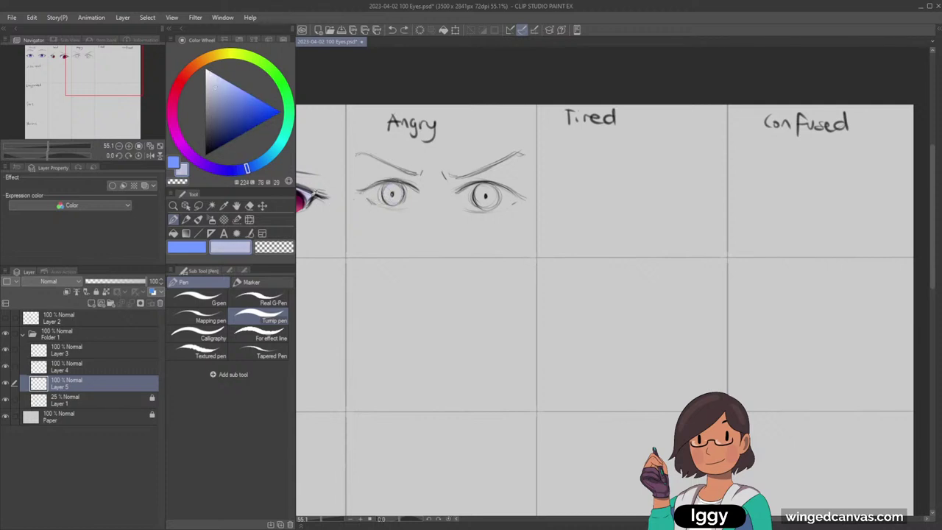
alt+click(316, 195)
mouse_move(396, 189)
mouse_down()
mouse_move(405, 199)
mouse_move(389, 199)
mouse_up()
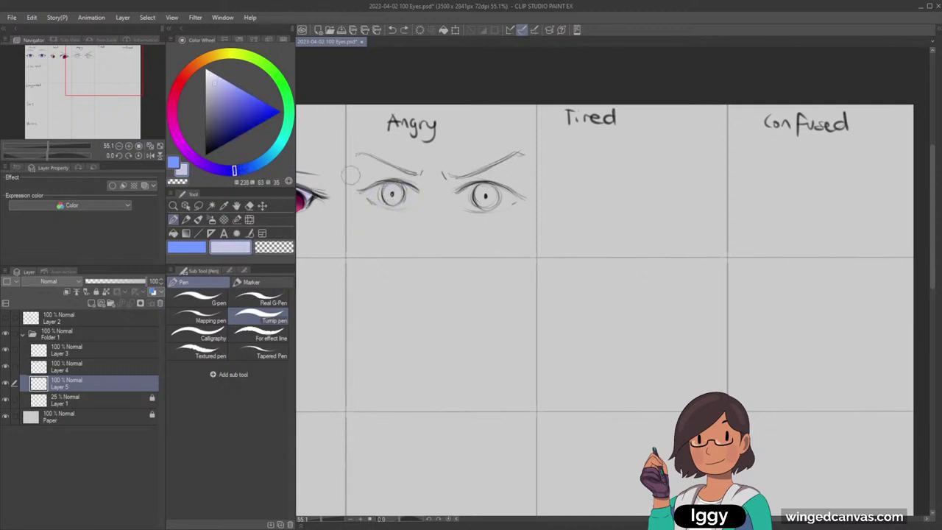
drag(126, 83, 114, 84)
alt+click(374, 184)
mouse_move(481, 175)
mouse_down()
mouse_move(518, 177)
mouse_move(483, 172)
mouse_up()
key(ctrl+z)
mouse_move(574, 175)
mouse_down()
mouse_move(587, 179)
mouse_move(570, 181)
mouse_up()
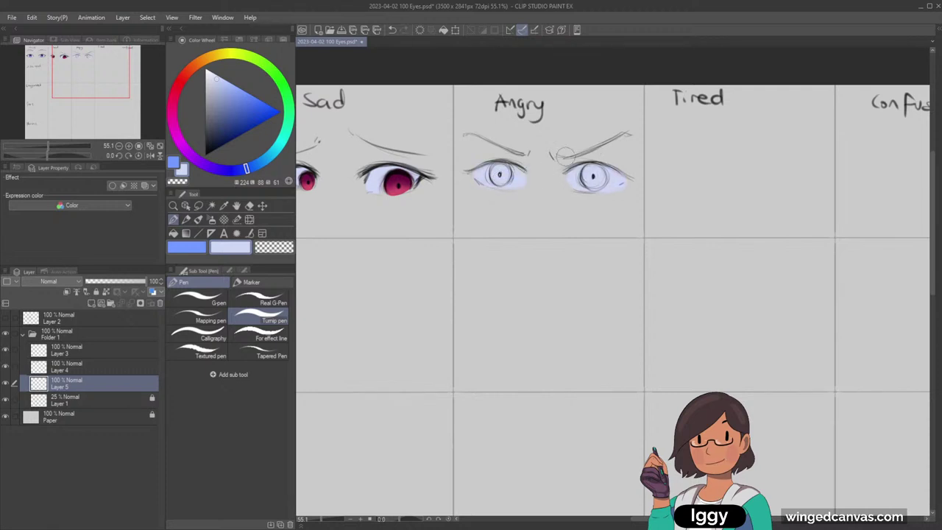
click(276, 249)
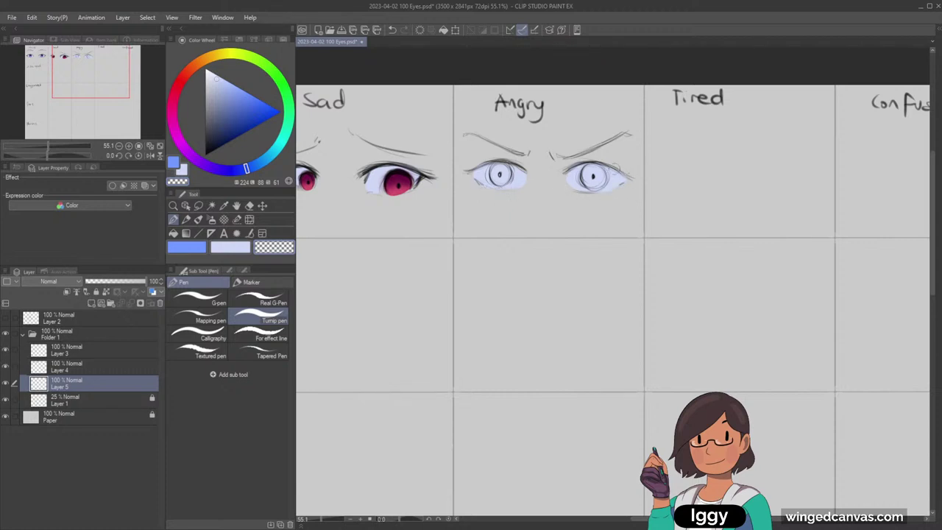
Fill the irises of both Angry eyes with a dark, greyish blue using the Turnip pen.
click(215, 103)
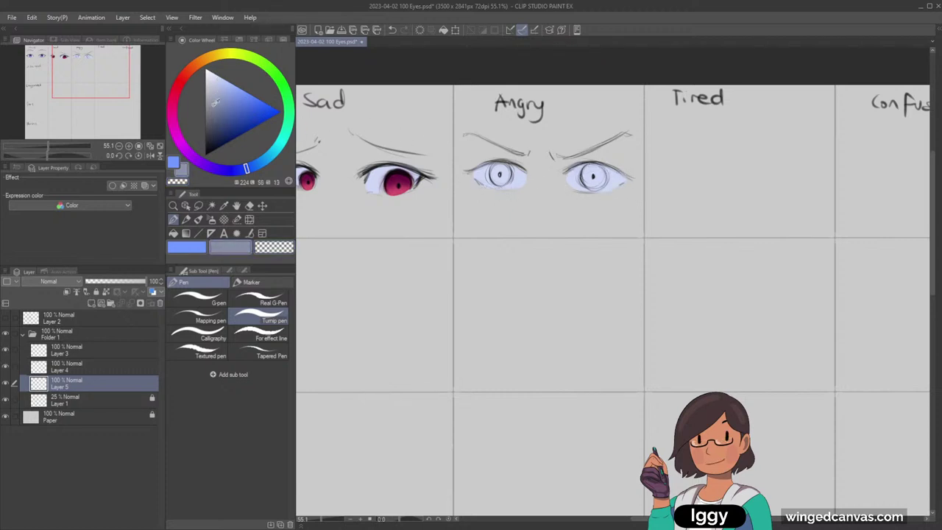
drag(215, 103, 211, 133)
drag(494, 171, 506, 179)
key(ctrl+z)
key(ctrl+z)
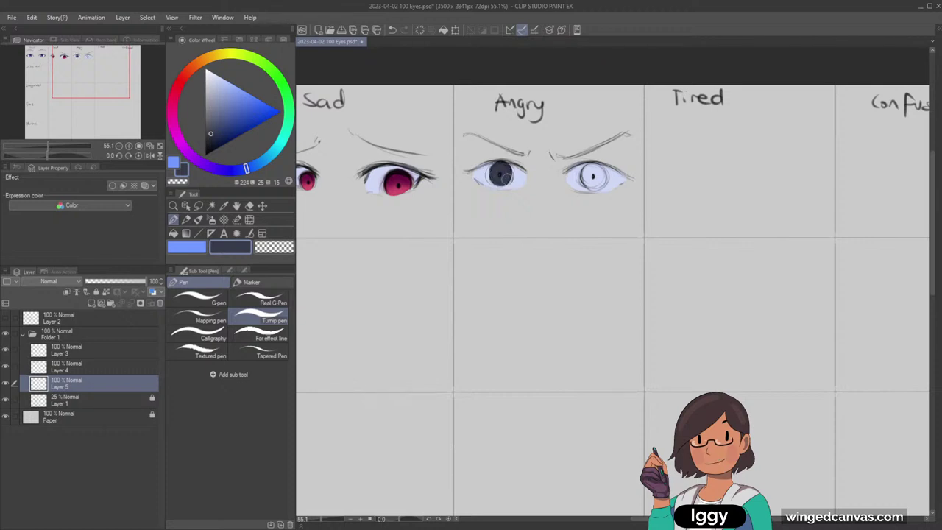
mouse_move(586, 170)
mouse_down()
mouse_move(602, 184)
mouse_move(598, 169)
mouse_up()
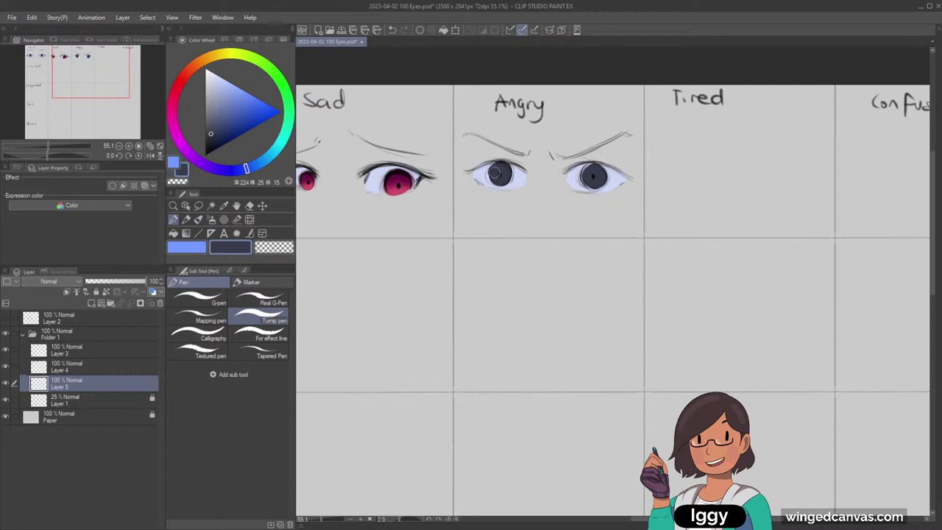
drag(494, 173, 493, 176)
Sketch a small stack of horizontal bands with vertical strokes in the top one in the cell below Angry, using the black Lighter pencil.
click(206, 155)
click(187, 219)
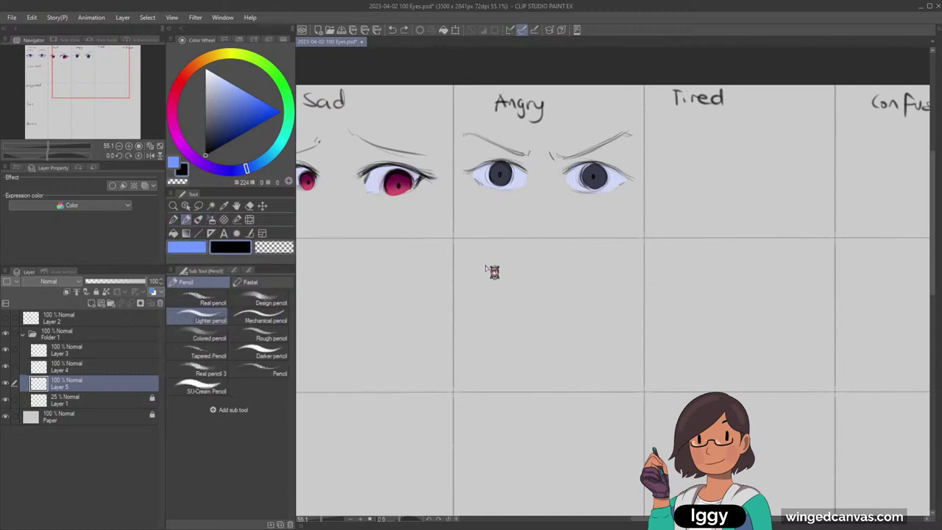
mouse_move(490, 254)
mouse_down()
mouse_move(551, 255)
mouse_move(552, 265)
mouse_up()
mouse_move(496, 283)
mouse_down()
mouse_move(550, 282)
mouse_move(489, 291)
mouse_move(550, 291)
mouse_up()
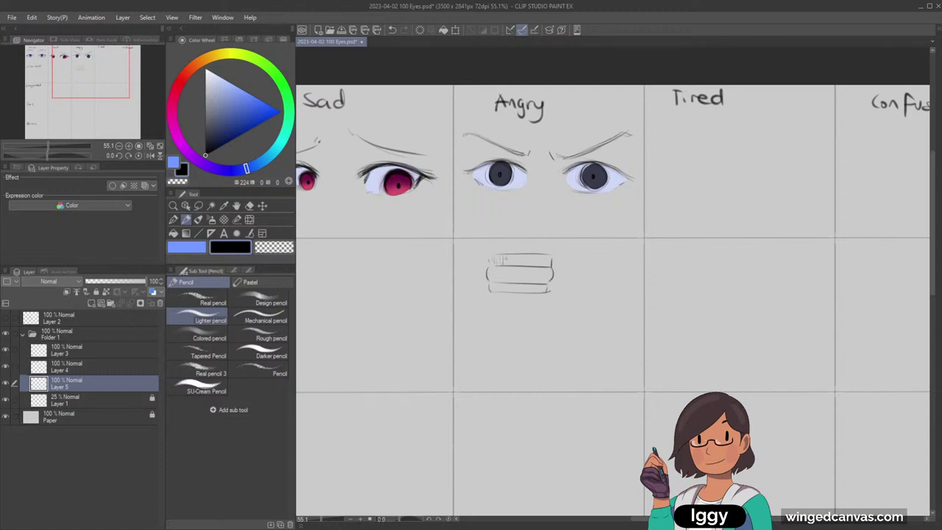
drag(519, 256, 518, 264)
drag(524, 256, 527, 263)
drag(535, 256, 533, 263)
Erase the banded sketch below the Angry eyes with the Soft eraser and a much larger Hard eraser.
click(250, 205)
mouse_move(491, 267)
mouse_down()
mouse_move(464, 267)
mouse_move(513, 301)
mouse_move(471, 317)
mouse_up()
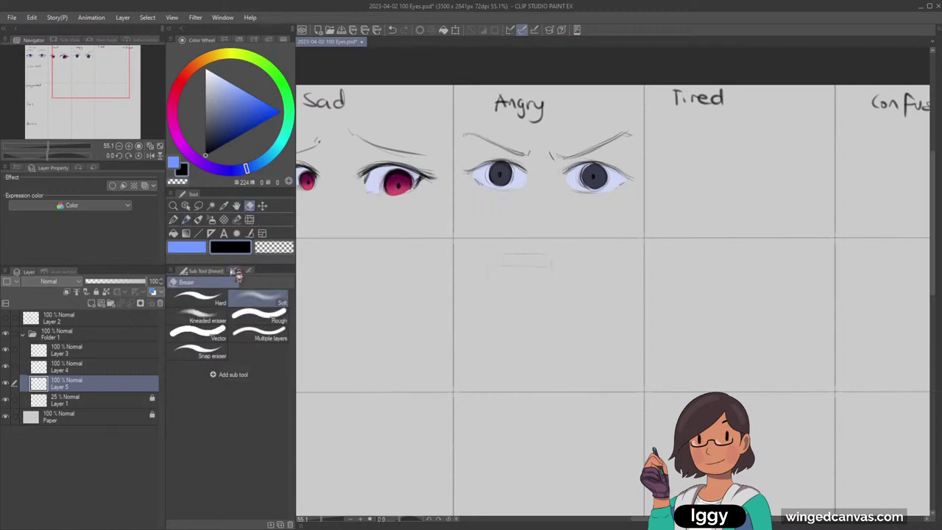
click(209, 298)
key(bracketright)
key(bracketright)
key(bracketright)
key(bracketright)
key(bracketright)
key(bracketright)
key(bracketright)
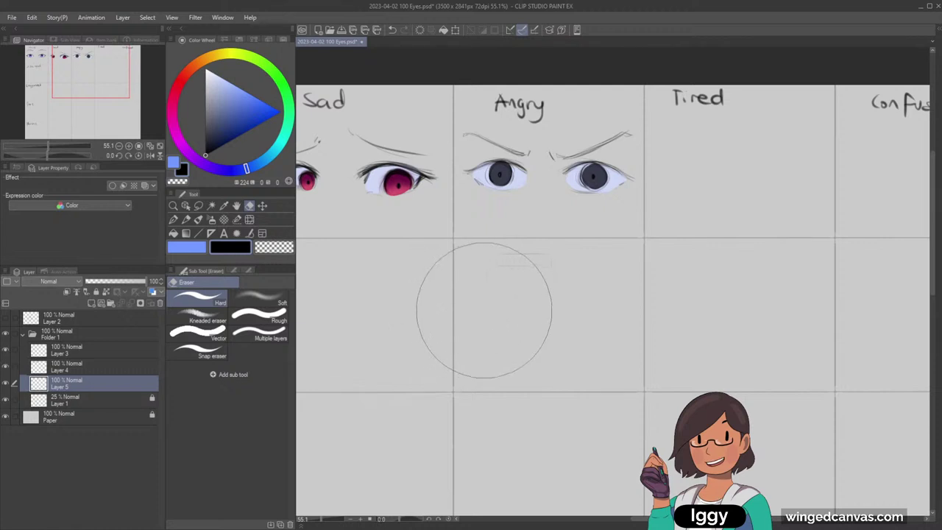
Erase the stray marks in the cell below the Angry eyes on Layer 5 with the Hard eraser.
key(bracketleft)
key(bracketleft)
key(bracketleft)
drag(558, 296, 430, 273)
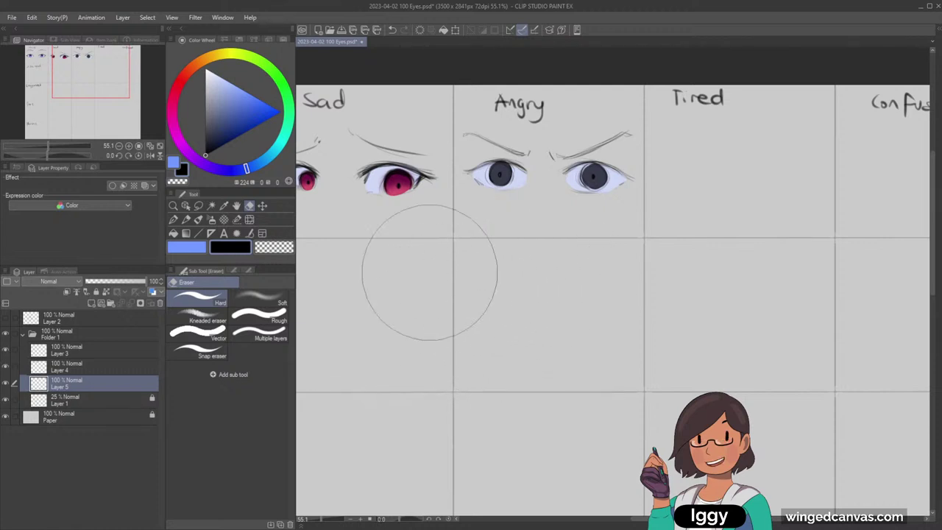
Lock the transparent pixels of Layer 5 and lasso-select both irises of the Angry eyes.
click(173, 206)
click(607, 125)
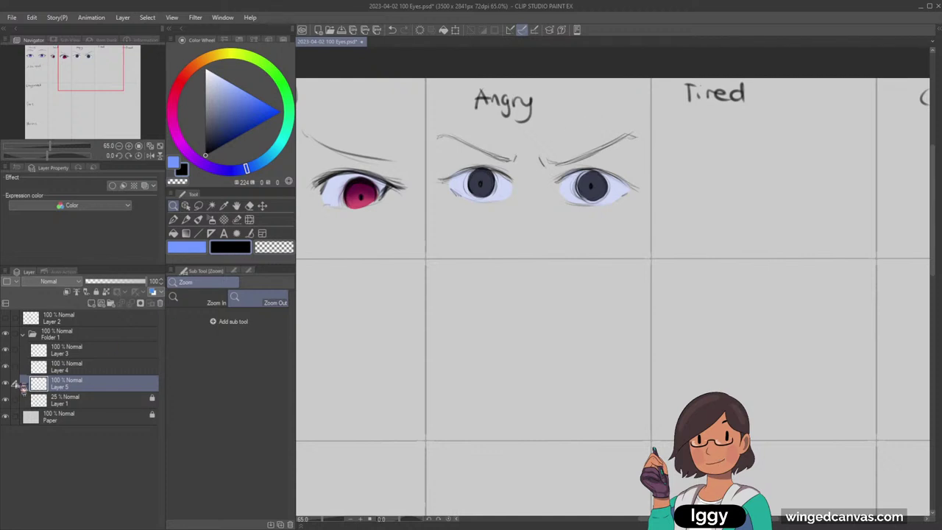
click(6, 384)
click(6, 384)
click(198, 206)
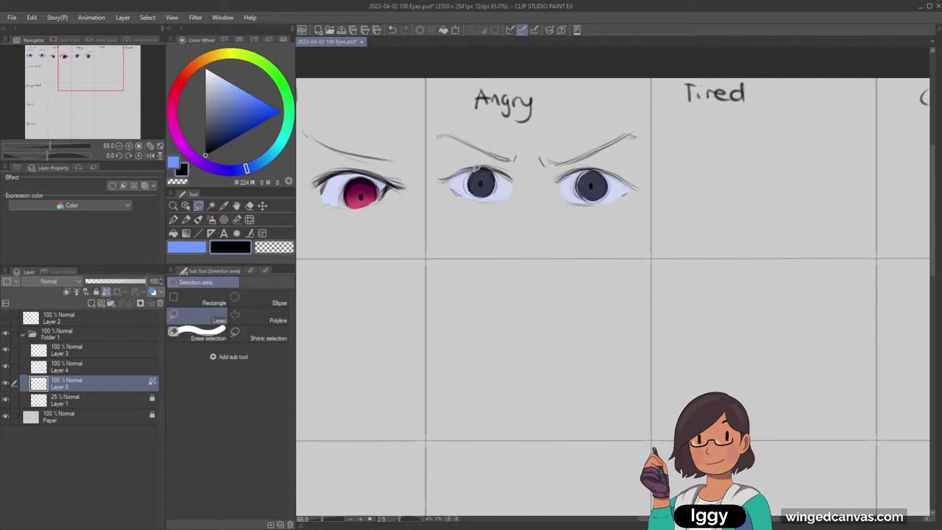
drag(471, 187, 475, 173)
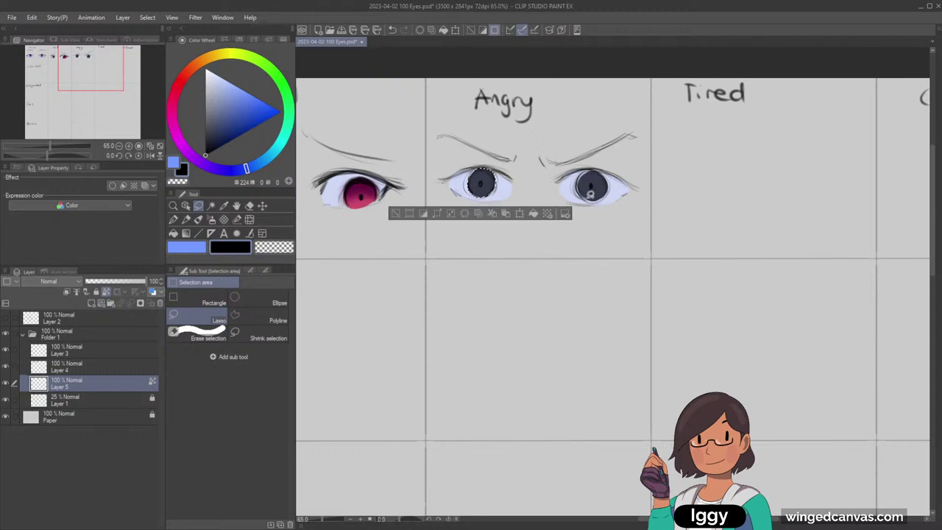
mouse_move(591, 196)
mouse_down()
mouse_move(581, 172)
mouse_move(600, 170)
mouse_move(584, 197)
mouse_up()
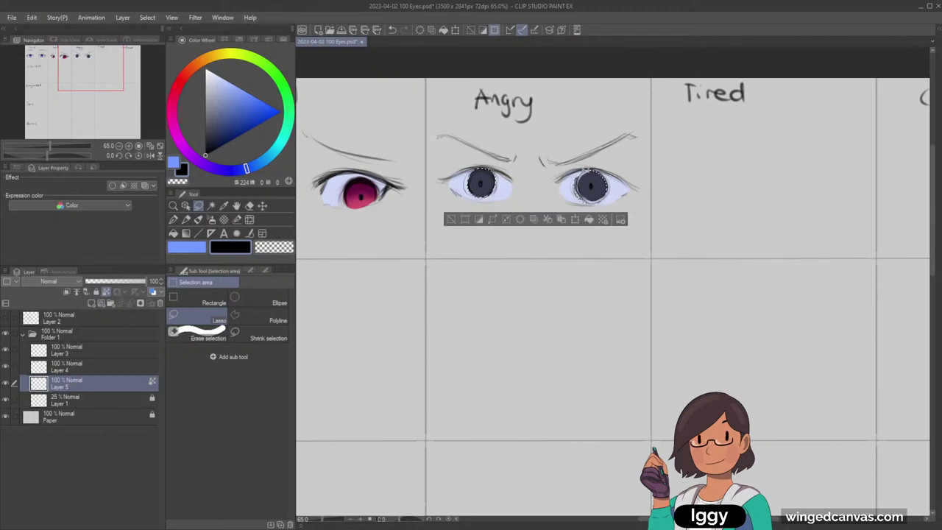
Airbrush a soft pale-blue glow over both selected irises with the Soft airbrush, and clear the selection.
right_click(484, 196)
key(b)
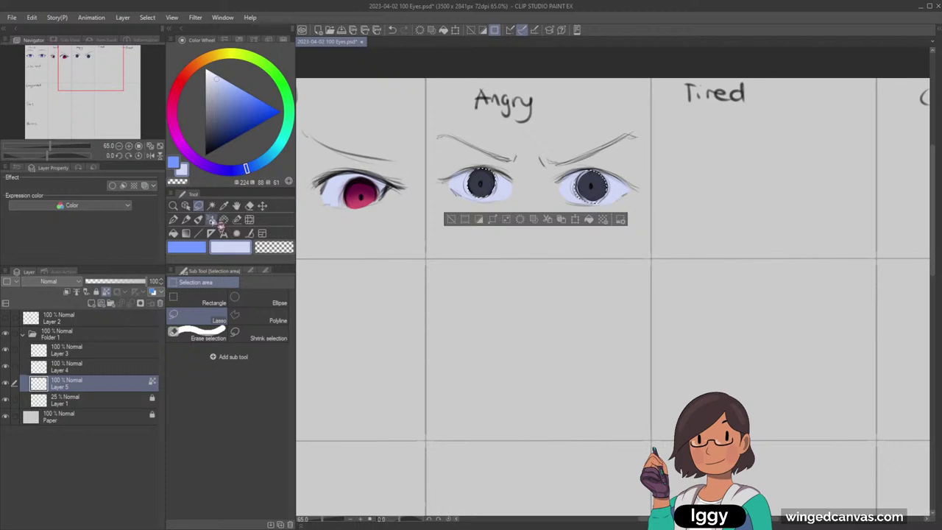
drag(584, 196, 591, 194)
click(450, 219)
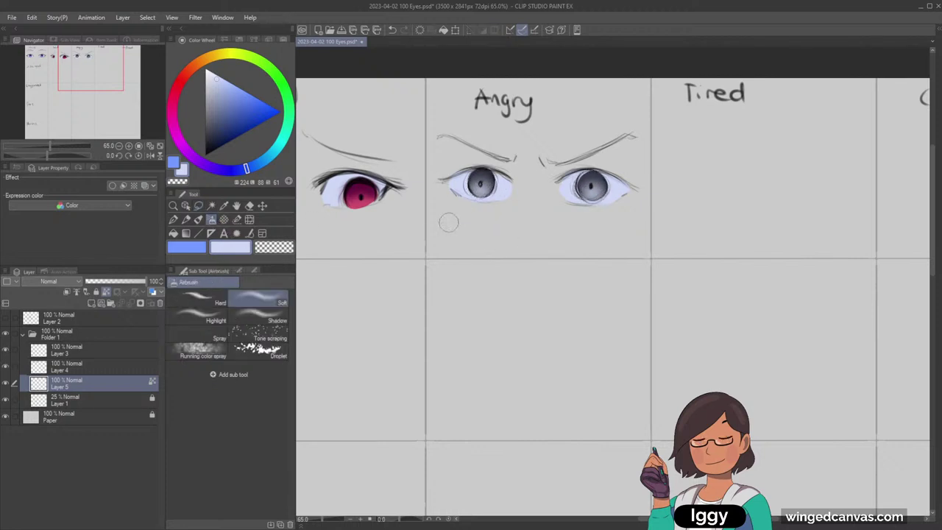
Paint a dark blue-grey shadow across the upper part of both Angry irises with the Turnip pen.
click(173, 206)
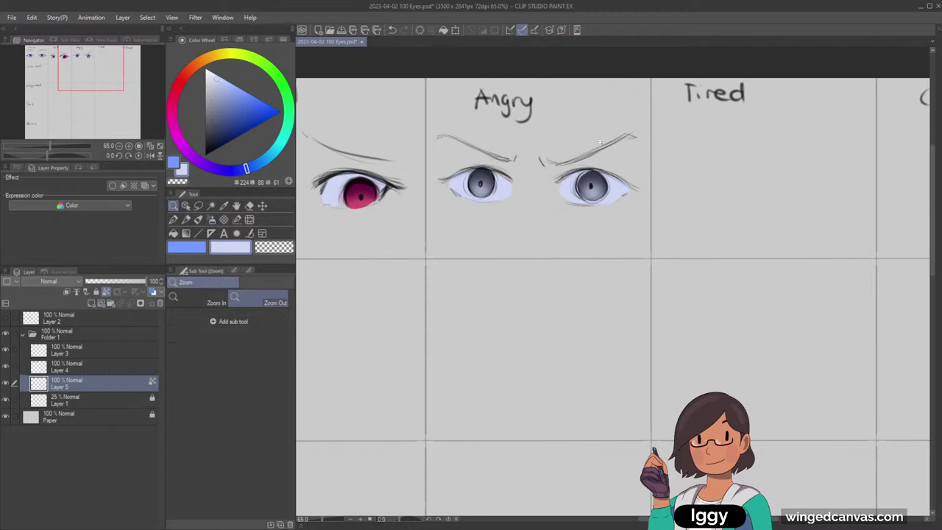
click(467, 184)
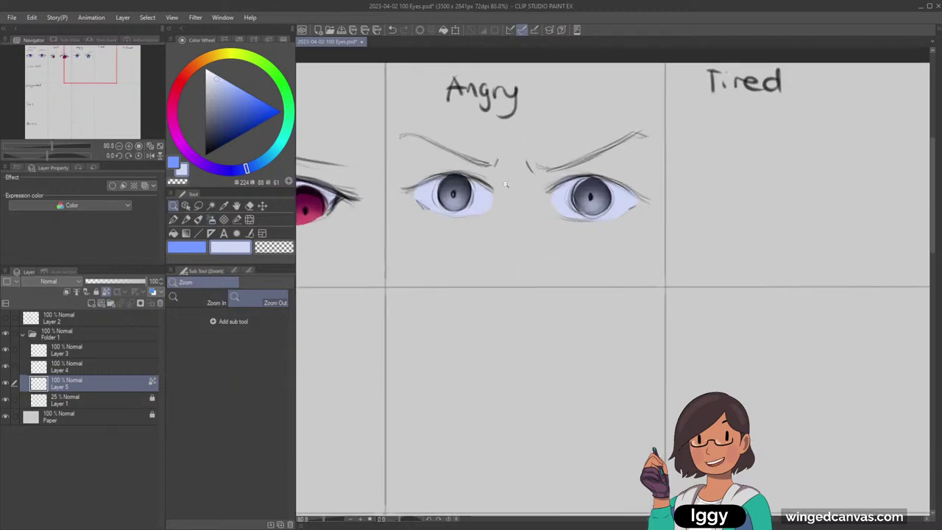
click(213, 133)
click(174, 219)
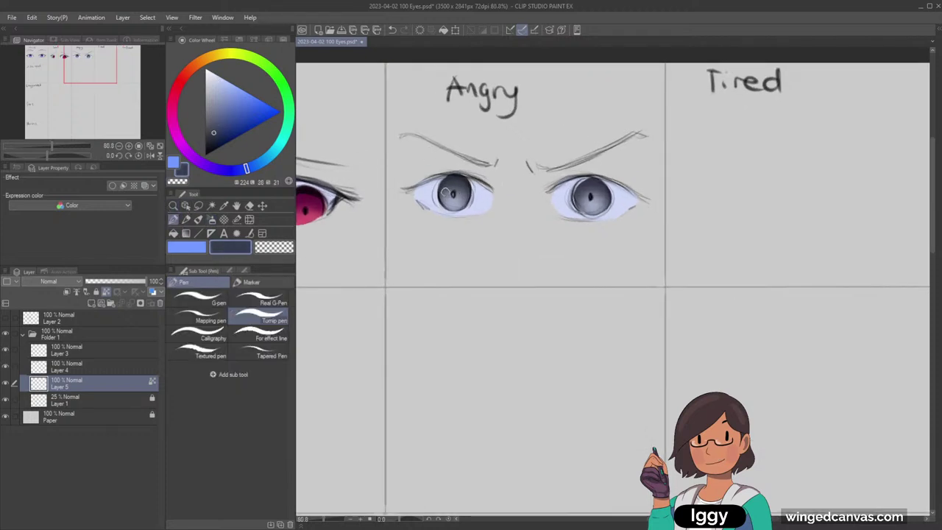
drag(443, 196, 446, 203)
key(ctrl+z)
key(ctrl+z)
key(ctrl+z)
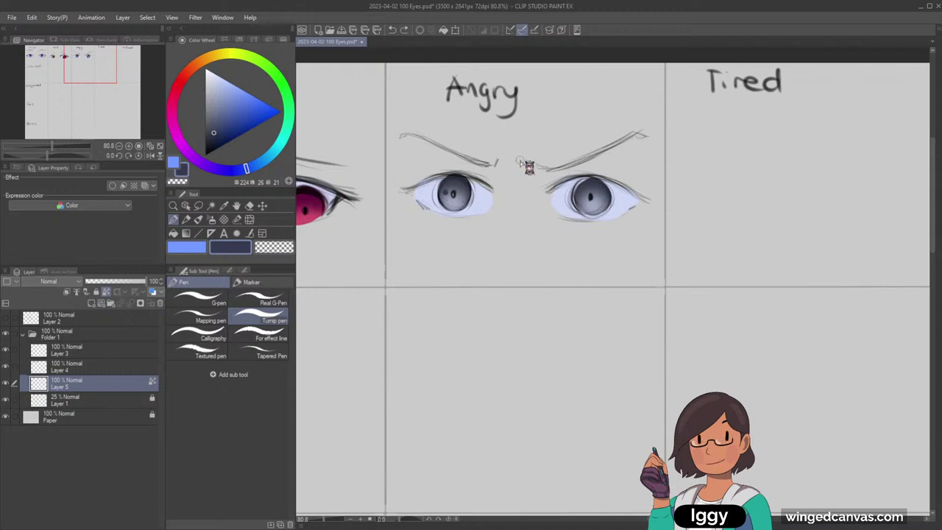
key(ctrl+z)
key(ctrl+z)
key(ctrl+y)
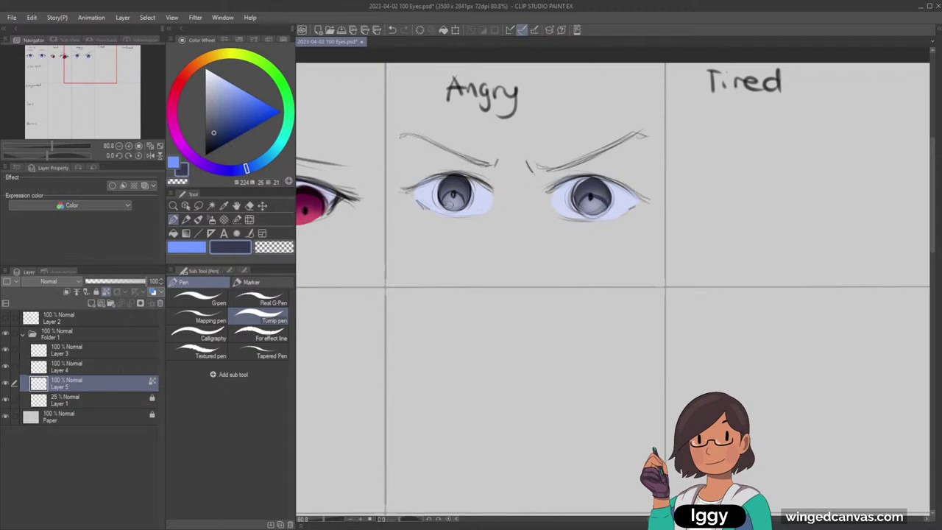
Paint a dark rounded spot at the bottom of both Angry irises using tones sampled from the iris.
alt+click(462, 187)
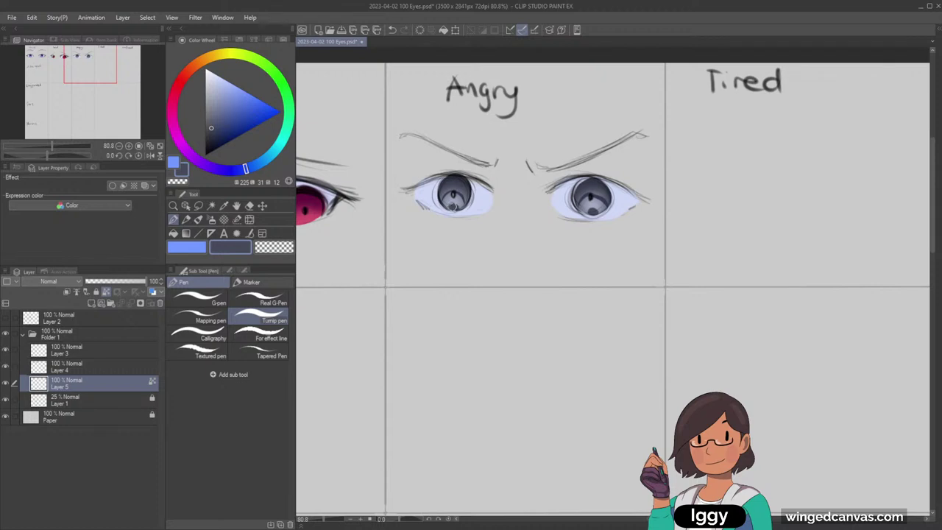
alt+click(455, 202)
click(199, 207)
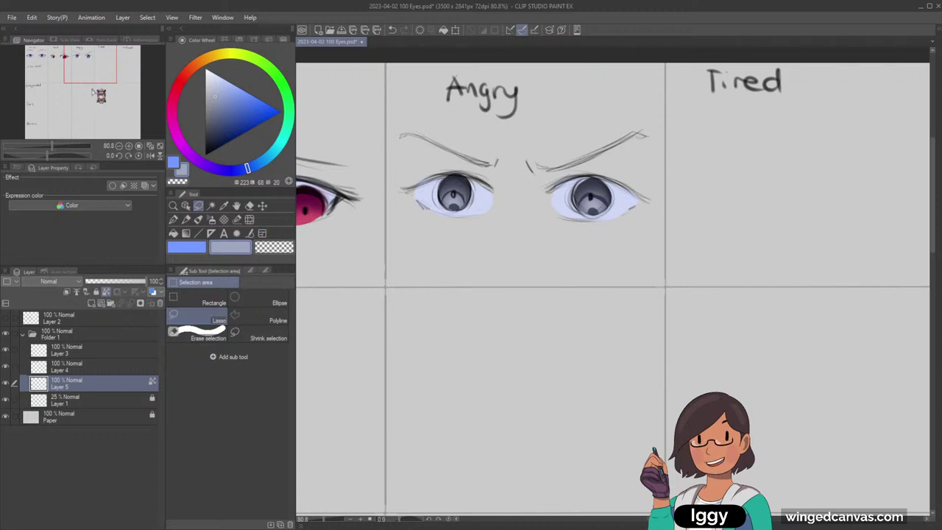
Examine the shaded Angry eyes from closer and farther away, next to the neighbouring eyes.
click(100, 66)
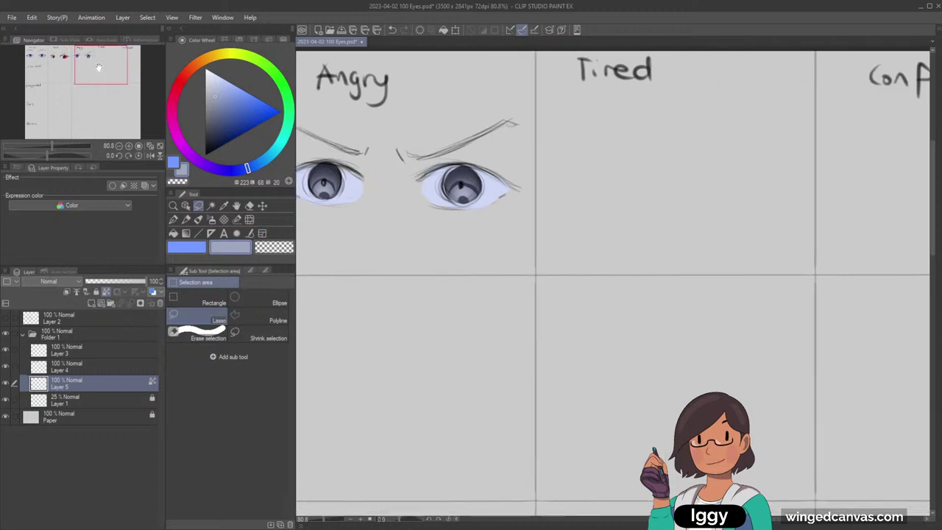
click(173, 205)
alt+click(433, 223)
alt+click(437, 216)
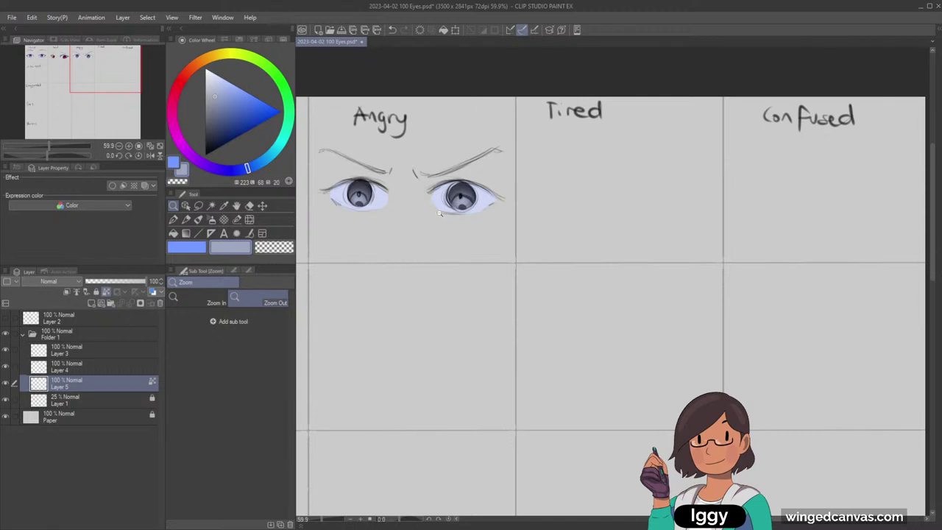
drag(383, 196, 415, 246)
alt+click(415, 246)
click(396, 232)
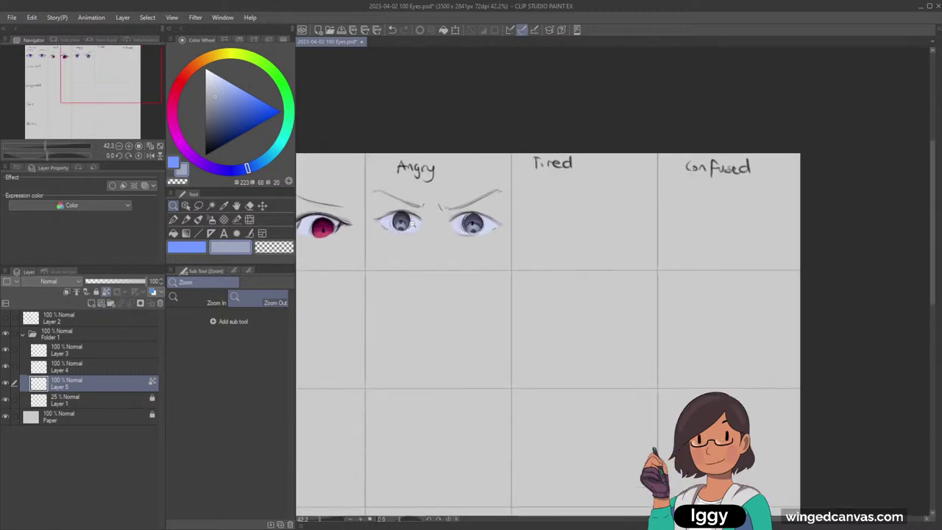
click(399, 223)
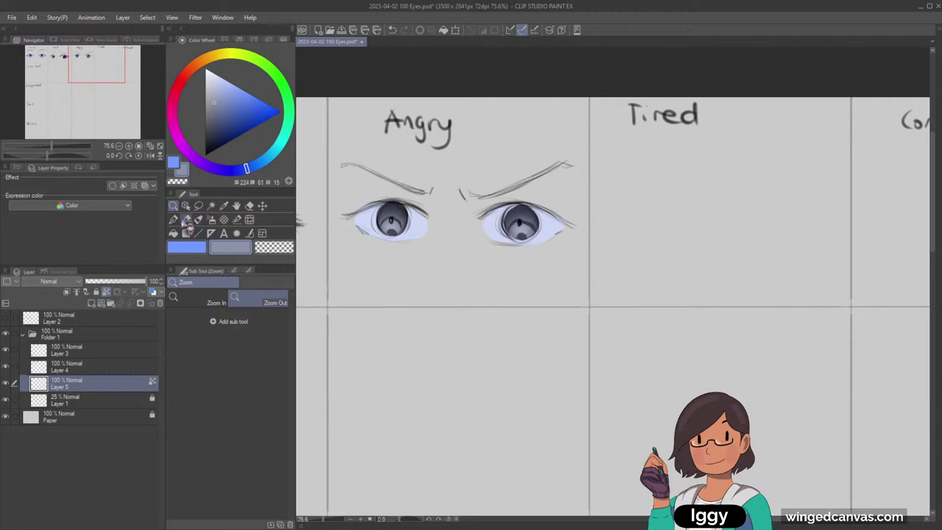
Darken the pupils of both Angry eyes with dark blue-grey tones sampled from the irises, using the Turnip pen.
key(p)
alt+click(392, 219)
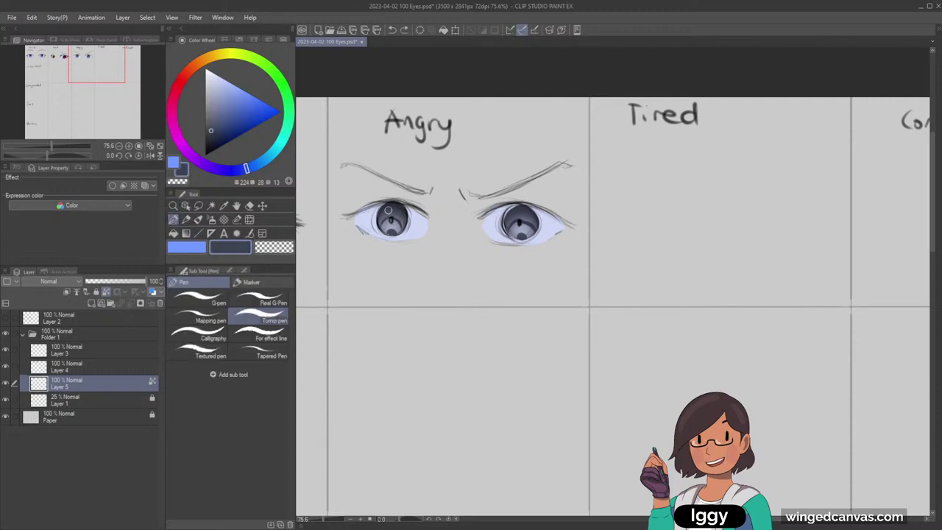
alt+click(400, 204)
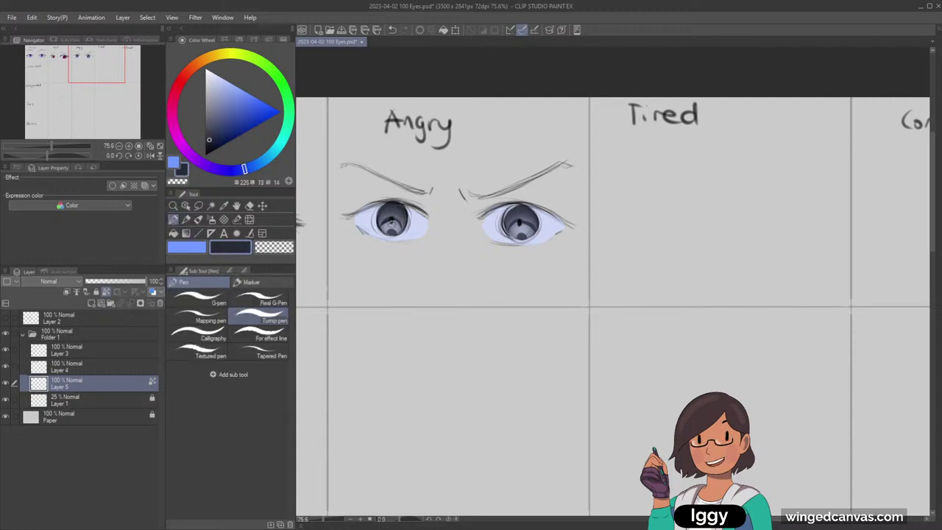
drag(519, 222, 532, 231)
Merge Layer 4 with Layer 5 and touch up the Angry pupils with a grey sampled from the iris.
click(15, 369)
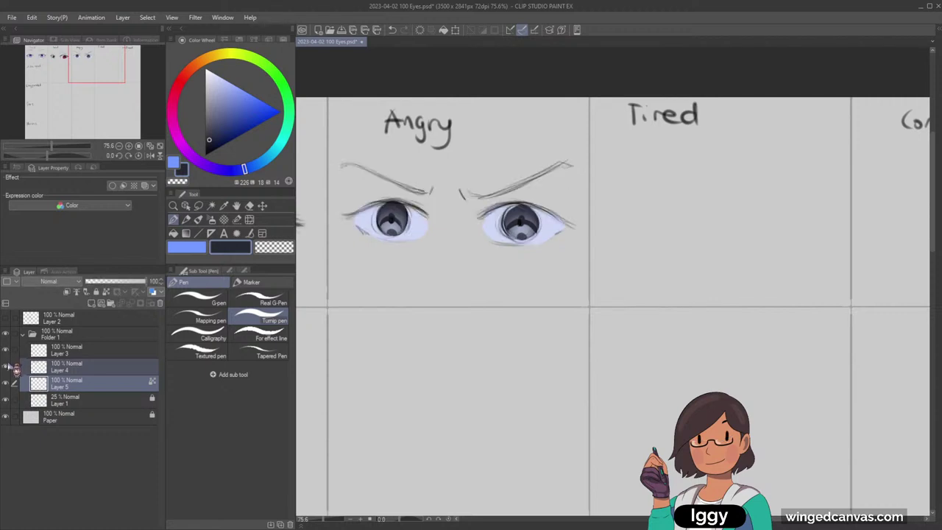
key(ctrl+shift+e)
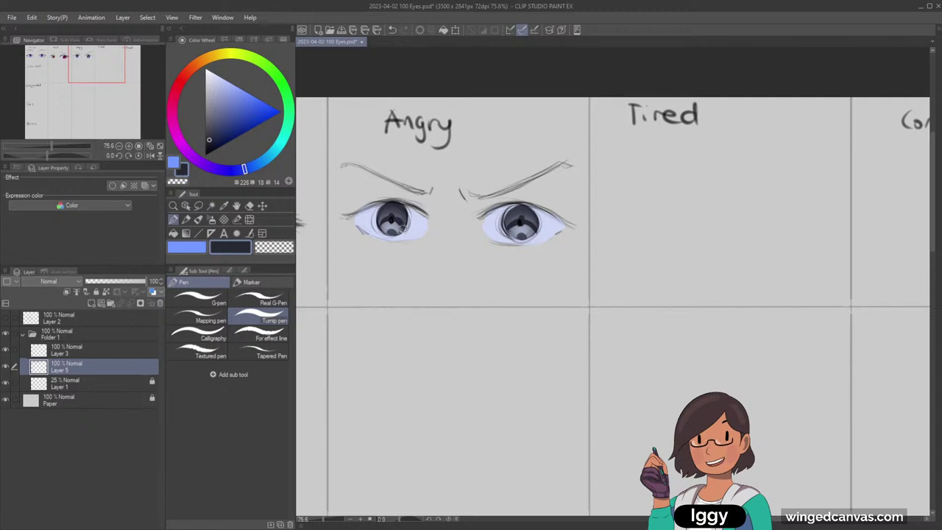
key(ctrl+z)
alt+click(518, 221)
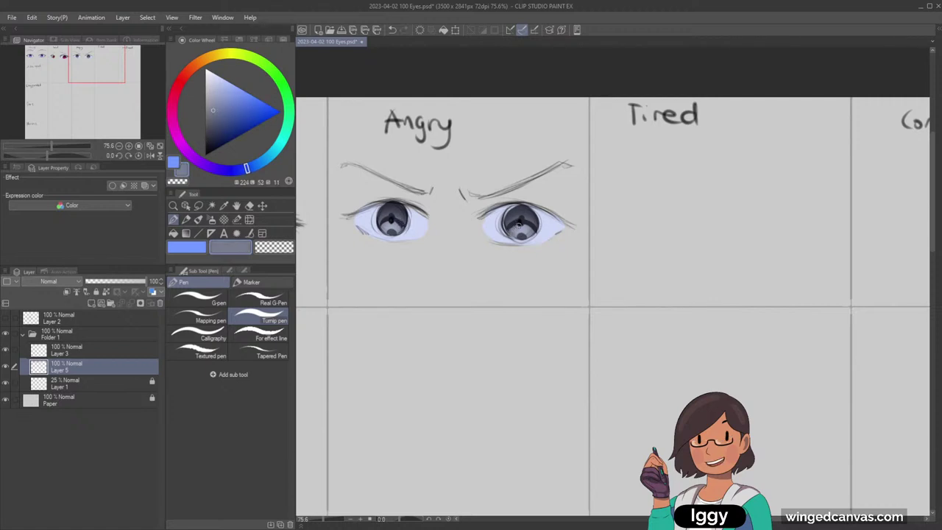
Thicken the upper lash lines and the lower outer corners of both Angry eyes in black with the Lighter pencil.
mouse_move(94, 71)
mouse_down()
mouse_move(55, 72)
mouse_move(99, 61)
mouse_up()
click(206, 156)
click(186, 220)
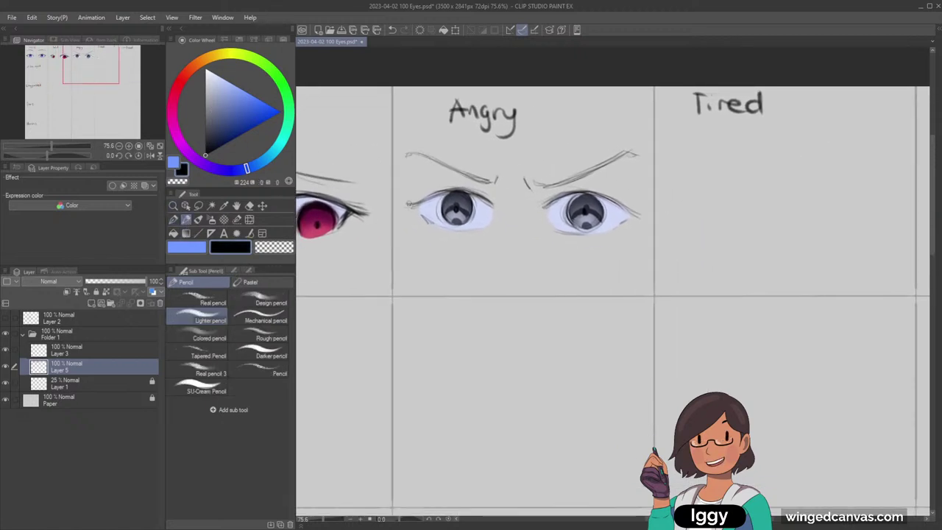
mouse_move(408, 203)
mouse_down()
mouse_move(458, 191)
mouse_move(423, 200)
mouse_move(496, 208)
mouse_move(465, 194)
mouse_up()
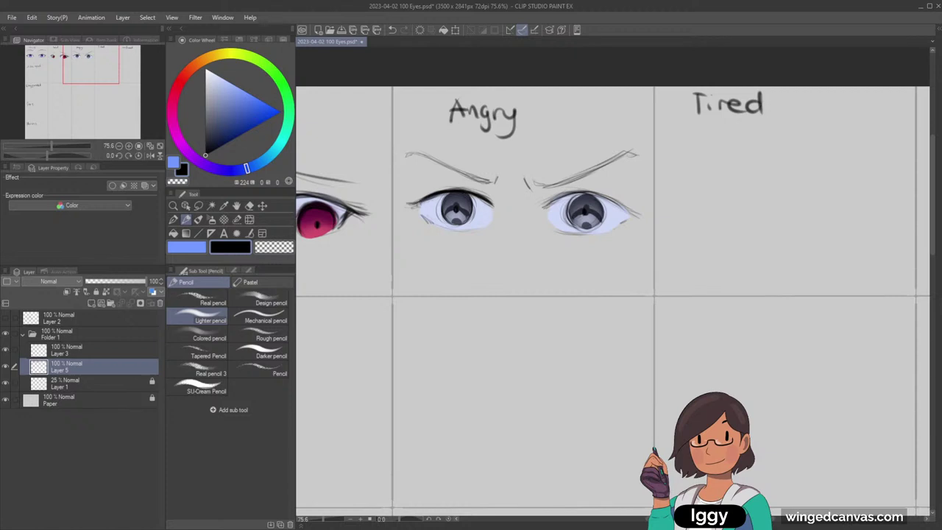
mouse_move(546, 205)
mouse_down()
mouse_move(591, 192)
mouse_move(571, 194)
mouse_move(635, 215)
mouse_up()
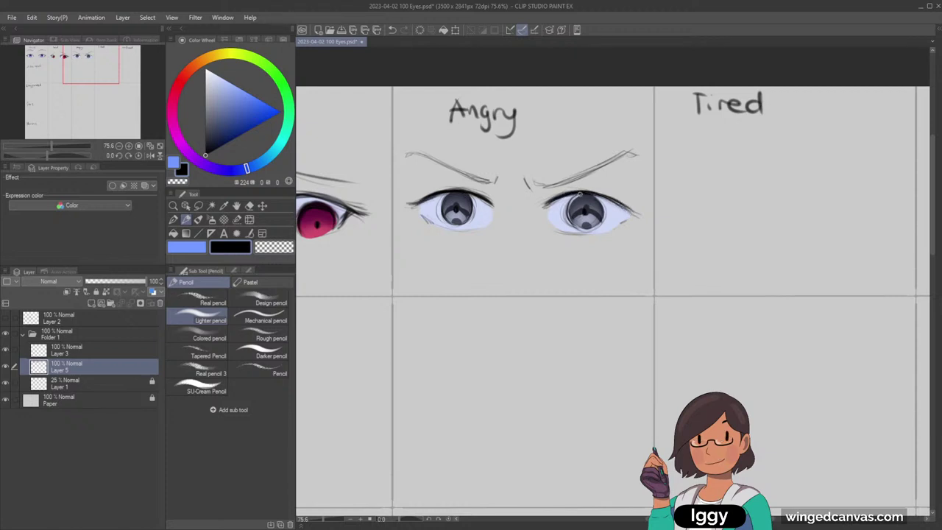
drag(591, 194, 646, 214)
key(ctrl+z)
mouse_move(416, 221)
mouse_down()
mouse_move(432, 213)
mouse_move(433, 224)
mouse_up()
Paint light blue-grey patches around the pupils of both Angry eyes with the Turnip pen.
alt+click(458, 210)
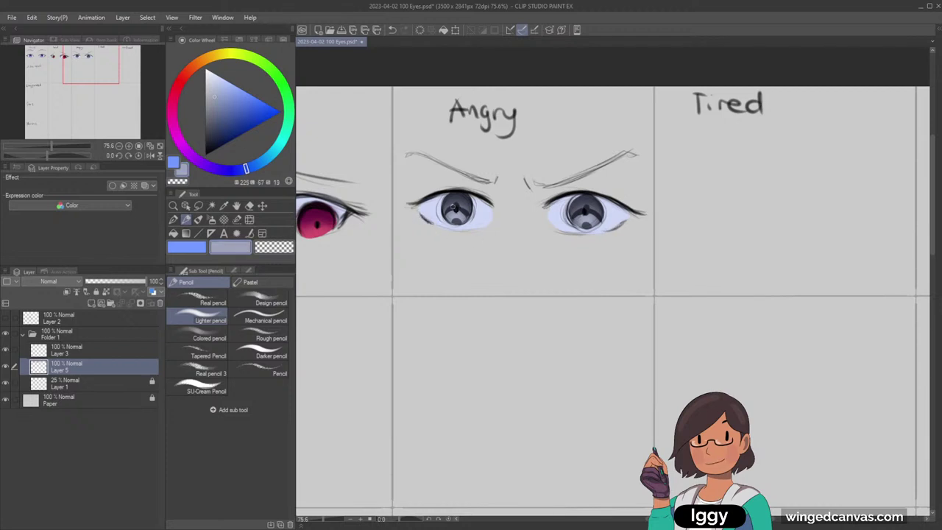
key(p)
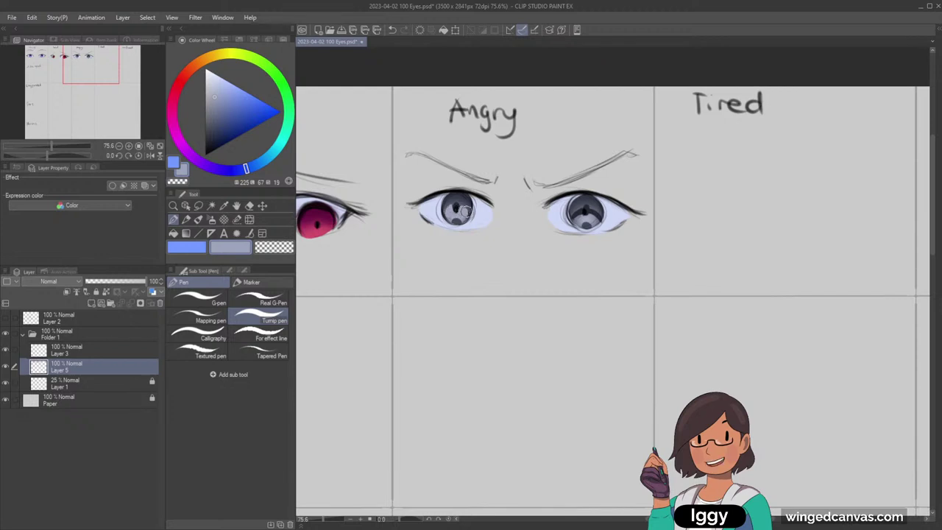
mouse_move(570, 221)
mouse_down()
mouse_move(580, 206)
mouse_move(604, 222)
mouse_up()
Shade the left Angry eye with a sampled dark blue-grey using the Smooth watercolor brush.
alt+click(451, 200)
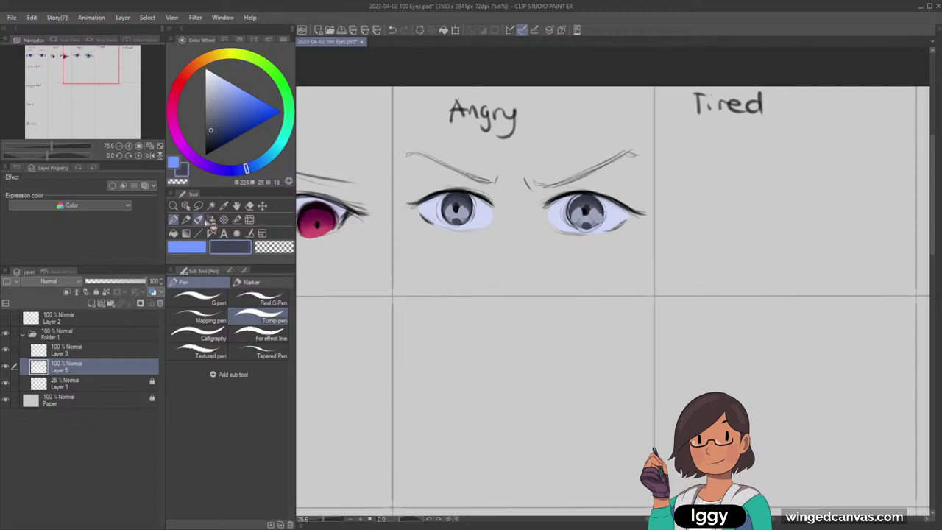
click(199, 220)
click(199, 376)
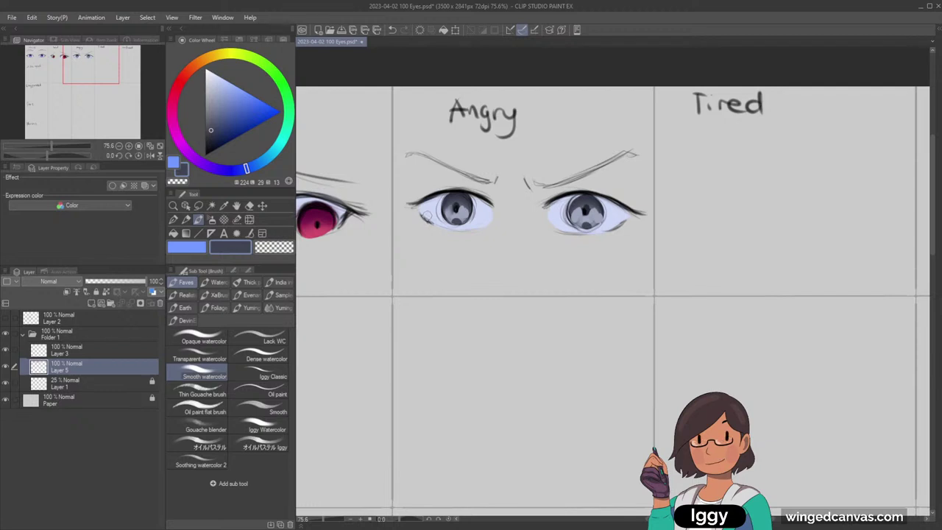
mouse_move(427, 215)
mouse_down()
mouse_move(434, 224)
mouse_move(444, 210)
mouse_up()
Lasso-select both Angry irises and cover them with a sampled dark blue-grey using the Soft airbrush.
click(198, 207)
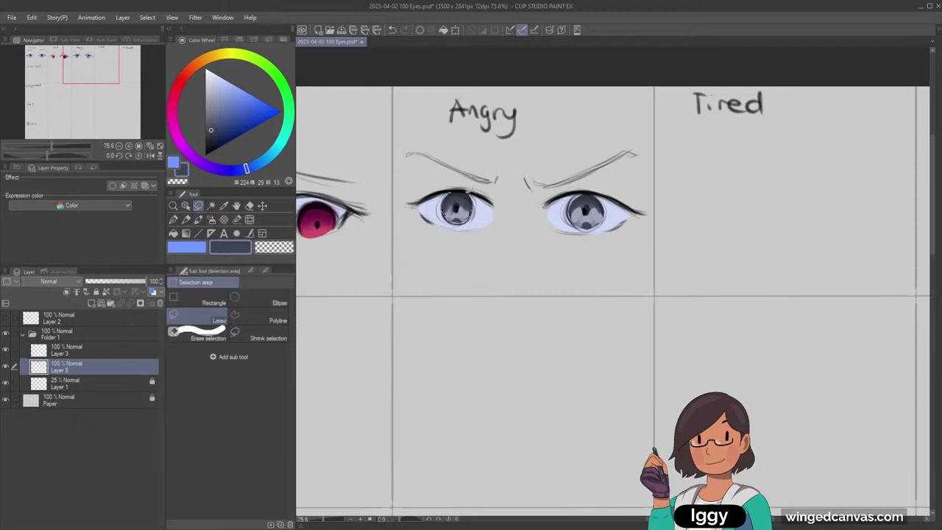
drag(456, 190, 457, 192)
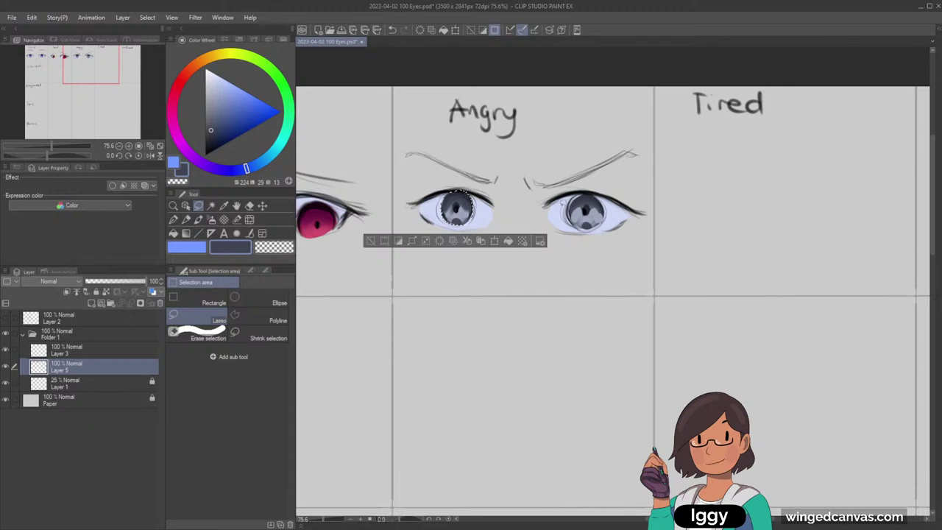
drag(598, 195, 587, 193)
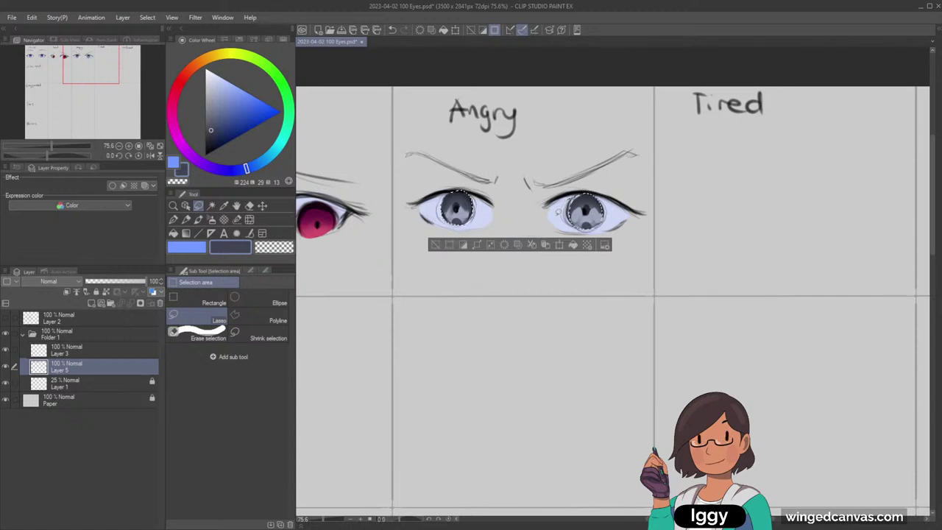
alt+click(459, 195)
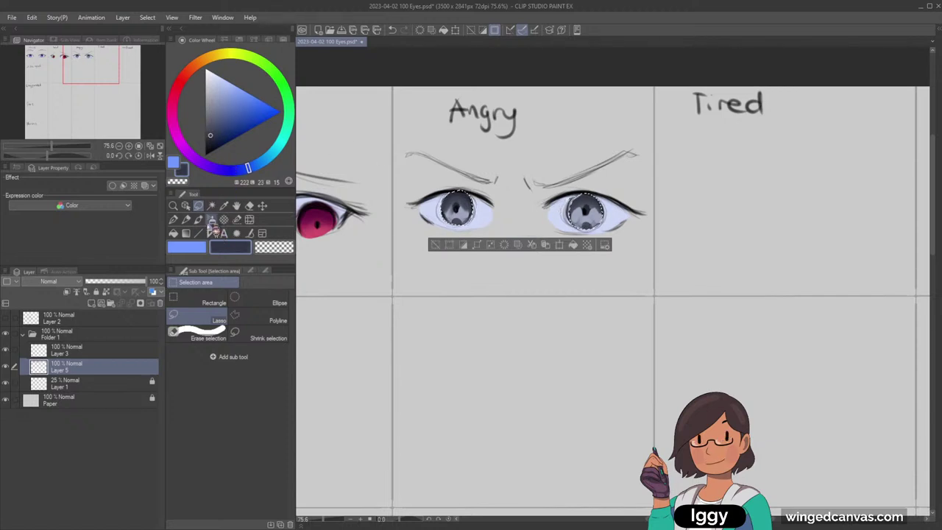
click(211, 220)
mouse_move(450, 208)
mouse_down()
mouse_move(478, 217)
mouse_move(500, 210)
mouse_up()
mouse_move(575, 206)
mouse_down()
mouse_move(620, 206)
mouse_move(625, 221)
mouse_move(561, 216)
mouse_up()
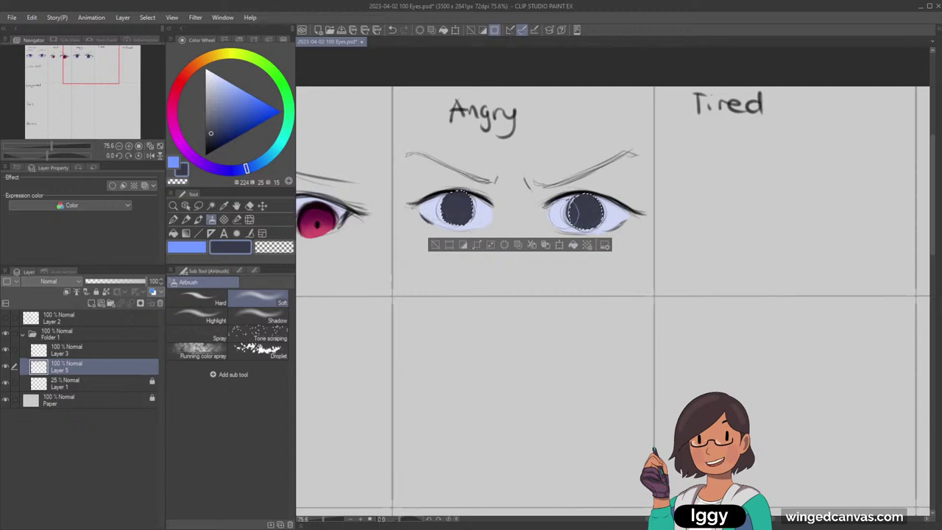
Lighten both selected Angry irises with a sampled pale blue using the Soft airbrush, and deepen their shading with a sampled dark blue-grey.
alt+click(432, 207)
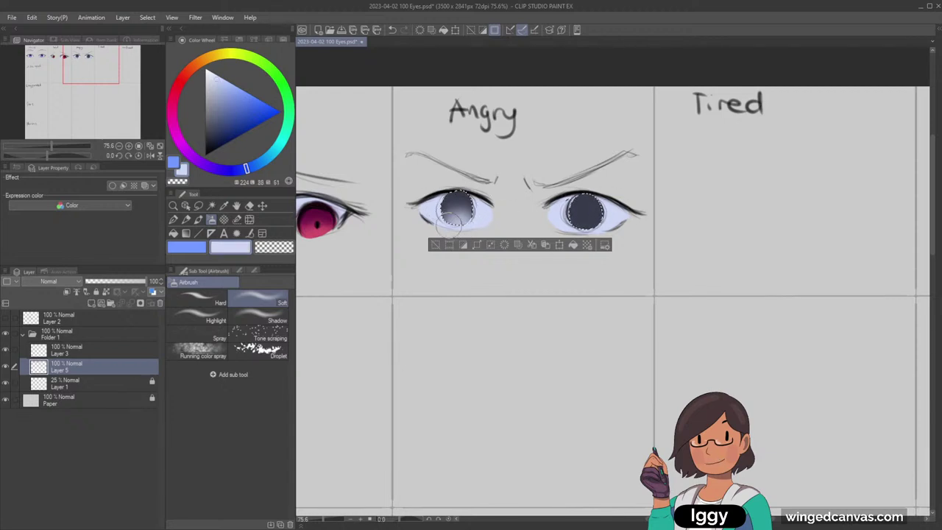
key(ctrl+z)
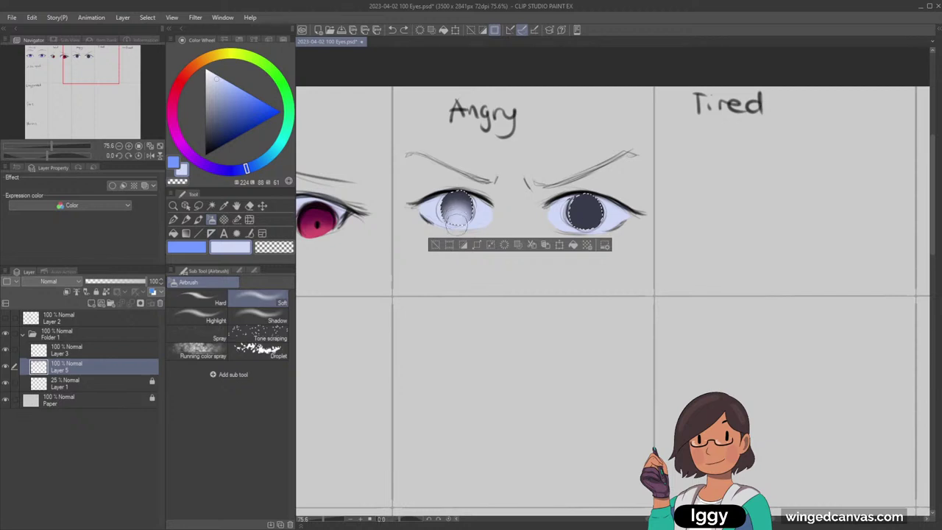
drag(585, 222, 589, 219)
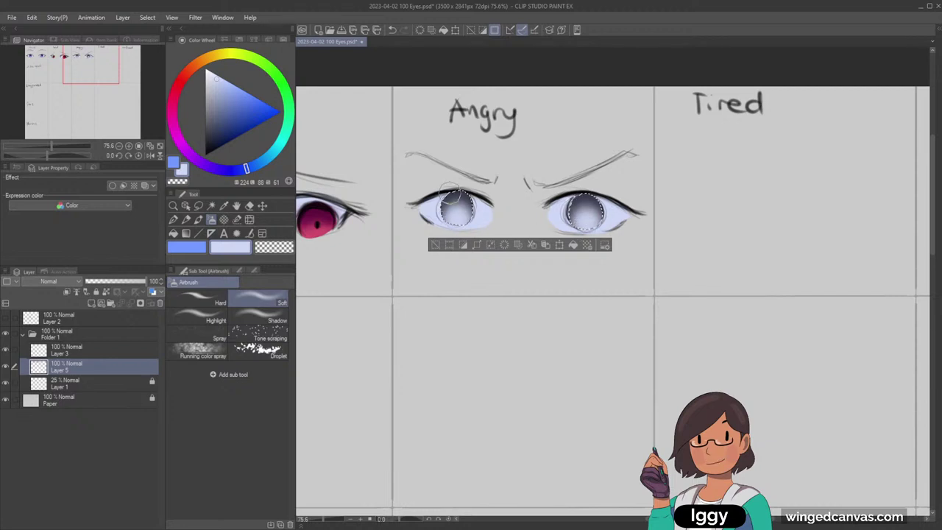
alt+click(456, 218)
key(bracketleft)
key(bracketleft)
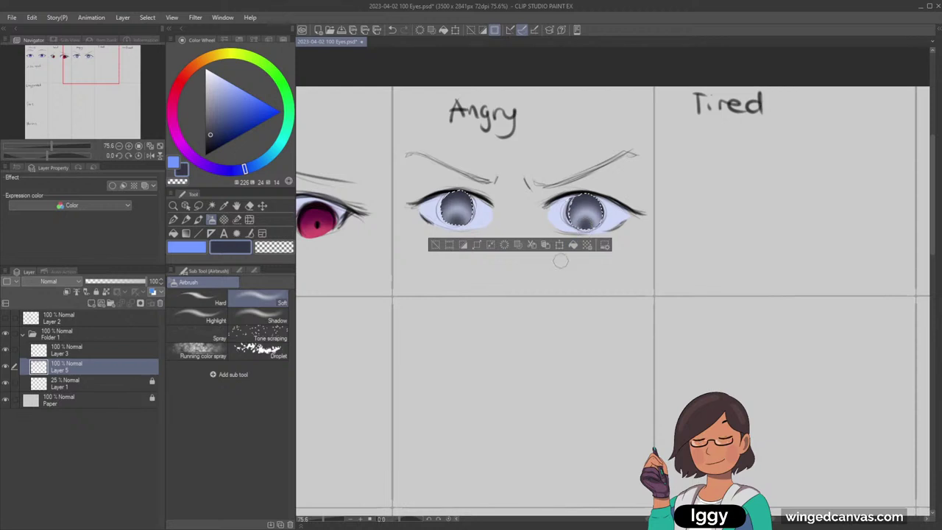
Draw near-black pupils in both Angry irises with the Turnip pen, shade the iris tops with the Soft airbrush, and deselect.
click(211, 150)
key(p)
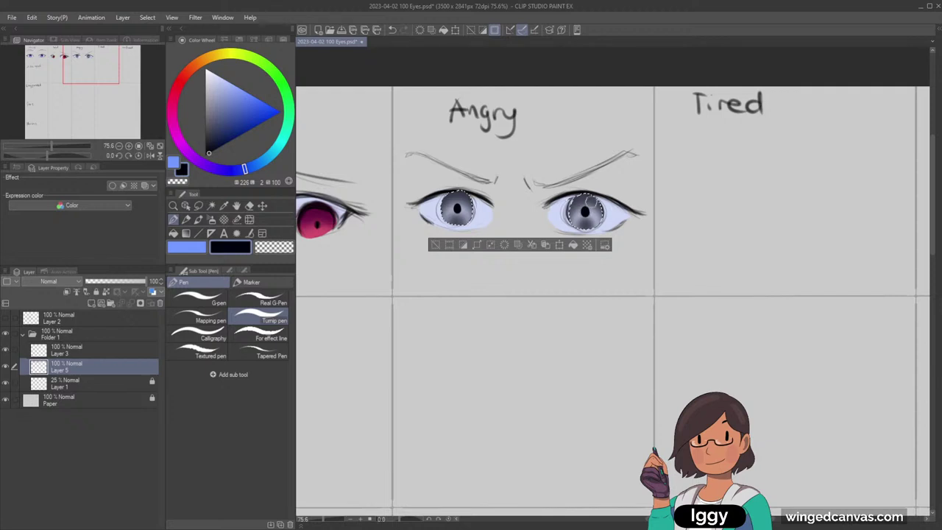
click(211, 219)
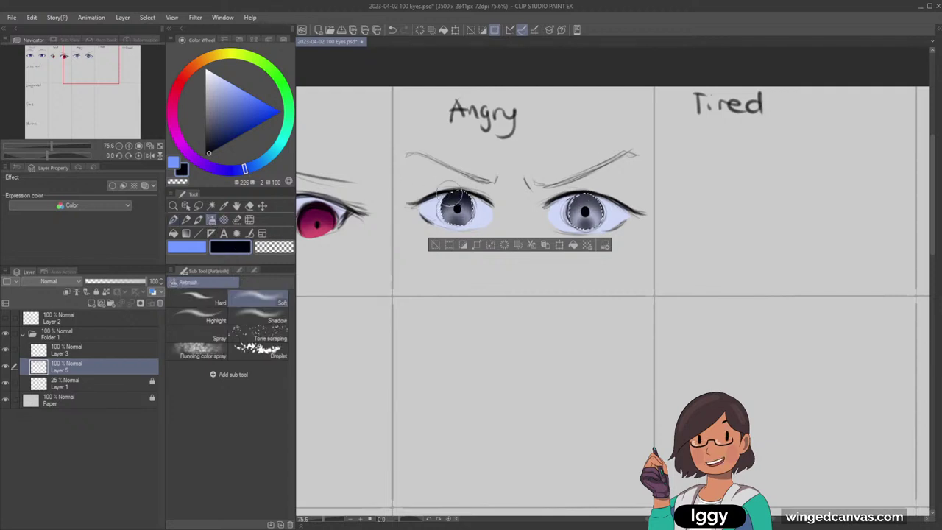
click(437, 245)
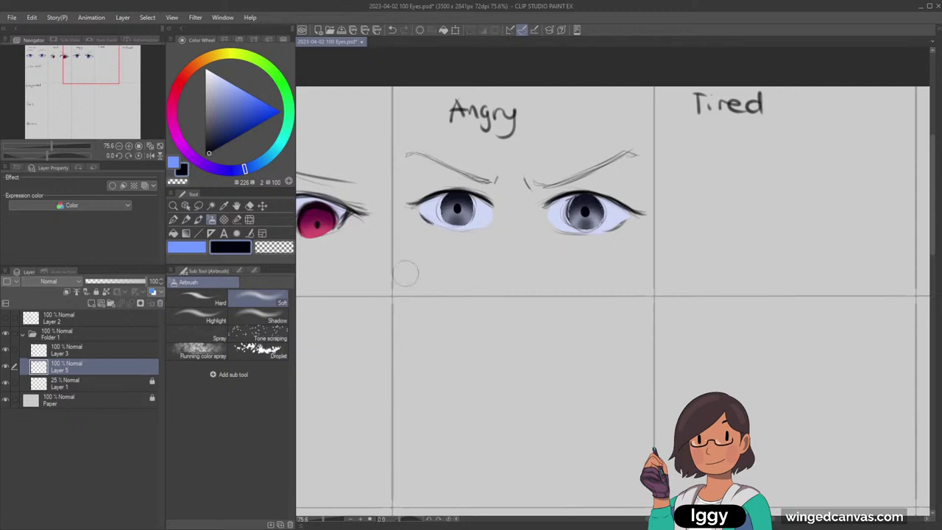
Add small pale blue highlights to both Angry irises with the Turnip pen.
click(175, 207)
drag(441, 255, 383, 255)
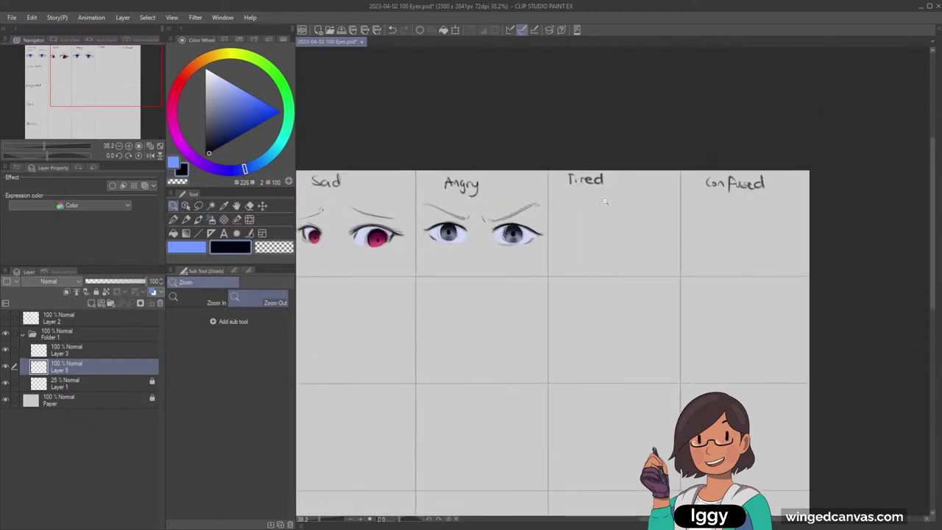
drag(514, 234, 552, 234)
right_click(506, 237)
click(173, 220)
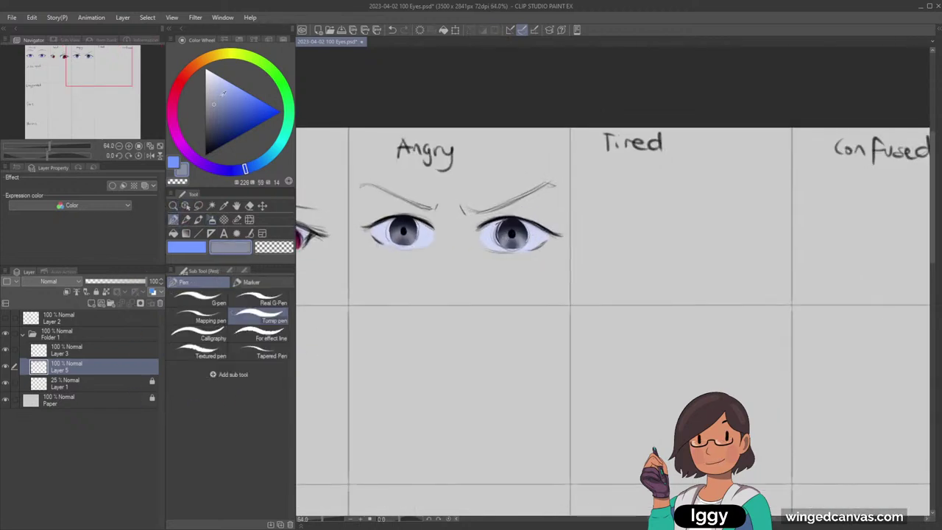
drag(223, 93, 230, 84)
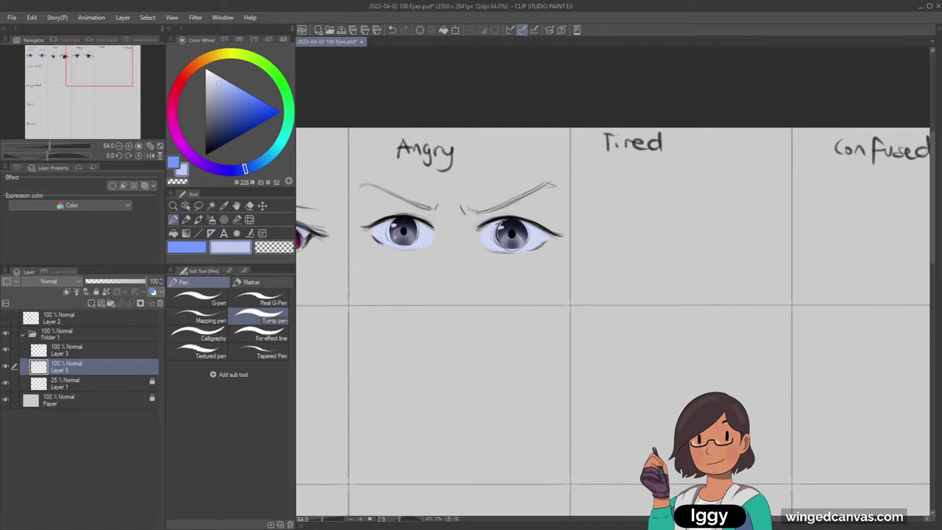
Thicken both Angry eyebrows in black with the Lighter pencil and save the file.
click(177, 208)
click(428, 268)
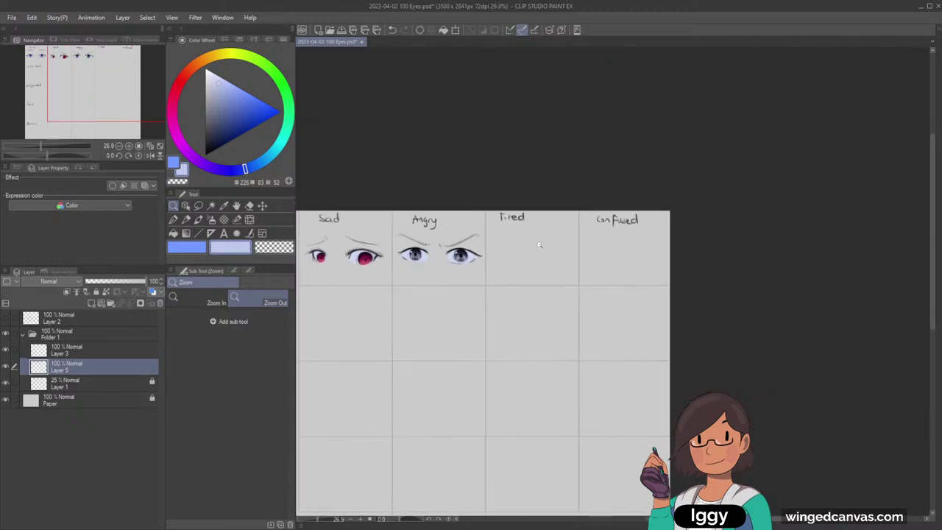
click(514, 260)
drag(489, 252, 526, 257)
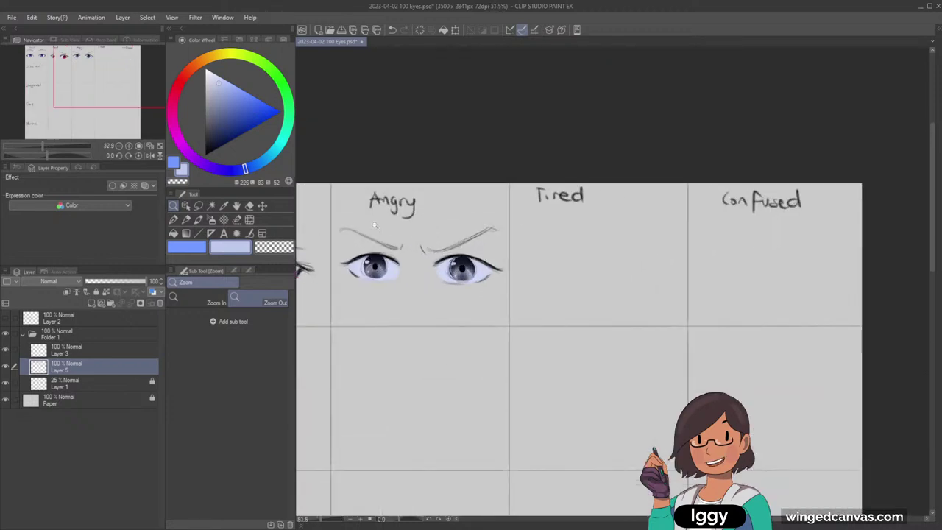
click(207, 155)
click(185, 219)
mouse_move(341, 229)
mouse_down()
mouse_move(398, 251)
mouse_move(493, 229)
mouse_up()
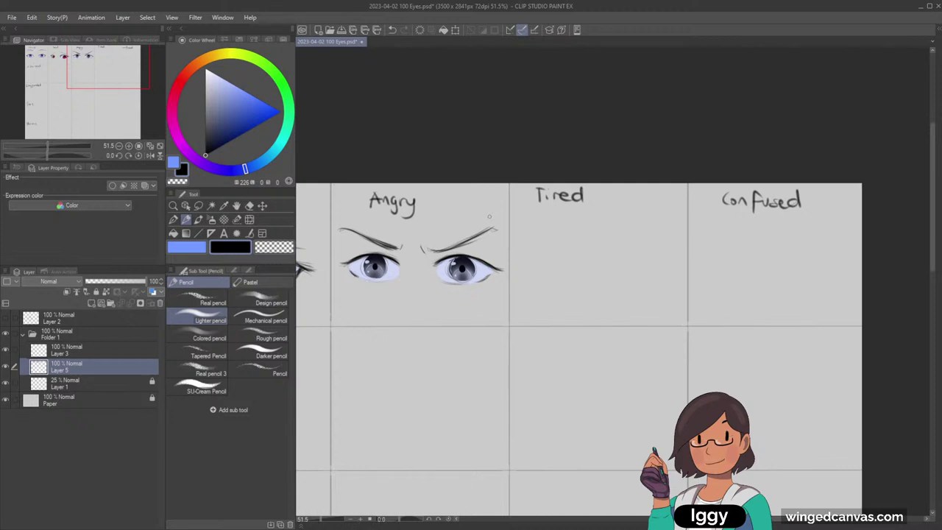
drag(103, 68, 124, 73)
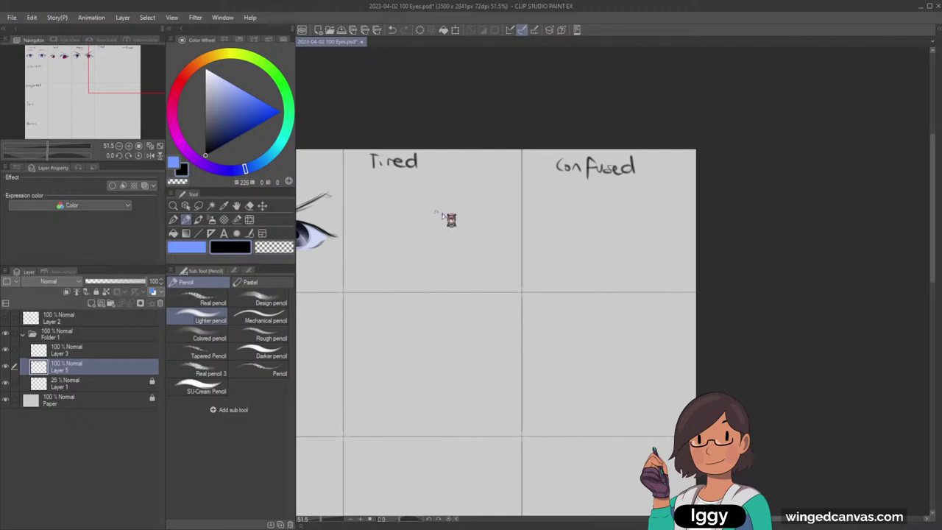
key(ctrl+s)
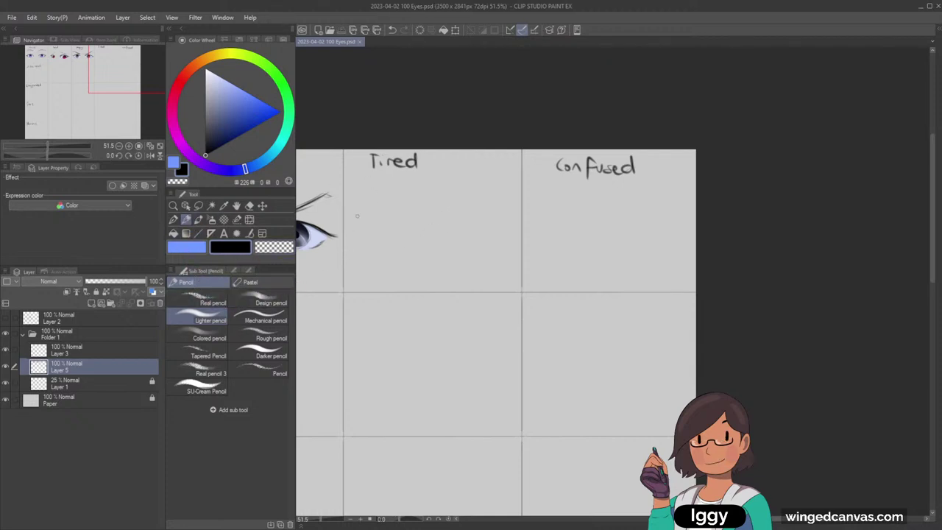
drag(357, 217, 389, 215)
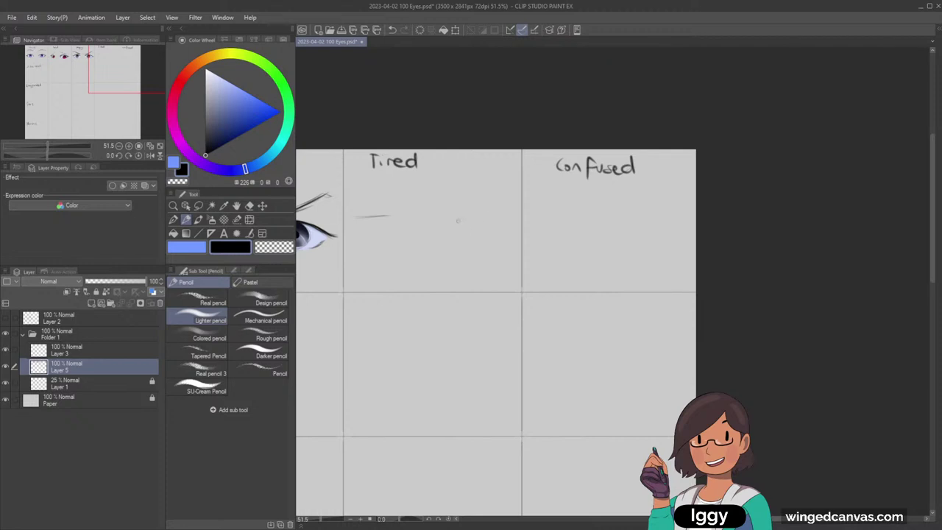
drag(485, 220, 442, 214)
drag(363, 189, 500, 190)
key(ctrl+z)
key(ctrl+z)
drag(453, 218, 494, 223)
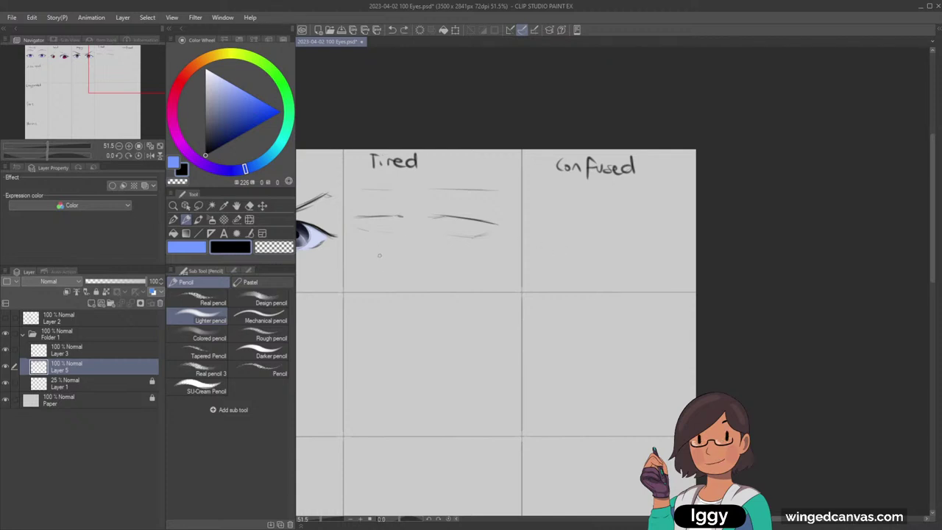
key(e)
key(bracketleft)
key(bracketleft)
key(bracketleft)
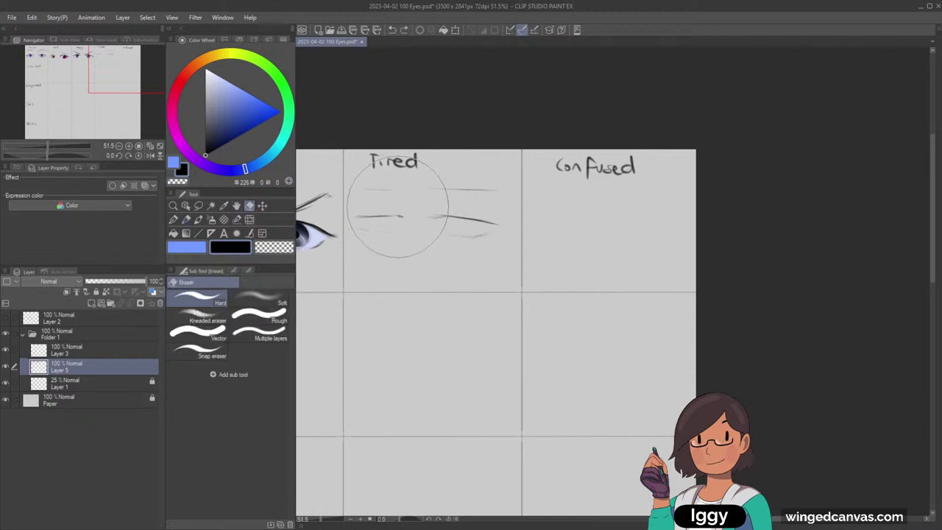
mouse_move(397, 184)
mouse_down()
mouse_move(380, 212)
mouse_move(372, 207)
mouse_move(375, 230)
mouse_move(421, 210)
mouse_move(511, 211)
mouse_up()
Sketch the drooping eyelid lines of both Tired eyes with the Lighter pencil and reposition the right eye's lines.
key(p)
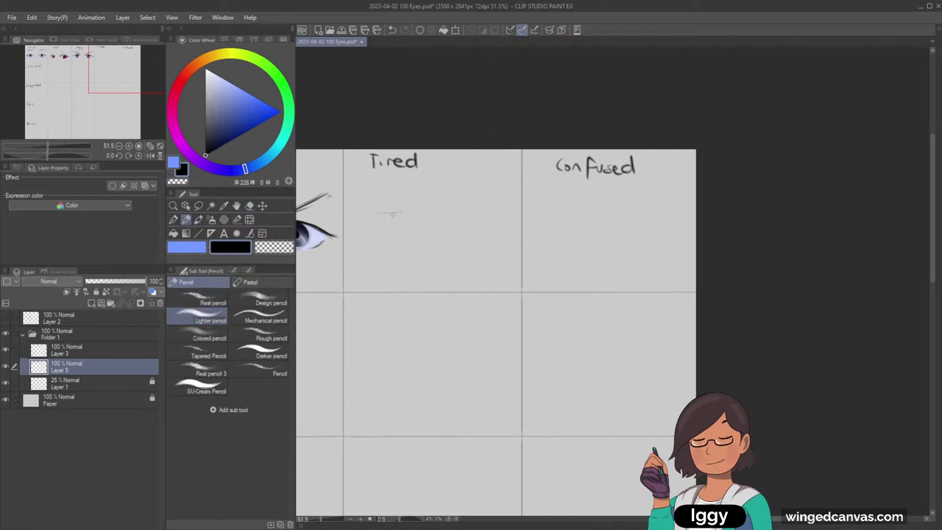
drag(386, 216, 410, 214)
mouse_move(451, 217)
mouse_down()
mouse_move(444, 219)
mouse_move(460, 206)
mouse_up()
key(ctrl+z)
key(m)
drag(433, 193, 452, 212)
click(264, 207)
click(363, 250)
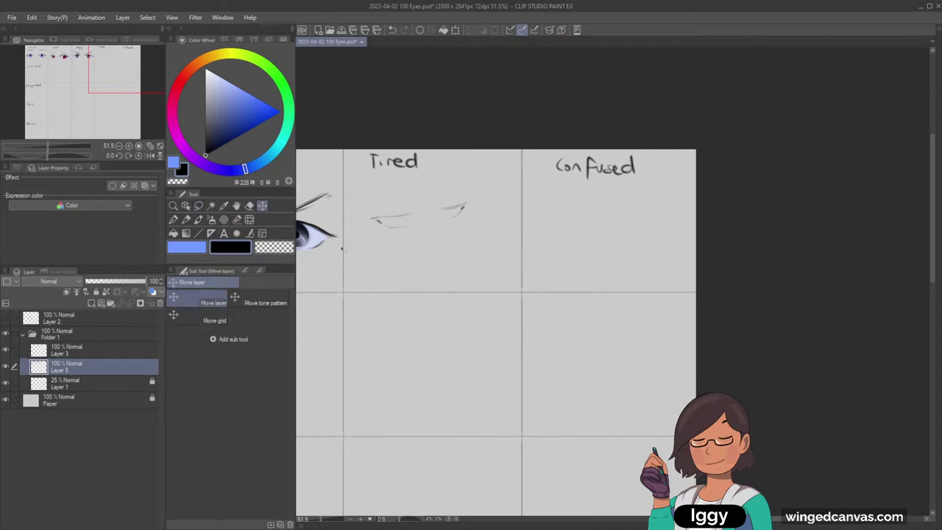
Lasso-select the Tired eye sketch, enlarge it and place it lower in its cell, and deselect.
click(199, 206)
mouse_move(416, 184)
mouse_down()
mouse_move(406, 261)
mouse_move(418, 184)
mouse_up()
key(ctrl+t)
mouse_move(494, 265)
mouse_down()
mouse_move(542, 300)
mouse_move(493, 277)
mouse_up()
click(417, 317)
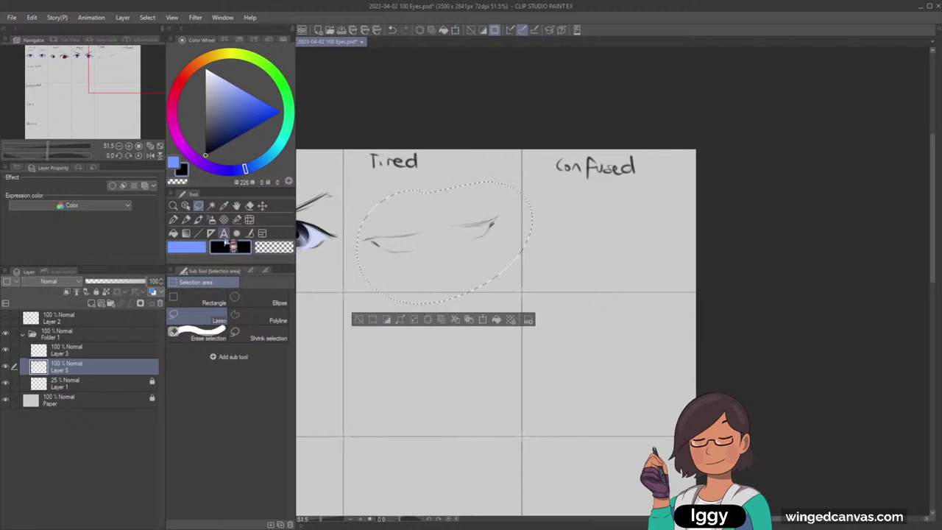
click(366, 321)
Sketch nearly straight eyebrows above both Tired eyes and darken the right upper lid with the Lighter pencil.
key(p)
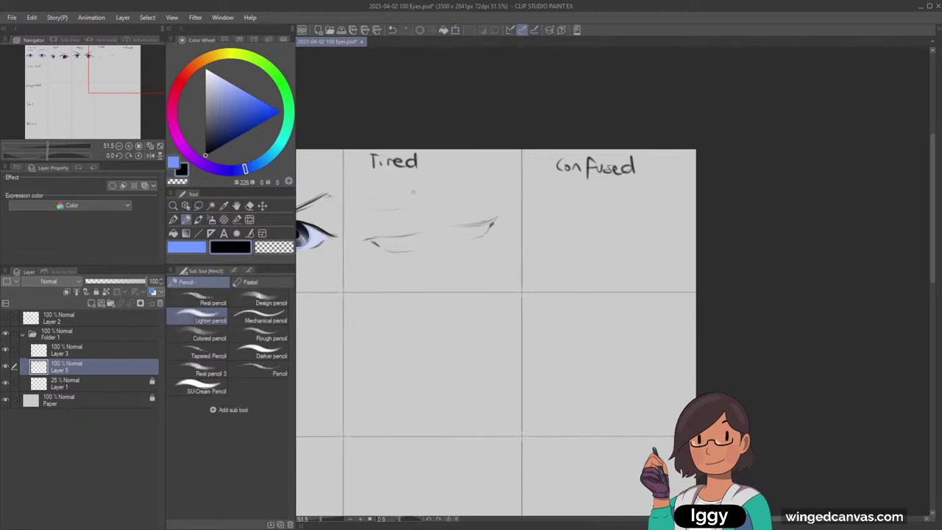
key(ctrl+z)
mouse_move(372, 214)
mouse_down()
mouse_move(419, 203)
mouse_move(372, 207)
mouse_move(492, 197)
mouse_up()
key(ctrl+z)
key(ctrl+z)
key(ctrl+z)
key(ctrl+z)
drag(377, 210, 415, 212)
drag(492, 194, 454, 205)
mouse_move(376, 238)
mouse_down()
mouse_move(364, 240)
mouse_move(495, 219)
mouse_move(486, 221)
mouse_move(496, 196)
mouse_move(500, 218)
mouse_up()
key(ctrl+z)
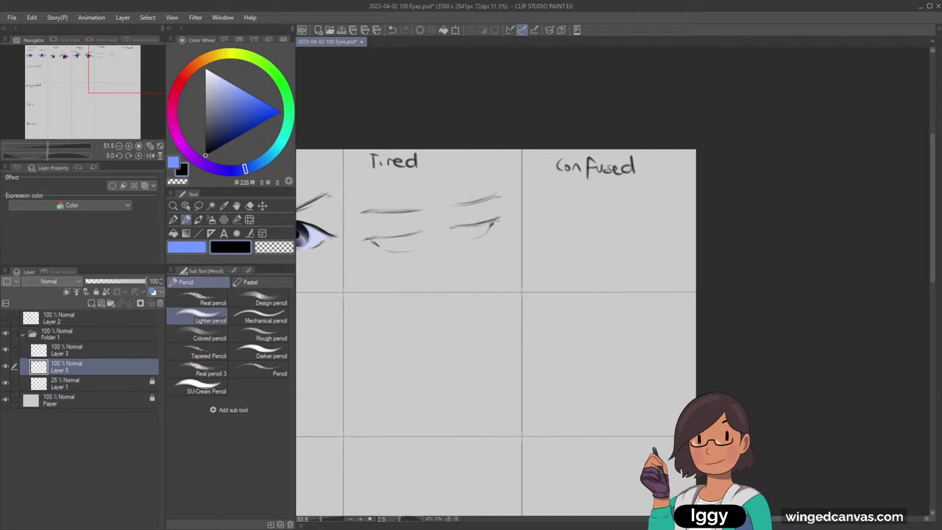
Strengthen the left Tired eye's upper lid and outline half-covered irises in both eyes with the Lighter pencil.
drag(363, 237, 418, 236)
key(ctrl+z)
drag(390, 240, 393, 251)
key(ctrl+z)
drag(466, 226, 481, 233)
drag(477, 227, 476, 229)
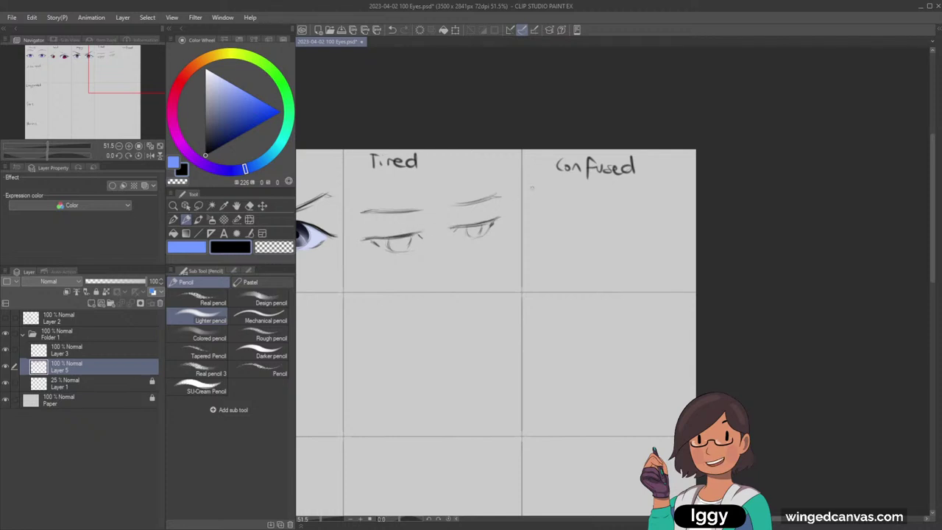
mouse_move(459, 228)
mouse_down()
mouse_move(498, 218)
mouse_move(474, 234)
mouse_up()
key(ctrl+z)
key(ctrl+z)
drag(449, 243, 455, 283)
drag(503, 256, 505, 281)
key(ctrl+z)
key(ctrl+z)
Add small pupils to both Tired eyes and clean up the left eye's lower lid line with the Hard eraser.
mouse_move(365, 212)
mouse_down()
mouse_move(405, 210)
mouse_move(400, 247)
mouse_up()
drag(475, 227, 479, 234)
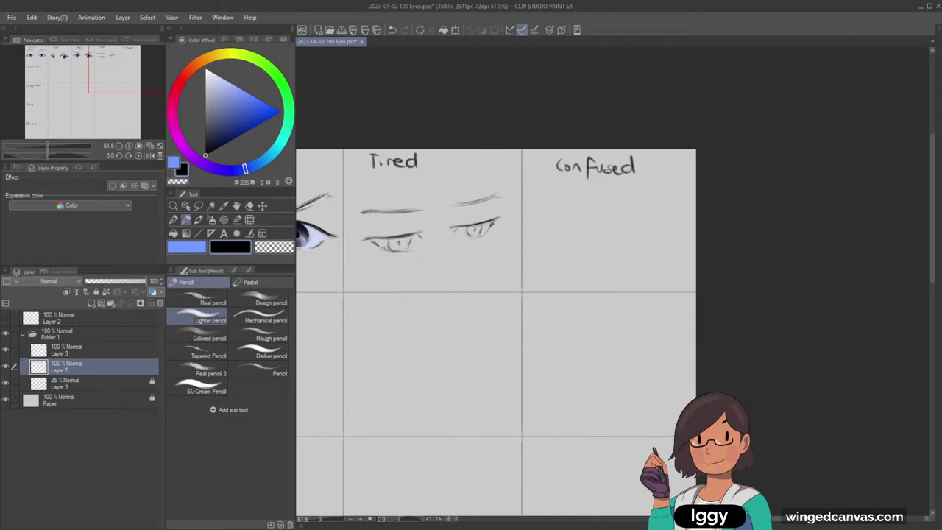
click(249, 206)
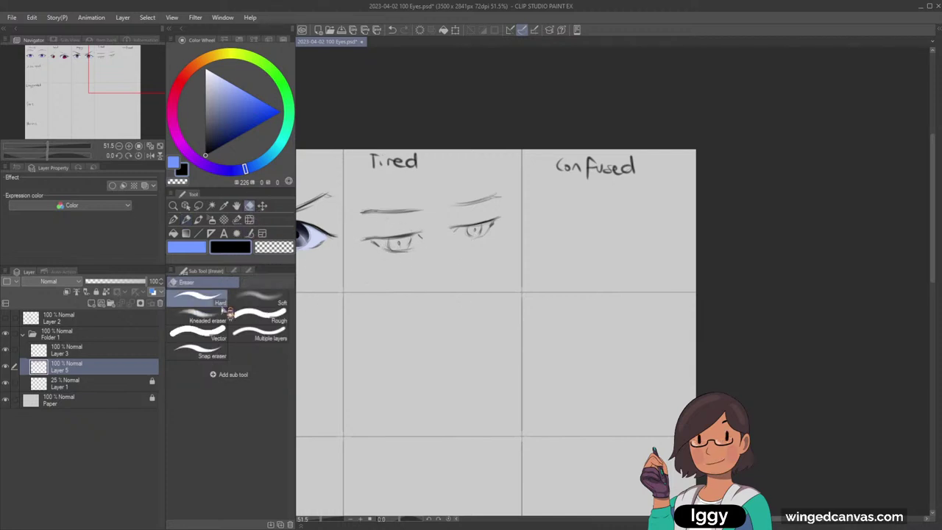
drag(376, 253, 420, 251)
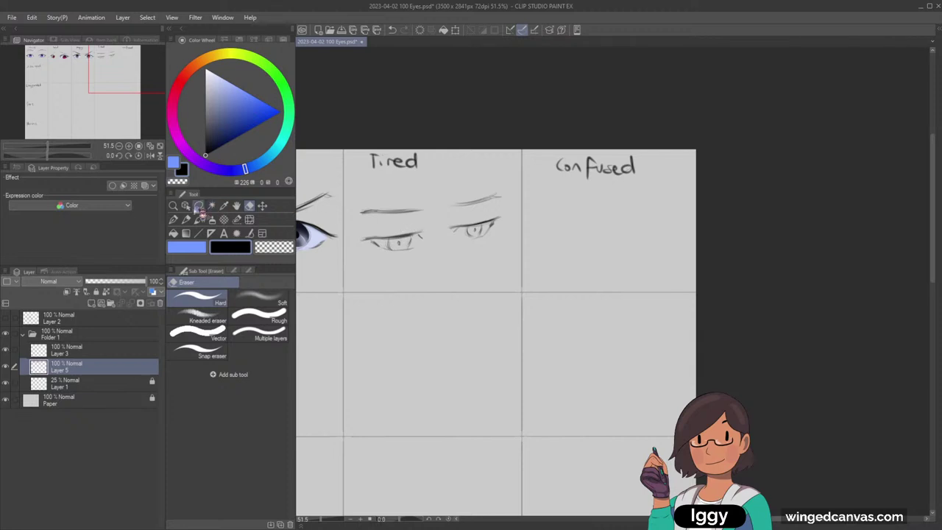
Sketch short, faint creases below both Tired eyes with the Lighter pencil.
key(p)
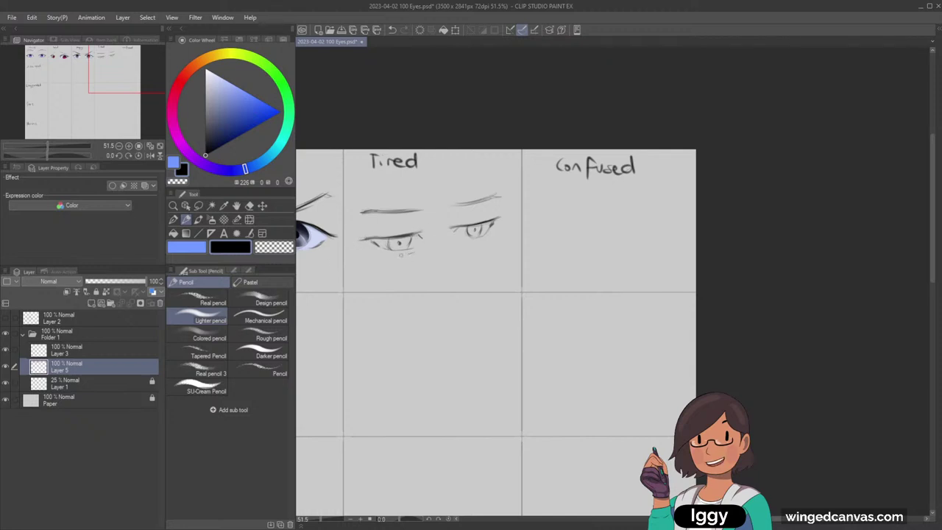
drag(457, 236, 474, 240)
key(ctrl+z)
drag(128, 119, 126, 125)
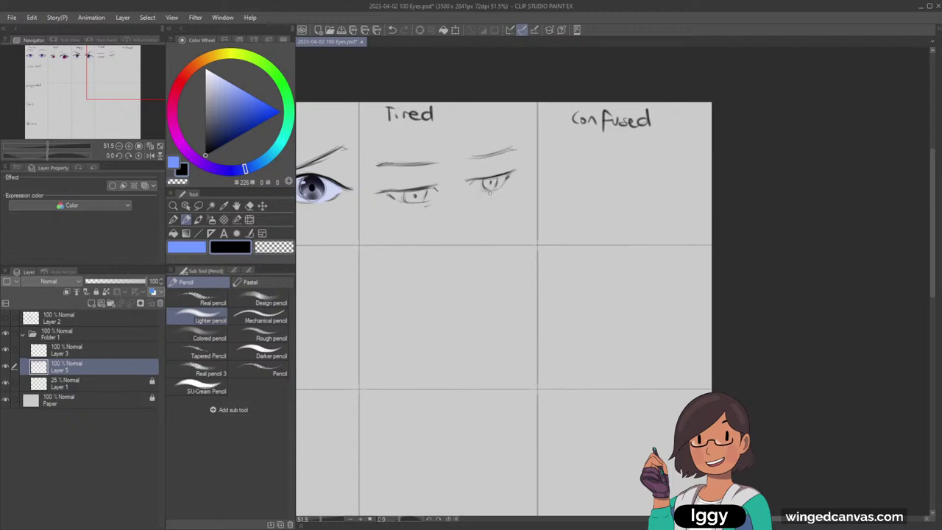
Fill both Tired irises with light orange on a new layer above Layer 1 using the Turnip pen.
click(72, 384)
click(91, 303)
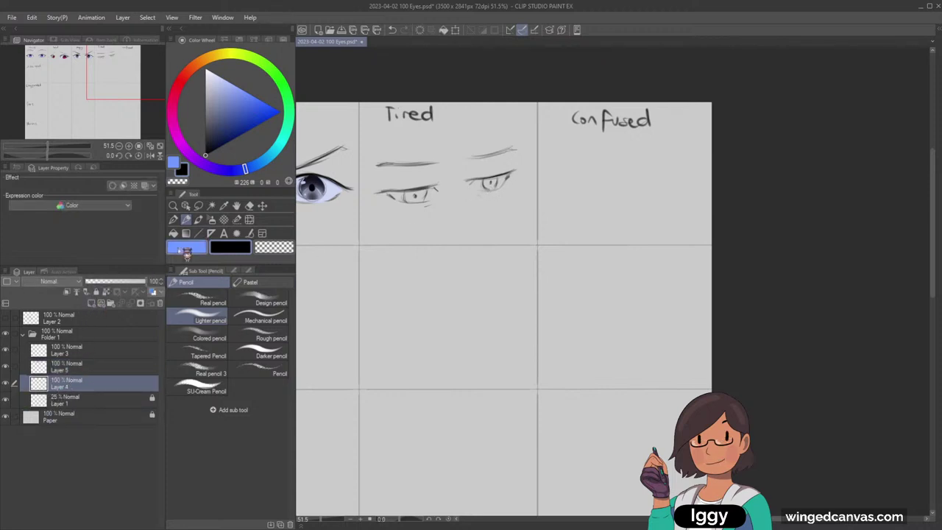
click(184, 146)
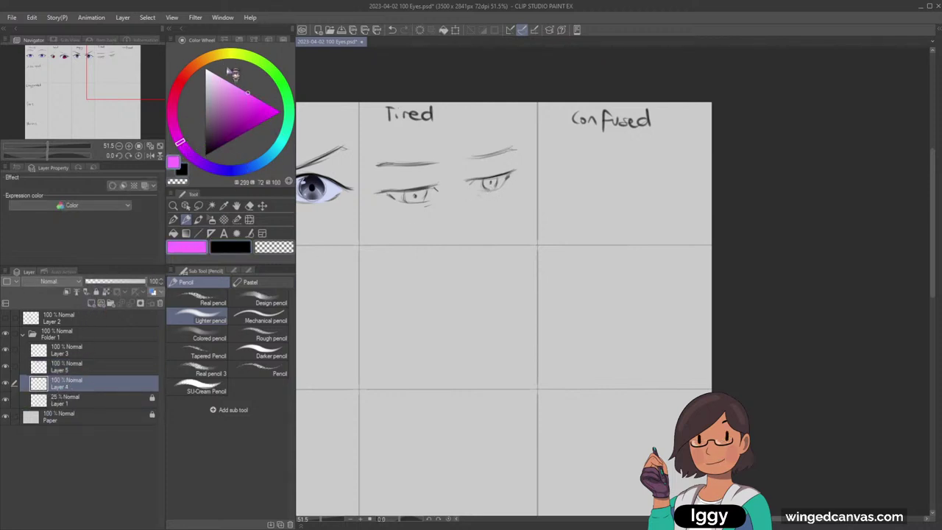
click(198, 65)
click(173, 219)
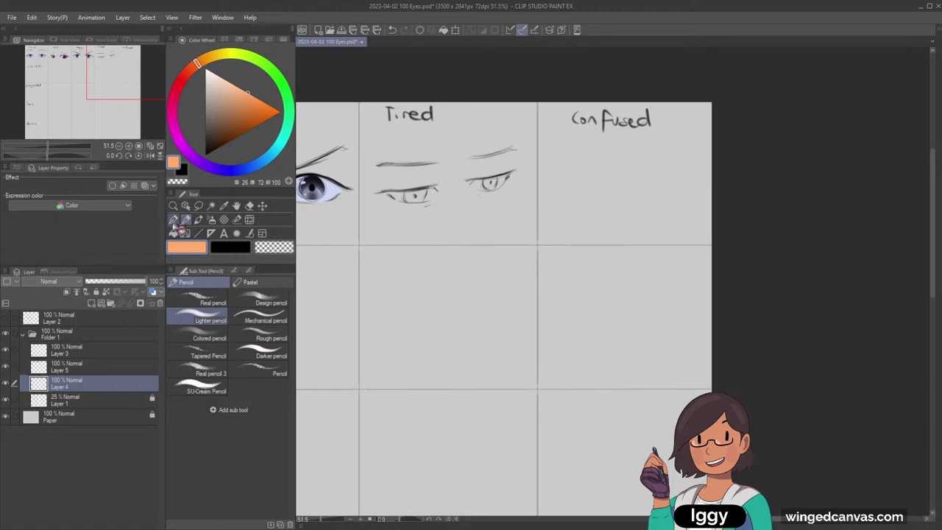
drag(409, 196, 414, 197)
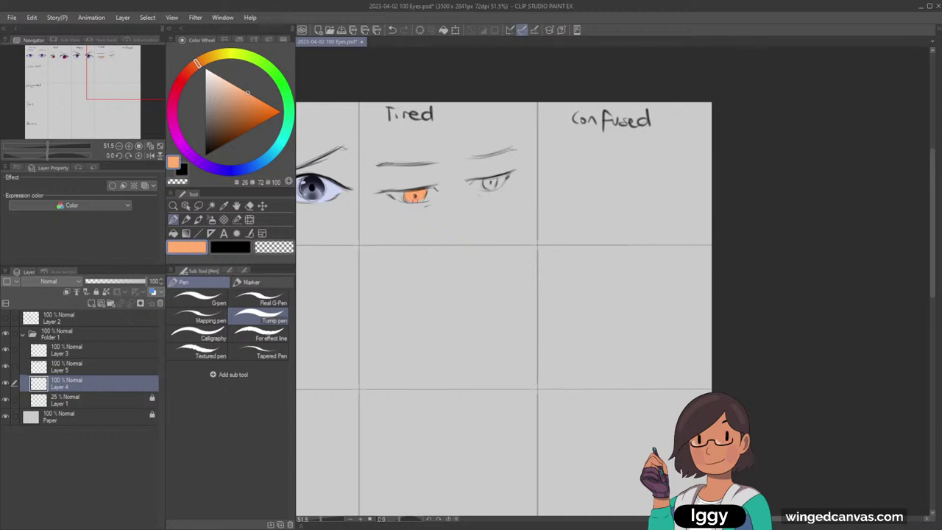
drag(486, 184, 492, 181)
Paint the whites of both Tired eyes with pale blue sampled from the Angry eye on a new layer above Layer 1.
alt+click(331, 193)
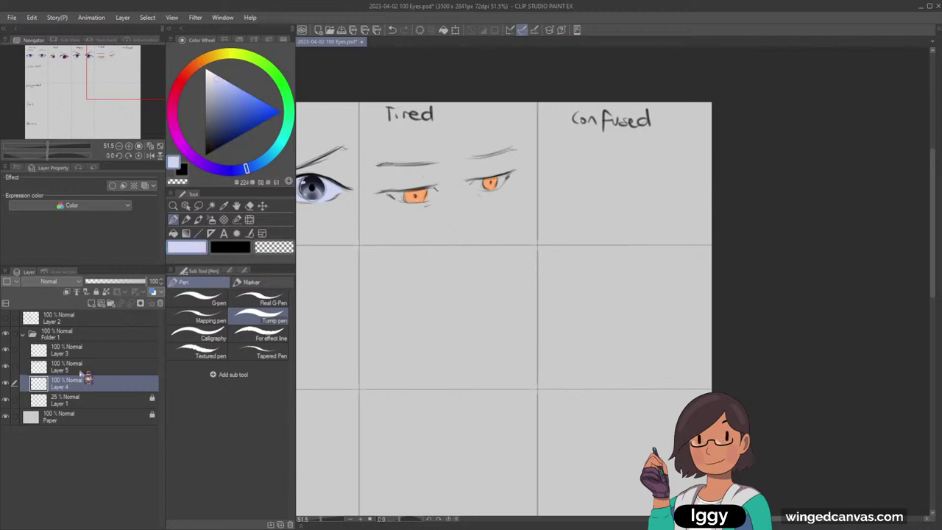
click(66, 400)
click(91, 303)
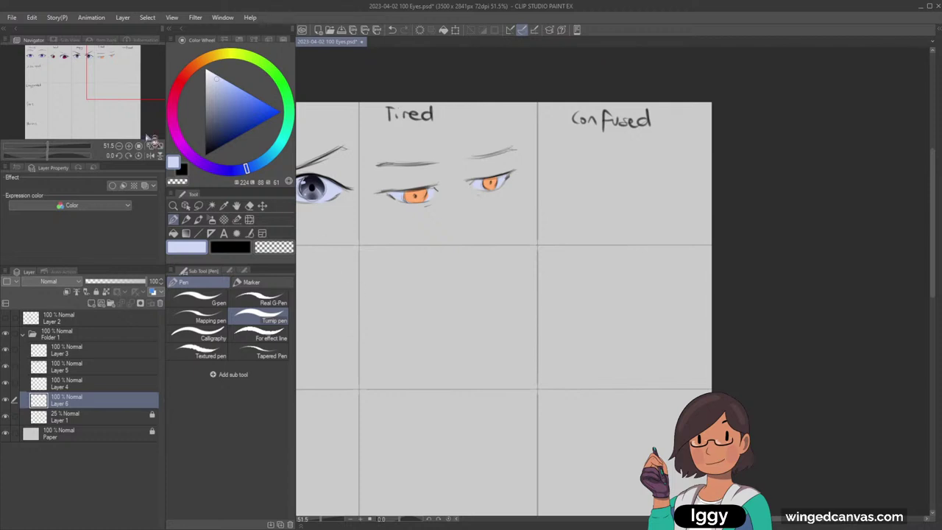
Lock transparent pixels on Layer 4 and shade the upper part of both Tired irises reddish brown with the Soft airbrush.
drag(98, 88, 120, 84)
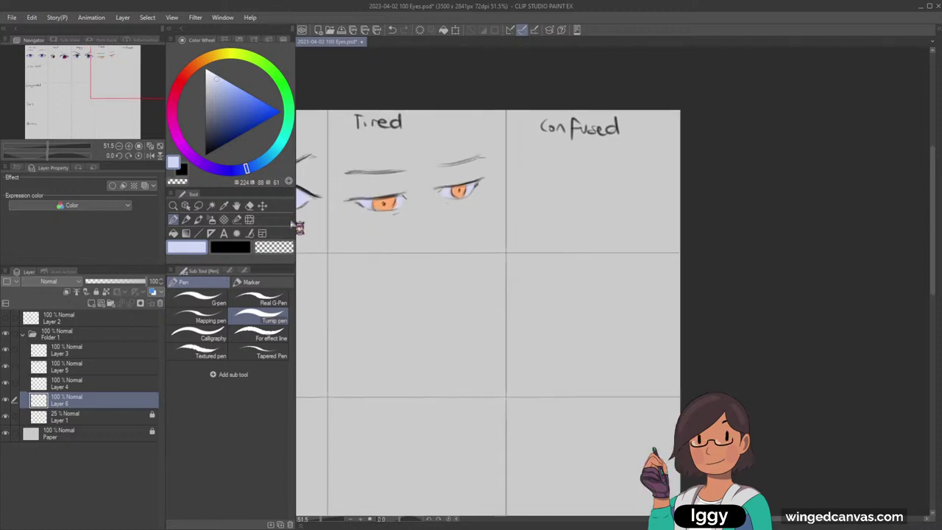
click(6, 383)
click(6, 383)
click(68, 383)
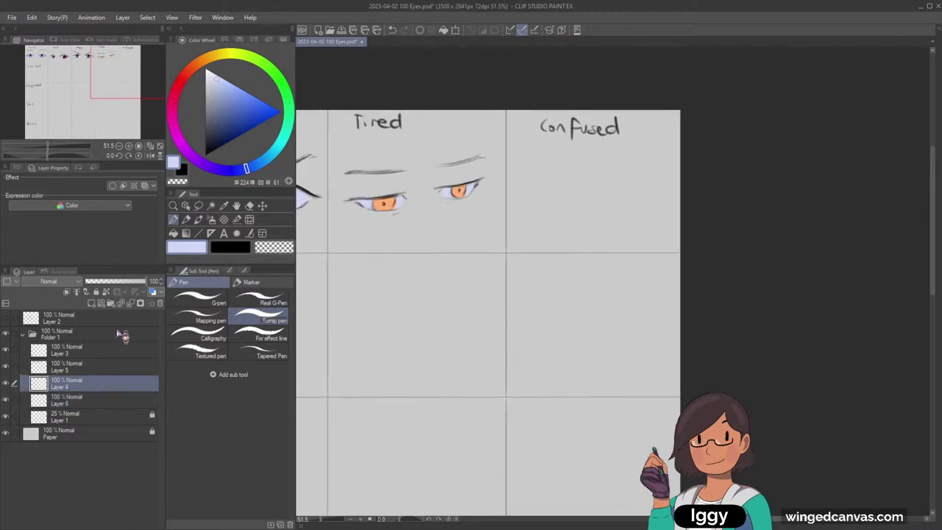
alt+click(392, 204)
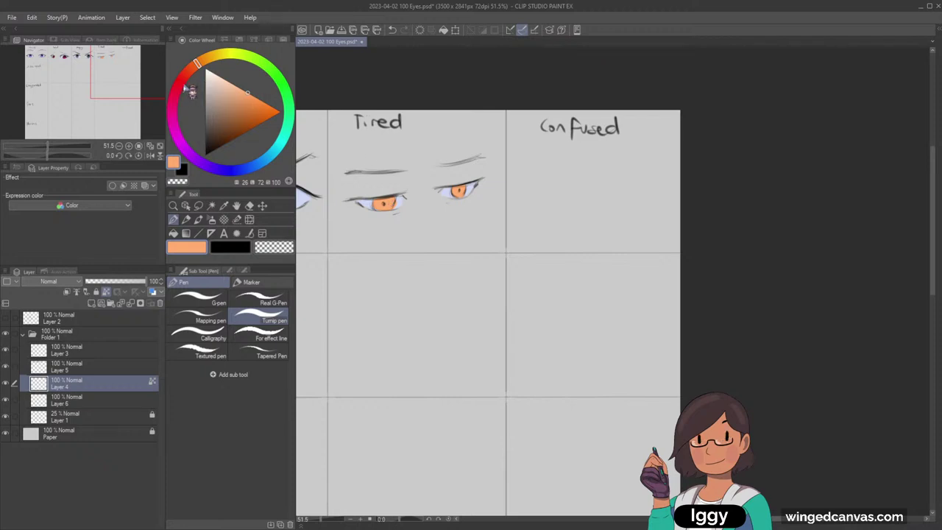
drag(193, 66, 187, 72)
drag(241, 104, 238, 117)
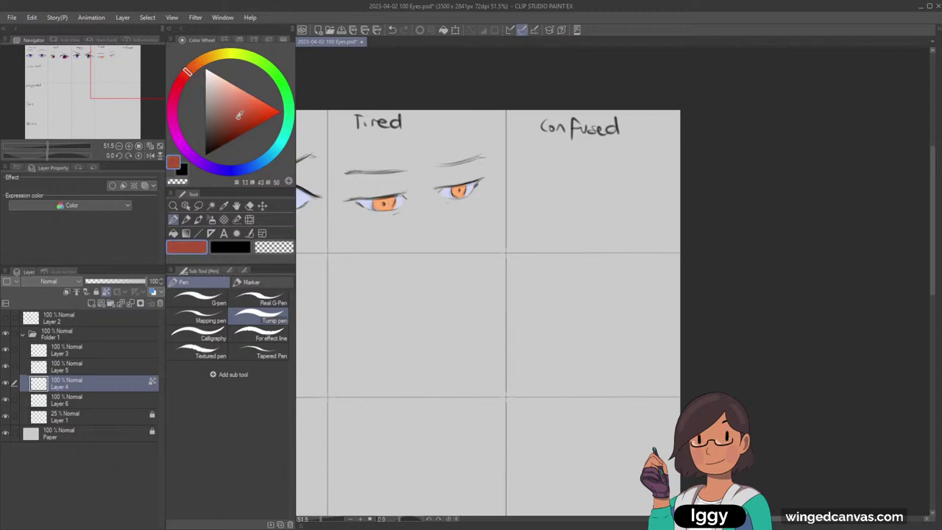
click(212, 220)
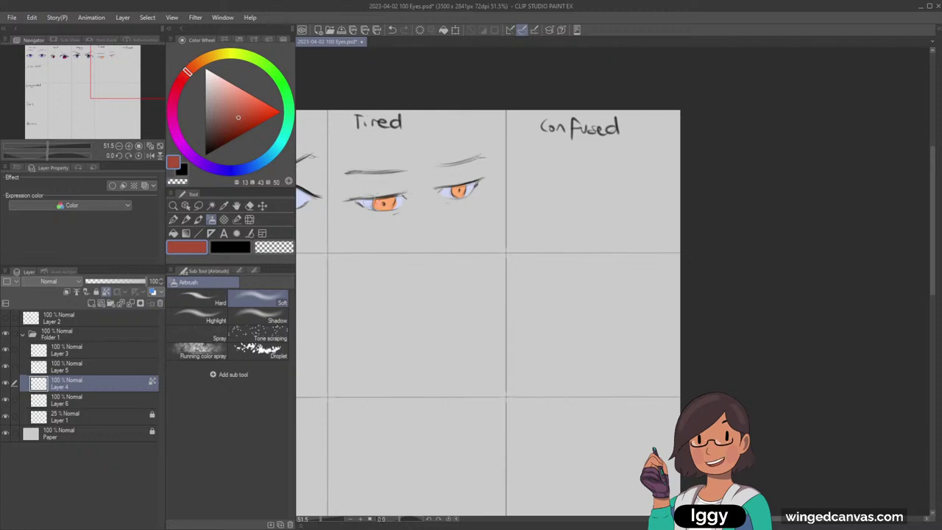
drag(375, 200, 393, 199)
mouse_move(467, 184)
mouse_down()
mouse_move(454, 187)
mouse_move(465, 187)
mouse_up()
Deepen the shading at the top of both Tired irises with a darker red-brown.
drag(236, 122, 229, 133)
mouse_move(377, 198)
mouse_down()
mouse_move(390, 196)
mouse_move(379, 198)
mouse_up()
drag(453, 187, 465, 186)
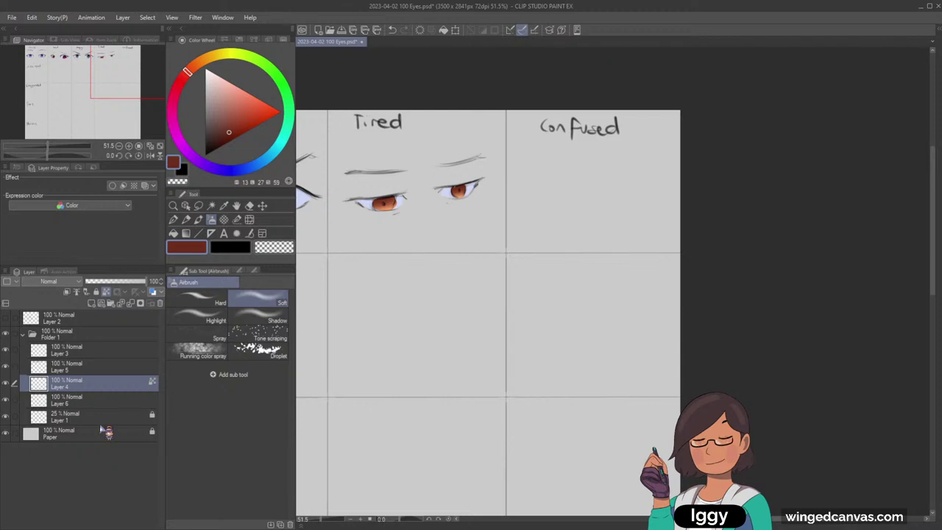
Merge the Tired eyes' iris, eye-white and line layers (Layers 4, 6 and 5) into one layer.
click(9, 384)
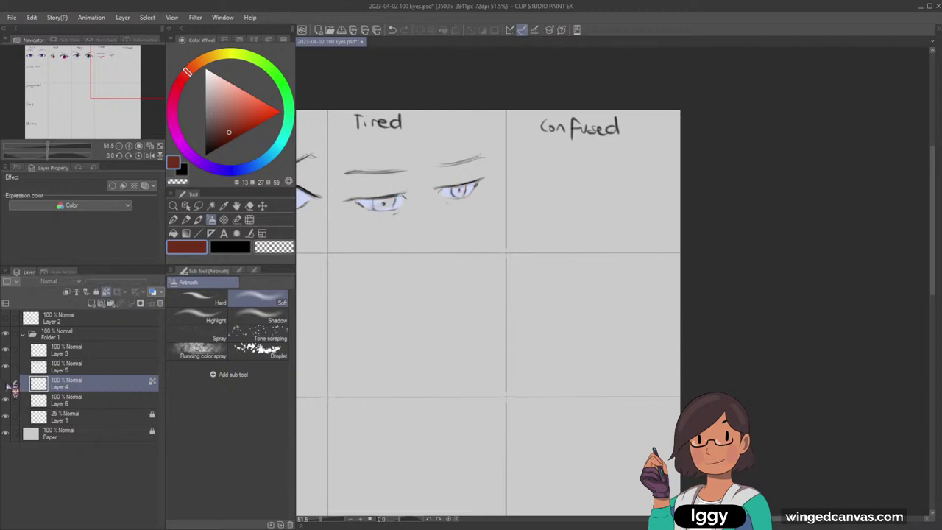
click(9, 385)
click(92, 401)
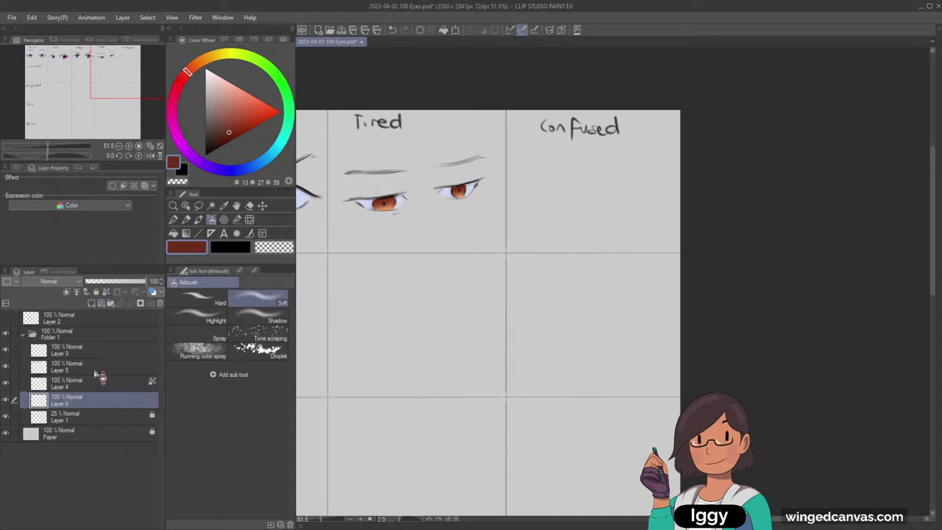
shift+click(102, 375)
key(shift+alt+e)
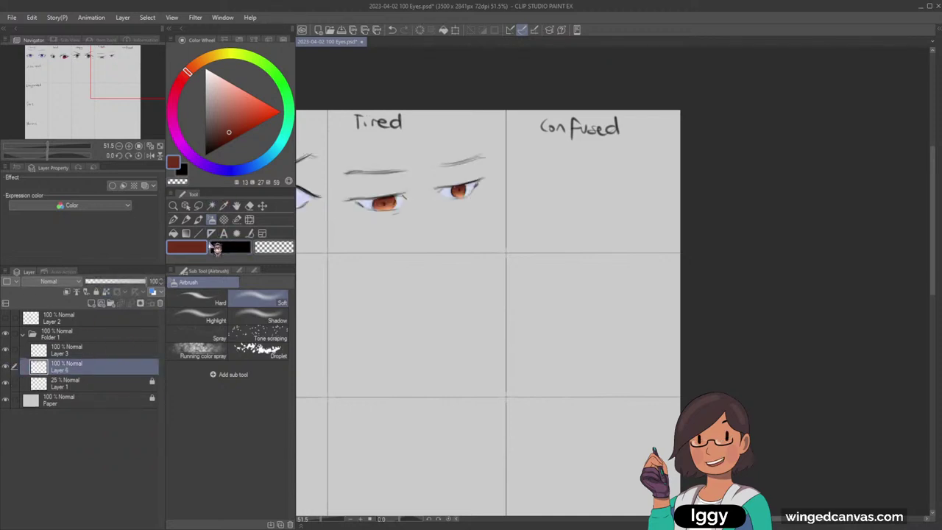
Darken the upper lash lines of both Tired eyes in black with the Lighter pencil and add light lid creases above.
click(159, 146)
drag(98, 111, 109, 109)
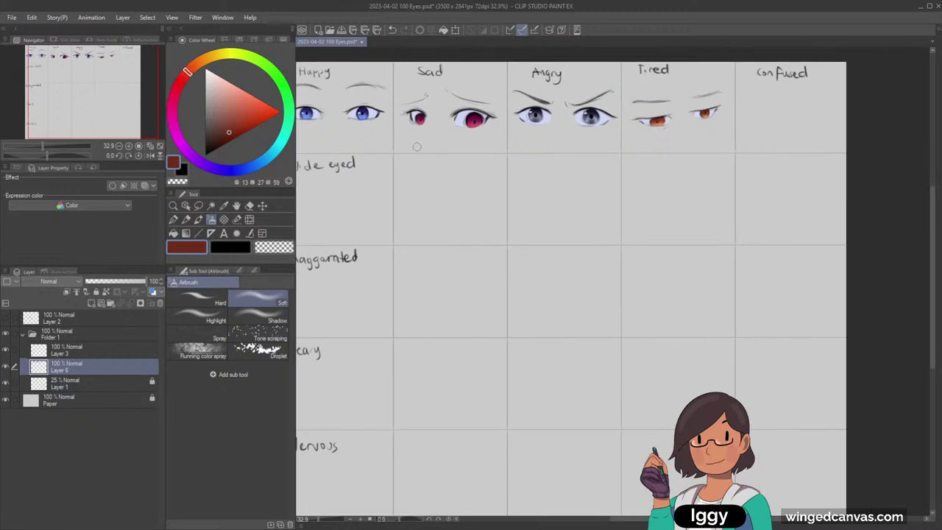
click(128, 71)
click(173, 207)
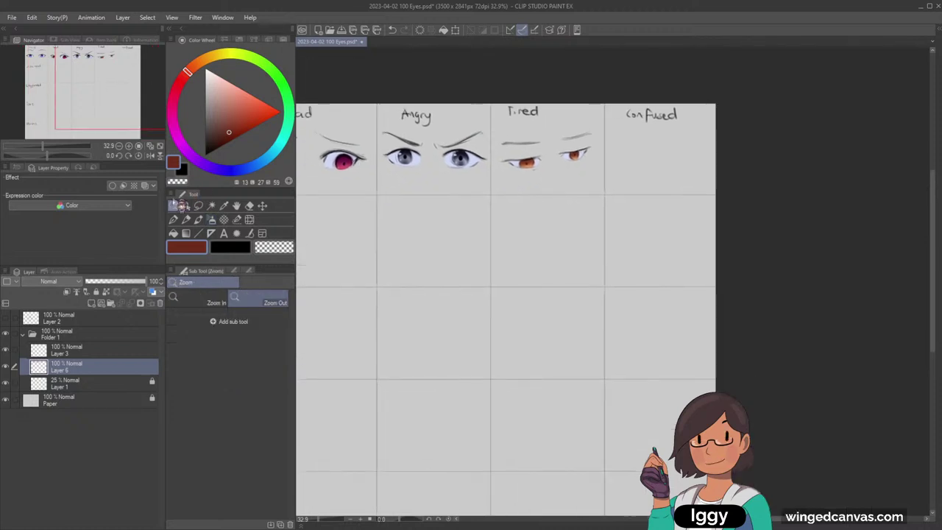
drag(641, 118, 688, 120)
click(186, 219)
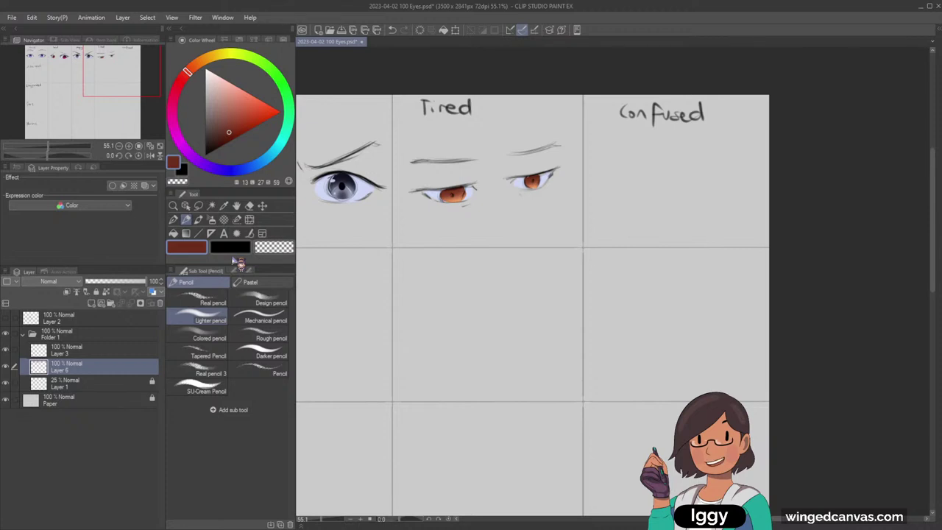
click(205, 156)
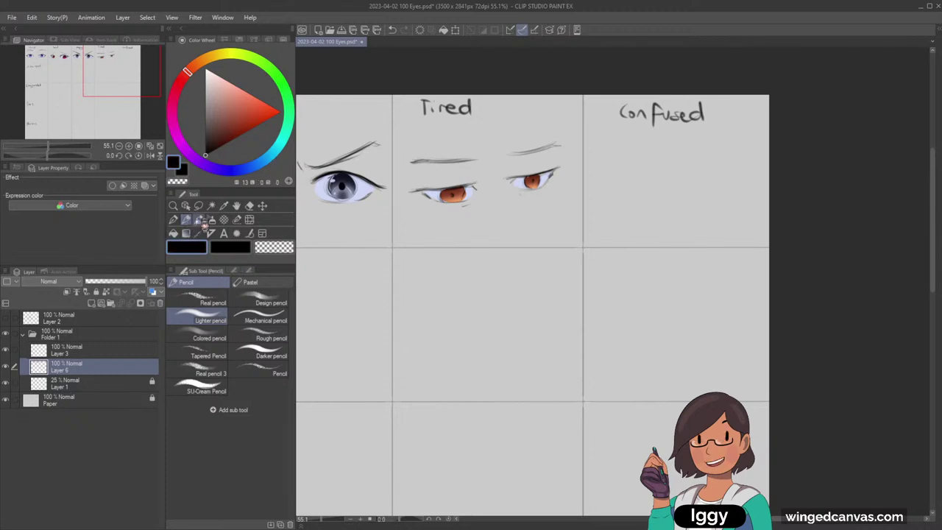
drag(412, 192, 423, 190)
drag(507, 177, 555, 170)
key(ctrl+z)
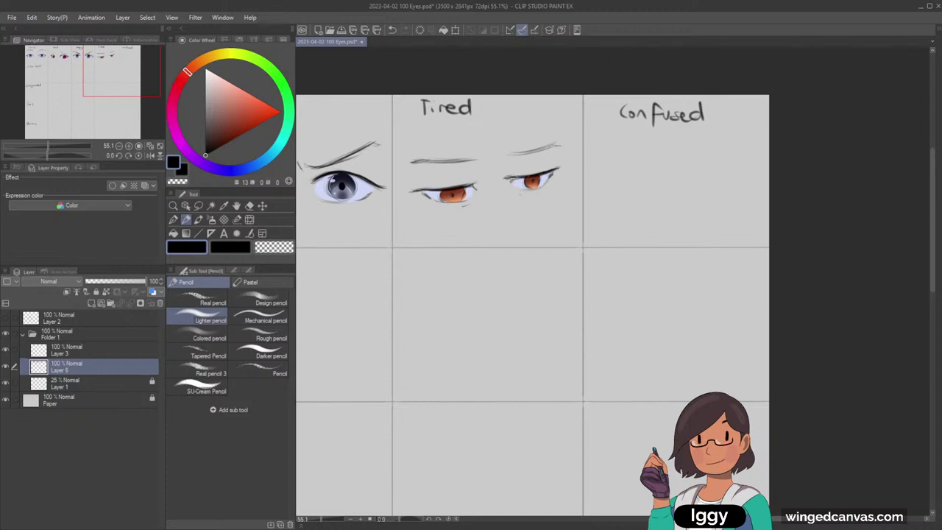
mouse_move(504, 155)
mouse_down()
mouse_move(548, 150)
mouse_move(551, 167)
mouse_up()
Sketch light arched upper lids for both eyes in the Confused cell with the Lighter pencil.
drag(111, 74, 136, 83)
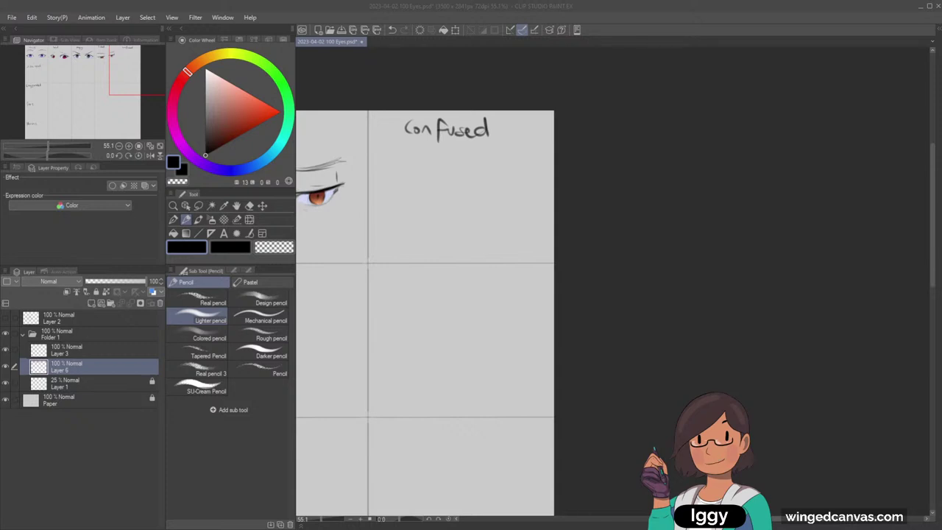
click(186, 219)
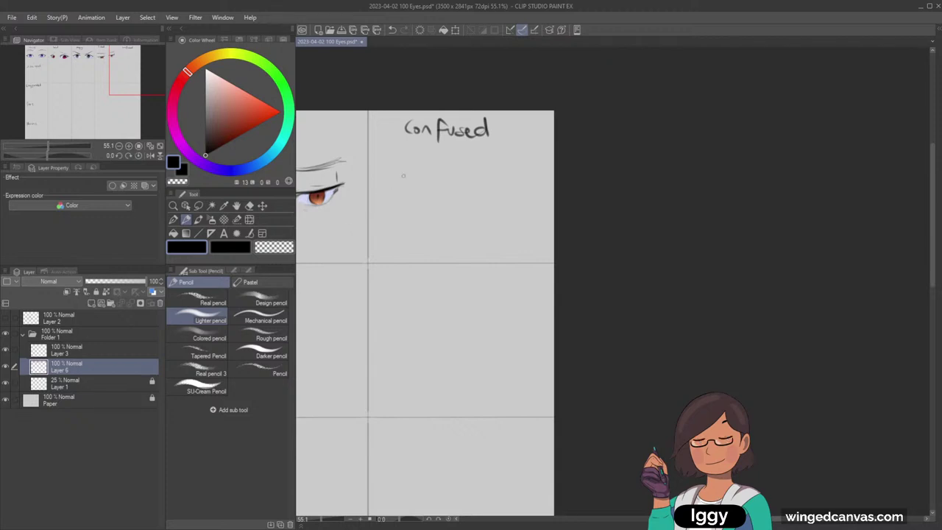
drag(402, 178, 394, 189)
key(ctrl+z)
mouse_move(383, 202)
mouse_down()
mouse_move(410, 186)
mouse_move(420, 195)
mouse_up()
key(ctrl+z)
drag(492, 186, 468, 188)
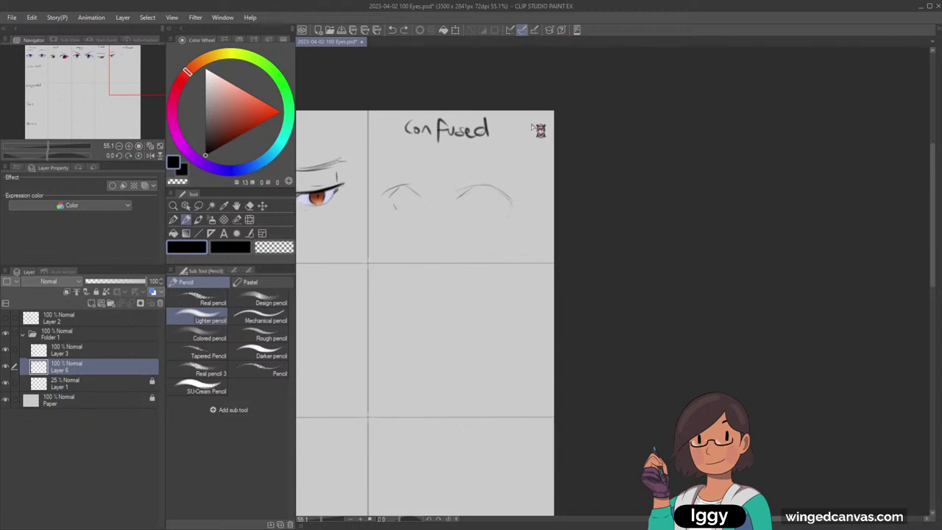
Sketch a lowered, slanted left eyebrow and a raised right eyebrow above the Confused eyes.
key(ctrl+z)
mouse_move(386, 161)
mouse_down()
mouse_move(421, 180)
mouse_move(512, 150)
mouse_move(506, 160)
mouse_up()
key(ctrl+z)
key(ctrl+z)
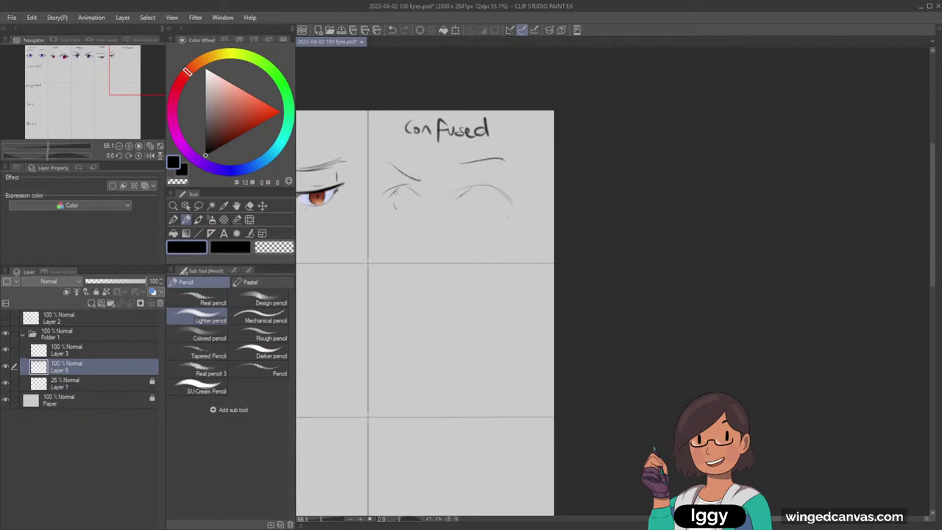
Sketch round irises and short lower lid lines for both Confused eyes.
key(ctrl+z)
drag(401, 186, 388, 192)
key(ctrl+z)
drag(460, 197, 475, 188)
key(ctrl+z)
mouse_move(405, 190)
mouse_down()
mouse_move(414, 215)
mouse_move(488, 221)
mouse_move(470, 220)
mouse_move(479, 213)
mouse_up()
key(ctrl+z)
key(ctrl+z)
key(ctrl+z)
key(ctrl+z)
click(250, 206)
click(186, 219)
mouse_move(423, 256)
mouse_down()
mouse_move(449, 254)
mouse_move(455, 266)
mouse_up()
key(ctrl+z)
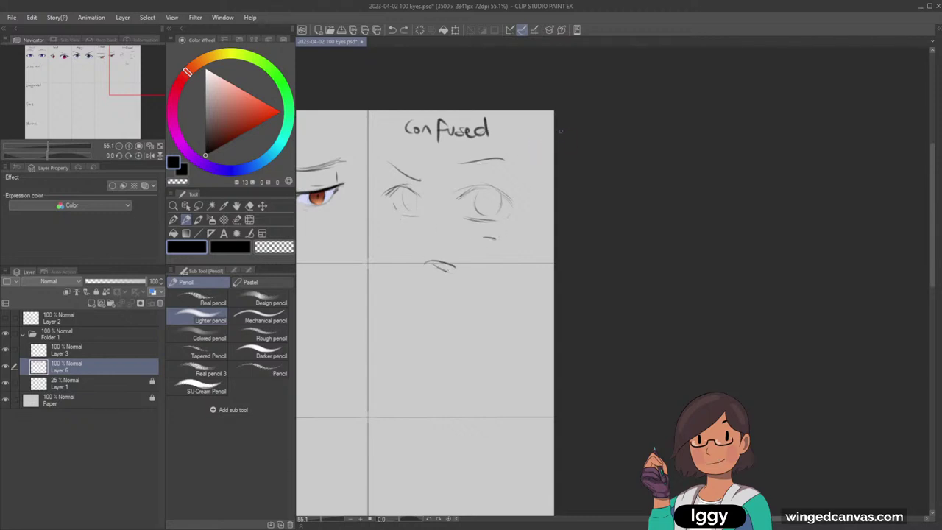
key(ctrl+z)
key(ctrl+z)
key(ctrl+z)
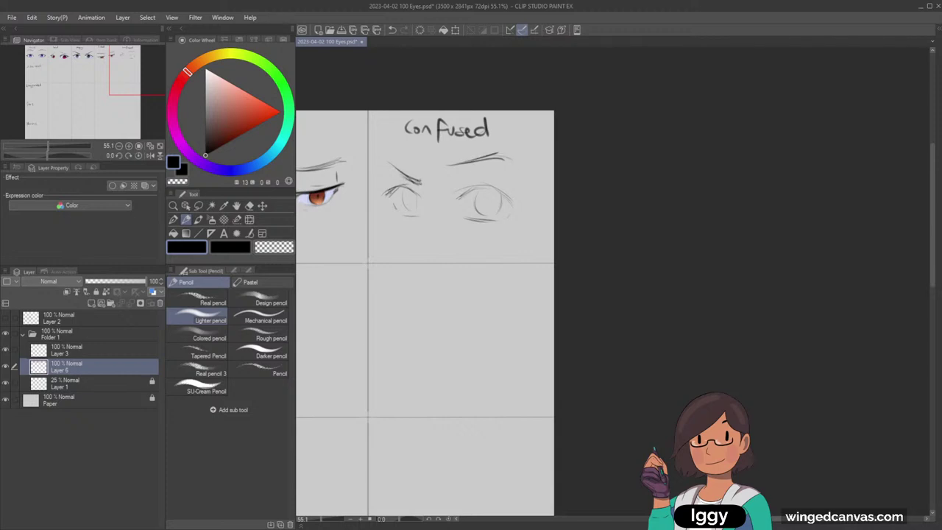
Add small narrow pupils to both Confused eyes and extend the right eye's upper lid toward its outer corner.
drag(396, 188, 421, 196)
key(ctrl+z)
mouse_move(472, 188)
mouse_down()
mouse_move(457, 199)
mouse_move(491, 186)
mouse_move(525, 210)
mouse_move(504, 220)
mouse_up()
Sketch arched upper lids and short lower lid lines for a pair of eyes in the Happy column's Wide eyed cell.
click(174, 206)
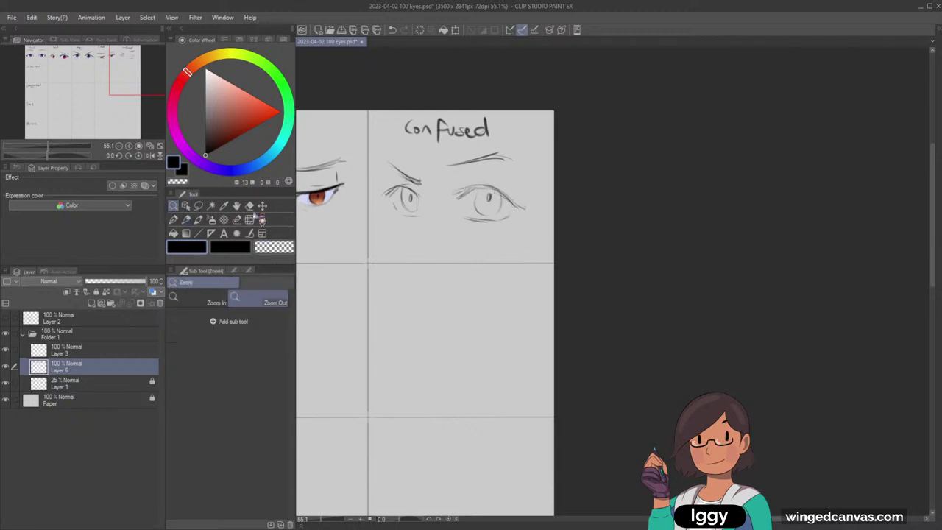
drag(444, 249, 459, 264)
drag(97, 112, 104, 120)
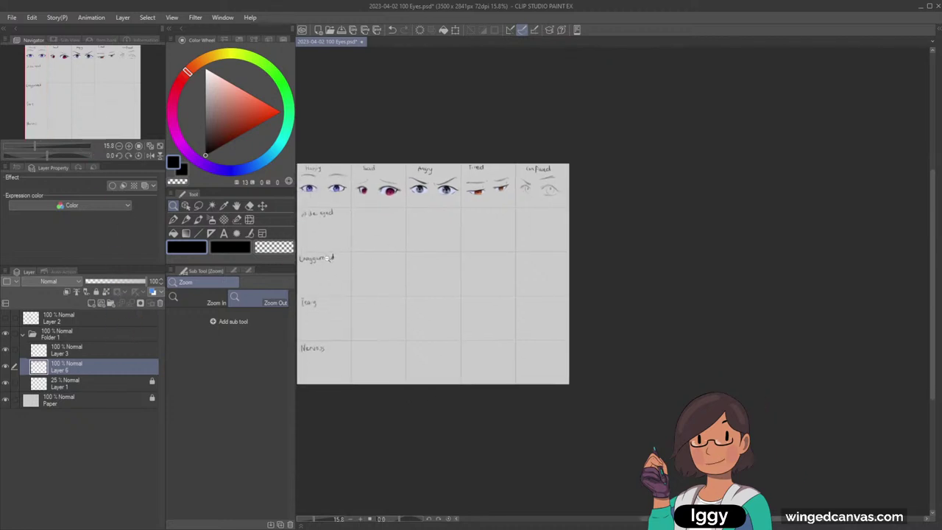
scroll(329, 255, up, 3)
drag(102, 101, 82, 101)
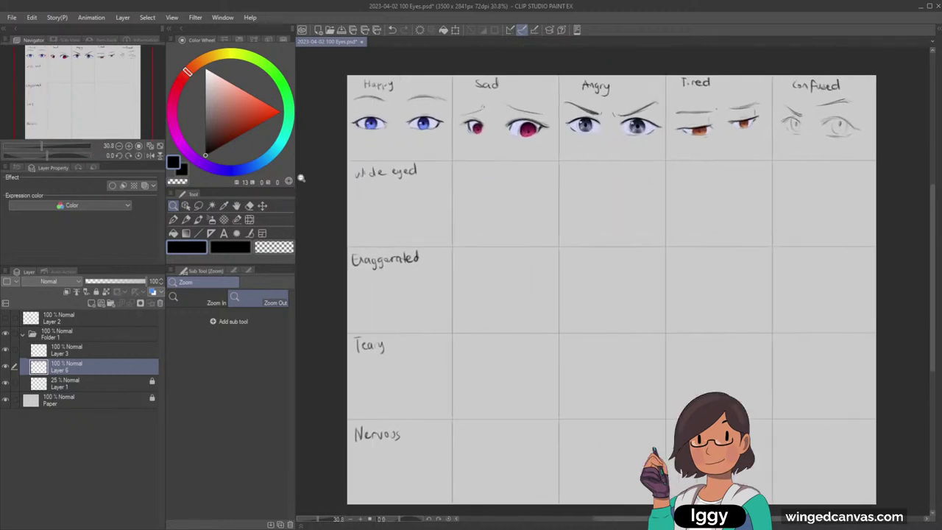
scroll(413, 218, down, 1)
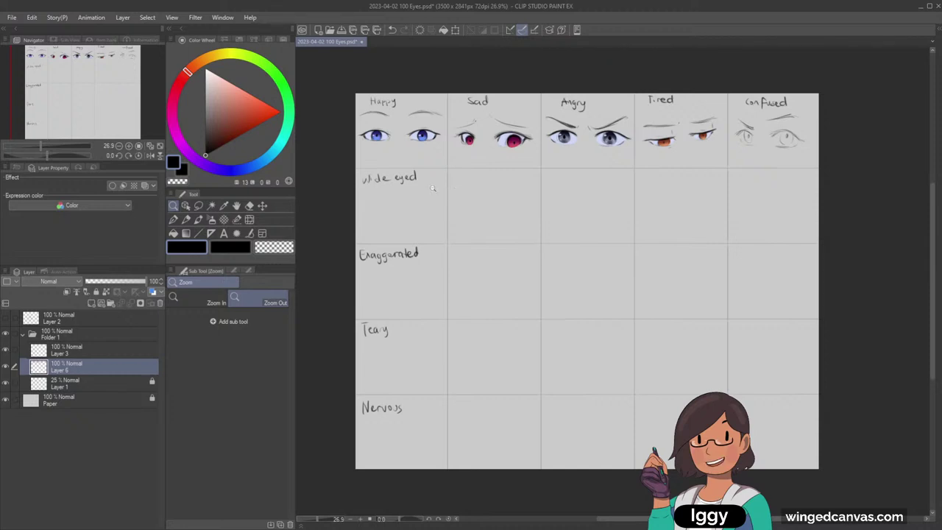
click(393, 218)
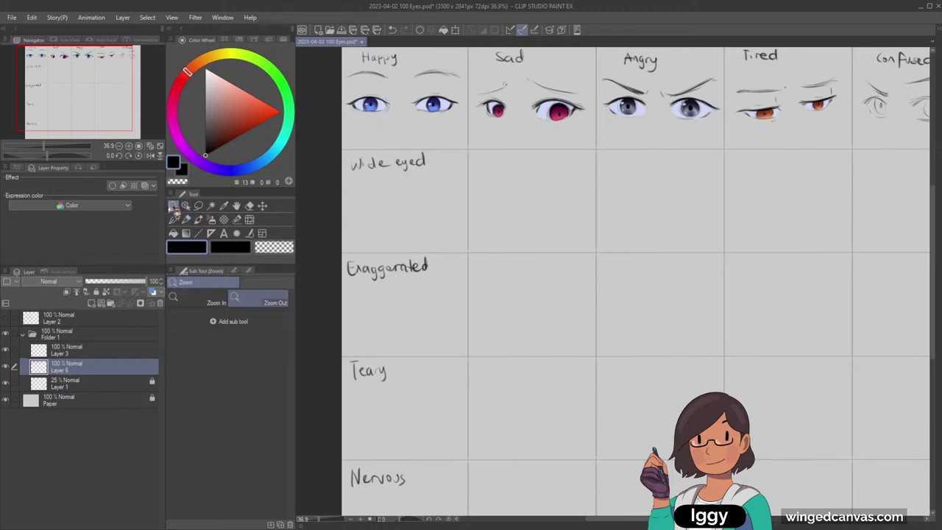
click(395, 194)
key(p)
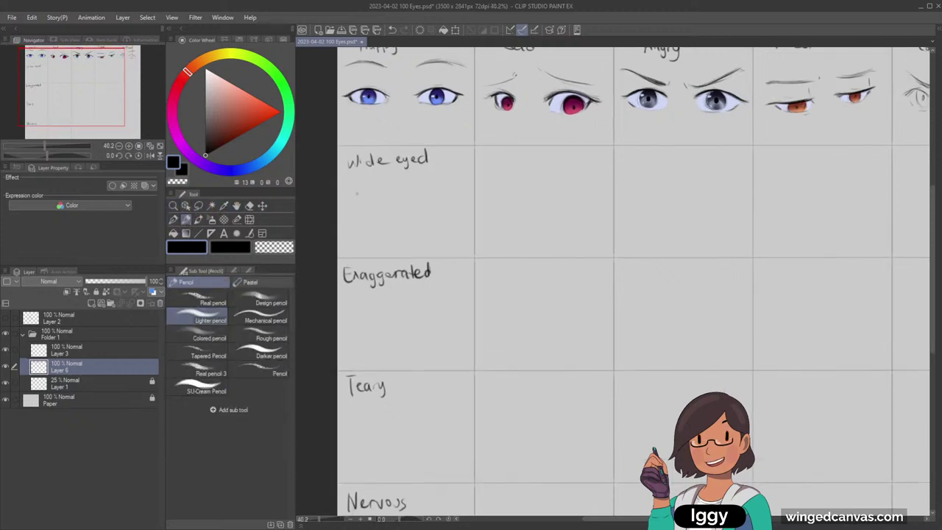
drag(350, 197, 376, 199)
key(ctrl+z)
drag(367, 191, 378, 209)
key(ctrl+z)
key(ctrl+z)
mouse_move(424, 190)
mouse_down()
mouse_move(449, 206)
mouse_move(450, 197)
mouse_move(458, 203)
mouse_move(442, 220)
mouse_up()
drag(360, 215, 373, 217)
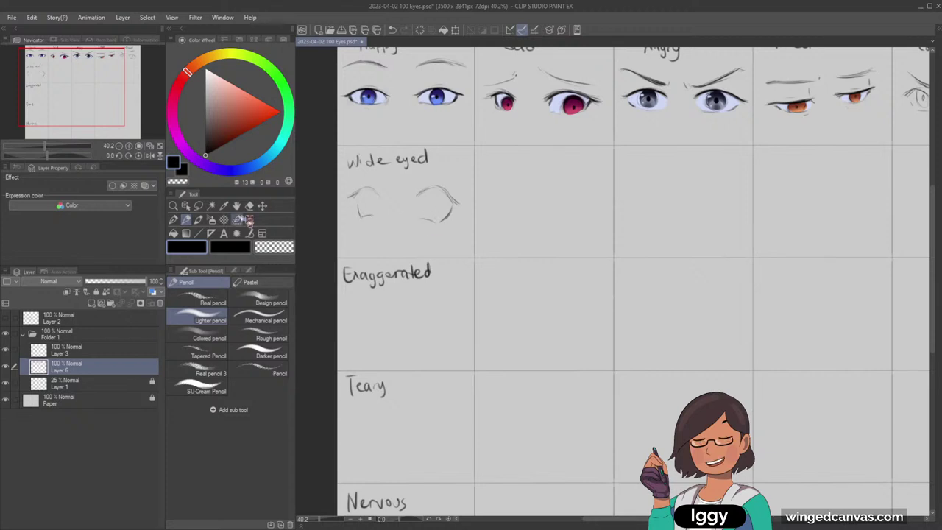
Lasso the wide-eyed lid sketch, move it slightly lower in its cell, and clear the selection.
click(198, 206)
mouse_move(368, 167)
mouse_down()
mouse_move(344, 183)
mouse_move(371, 168)
mouse_up()
click(262, 205)
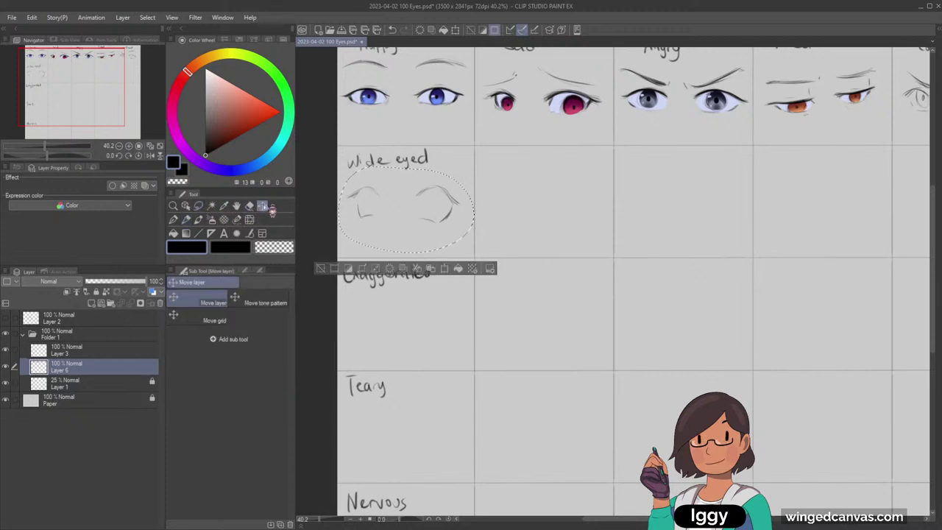
drag(406, 224, 401, 240)
click(321, 286)
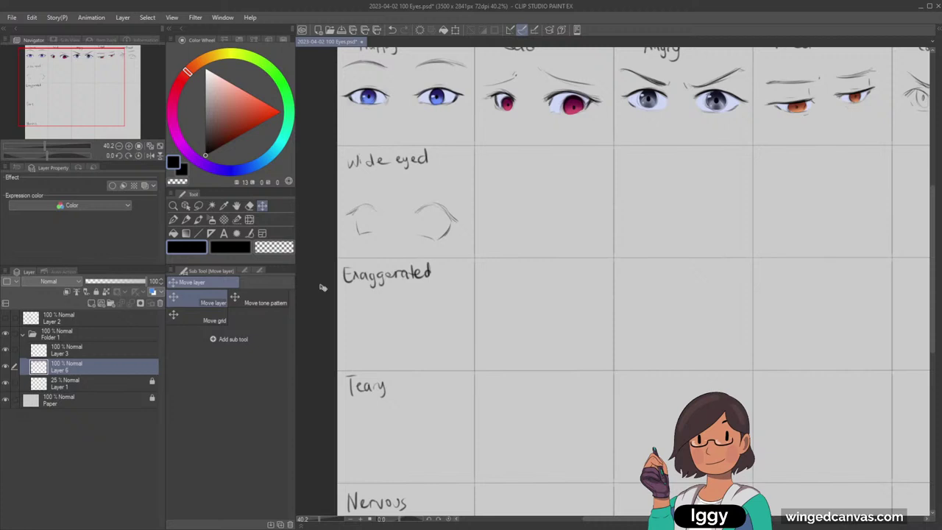
Sketch thin, high arched eyebrows above the wide-eyed pair with the Lighter pencil.
click(187, 220)
drag(355, 177, 454, 177)
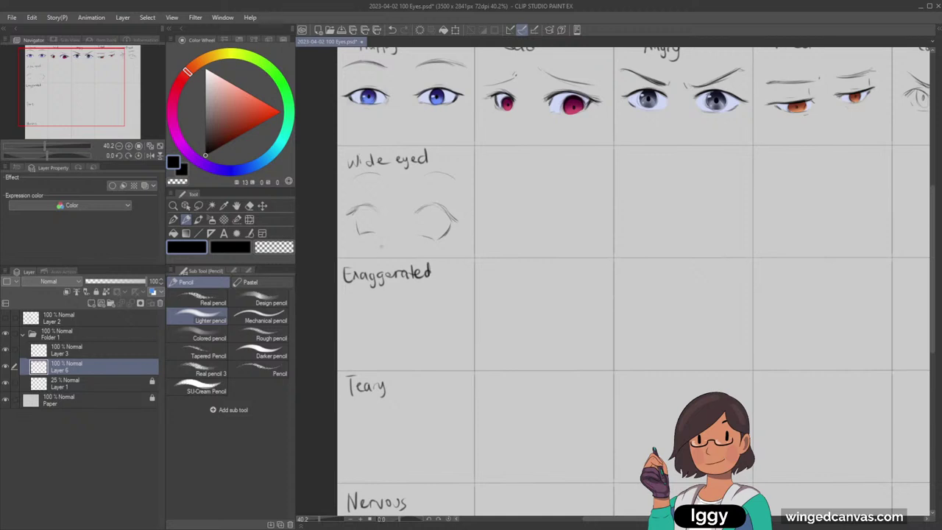
drag(382, 247, 412, 248)
key(ctrl+z)
drag(366, 210, 368, 226)
key(ctrl+z)
drag(431, 213, 430, 230)
key(ctrl+z)
key(ctrl+z)
key(ctrl+z)
drag(366, 210, 368, 226)
mouse_move(433, 209)
mouse_down()
mouse_move(431, 229)
mouse_move(441, 204)
mouse_up()
key(ctrl+z)
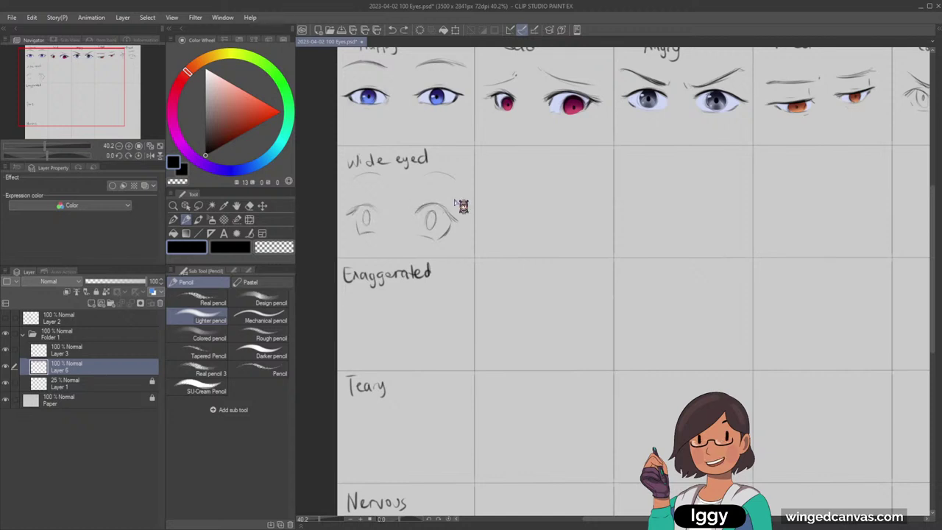
key(ctrl+z)
key(ctrl+z)
key(ctrl+z)
key(ctrl+z)
key(ctrl+z)
Draw tall, narrow oval irises in both wide eyes and strengthen the right eye's upper lid line.
drag(369, 214, 372, 229)
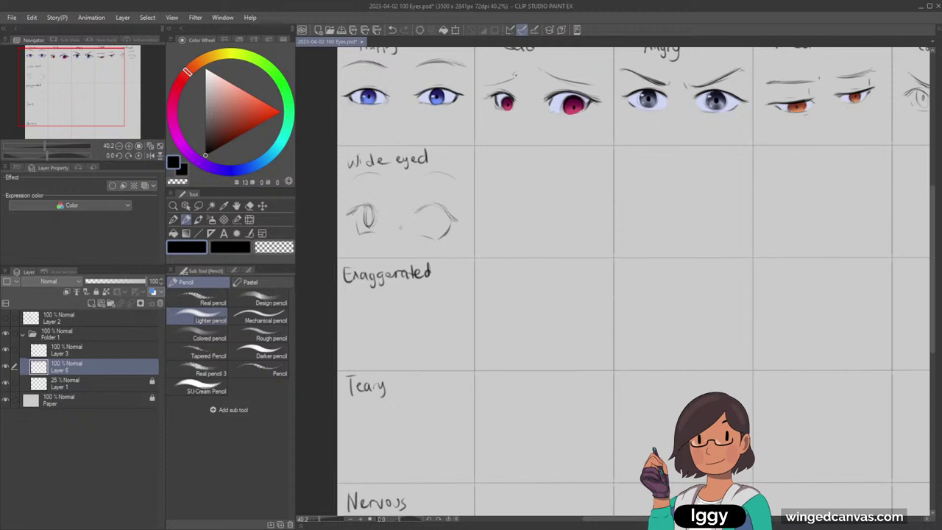
mouse_move(436, 208)
mouse_down()
mouse_move(437, 233)
mouse_move(437, 203)
mouse_up()
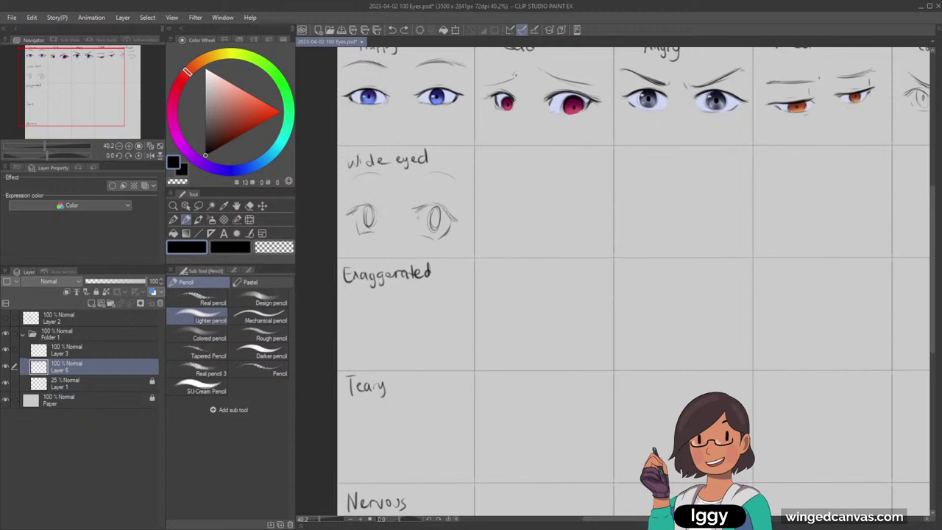
drag(444, 207, 455, 220)
mouse_move(518, 177)
mouse_down()
mouse_move(514, 206)
mouse_move(503, 207)
mouse_move(491, 182)
mouse_move(539, 212)
mouse_up()
key(ctrl+z)
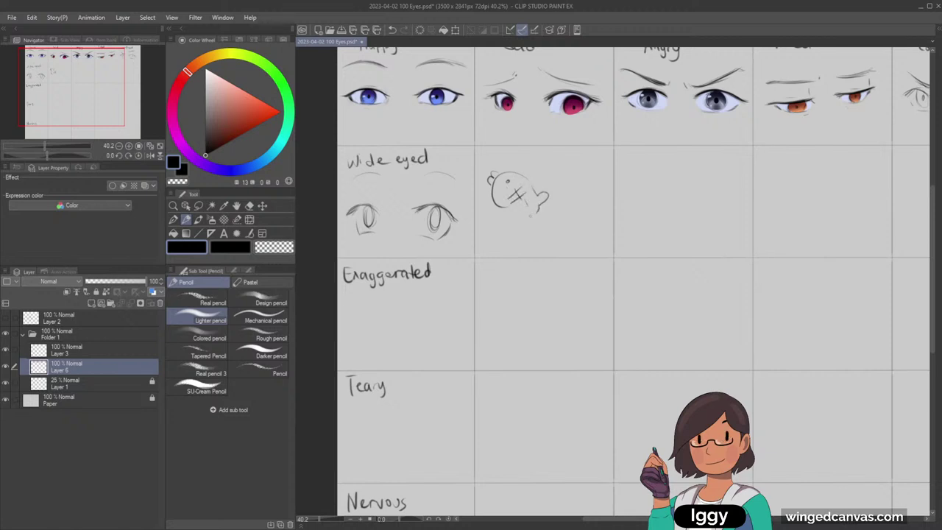
key(ctrl+z)
key(ctrl+z)
key(ctrl+z)
key(ctrl+z)
key(ctrl+z)
key(ctrl+z)
drag(431, 207, 432, 225)
key(ctrl+z)
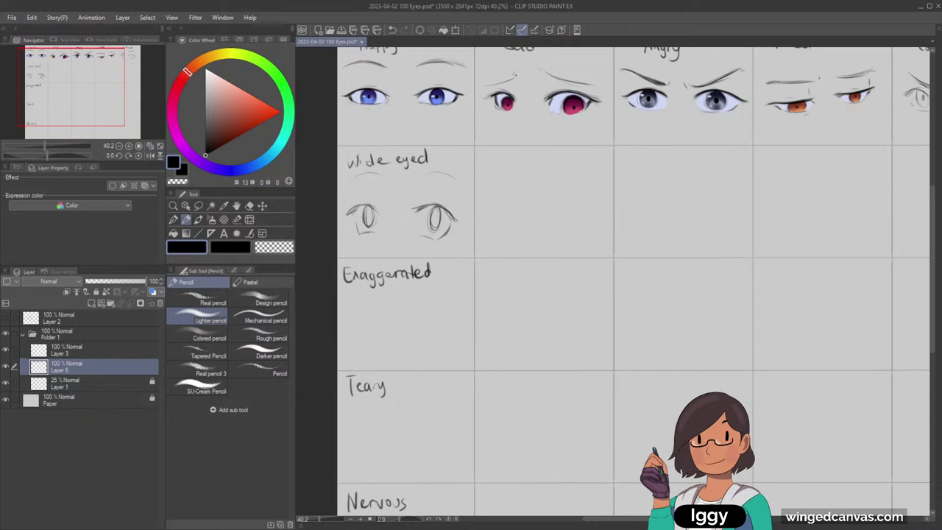
drag(371, 206, 374, 220)
key(ctrl+z)
drag(509, 206, 546, 207)
key(ctrl+z)
key(ctrl+z)
key(ctrl+z)
drag(549, 201, 550, 207)
key(ctrl+z)
key(ctrl+z)
key(ctrl+z)
key(ctrl+z)
key(ctrl+z)
key(ctrl+z)
Add narrow pupils and darker lid lines to the Happy wide-eyed pair and soften the sketch around the eyes with the Soft eraser.
mouse_move(417, 212)
mouse_down()
mouse_move(440, 205)
mouse_move(452, 214)
mouse_up()
key(e)
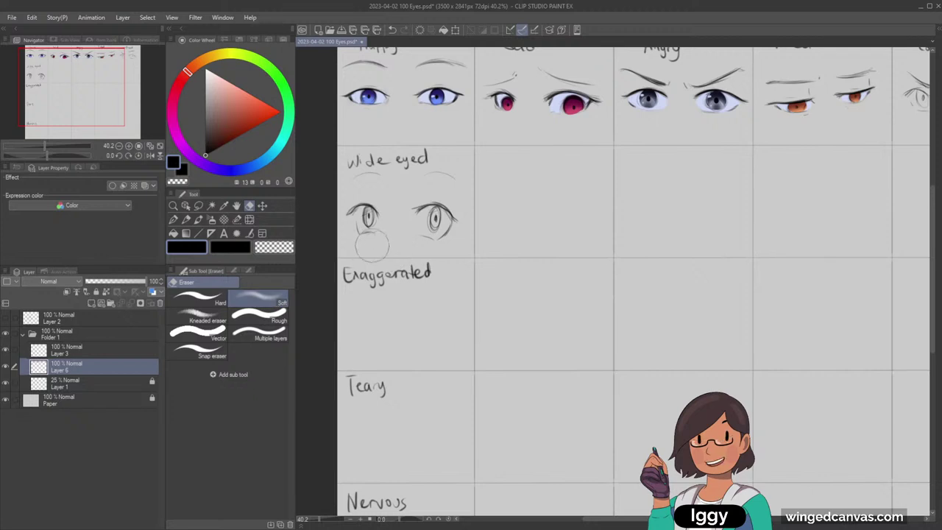
click(175, 206)
click(464, 268)
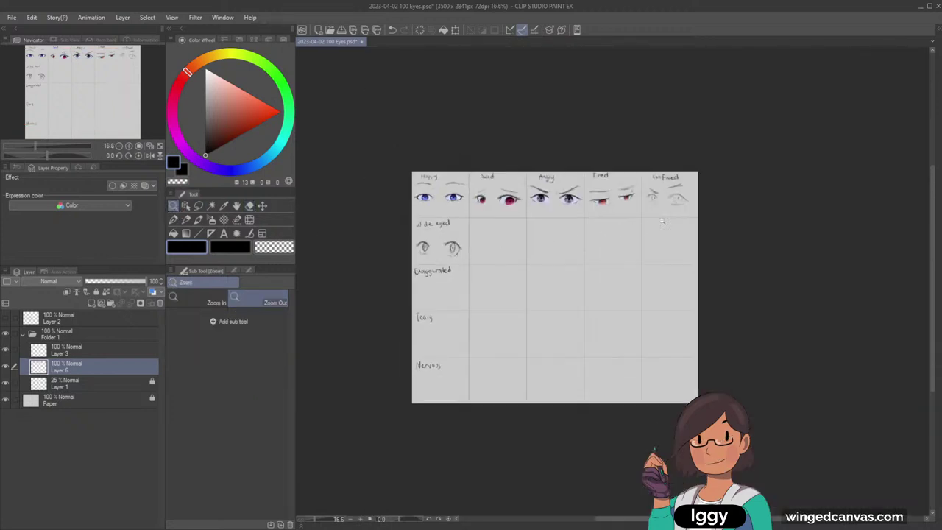
drag(464, 256, 510, 251)
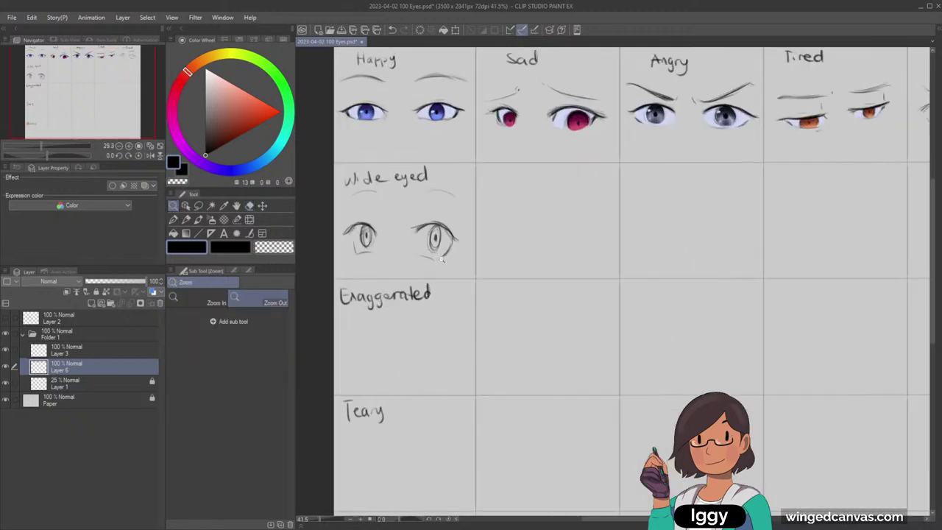
Sketch round, wide-open upper lids for a pair of eyes in the Sad column's Wide eyed cell with the Lighter pencil.
click(187, 220)
drag(92, 93, 109, 95)
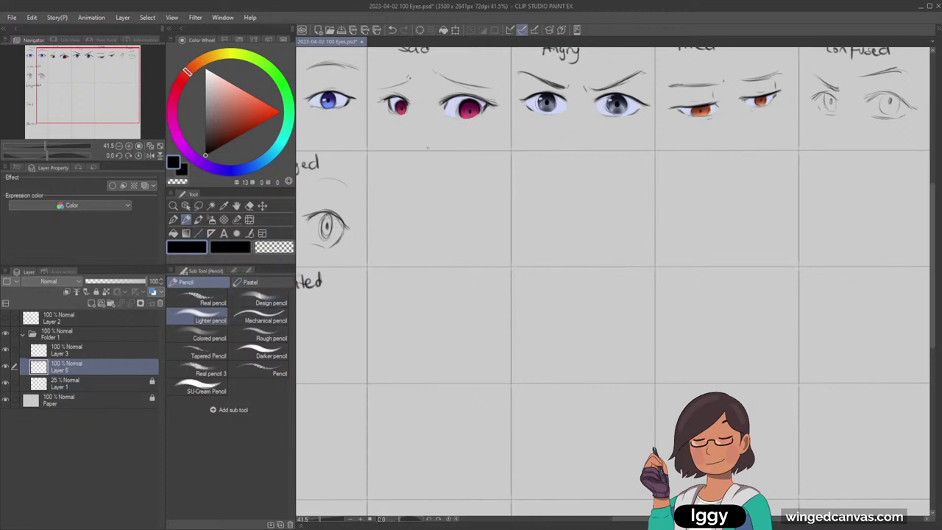
drag(381, 206, 391, 197)
key(ctrl+z)
key(ctrl+z)
mouse_move(394, 195)
mouse_down()
mouse_move(411, 211)
mouse_move(391, 240)
mouse_up()
key(ctrl+z)
key(ctrl+z)
drag(386, 200, 410, 199)
key(ctrl+z)
Sketch worried eyebrows rising toward the middle above the Sad wide-eyed pair and refine its round lid outlines.
mouse_move(404, 185)
mouse_down()
mouse_move(410, 174)
mouse_move(480, 192)
mouse_up()
key(ctrl+z)
key(ctrl+z)
drag(442, 173, 442, 178)
mouse_move(382, 190)
mouse_down()
mouse_move(415, 179)
mouse_move(478, 190)
mouse_up()
drag(386, 199, 474, 202)
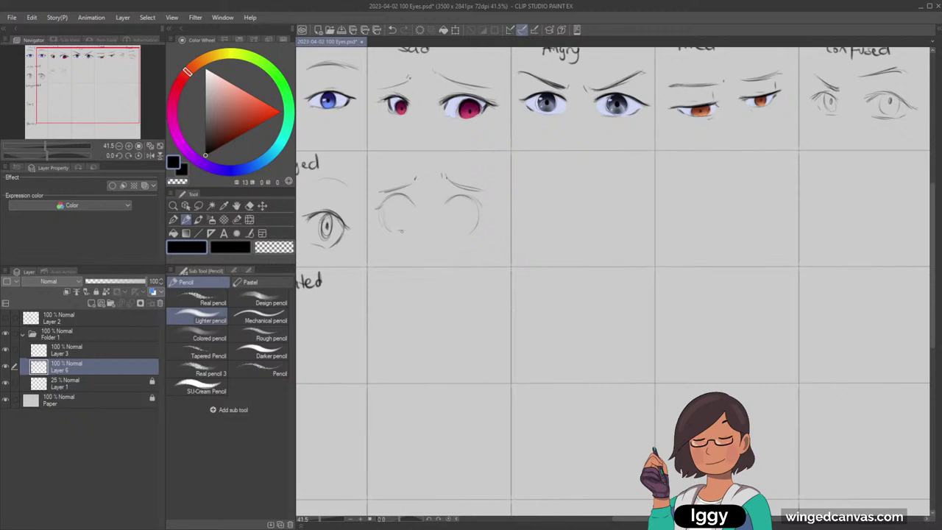
Draw short lower lid lines and tall oval irises in both Sad wide eyes.
drag(399, 231, 462, 232)
drag(397, 201, 399, 222)
key(ctrl+z)
key(ctrl+z)
key(ctrl+z)
drag(462, 201, 461, 223)
Extend the outer lid corner of the right Sad wide eye and draw small narrow pupils in both irises.
drag(111, 109, 90, 101)
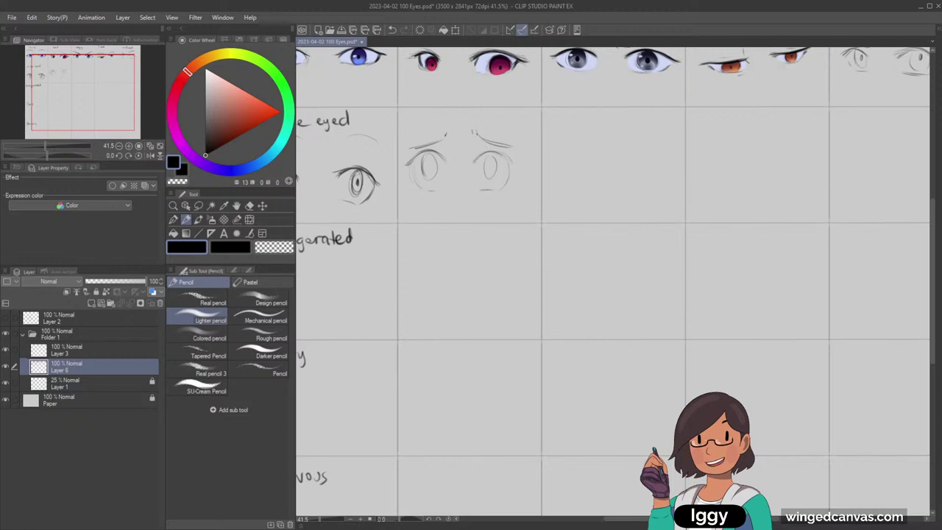
drag(500, 153, 514, 164)
key(ctrl+z)
drag(491, 163, 491, 172)
drag(428, 154, 423, 164)
Sketch arched upper lids and curved eye sides for a pair of eyes in the Angry column's Wide eyed cell.
drag(103, 99, 103, 88)
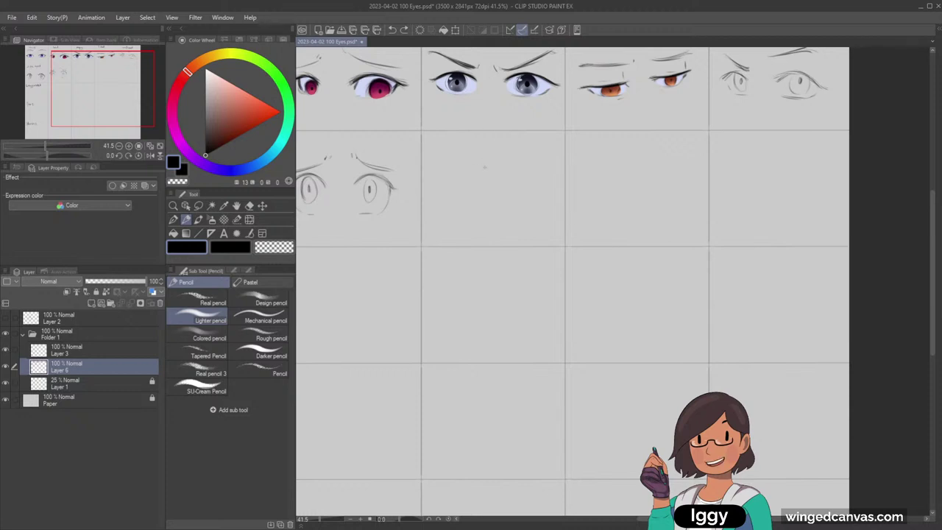
click(107, 82)
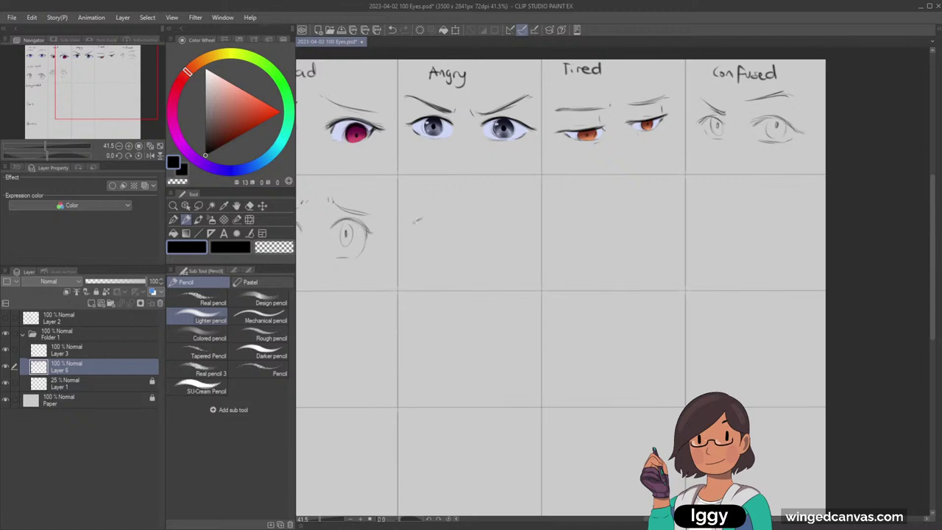
drag(416, 219, 446, 225)
key(ctrl+z)
drag(426, 216, 445, 229)
drag(487, 228, 521, 225)
drag(416, 218, 441, 223)
click(503, 205)
mouse_move(482, 229)
mouse_down()
mouse_move(521, 224)
mouse_move(518, 251)
mouse_up()
key(ctrl+z)
mouse_move(417, 226)
mouse_down()
mouse_move(417, 231)
mouse_move(427, 247)
mouse_move(424, 216)
mouse_up()
key(ctrl+z)
Draw steep, dark eyebrows slanting down toward the middle above the Angry wide-eyed pair.
mouse_move(417, 199)
mouse_down()
mouse_move(449, 221)
mouse_move(431, 212)
mouse_move(484, 218)
mouse_move(531, 193)
mouse_up()
drag(481, 221, 495, 217)
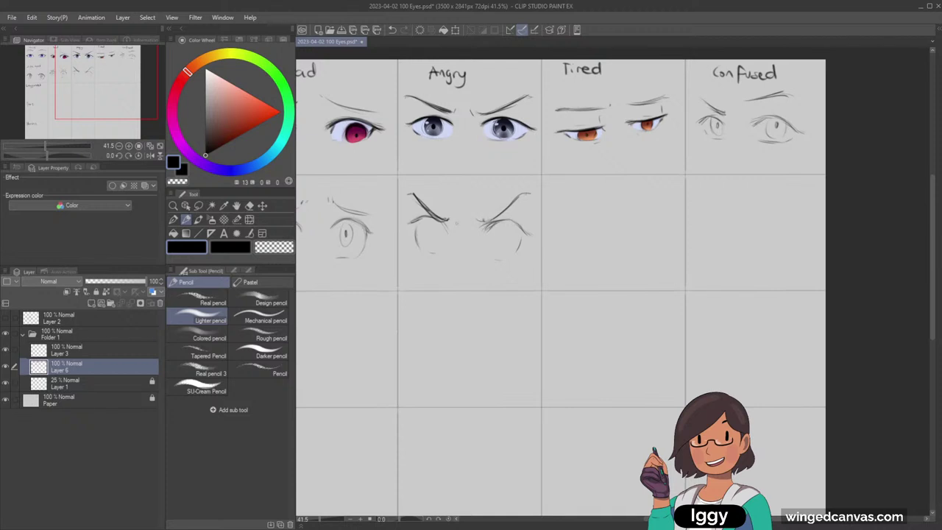
Draw small oval irises with dark narrow pupils in both Angry wide eyes.
mouse_move(436, 225)
mouse_down()
mouse_move(428, 249)
mouse_move(439, 224)
mouse_up()
mouse_move(506, 230)
mouse_down()
mouse_move(500, 249)
mouse_move(508, 231)
mouse_up()
key(ctrl+z)
key(ctrl+z)
drag(432, 230, 431, 238)
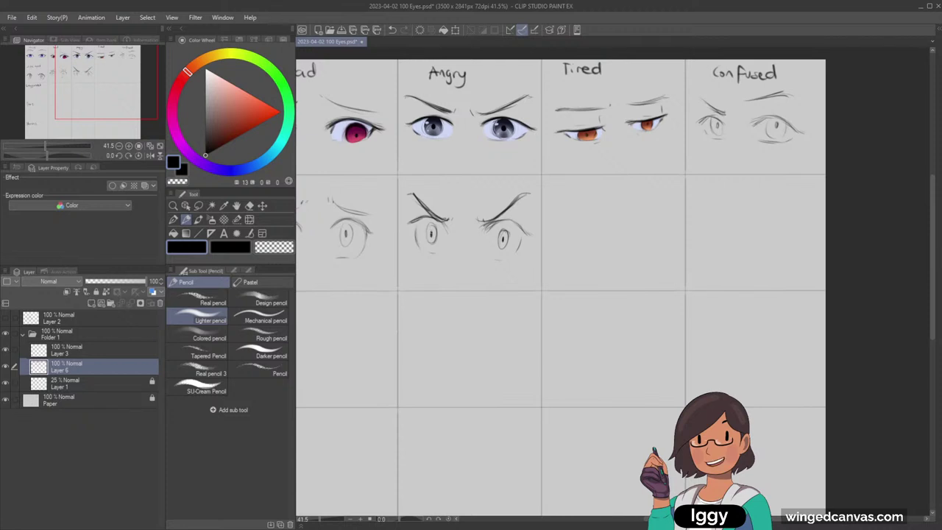
drag(504, 235, 502, 245)
Darken the pupil and upper lid of the left Angry wide eye with the Lighter pencil.
click(175, 207)
drag(462, 280, 413, 284)
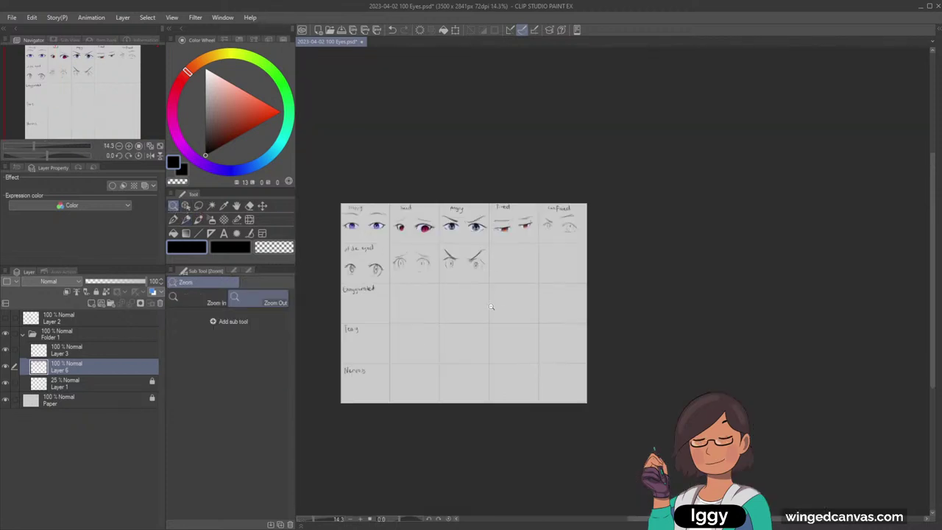
scroll(488, 305, up, 2)
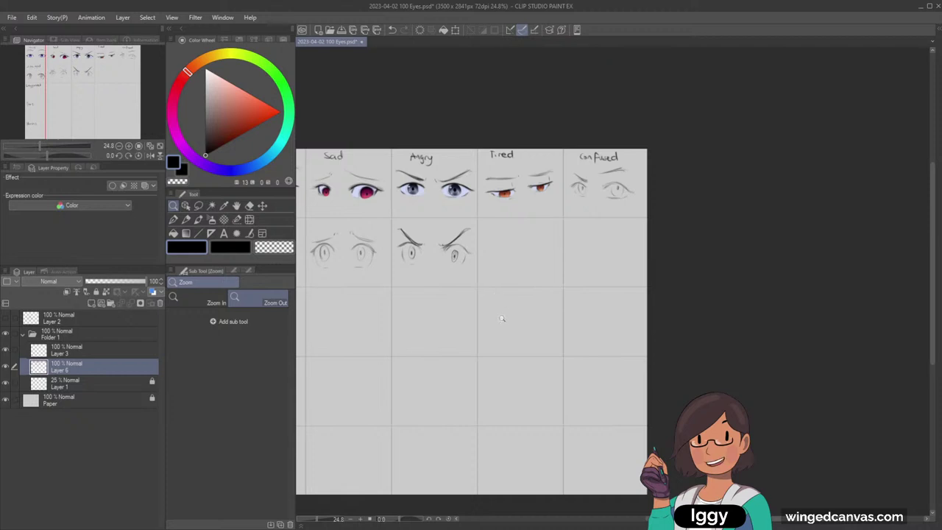
scroll(485, 289, up, 2)
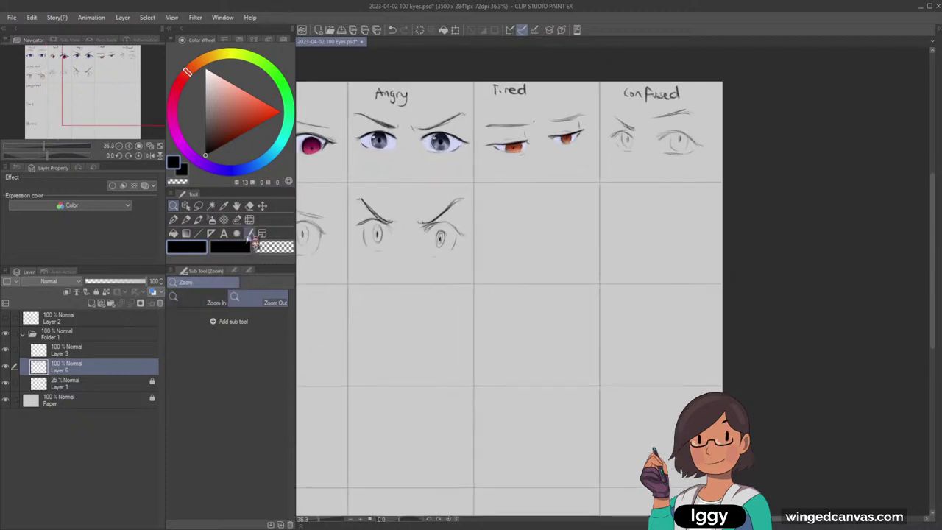
click(187, 221)
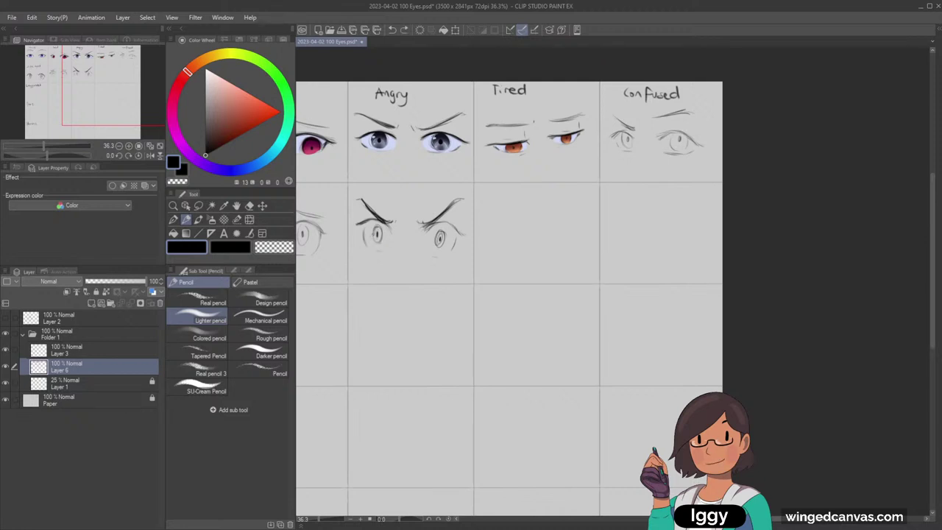
drag(376, 228, 377, 237)
mouse_move(497, 192)
mouse_down()
mouse_move(507, 202)
mouse_move(571, 204)
mouse_up()
drag(100, 120, 129, 119)
click(173, 206)
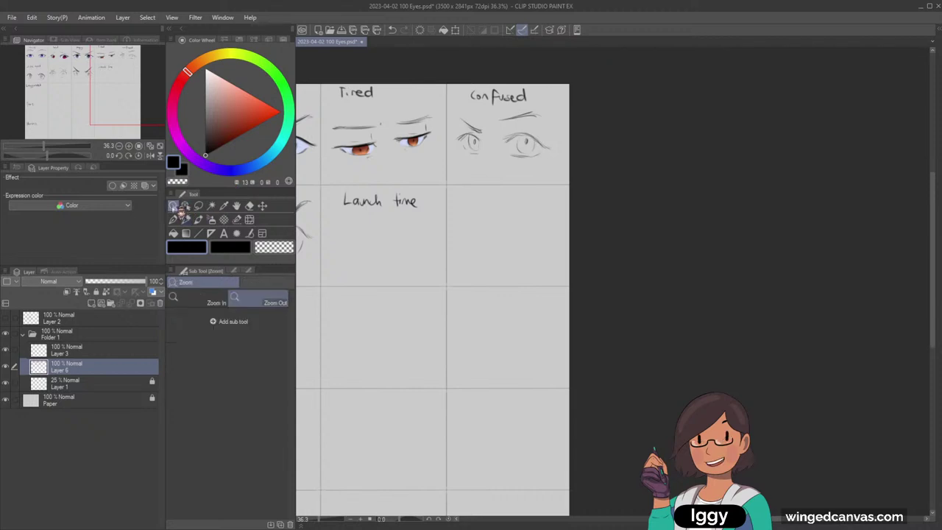
click(390, 206)
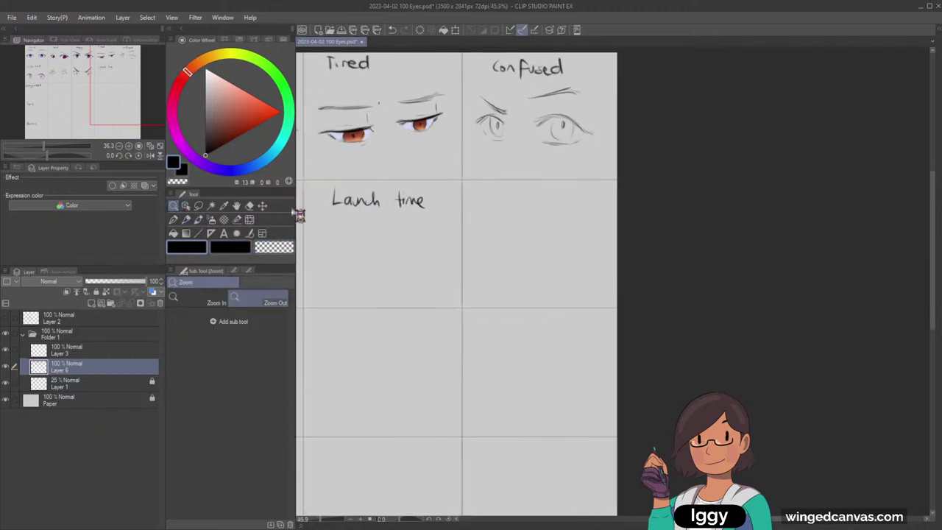
click(249, 206)
mouse_move(368, 214)
mouse_down()
mouse_move(352, 197)
mouse_move(356, 205)
mouse_move(338, 205)
mouse_move(368, 200)
mouse_move(324, 197)
mouse_move(404, 208)
mouse_move(441, 195)
mouse_up()
click(199, 298)
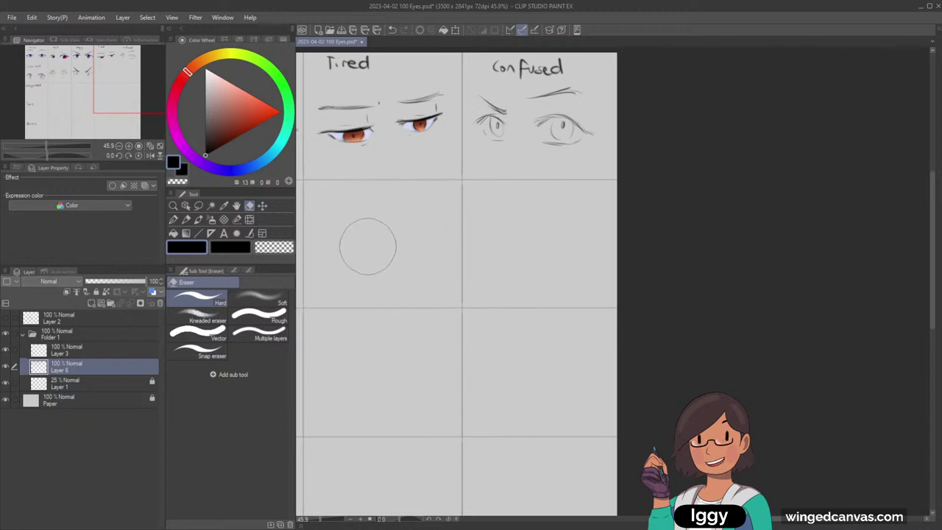
Sketch arched upper lids and flat, straight eyebrows for a pair of eyes in the Tired column's Wide eyed cell.
click(136, 82)
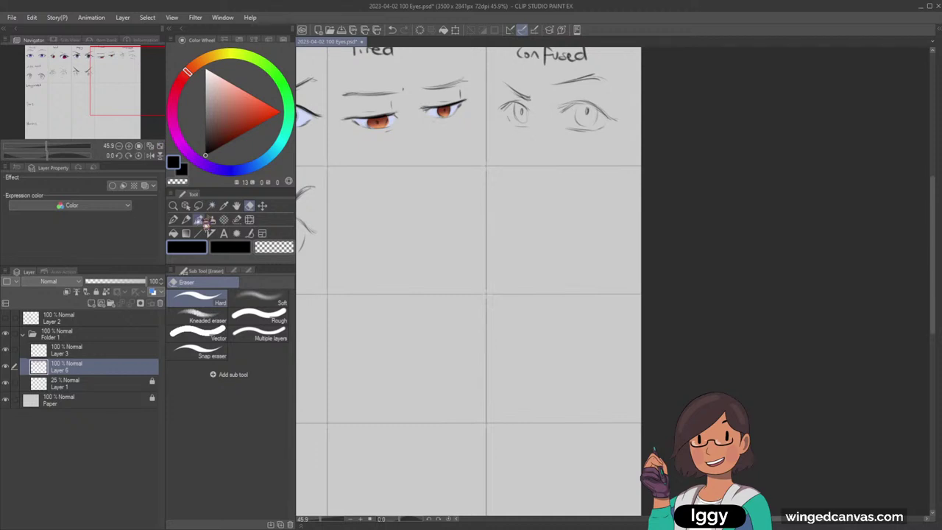
click(173, 219)
click(186, 220)
drag(120, 99, 109, 96)
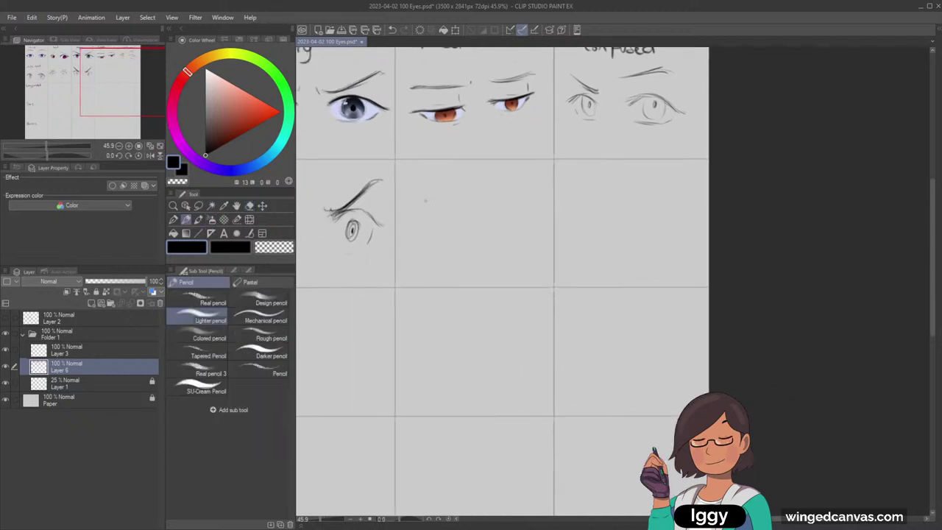
drag(418, 218, 431, 210)
drag(425, 211, 447, 233)
key(ctrl+z)
mouse_move(479, 224)
mouse_down()
mouse_move(505, 210)
mouse_move(517, 223)
mouse_up()
key(ctrl+z)
click(424, 200)
drag(480, 206, 519, 205)
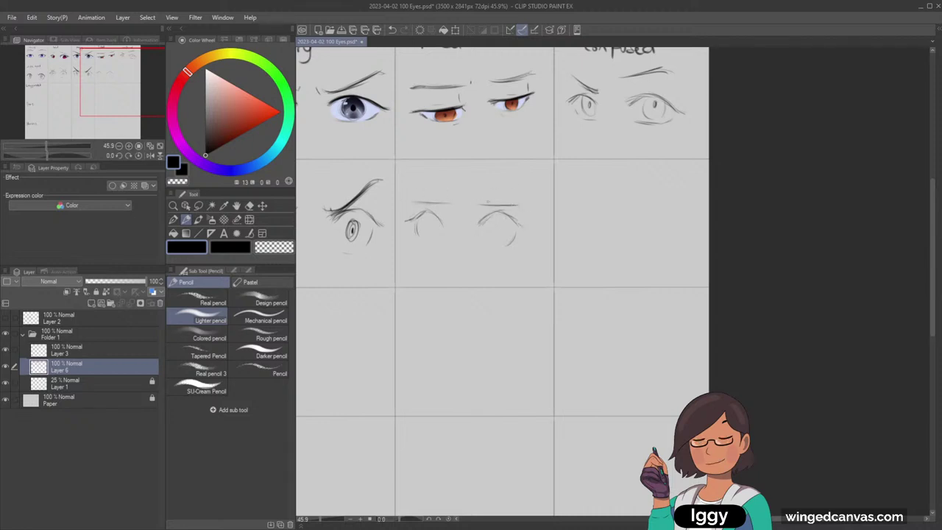
Strengthen the upper lids of the Tired wide-eyed pair and refine the curved sides and lower lid lines.
drag(421, 215, 441, 224)
drag(128, 82, 141, 84)
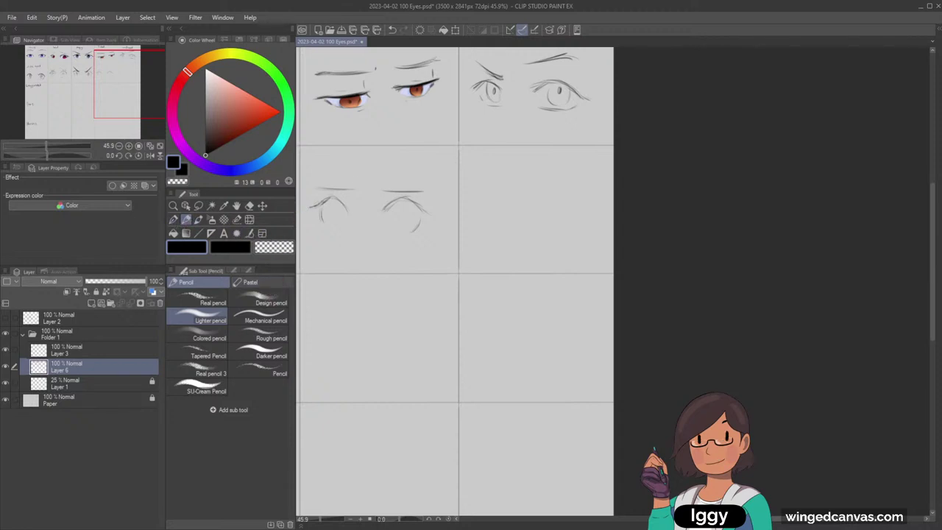
mouse_move(318, 199)
mouse_down()
mouse_move(339, 197)
mouse_move(349, 212)
mouse_move(331, 231)
mouse_up()
drag(390, 230, 421, 217)
Draw narrow oval irises with dark pupils in both Tired wide eyes and add short marks below the right eye.
drag(332, 212, 338, 222)
drag(401, 204, 400, 221)
key(ctrl+z)
key(ctrl+z)
key(ctrl+z)
drag(332, 207, 334, 217)
drag(403, 207, 403, 221)
drag(405, 205, 404, 219)
drag(395, 240, 402, 223)
key(ctrl+z)
Fade the arched lids of the Tired wide eyes with the Soft eraser and darken the left iris beneath flatter upper lids.
click(250, 206)
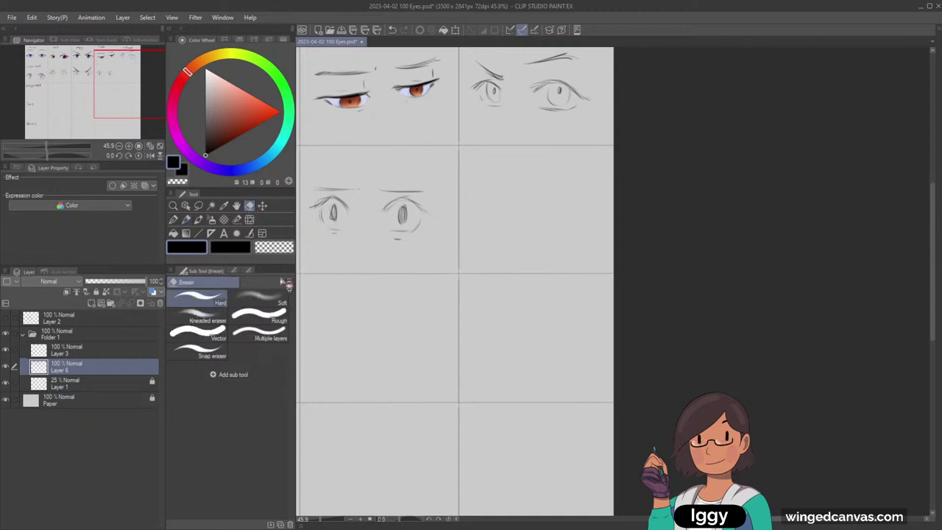
click(259, 298)
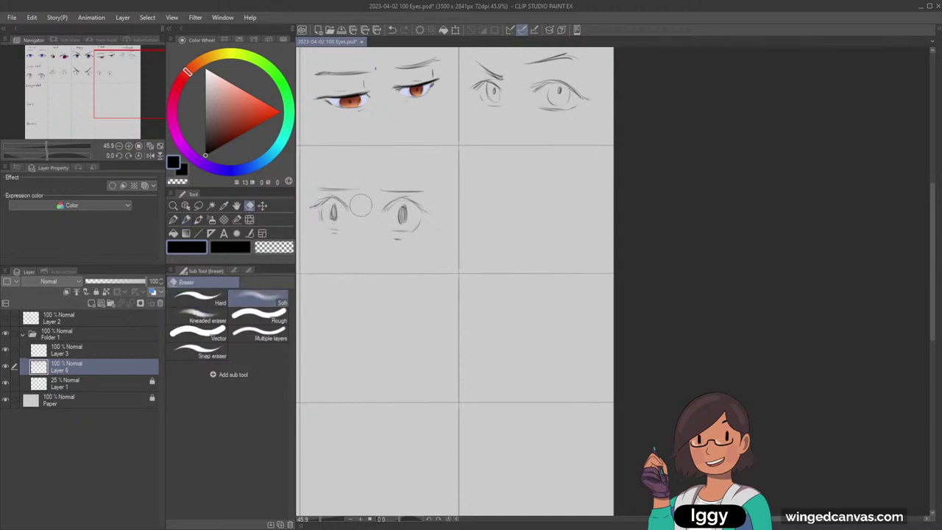
mouse_move(361, 206)
mouse_down()
mouse_move(389, 203)
mouse_move(329, 203)
mouse_move(423, 210)
mouse_move(405, 221)
mouse_up()
click(187, 219)
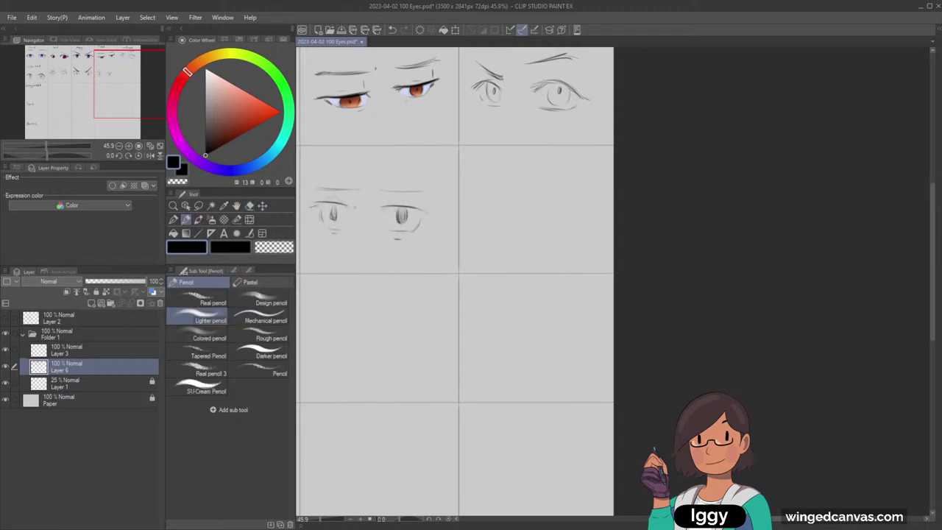
mouse_move(331, 201)
mouse_down()
mouse_move(338, 223)
mouse_move(329, 218)
mouse_up()
mouse_move(328, 206)
mouse_down()
mouse_move(324, 225)
mouse_move(334, 212)
mouse_up()
key(ctrl+z)
Erase the lower lid marks under the left Tired wide eye with the Soft eraser.
click(175, 206)
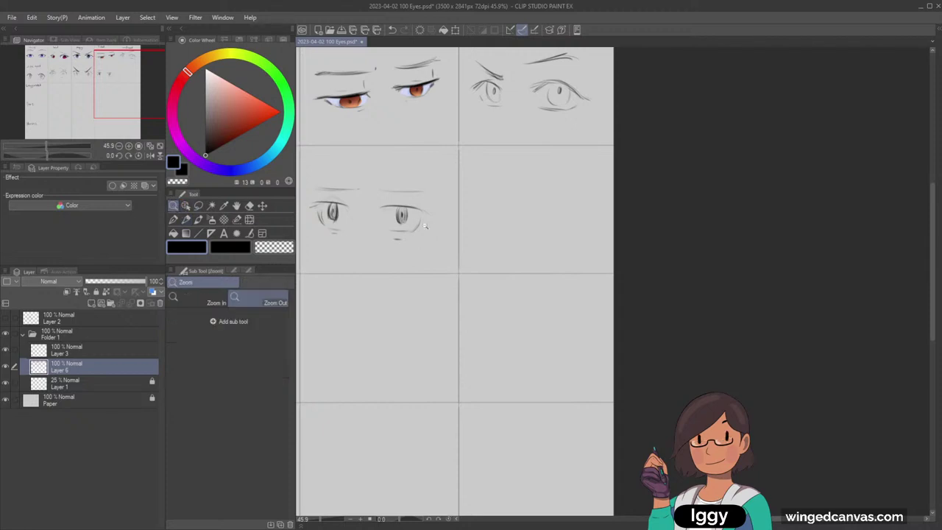
drag(432, 237, 392, 247)
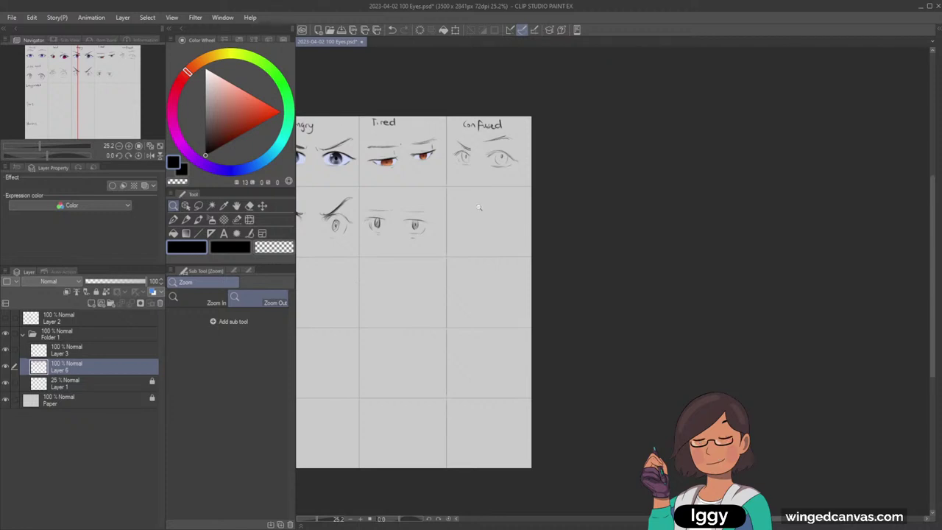
scroll(448, 245, down, 3)
scroll(444, 243, up, 8)
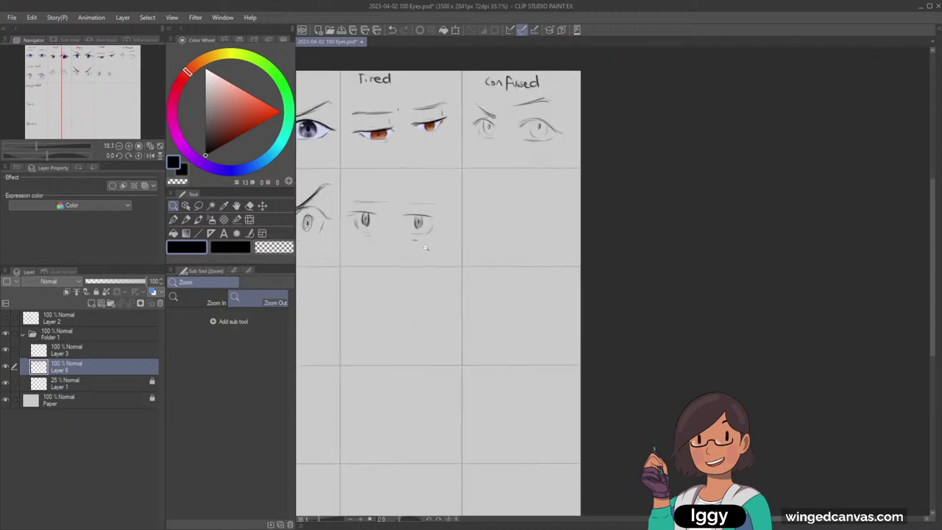
click(250, 207)
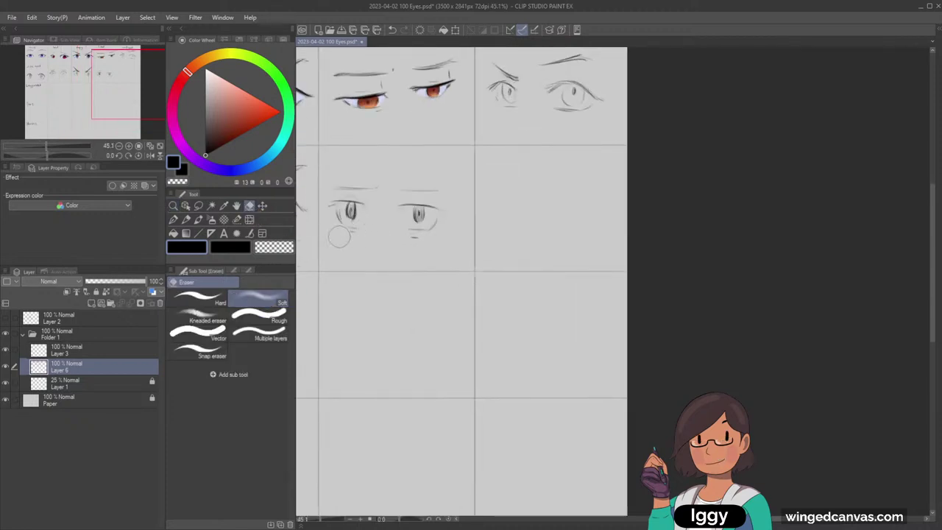
click(186, 220)
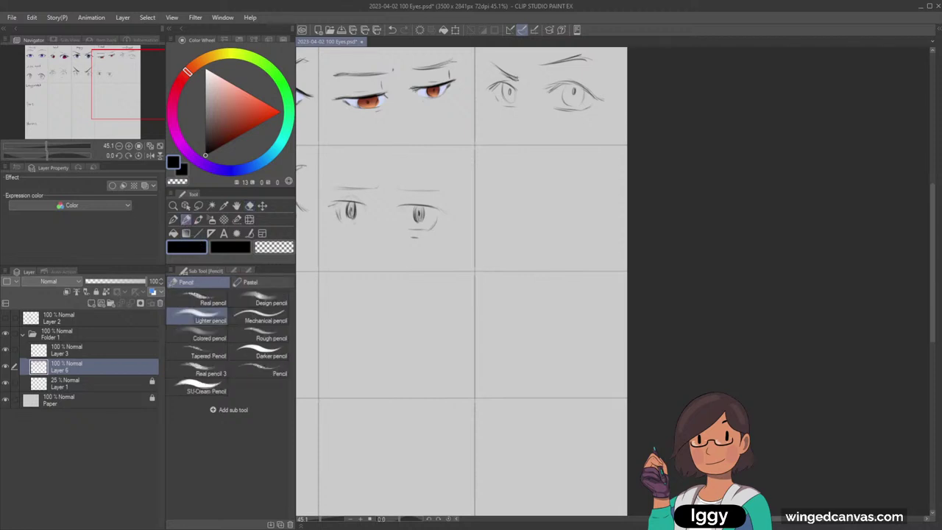
Redraw the left Tired wide eye's lower lid and darken both flat upper lids, extending the right outer corner.
mouse_move(343, 223)
mouse_down()
mouse_move(360, 225)
mouse_move(365, 204)
mouse_move(346, 217)
mouse_move(443, 210)
mouse_up()
key(ctrl+z)
key(ctrl+z)
click(249, 206)
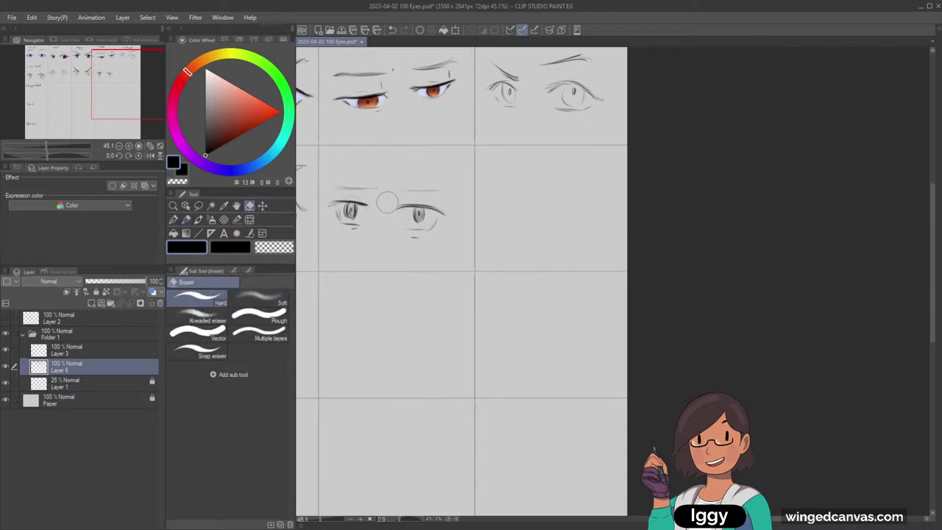
click(186, 219)
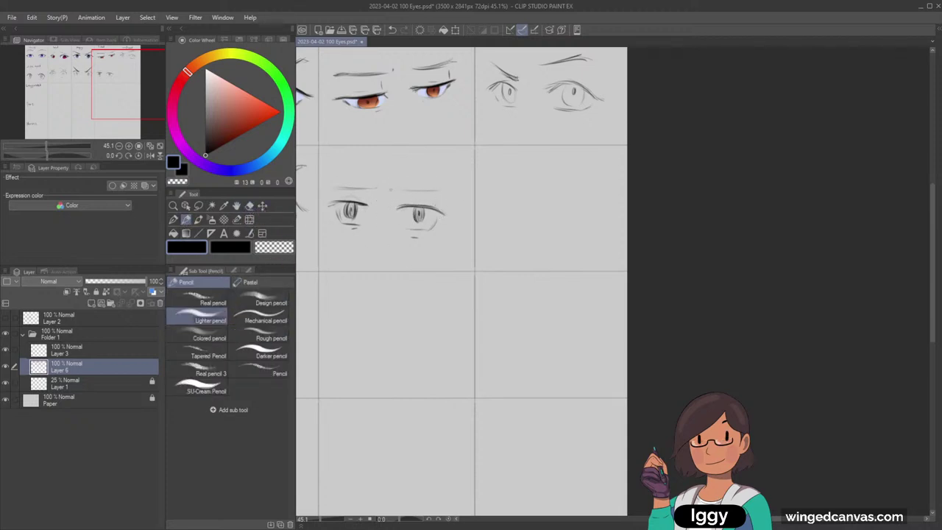
Redraw the flat eyebrows above the Tired wide-eyed pair with darker lines.
drag(395, 185, 443, 191)
key(ctrl+z)
mouse_move(335, 190)
mouse_down()
mouse_move(375, 189)
mouse_move(326, 187)
mouse_up()
Sketch arched upper lids and light side contours for the Wide eyed pair in the Confused column with the Lighter pencil.
click(174, 206)
drag(380, 259, 526, 202)
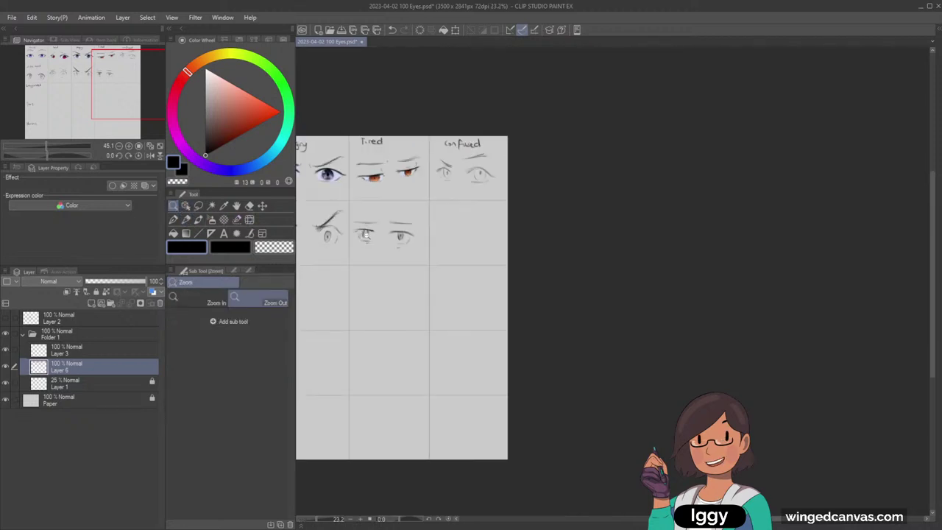
click(524, 200)
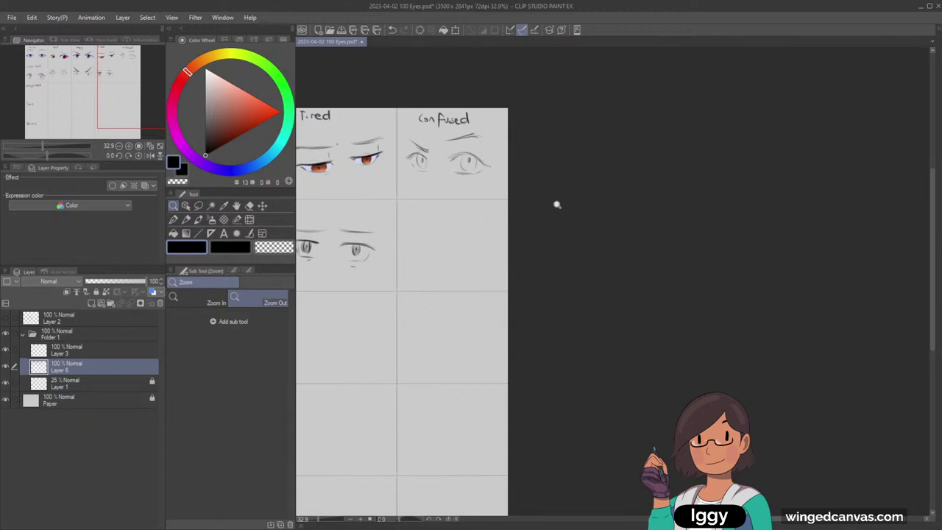
click(561, 196)
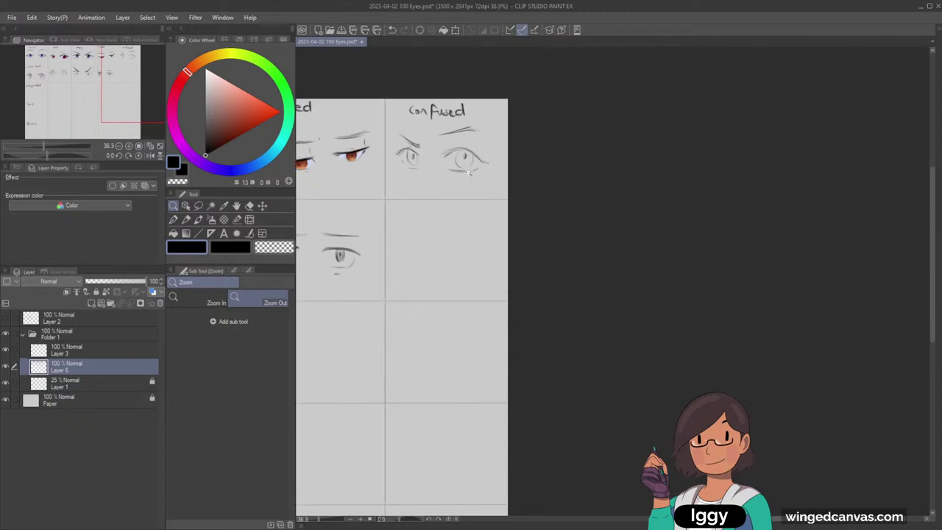
click(187, 220)
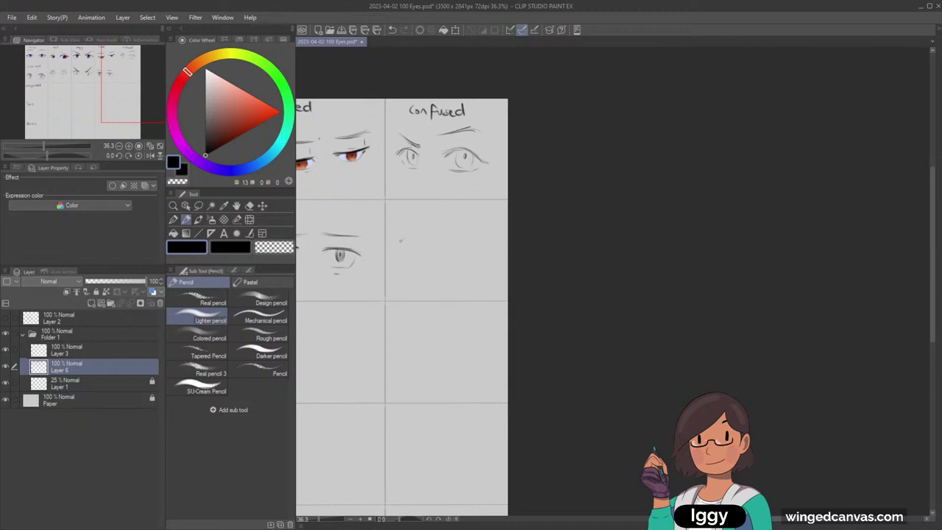
drag(421, 233, 413, 249)
key(ctrl+z)
mouse_move(457, 239)
mouse_down()
mouse_move(452, 246)
mouse_move(464, 235)
mouse_up()
key(ctrl+z)
drag(465, 236, 477, 249)
drag(473, 238, 480, 248)
drag(409, 238, 415, 253)
drag(479, 249, 474, 267)
Sketch uneven eyebrows above the Confused wide-eyed pair, with a low left brow, a raised right brow and small crease marks between them.
drag(402, 228, 421, 226)
mouse_move(451, 229)
mouse_down()
mouse_move(482, 229)
mouse_move(483, 218)
mouse_up()
key(ctrl+z)
key(ctrl+z)
mouse_move(402, 233)
mouse_down()
mouse_move(483, 232)
mouse_move(479, 224)
mouse_up()
key(ctrl+z)
click(443, 220)
click(426, 230)
Sketch small, narrow oval irises inside both Confused wide eyes and refine the right eye's contour.
drag(412, 248, 469, 250)
key(ctrl+z)
key(ctrl+z)
mouse_move(461, 248)
mouse_down()
mouse_move(461, 260)
mouse_move(413, 255)
mouse_move(477, 240)
mouse_up()
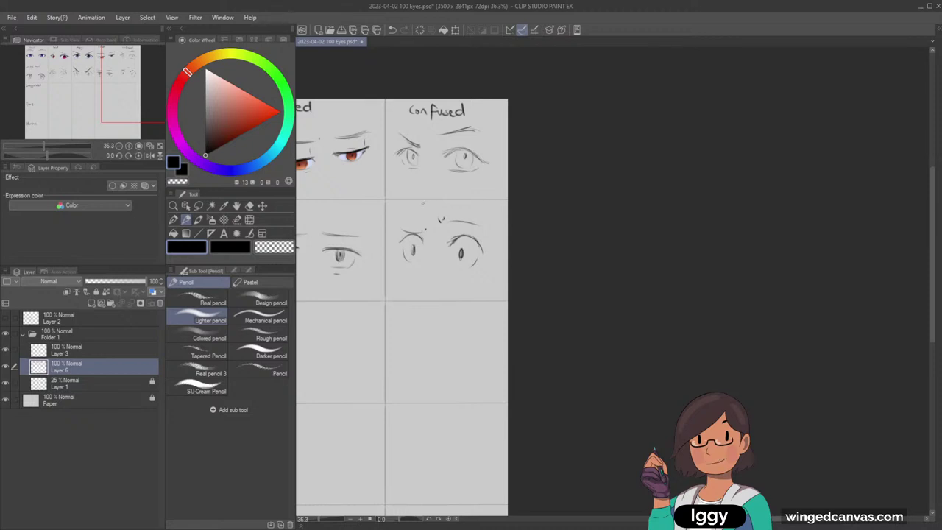
Clean up the crease marks at the inner end of the right Confused eyebrow with the eraser.
click(250, 205)
mouse_move(433, 217)
mouse_down()
mouse_move(477, 225)
mouse_move(442, 221)
mouse_up()
key(p)
key(ctrl+z)
Look over the whole sheet, checking the Wide eyed row and the empty Exaggerated, Teary and Nervous rows.
click(160, 147)
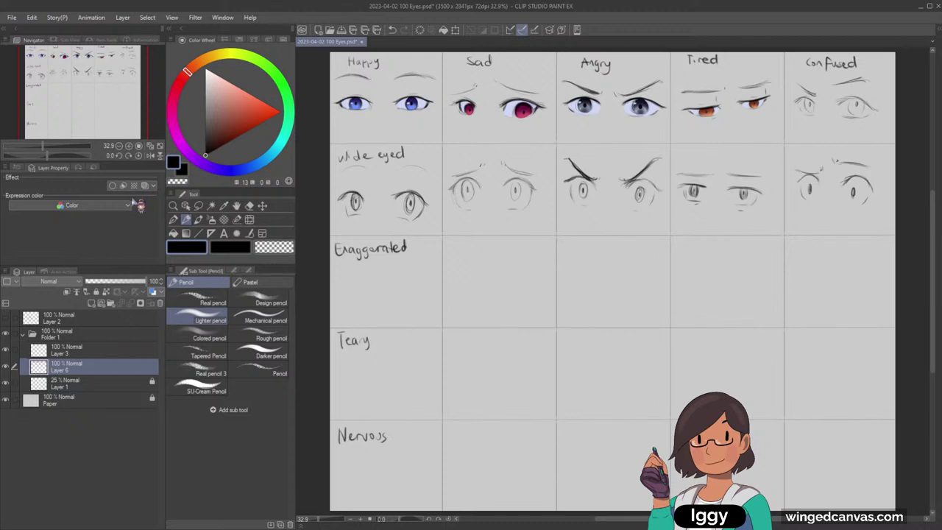
drag(98, 101, 100, 106)
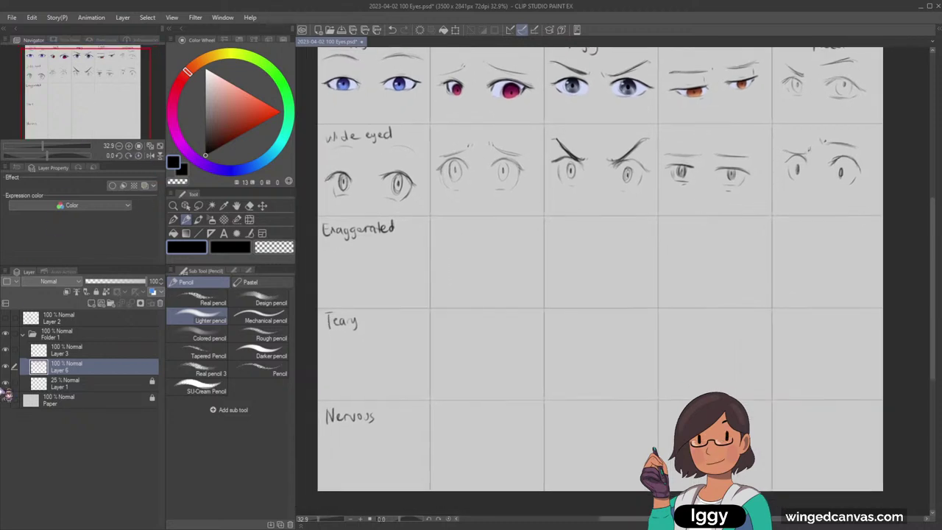
click(173, 205)
click(359, 262)
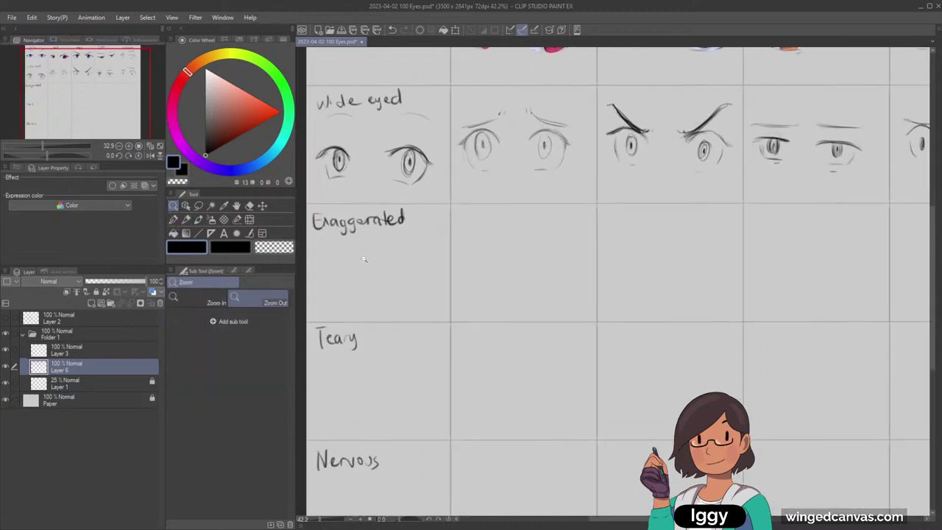
click(374, 270)
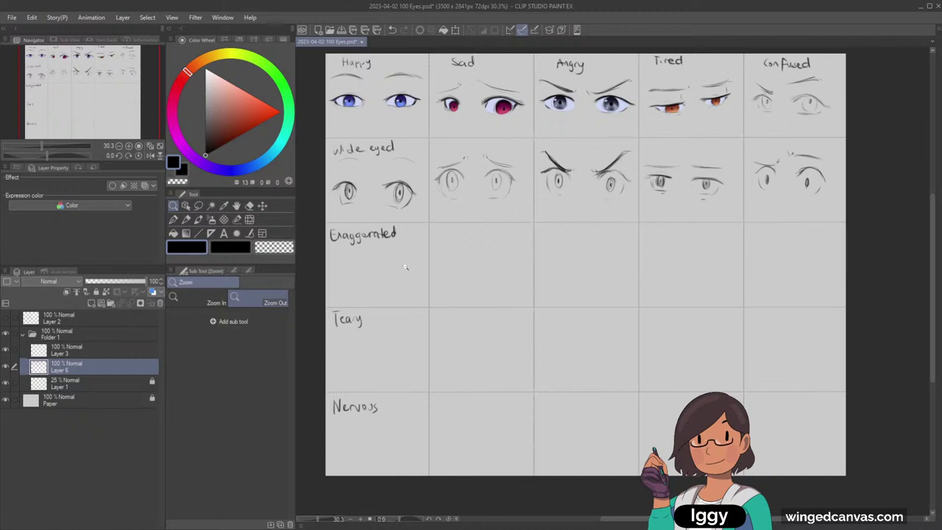
click(396, 277)
click(186, 220)
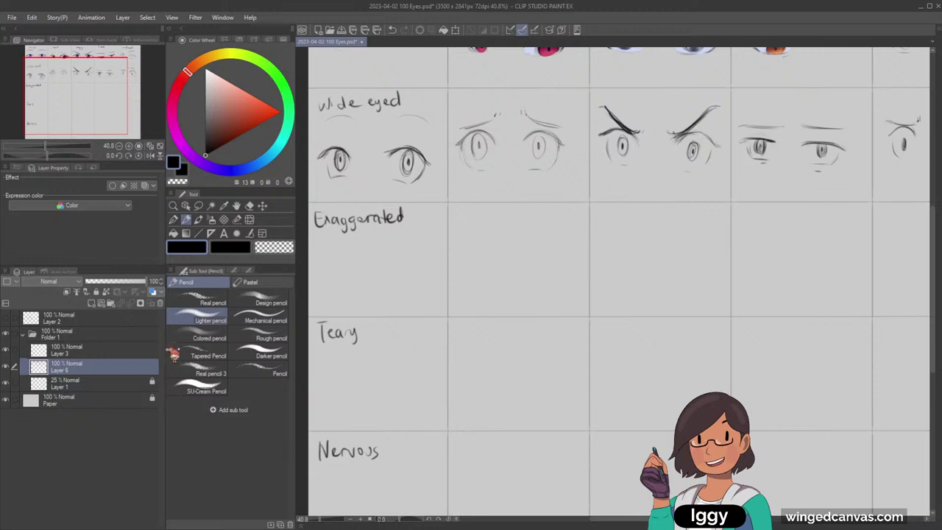
click(159, 146)
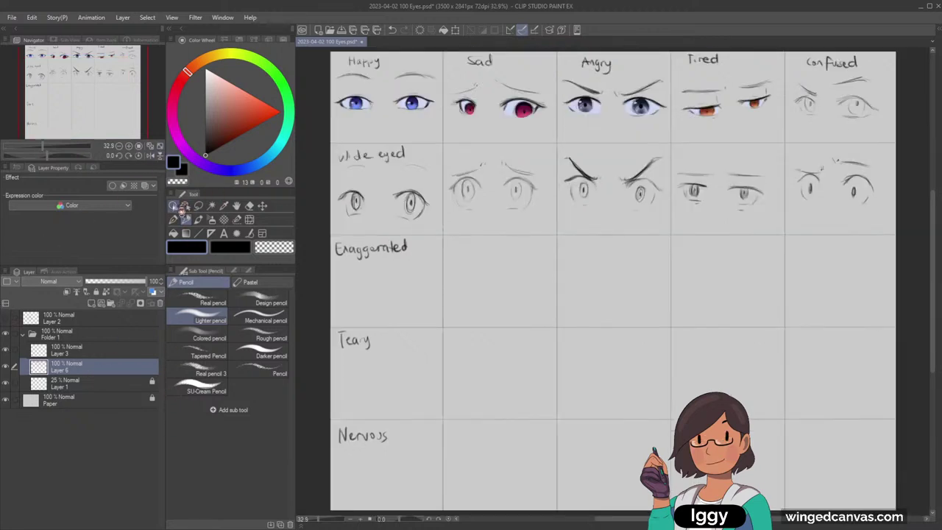
click(173, 205)
click(375, 329)
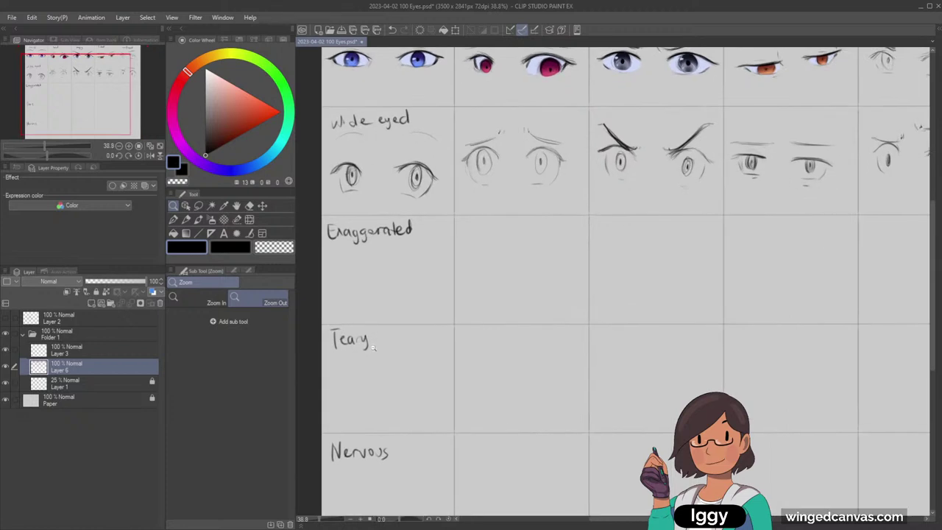
click(374, 348)
alt+click(375, 349)
alt+click(376, 348)
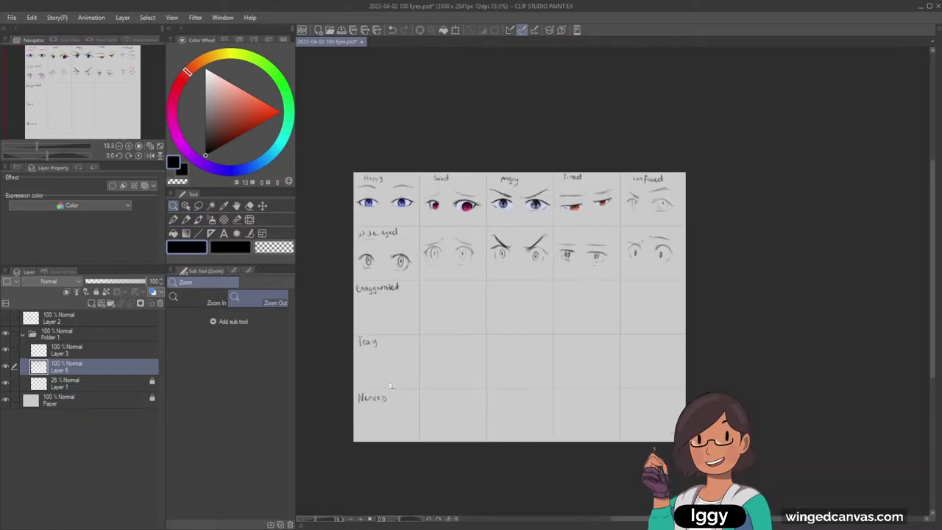
drag(378, 370, 390, 368)
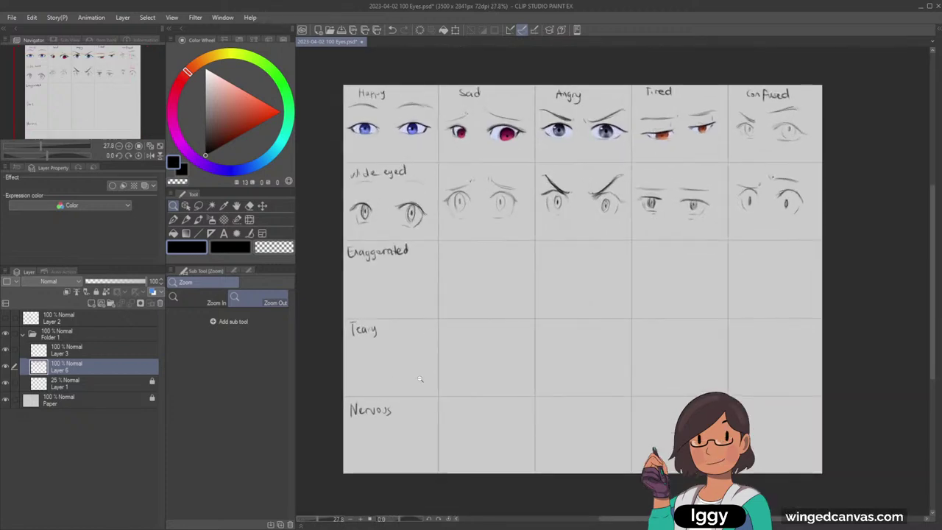
click(421, 380)
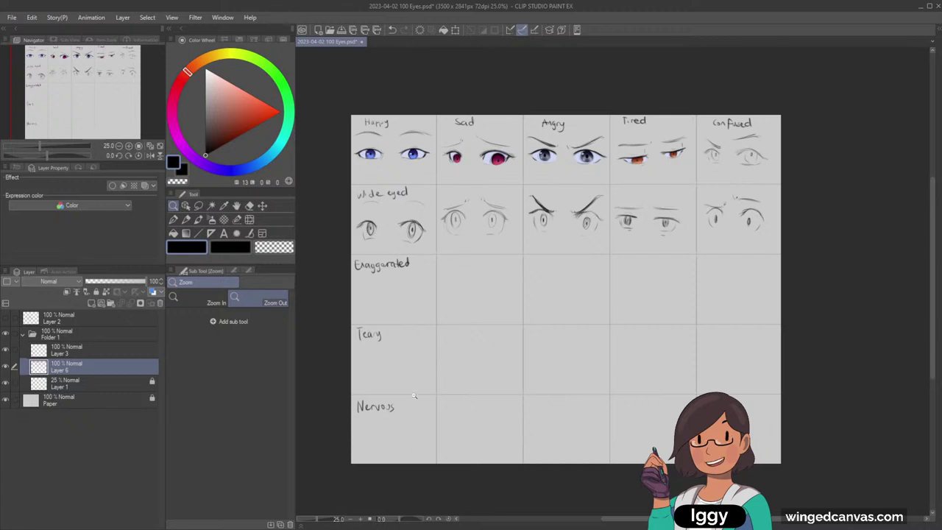
click(420, 370)
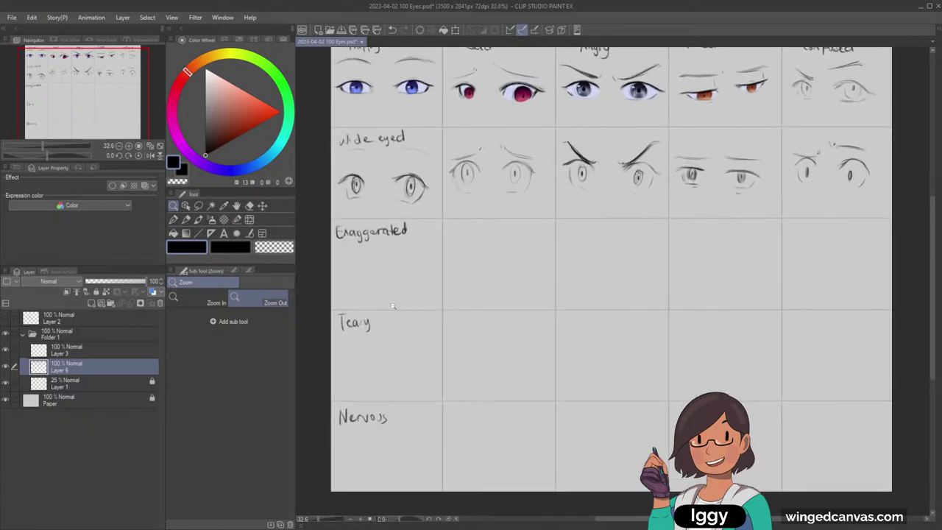
drag(394, 310, 395, 313)
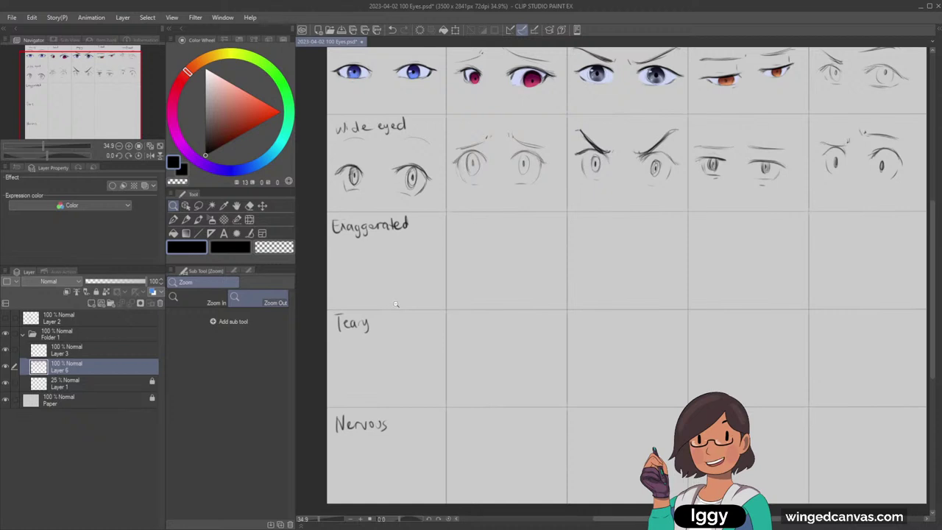
click(186, 219)
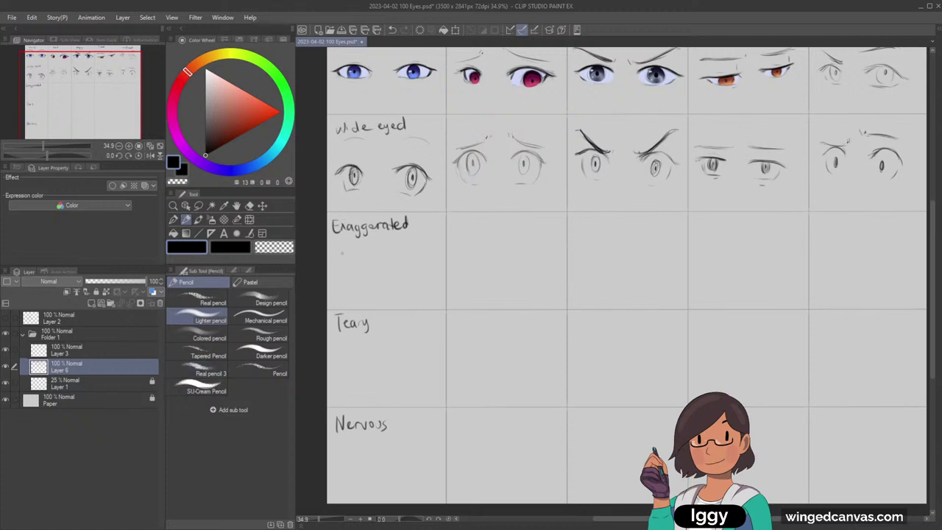
click(174, 207)
drag(350, 281, 375, 280)
click(186, 222)
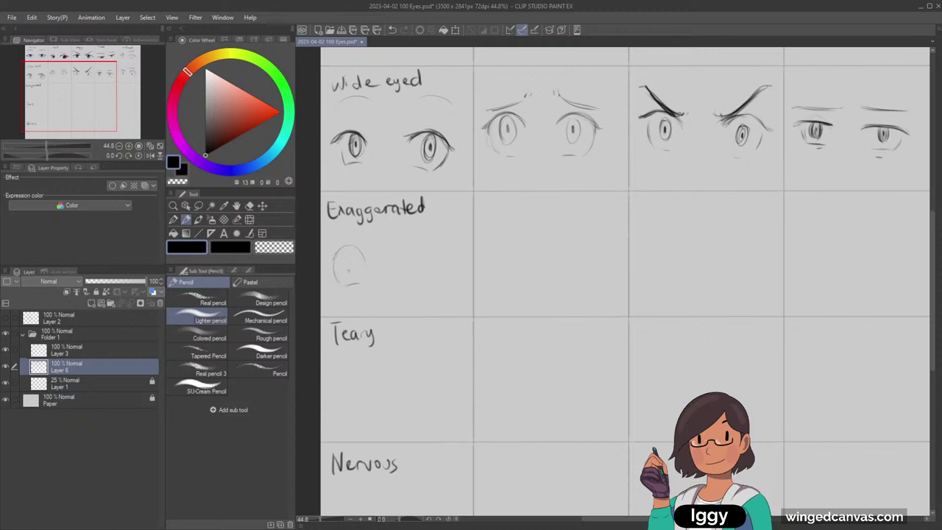
key(ctrl+z)
key(ctrl+z)
key(ctrl+z)
key(ctrl+z)
Sketch arched upper lids for the pair of eyes in the Exaggerated row's Happy cell.
drag(352, 256, 341, 271)
key(ctrl+z)
mouse_move(406, 264)
mouse_down()
mouse_move(428, 254)
mouse_move(448, 265)
mouse_up()
mouse_move(406, 265)
mouse_down()
mouse_move(433, 255)
mouse_move(454, 270)
mouse_up()
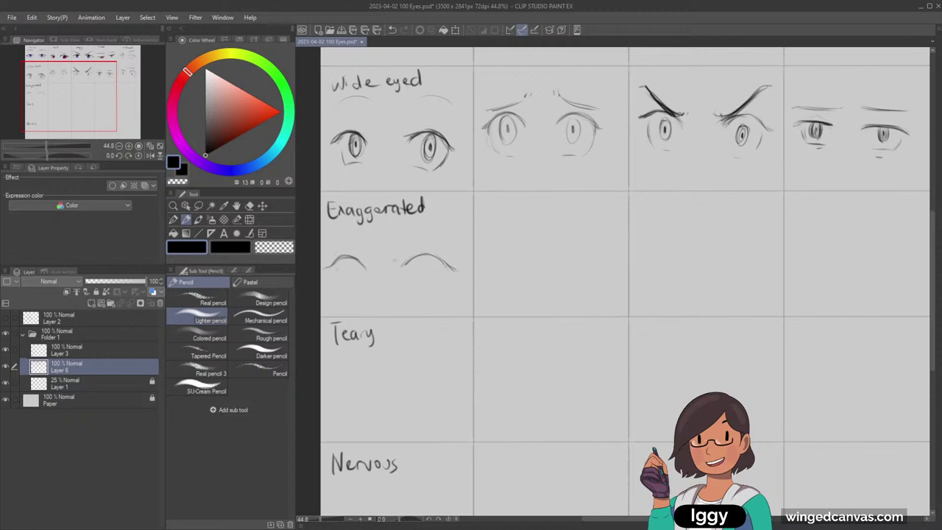
Sketch tall oval irises and short lower lid lines beneath the arched lids in the Exaggerated row's Happy cell.
drag(334, 271, 339, 281)
key(ctrl+z)
key(ctrl+z)
drag(407, 264, 445, 261)
key(ctrl+z)
drag(349, 260, 349, 280)
drag(424, 259, 421, 283)
key(ctrl+z)
key(ctrl+z)
Erase the Exaggerated row label on Layer 3 and handwrite Blush in its place with the Lighter pencil.
click(250, 205)
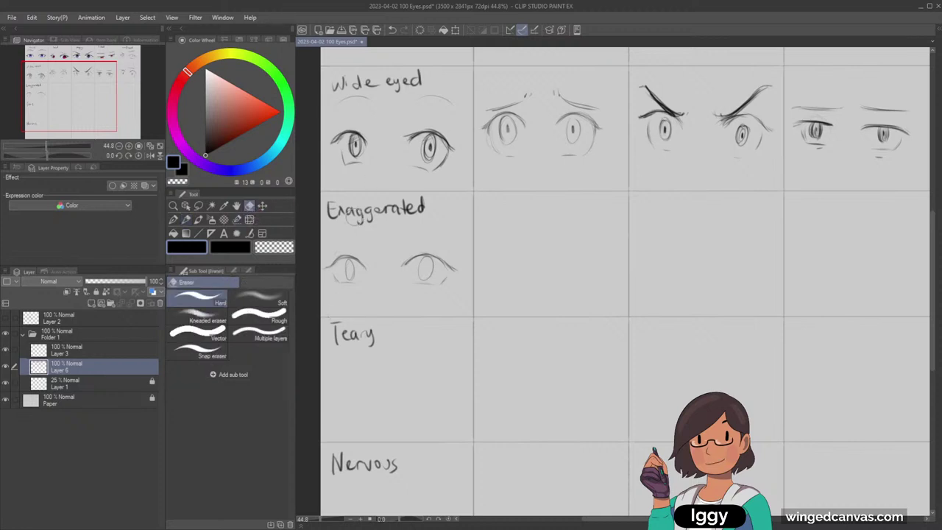
click(67, 350)
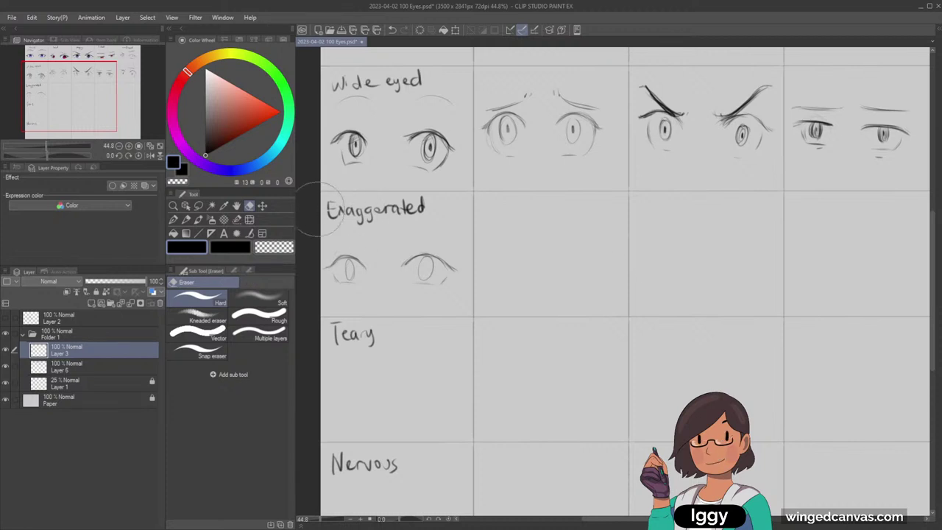
drag(330, 210, 421, 207)
click(186, 219)
mouse_move(340, 198)
mouse_down()
mouse_move(341, 211)
mouse_move(366, 206)
mouse_up()
mouse_move(375, 202)
mouse_down()
mouse_move(368, 210)
mouse_move(379, 209)
mouse_up()
drag(379, 205, 385, 209)
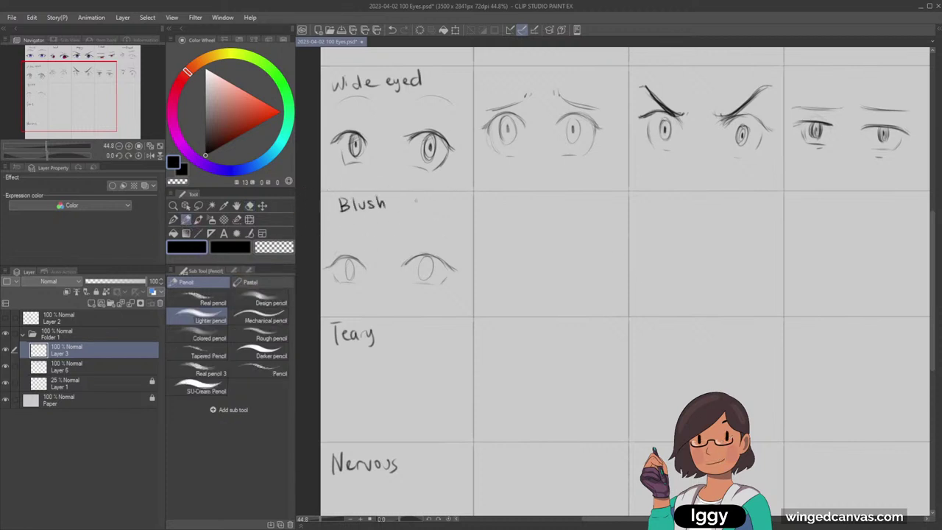
click(236, 206)
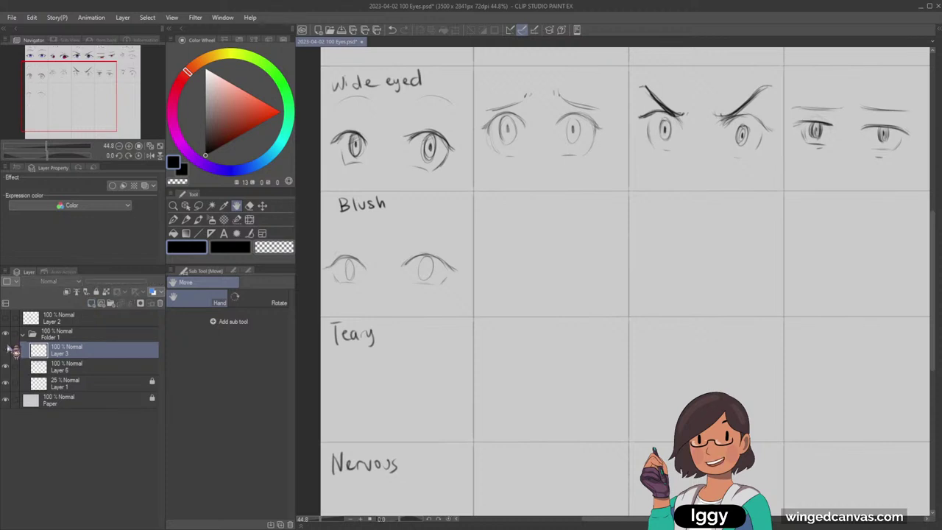
click(6, 367)
click(6, 366)
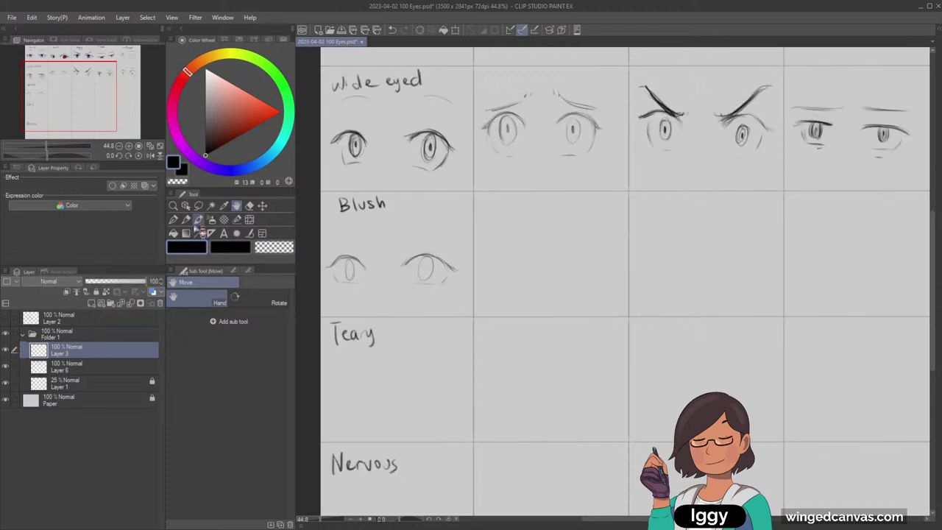
click(199, 206)
mouse_move(346, 232)
mouse_down()
mouse_move(374, 316)
mouse_move(391, 230)
mouse_up()
click(262, 205)
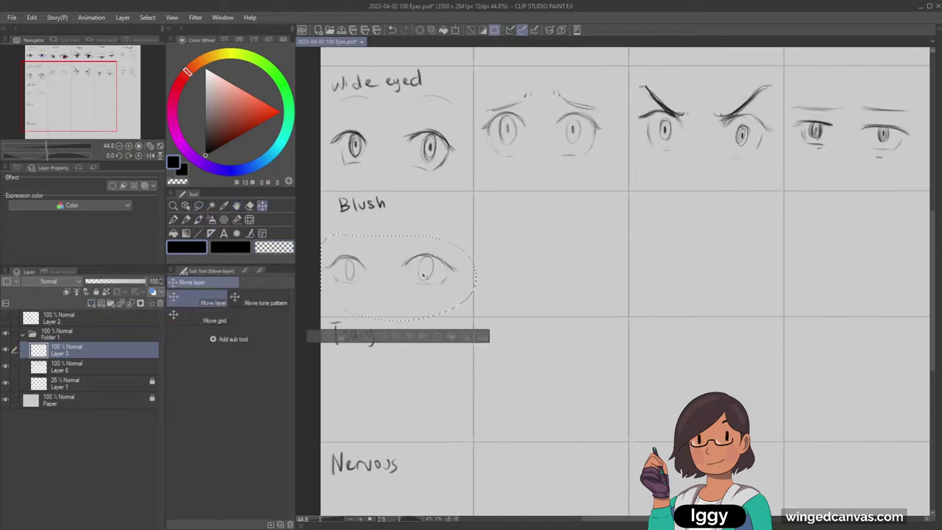
Lasso the Happy Blush eyes on Layer 6, move them slightly down within the cell and clear the selection.
click(68, 371)
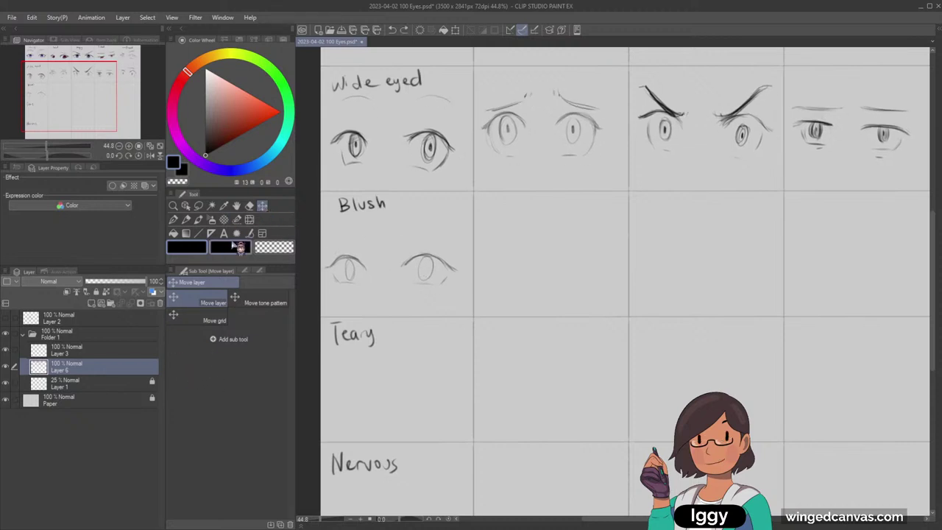
click(199, 205)
mouse_move(340, 235)
mouse_down()
mouse_move(472, 303)
mouse_move(412, 236)
mouse_up()
click(262, 206)
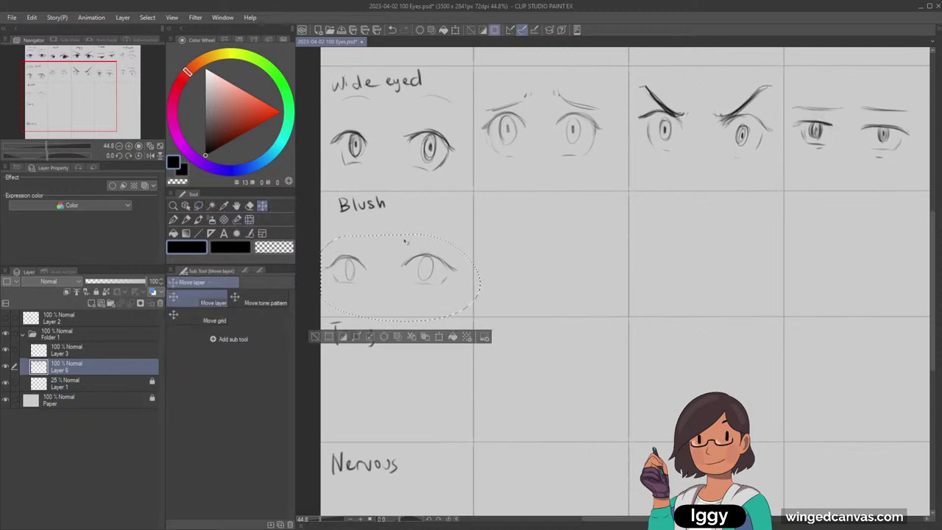
drag(431, 274, 433, 281)
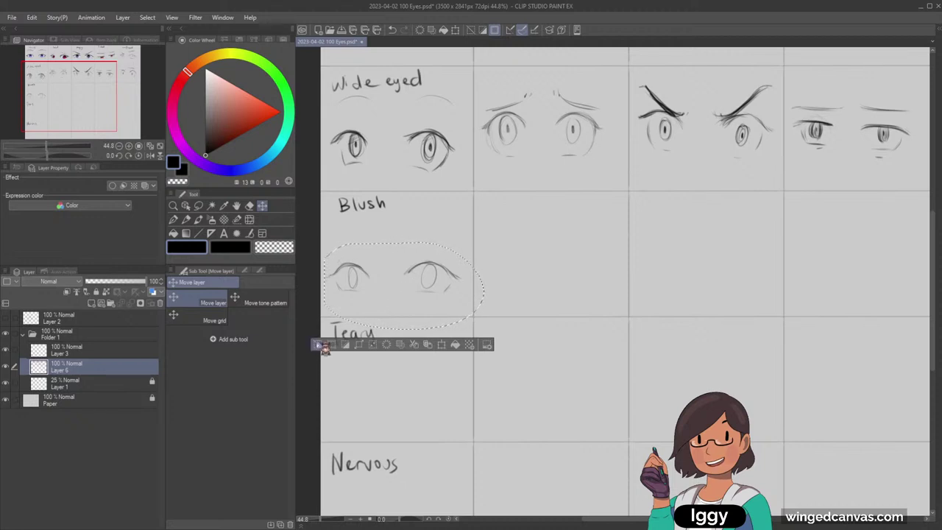
click(318, 345)
Lasso the right Blush eye, transform it slightly closer to the left eye and clear the selection.
click(198, 206)
mouse_move(430, 240)
mouse_down()
mouse_move(458, 299)
mouse_move(463, 246)
mouse_move(440, 272)
mouse_up()
key(ctrl+t)
click(393, 329)
click(337, 327)
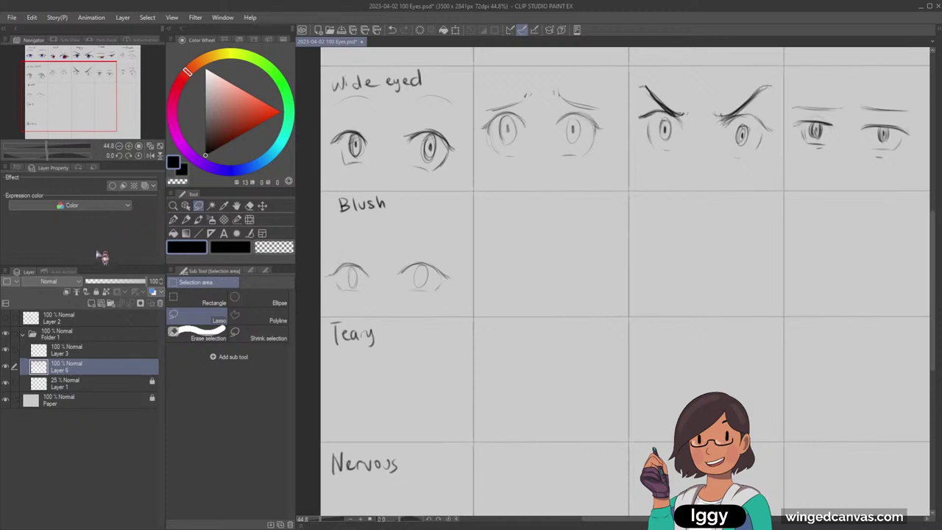
click(186, 220)
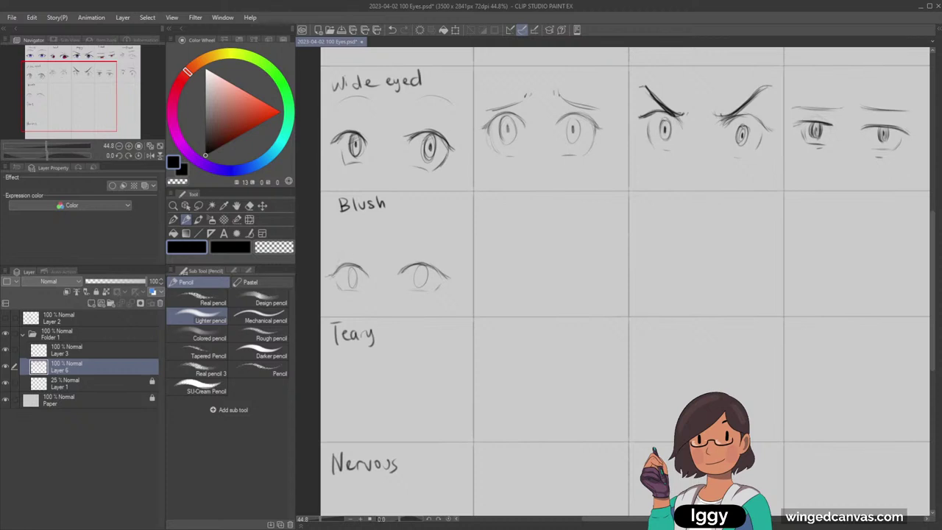
drag(343, 240, 370, 243)
drag(330, 244, 365, 245)
key(ctrl+z)
key(ctrl+z)
drag(378, 308, 395, 308)
key(ctrl+z)
Lasso the pair of Blush eyes, move them up closer to the row label and clear the selection.
click(199, 207)
mouse_move(344, 226)
mouse_down()
mouse_move(316, 256)
mouse_move(420, 224)
mouse_move(346, 224)
mouse_up()
click(263, 207)
drag(411, 282, 411, 258)
click(319, 326)
Sketch worried eyebrows above the Happy Blush eyes and a small smiling mouth centred below them.
key(p)
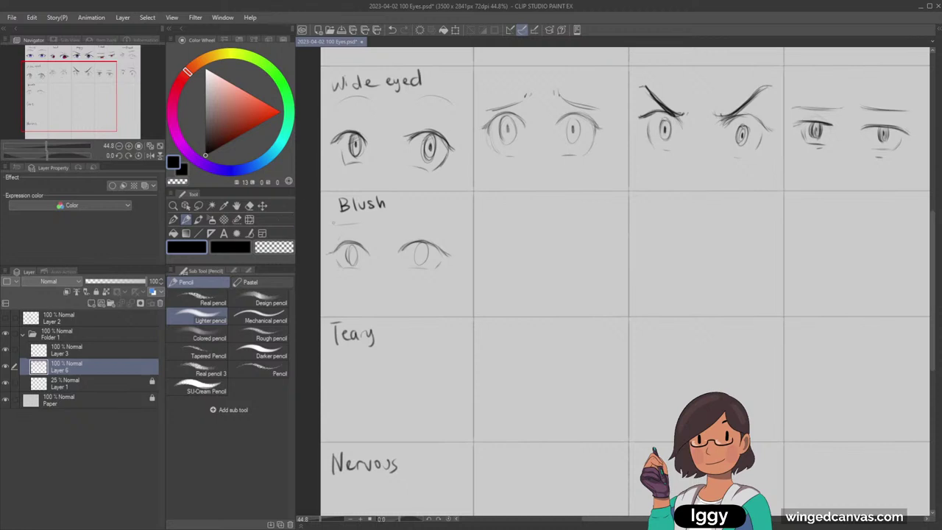
drag(402, 219, 441, 228)
mouse_move(83, 107)
mouse_down()
mouse_move(103, 95)
mouse_move(88, 94)
mouse_move(71, 114)
mouse_up()
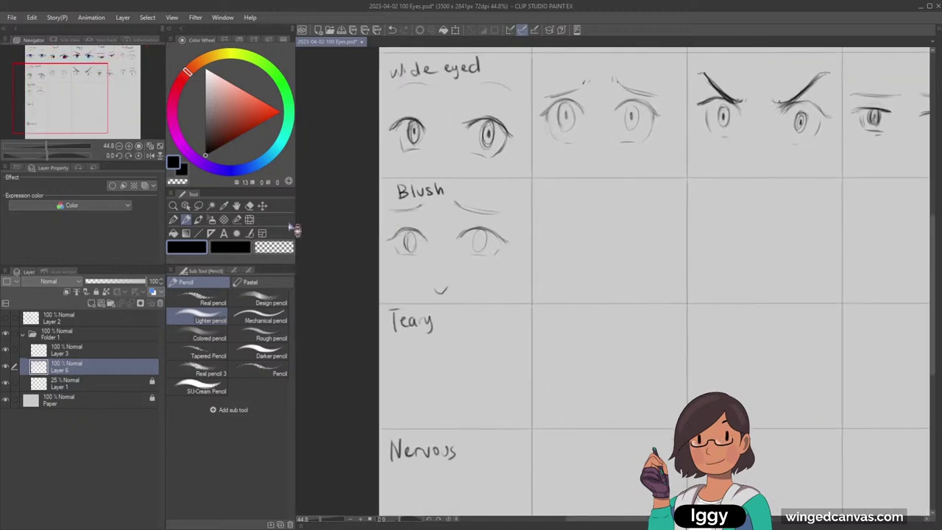
Fade the iris lines of both Happy Blush eyes with the Soft eraser and return to the Lighter pencil.
click(250, 206)
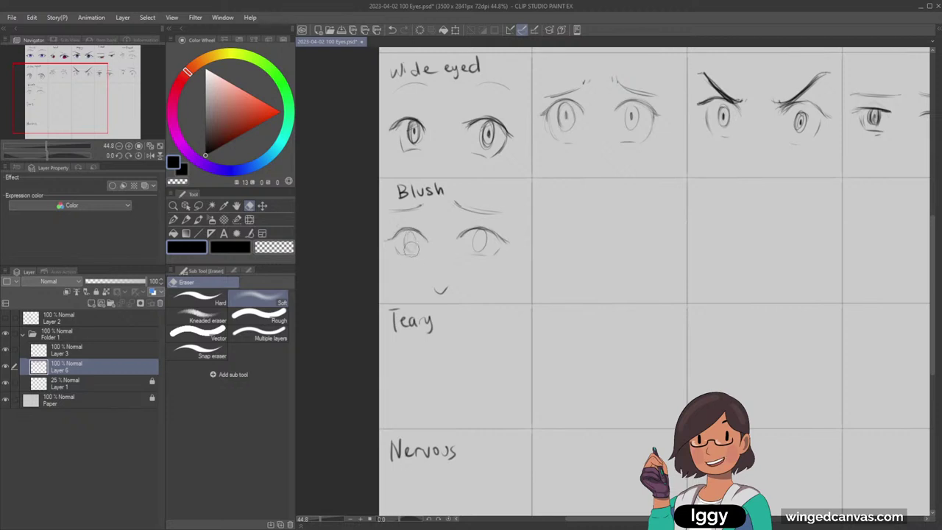
drag(412, 249, 411, 246)
drag(474, 245, 481, 248)
click(185, 219)
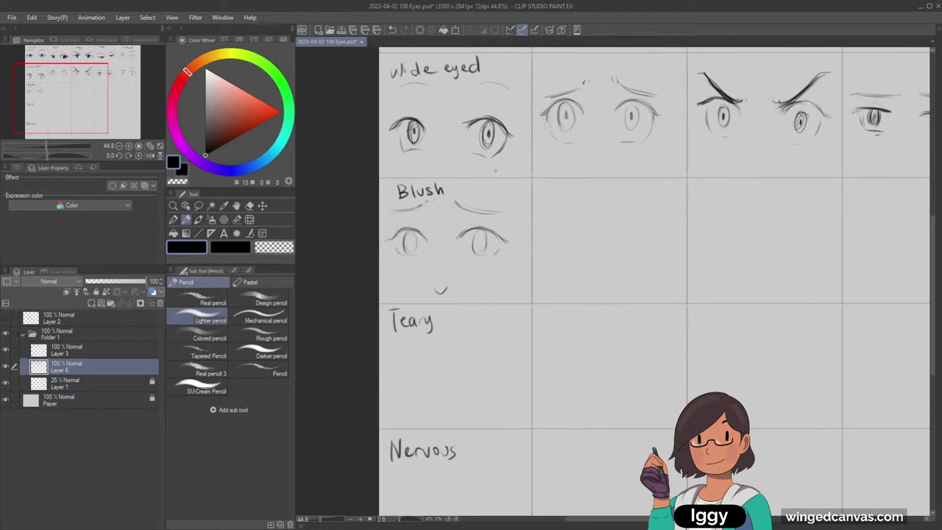
Erase the small smiling mouth below the Happy Blush eyes.
click(174, 208)
drag(385, 282, 349, 280)
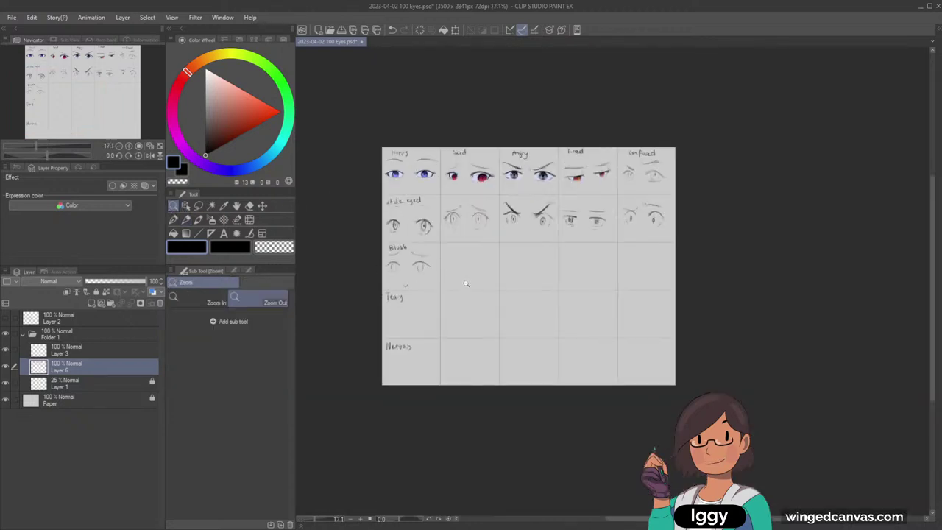
scroll(466, 284, up, 3)
key(e)
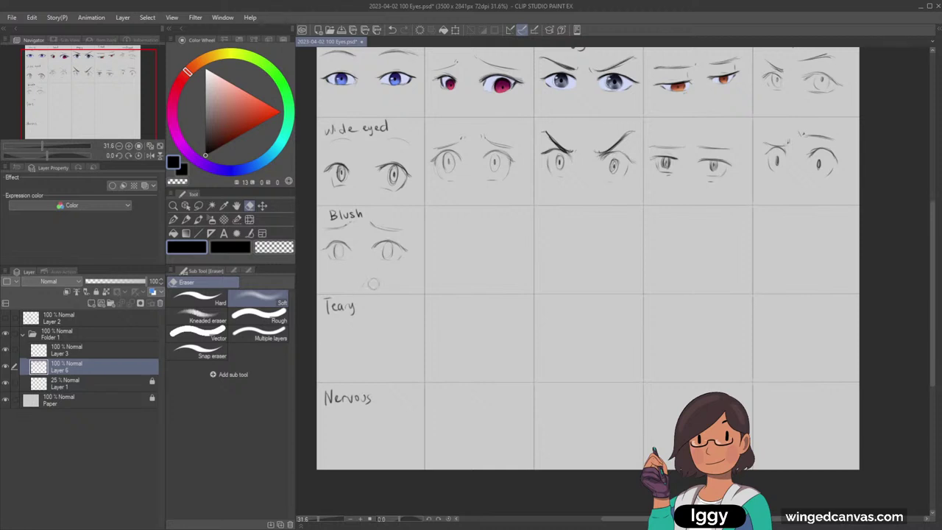
Draw short pinkish-red blush hatches beneath both Happy Blush eyes and a small pink mouth with the Lighter pencil.
click(186, 219)
click(176, 89)
click(247, 98)
click(256, 98)
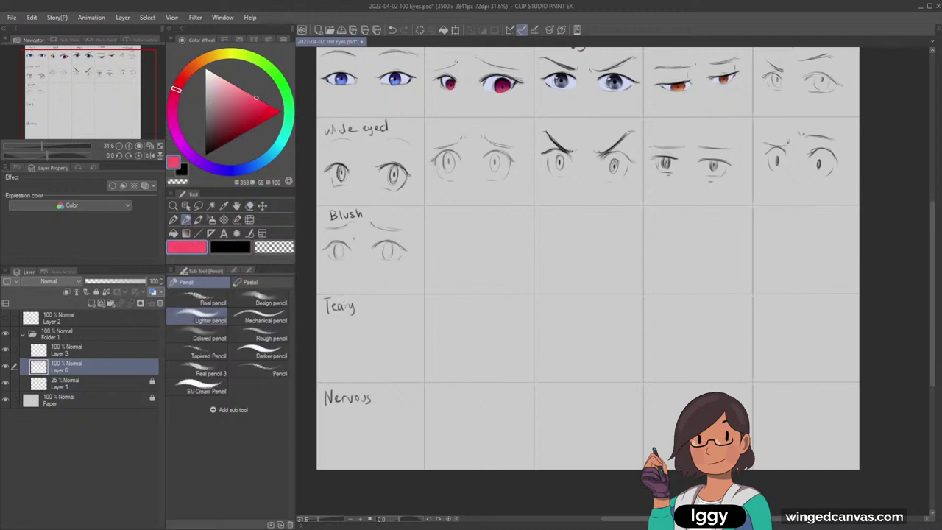
drag(328, 266, 336, 268)
key(ctrl+z)
drag(358, 278, 363, 278)
Remove the pink mouth and worried eyebrows from the Happy Blush eyes and sketch flatter, gently arched eyebrows in black.
click(174, 206)
click(350, 269)
click(250, 206)
drag(120, 104, 112, 110)
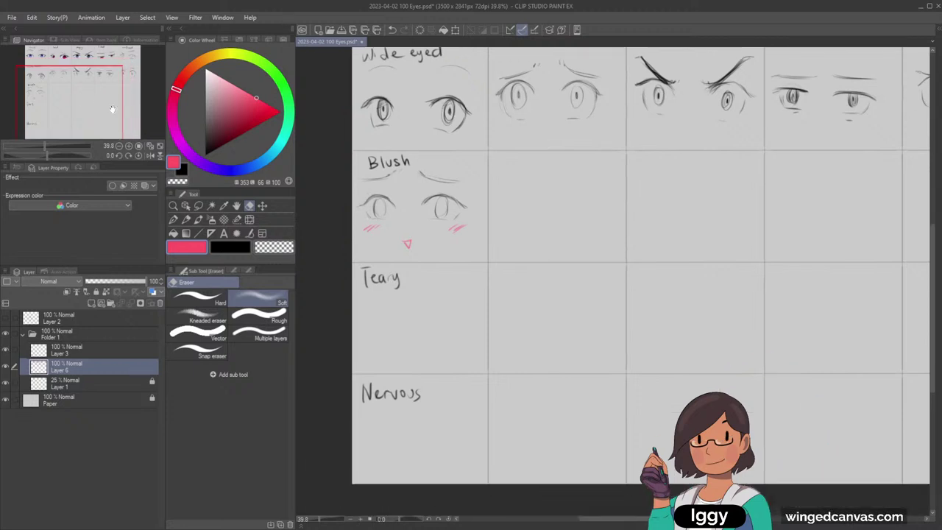
key(ctrl+z)
drag(358, 178, 461, 181)
key(x)
key(p)
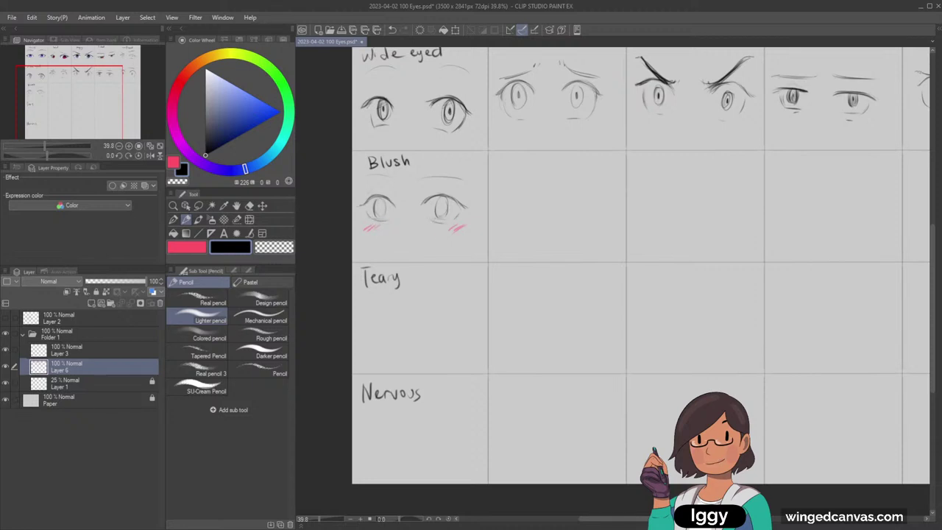
Clean up stray lines around the Happy Blush eyes with the eraser and darken both pupils with the Lighter pencil.
click(249, 206)
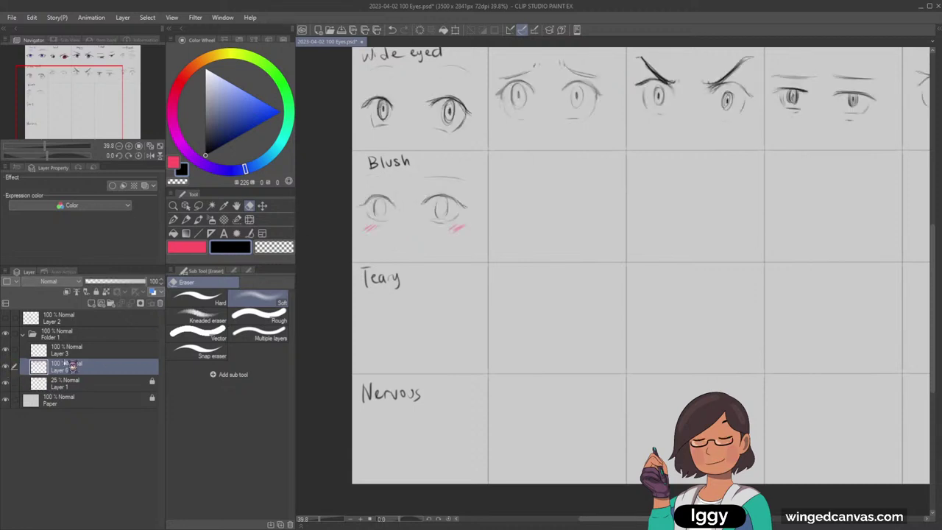
click(219, 300)
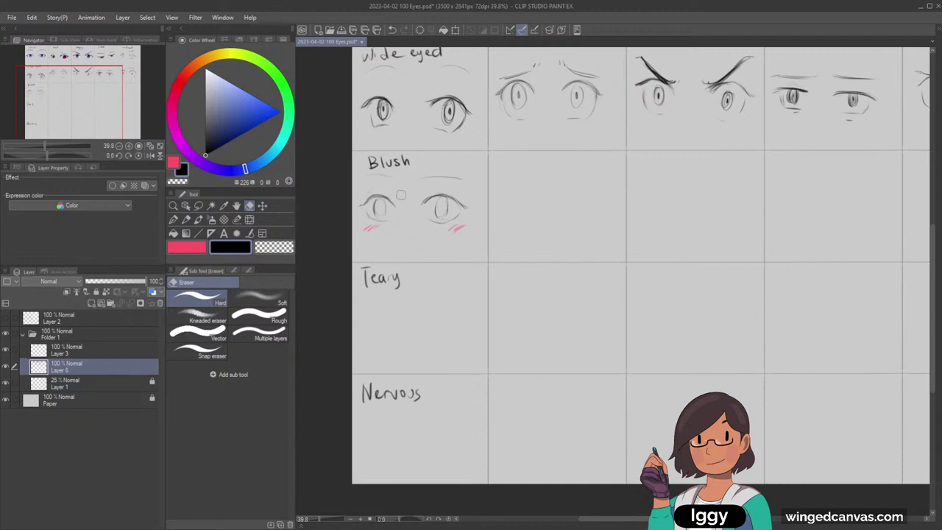
click(186, 220)
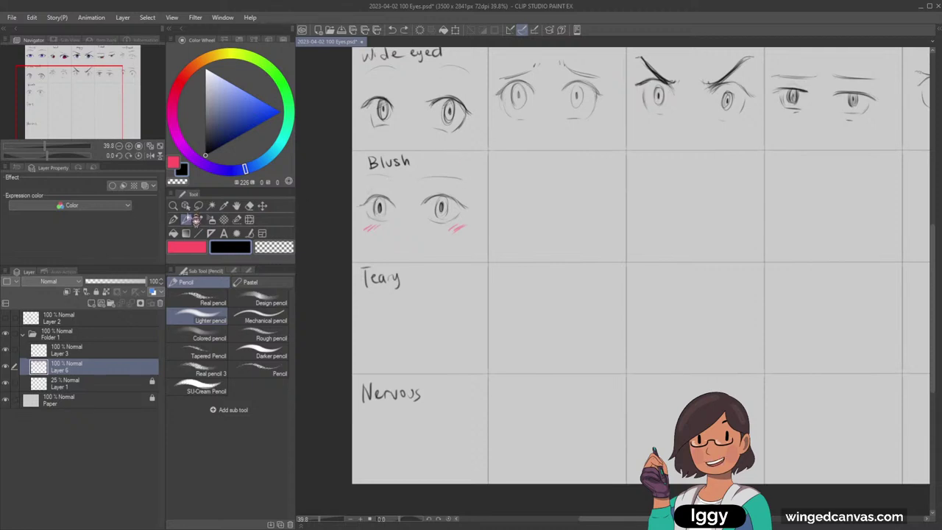
Fade the iris and pupil lines of both Happy Blush eyes with an enlarged Soft eraser.
click(174, 206)
click(249, 206)
mouse_move(370, 227)
mouse_down()
mouse_move(420, 225)
mouse_move(394, 206)
mouse_up()
click(268, 299)
key(bracketright)
key(bracketright)
key(bracketright)
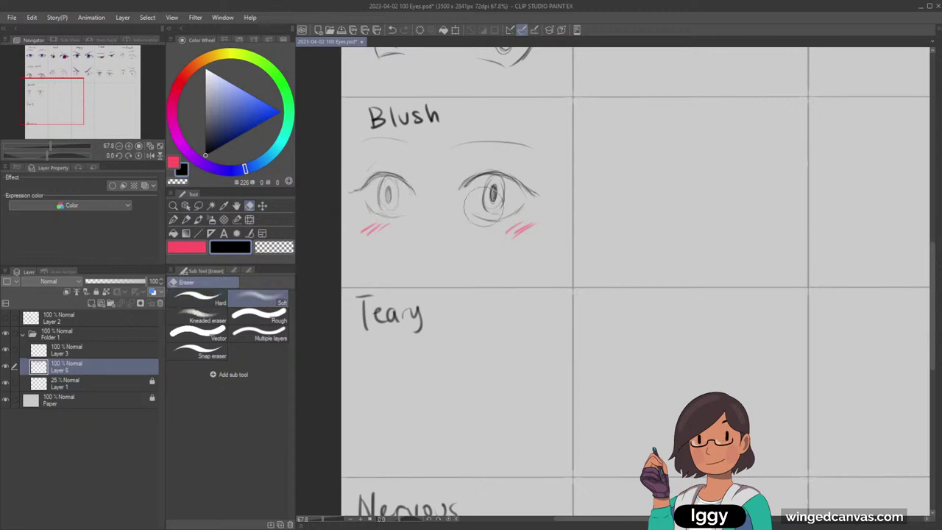
drag(485, 208, 494, 205)
Redraw crisp iris outlines and solid black oval pupils in both Happy Blush eyes with the Lighter pencil.
click(187, 219)
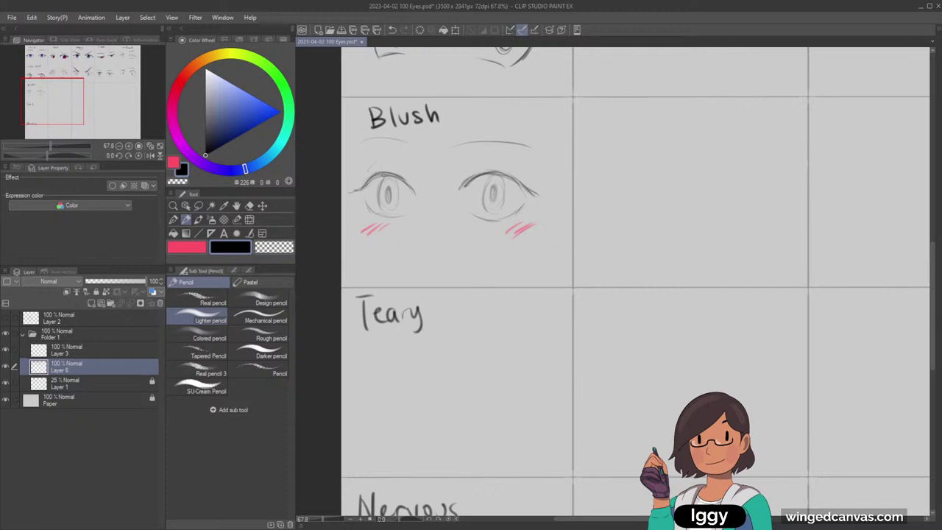
key(ctrl+z)
drag(379, 177, 385, 217)
key(ctrl+z)
mouse_move(379, 184)
mouse_down()
mouse_move(388, 212)
mouse_move(392, 176)
mouse_move(390, 202)
mouse_up()
key(ctrl+z)
mouse_move(493, 190)
mouse_down()
mouse_move(486, 214)
mouse_move(502, 211)
mouse_up()
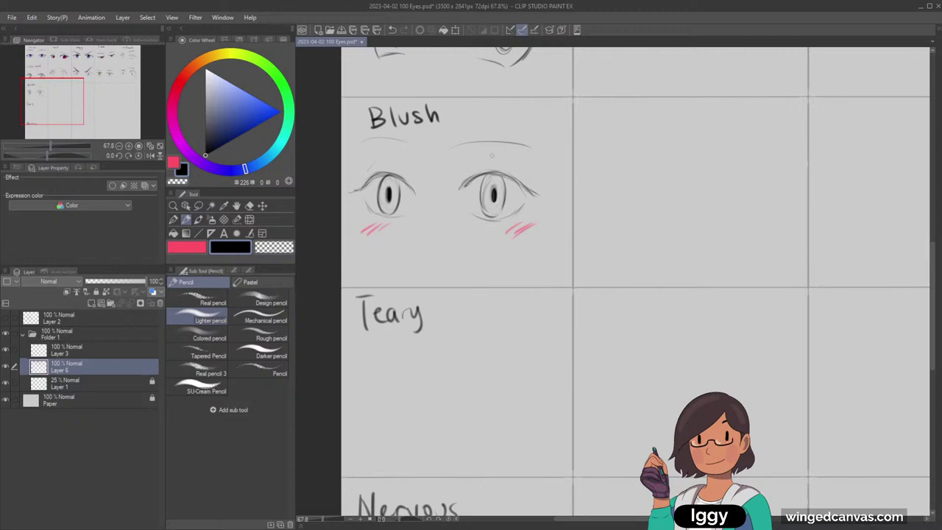
Add a new layer beneath the line art and fill both Happy Blush irises with lavender blue using the Turnip pen.
click(91, 304)
drag(85, 365, 92, 393)
click(201, 247)
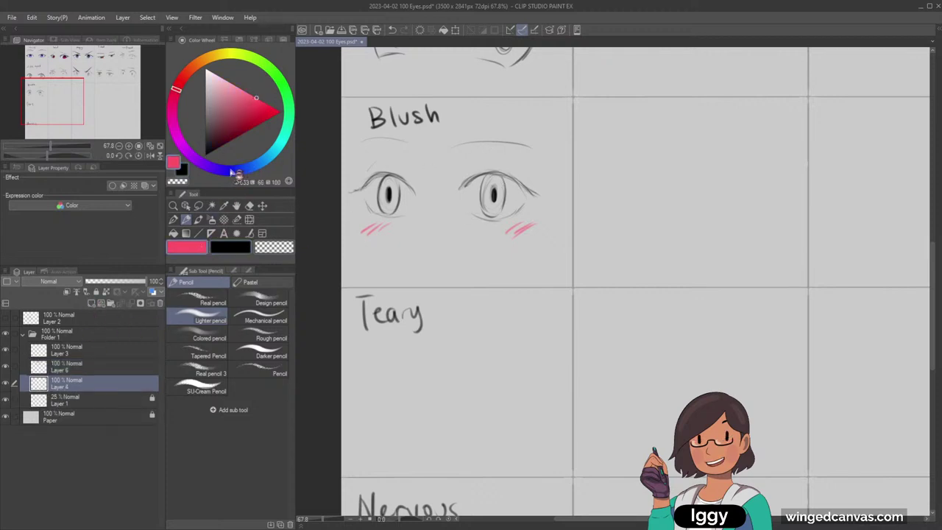
click(230, 170)
click(237, 89)
click(174, 220)
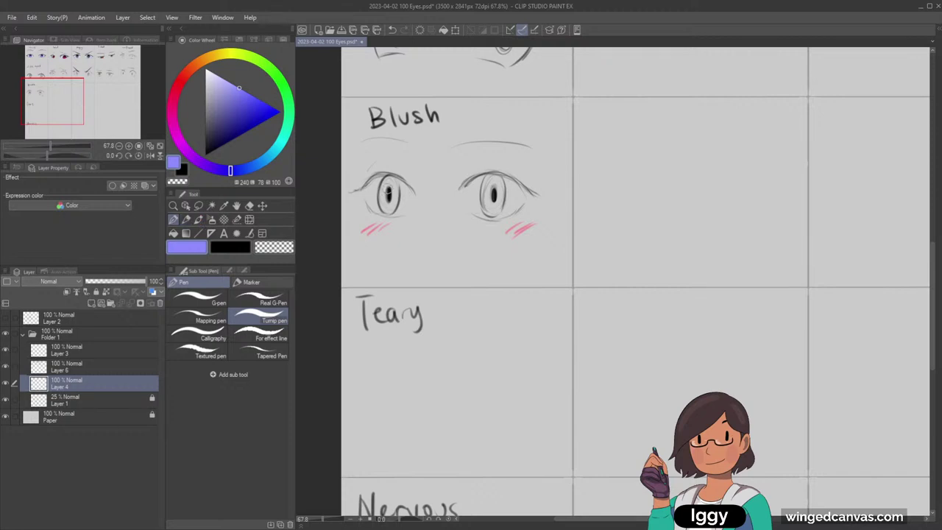
mouse_move(386, 180)
mouse_down()
mouse_move(390, 212)
mouse_move(394, 181)
mouse_move(397, 188)
mouse_move(395, 213)
mouse_up()
mouse_move(489, 179)
mouse_down()
mouse_move(488, 211)
mouse_move(501, 206)
mouse_move(491, 181)
mouse_move(499, 213)
mouse_move(504, 197)
mouse_move(501, 210)
mouse_move(493, 207)
mouse_up()
key(ctrl+z)
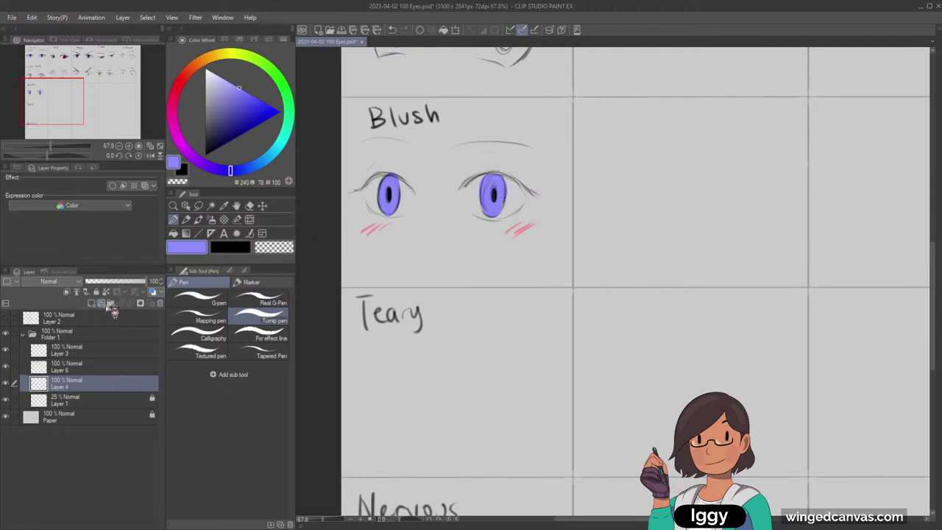
Lock the iris colour layer's transparent pixels and shade the tops of both irises dark purple with the Soft airbrush.
click(189, 155)
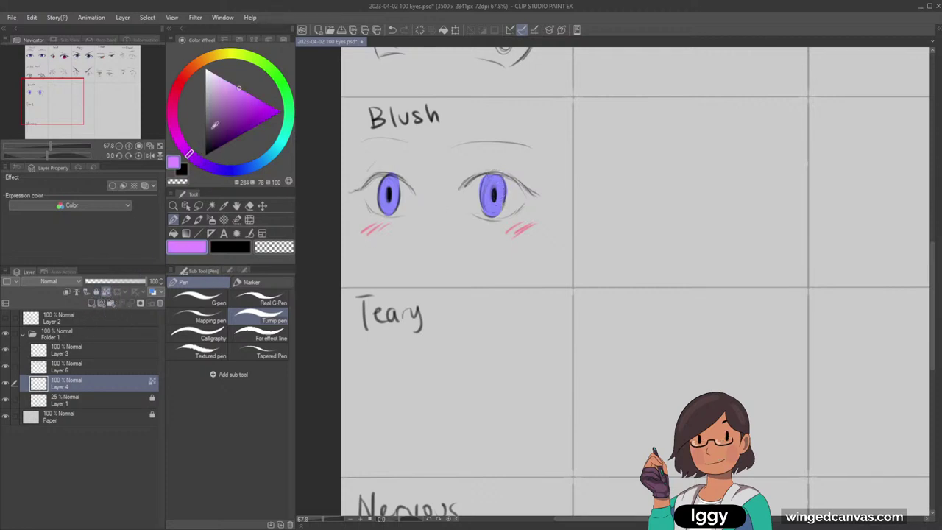
drag(236, 99, 230, 138)
click(211, 220)
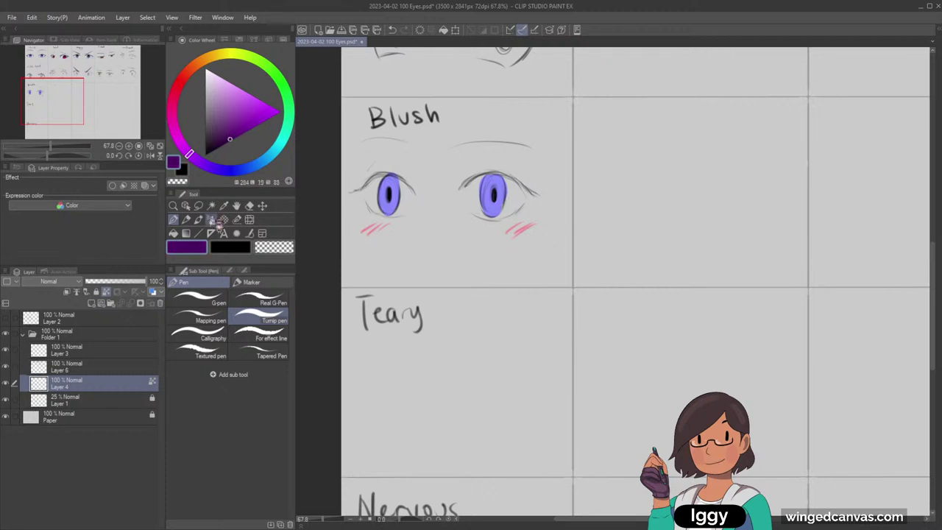
key(bracketright)
key(bracketright)
key(bracketright)
mouse_move(361, 191)
mouse_down()
mouse_move(416, 185)
mouse_move(379, 209)
mouse_up()
key(ctrl+z)
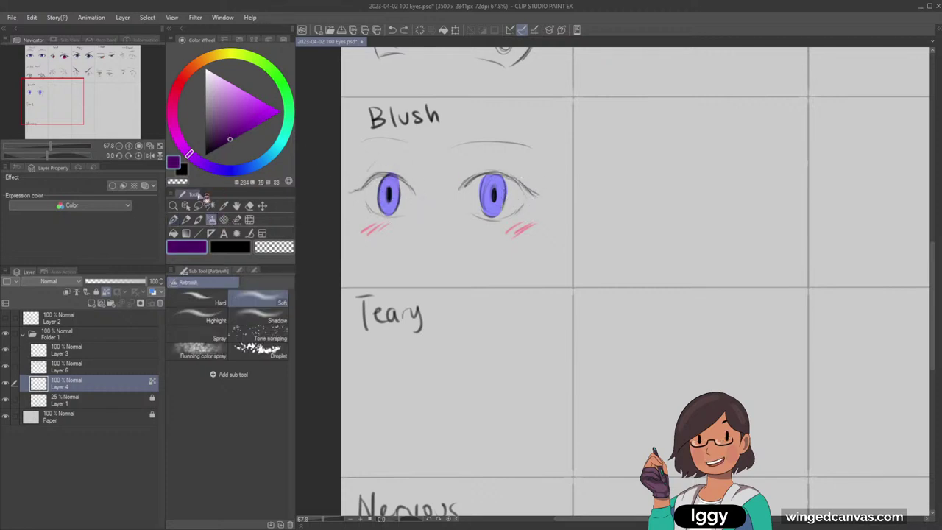
click(181, 144)
drag(371, 193, 350, 199)
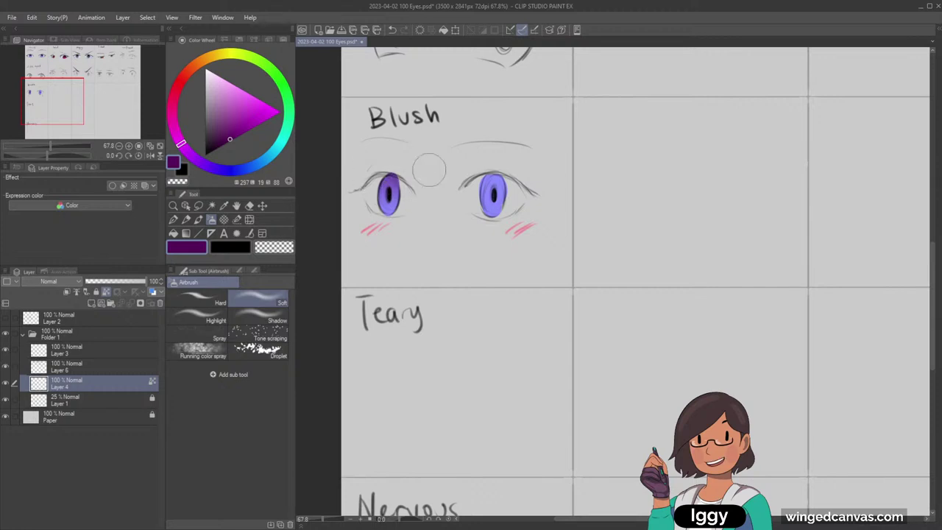
drag(471, 180, 509, 185)
mouse_move(367, 187)
mouse_down()
mouse_move(411, 184)
mouse_move(349, 193)
mouse_move(344, 206)
mouse_move(404, 188)
mouse_move(355, 193)
mouse_up()
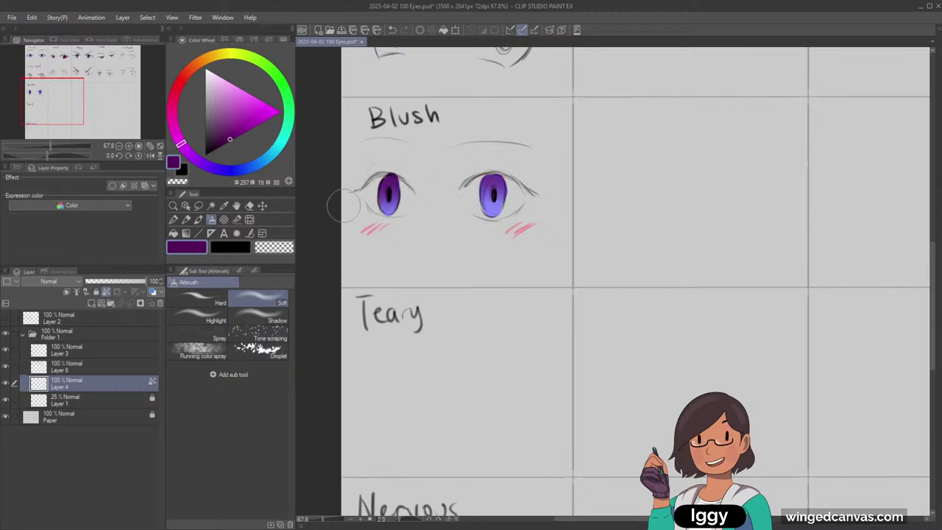
Airbrush a dark magenta-purple over the upper parts of both Happy Blush irises, keeping lavender at the bottoms.
drag(193, 162, 173, 115)
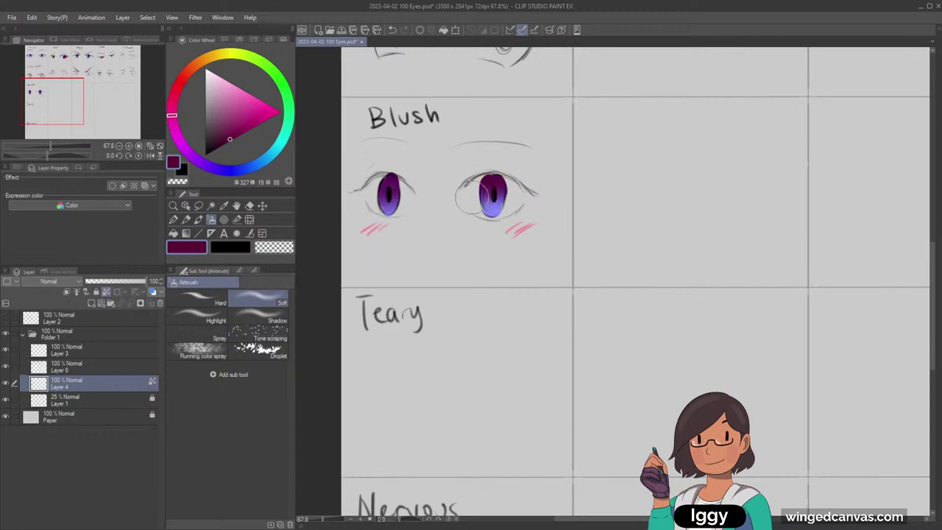
alt+click(496, 206)
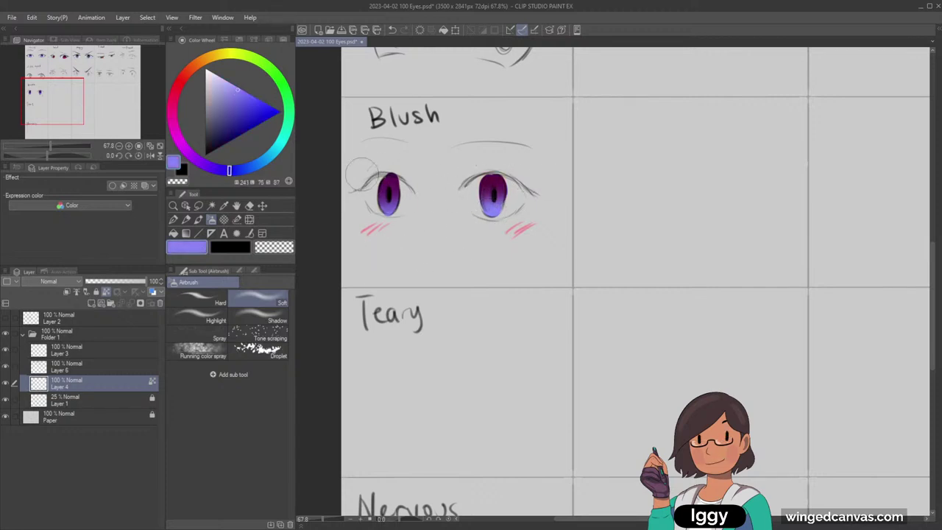
alt+click(392, 180)
drag(173, 125, 178, 122)
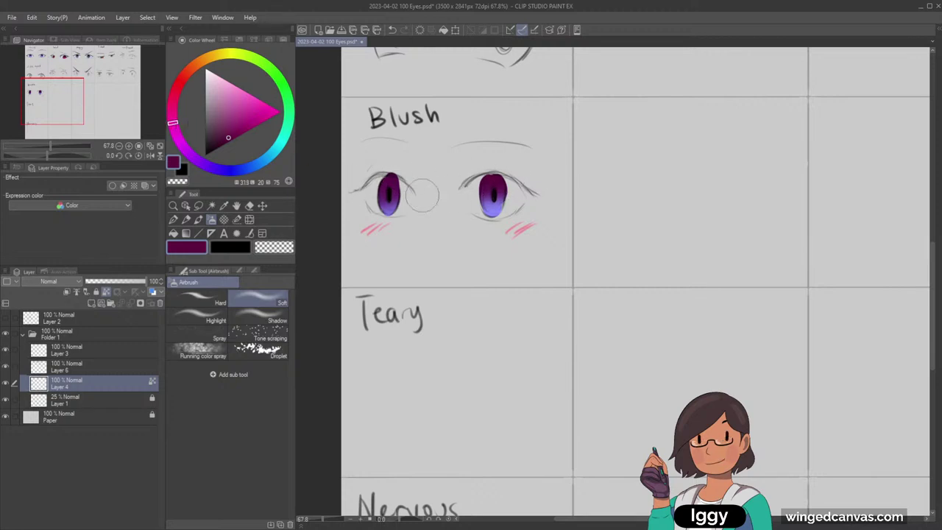
click(174, 219)
click(276, 247)
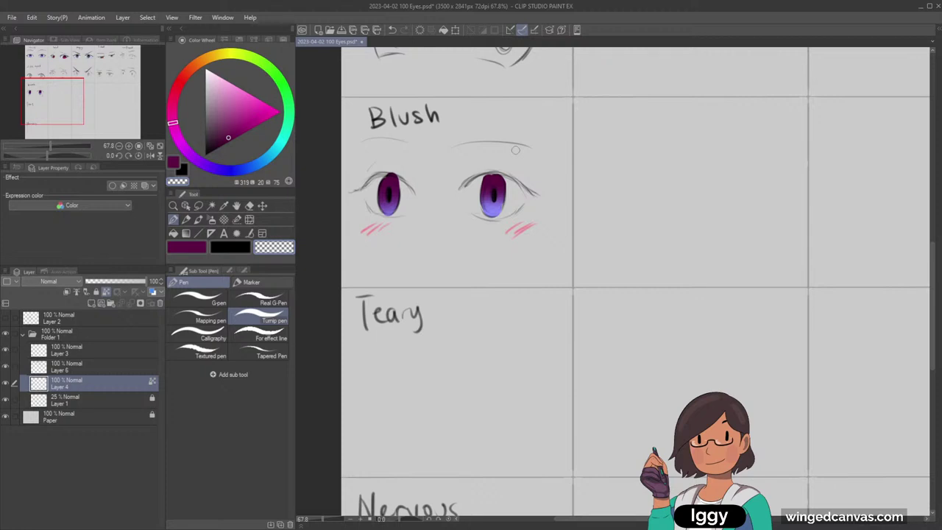
Brighten the bottoms of both Happy Blush irises with a light lavender Soft airbrush.
click(175, 206)
drag(447, 284, 418, 283)
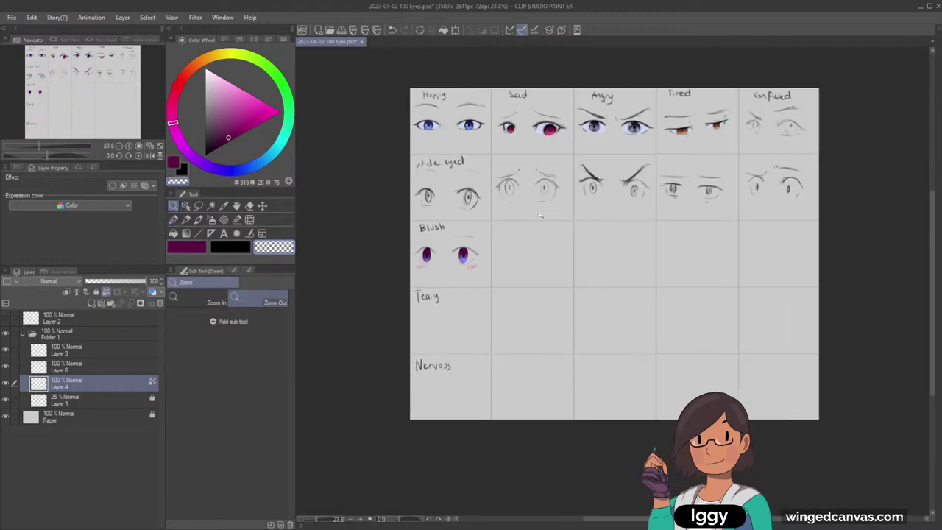
drag(490, 251, 505, 255)
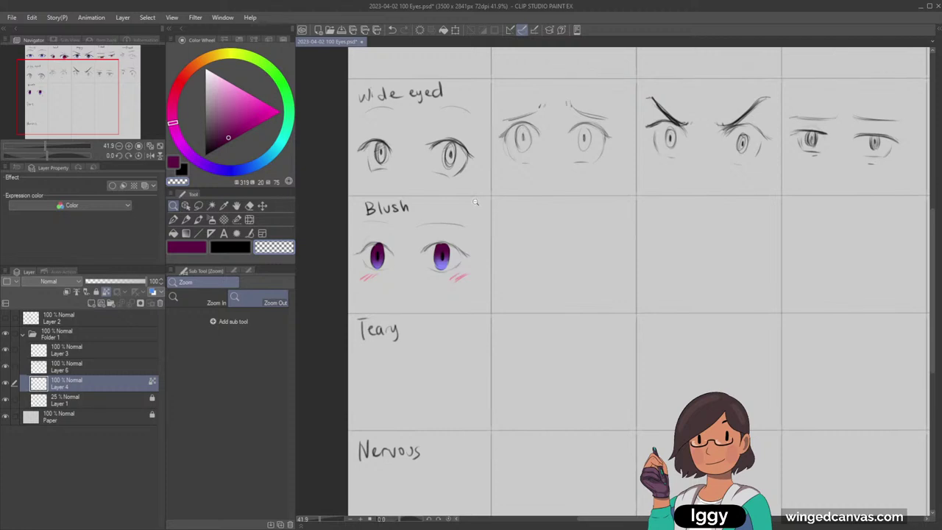
click(424, 262)
alt+click(343, 268)
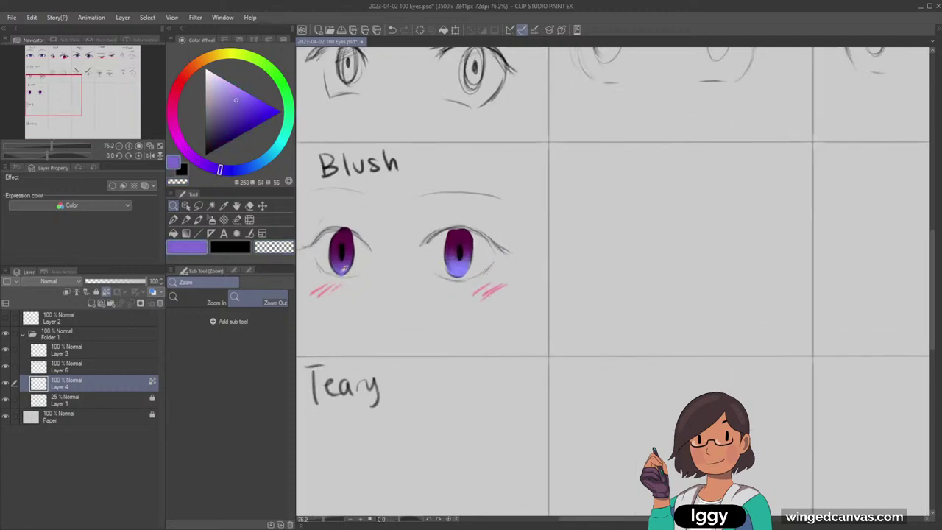
alt+click(341, 268)
key(b)
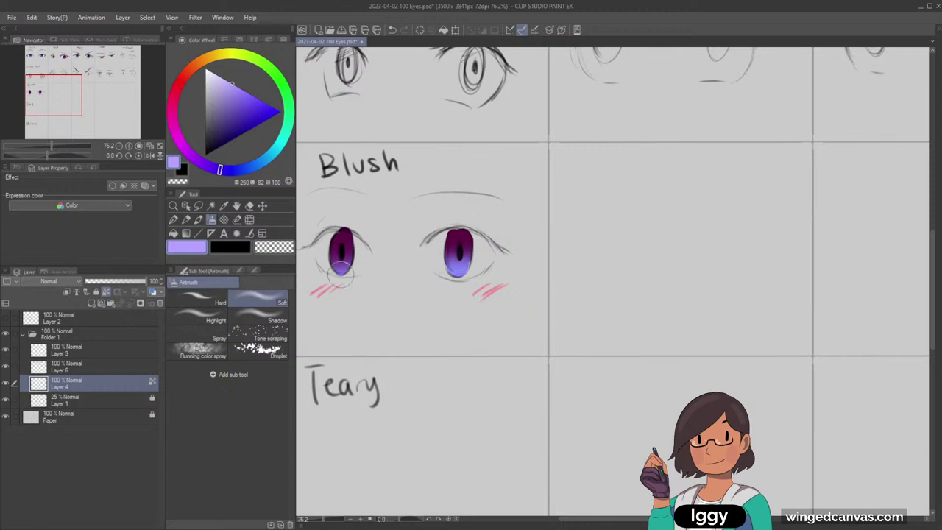
drag(341, 273, 343, 271)
drag(454, 279, 460, 276)
Trim the right Blush iris's edge with the Turnip pen in transparent colour and merge the iris colour layer with the line-art layer.
alt+click(456, 243)
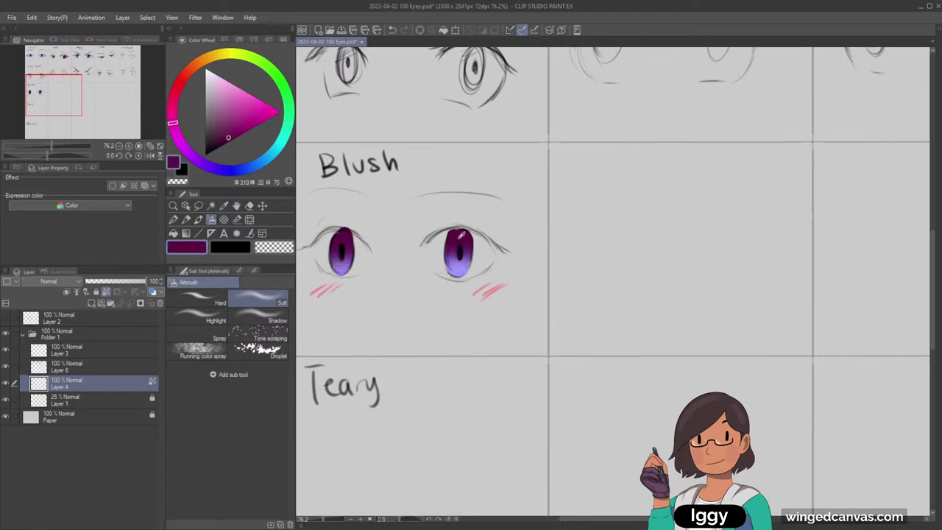
key(p)
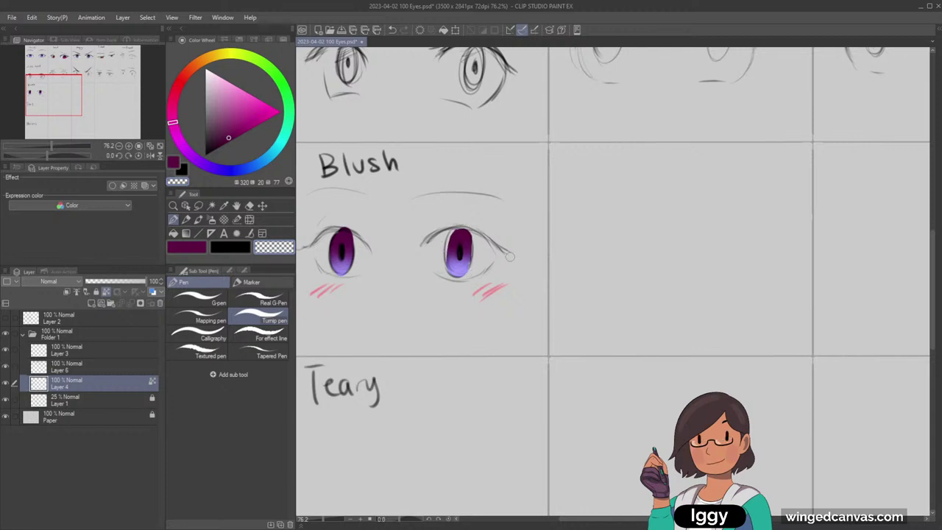
ctrl+click(88, 372)
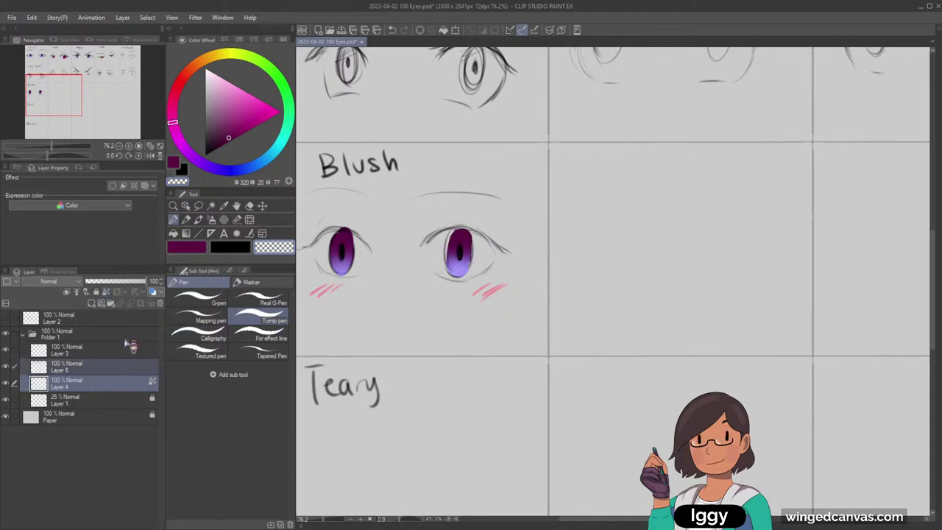
key(shift+alt+e)
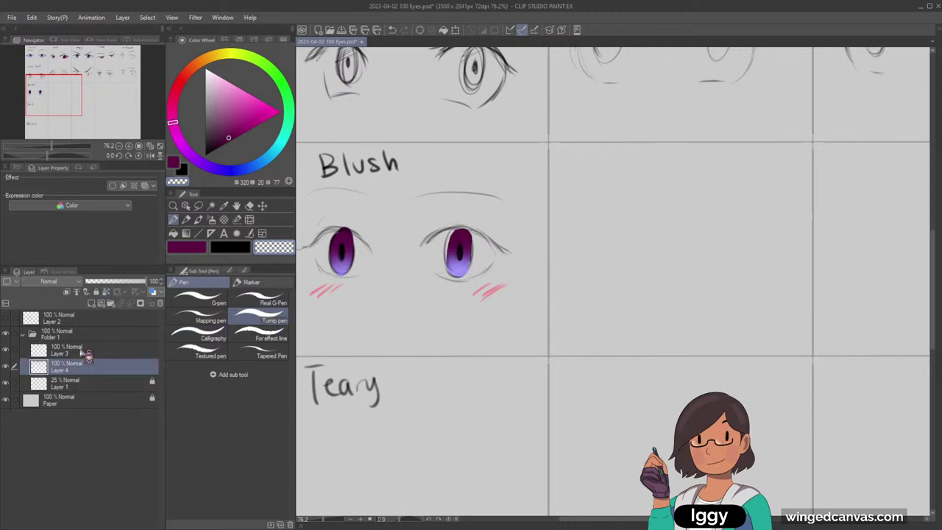
Dot small pale pink highlights onto both Happy Blush irises with the Lighter pencil.
click(234, 86)
click(186, 219)
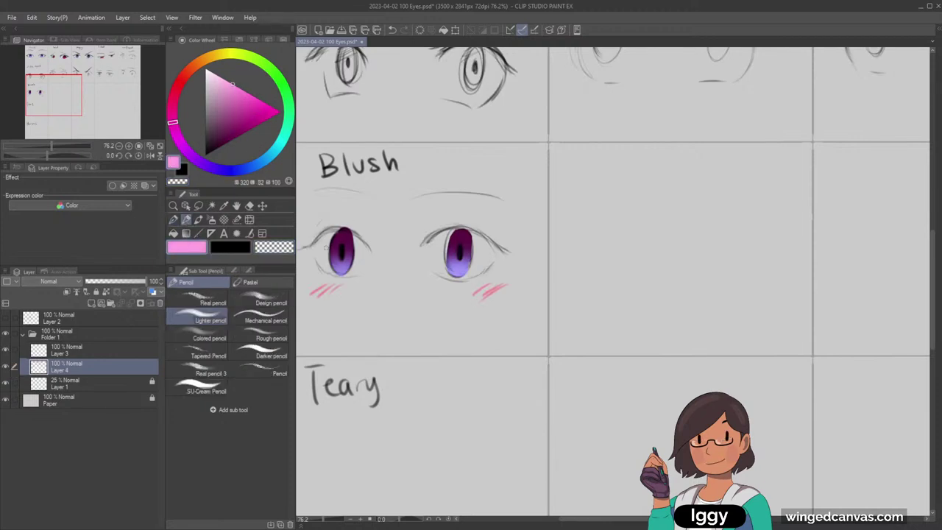
drag(450, 241, 457, 244)
key(ctrl+z)
drag(223, 87, 217, 75)
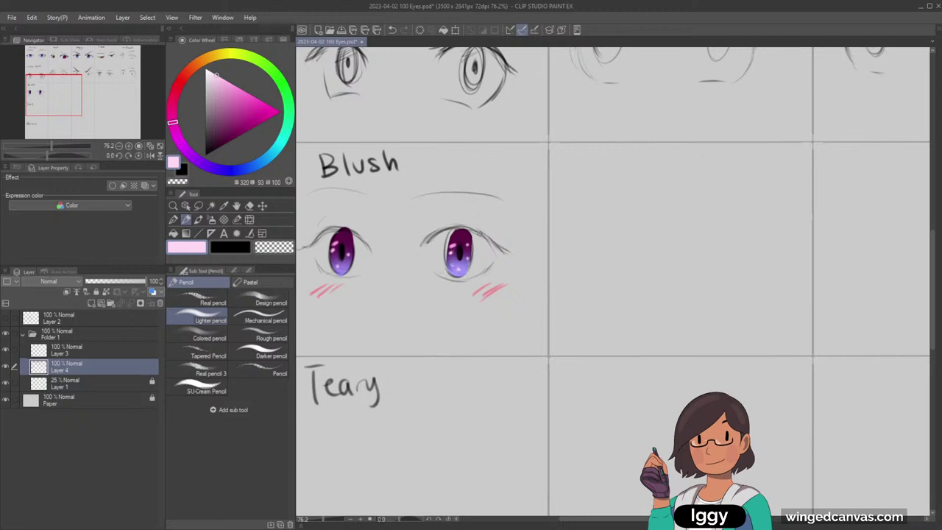
click(160, 146)
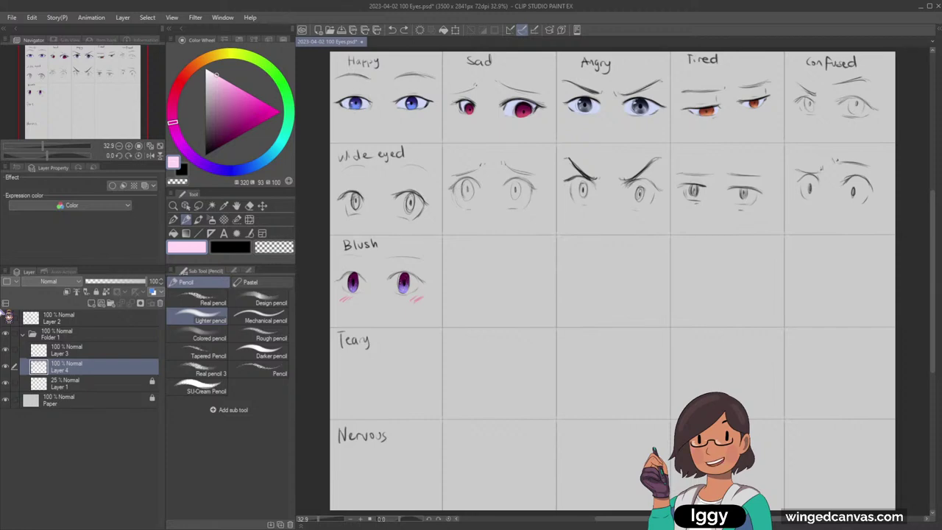
click(173, 205)
click(365, 317)
click(362, 326)
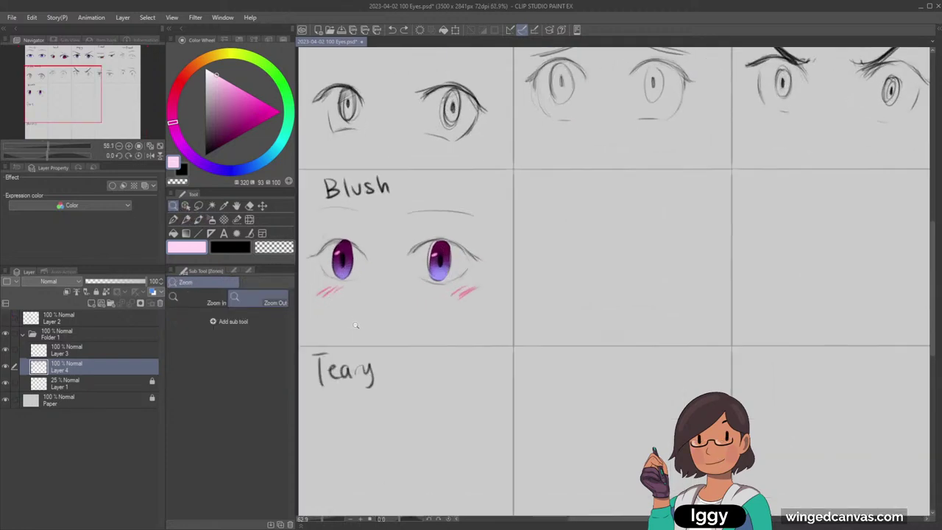
Darken the upper lash lines and iris outlines of both Happy Blush eyes in black with the Lighter pencil.
click(212, 207)
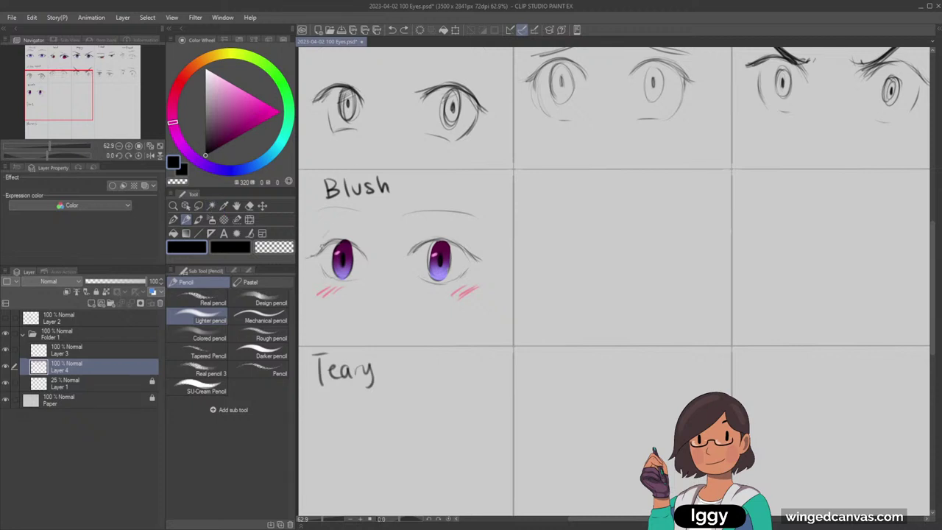
mouse_move(325, 245)
mouse_down()
mouse_move(366, 256)
mouse_move(451, 240)
mouse_move(475, 257)
mouse_up()
key(ctrl+z)
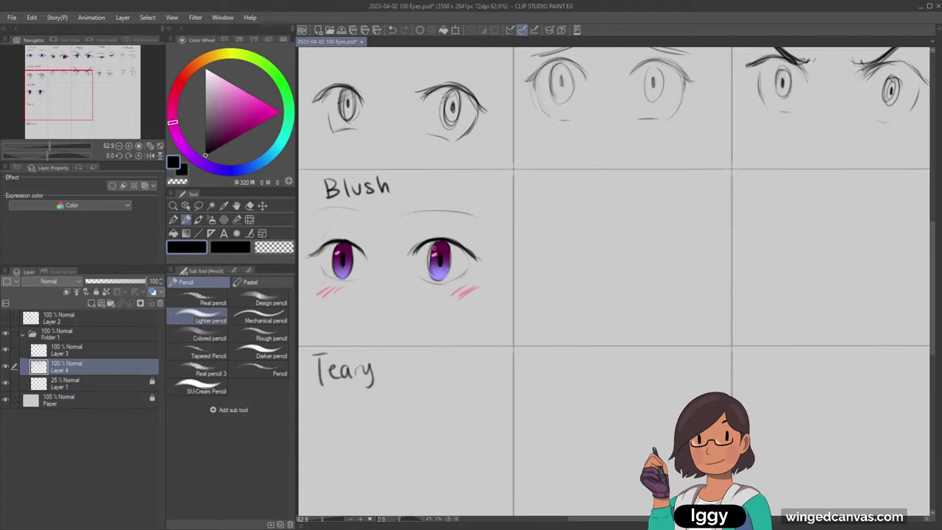
mouse_move(433, 240)
mouse_down()
mouse_move(432, 272)
mouse_move(449, 265)
mouse_up()
drag(335, 247, 335, 262)
Add pale lavender reflections to the bottoms of both Happy Blush irises with the Lighter pencil.
alt+click(440, 274)
click(216, 75)
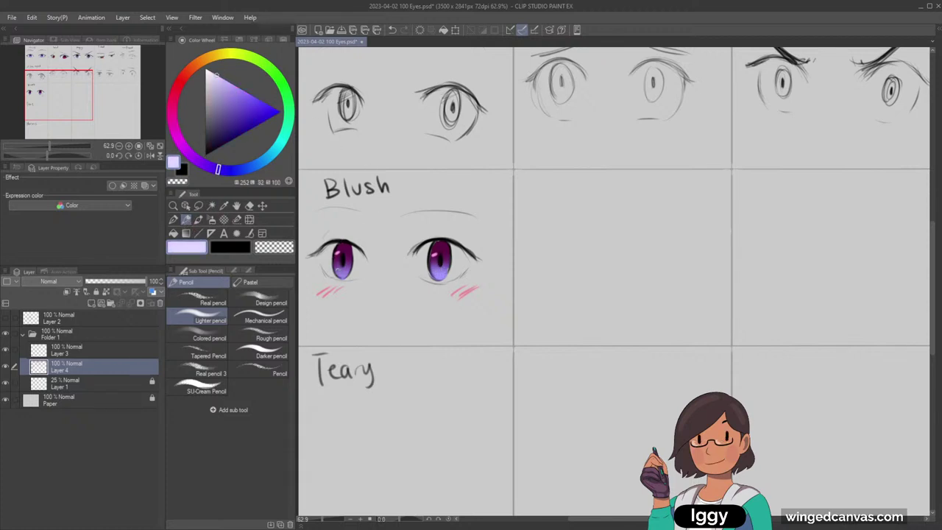
drag(339, 271, 344, 275)
key(ctrl+z)
Dot additional pale pink highlights onto both Happy Blush irises with the Lighter pencil.
alt+click(437, 249)
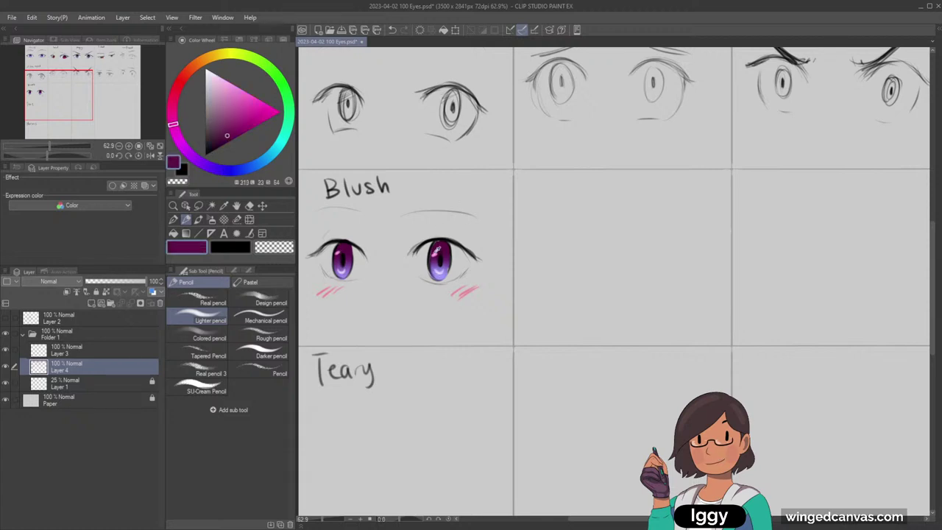
alt+click(434, 254)
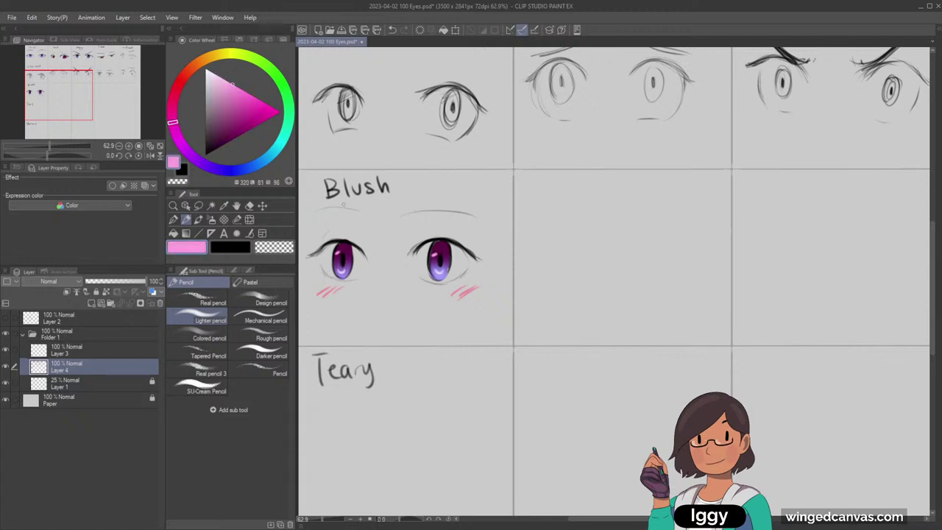
click(218, 74)
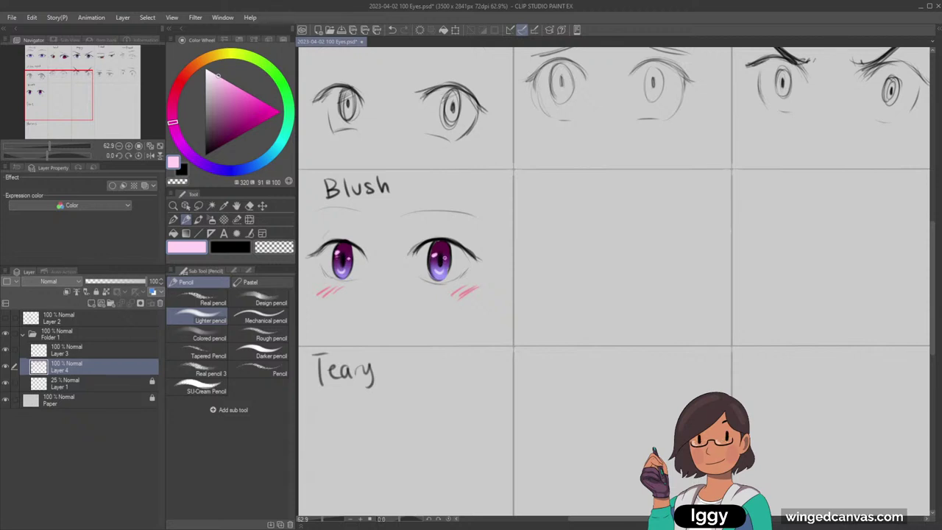
click(174, 206)
drag(462, 254, 376, 254)
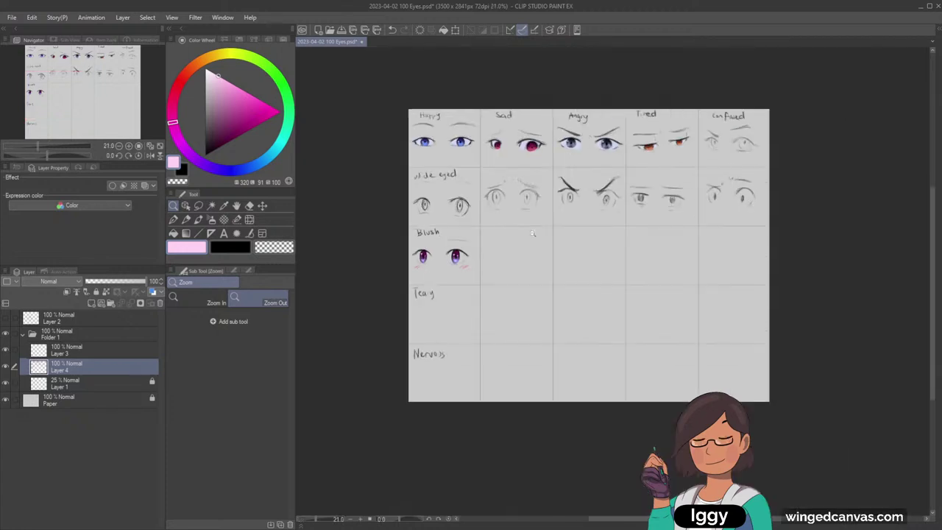
drag(458, 257, 543, 259)
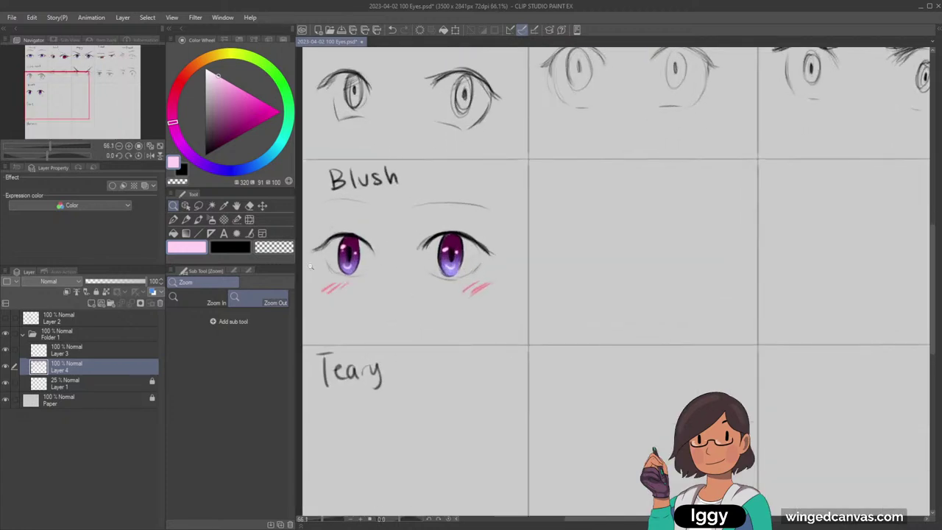
click(186, 221)
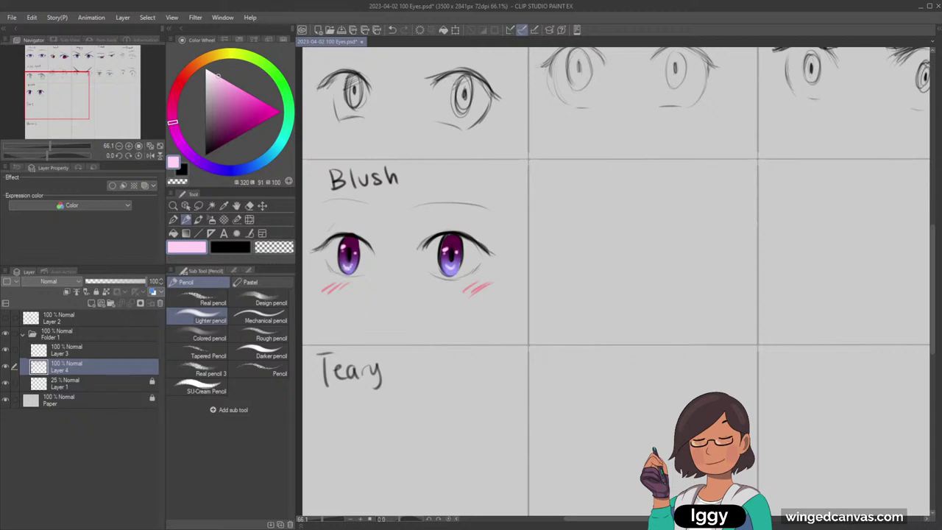
alt+click(441, 241)
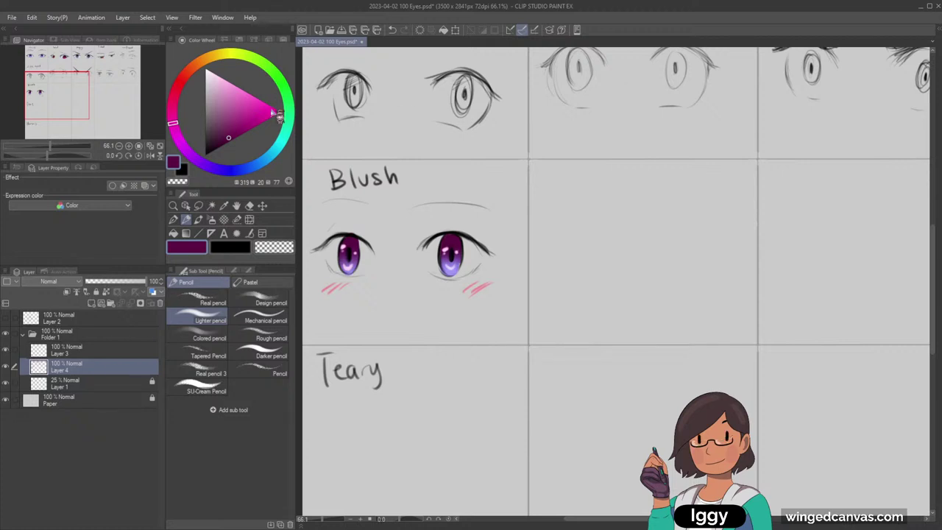
Paint pale blue eye whites behind both Happy Blush eyes with the Turnip pen on a new layer beneath Layer 4.
drag(77, 100, 81, 79)
alt+click(336, 95)
drag(94, 114, 88, 145)
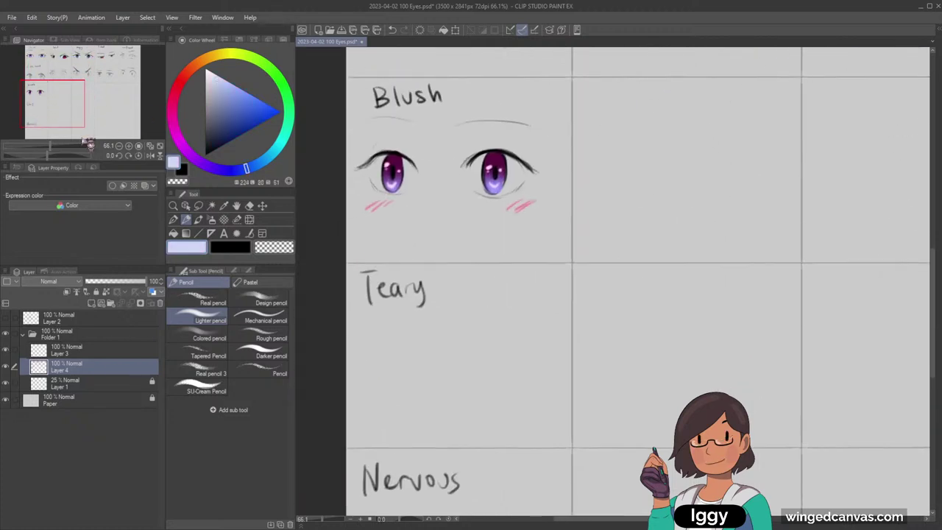
click(93, 303)
drag(96, 367, 94, 389)
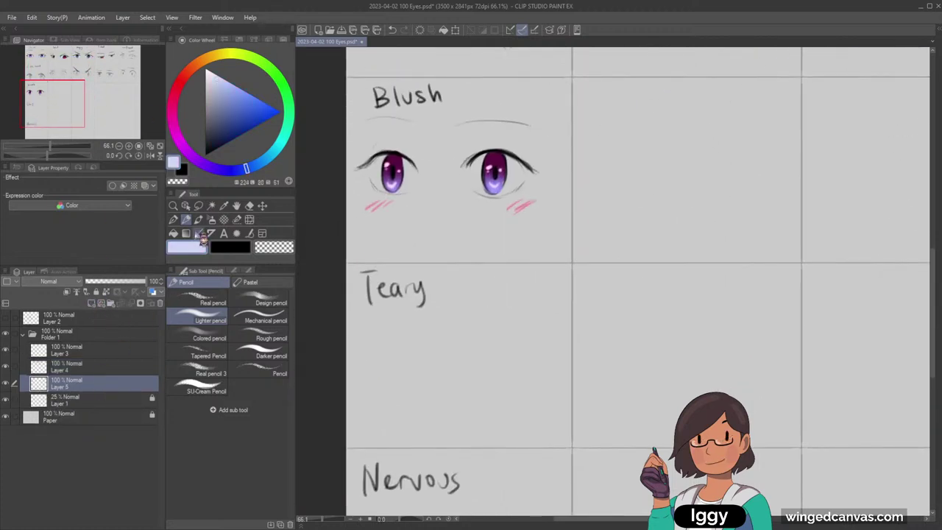
click(174, 220)
mouse_move(384, 160)
mouse_down()
mouse_move(391, 179)
mouse_move(406, 181)
mouse_move(397, 162)
mouse_up()
key(ctrl+z)
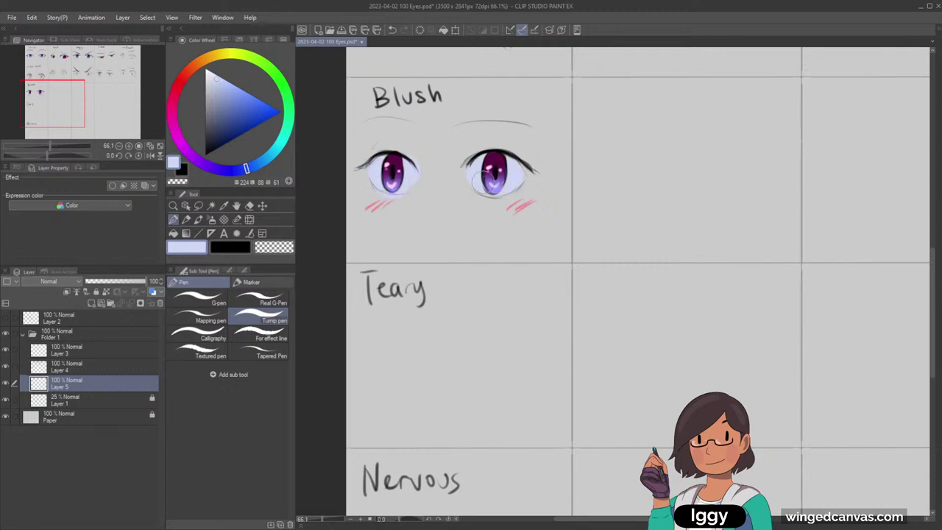
Trim the edges of the Happy Blush eye whites with the Turnip pen in transparent colour.
click(173, 206)
drag(390, 258, 317, 258)
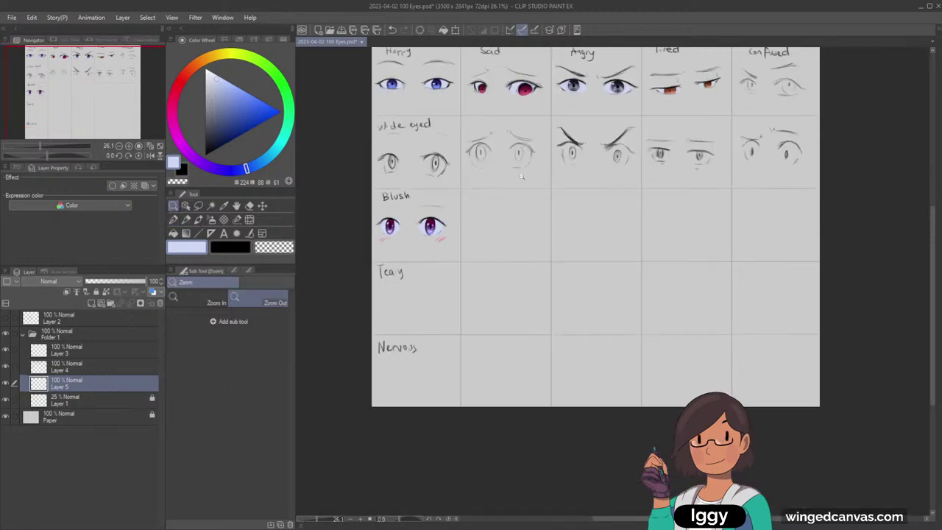
drag(482, 156, 518, 162)
click(174, 221)
click(269, 246)
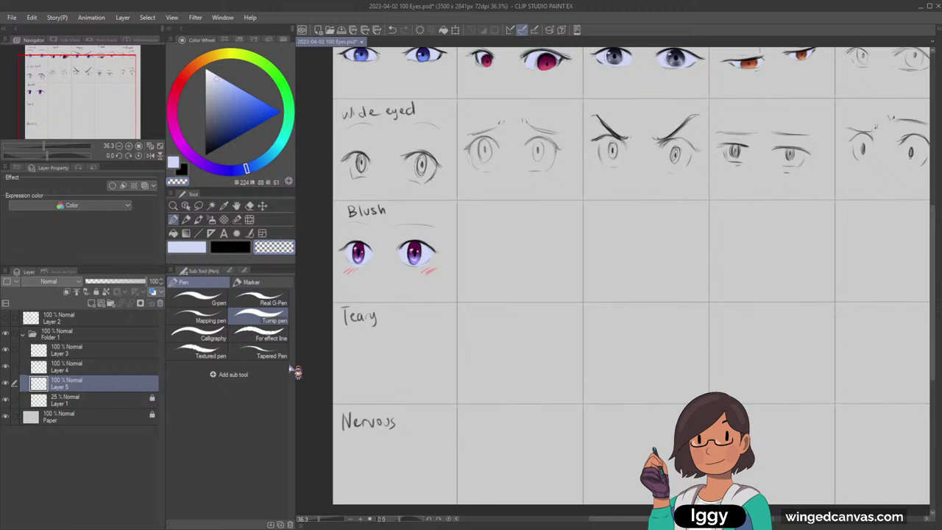
click(175, 206)
click(392, 235)
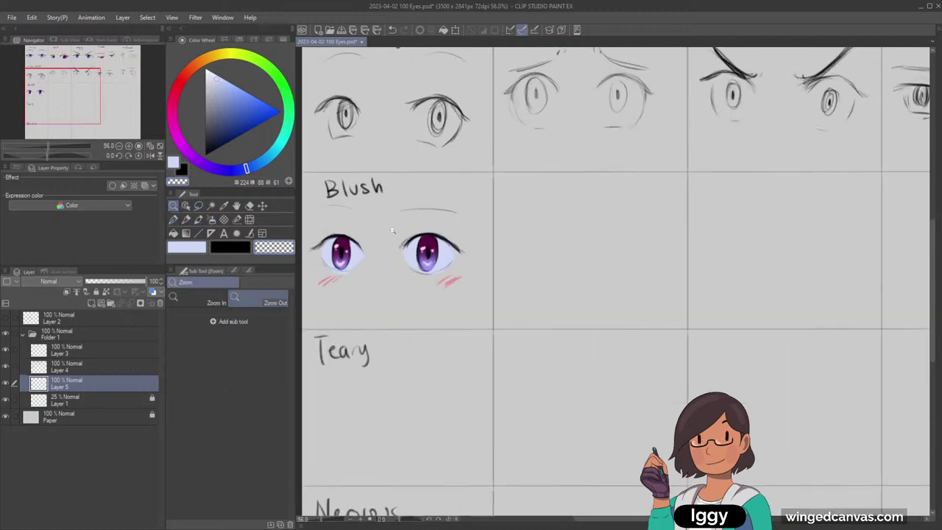
click(392, 231)
Merge the eye-white layer with Layer 4 and check the merged artwork by toggling its visibility.
ctrl+click(88, 368)
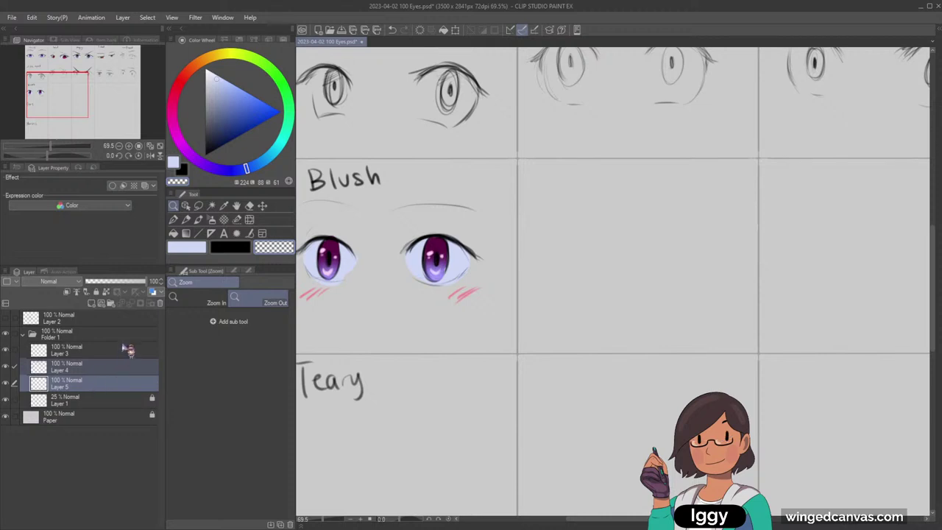
key(shift+alt+e)
click(6, 366)
click(6, 366)
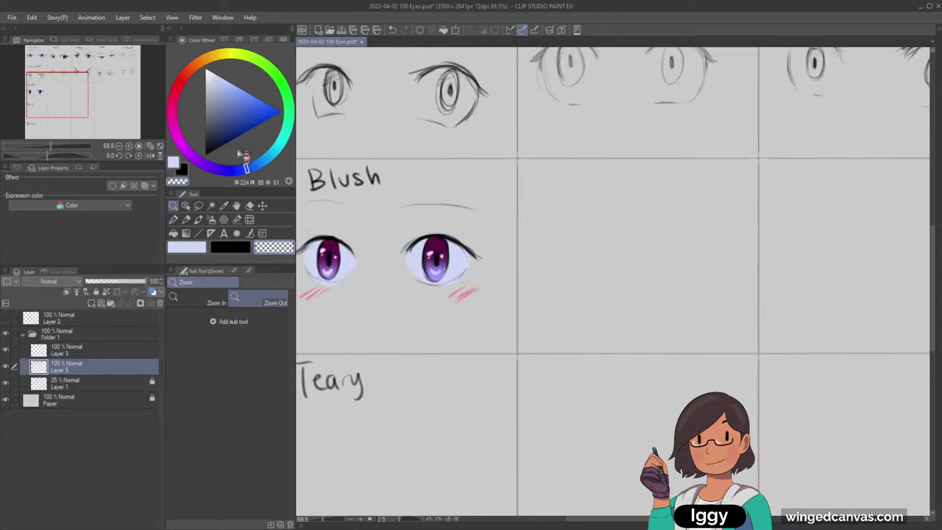
Draw small light pink heart-shaped highlights in both Happy Blush irises with the Lighter pencil.
click(188, 93)
key(p)
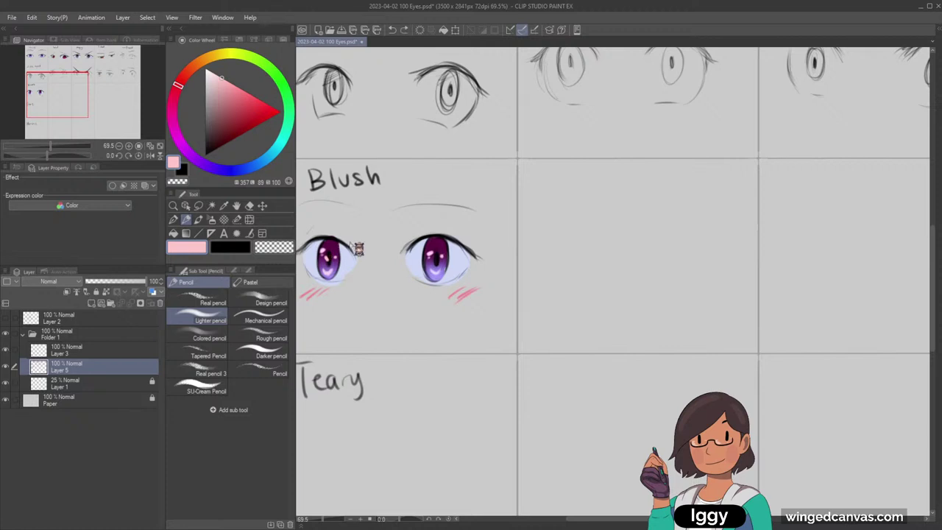
drag(324, 253, 327, 260)
click(160, 146)
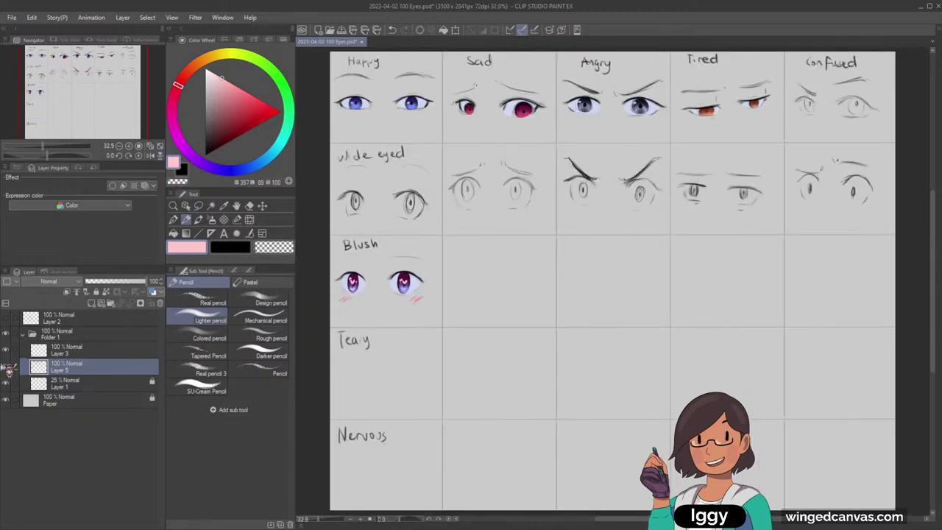
Lock Layer 5's transparent pixels and shade the upper Happy Blush irises very dark magenta with the Soft airbrush.
click(173, 205)
click(392, 287)
right_click(414, 264)
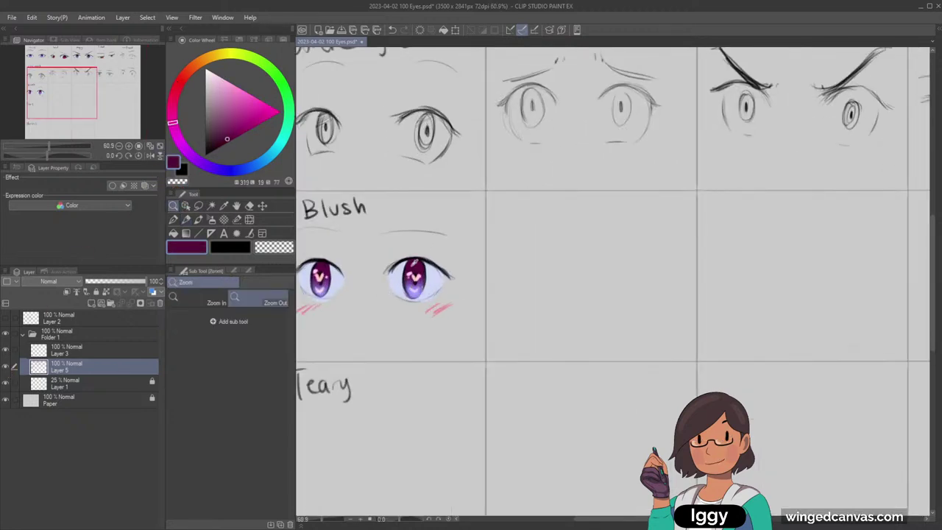
click(215, 149)
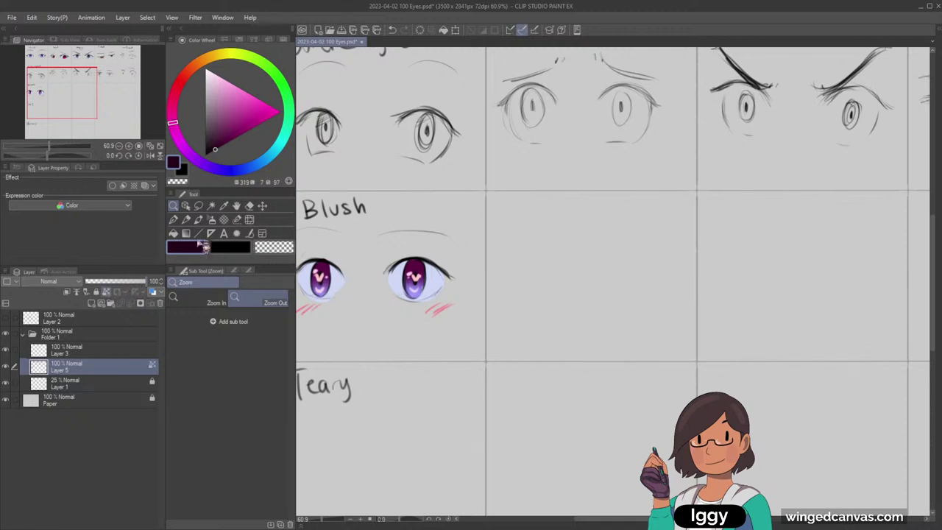
click(211, 219)
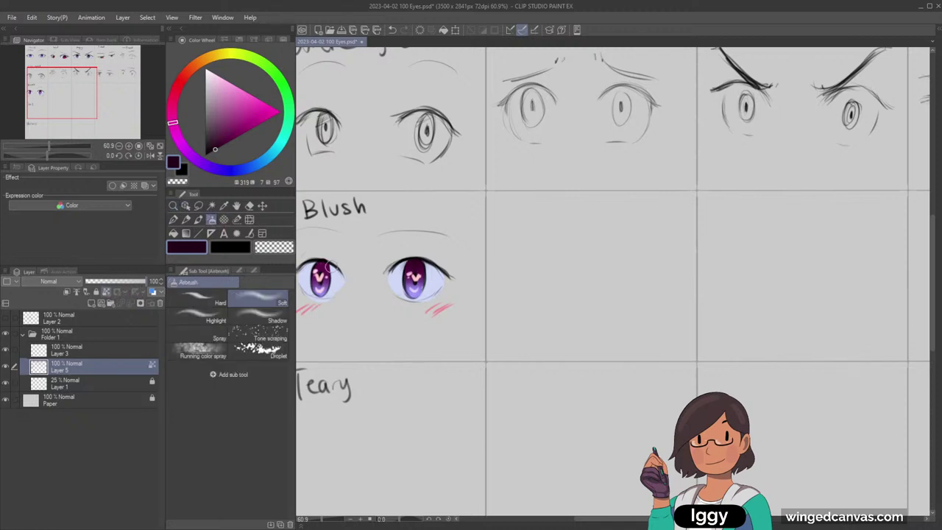
click(160, 147)
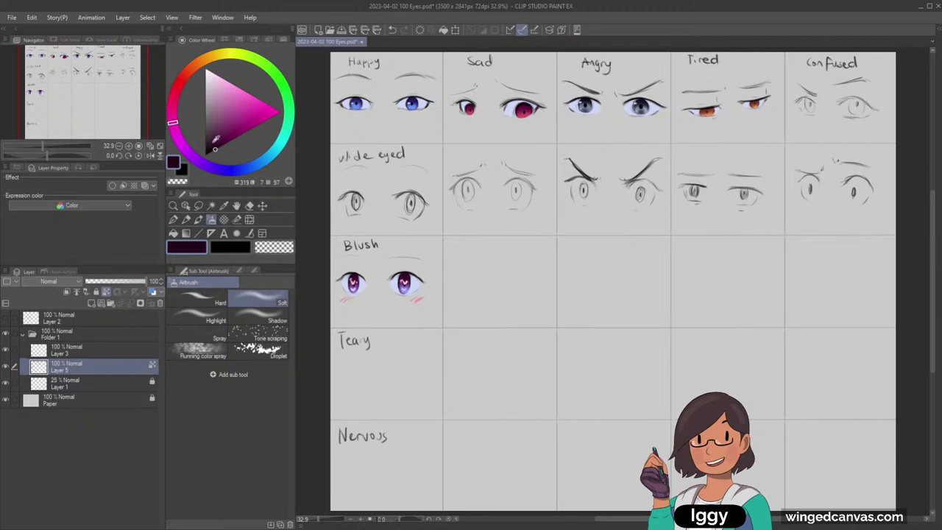
Switch to the Lighter pencil in black and turn off Layer 5's transparent pixel lock.
drag(213, 138, 177, 180)
drag(99, 118, 101, 104)
click(173, 206)
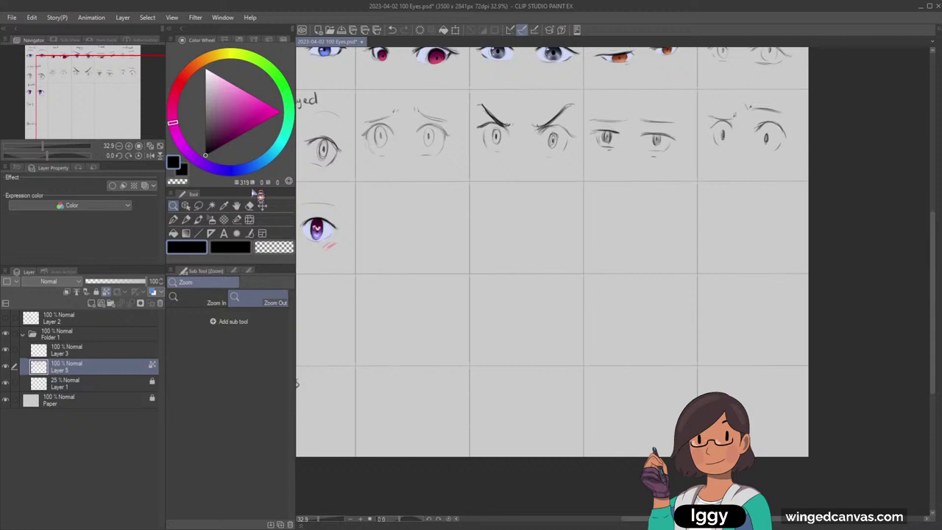
click(410, 151)
click(186, 219)
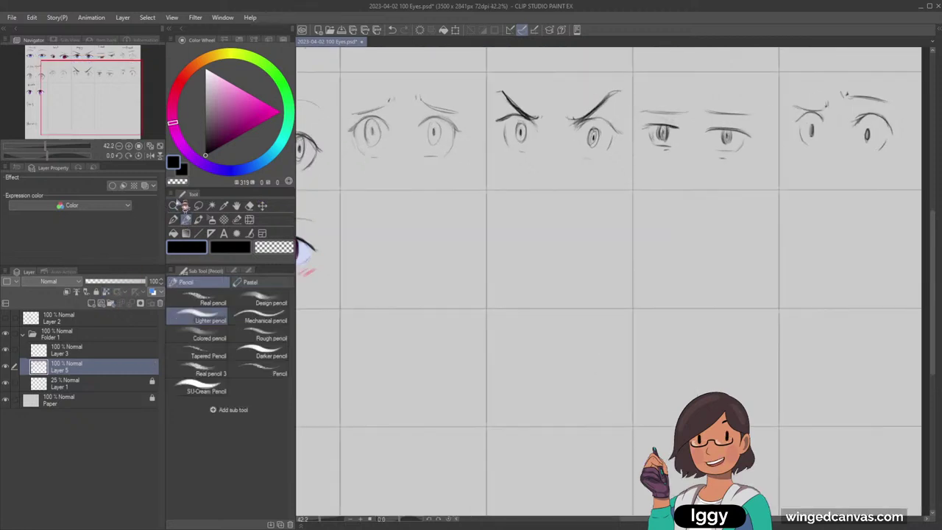
Sketch sad, inward-rising eyebrows and upper eyelids for both eyes in the Blush row's Sad cell.
drag(106, 124, 100, 124)
click(173, 207)
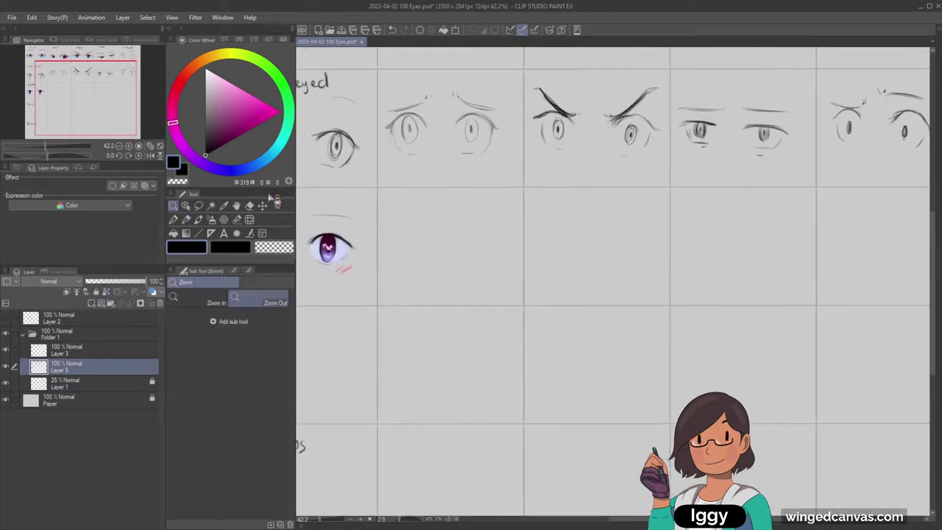
click(523, 176)
key(p)
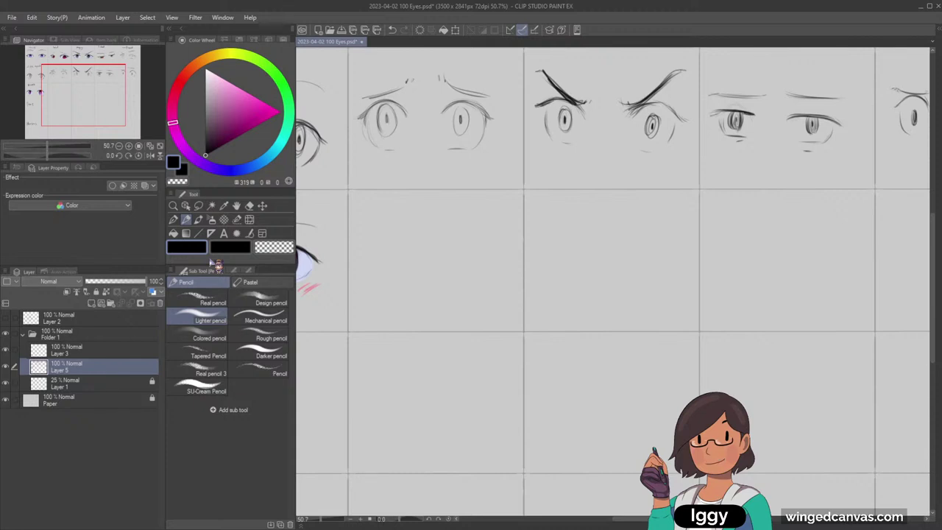
mouse_move(89, 112)
mouse_down()
mouse_move(88, 83)
mouse_move(81, 109)
mouse_up()
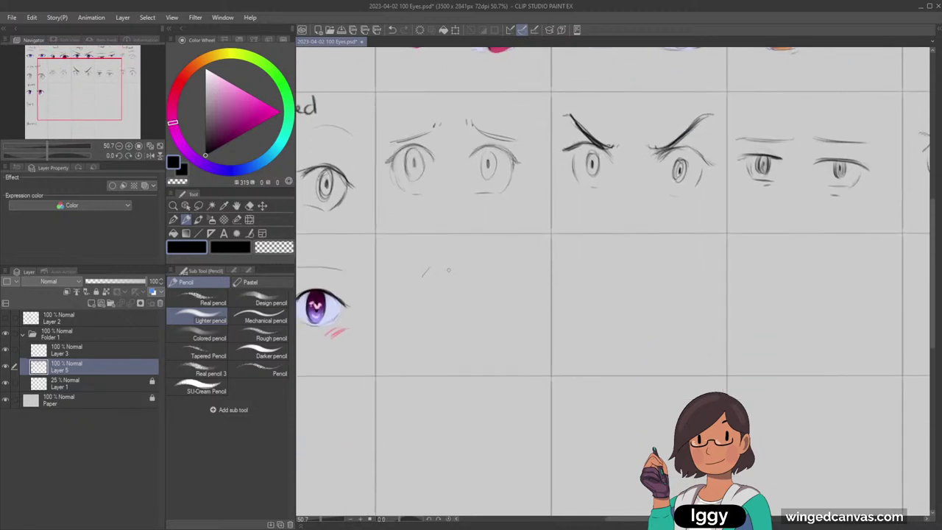
key(ctrl+z)
drag(390, 299, 406, 290)
drag(467, 301, 486, 290)
drag(392, 298, 397, 321)
mouse_move(386, 278)
mouse_down()
mouse_move(420, 271)
mouse_move(426, 282)
mouse_move(515, 287)
mouse_up()
key(ctrl+z)
key(ctrl+z)
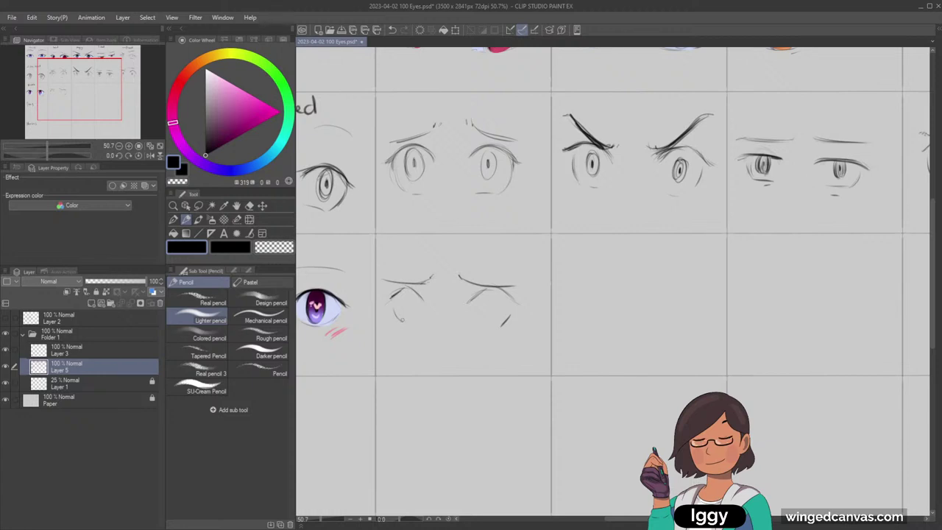
Sketch short lower lid lines and oval iris outlines for both Sad Blush eyes.
drag(403, 320, 416, 316)
key(ctrl+z)
key(ctrl+z)
mouse_move(406, 295)
mouse_down()
mouse_move(404, 313)
mouse_move(418, 311)
mouse_up()
key(ctrl+z)
key(ctrl+z)
mouse_move(486, 294)
mouse_down()
mouse_move(487, 316)
mouse_move(498, 310)
mouse_up()
key(ctrl+z)
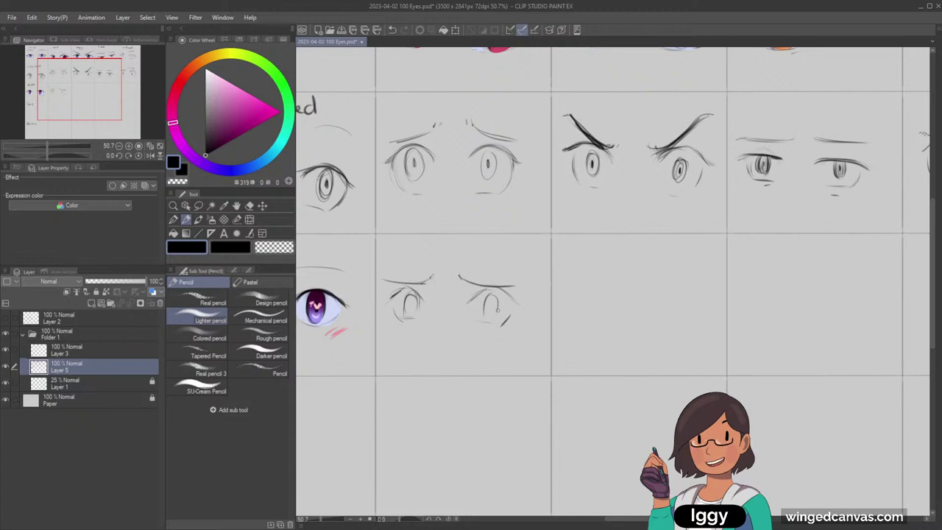
Refine the iris outlines of both Sad Blush eyes and draw dark narrow pupils inside them.
click(174, 207)
drag(420, 267, 361, 269)
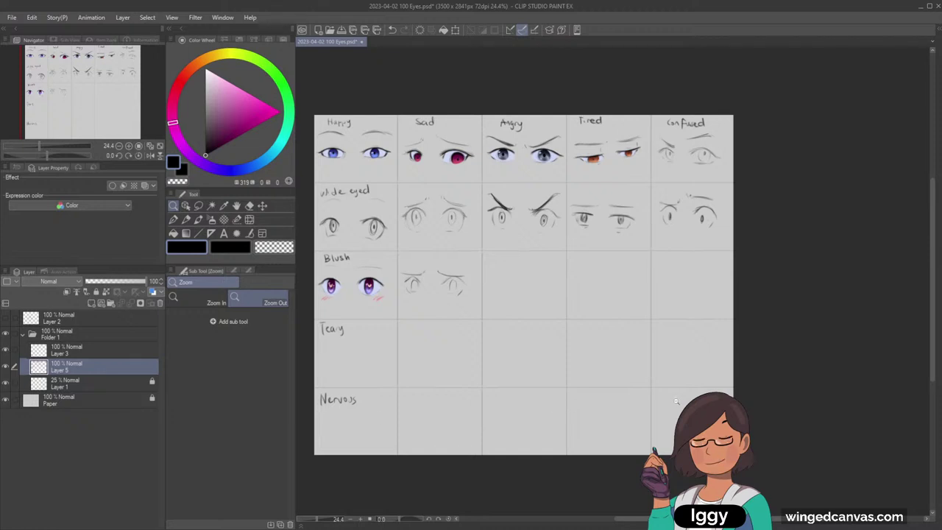
click(442, 312)
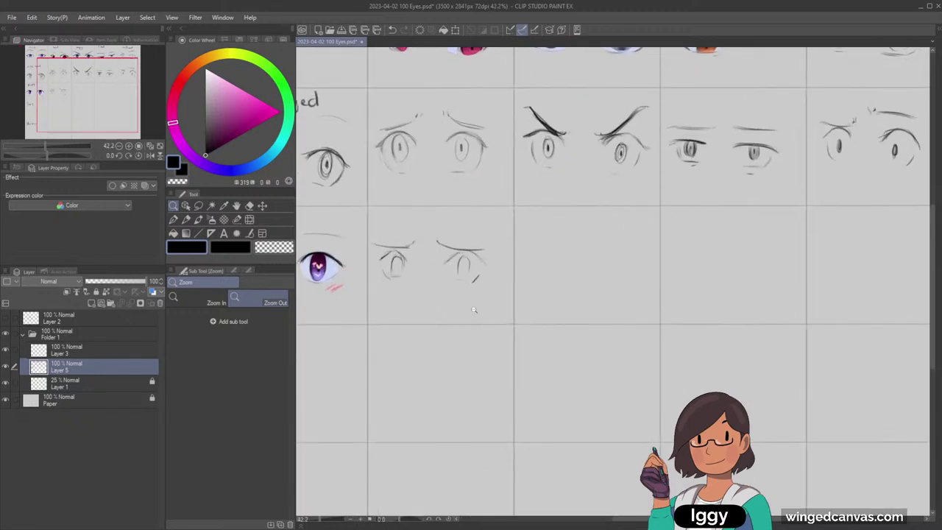
click(187, 220)
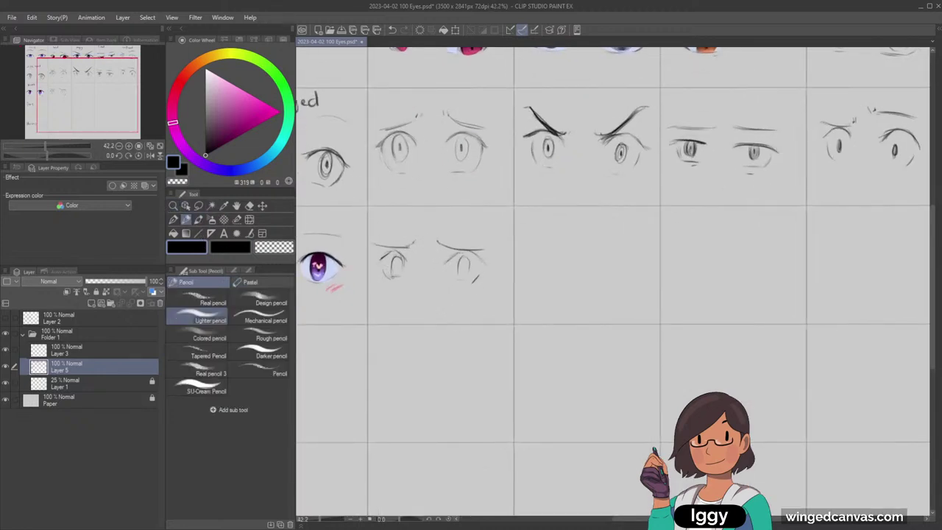
drag(391, 255, 393, 279)
drag(399, 256, 402, 269)
mouse_move(460, 259)
mouse_down()
mouse_move(459, 279)
mouse_move(470, 278)
mouse_up()
key(ctrl+z)
drag(397, 261, 396, 270)
drag(399, 261, 397, 271)
Thicken the right Sad Blush eye's upper lash line with black pencil strokes.
drag(458, 253, 447, 261)
mouse_move(448, 259)
mouse_down()
mouse_move(468, 249)
mouse_move(486, 263)
mouse_move(464, 251)
mouse_up()
key(ctrl+z)
key(ctrl+z)
mouse_move(448, 257)
mouse_down()
mouse_move(469, 251)
mouse_move(487, 263)
mouse_up()
key(ctrl+z)
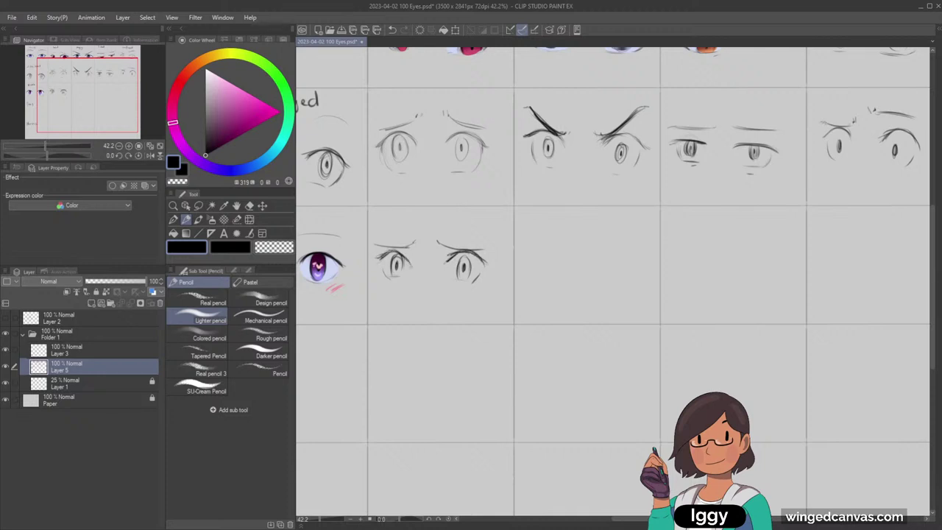
Finish the Sad Blush eye outlines and hatch pink blush strokes beneath both eyes.
drag(376, 247, 396, 249)
drag(391, 285, 399, 283)
click(221, 248)
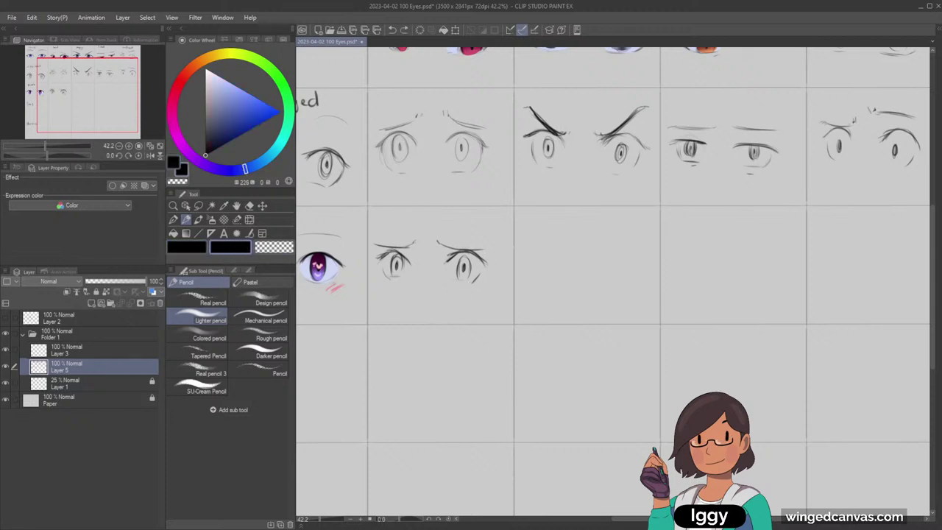
click(231, 92)
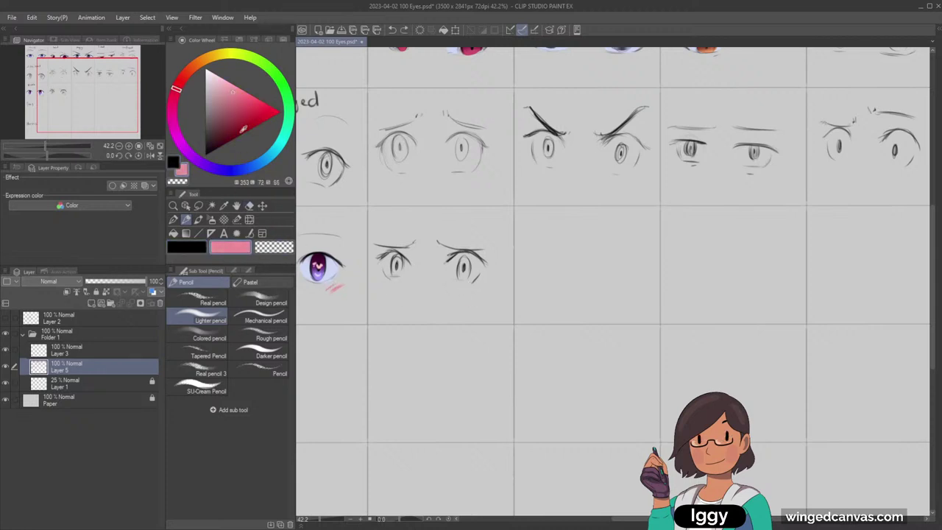
click(239, 87)
drag(371, 292, 386, 284)
drag(466, 296, 485, 288)
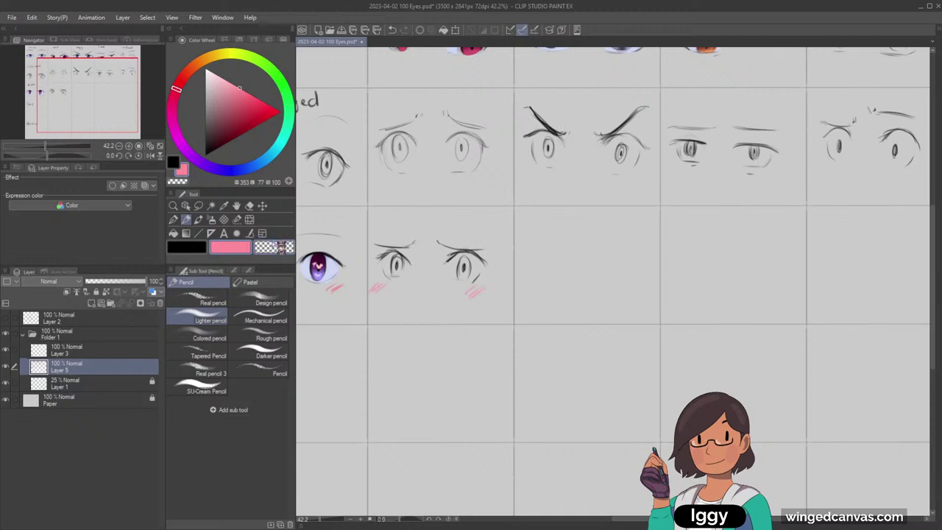
Darken both Sad Blush eyebrows and their inner ends in black and strengthen the left eye's lines.
click(198, 249)
drag(370, 246, 441, 247)
key(ctrl+z)
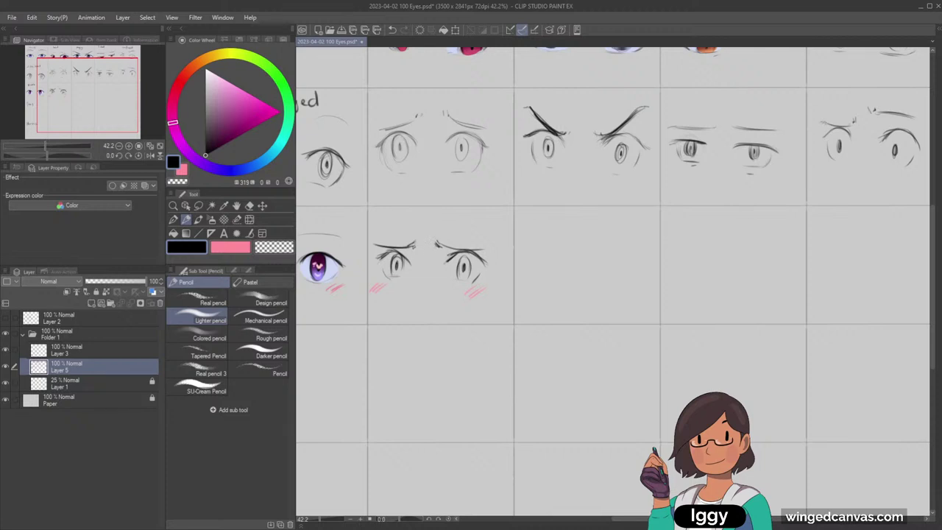
mouse_move(384, 252)
mouse_down()
mouse_move(376, 259)
mouse_move(402, 278)
mouse_up()
Sketch narrow, inward-slanting eyelids for both eyes in the Blush row's Angry cell.
drag(98, 111, 131, 102)
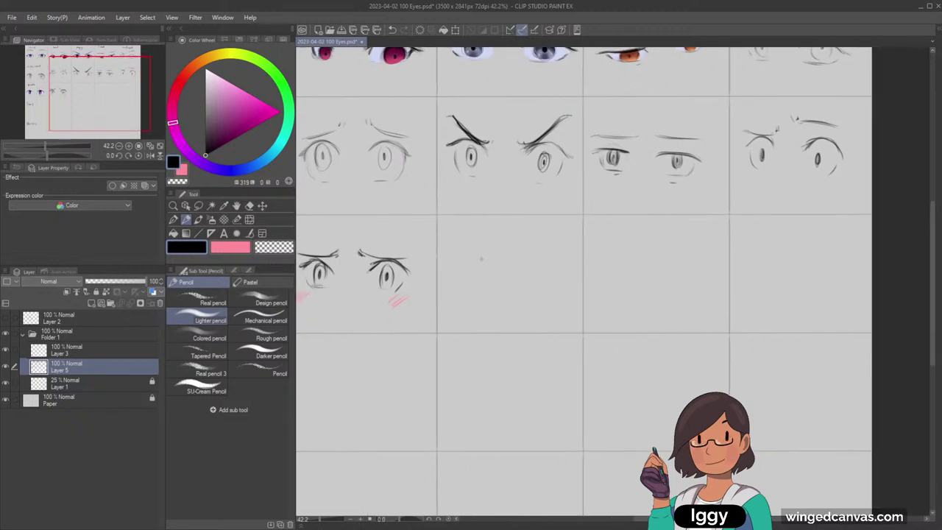
mouse_move(459, 264)
mouse_down()
mouse_move(488, 276)
mouse_move(545, 263)
mouse_move(523, 274)
mouse_up()
key(ctrl+z)
key(ctrl+z)
key(ctrl+z)
drag(462, 259, 450, 265)
Draw steep eyebrows slanting down toward the centre above both Angry Blush eyes.
drag(457, 237, 492, 268)
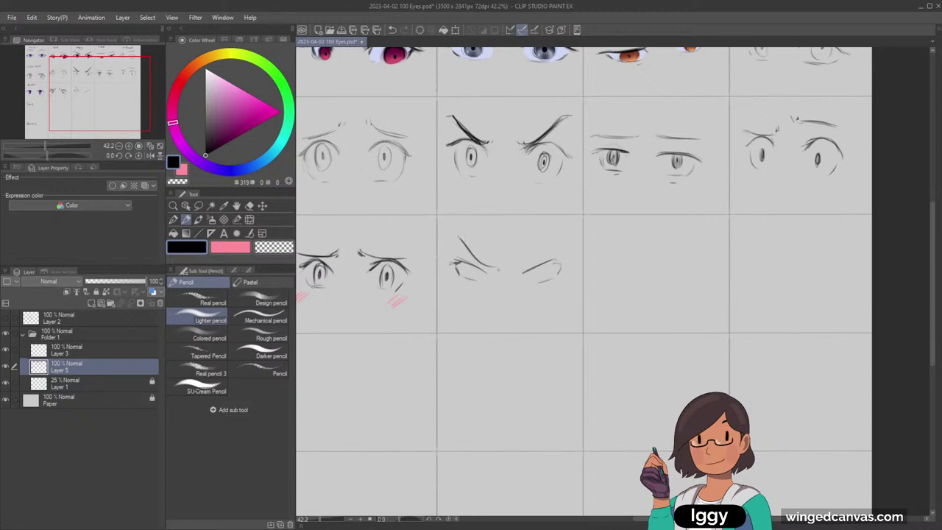
key(ctrl+z)
drag(465, 237, 487, 270)
mouse_move(542, 237)
mouse_down()
mouse_move(513, 269)
mouse_move(466, 279)
mouse_move(482, 280)
mouse_up()
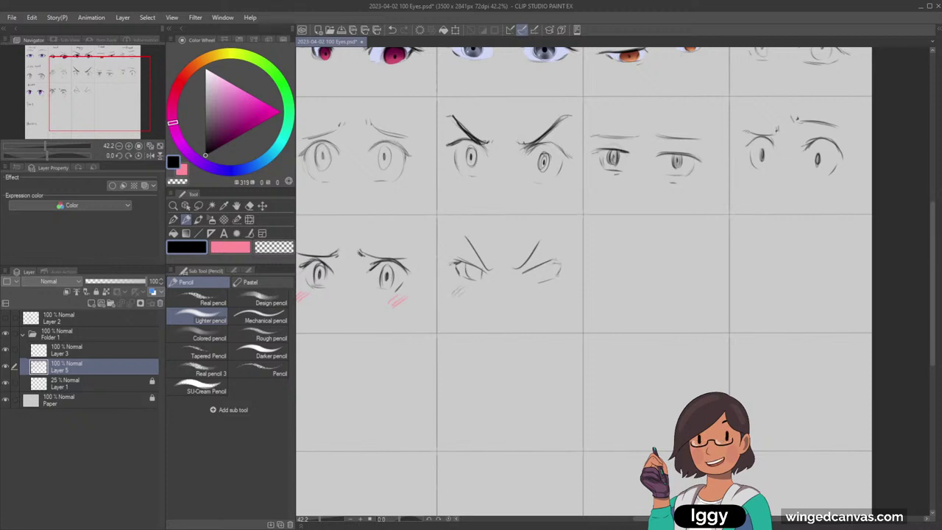
Try black hatched blush marks beneath both Angry Blush eyes and erase them.
drag(549, 292, 540, 301)
drag(537, 269, 533, 282)
drag(498, 310, 501, 318)
key(ctrl+z)
key(ctrl+z)
click(249, 205)
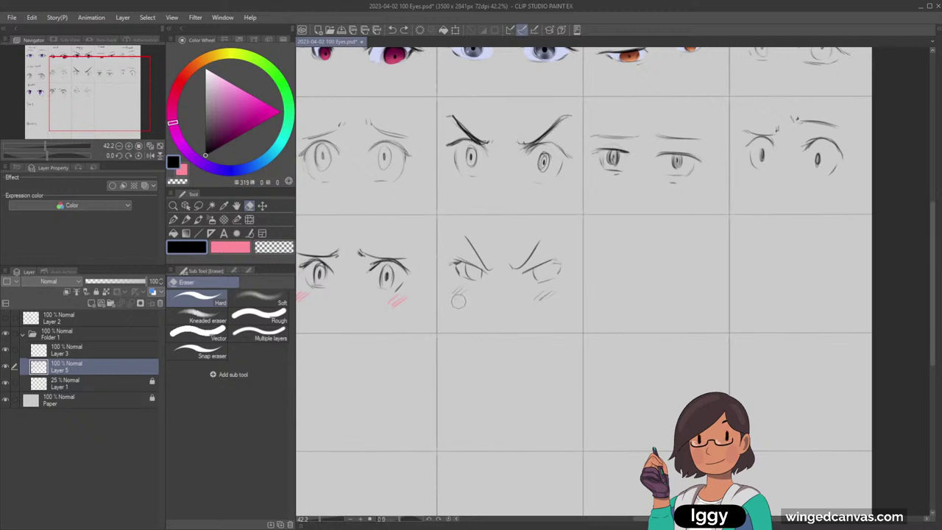
drag(574, 295, 545, 290)
Darken the upper lash lines of both Angry Blush eyes and pencil in their irises and dark pupils.
click(186, 219)
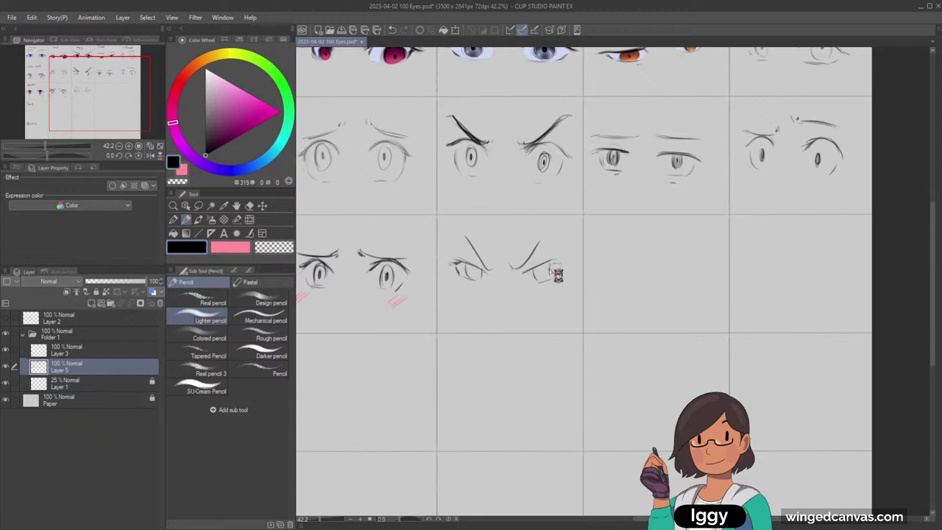
mouse_move(547, 265)
mouse_down()
mouse_move(549, 281)
mouse_move(556, 261)
mouse_move(567, 263)
mouse_up()
drag(452, 258, 486, 274)
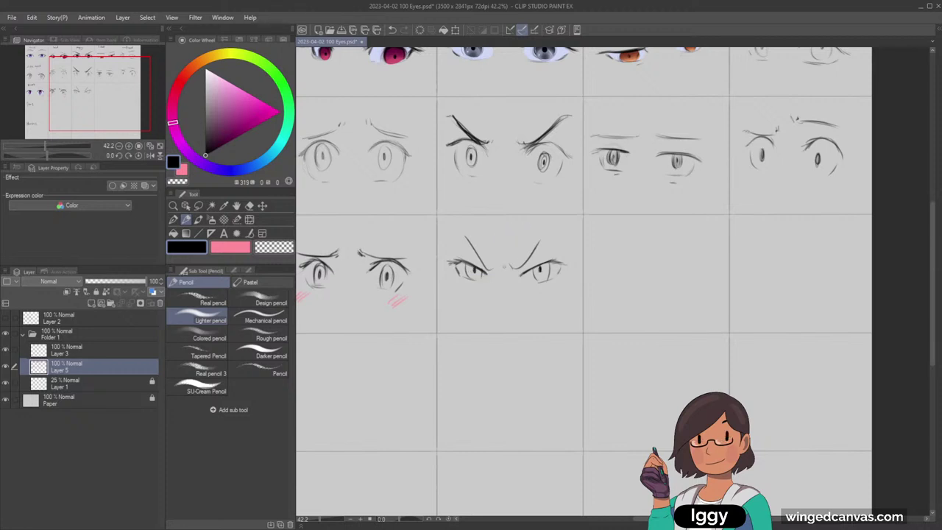
Hatch pink blush strokes beneath both Angry Blush eyes and return to black.
key(x)
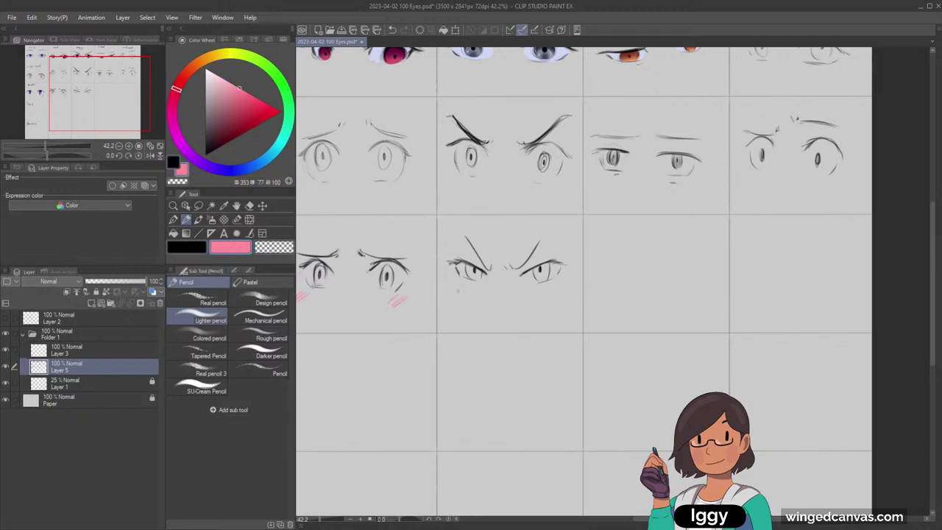
drag(457, 293, 463, 290)
click(188, 247)
Lasso the whole Angry Blush drawing and scale it up slightly within its cell.
click(200, 207)
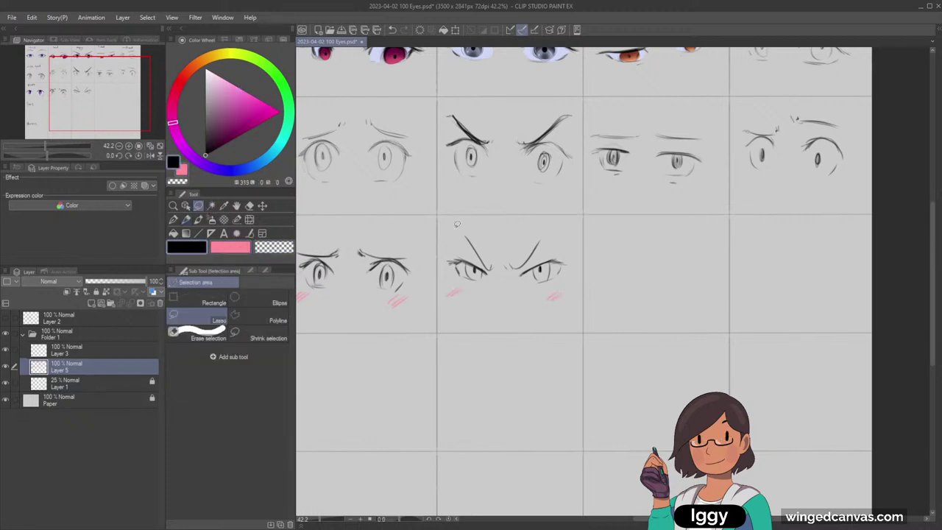
mouse_move(457, 224)
mouse_down()
mouse_move(593, 253)
mouse_move(515, 218)
mouse_up()
key(ctrl+t)
drag(612, 354, 588, 335)
click(484, 374)
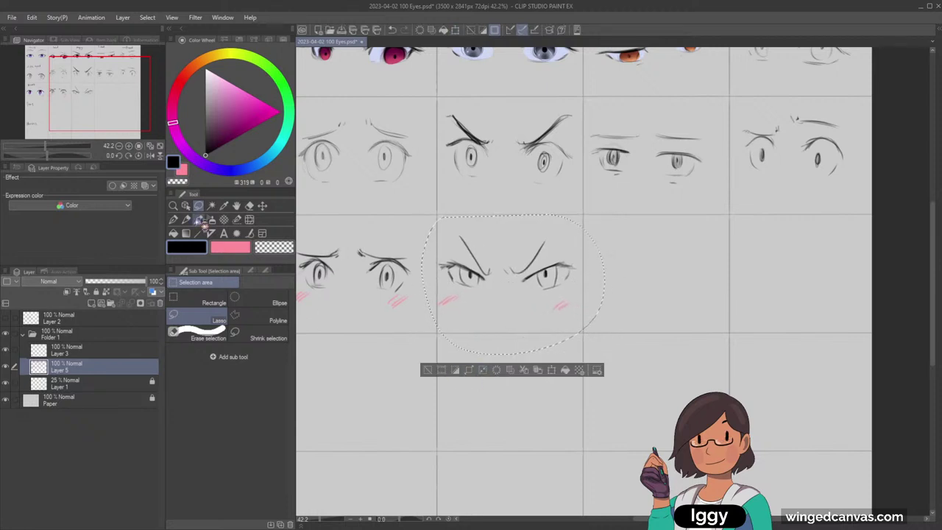
Examine the existing Tired eyes in the rows above the empty Blush cell.
click(173, 207)
drag(451, 194, 401, 235)
click(401, 299)
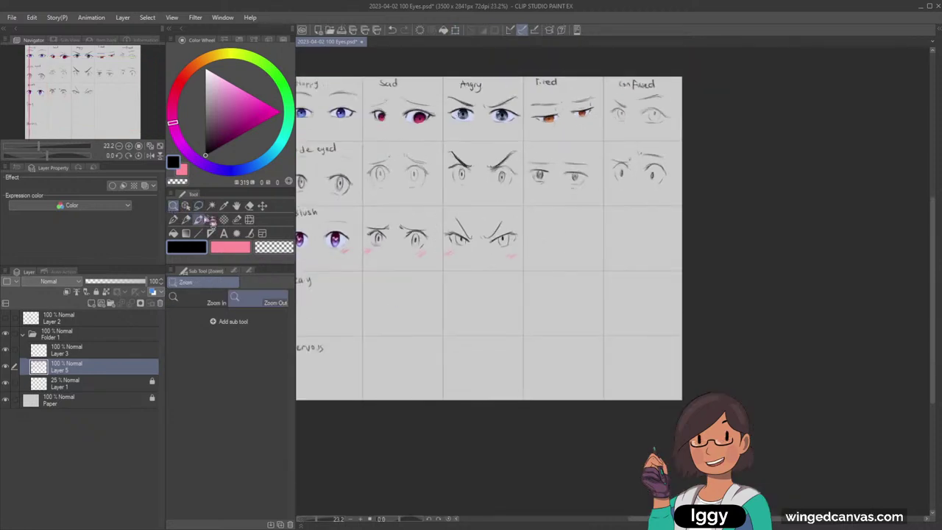
click(621, 195)
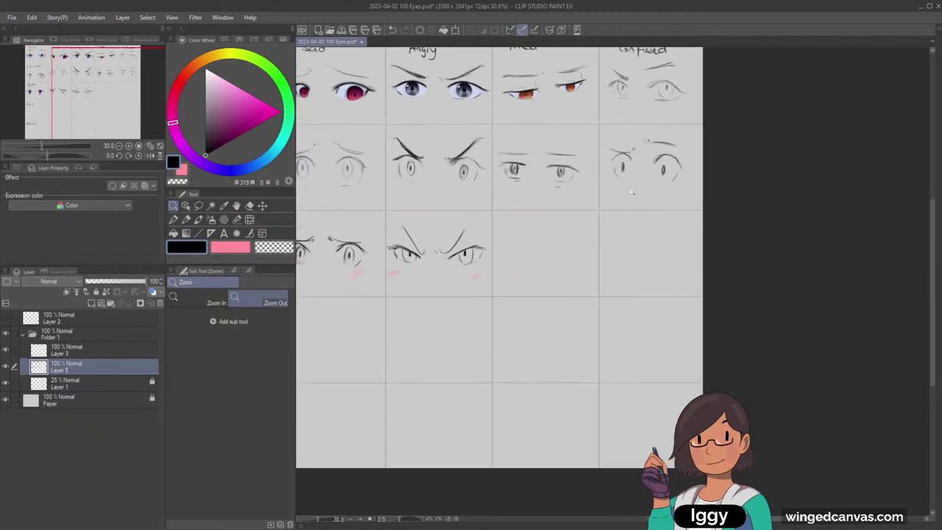
click(637, 179)
click(186, 219)
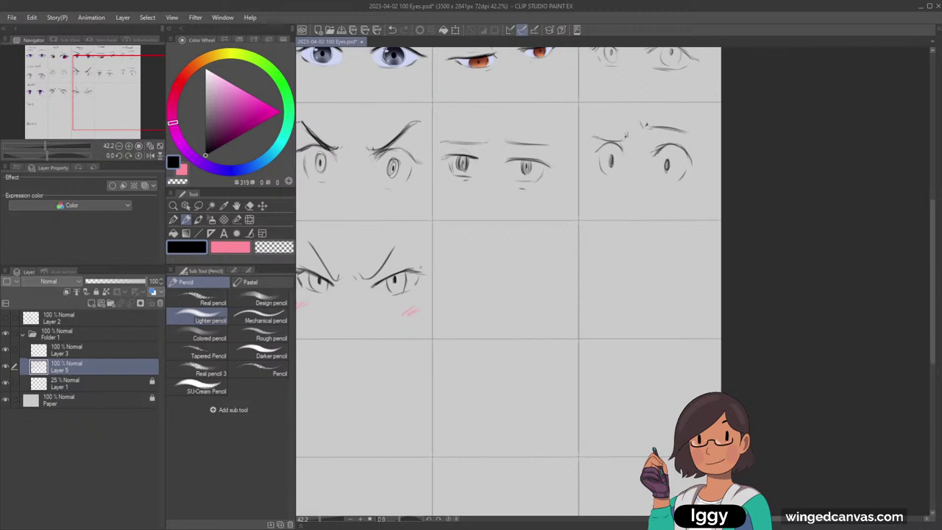
drag(113, 103, 126, 105)
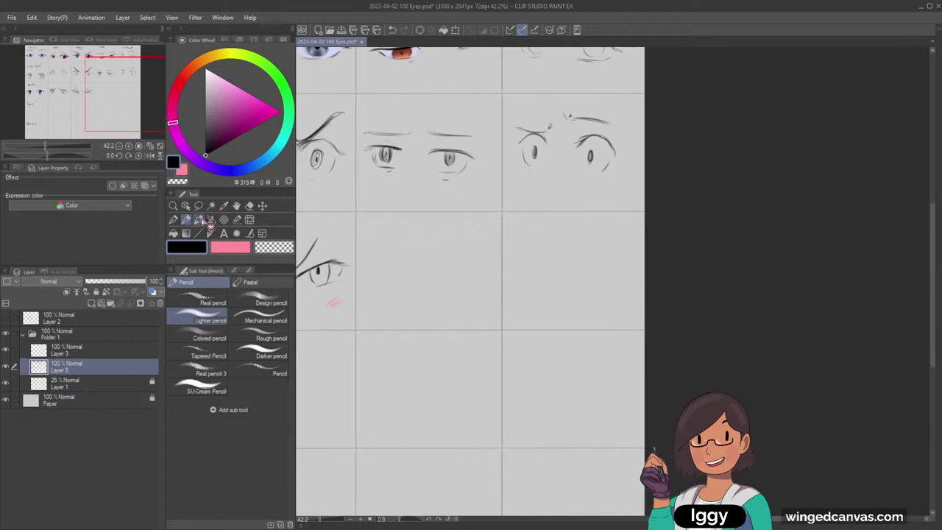
click(175, 207)
click(454, 254)
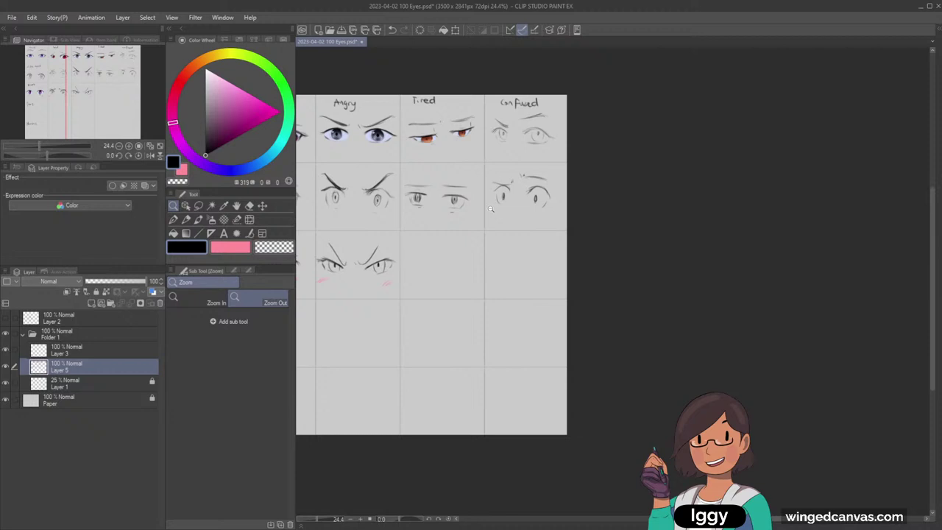
drag(467, 246, 475, 250)
click(476, 250)
Sketch slanted, half-closed eyes with partly hidden irises in the Blush row's Tired cell.
key(p)
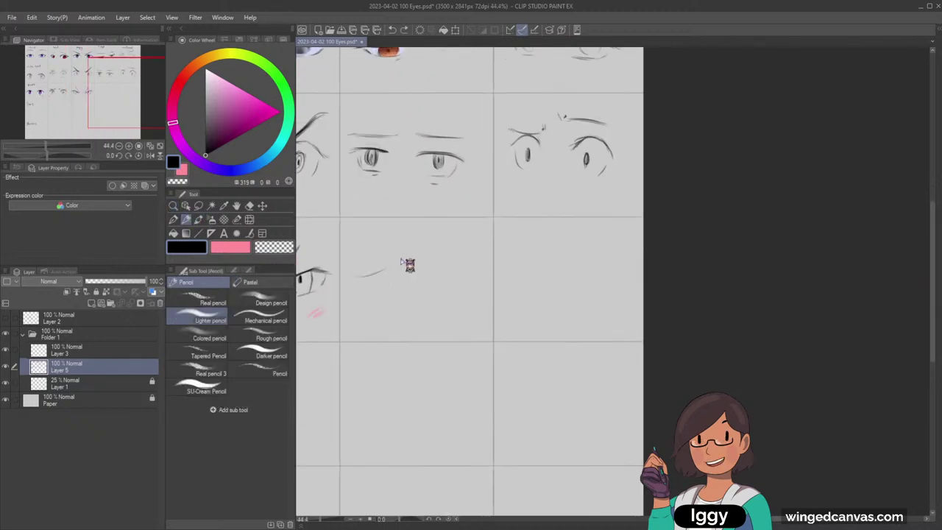
mouse_move(377, 277)
mouse_down()
mouse_move(395, 265)
mouse_move(379, 272)
mouse_move(388, 281)
mouse_move(385, 271)
mouse_move(365, 276)
mouse_up()
key(ctrl+z)
key(ctrl+z)
mouse_move(412, 261)
mouse_down()
mouse_move(435, 254)
mouse_move(423, 269)
mouse_up()
key(ctrl+z)
key(ctrl+z)
drag(351, 279, 425, 257)
key(ctrl+z)
drag(371, 276, 377, 282)
key(ctrl+space)
drag(435, 301, 406, 315)
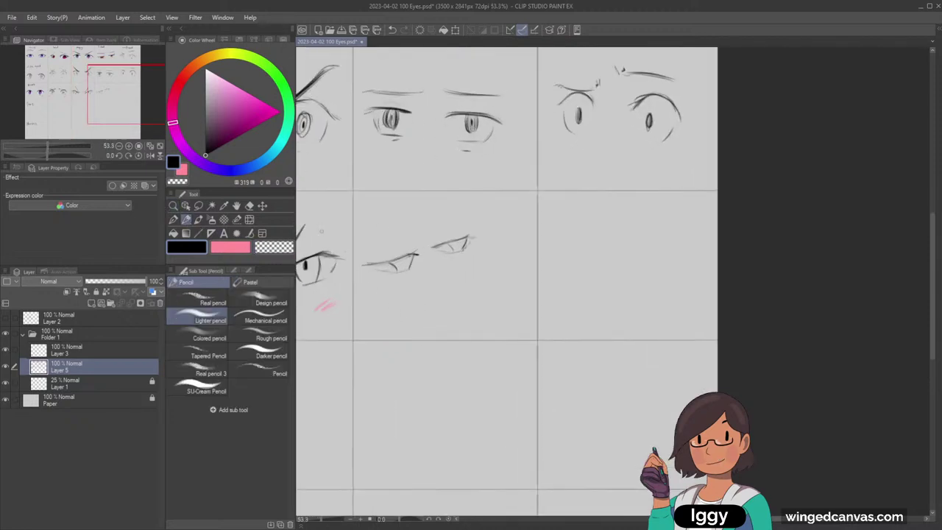
Fade the right Tired Blush eye with an enlarged Soft eraser.
key(e)
click(258, 298)
key(bracketright)
key(bracketright)
key(bracketright)
key(bracketright)
key(bracketright)
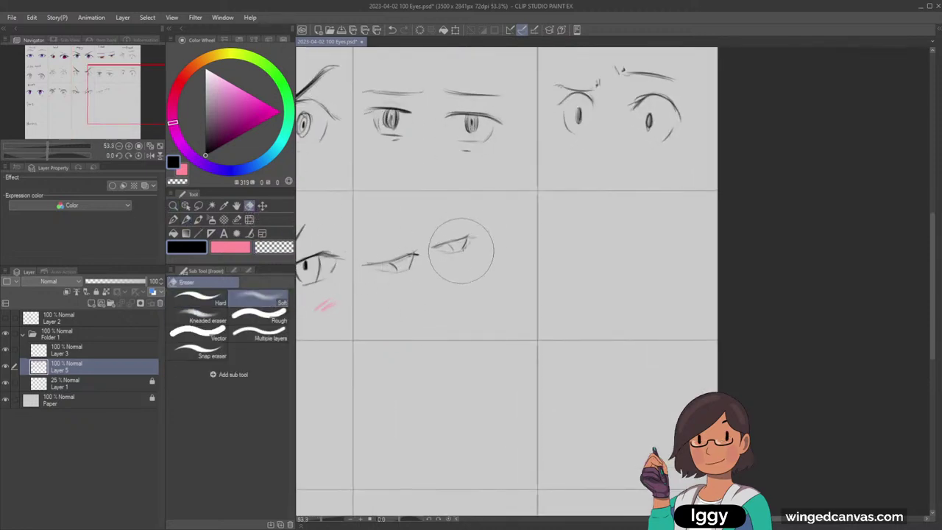
mouse_move(467, 245)
mouse_down()
mouse_move(431, 248)
mouse_move(474, 230)
mouse_up()
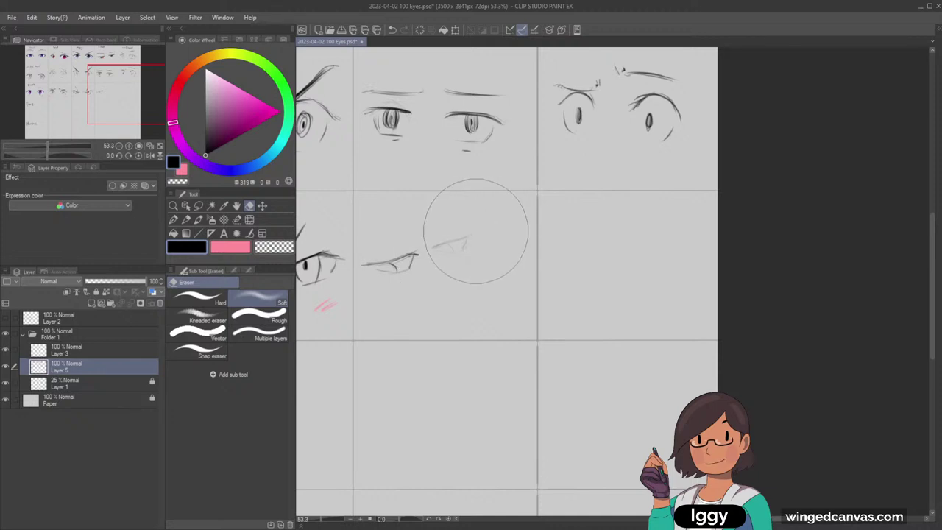
Erase the inner iris lines of the left Tired Blush eye with a smaller eraser and darken its upper lid.
mouse_move(123, 106)
mouse_down()
mouse_move(105, 90)
mouse_move(115, 88)
mouse_move(129, 120)
mouse_move(118, 127)
mouse_move(115, 118)
mouse_up()
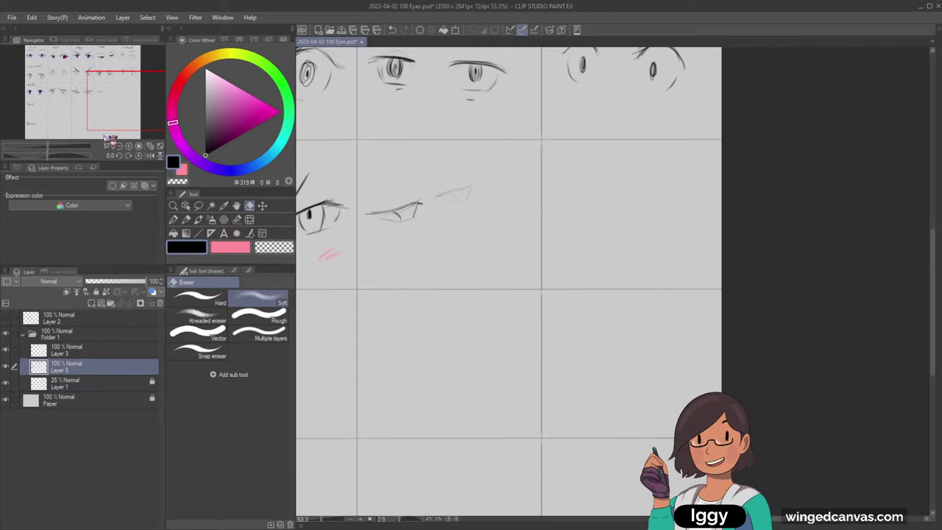
key(bracketleft)
key(bracketleft)
key(bracketleft)
key(bracketleft)
key(bracketleft)
key(bracketleft)
key(bracketleft)
key(bracketleft)
mouse_move(401, 214)
mouse_down()
mouse_move(365, 212)
mouse_move(401, 209)
mouse_up()
click(188, 220)
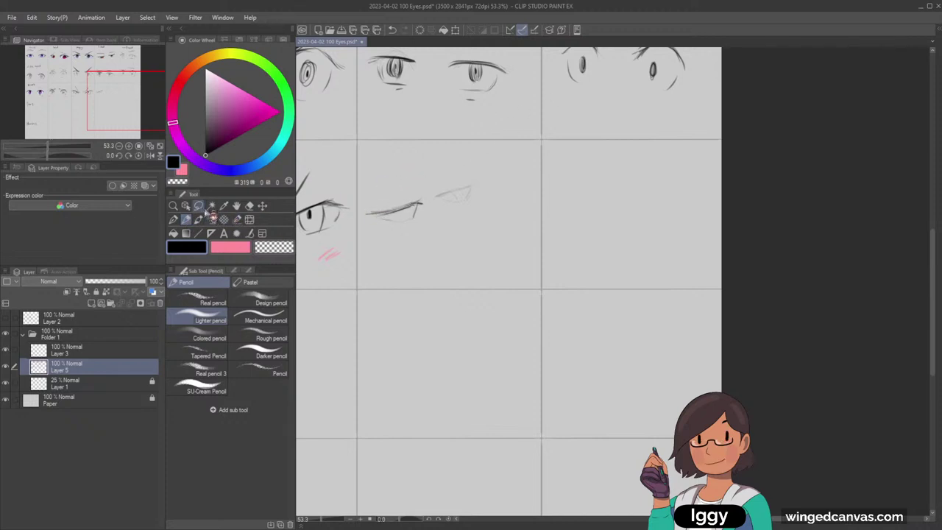
Redraw the right Tired Blush eye's upper lid and add long curved lines running down beneath it.
click(251, 207)
mouse_move(466, 186)
mouse_down()
mouse_move(454, 197)
mouse_move(482, 179)
mouse_move(442, 203)
mouse_move(450, 233)
mouse_up()
key(p)
key(ctrl+z)
drag(440, 191, 473, 255)
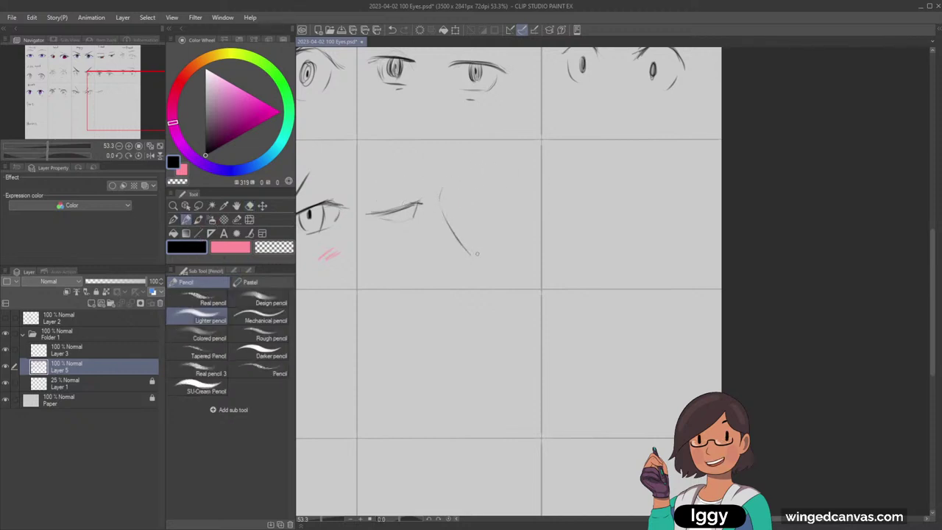
drag(441, 198, 462, 190)
key(ctrl+z)
drag(441, 197, 474, 188)
click(250, 205)
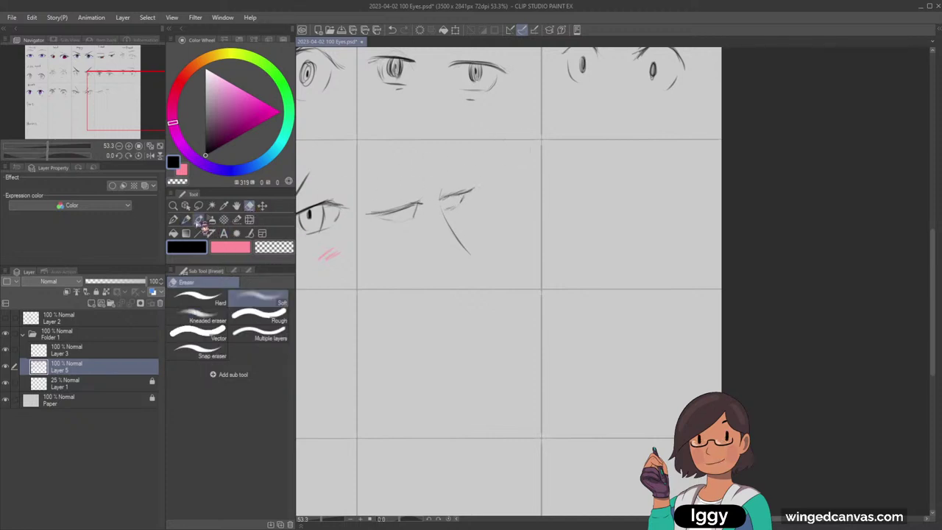
click(187, 220)
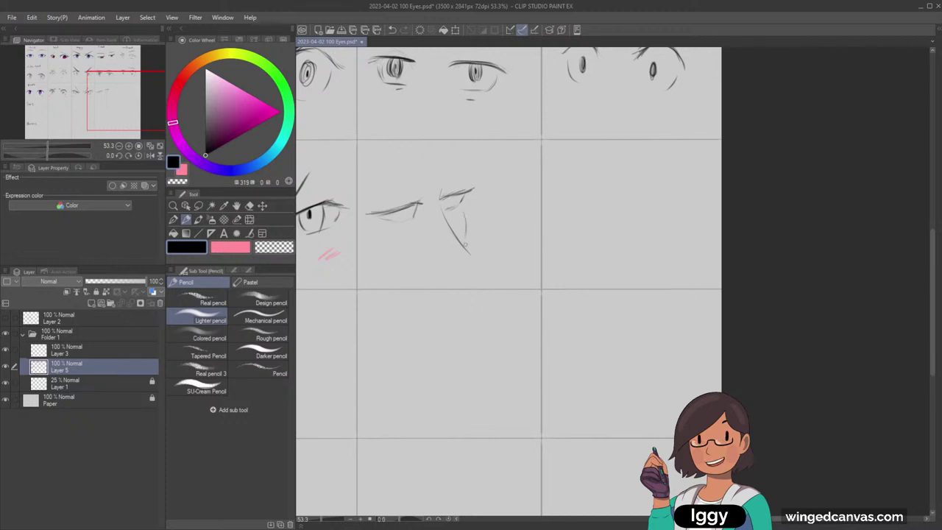
Erase the entire Tired Blush sketch with the Hard eraser.
click(249, 206)
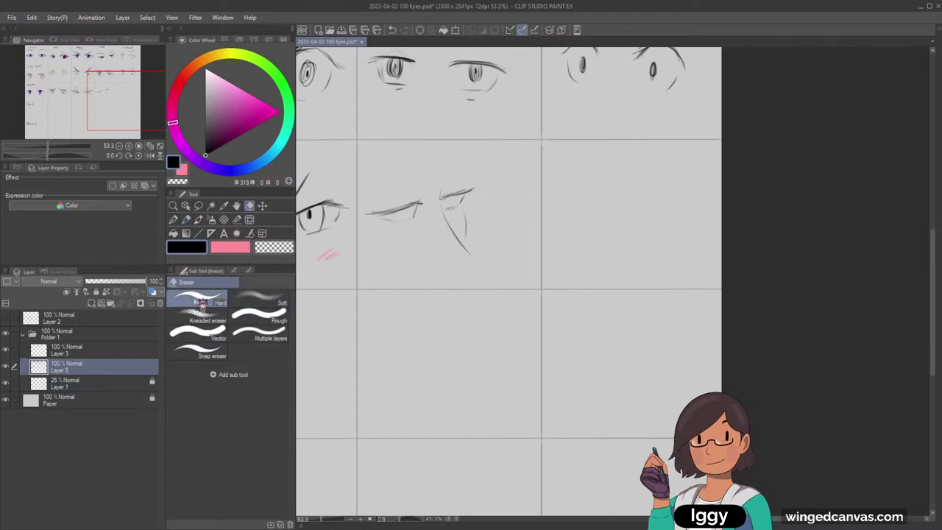
drag(437, 203, 473, 252)
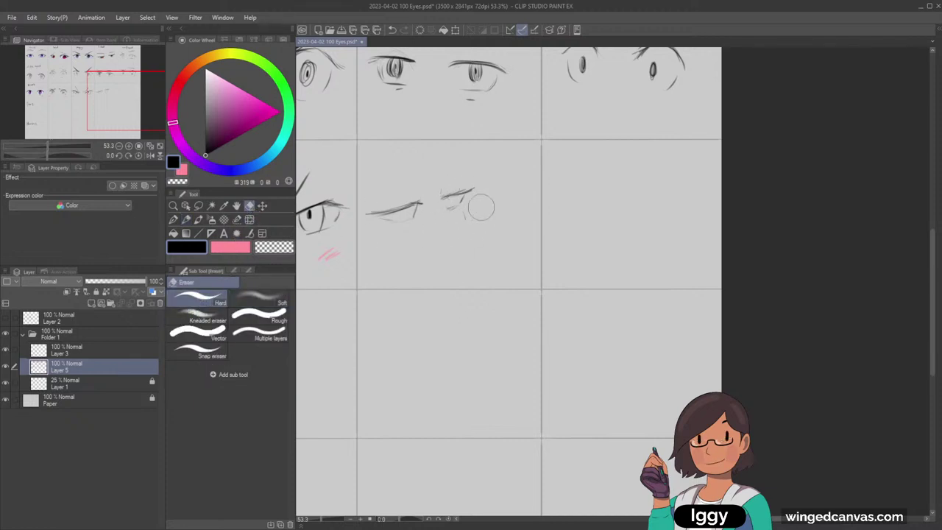
mouse_move(405, 209)
mouse_down()
mouse_move(471, 184)
mouse_move(492, 194)
mouse_up()
Sketch two shallow, nearly horizontal lid lines in the Blush row's Tired cell.
click(186, 220)
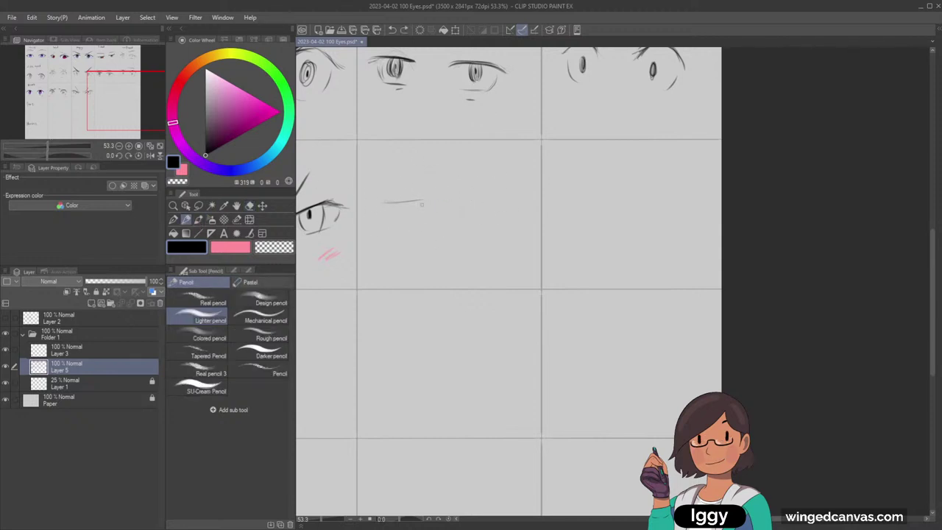
drag(463, 198, 505, 195)
key(ctrl+z)
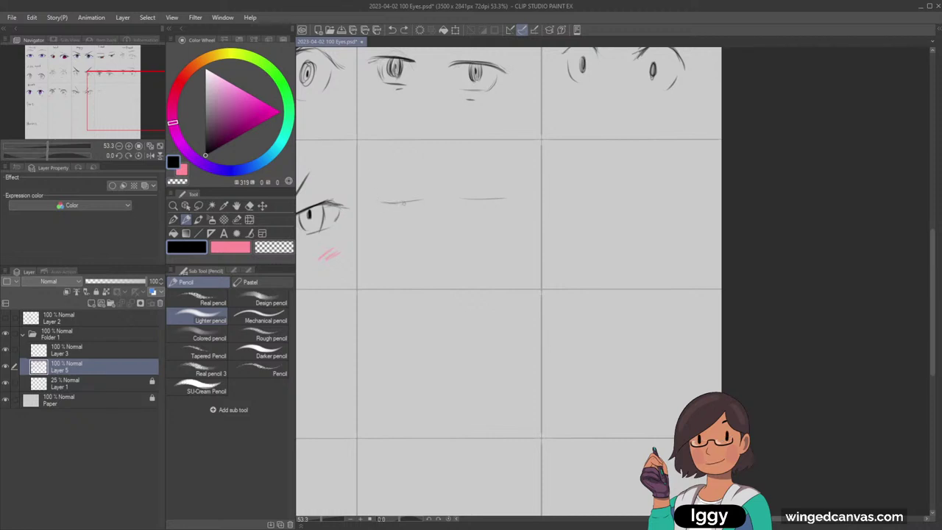
drag(379, 201, 429, 197)
drag(459, 198, 478, 212)
key(ctrl+z)
drag(460, 198, 470, 199)
key(ctrl+z)
mouse_move(457, 196)
mouse_down()
mouse_move(478, 200)
mouse_move(376, 204)
mouse_up()
Lasso the right Tired Blush lid line, adjust its placement with a transform, and clear the selection.
click(199, 206)
mouse_move(466, 180)
mouse_down()
mouse_move(492, 175)
mouse_move(528, 190)
mouse_move(496, 200)
mouse_up()
key(ctrl+t)
click(447, 237)
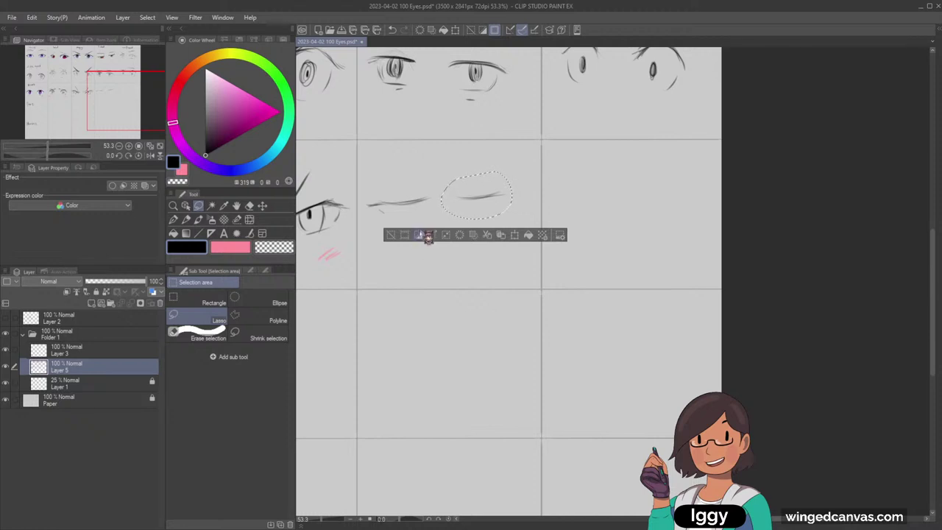
click(391, 235)
Reinforce the inner part of the right Tired Blush lid line with black pencil.
click(185, 219)
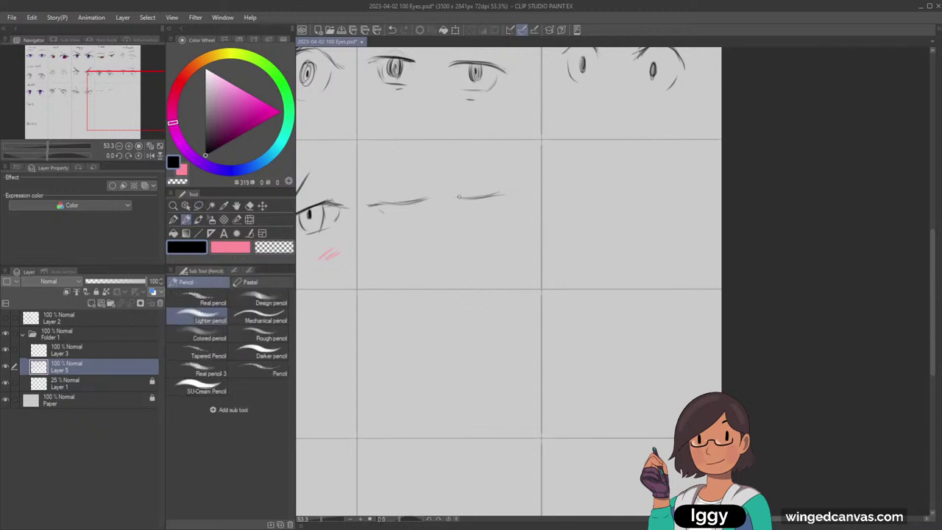
drag(453, 198, 495, 195)
click(160, 146)
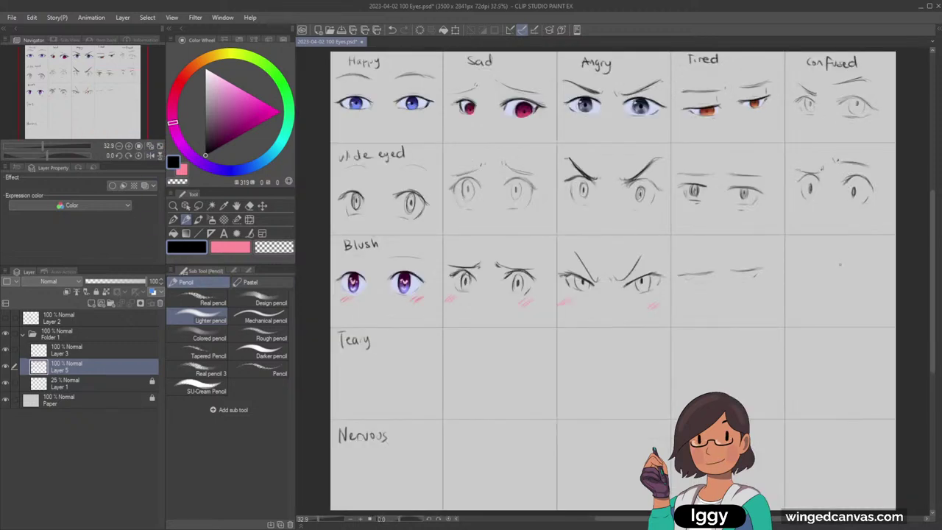
drag(112, 121, 121, 122)
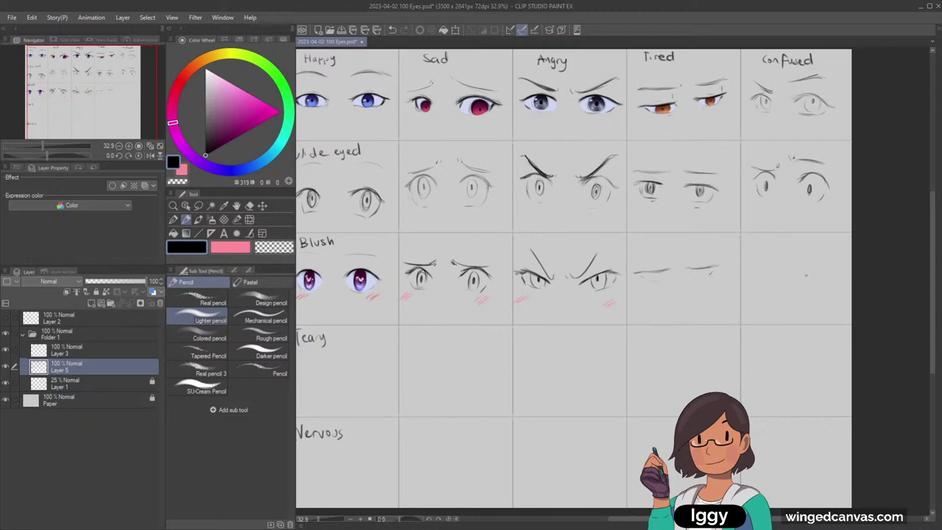
Sketch thin brows and faint lower-lid marks around the lid lines in the Blush row's Tired cell.
drag(99, 96, 144, 99)
click(173, 206)
drag(411, 247, 408, 245)
key(p)
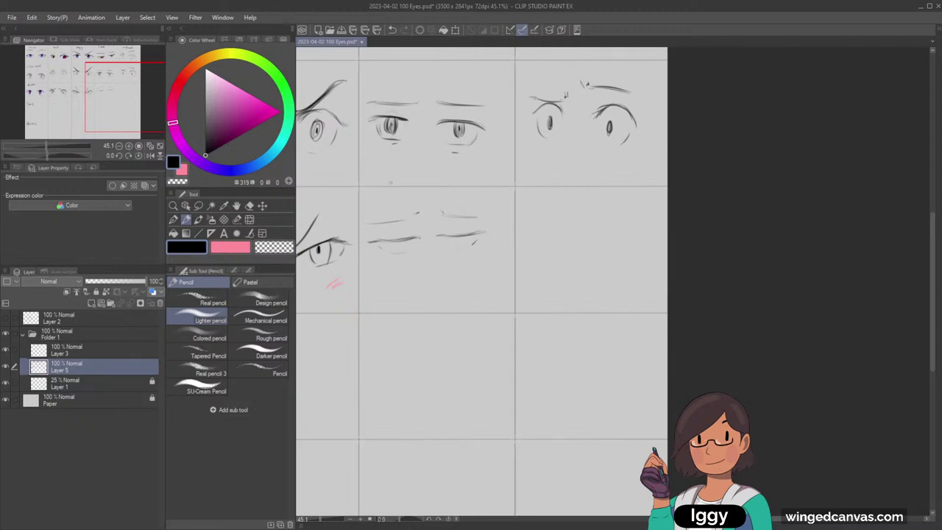
Compare the Tired Blush brows and lid lines with the other eyes on the expression sheet.
click(159, 147)
drag(65, 125, 73, 129)
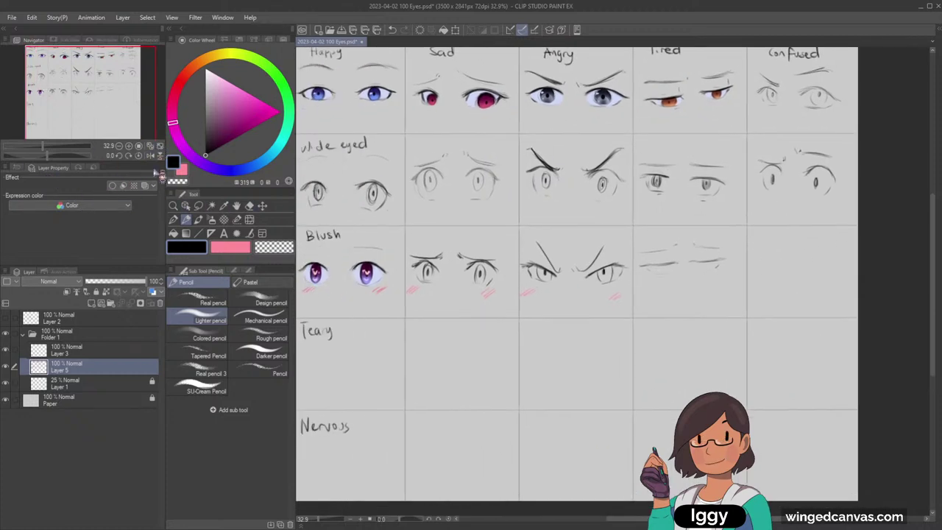
drag(85, 96, 131, 95)
click(173, 206)
drag(508, 296, 538, 286)
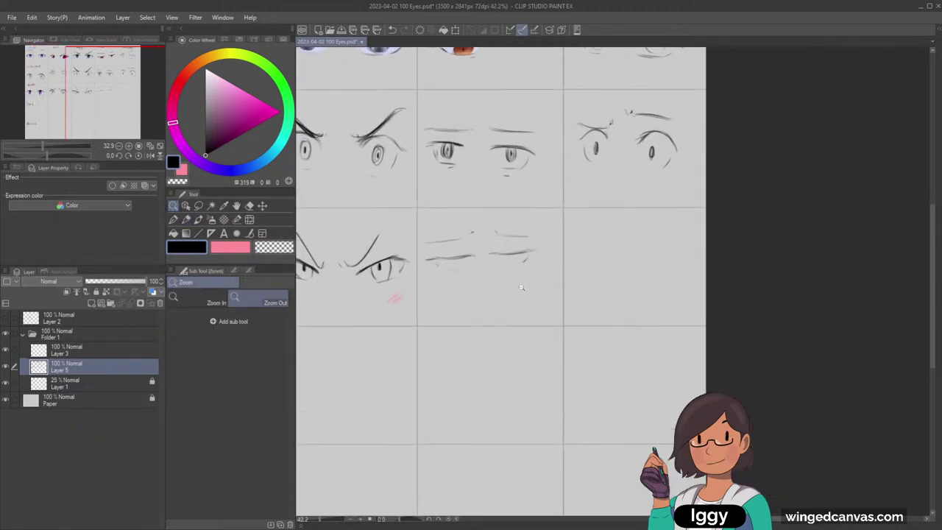
click(565, 290)
click(186, 219)
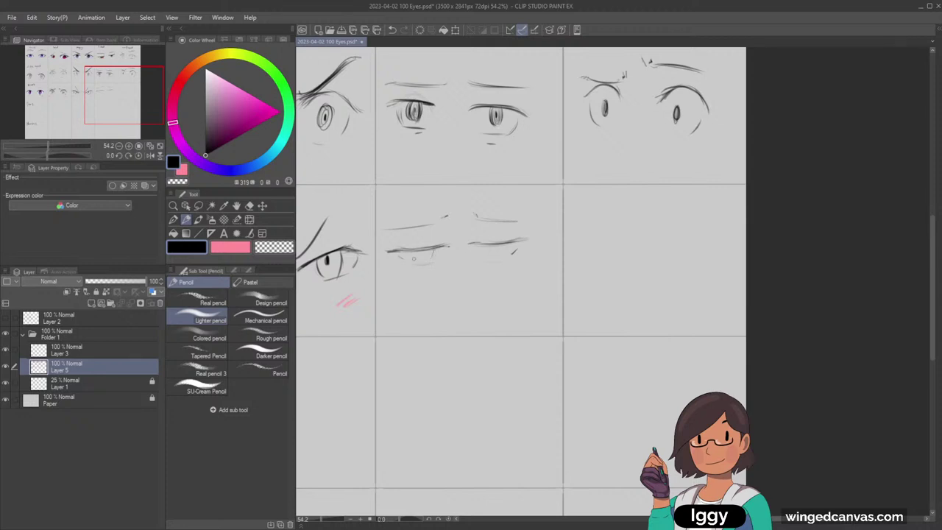
Try to sketch iris outlines beneath the two Tired Blush lid lines.
drag(434, 251, 429, 262)
key(ctrl+z)
drag(479, 245, 483, 258)
key(ctrl+z)
key(ctrl+z)
key(ctrl+z)
Sketch half-covered irises with small pupils under both Tired Blush lids and reinforce the right lid line in black pencil.
mouse_move(487, 261)
mouse_down()
mouse_move(502, 260)
mouse_move(498, 243)
mouse_up()
mouse_move(408, 250)
mouse_down()
mouse_move(446, 245)
mouse_move(398, 249)
mouse_up()
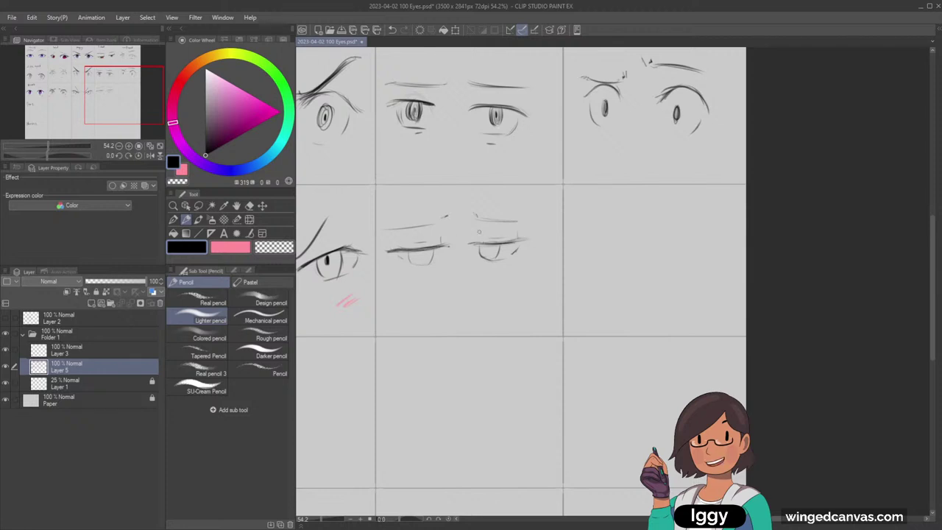
drag(420, 252, 420, 258)
drag(470, 245, 519, 242)
Hatch pink blush marks beneath both Tired Blush eyes and return the drawing color to black.
click(231, 246)
drag(389, 280, 395, 277)
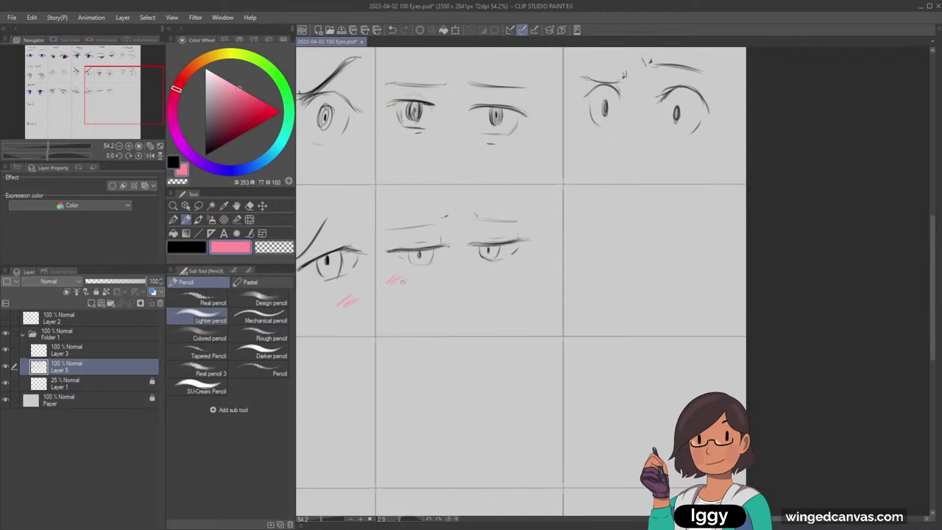
drag(512, 274, 525, 277)
key(x)
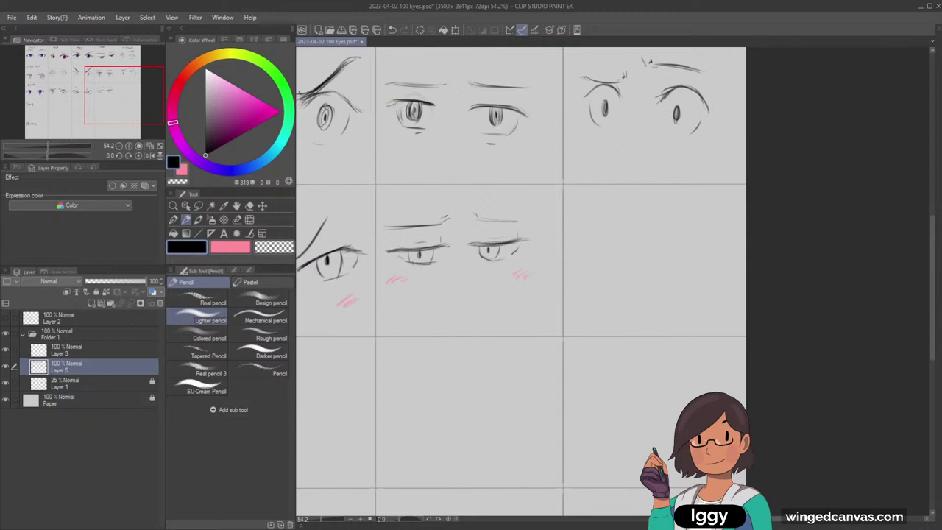
Undo the last stroke and refine the pencil lines along the lower lids of the tired eyes in the Blush row.
key(ctrl+z)
mouse_move(431, 270)
mouse_down()
mouse_move(501, 260)
mouse_move(497, 268)
mouse_up()
click(175, 207)
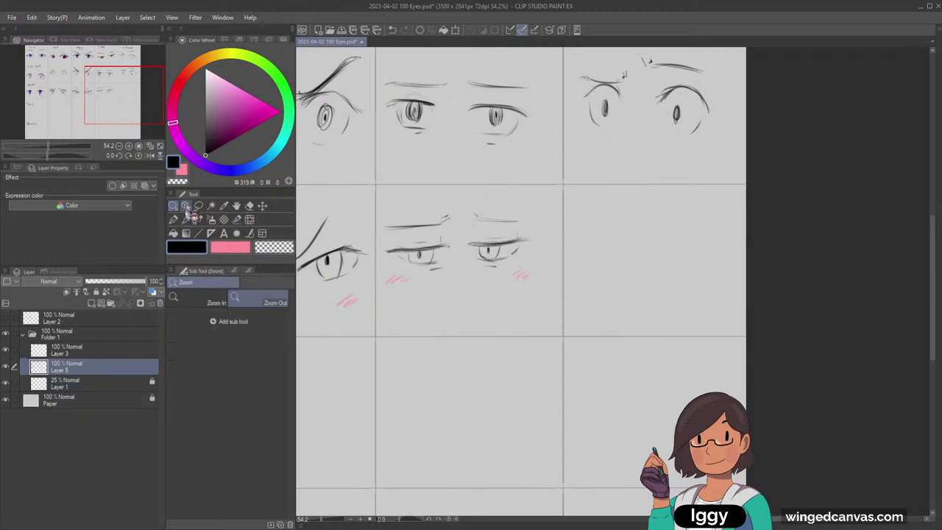
click(466, 284)
scroll(525, 271, up, 3)
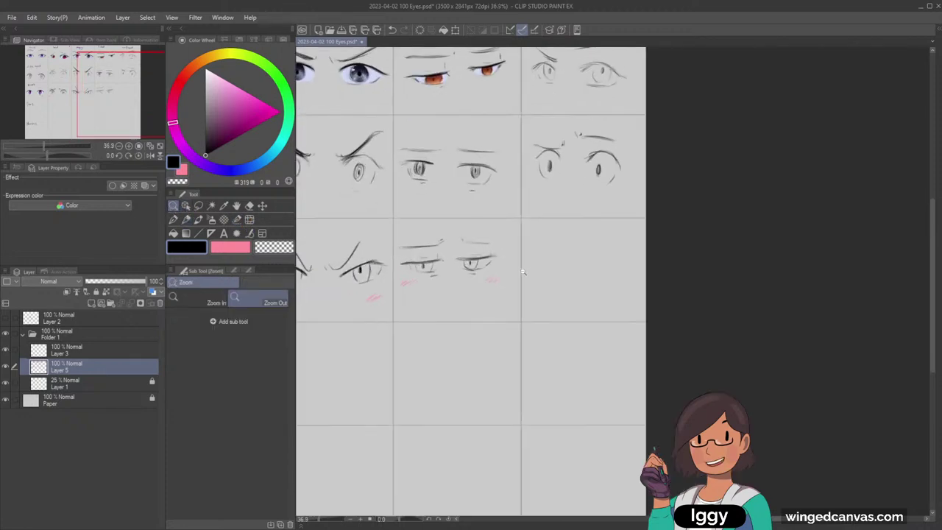
Lasso the right-hand tired eye in the Blush row, nudge it slightly to the right, and deselect it.
key(m)
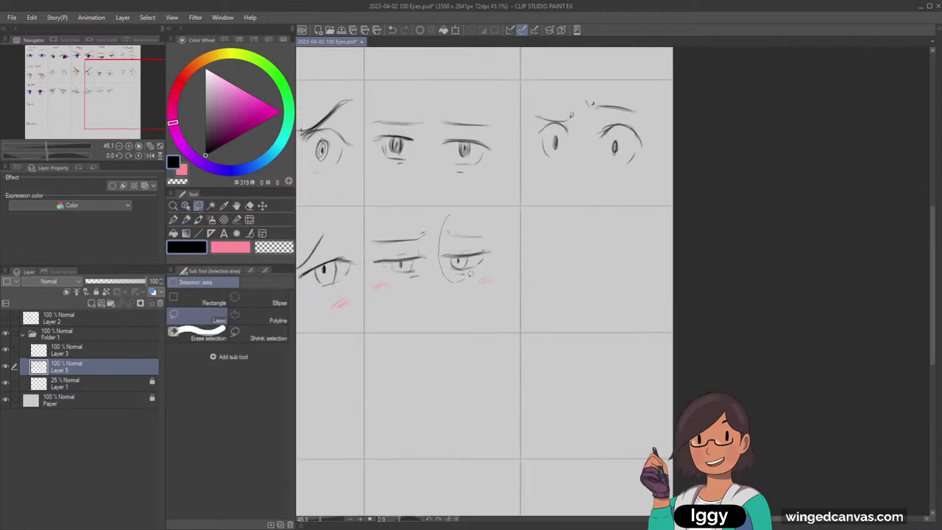
drag(469, 274, 451, 218)
click(263, 206)
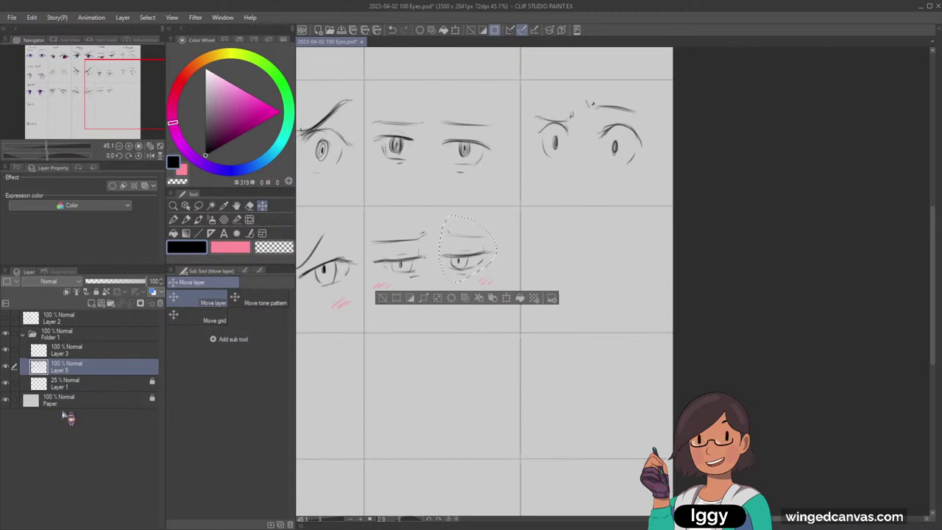
click(382, 298)
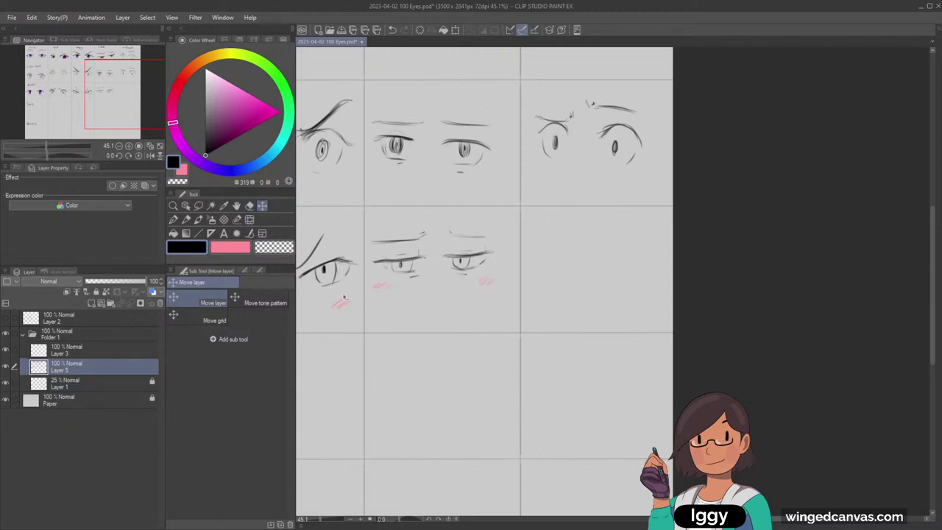
Redraw the right-hand eyebrow of the tired eyes in the Blush row with a darker pencil line.
key(p)
key(ctrl+z)
mouse_move(448, 235)
mouse_down()
mouse_move(461, 250)
mouse_move(463, 237)
mouse_move(494, 237)
mouse_up()
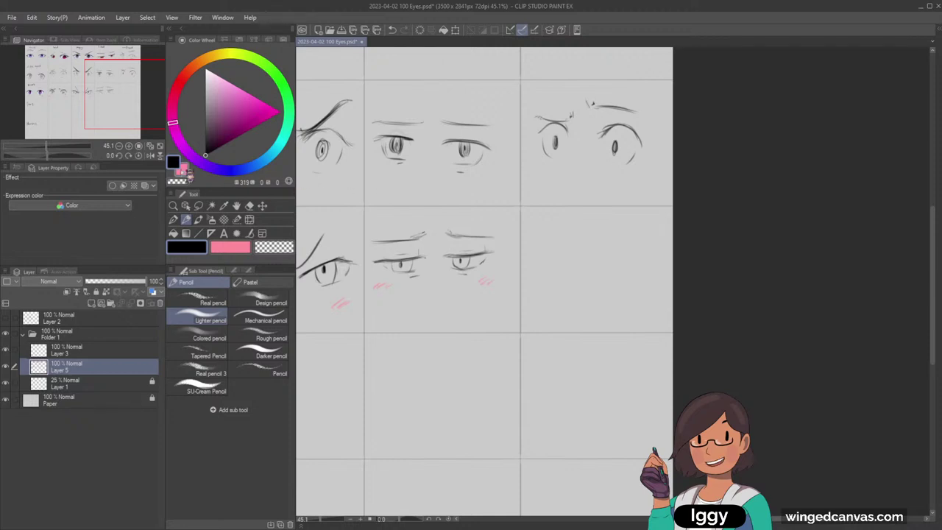
Sketch a flat upper-lid line with short lower-lid lines as an eye-shape demonstration in the Angry column of the Teary row.
click(160, 145)
drag(86, 110, 92, 115)
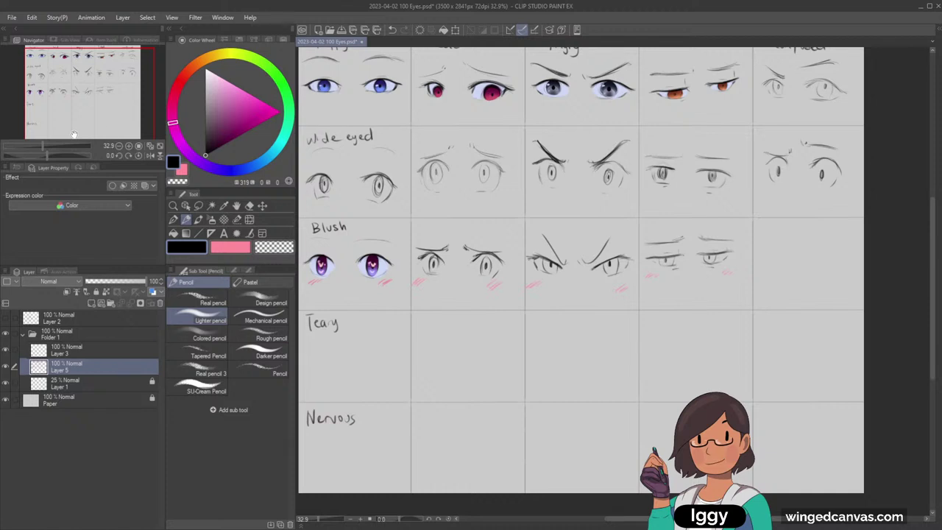
drag(126, 99, 150, 116)
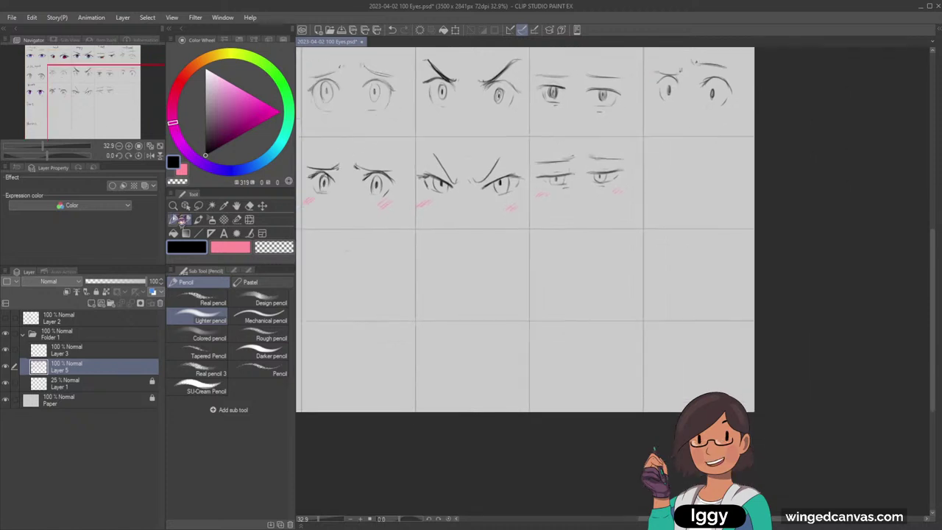
click(174, 207)
drag(580, 223, 618, 223)
key(p)
key(p)
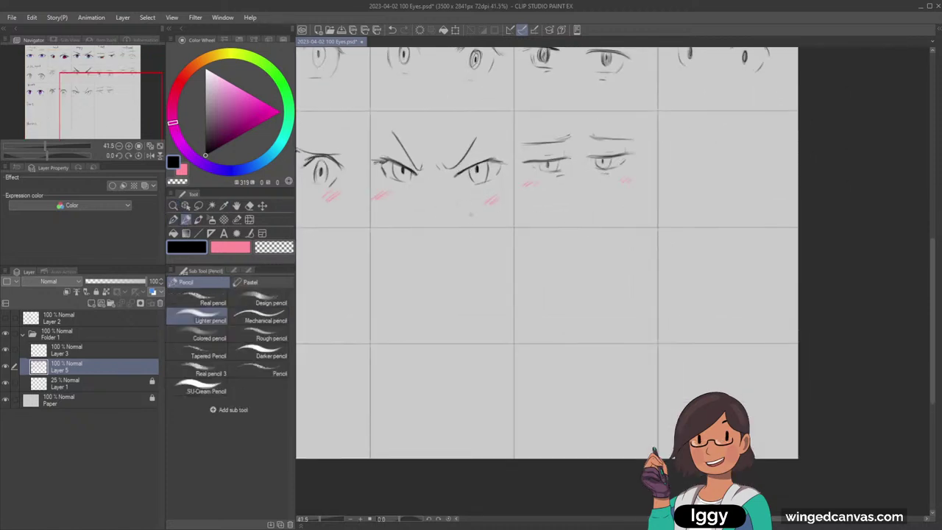
mouse_move(399, 251)
mouse_down()
mouse_move(448, 249)
mouse_move(425, 268)
mouse_move(406, 267)
mouse_move(440, 268)
mouse_move(444, 288)
mouse_up()
key(ctrl+z)
key(ctrl+z)
key(ctrl+z)
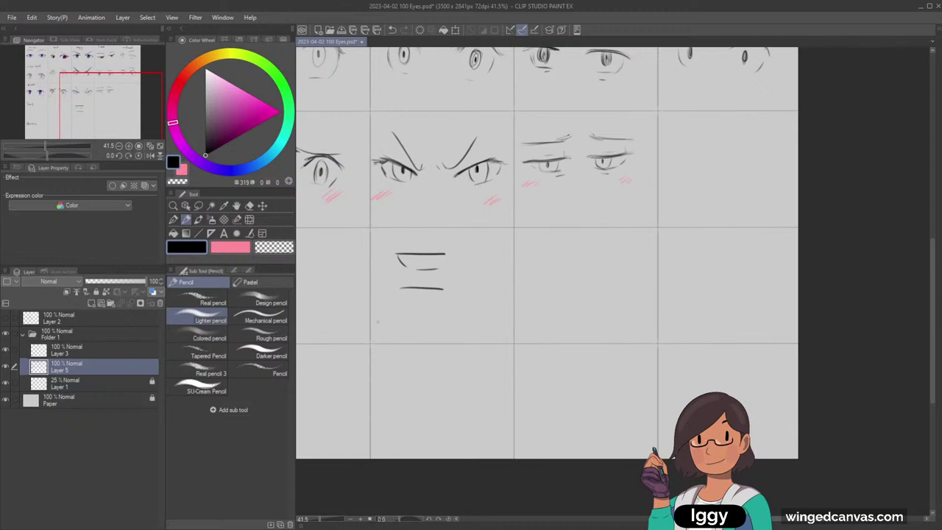
Undo the lid lines and sketch a half-lidded demonstration eye with a flat upper lid, round iris and arched brow.
key(ctrl+z)
key(ctrl+z)
key(ctrl+z)
mouse_move(399, 259)
mouse_down()
mouse_move(452, 259)
mouse_move(415, 271)
mouse_move(447, 272)
mouse_move(425, 271)
mouse_move(431, 260)
mouse_move(400, 265)
mouse_up()
key(ctrl+z)
key(ctrl+z)
key(ctrl+z)
key(ctrl+z)
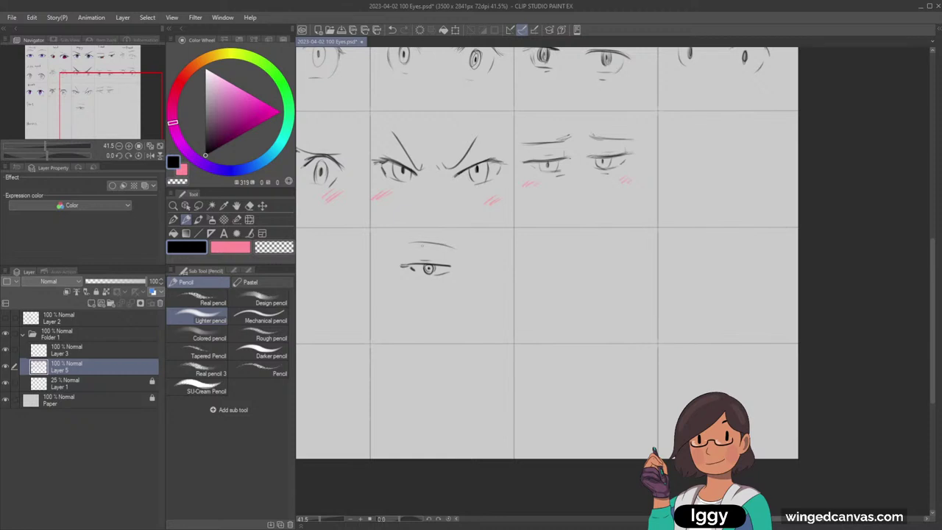
Add the inner corner to the half-lidded eye and sketch a narrow almond-shaped eye with a brow line beneath it.
drag(411, 268, 403, 266)
drag(407, 301, 440, 303)
mouse_move(404, 307)
mouse_down()
mouse_move(433, 308)
mouse_move(420, 301)
mouse_up()
key(ctrl+z)
drag(401, 303, 438, 306)
key(e)
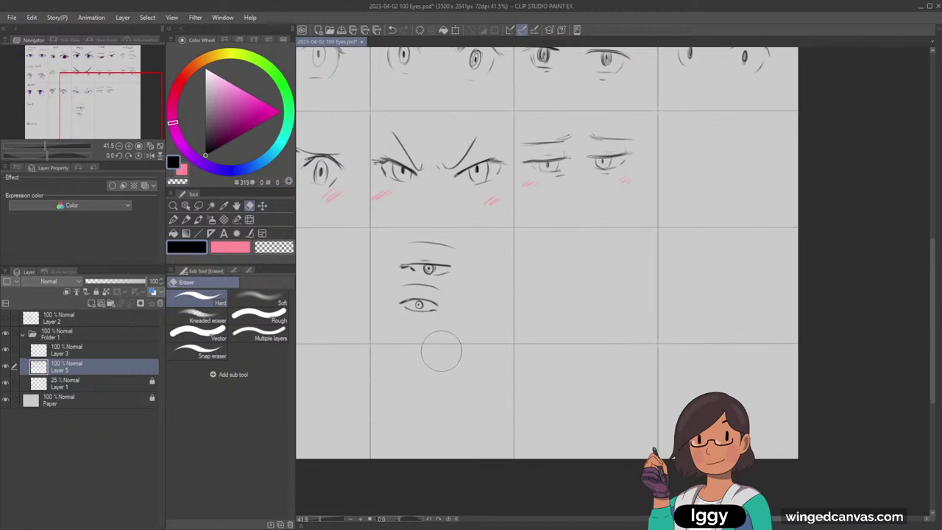
Sketch a tall, rounded demonstration eye with an oval iris beside the two narrow eyes.
drag(123, 136, 113, 133)
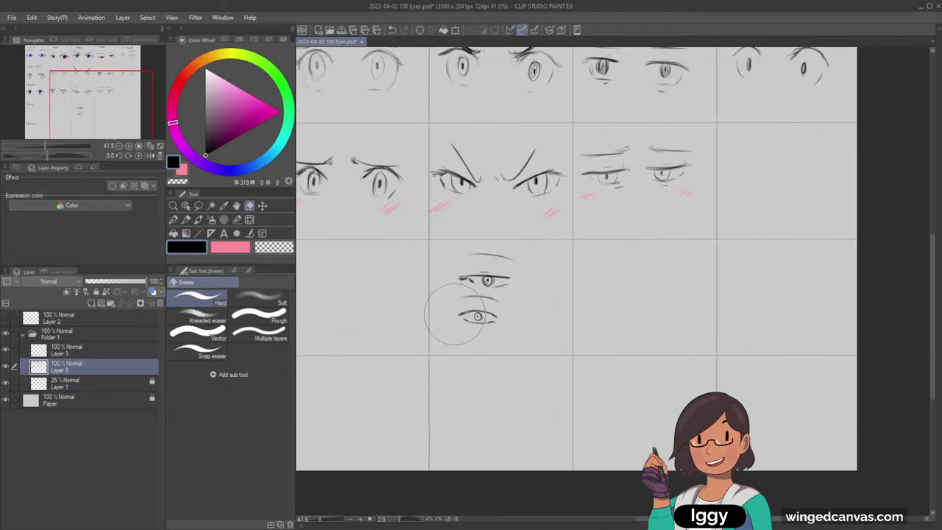
key(p)
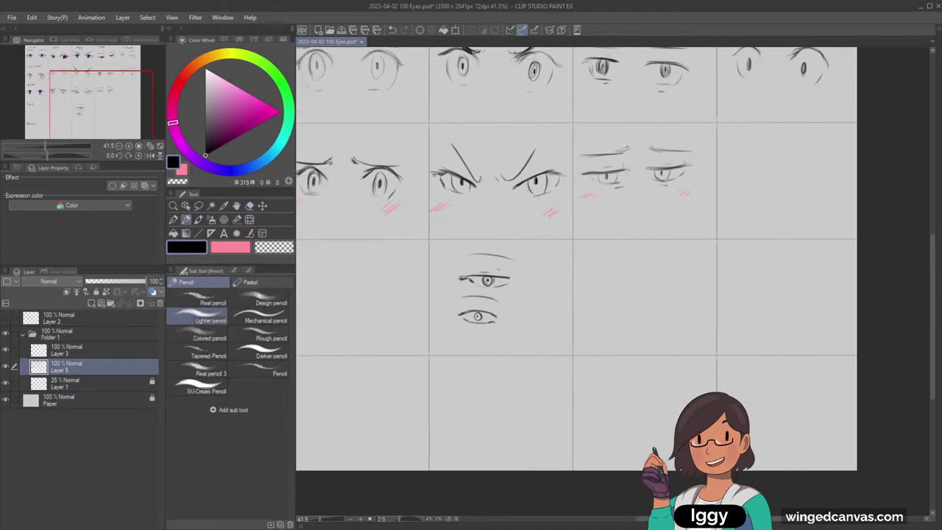
drag(532, 280, 565, 293)
Erase all the demonstration eyes from the Angry column of the Teary row.
key(e)
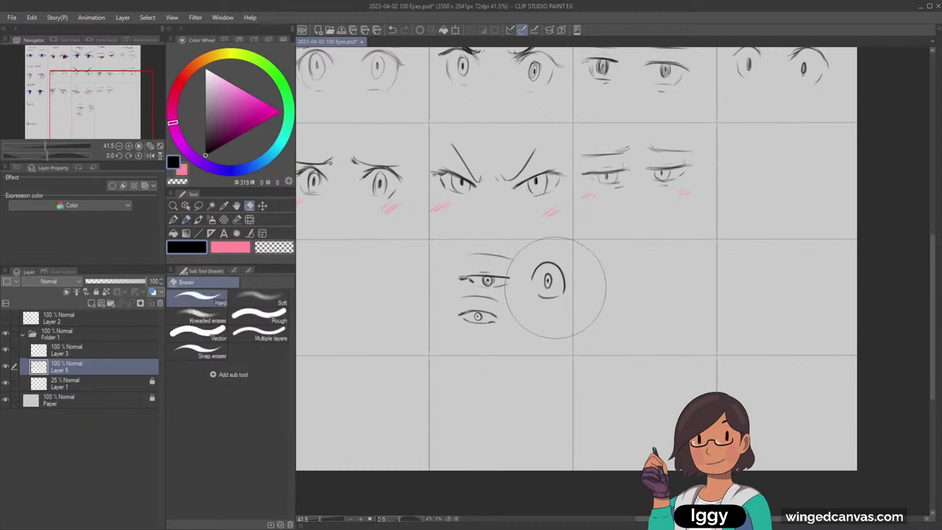
mouse_move(551, 280)
mouse_down()
mouse_move(528, 265)
mouse_move(472, 264)
mouse_move(523, 270)
mouse_up()
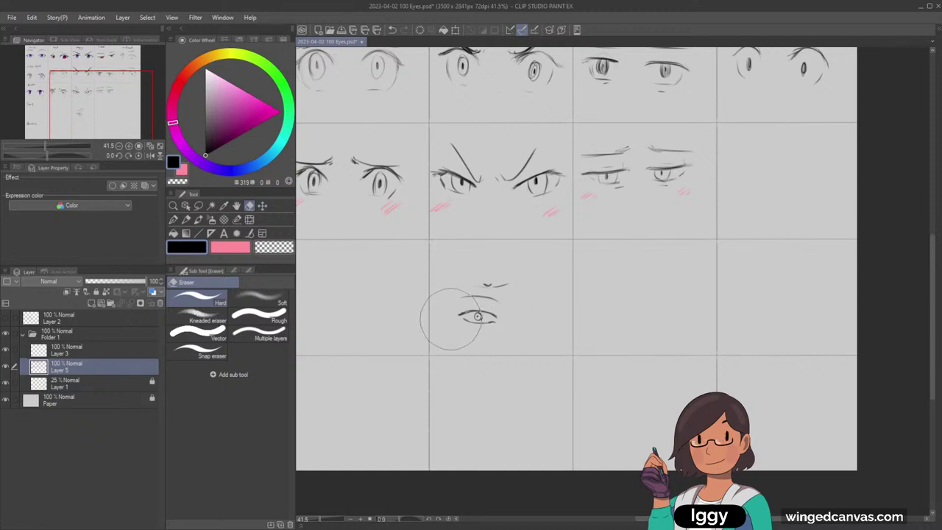
mouse_move(448, 315)
mouse_down()
mouse_move(526, 311)
mouse_move(472, 302)
mouse_move(486, 324)
mouse_up()
Start the confused eyes in the Blush row with a short slanted pencil stroke.
drag(78, 112, 134, 98)
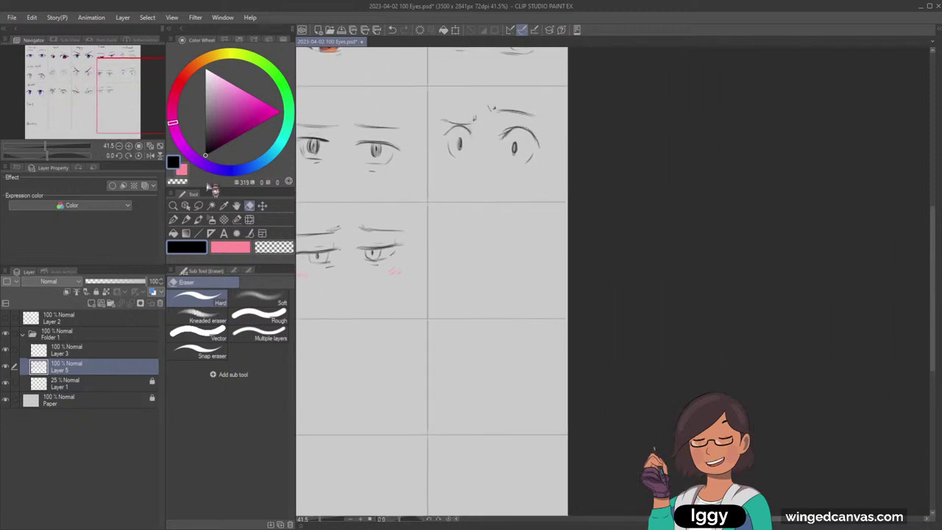
click(173, 206)
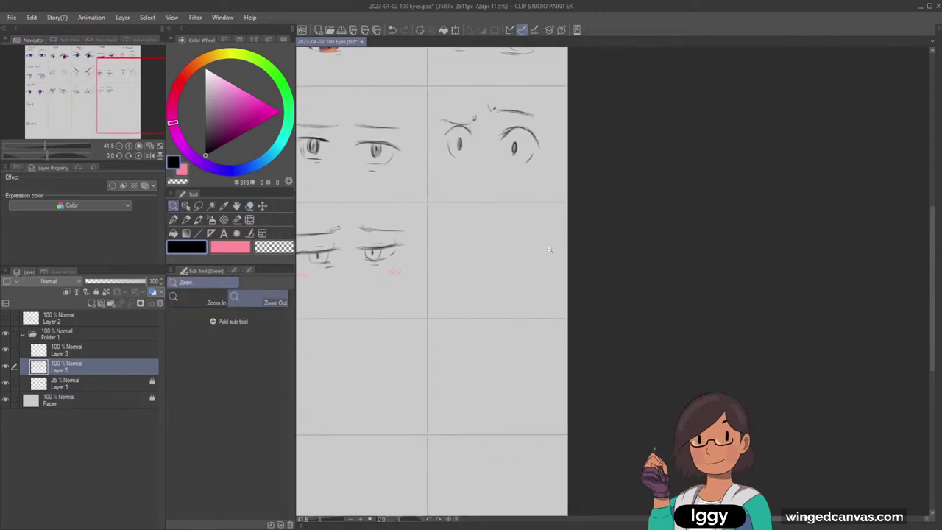
click(588, 203)
click(185, 219)
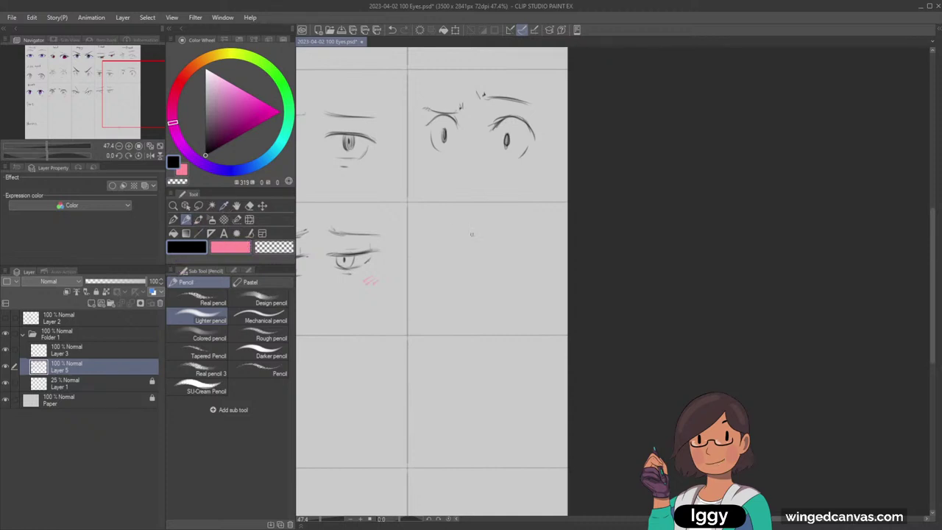
mouse_move(129, 102)
mouse_down()
mouse_move(129, 83)
mouse_move(130, 99)
mouse_move(115, 101)
mouse_move(126, 97)
mouse_move(129, 110)
mouse_up()
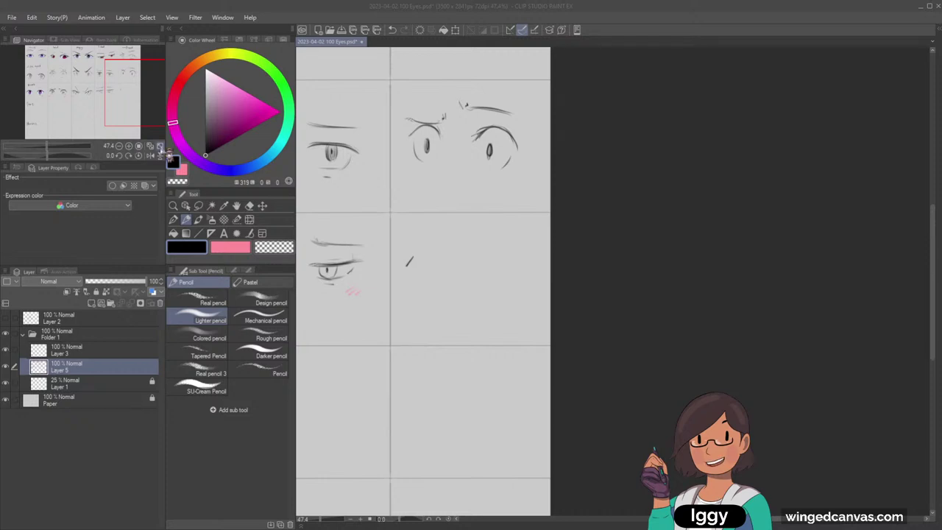
Hide Folder 1 with the eye grid, show the portrait sketch on Layer 2, and view it up close.
key(ctrl+0)
click(15, 335)
click(8, 335)
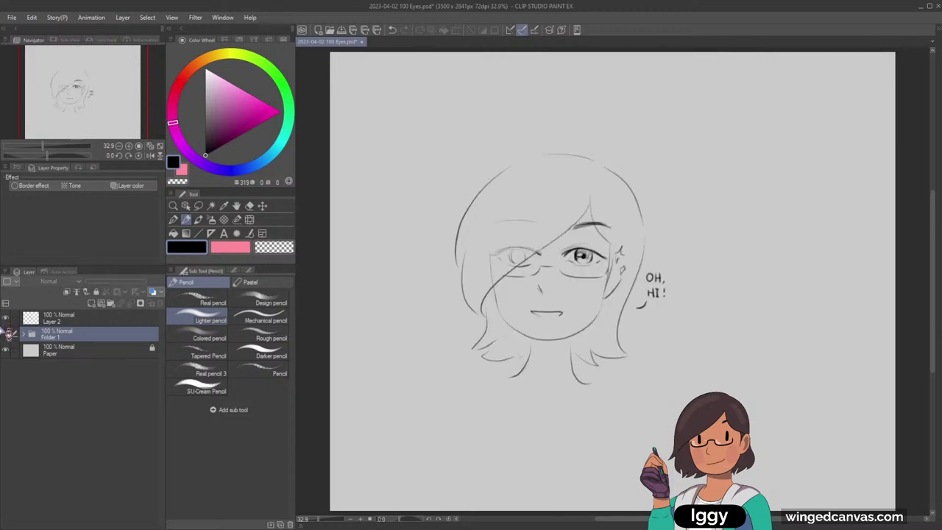
click(173, 206)
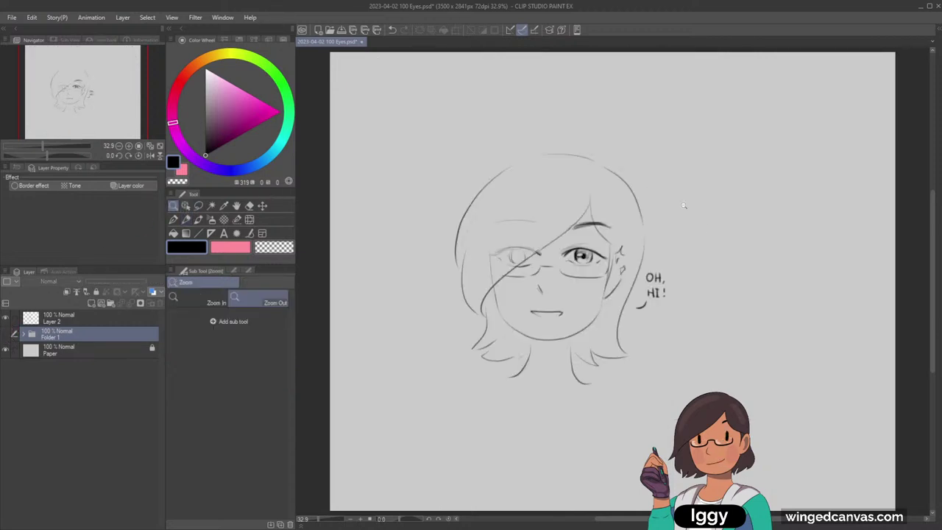
click(704, 274)
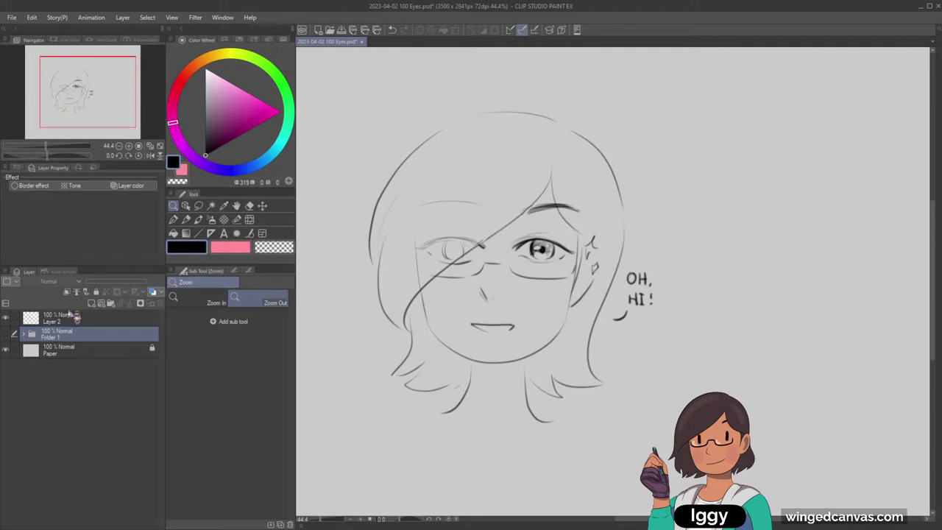
Hide Layer 2, show Folder 1 again, and return to the Confused cell of the Blush row with the pencil.
click(5, 318)
click(5, 334)
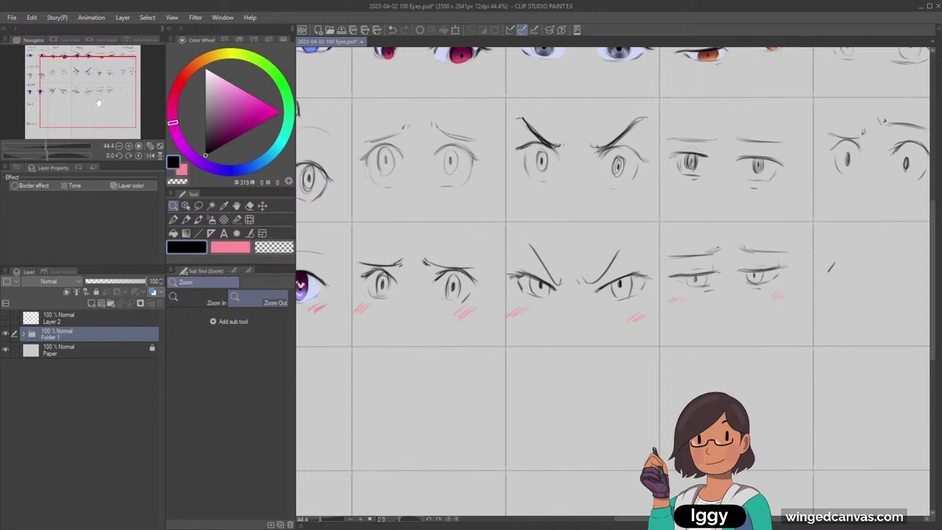
drag(98, 103, 143, 96)
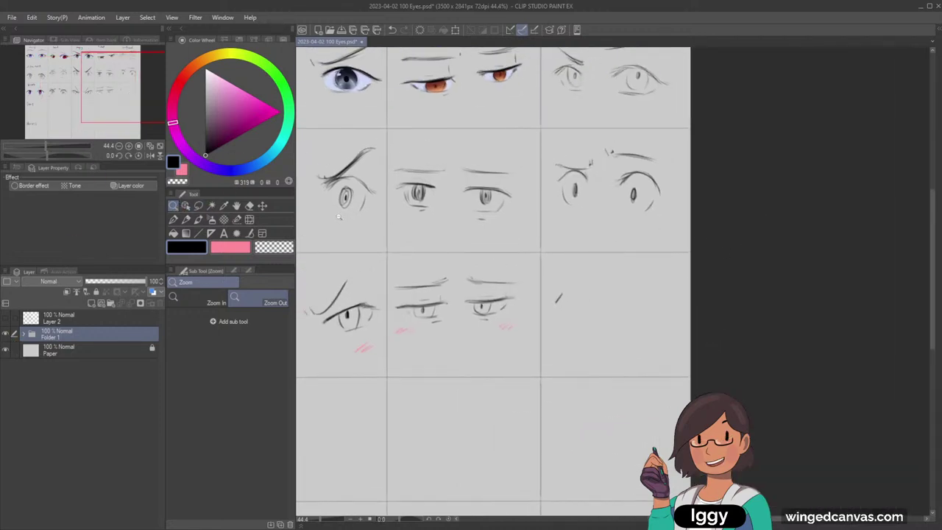
drag(130, 118, 141, 100)
click(186, 220)
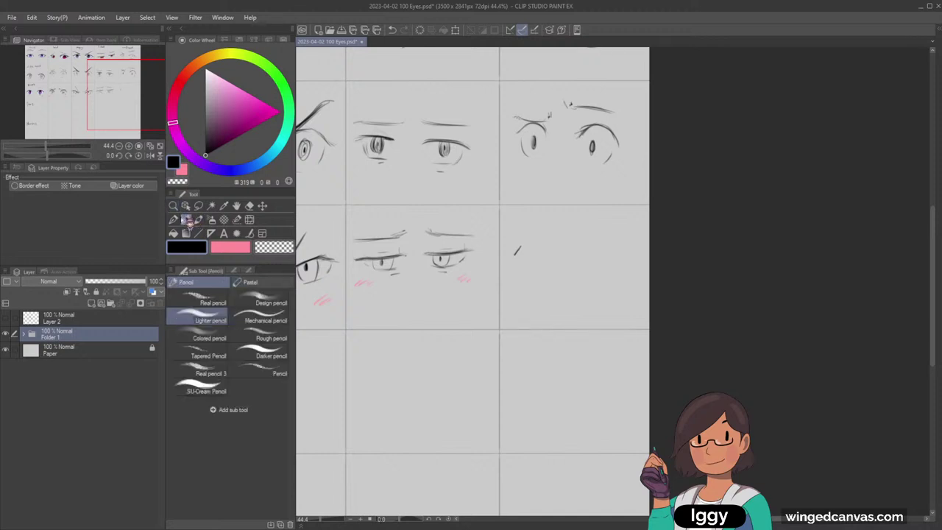
mouse_move(126, 113)
mouse_down()
mouse_move(51, 123)
mouse_move(63, 102)
mouse_move(138, 98)
mouse_move(144, 90)
mouse_up()
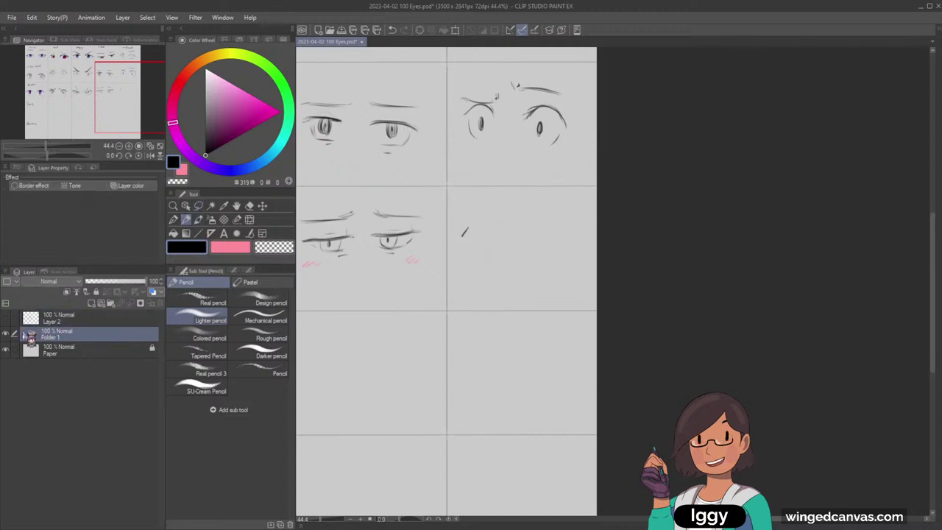
Expand Folder 1, check the visibility of its layers, and make Layer 5 the active drawing layer.
click(23, 335)
click(74, 366)
click(12, 350)
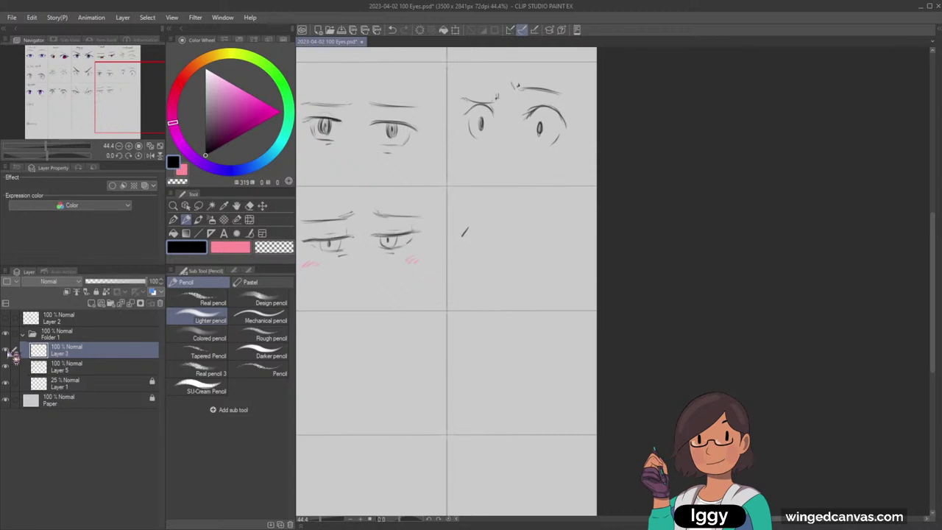
click(5, 350)
drag(12, 352, 11, 374)
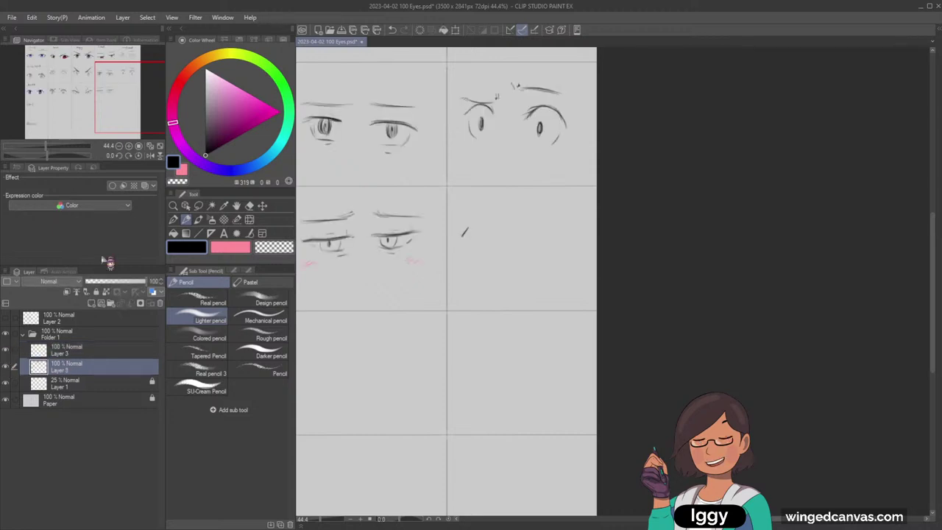
Review the whole eye-expression grid, comparing the finished cells with the empty ones.
key(ctrl+0)
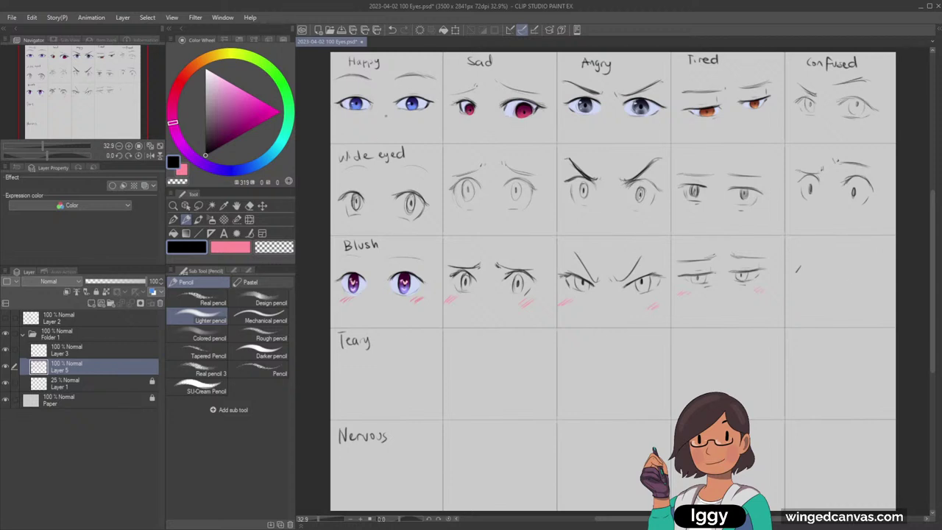
drag(109, 108, 163, 111)
click(175, 207)
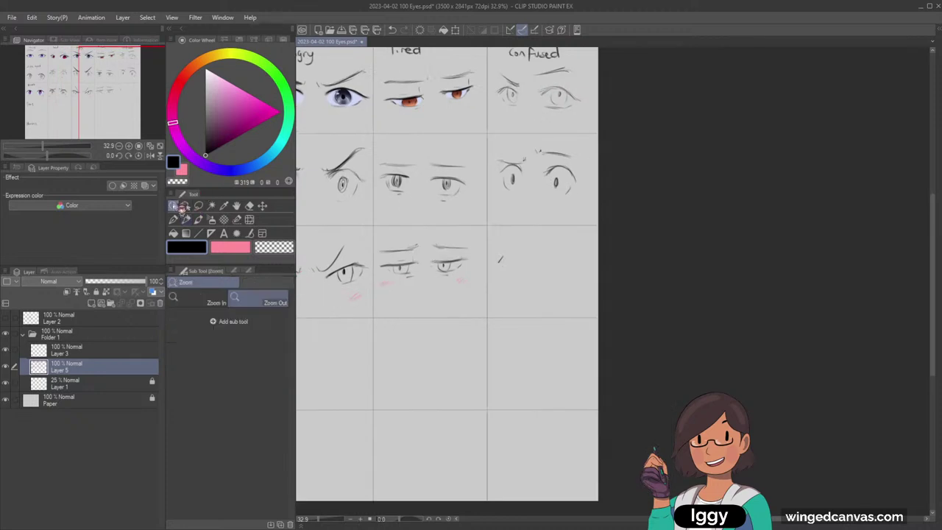
click(606, 271)
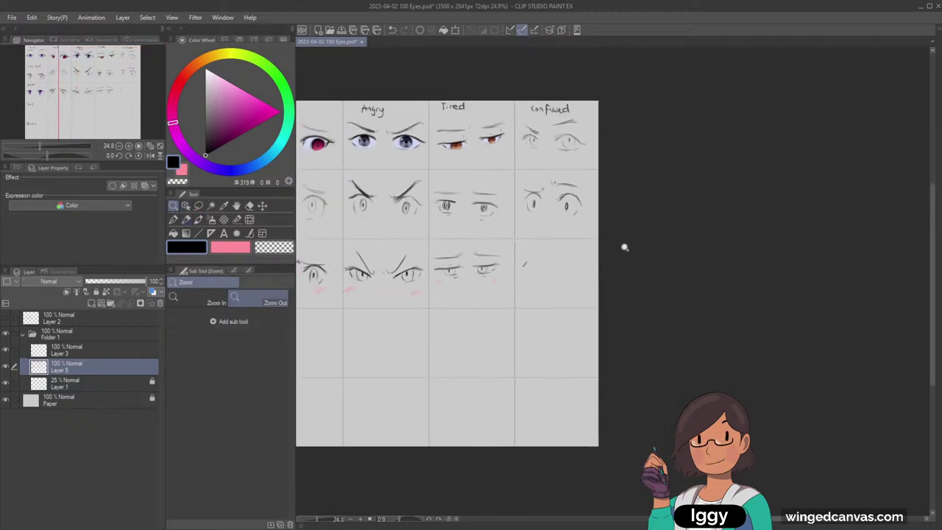
click(623, 246)
click(604, 233)
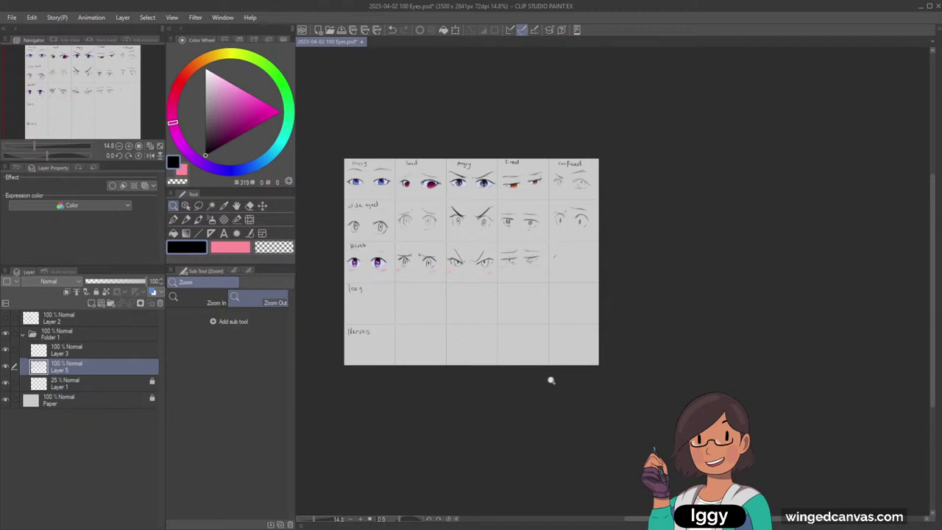
click(494, 405)
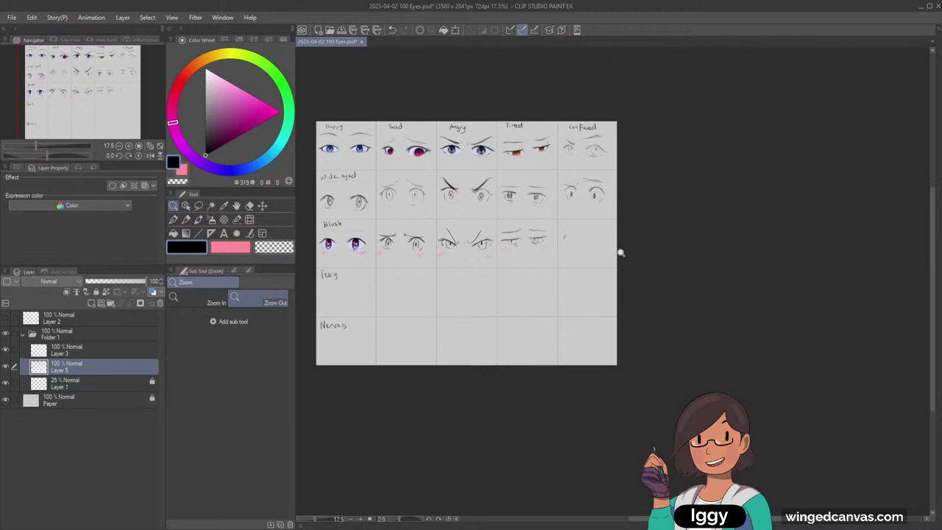
drag(622, 251, 645, 231)
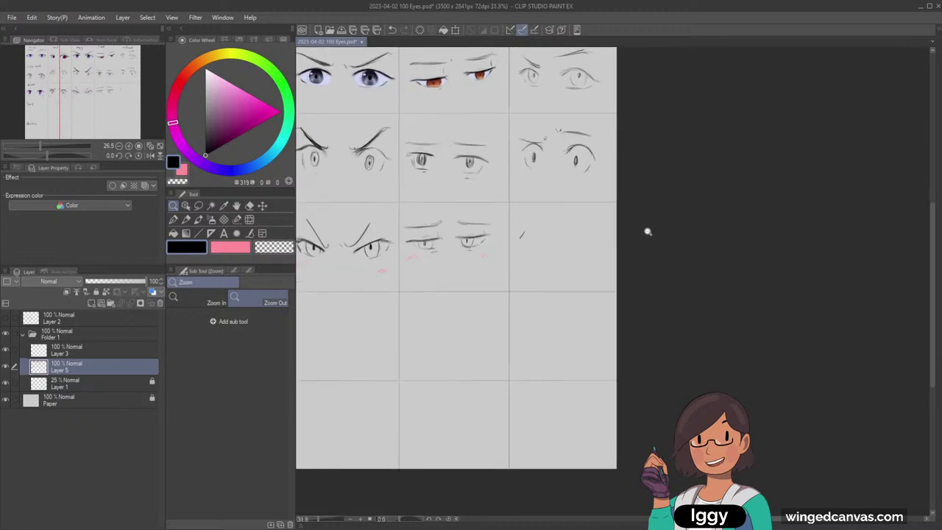
Erase the stray pencil mark from the Confused cell of the Blush row.
key(p)
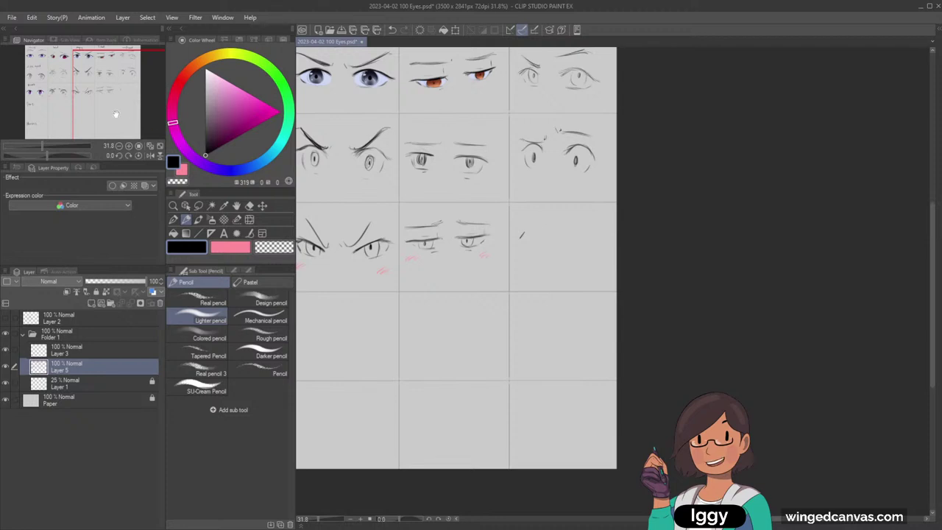
drag(116, 114, 134, 108)
click(174, 207)
click(533, 261)
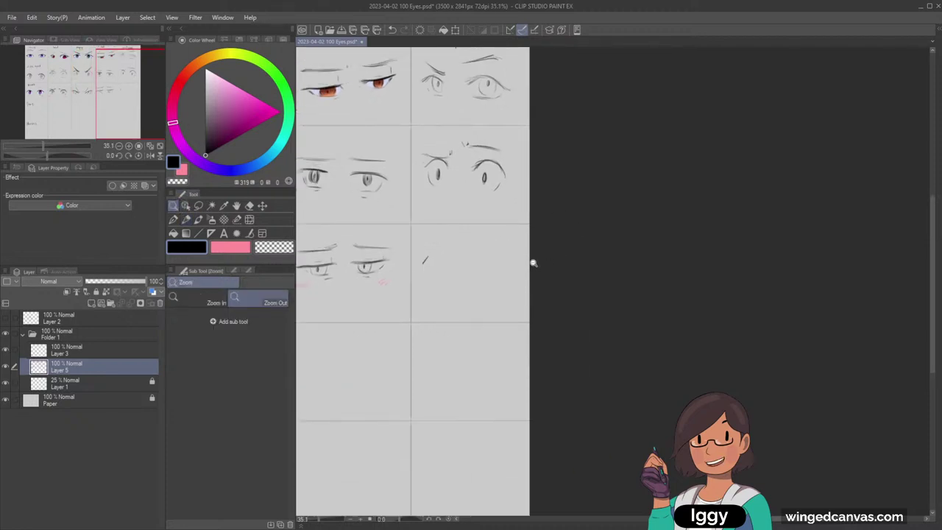
drag(129, 118, 120, 118)
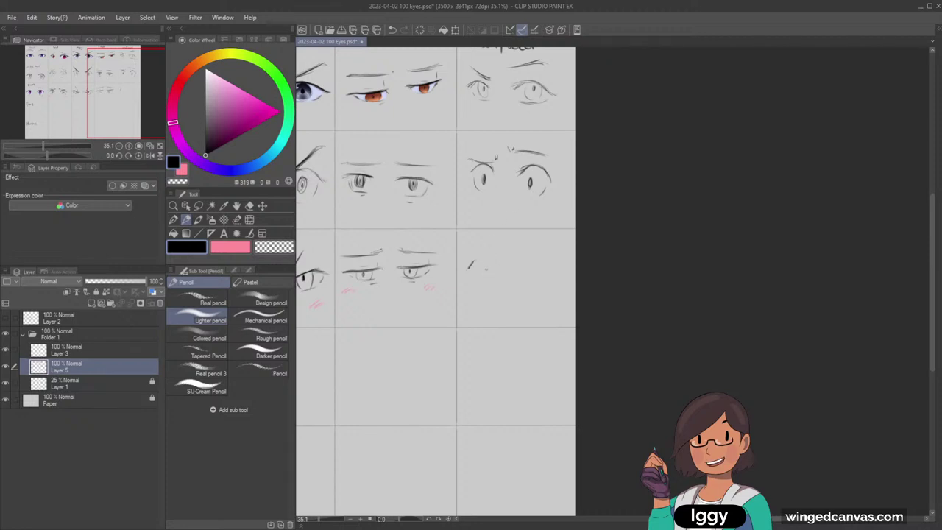
mouse_move(514, 271)
mouse_down()
mouse_move(523, 261)
mouse_move(542, 275)
mouse_up()
key(ctrl+z)
key(e)
mouse_move(482, 287)
mouse_down()
mouse_move(493, 273)
mouse_move(538, 276)
mouse_up()
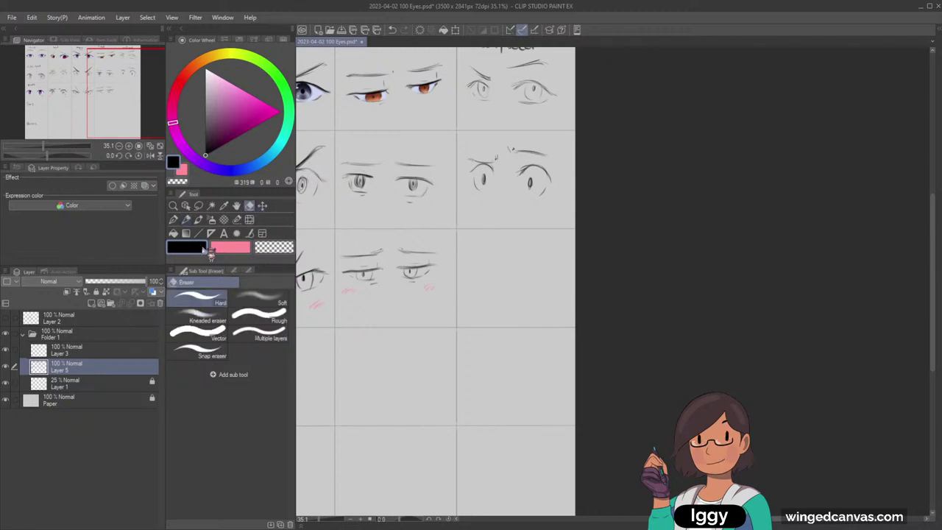
key(p)
drag(477, 261, 493, 251)
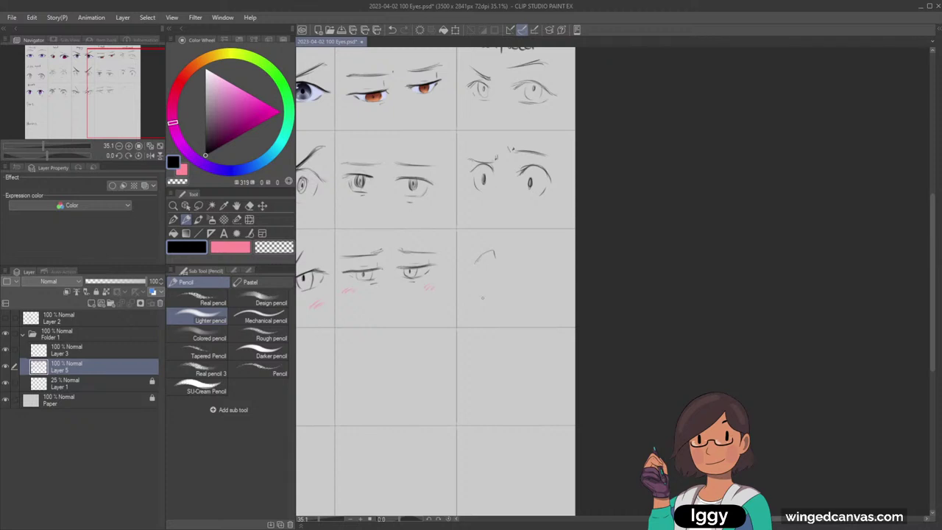
key(ctrl+z)
key(e)
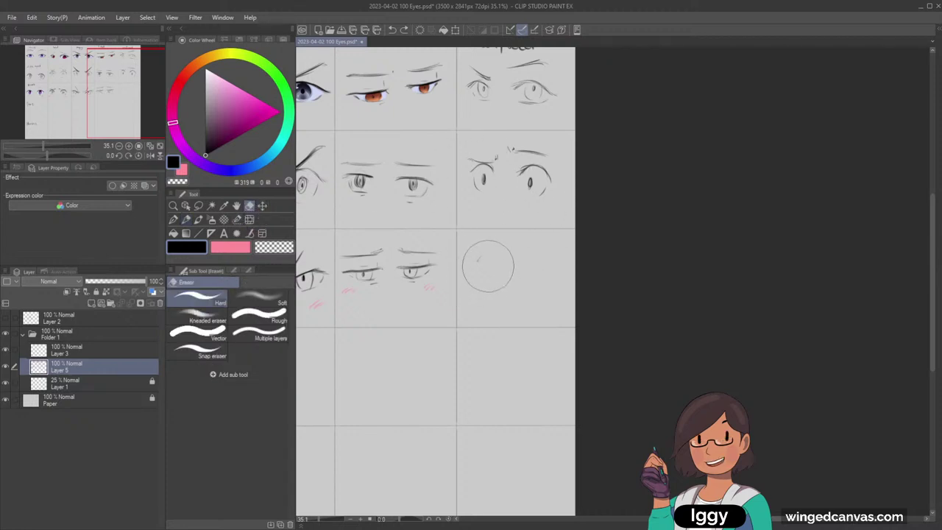
drag(488, 266, 461, 285)
Sketch arched upper lids for both wide-open eyes in the Confused cell of the Blush row with the Lighter pencil.
click(187, 219)
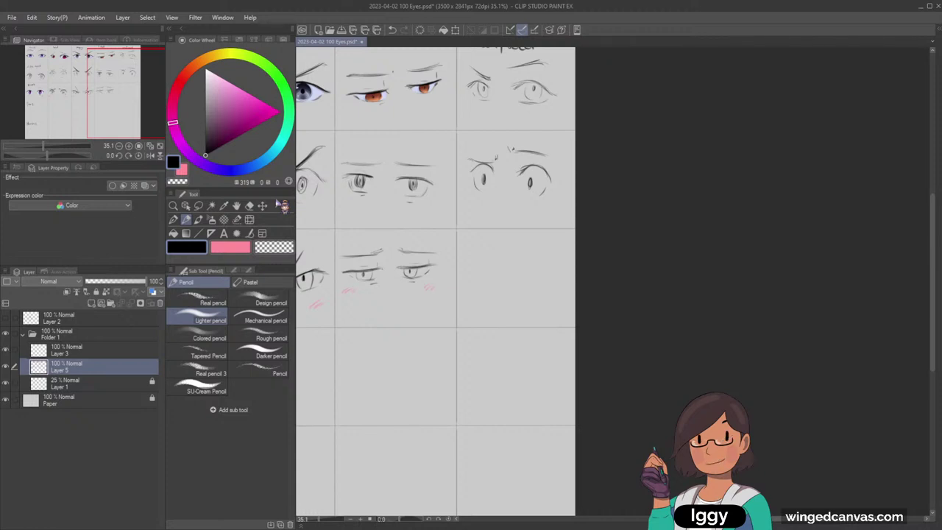
click(380, 243)
key(ctrl+z)
drag(472, 269, 479, 260)
key(ctrl+z)
mouse_move(472, 271)
mouse_down()
mouse_move(536, 255)
mouse_move(544, 262)
mouse_up()
key(ctrl+z)
drag(467, 253, 498, 251)
key(ctrl+z)
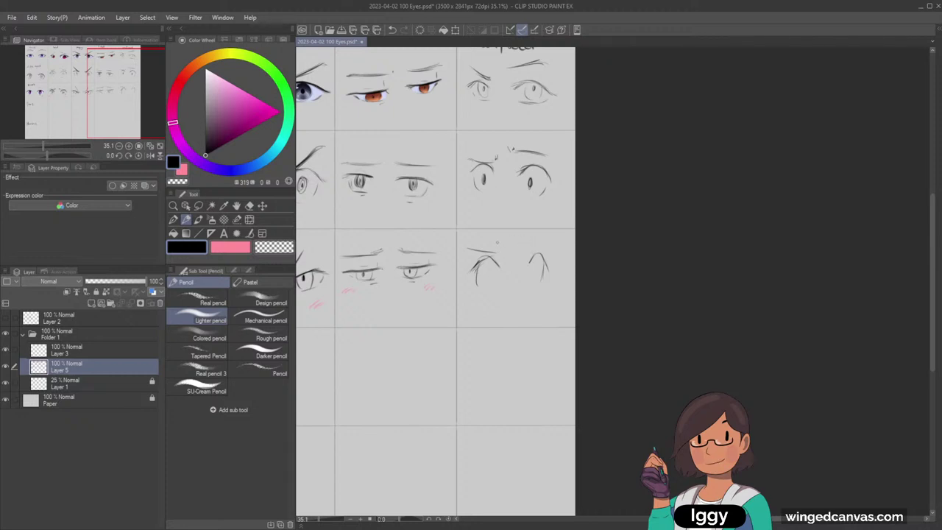
Redraw the brows higher above the confused blushing eyes, and sketch their pupils and the left eye's lower lid.
key(ctrl+z)
drag(472, 233, 502, 236)
key(ctrl+z)
mouse_move(478, 286)
mouse_down()
mouse_move(536, 265)
mouse_move(495, 285)
mouse_up()
Add pink blush strokes beneath both eyes in the Confused cell of the Blush row.
click(227, 248)
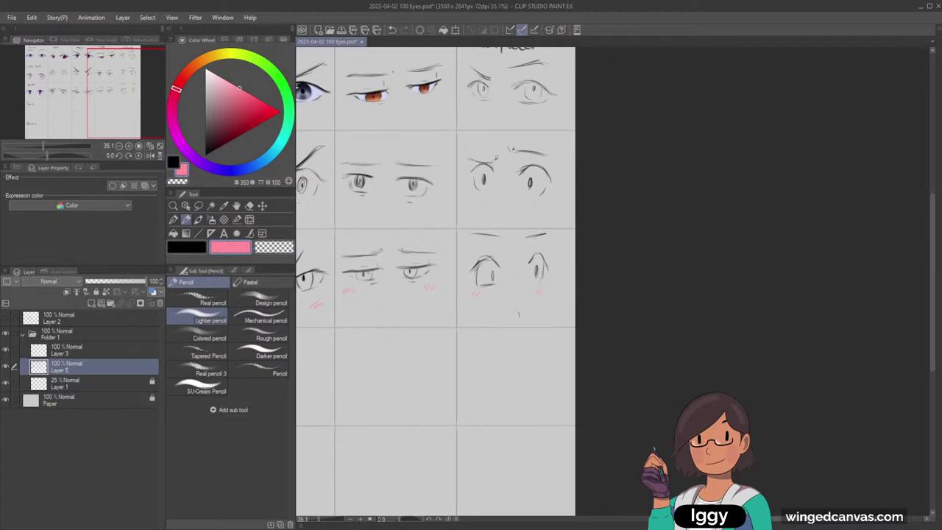
click(159, 146)
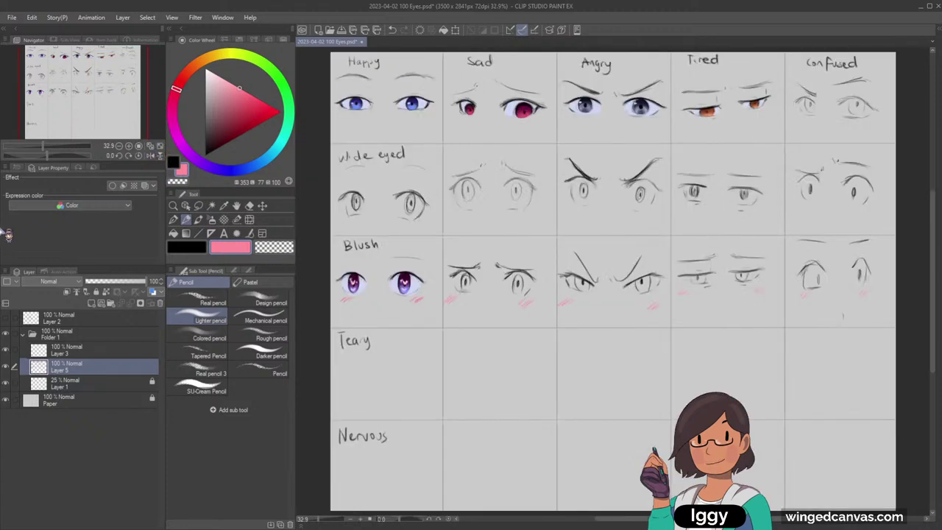
drag(102, 113, 138, 110)
Reinforce the upper lids of both confused blushing eyes with black pencil strokes.
click(173, 205)
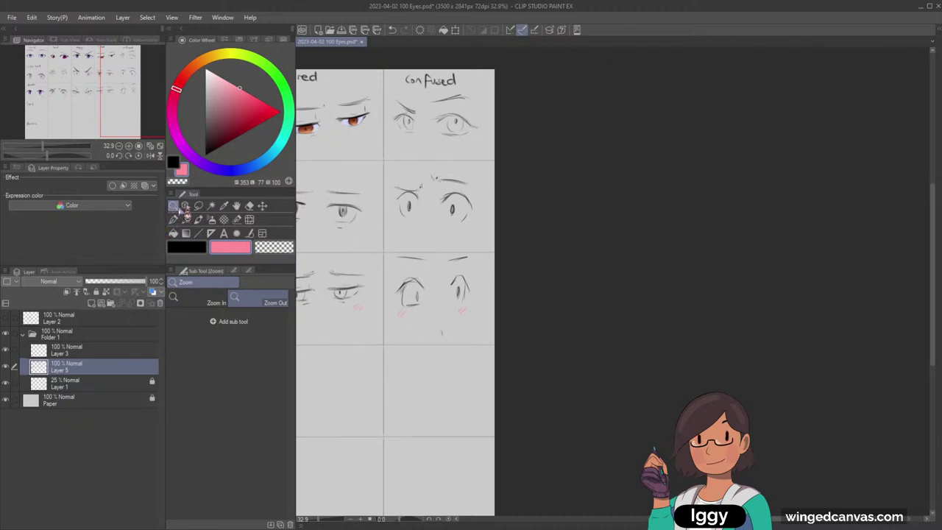
drag(435, 270, 484, 271)
scroll(498, 255, down, 1)
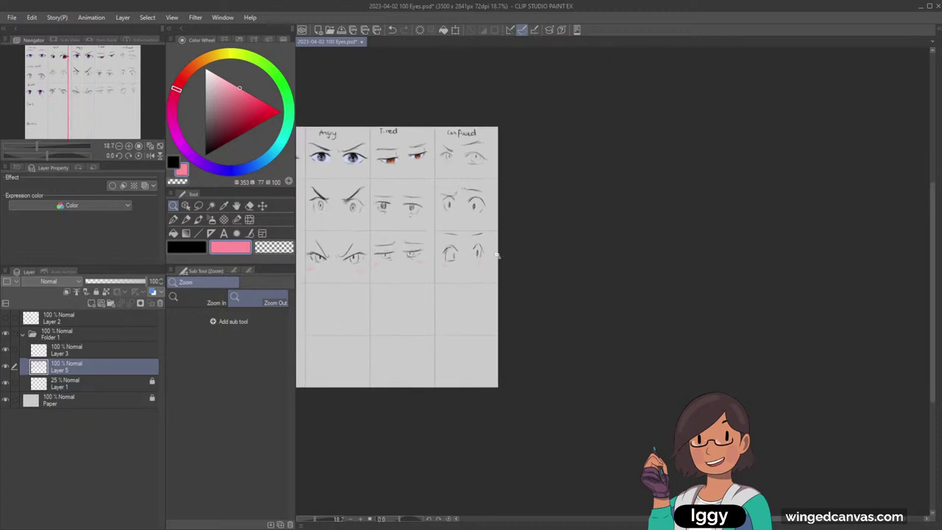
scroll(500, 252, up, 3)
click(250, 206)
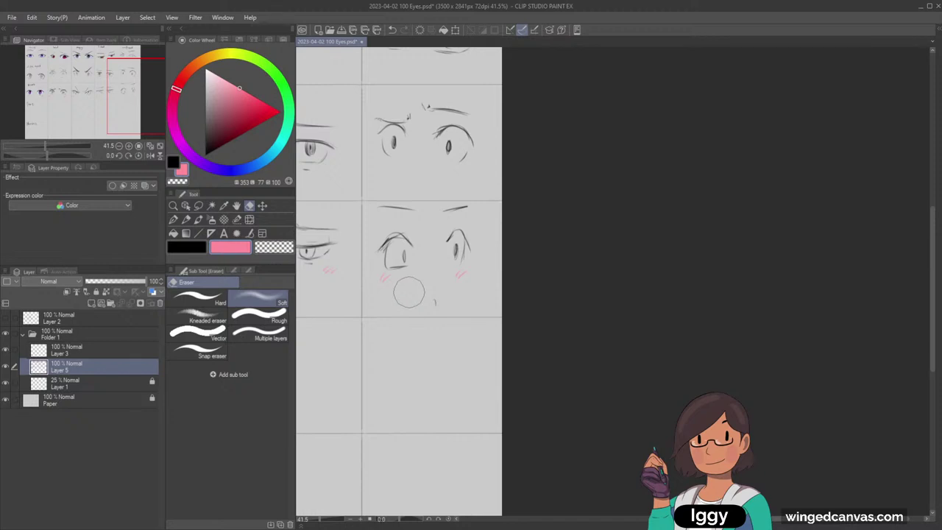
click(186, 219)
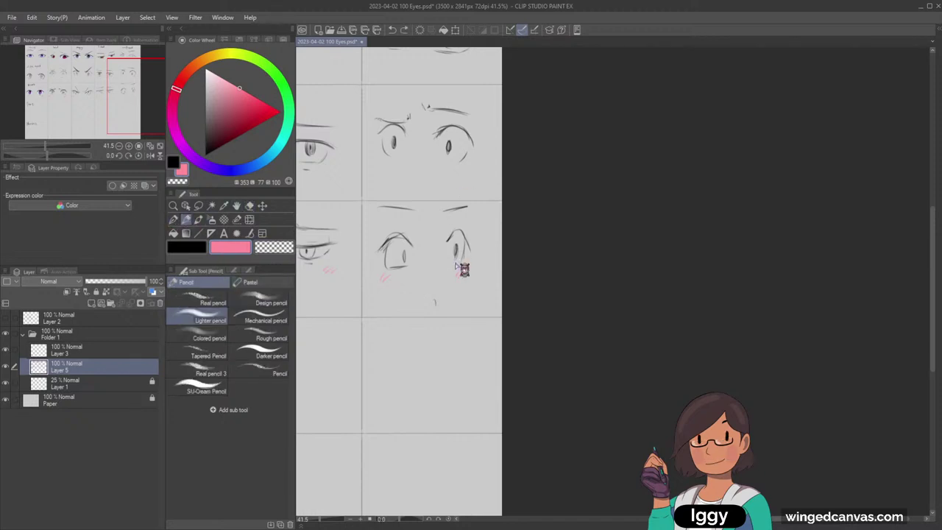
click(186, 247)
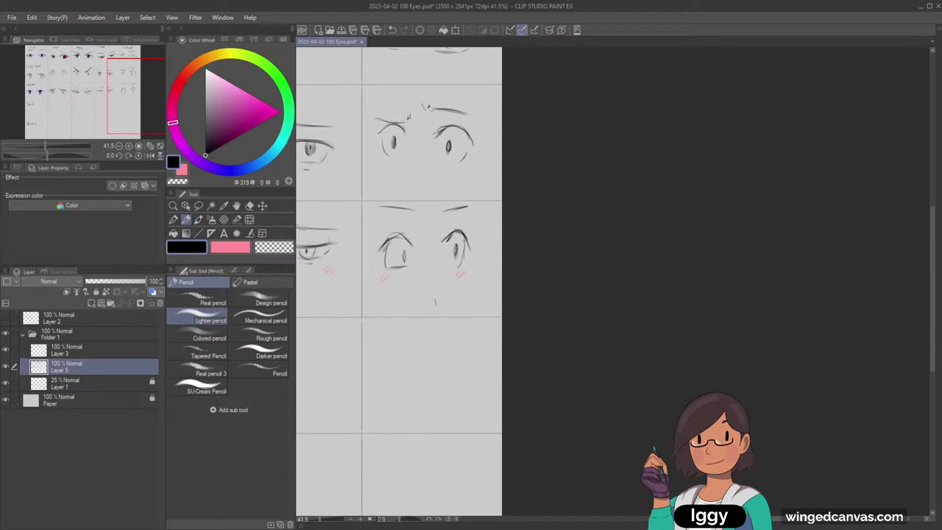
drag(451, 233, 463, 236)
drag(384, 241, 409, 240)
Thicken the upper lash line of the left confused blushing eye and darken the pupils of both eyes.
mouse_move(131, 107)
mouse_down()
mouse_move(94, 108)
mouse_move(121, 98)
mouse_up()
click(270, 247)
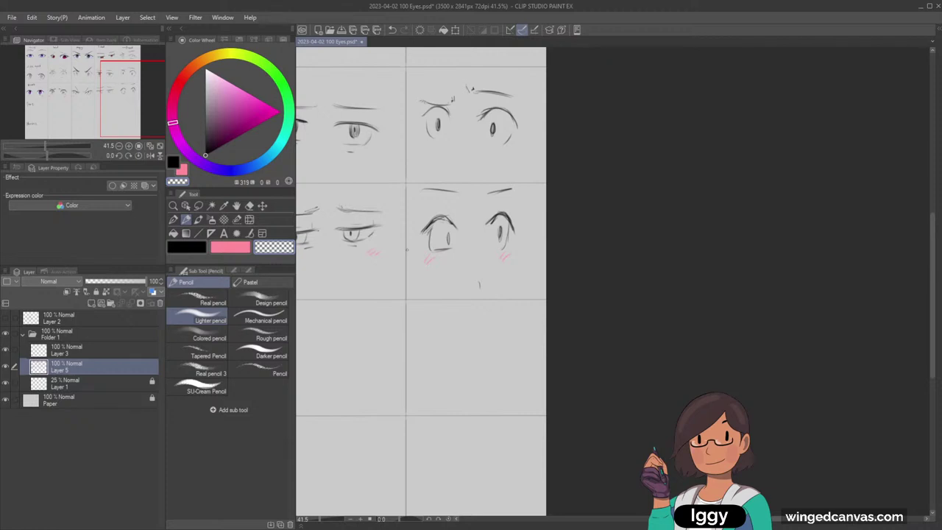
key(c)
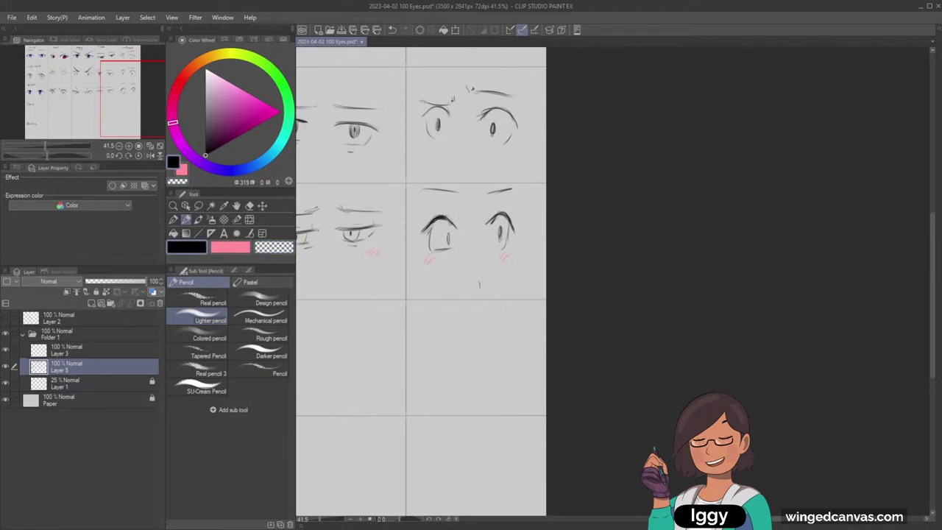
drag(432, 223, 427, 238)
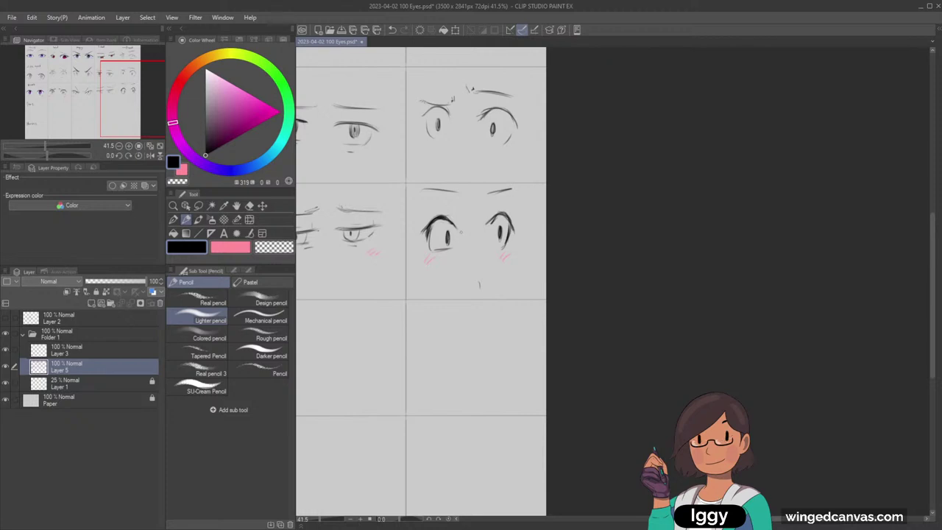
Erase the lower lid line of the left confused blushing eye with a smaller Hard eraser.
click(249, 206)
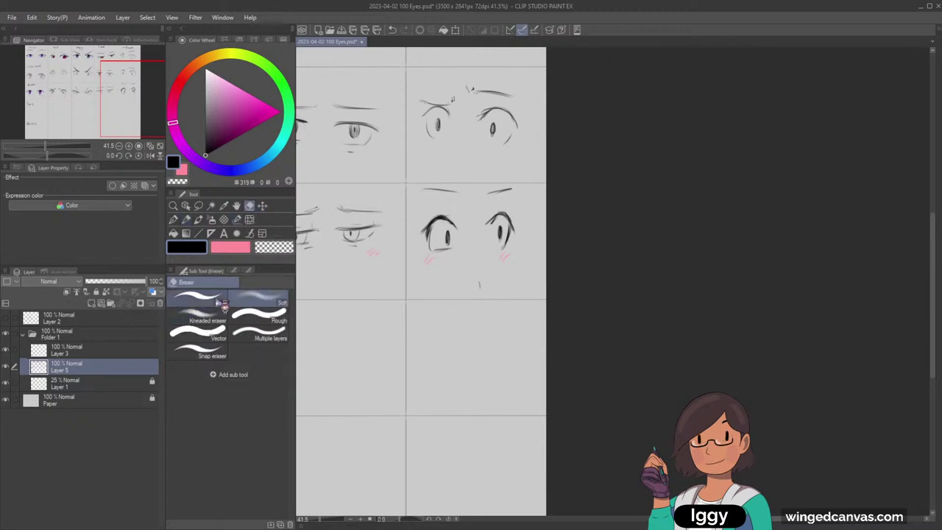
key(bracketleft)
key(bracketleft)
key(bracketleft)
key(bracketleft)
drag(430, 254, 458, 248)
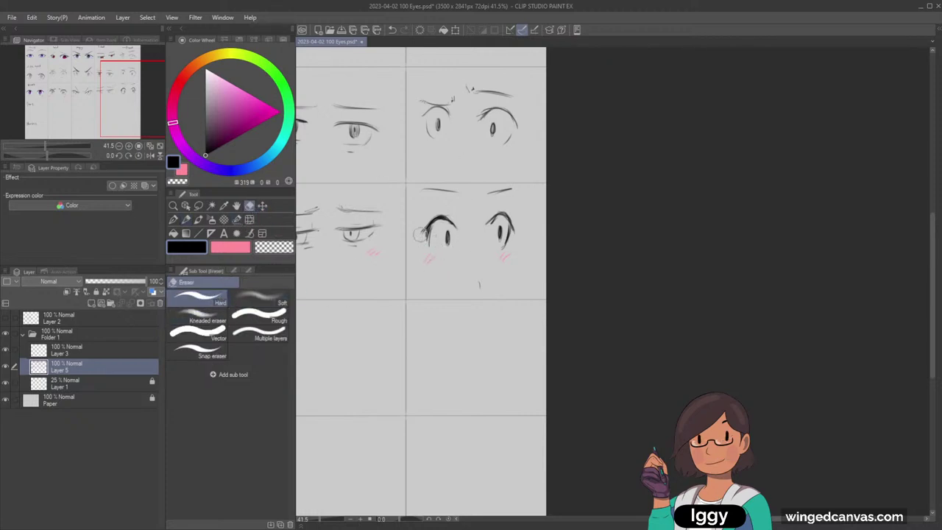
Redraw the left eye's lower lid as a short pencil line and erase the stray mark below the confused blushing eyes.
click(186, 219)
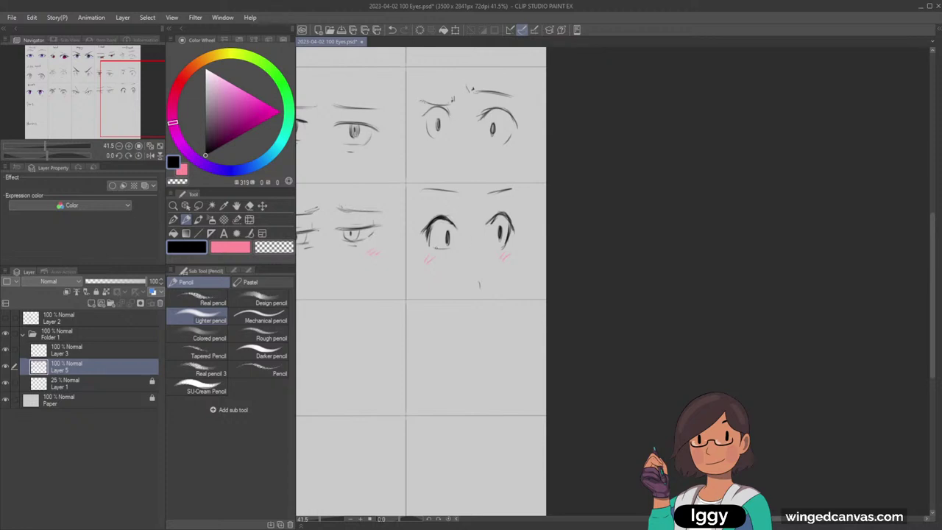
key(ctrl+z)
drag(428, 244, 455, 246)
key(e)
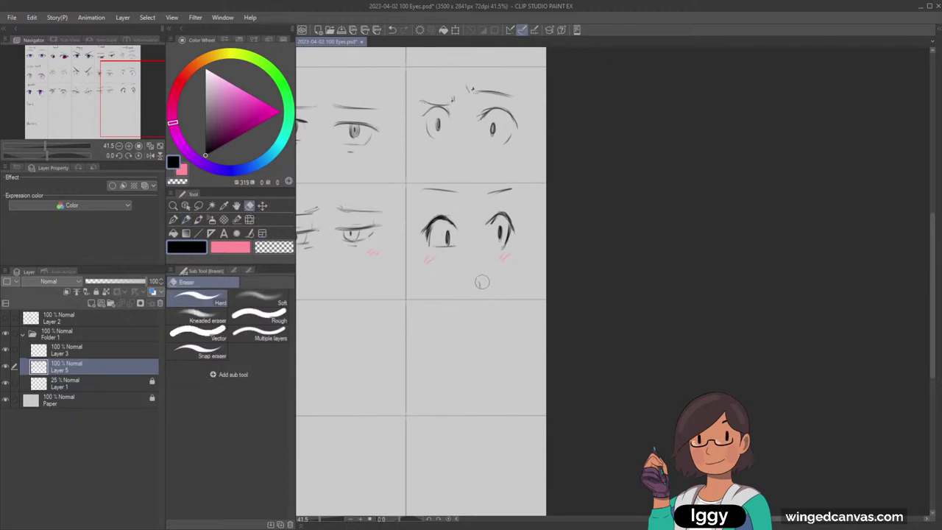
Sample the pale blue eye-white colour from the painted Happy Blush eye and add a new layer above Layer 1 for the Turnip pen.
click(149, 147)
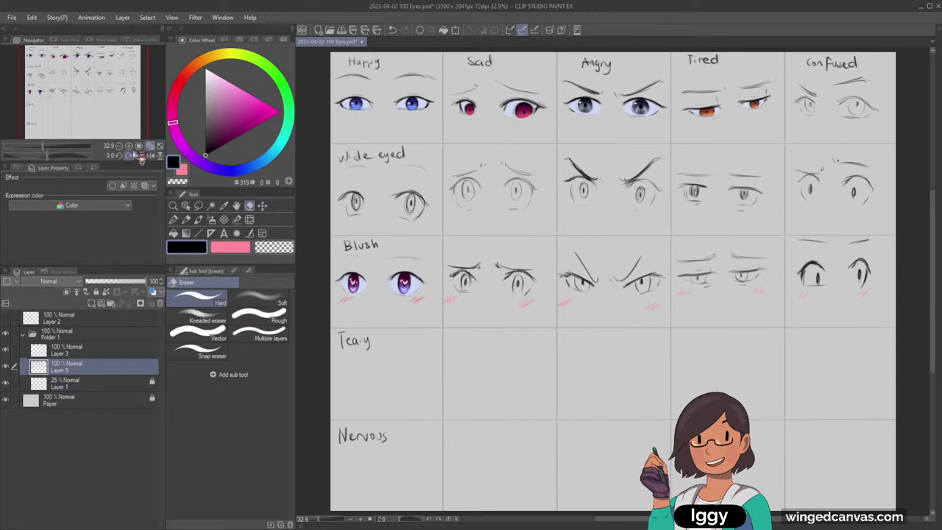
click(173, 206)
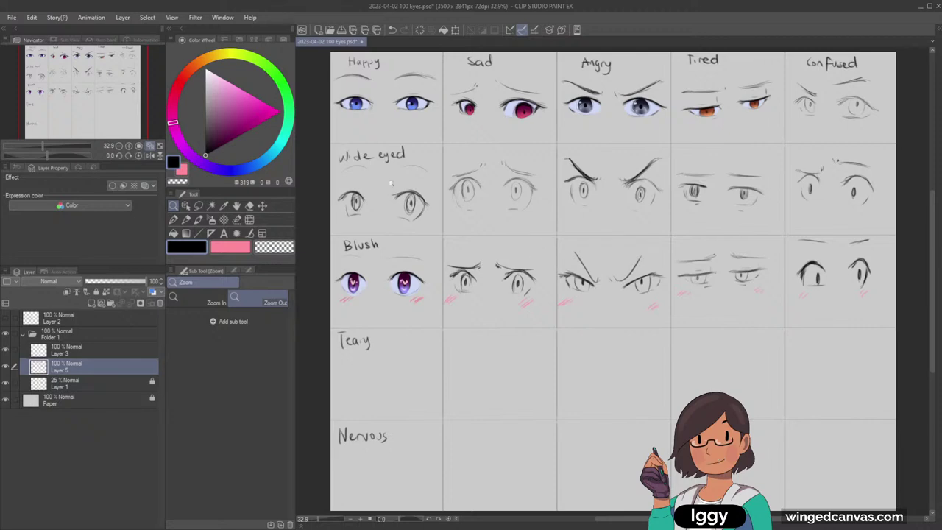
right_click(420, 281)
click(421, 259)
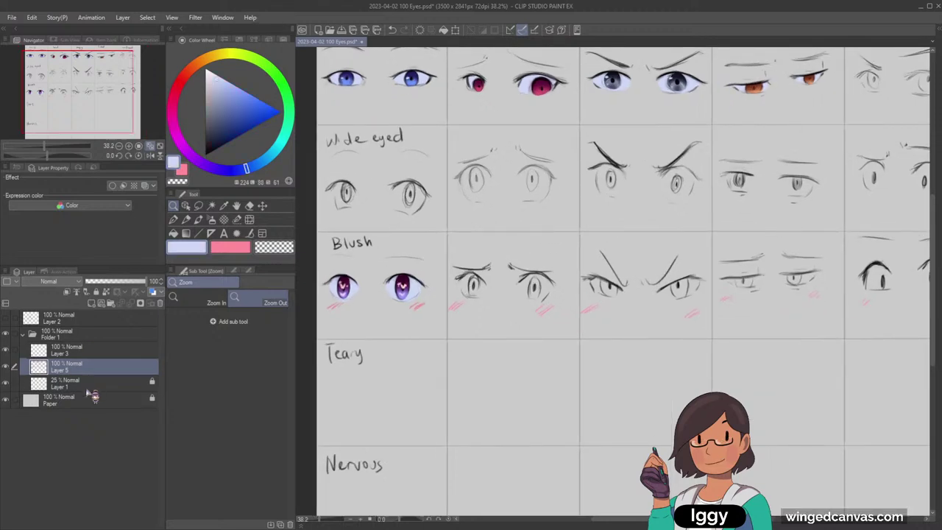
click(89, 383)
click(92, 304)
click(174, 221)
Paint the eye whites pale blue across the wide eyed row, from the Happy cell through the Confused cell.
mouse_move(339, 184)
mouse_down()
mouse_move(331, 199)
mouse_move(349, 209)
mouse_move(333, 199)
mouse_move(346, 188)
mouse_move(340, 206)
mouse_move(344, 191)
mouse_move(413, 209)
mouse_up()
mouse_move(464, 167)
mouse_down()
mouse_move(468, 192)
mouse_move(483, 166)
mouse_move(489, 193)
mouse_move(478, 200)
mouse_up()
mouse_move(520, 171)
mouse_down()
mouse_move(530, 197)
mouse_move(544, 183)
mouse_move(527, 171)
mouse_move(540, 192)
mouse_up()
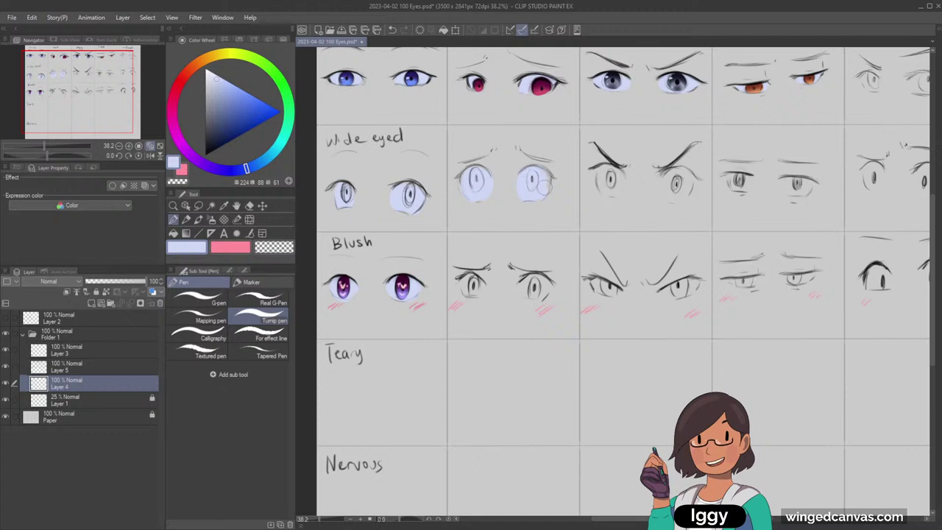
mouse_move(611, 164)
mouse_down()
mouse_move(609, 193)
mouse_move(620, 174)
mouse_up()
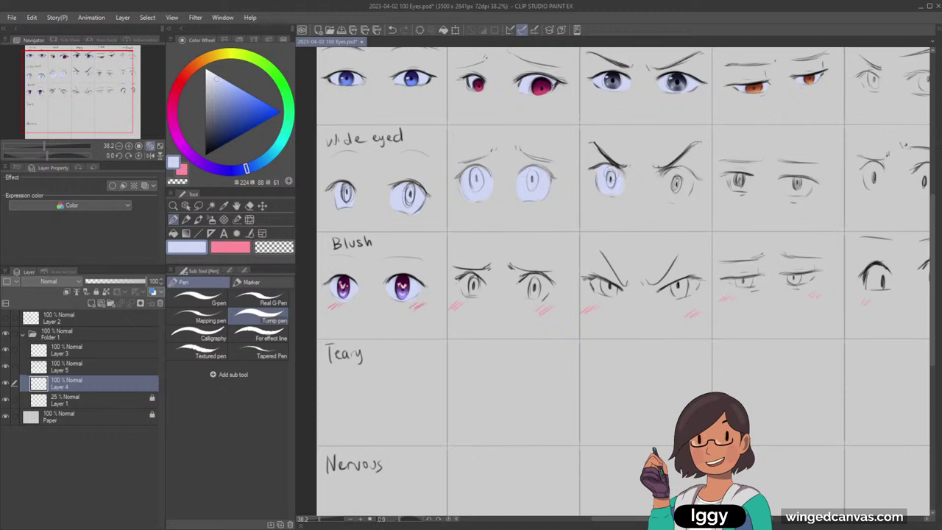
drag(107, 98, 127, 102)
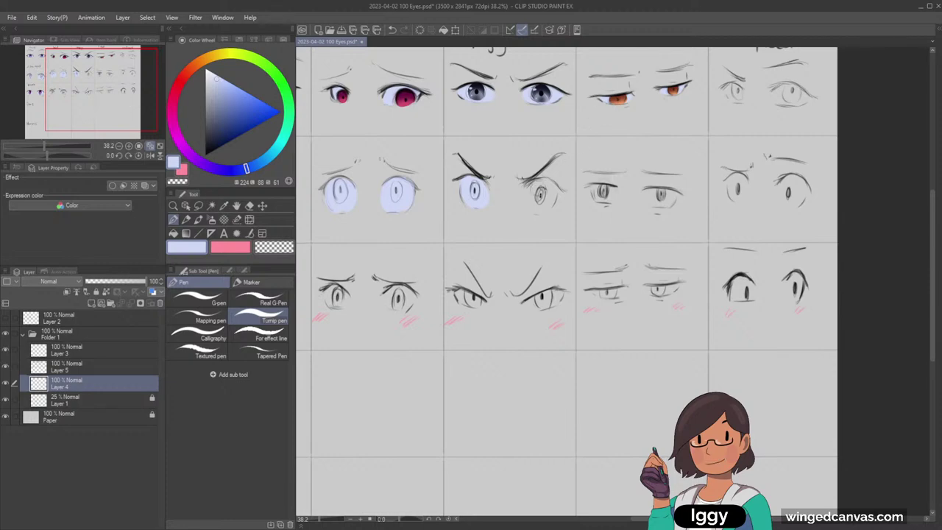
mouse_move(534, 184)
mouse_down()
mouse_move(535, 209)
mouse_move(551, 199)
mouse_move(545, 184)
mouse_move(549, 200)
mouse_move(533, 207)
mouse_up()
mouse_move(600, 187)
mouse_down()
mouse_move(603, 197)
mouse_move(613, 190)
mouse_move(609, 197)
mouse_move(654, 206)
mouse_move(664, 204)
mouse_move(658, 194)
mouse_move(670, 198)
mouse_up()
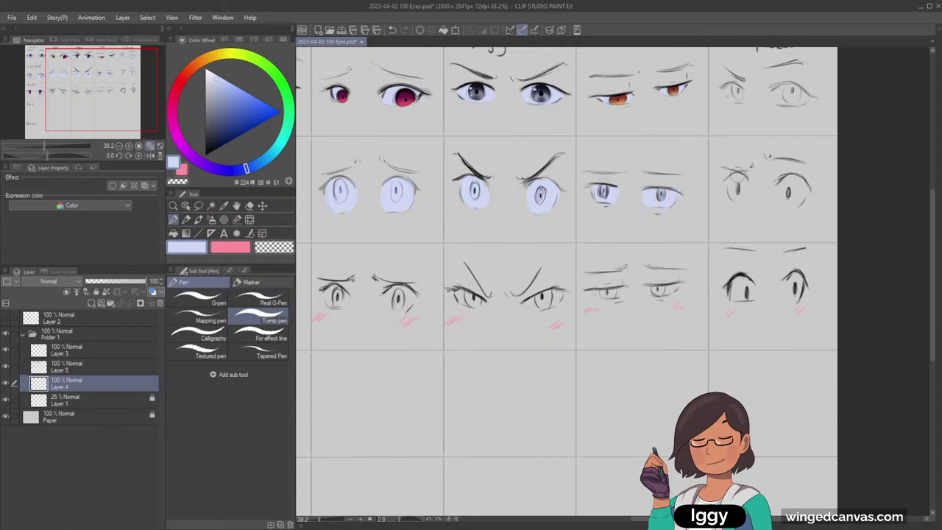
drag(736, 174, 744, 191)
drag(793, 175, 789, 196)
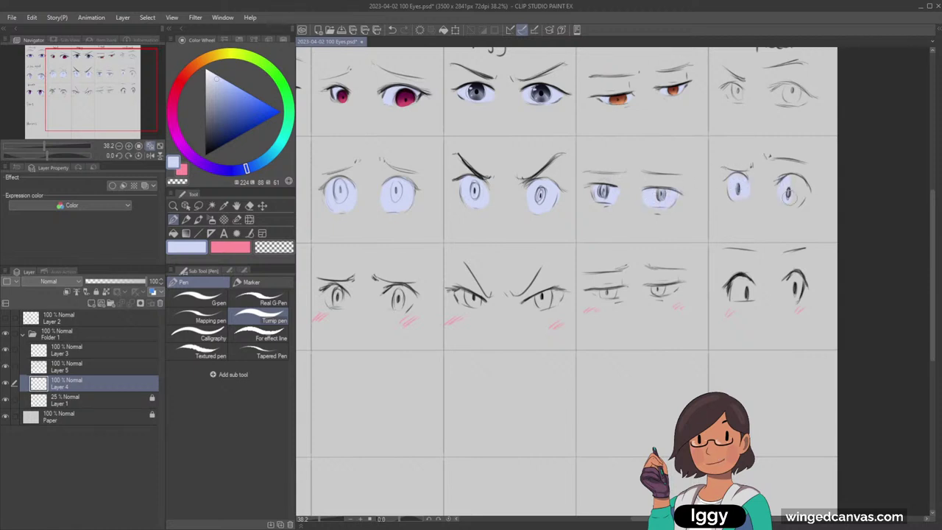
Paint the eye whites pale blue in the Confused cells of the top row and the Blush row.
drag(101, 98, 119, 87)
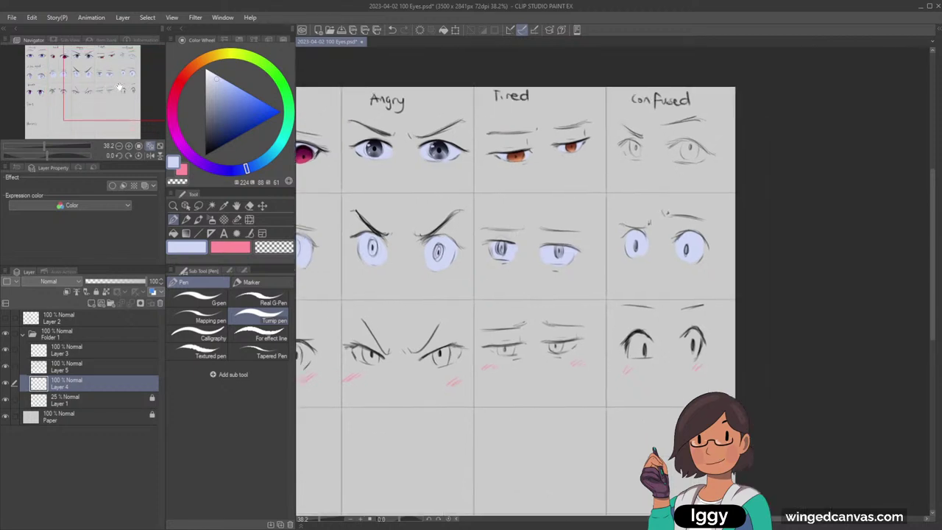
mouse_move(627, 145)
mouse_down()
mouse_move(635, 155)
mouse_move(697, 156)
mouse_move(682, 152)
mouse_move(709, 146)
mouse_up()
mouse_move(630, 340)
mouse_down()
mouse_move(648, 350)
mouse_move(639, 330)
mouse_up()
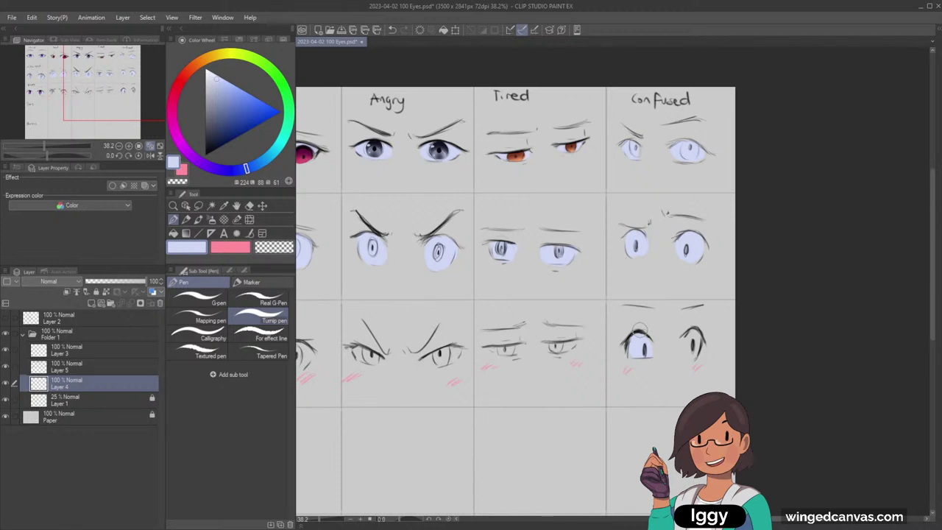
Fill the eye whites pale blue in the Tired and Angry cells of the Blush row.
mouse_move(680, 272)
mouse_down()
mouse_move(645, 194)
mouse_move(663, 261)
mouse_up()
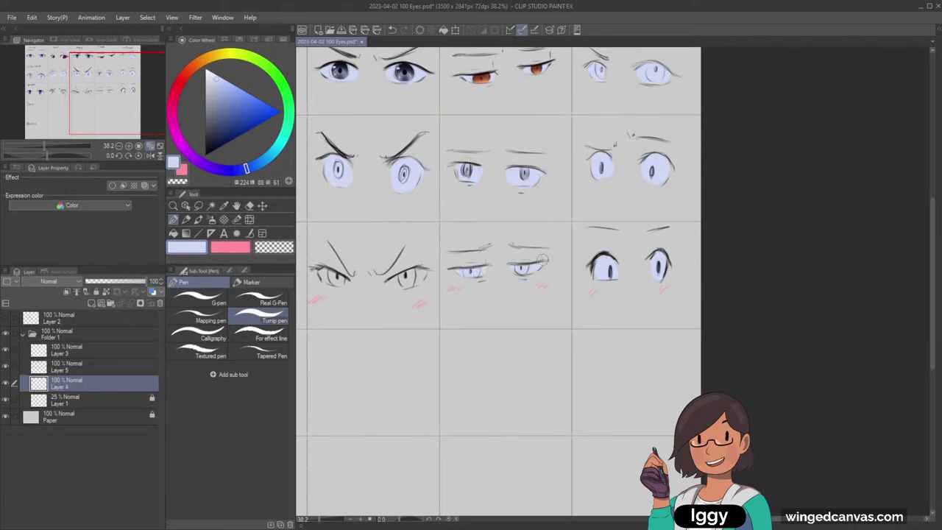
mouse_move(388, 279)
mouse_down()
mouse_move(416, 272)
mouse_move(404, 279)
mouse_up()
click(109, 112)
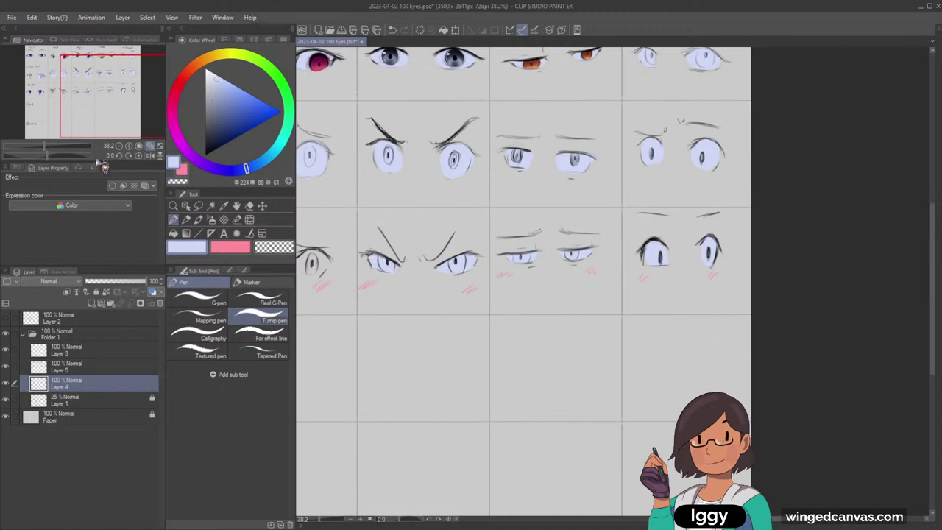
drag(79, 110, 92, 107)
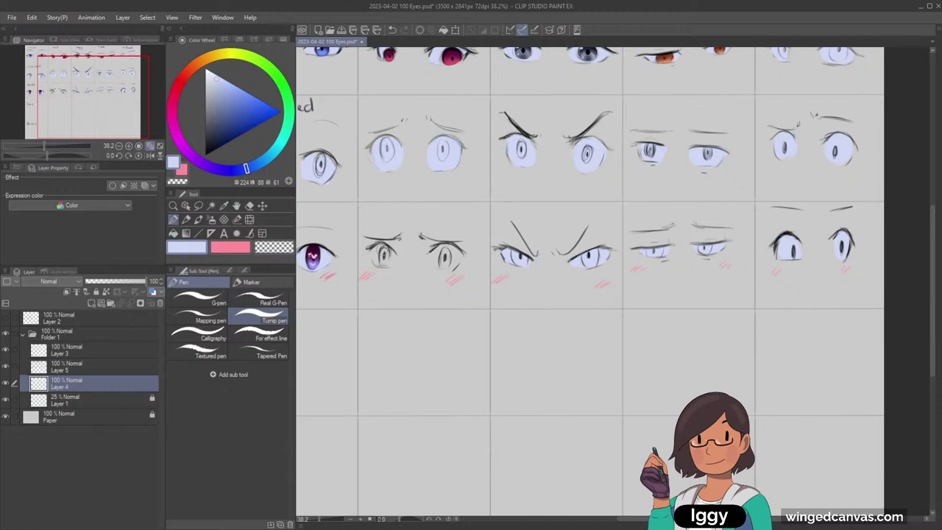
Paint the eye whites pale blue for both Sad eyes in the Blush row.
drag(379, 247, 378, 262)
drag(440, 243, 465, 249)
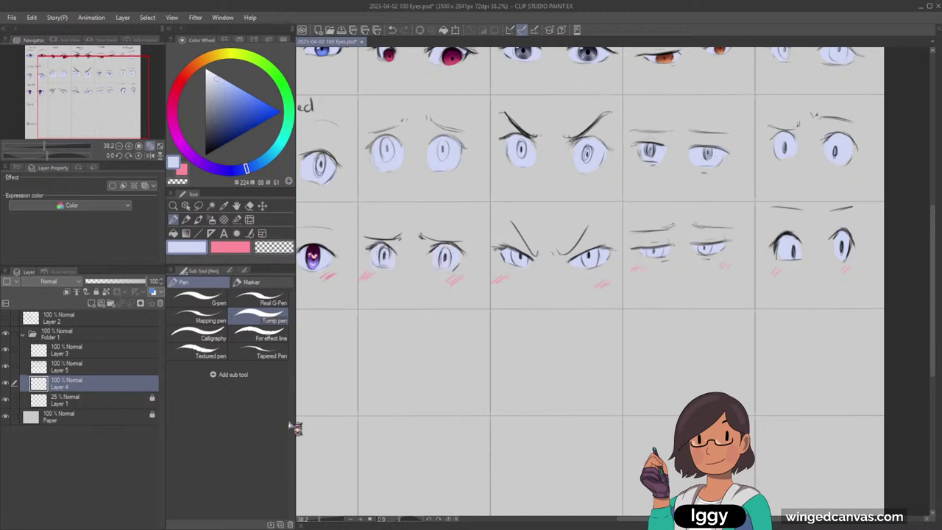
Add a new layer above Layer 4 and fill both irises of the Sad Blush eyes bright red with the Turnip pen.
click(173, 206)
click(455, 234)
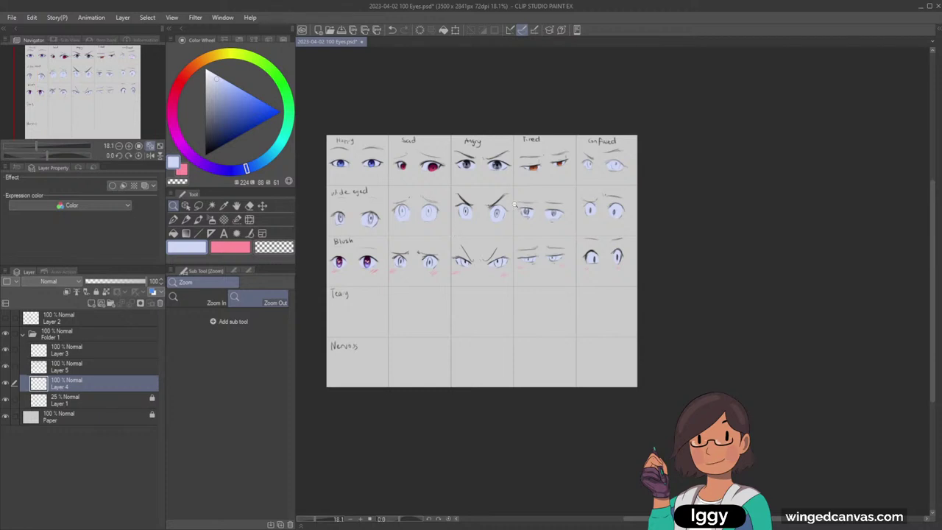
click(402, 247)
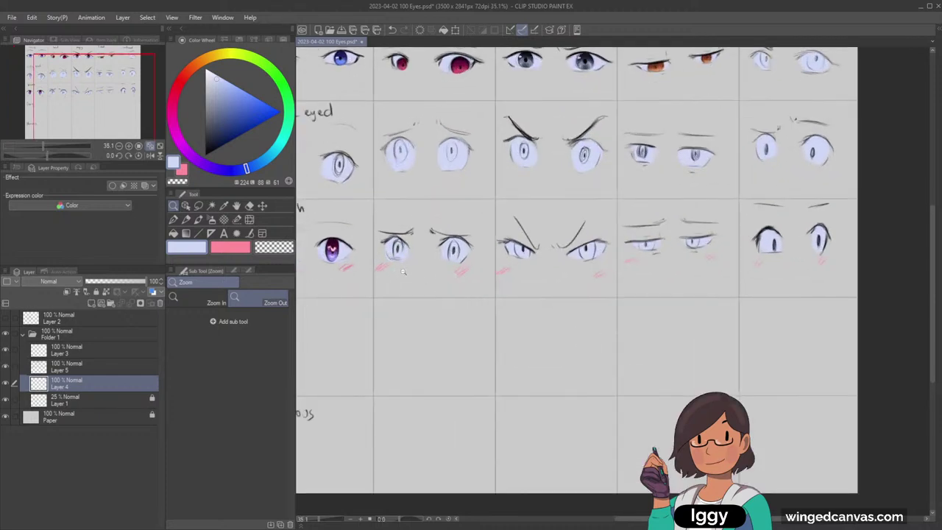
click(403, 272)
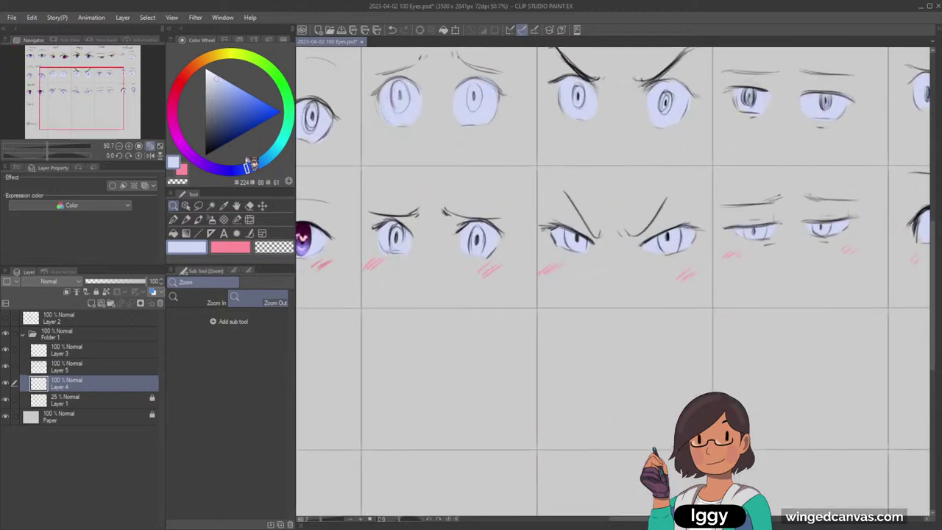
click(102, 303)
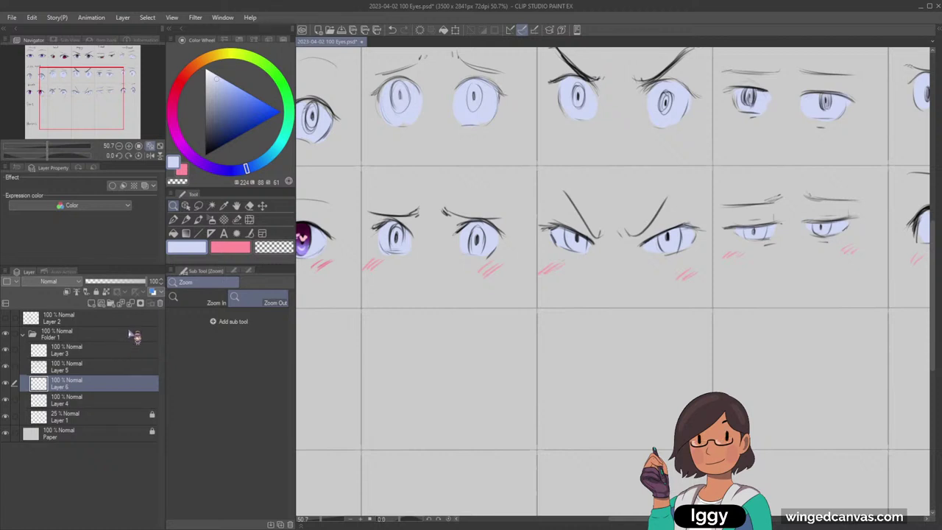
click(177, 87)
click(255, 92)
click(173, 220)
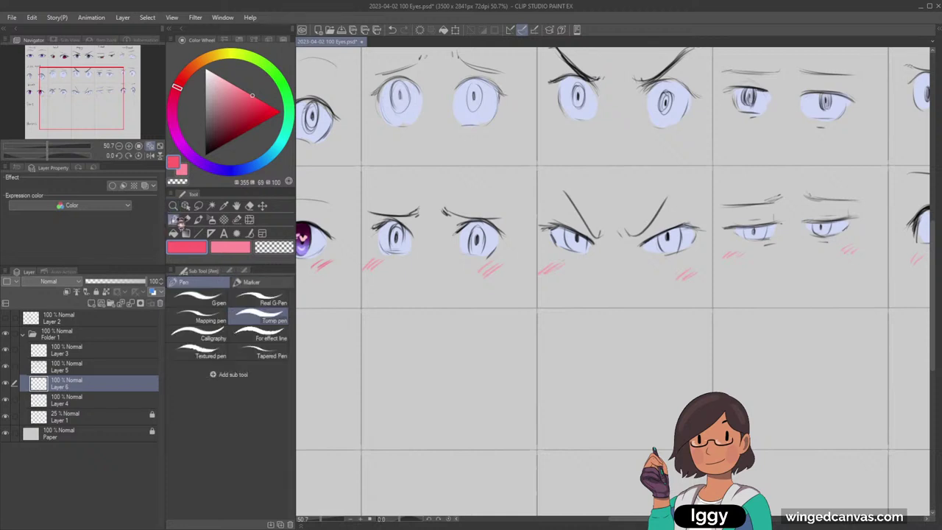
drag(397, 229, 397, 245)
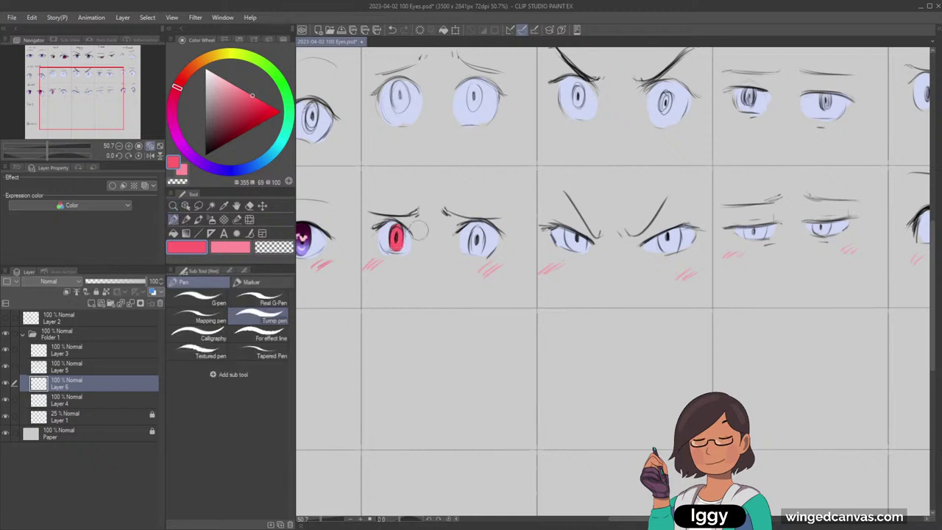
drag(477, 233, 479, 253)
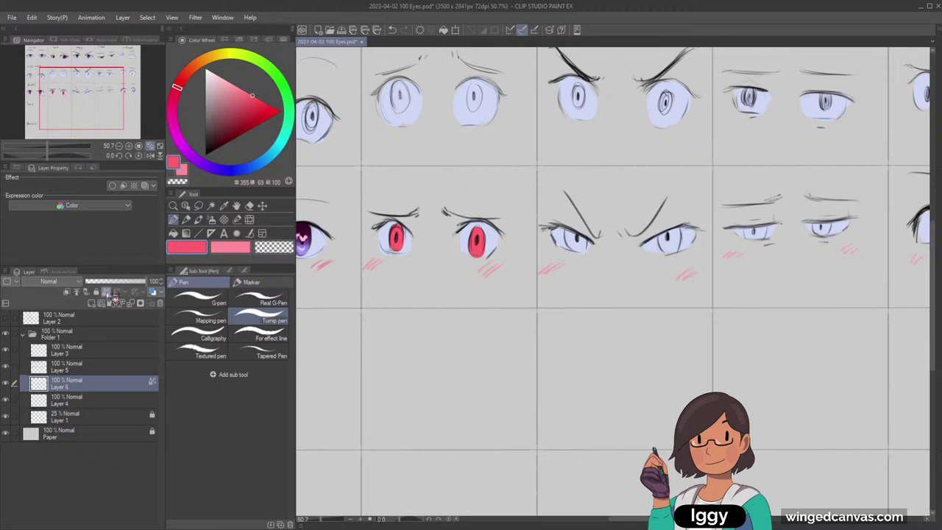
Lock the layer's transparent pixels and airbrush bright green over the upper part of both Sad Blush irises with the Soft airbrush.
click(278, 78)
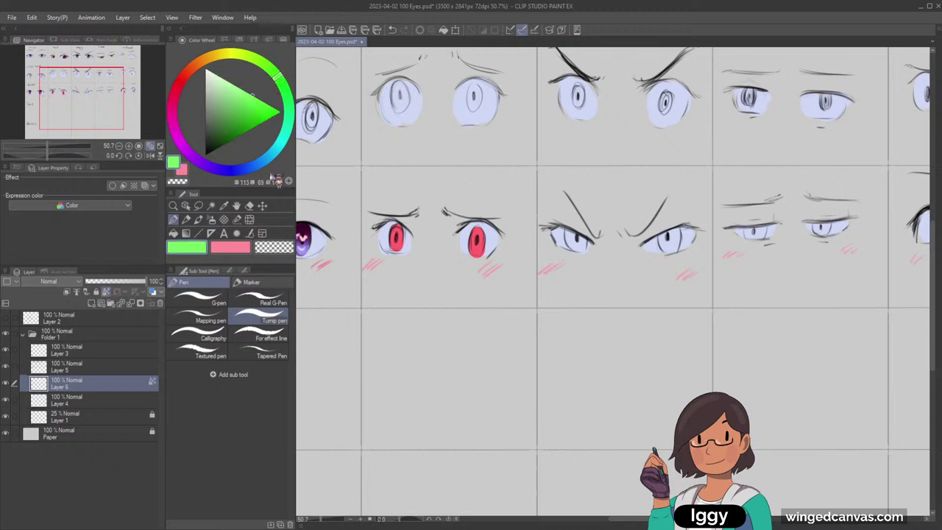
click(212, 220)
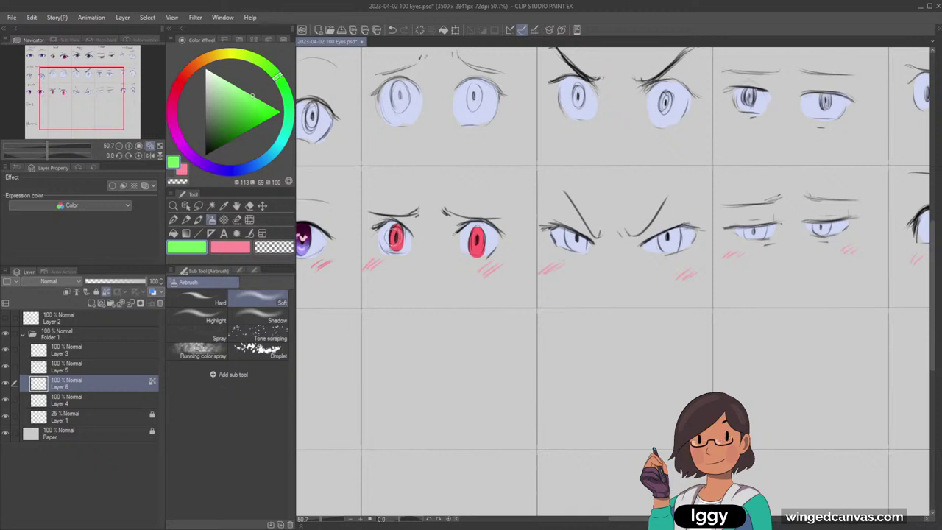
drag(394, 239, 398, 233)
mouse_move(475, 216)
mouse_down()
mouse_move(527, 201)
mouse_move(468, 226)
mouse_up()
Reduce the airbrush size, sample the iris colours and restore bright red in the lower part of both Sad Blush irises.
key(bracketleft)
alt+click(478, 252)
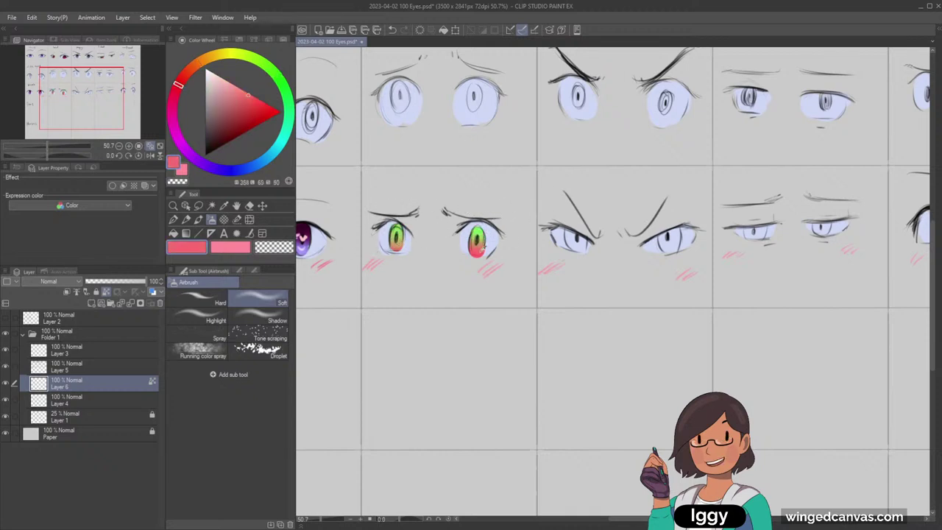
drag(388, 254, 401, 256)
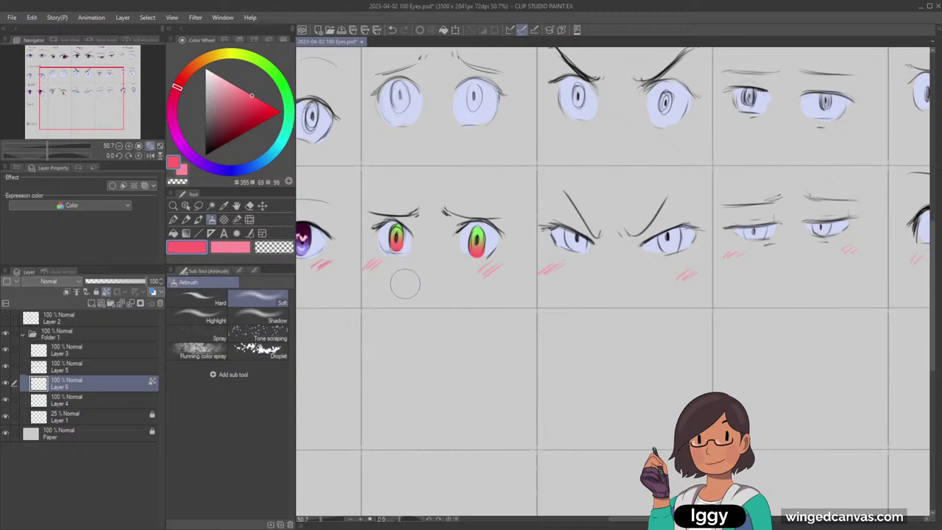
alt+click(477, 234)
alt+click(480, 266)
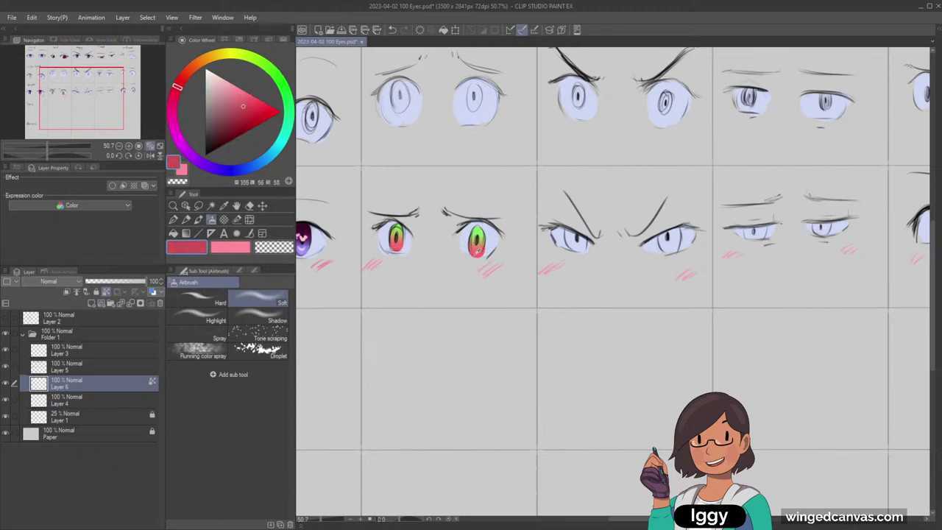
drag(478, 254, 484, 253)
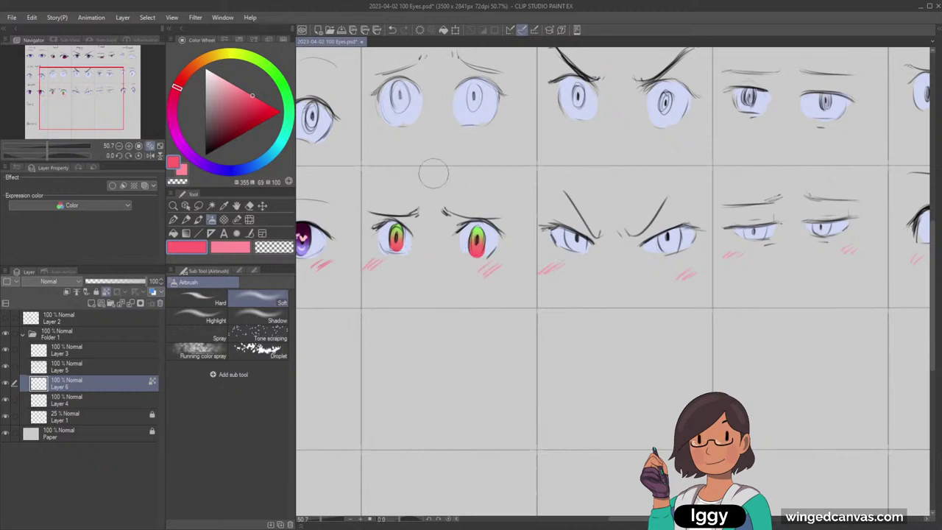
Shade the tops of the Sad Blush irises a darker green and trim the lower edge of the right iris with the transparent pen.
alt+click(396, 234)
click(236, 123)
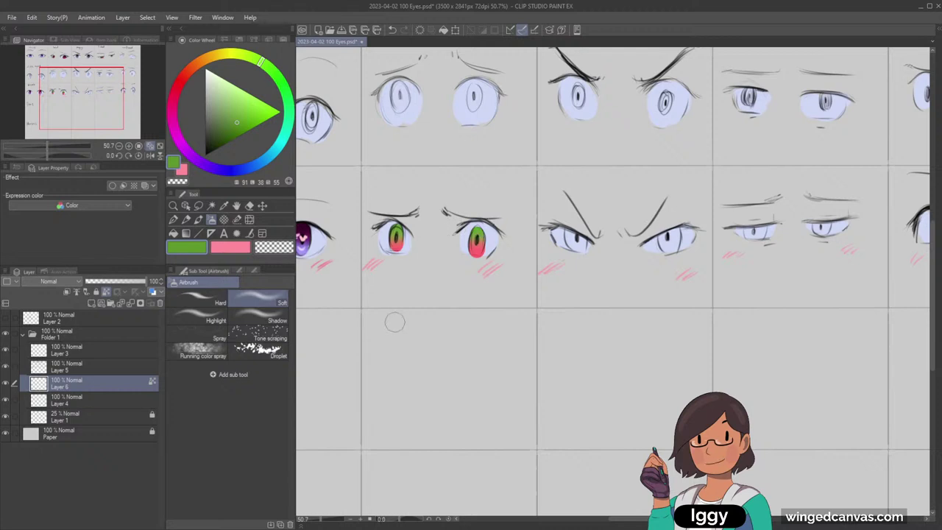
key(p)
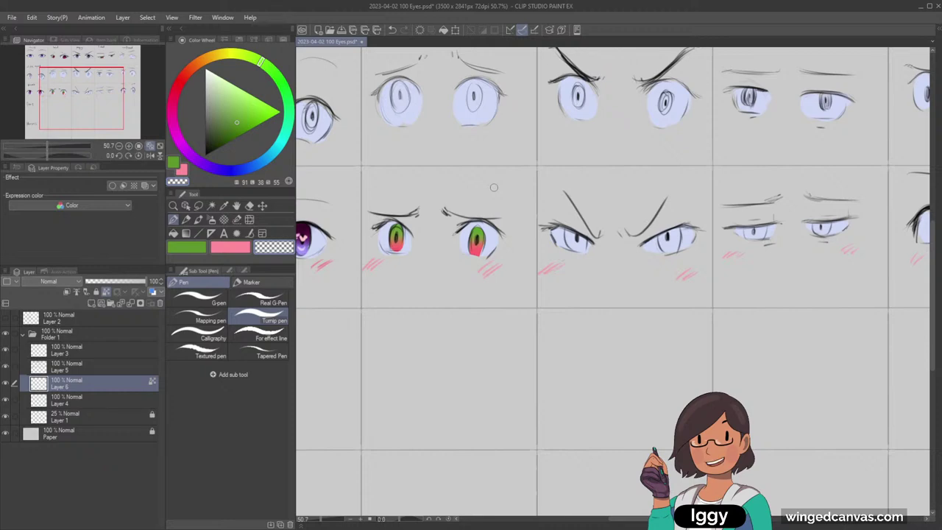
Sample the pale blue eye-white colour from the left Angry eye in the Blush row.
click(173, 205)
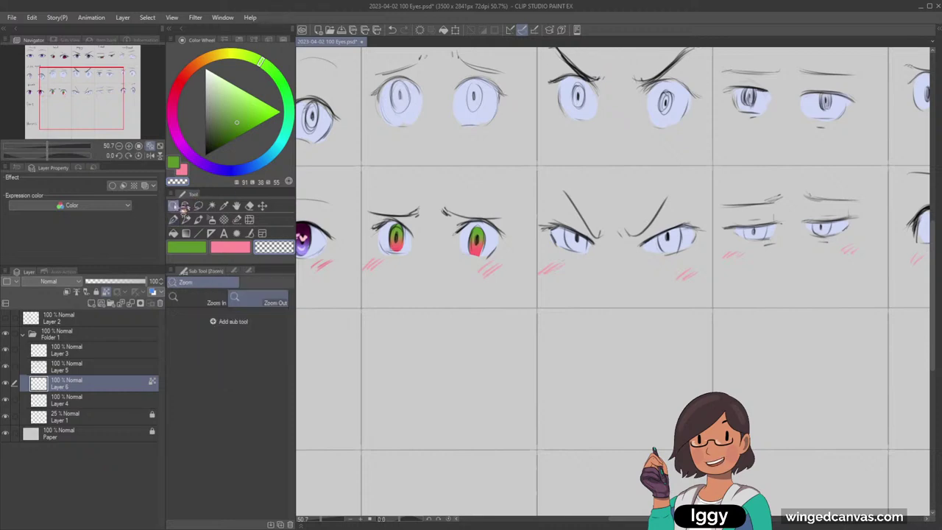
click(381, 223)
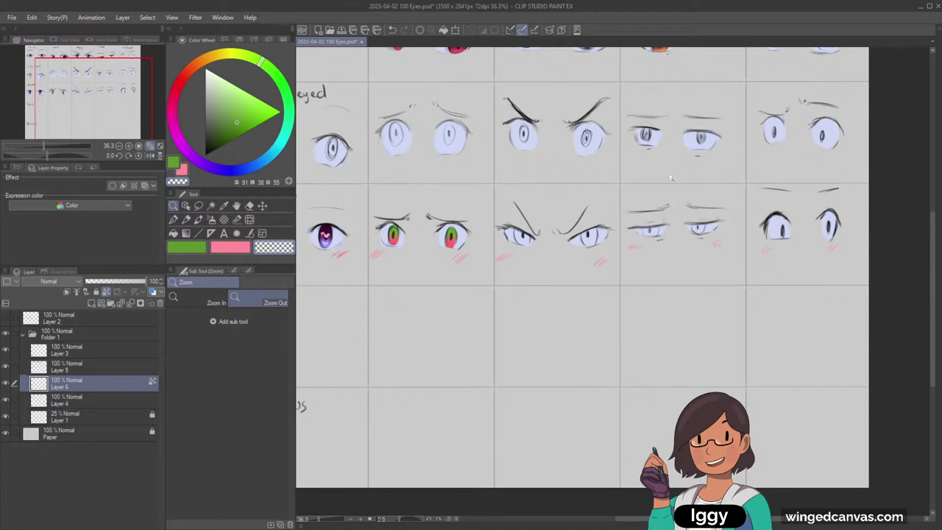
click(688, 163)
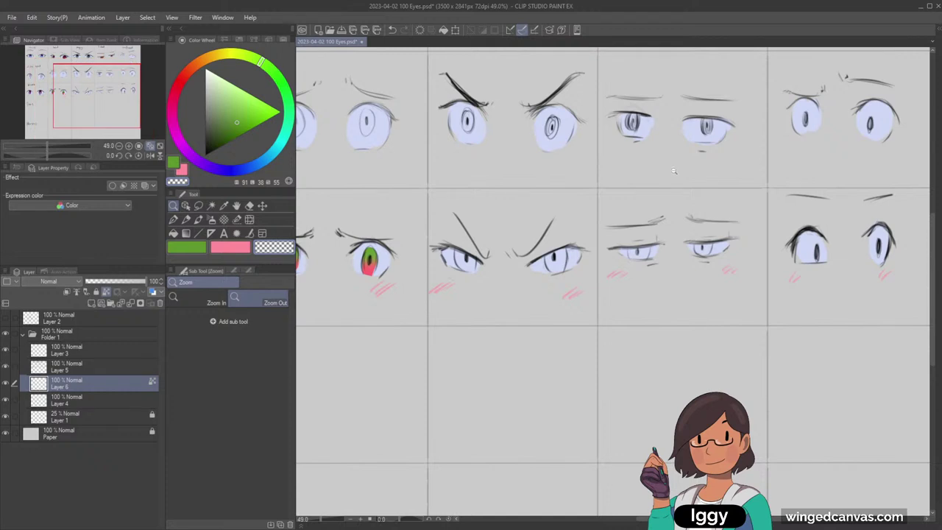
click(640, 177)
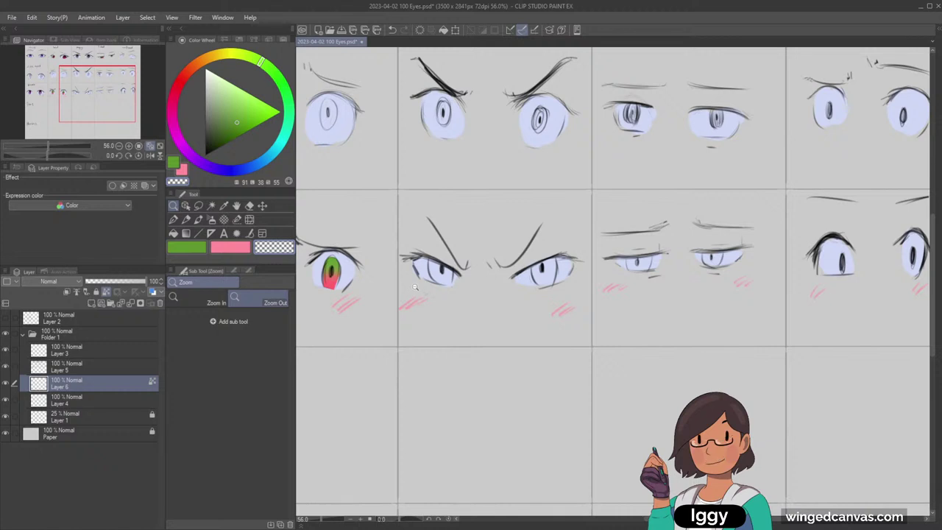
alt+click(442, 275)
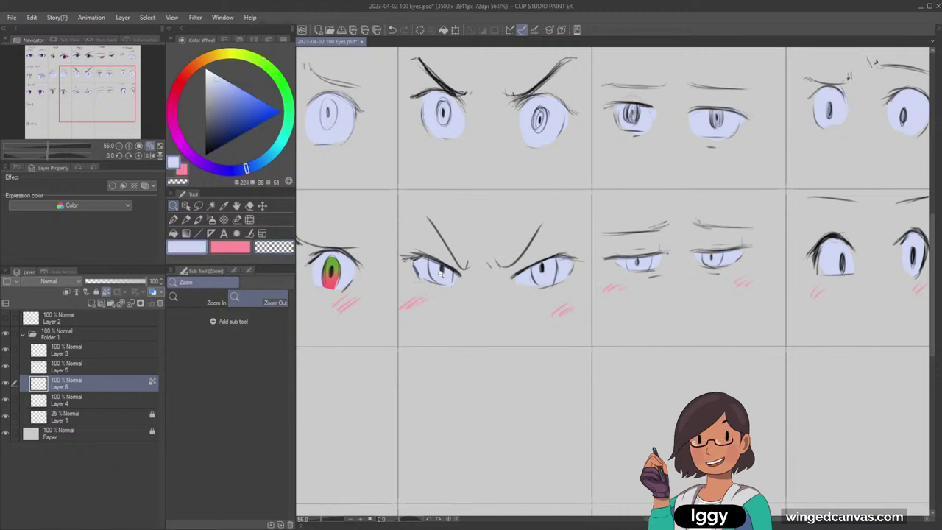
mouse_move(100, 103)
mouse_down()
mouse_move(112, 103)
mouse_move(107, 110)
mouse_up()
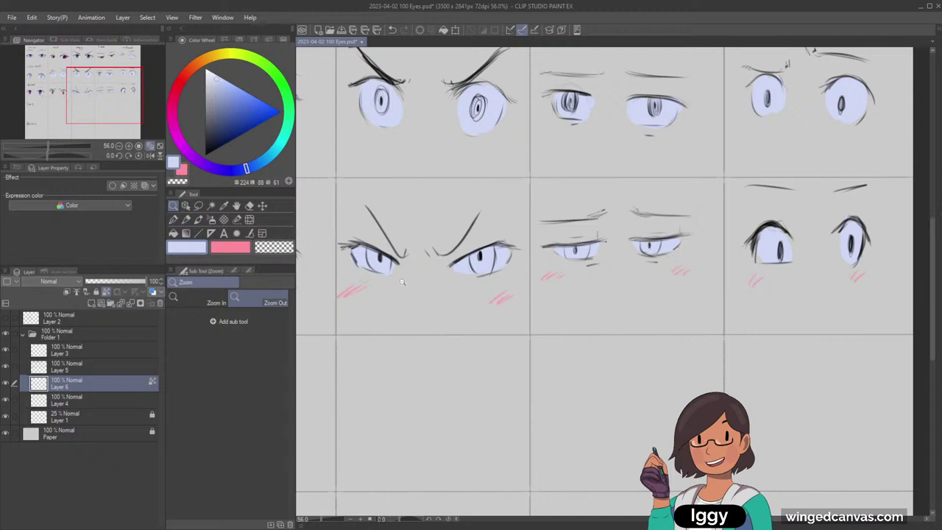
scroll(403, 282, down, 3)
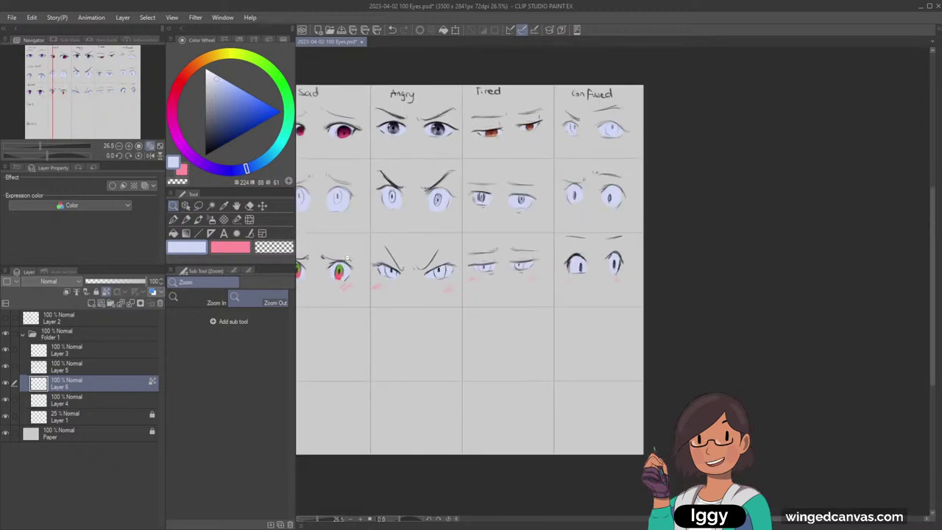
drag(113, 115, 100, 116)
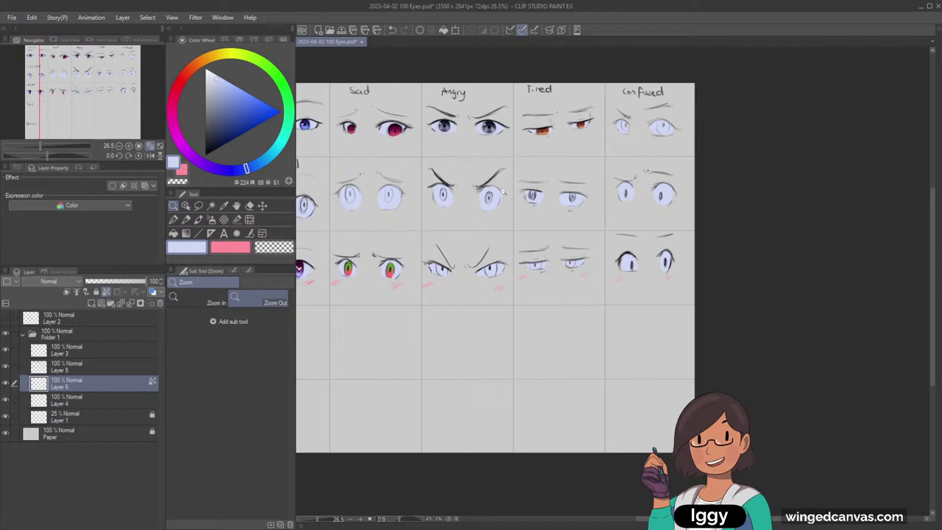
click(472, 258)
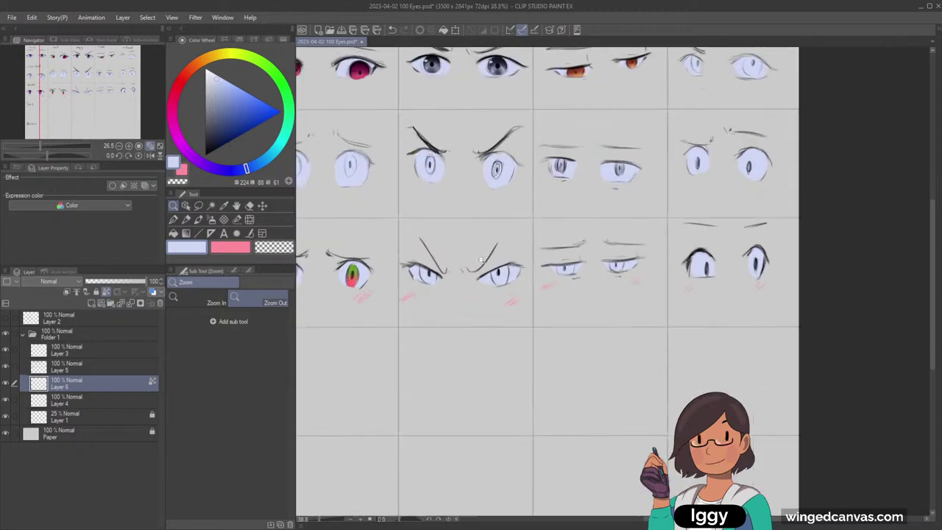
click(472, 258)
click(427, 283)
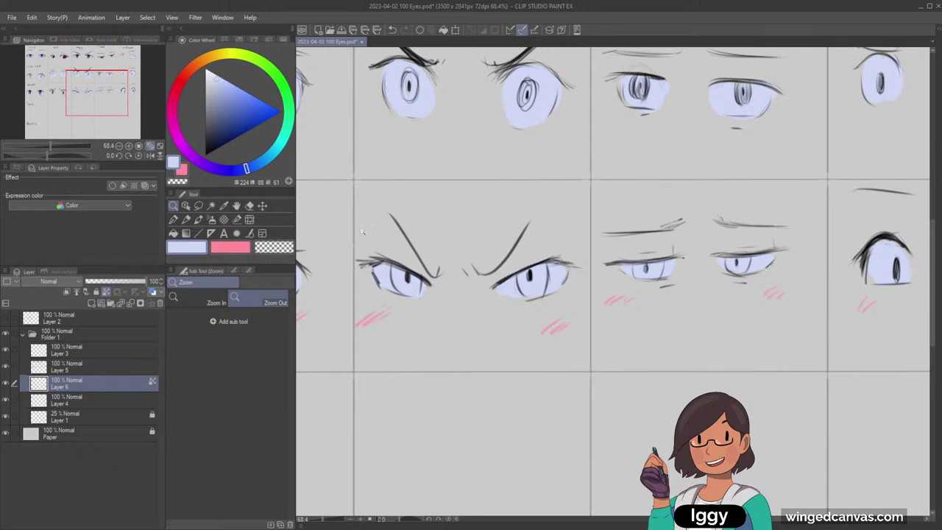
Choose a medium blue and fill both irises of the Angry Blush eyes with the Turnip pen, with transparent pixels unlocked.
click(243, 100)
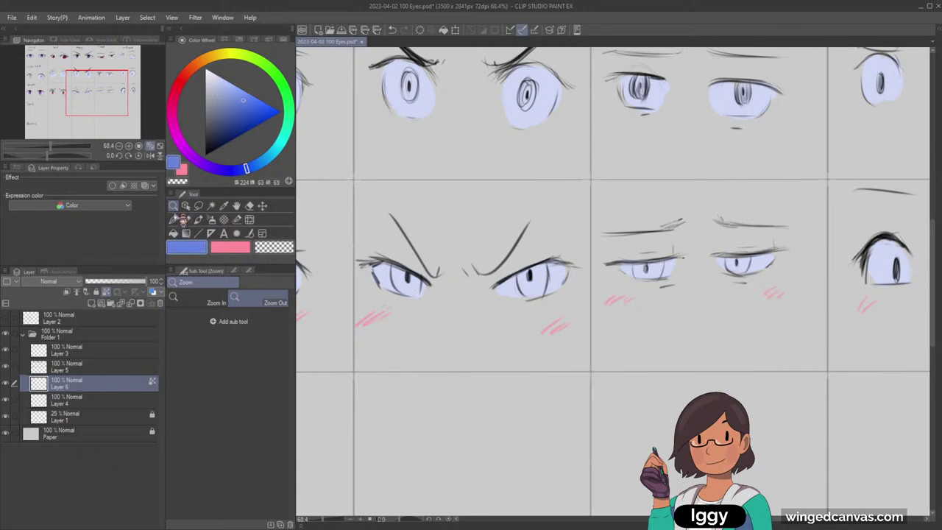
key(ctrl+0)
click(173, 219)
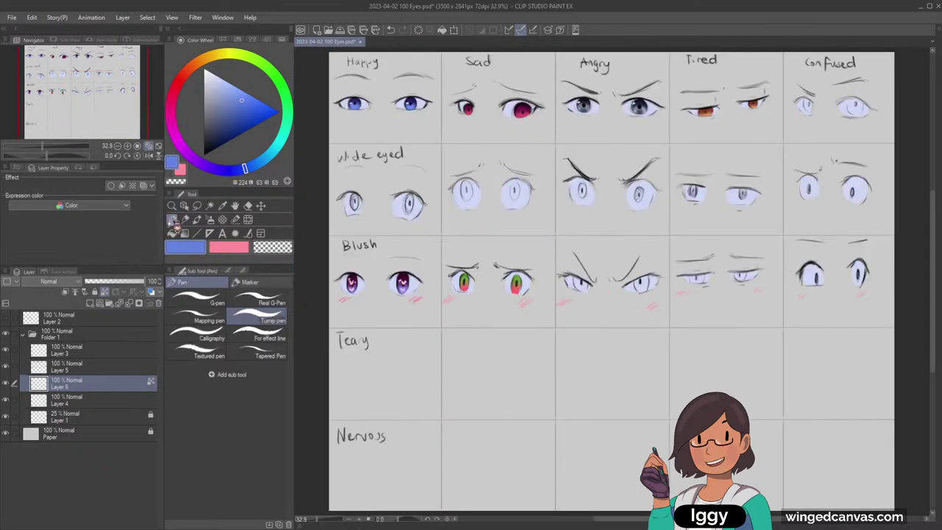
click(172, 206)
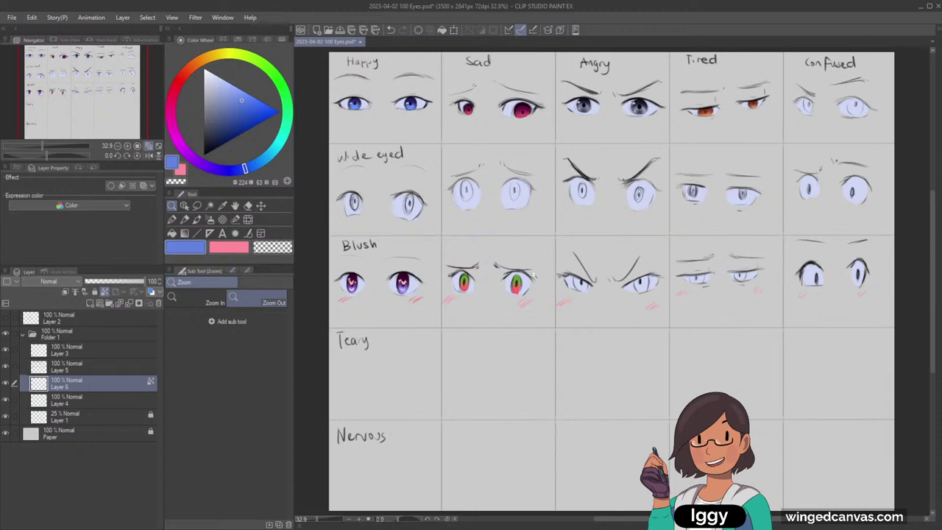
drag(659, 271, 737, 271)
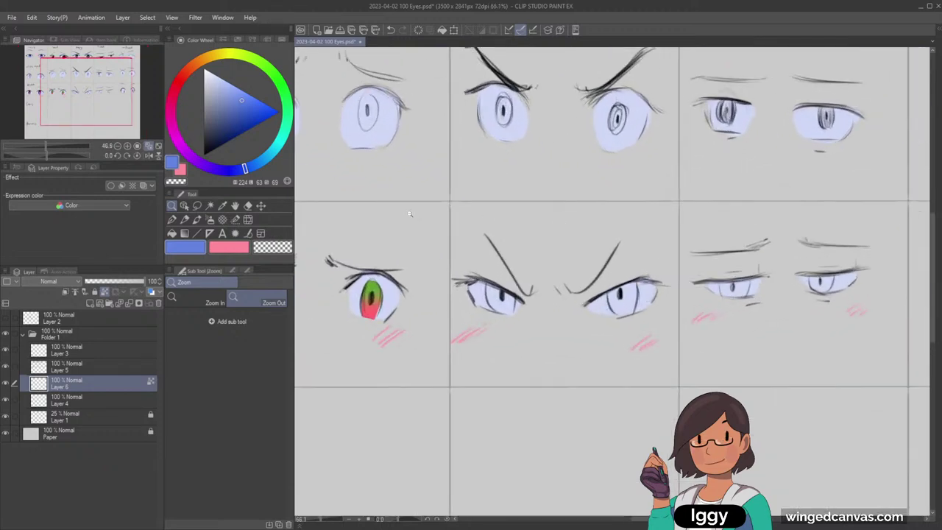
click(173, 220)
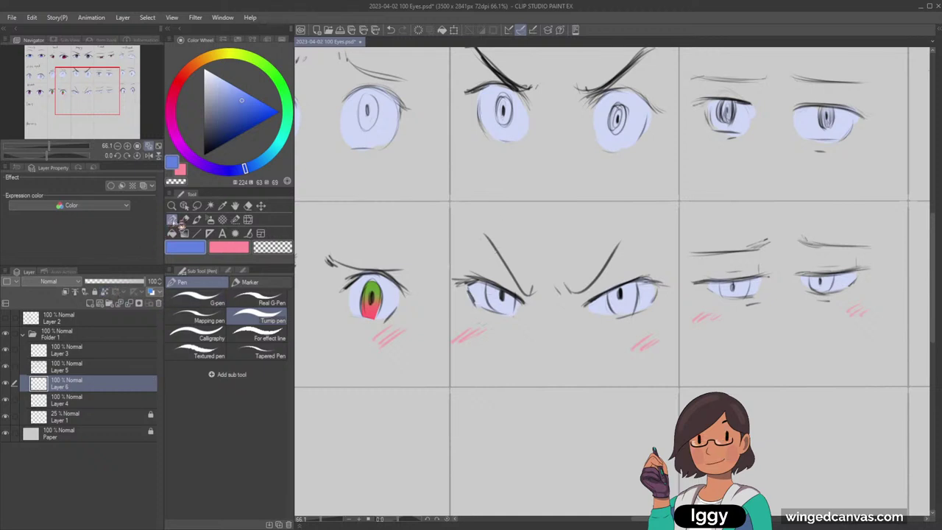
mouse_move(491, 287)
mouse_down()
mouse_move(504, 307)
mouse_move(494, 310)
mouse_move(510, 297)
mouse_move(494, 288)
mouse_move(509, 309)
mouse_up()
mouse_move(615, 284)
mouse_down()
mouse_move(638, 303)
mouse_move(616, 316)
mouse_up()
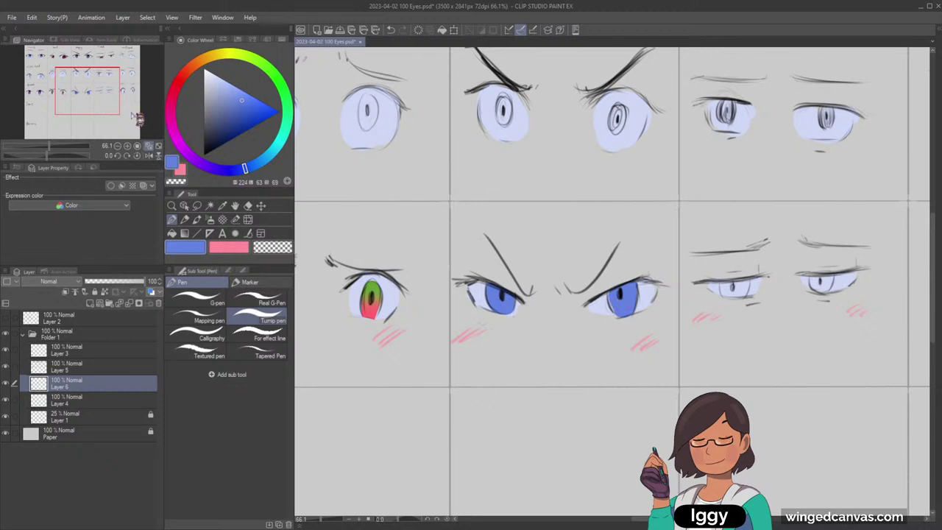
Cover the right Angry Blush iris with purple using the Soft airbrush.
drag(91, 87, 114, 90)
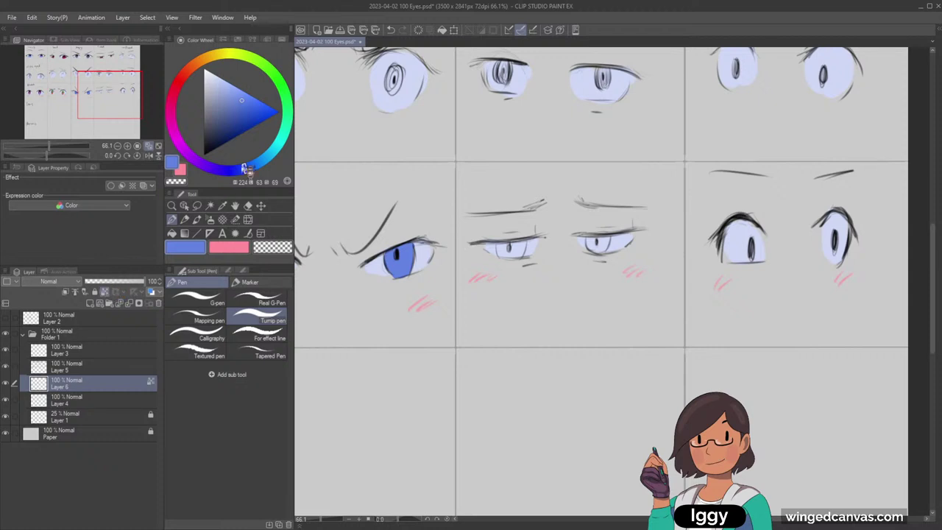
click(189, 156)
click(238, 116)
click(210, 220)
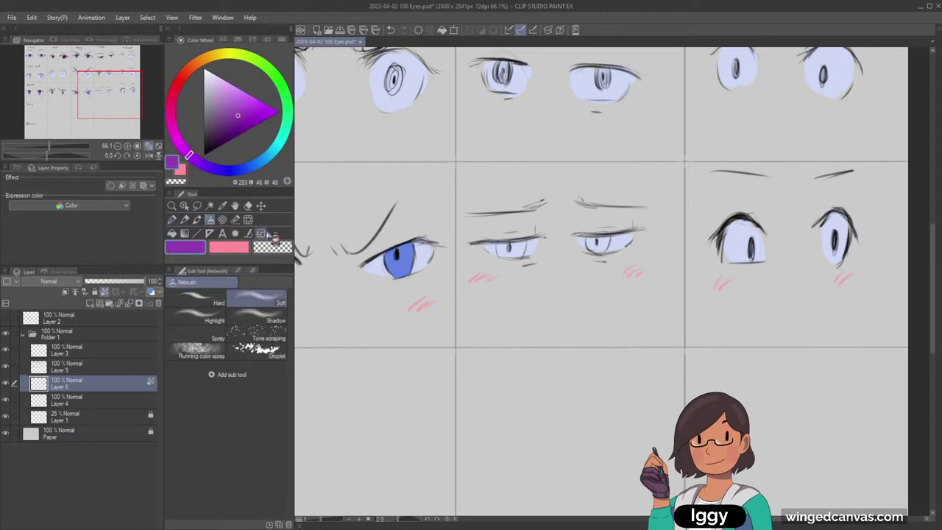
drag(379, 265, 394, 250)
drag(109, 94, 99, 95)
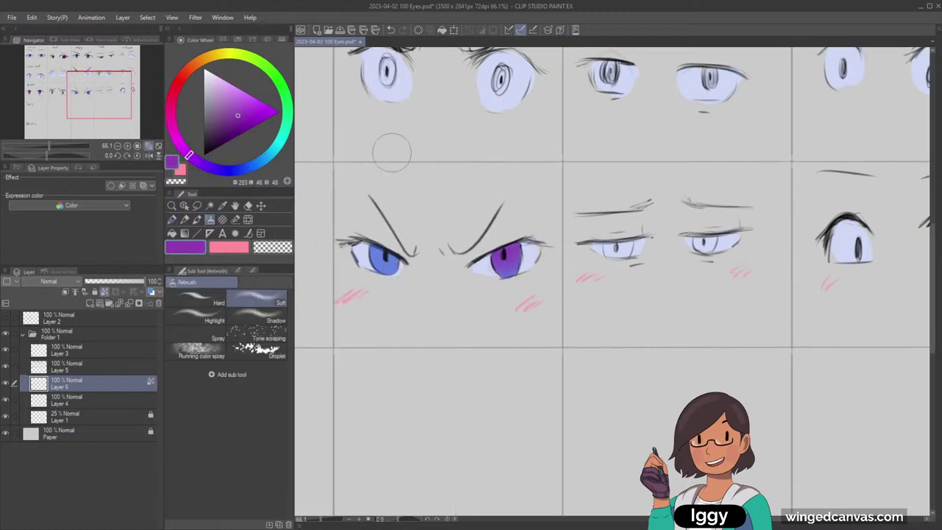
drag(492, 271, 523, 267)
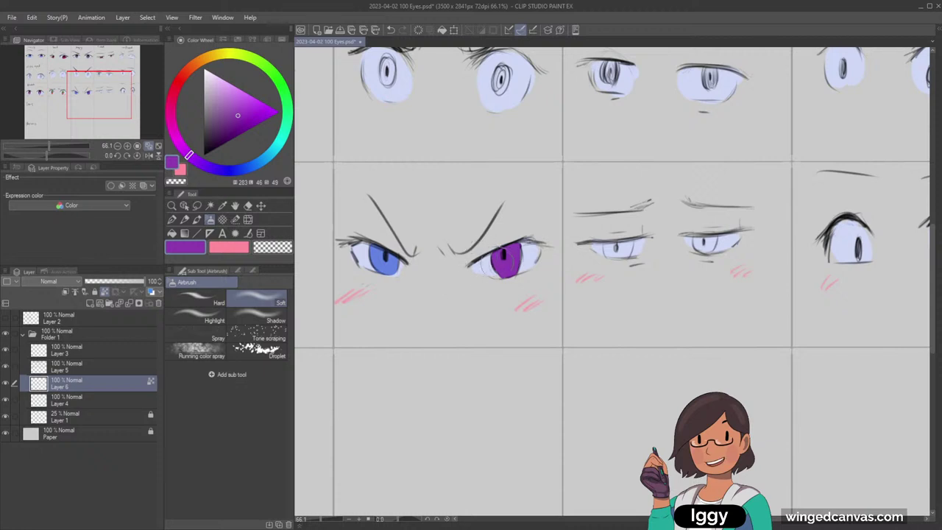
Darken the upper part of the right Angry Blush iris with a deep magenta, using the Soft airbrush.
alt+click(506, 272)
click(219, 171)
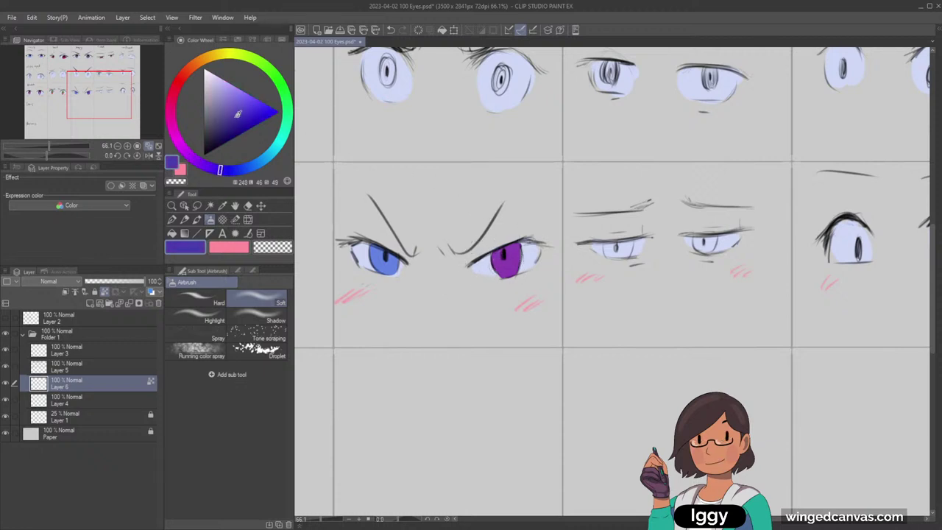
click(233, 128)
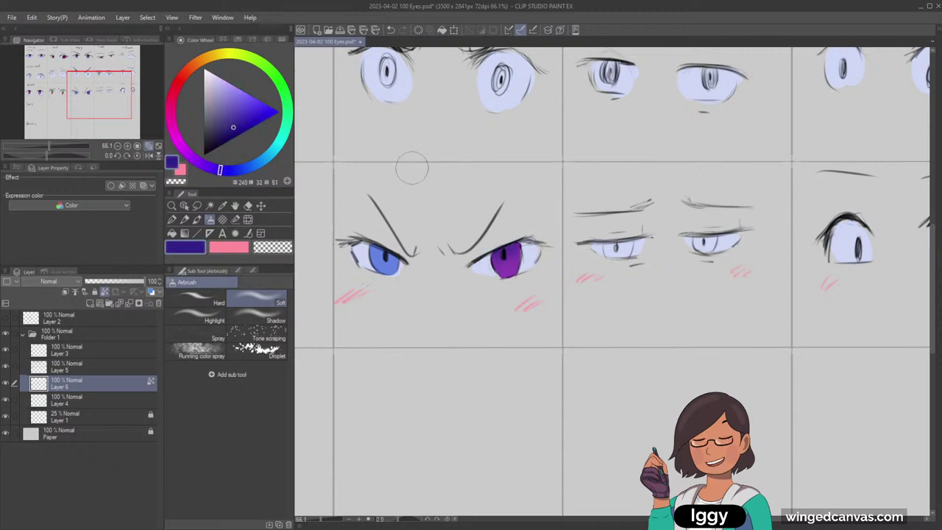
click(193, 159)
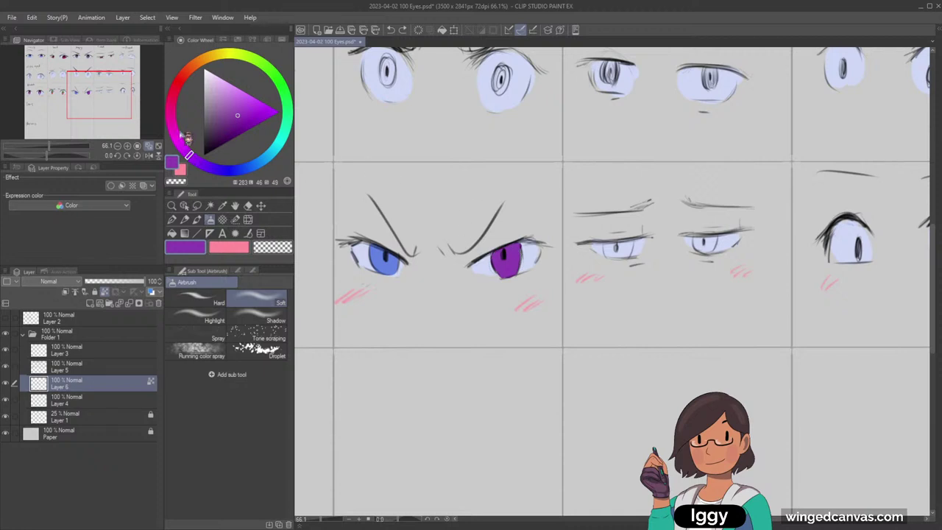
click(174, 132)
drag(548, 232, 502, 229)
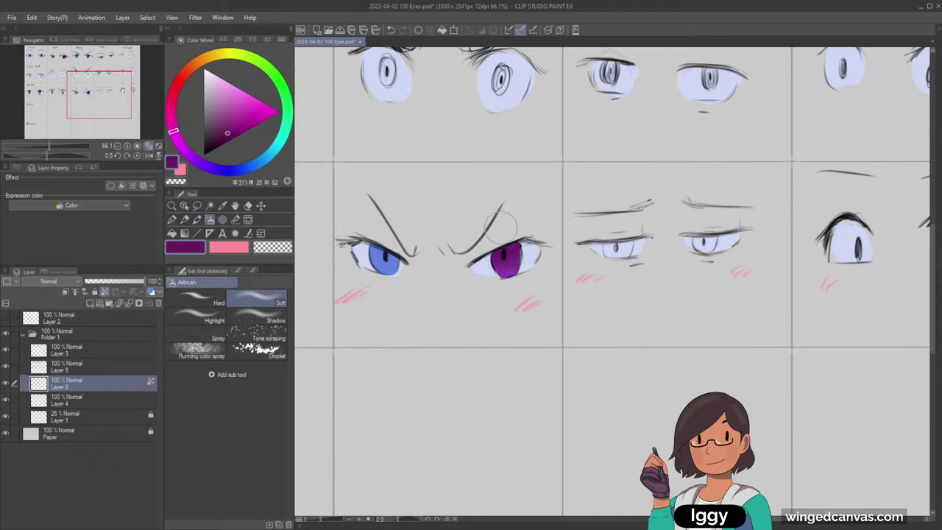
Shade the upper part of the left Angry Blush iris with dark indigo, using the Soft airbrush.
alt+click(393, 263)
click(210, 168)
click(237, 123)
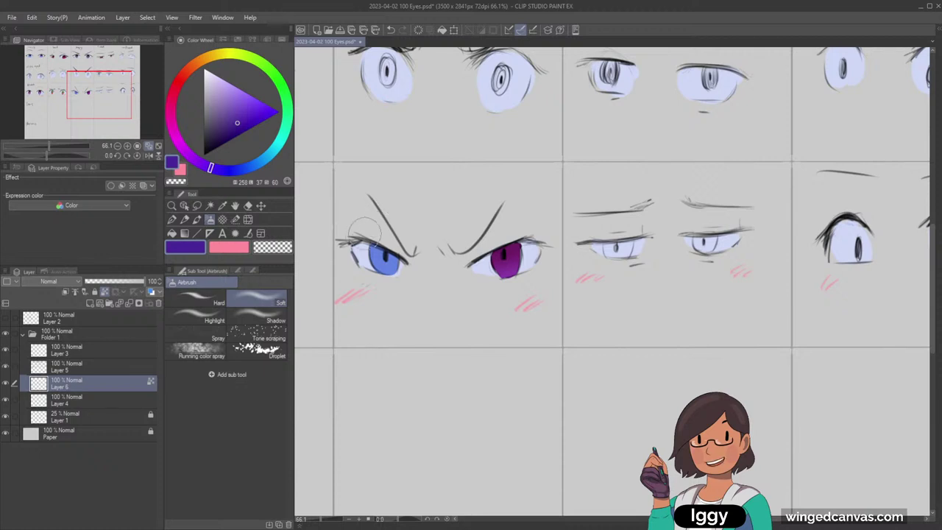
drag(429, 252, 374, 250)
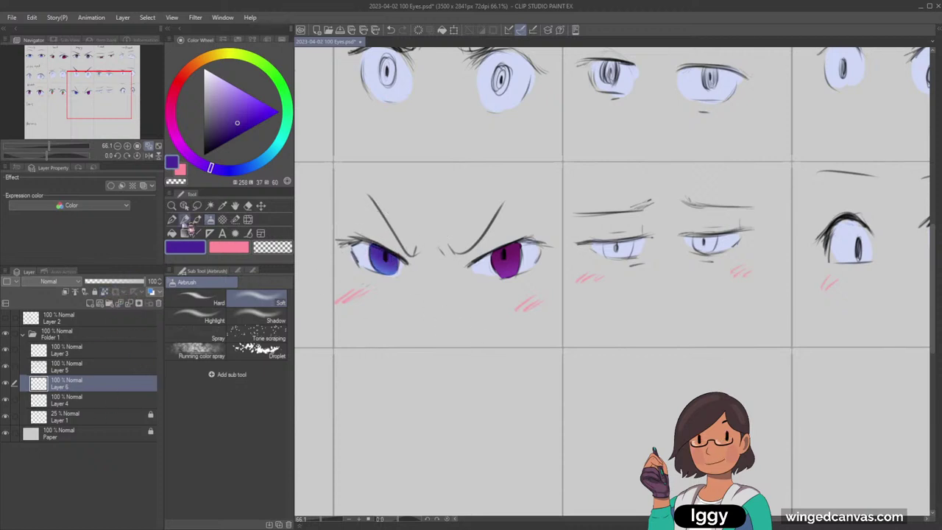
Make Layer 5 the active layer.
click(171, 219)
click(108, 362)
click(184, 205)
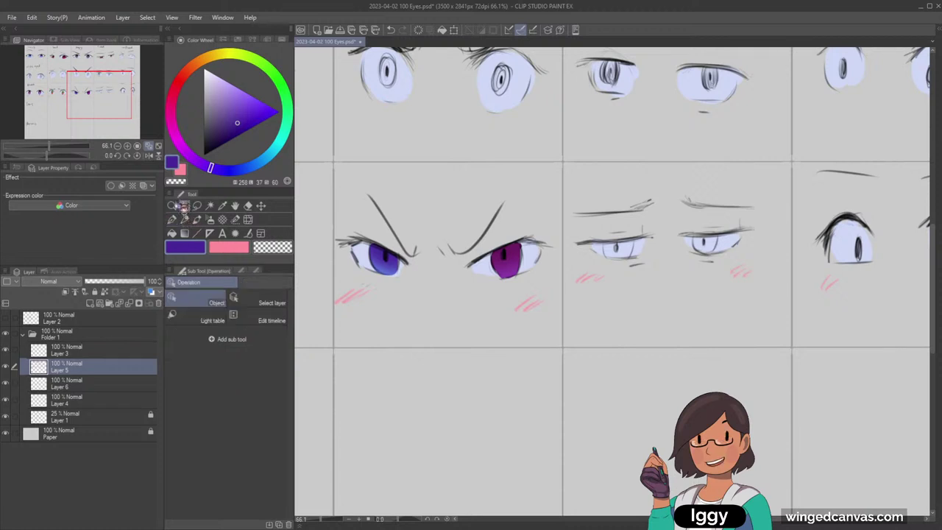
drag(429, 288, 408, 277)
key(ctrl+z)
click(172, 206)
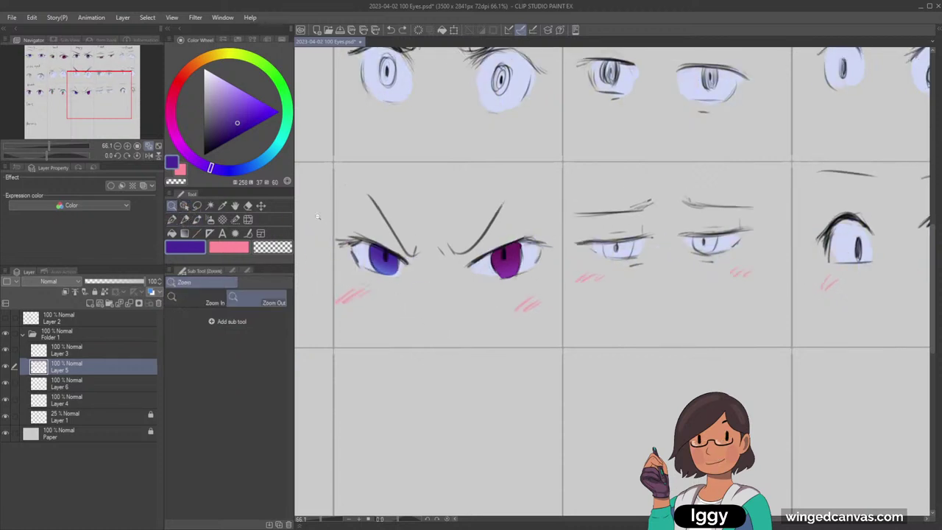
drag(377, 245, 316, 246)
drag(390, 344, 427, 343)
click(184, 220)
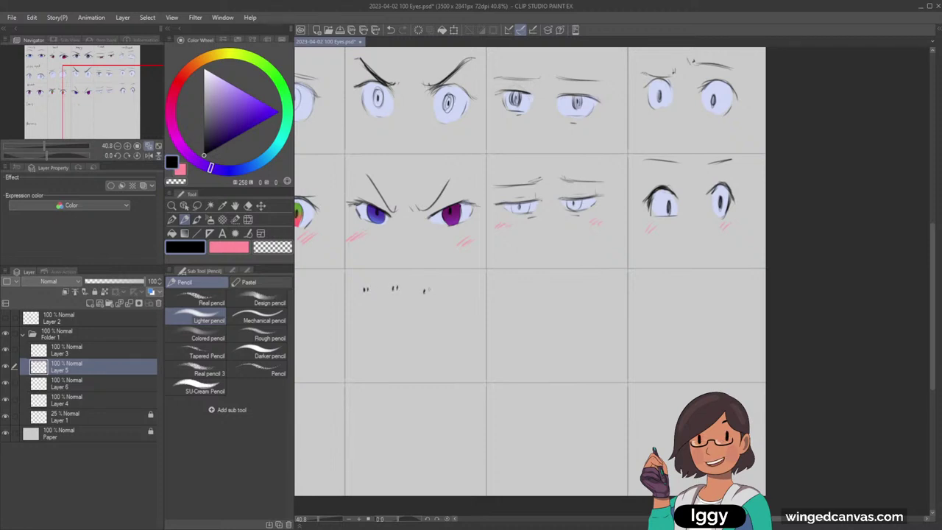
key(e)
mouse_move(353, 290)
mouse_down()
mouse_move(460, 285)
mouse_move(313, 296)
mouse_up()
Doodle a small face, a door shape and a little figure with the Lighter pencil in the empty cell below the Tired Blush eyes.
drag(95, 110, 118, 106)
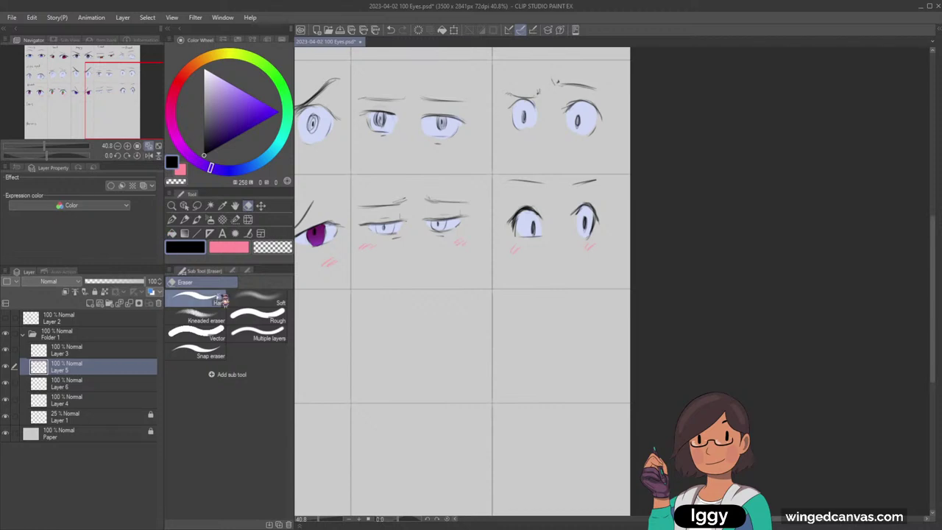
click(172, 205)
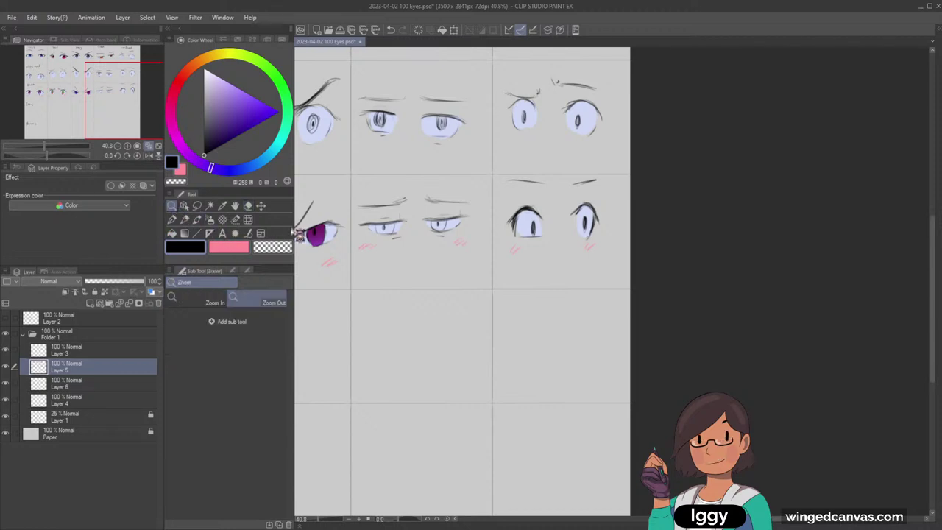
click(447, 243)
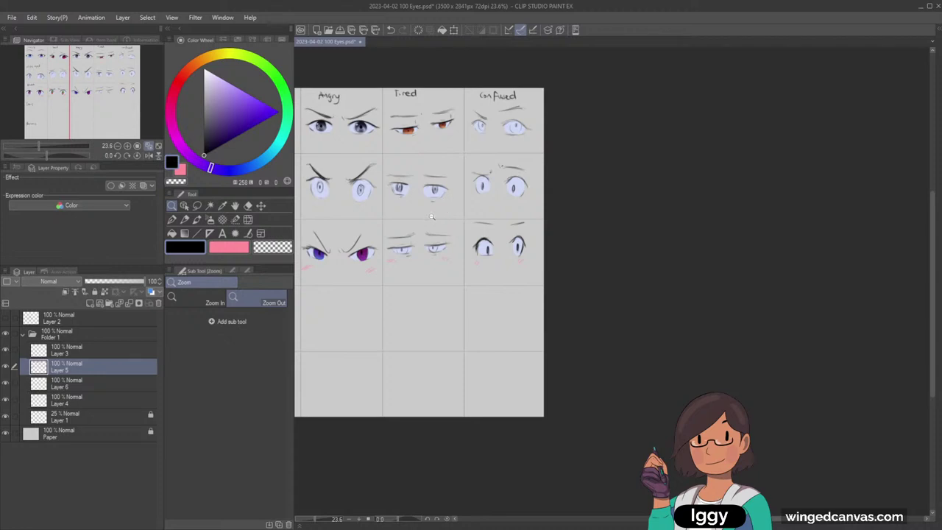
scroll(428, 258, up, 3)
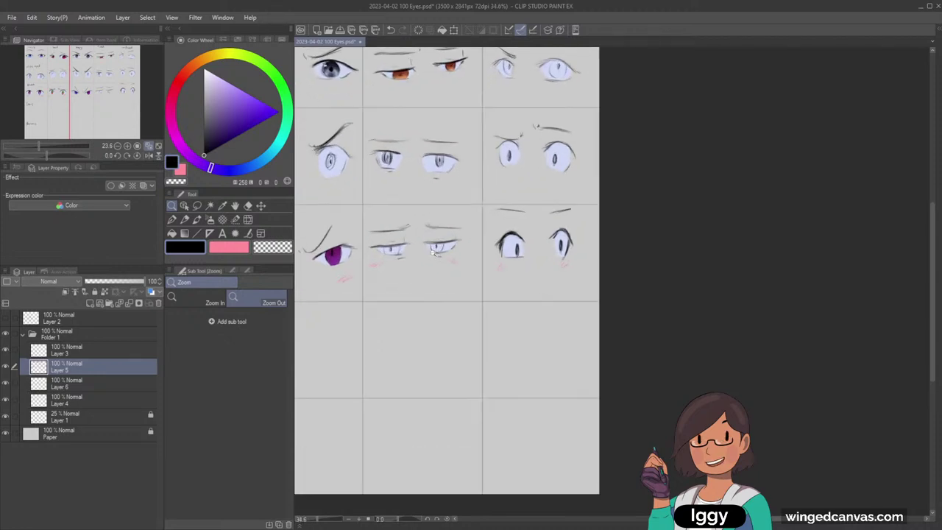
scroll(424, 310, up, 3)
key(p)
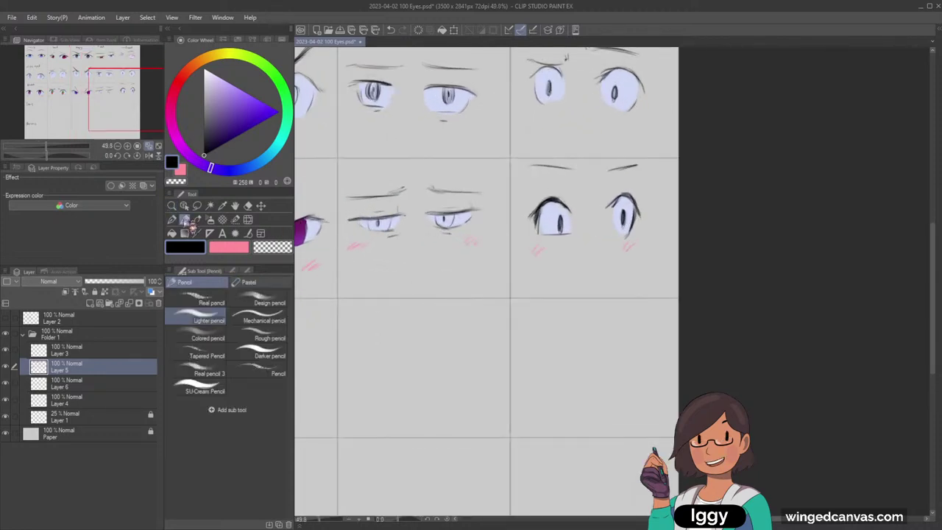
mouse_move(373, 325)
mouse_down()
mouse_move(364, 363)
mouse_move(377, 338)
mouse_up()
key(ctrl+z)
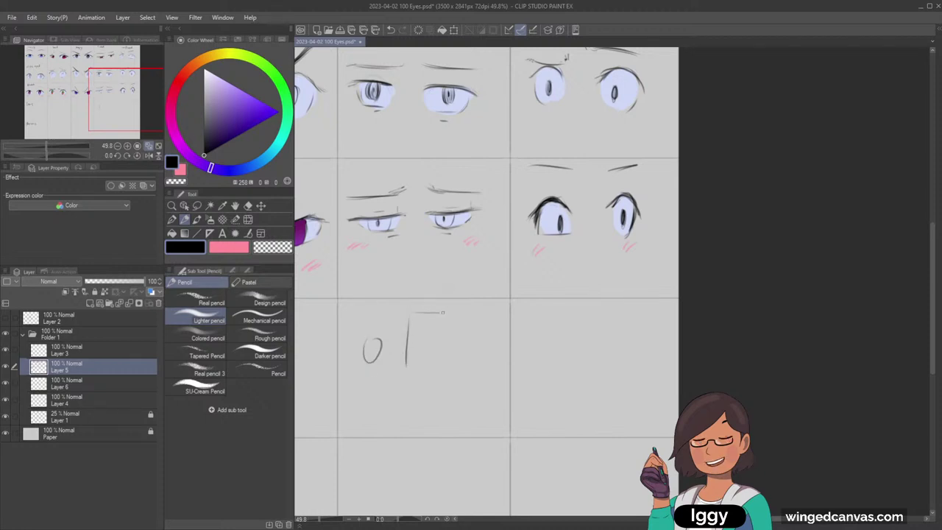
drag(444, 313, 444, 366)
mouse_move(414, 328)
mouse_down()
mouse_move(440, 333)
mouse_move(440, 343)
mouse_up()
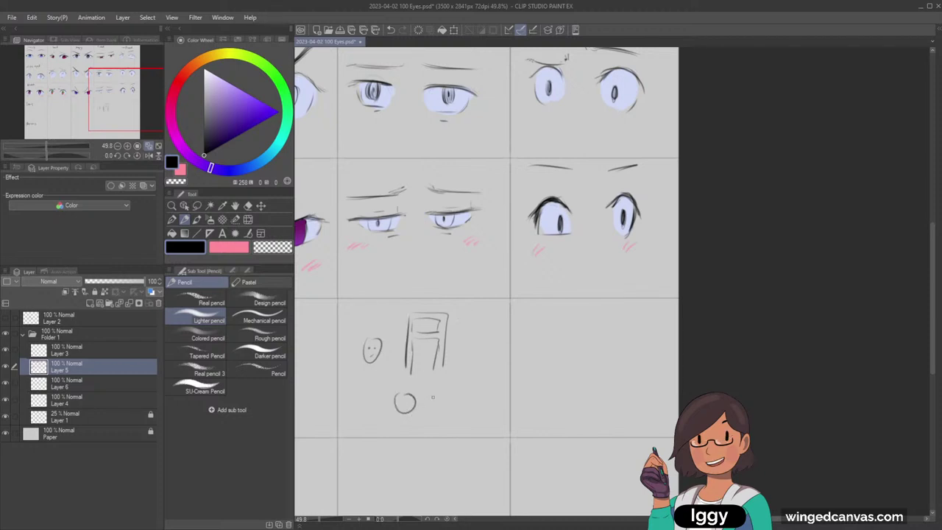
drag(432, 392, 425, 432)
drag(394, 384, 393, 446)
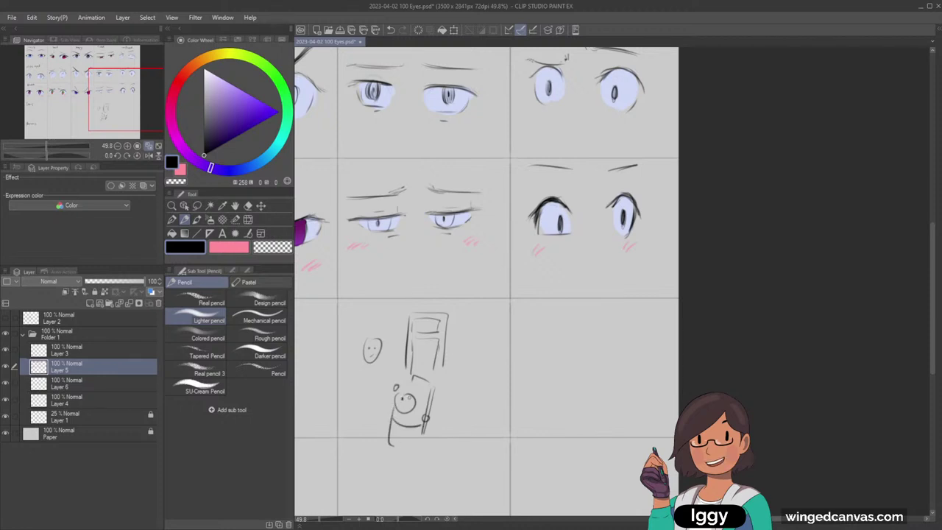
key(e)
mouse_move(383, 301)
mouse_down()
mouse_move(423, 377)
mouse_move(385, 354)
mouse_move(409, 334)
mouse_move(484, 315)
mouse_move(497, 341)
mouse_move(502, 372)
mouse_move(439, 430)
mouse_up()
mouse_move(127, 107)
mouse_down()
mouse_move(141, 95)
mouse_move(134, 75)
mouse_up()
click(184, 206)
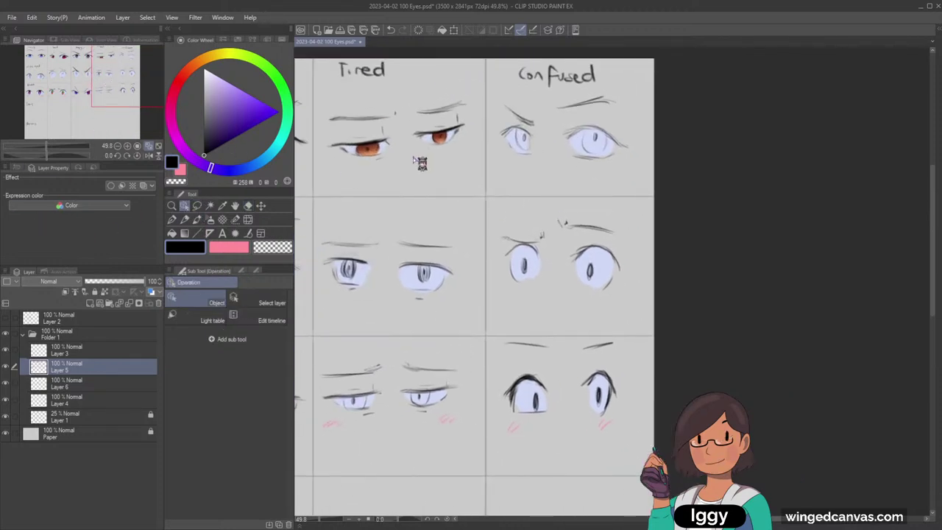
click(517, 155)
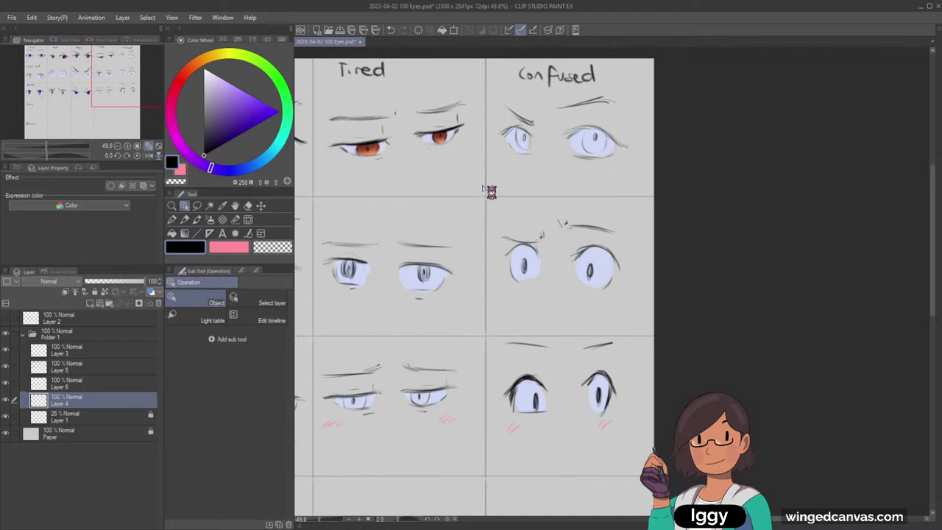
key(ctrl+z)
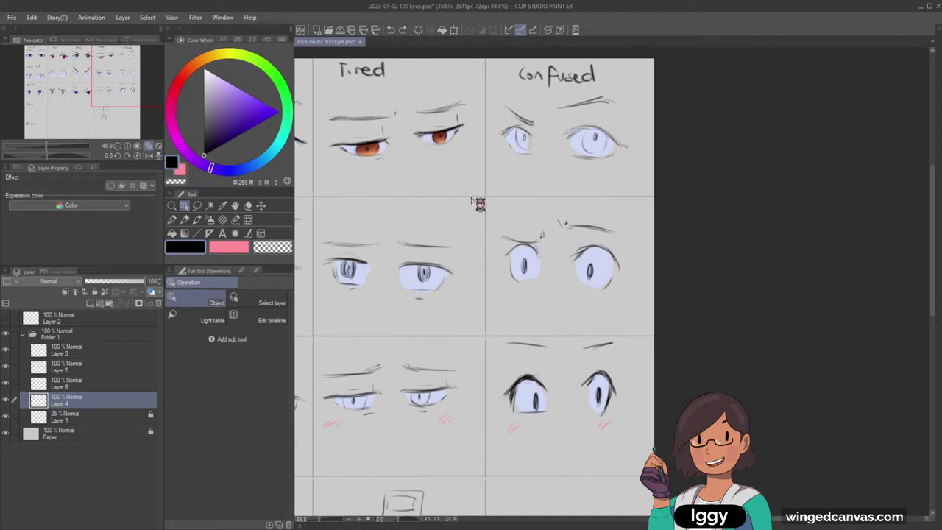
Sample the left Angry Blush iris with the airbrush, change the colour to a pale blue and make Layer 6 active.
drag(123, 89, 90, 108)
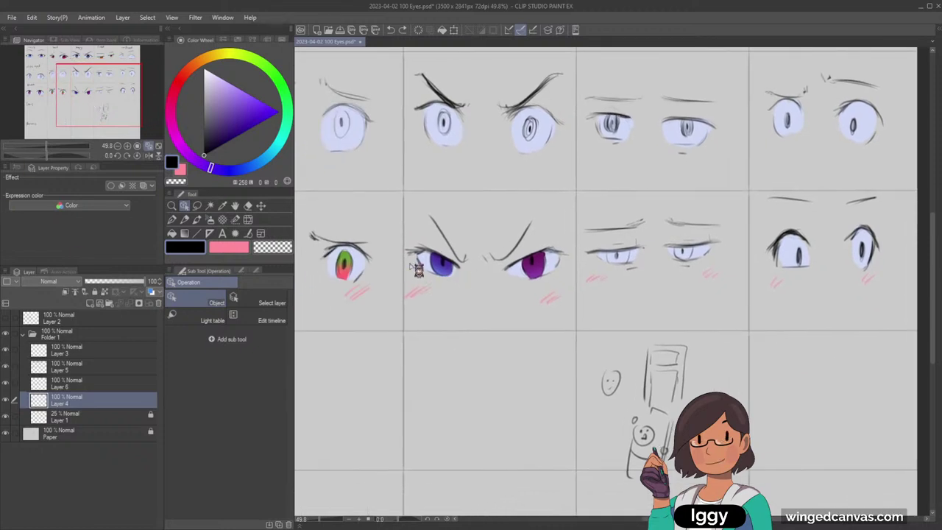
click(209, 219)
alt+click(441, 266)
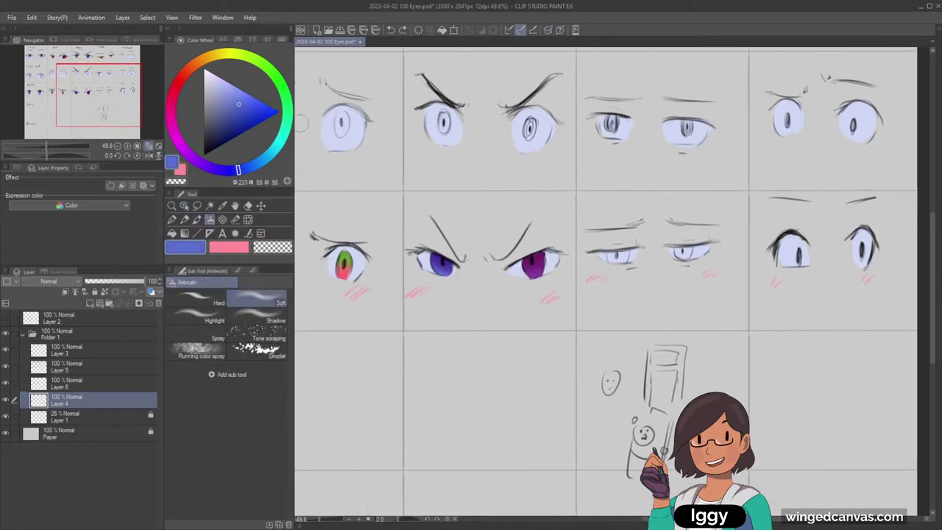
alt+click(443, 263)
click(246, 170)
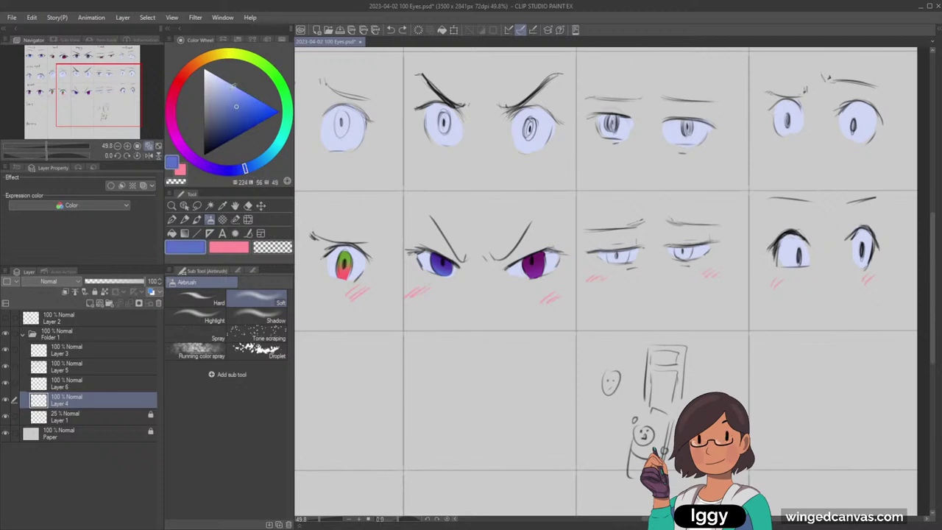
click(232, 86)
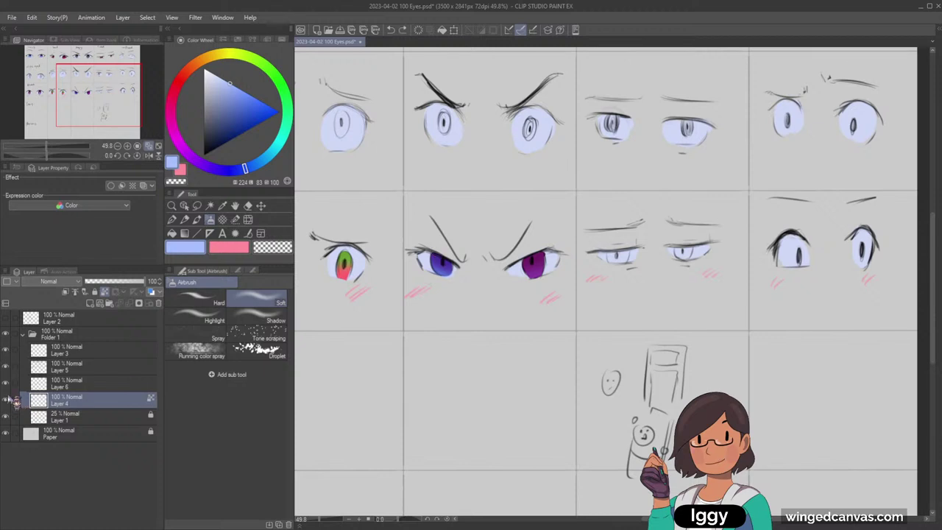
click(9, 384)
click(9, 384)
click(66, 382)
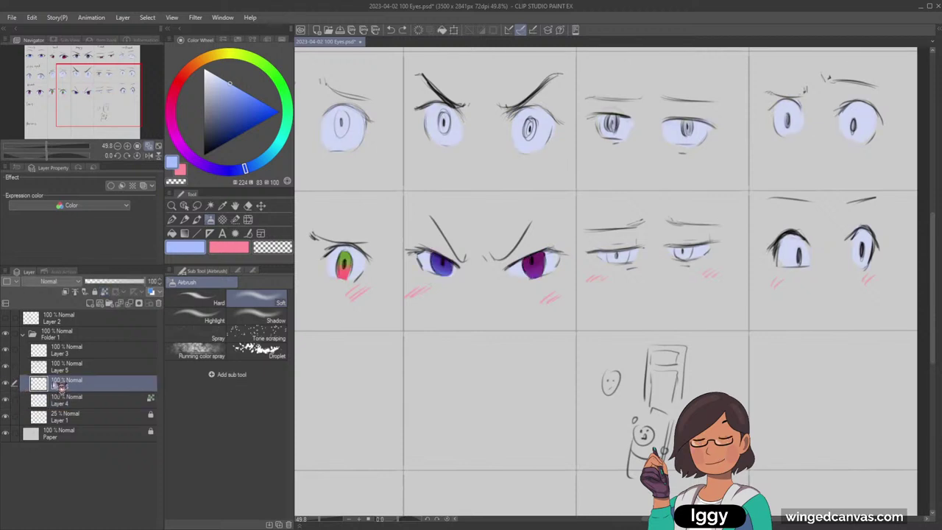
Choose a slightly stronger light blue and airbrush a glow into the lower part of the left Angry Blush iris.
drag(443, 273, 439, 274)
key(ctrl+z)
click(240, 90)
drag(537, 276, 534, 270)
key(ctrl+z)
key(ctrl+z)
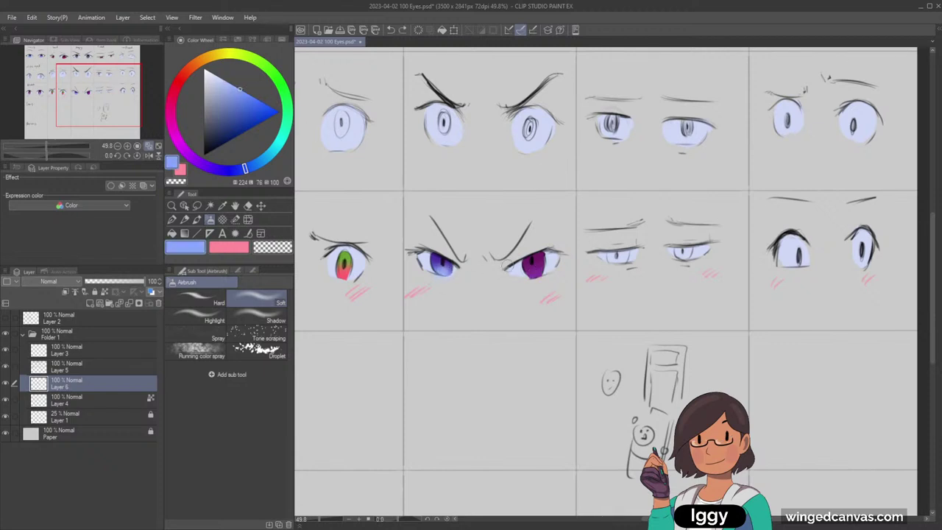
drag(443, 270, 444, 273)
Sample the purple of the right Angry Blush iris, lighten it and airbrush a glow into the iris's lower part.
alt+click(527, 260)
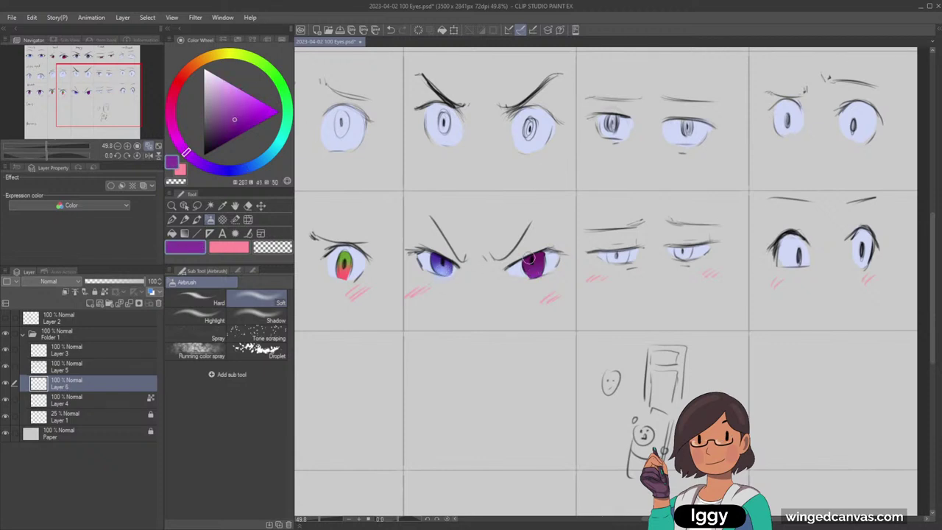
click(243, 98)
drag(536, 276, 536, 272)
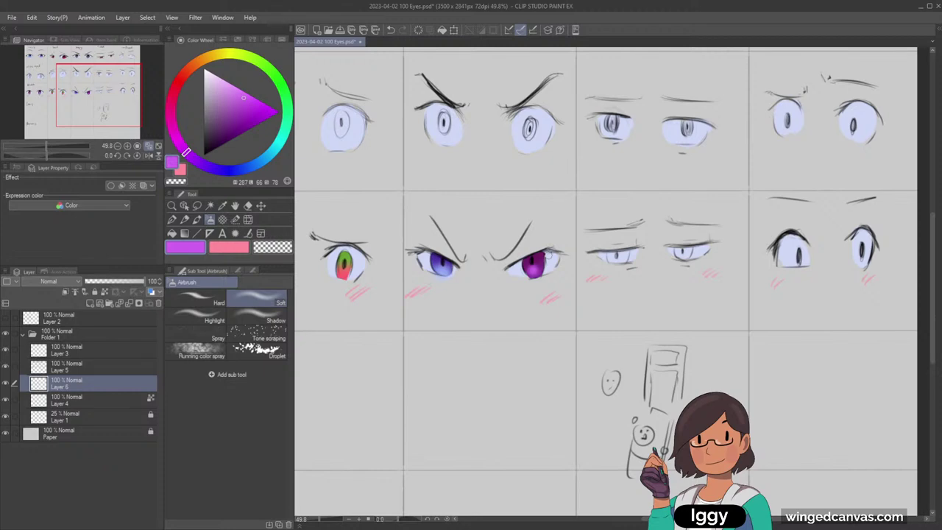
Choose black, make Layer 5 active and switch to the Lighter pencil for the empty Sad Teary cell.
click(172, 206)
drag(378, 225, 516, 224)
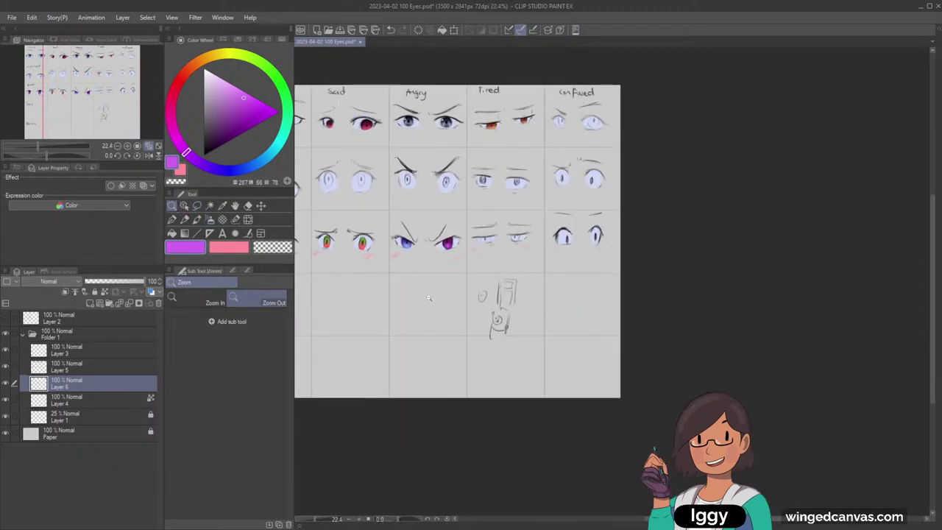
drag(335, 340, 317, 292)
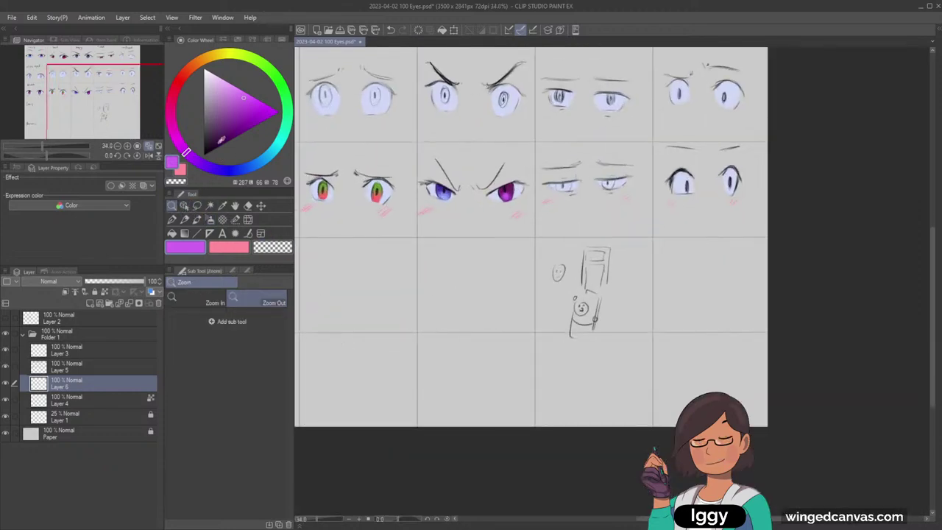
click(204, 155)
click(100, 114)
drag(400, 313, 406, 273)
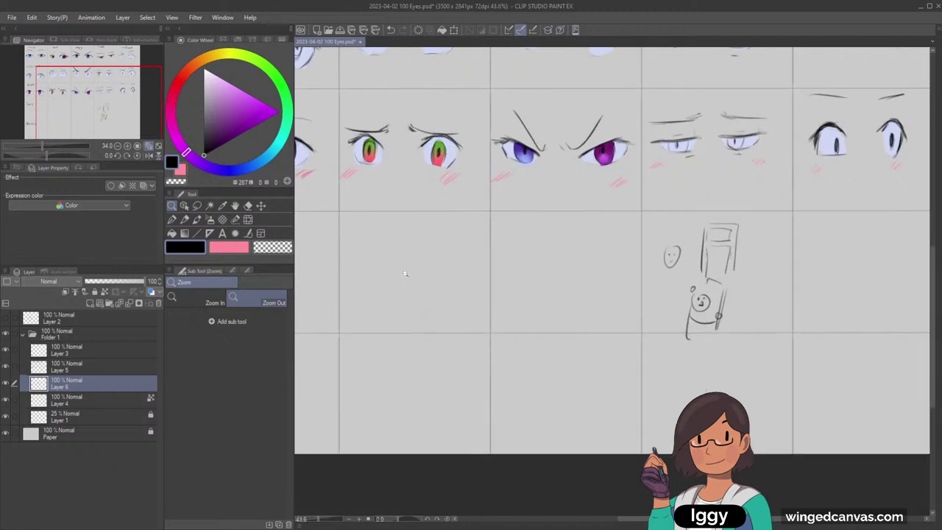
mouse_move(83, 113)
mouse_down()
mouse_move(65, 117)
mouse_move(88, 112)
mouse_up()
scroll(377, 181, down, 1)
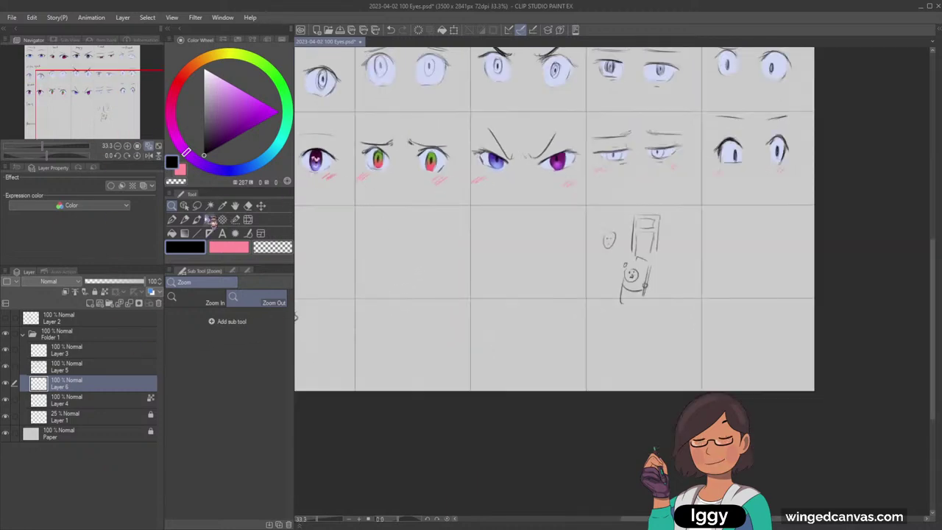
key(p)
click(78, 364)
click(174, 209)
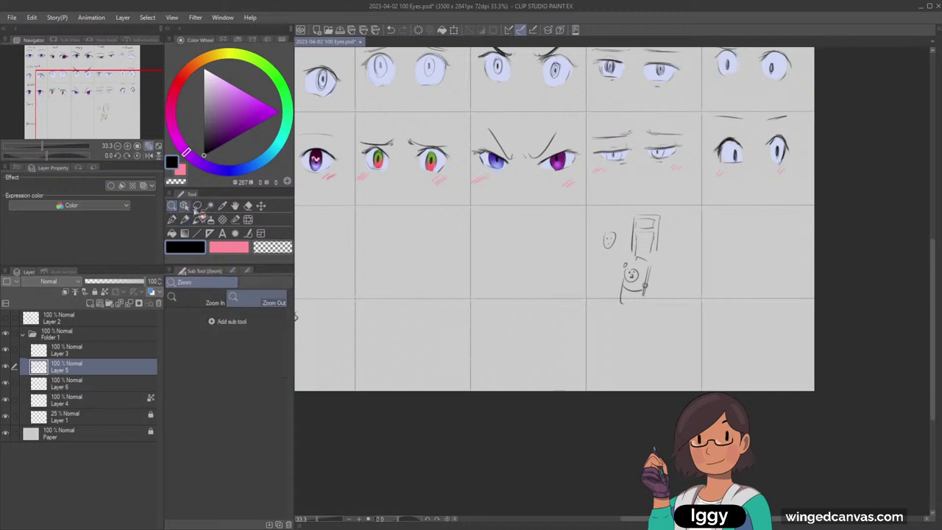
drag(423, 216, 444, 215)
click(190, 220)
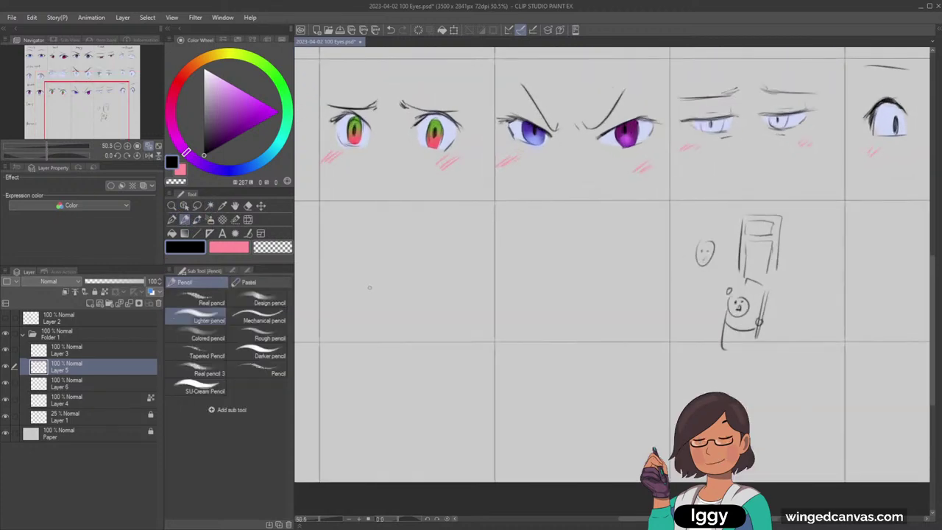
Sketch two mirrored crewmate-shaped pupils with small oval visors in the Sad Teary cell.
mouse_move(377, 253)
mouse_down()
mouse_move(386, 254)
mouse_move(368, 262)
mouse_move(384, 259)
mouse_up()
key(ctrl+z)
key(ctrl+z)
drag(444, 258, 437, 265)
mouse_move(386, 259)
mouse_down()
mouse_move(363, 261)
mouse_move(363, 271)
mouse_up()
key(ctrl+z)
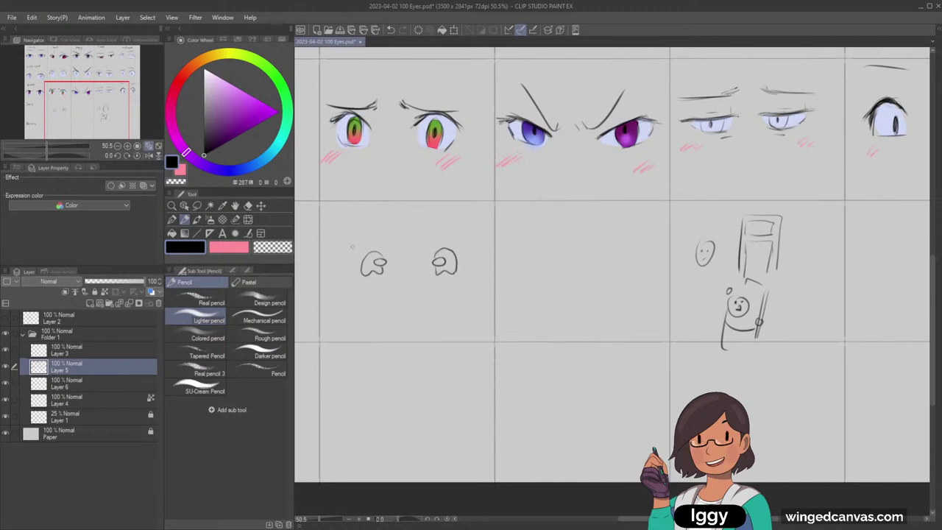
Sketch curved upper lids and sad, inwardly raised eyebrows over both Sad Teary pupils.
drag(352, 241, 381, 244)
key(ctrl+z)
drag(352, 278, 384, 275)
key(ctrl+z)
mouse_move(338, 234)
mouse_down()
mouse_move(398, 208)
mouse_move(473, 224)
mouse_up()
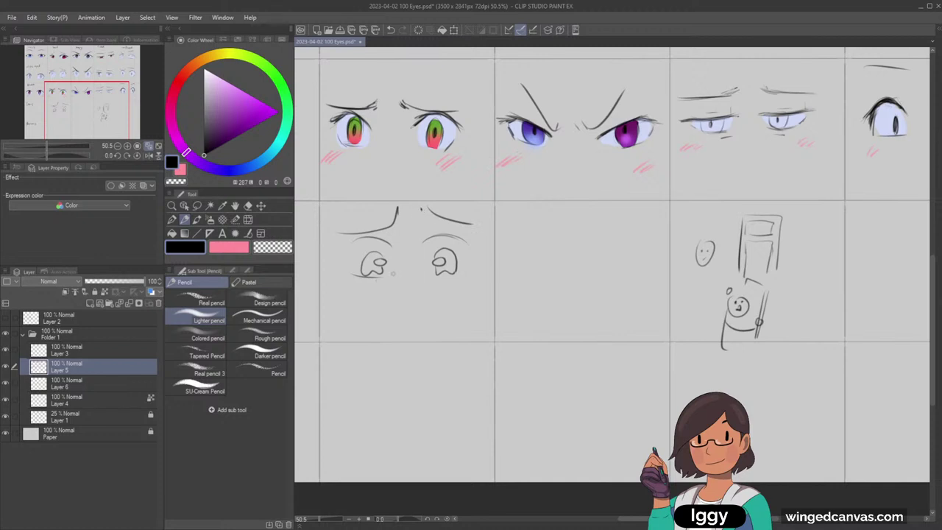
Darken the Sad Teary upper lash lines and add the outer corners, lower lids and tear marks.
drag(357, 241, 344, 250)
drag(465, 239, 475, 252)
drag(430, 278, 469, 275)
drag(438, 239, 474, 259)
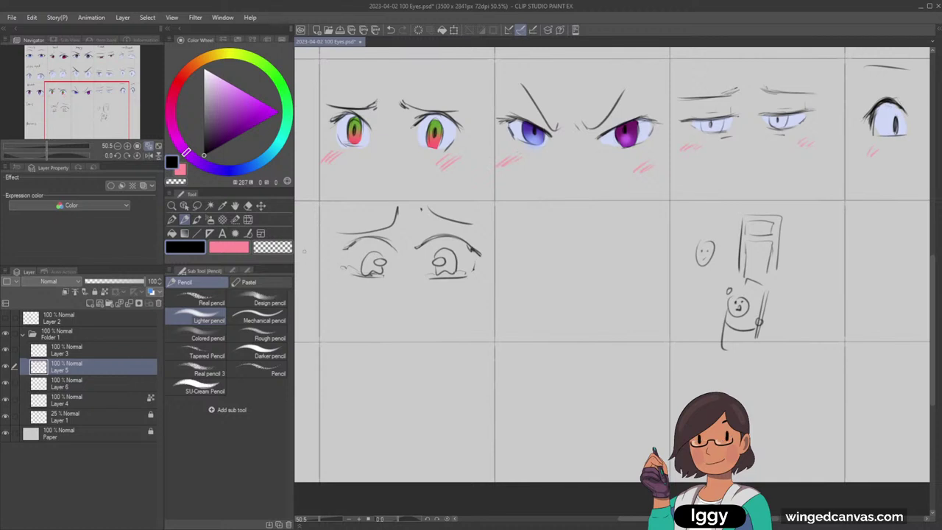
Add a new layer above Layer 6 and paint both Sad Teary irises dark purple around the pupils with the Turnip pen.
click(89, 304)
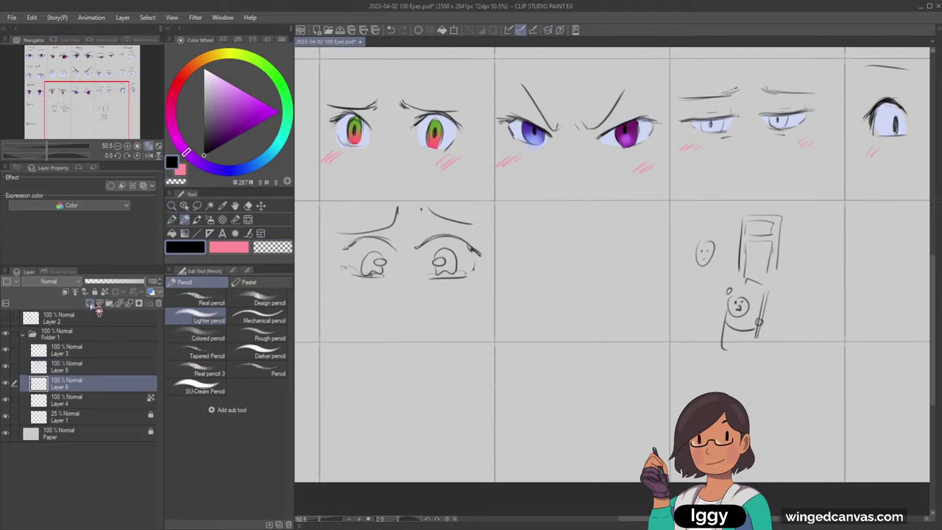
click(211, 128)
click(172, 220)
mouse_move(358, 241)
mouse_down()
mouse_move(393, 265)
mouse_move(365, 240)
mouse_move(380, 246)
mouse_move(354, 257)
mouse_move(380, 246)
mouse_move(391, 273)
mouse_move(435, 244)
mouse_move(428, 257)
mouse_move(464, 253)
mouse_move(436, 242)
mouse_move(466, 266)
mouse_up()
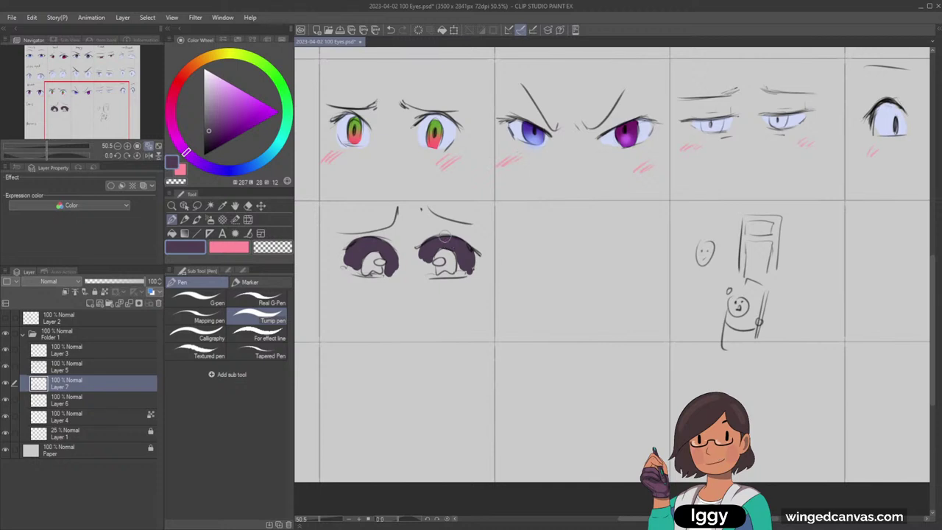
drag(423, 270, 432, 270)
Choose a coral red and fill the crewmate-shaped pupils in both Sad Teary eyes.
click(234, 170)
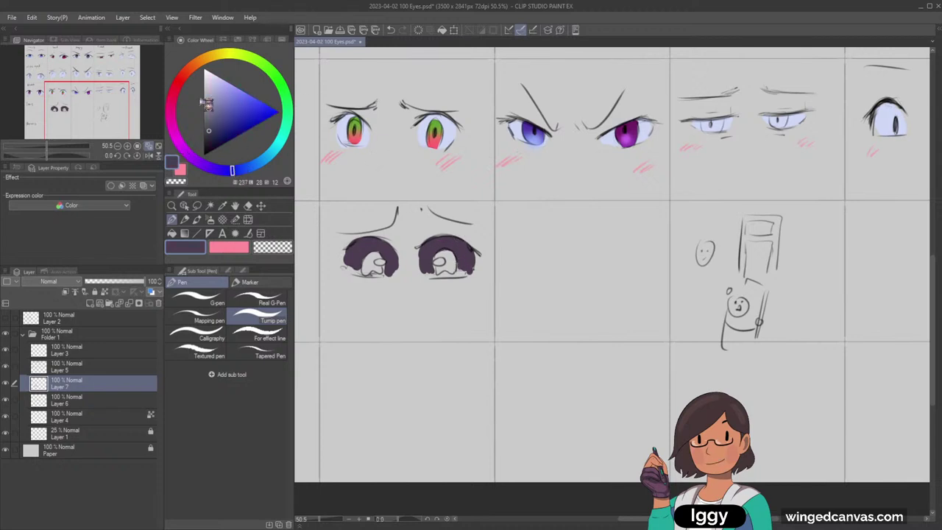
click(178, 84)
click(243, 91)
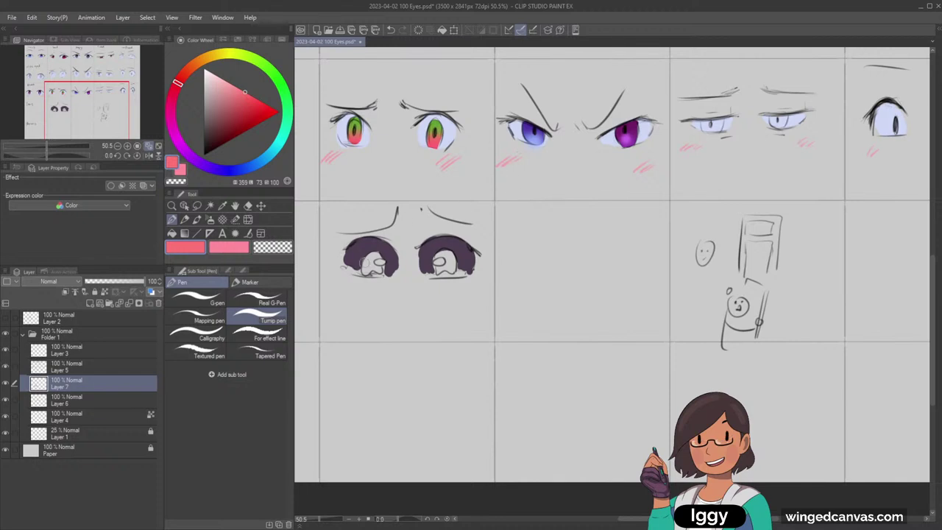
mouse_move(368, 259)
mouse_down()
mouse_move(365, 271)
mouse_move(383, 252)
mouse_move(453, 256)
mouse_move(441, 269)
mouse_up()
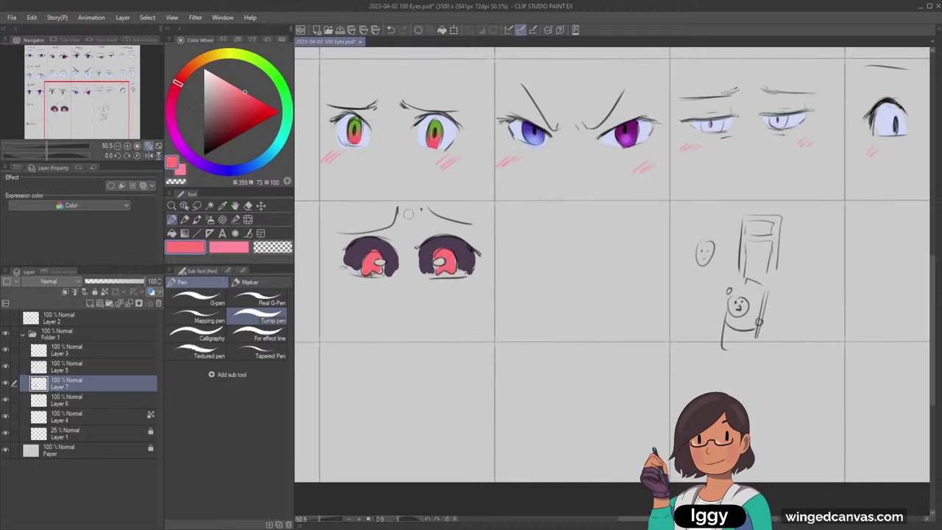
Paint the pupils' visors pale pink and the tears along the lower lids light blue with paler highlights.
click(219, 78)
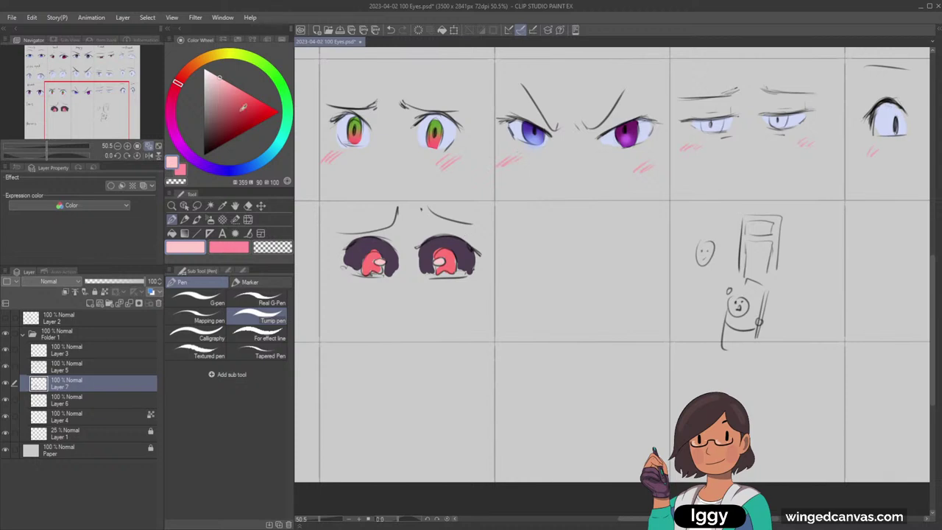
click(243, 168)
drag(231, 84, 237, 72)
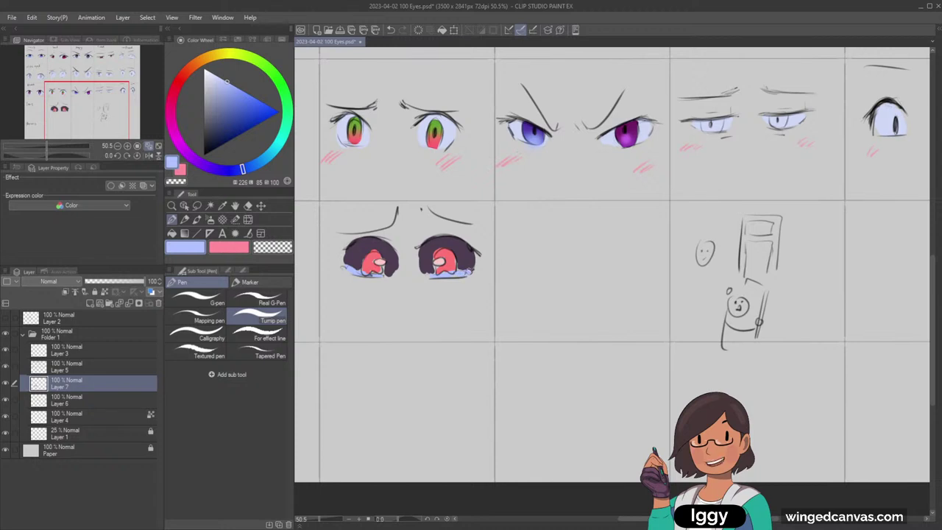
click(213, 72)
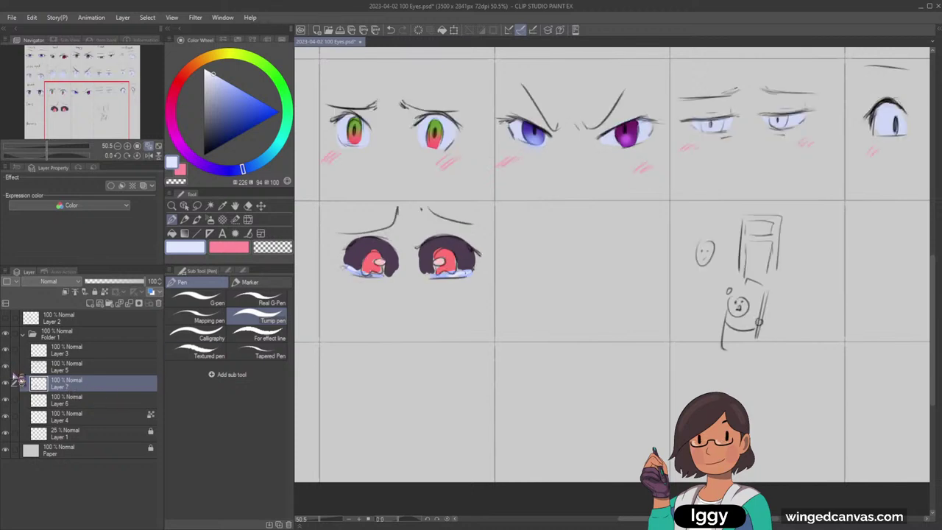
Merge Layers 5, 7 and 6 into a single layer.
click(83, 368)
shift+click(82, 404)
key(shift+alt+e)
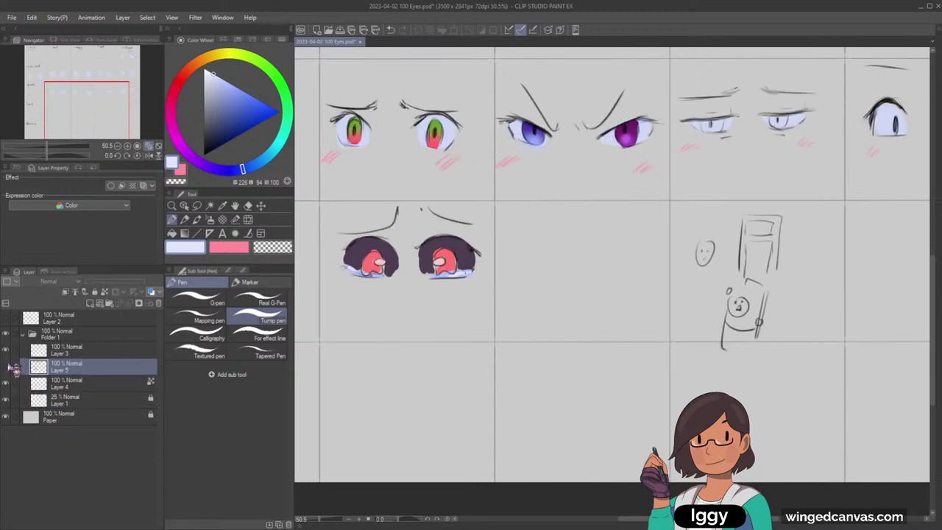
Reinforce the Sad Teary upper lash lines and outer lashes in black with the Lighter pencil.
click(203, 156)
click(187, 220)
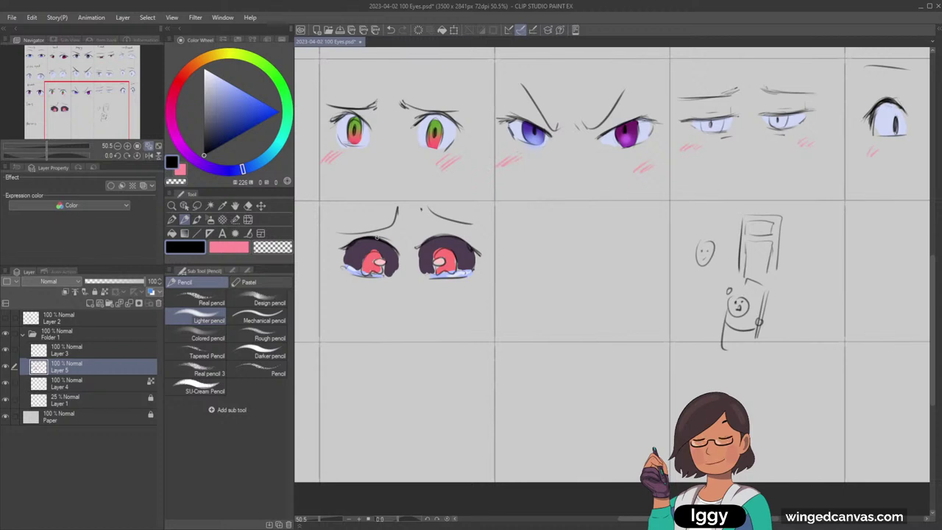
drag(422, 243, 424, 247)
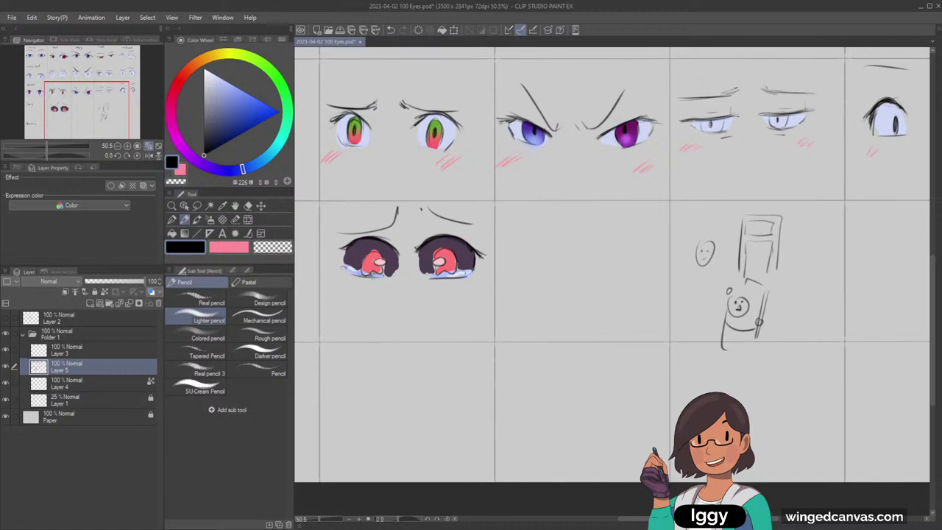
Erase the face, door and figure doodles from the Tired Teary cell with the Hard eraser.
click(173, 207)
drag(444, 293, 368, 292)
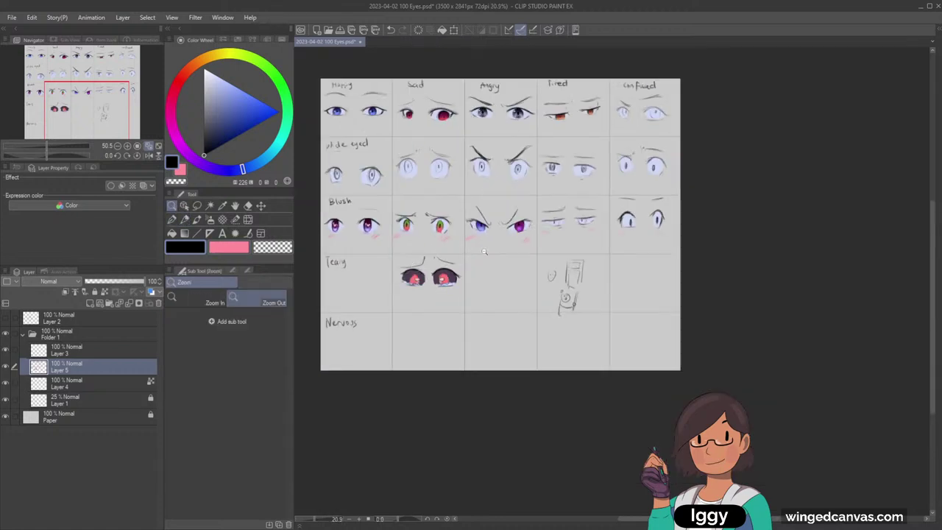
click(577, 309)
drag(667, 275, 707, 274)
click(249, 207)
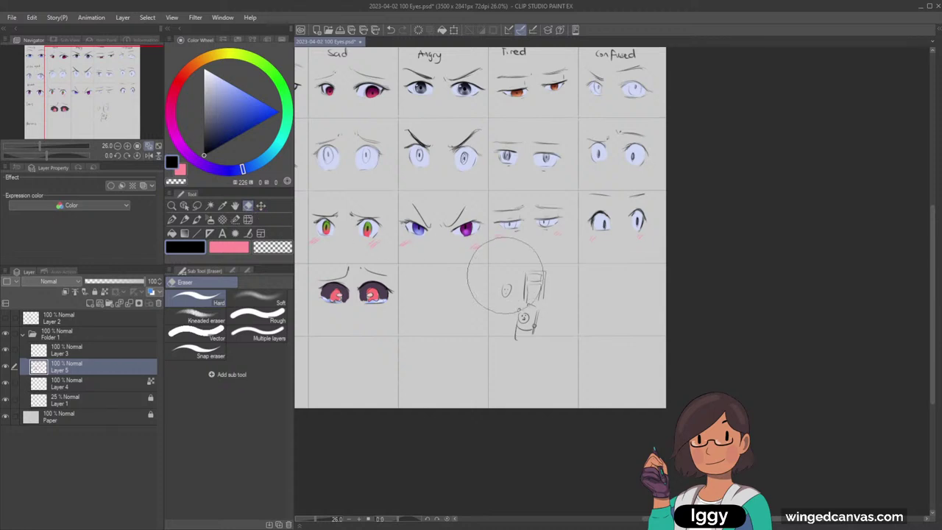
mouse_move(506, 275)
mouse_down()
mouse_move(559, 289)
mouse_move(567, 276)
mouse_move(528, 279)
mouse_move(484, 330)
mouse_move(502, 349)
mouse_up()
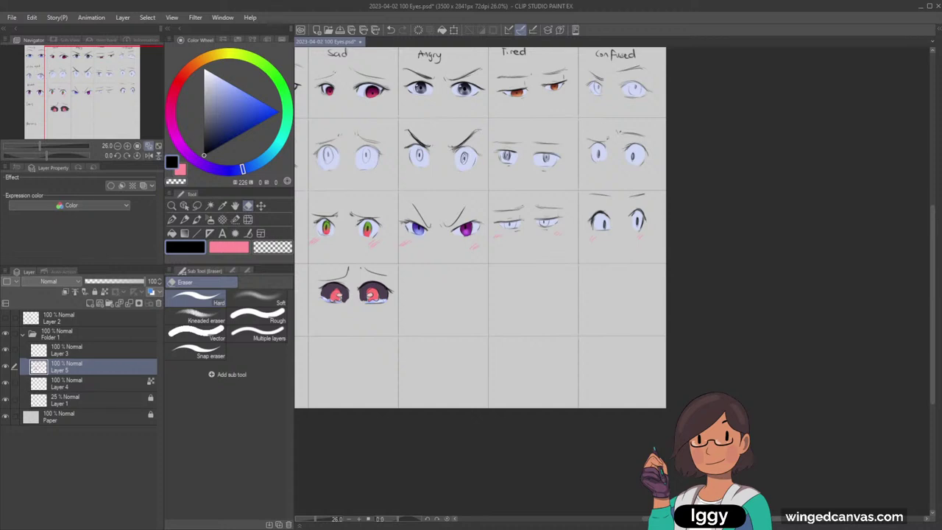
Select Layer 4 by picking the left eye white of the Wide-eyed Happy pair with the Object tool.
key(ctrl+0)
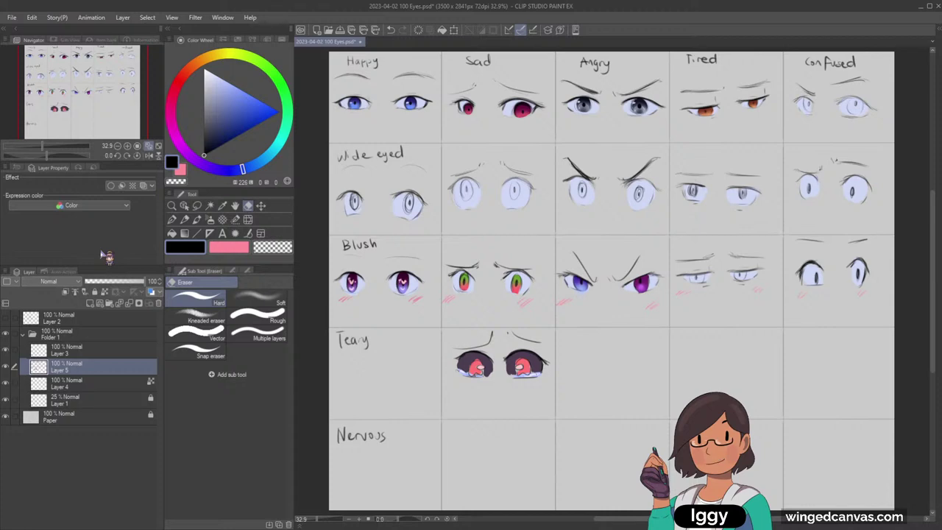
drag(89, 108, 106, 111)
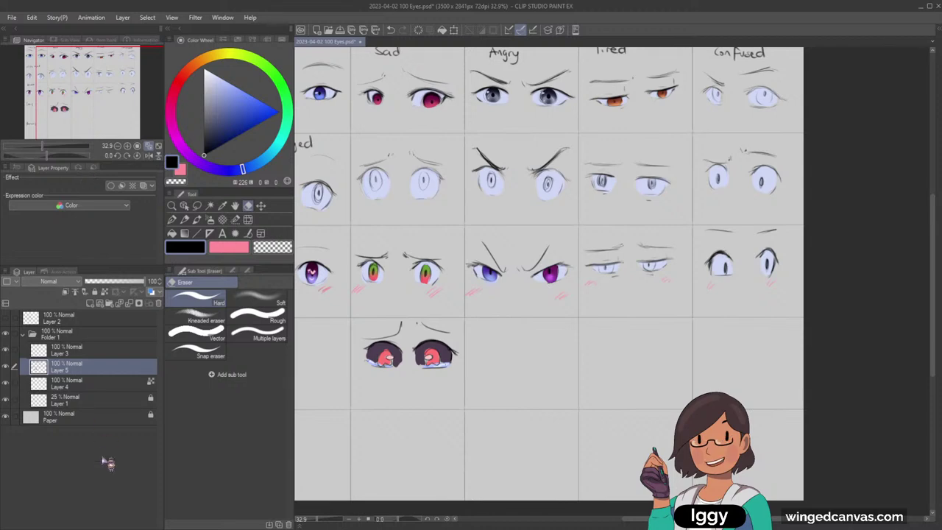
click(81, 94)
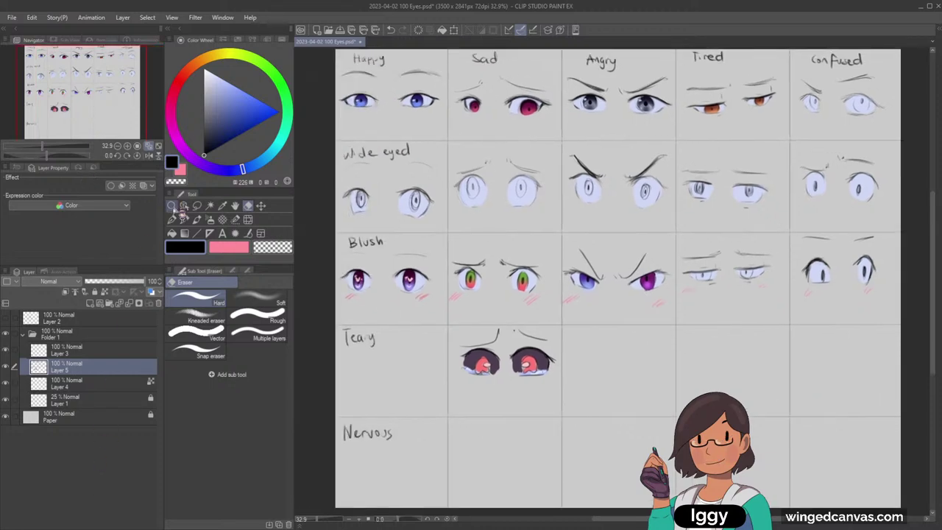
click(173, 206)
drag(406, 127, 423, 156)
click(184, 205)
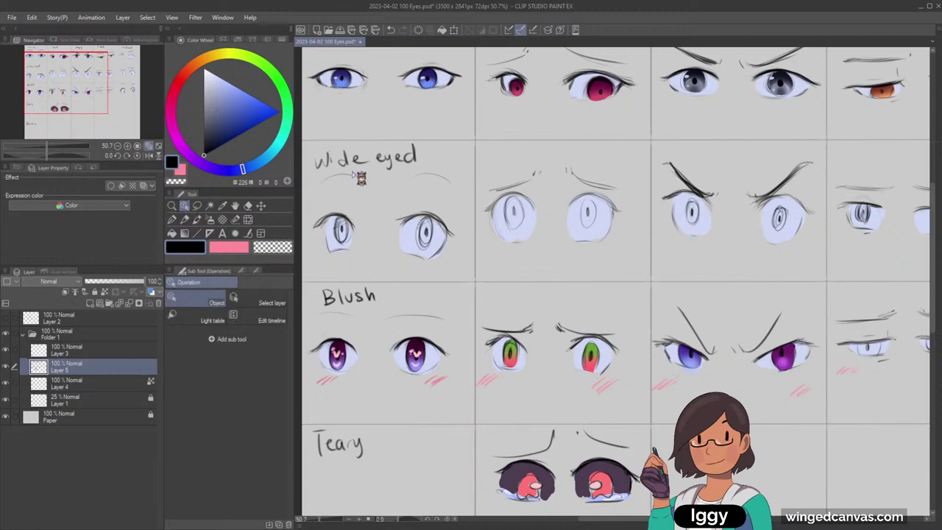
click(339, 249)
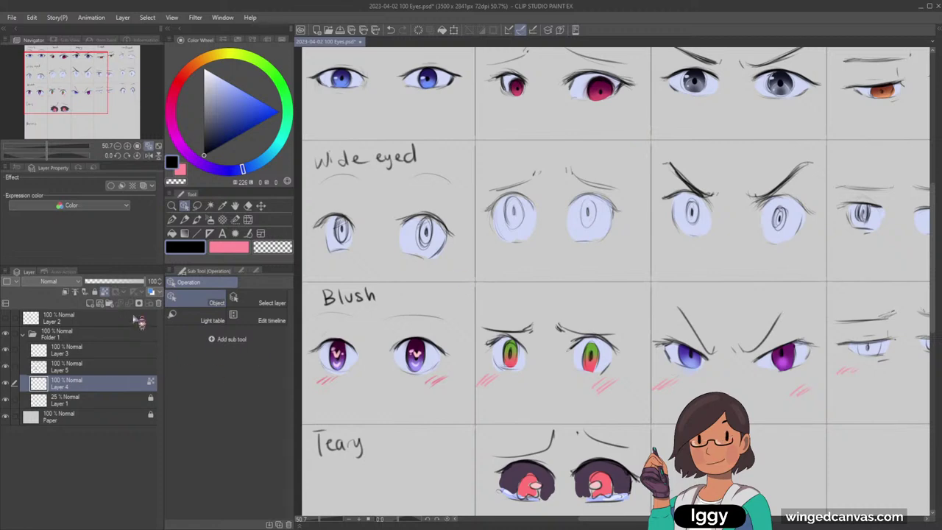
Toggle Layer 5 off and on to compare its drawing with the eye whites underneath.
drag(82, 95, 124, 104)
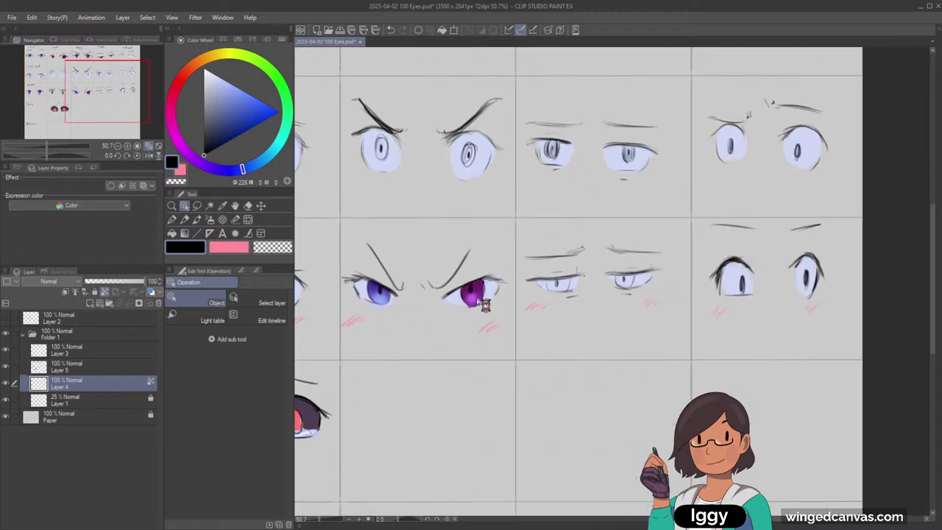
click(5, 367)
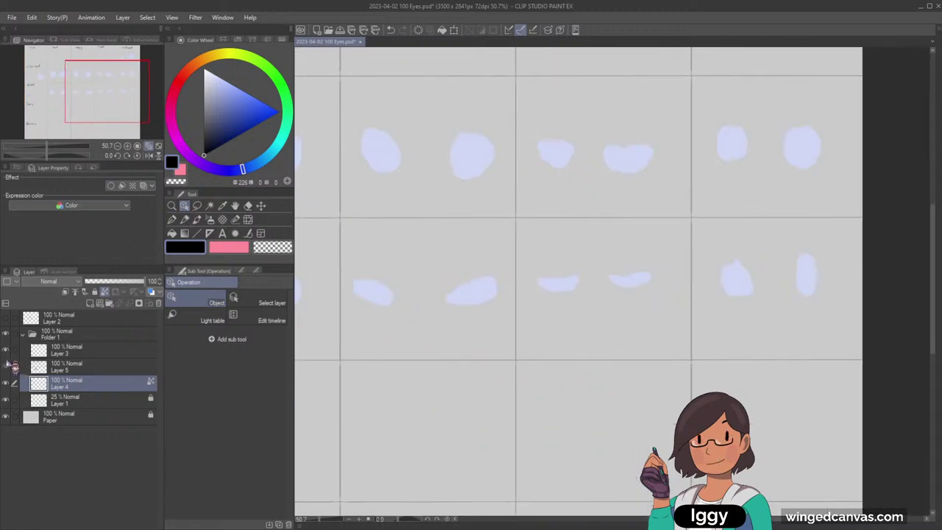
click(5, 366)
click(6, 368)
click(6, 368)
click(7, 368)
click(7, 368)
Add a new layer above Layer 4, set the secondary colour to coral red and switch to the Turnip pen.
click(89, 302)
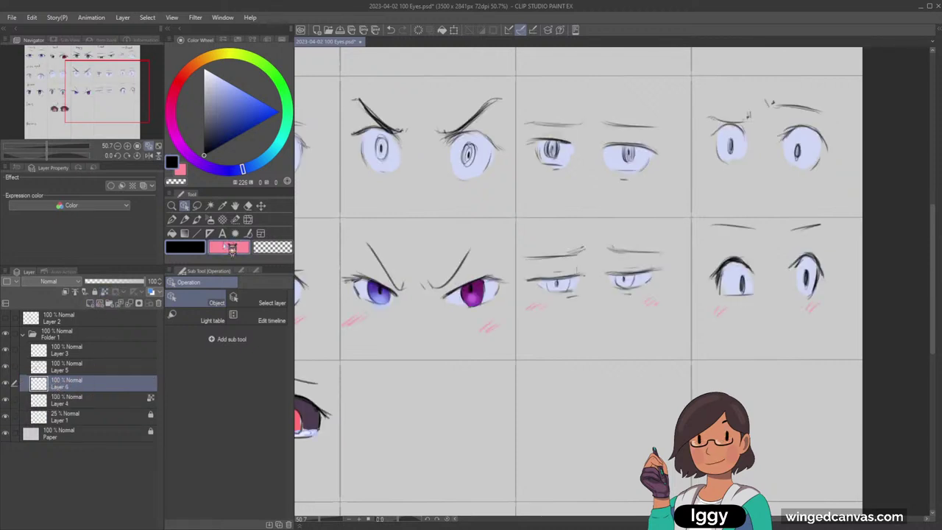
click(225, 247)
drag(391, 114, 258, 102)
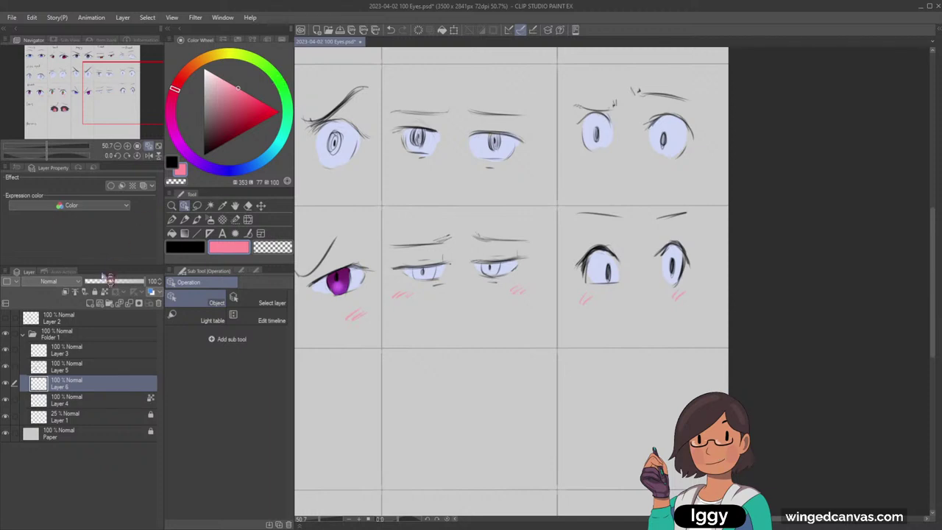
click(251, 169)
click(181, 77)
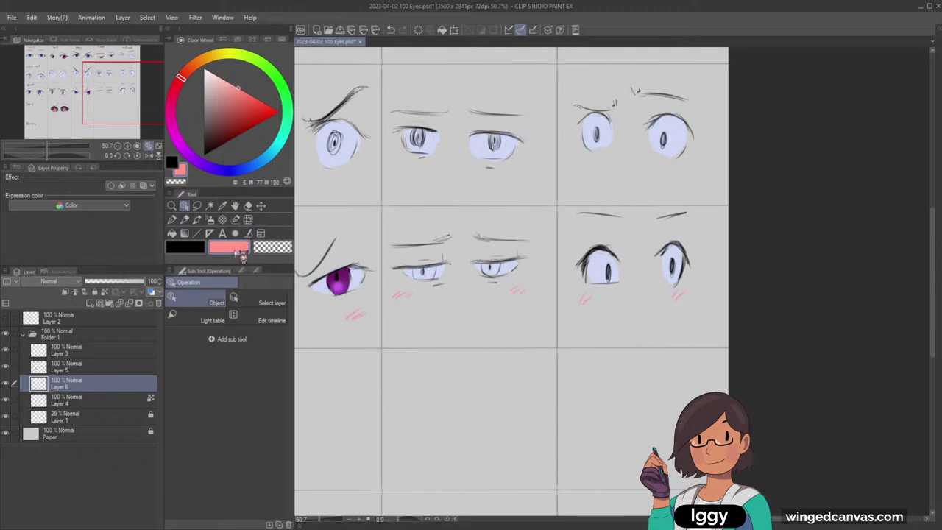
click(250, 95)
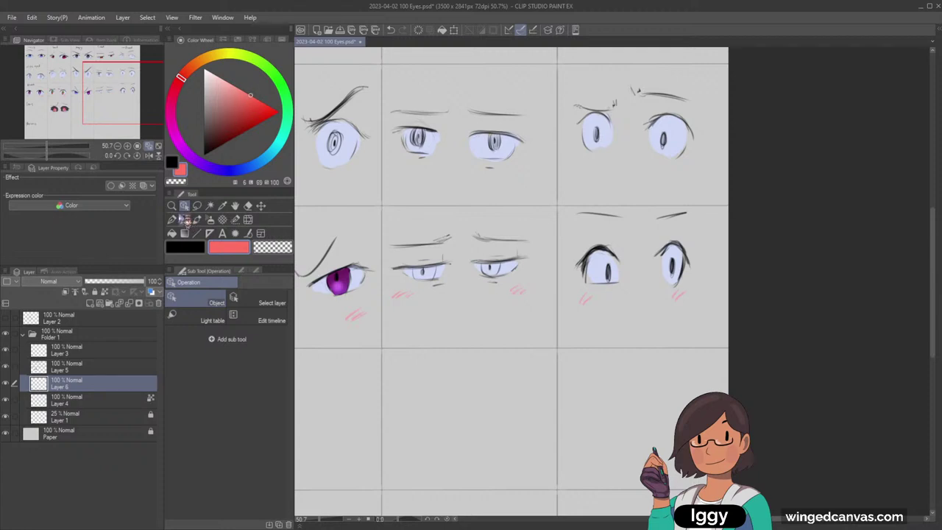
click(174, 220)
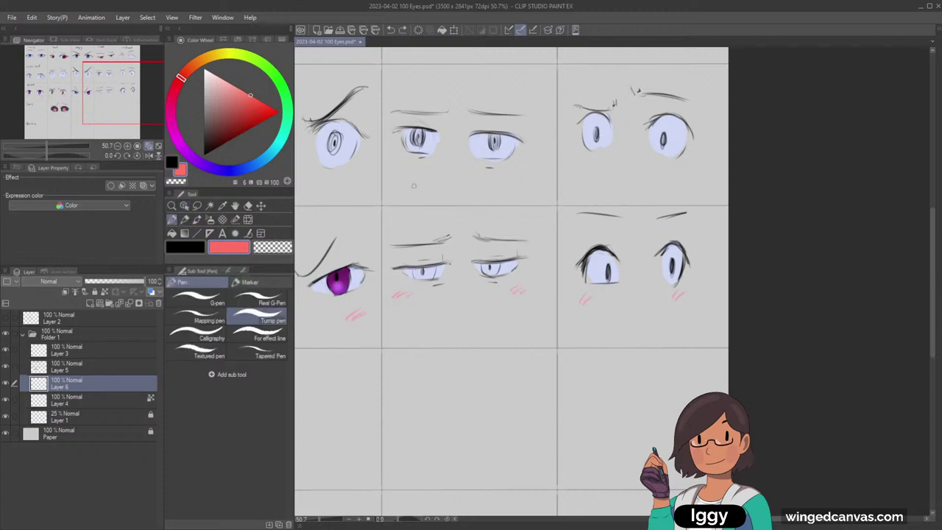
Fill the irises of the Blush Tired pair with bright cyan and shade them dark blue with the Soft airbrush.
click(273, 151)
mouse_move(416, 269)
mouse_down()
mouse_move(418, 278)
mouse_move(434, 271)
mouse_up()
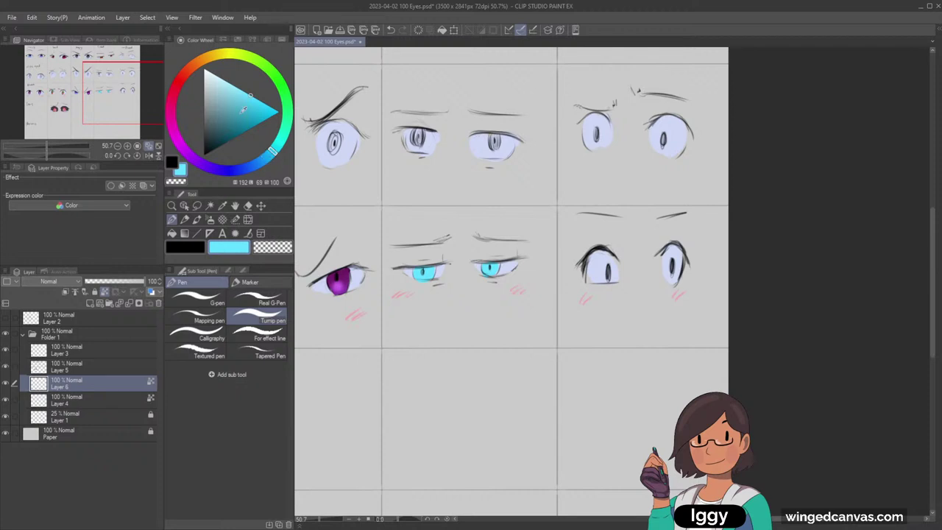
click(249, 167)
drag(247, 108, 244, 119)
click(210, 220)
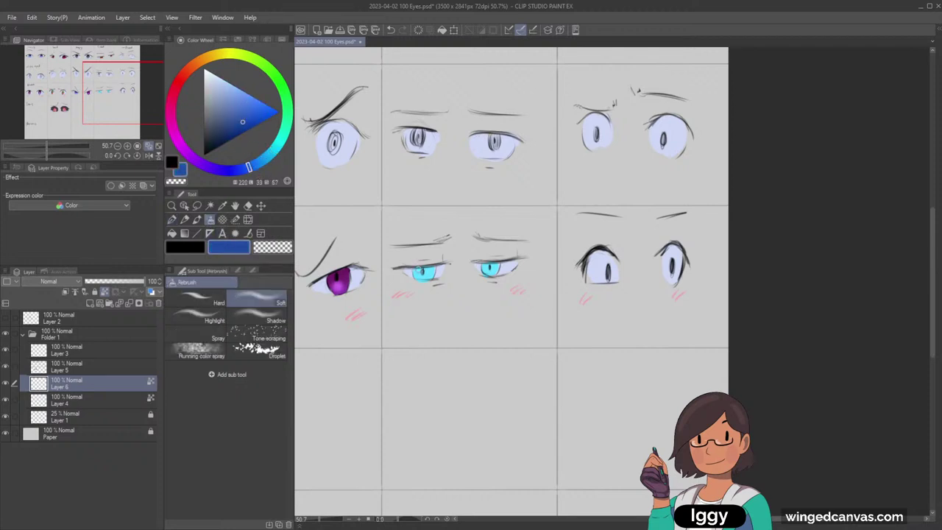
drag(483, 263, 505, 263)
drag(413, 270, 423, 269)
Examine the whole expression grid, including the Teary and Nervous rows, to compare finished and uncoloured eye pairs.
click(173, 206)
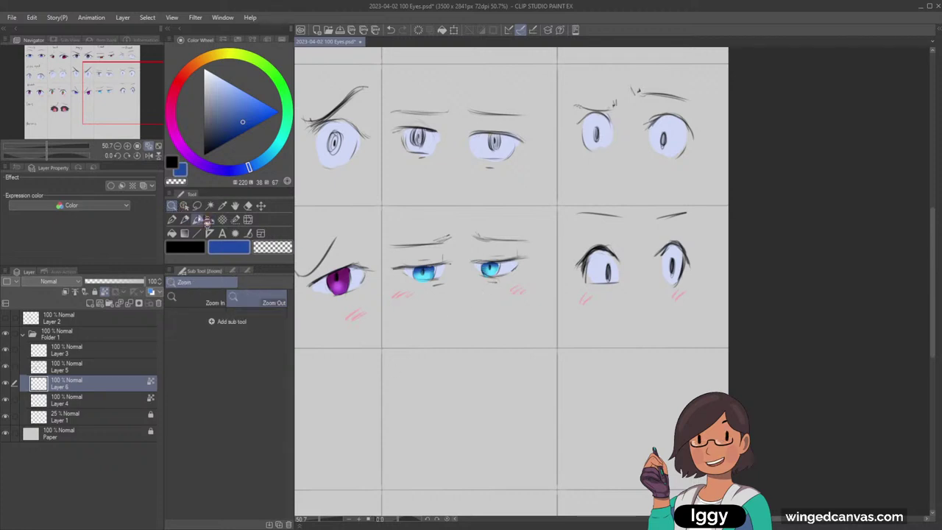
drag(447, 296, 469, 268)
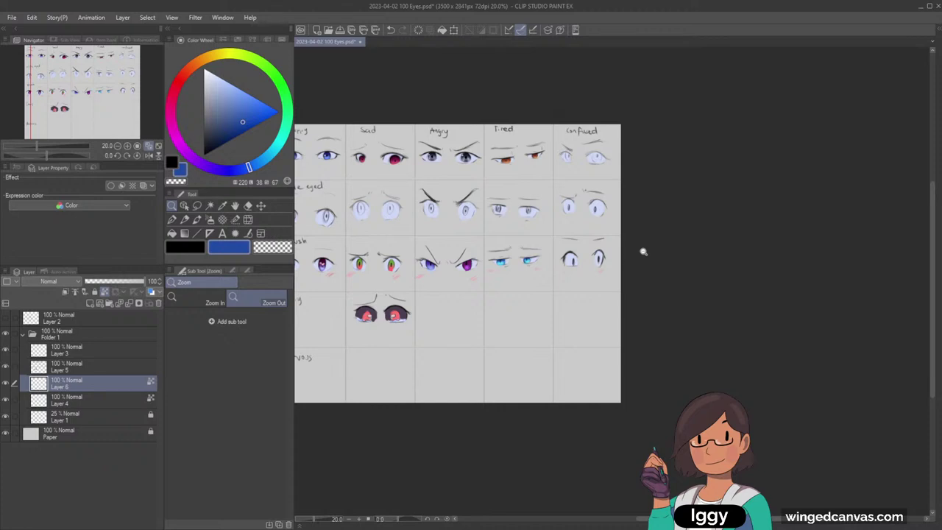
mouse_move(644, 252)
mouse_down()
mouse_move(652, 254)
mouse_move(637, 248)
mouse_up()
drag(121, 110, 97, 112)
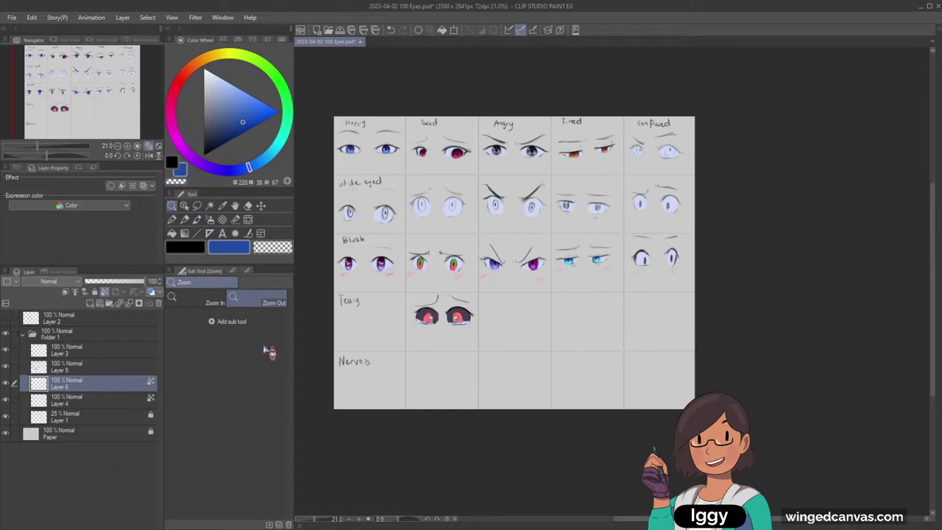
click(424, 362)
click(463, 334)
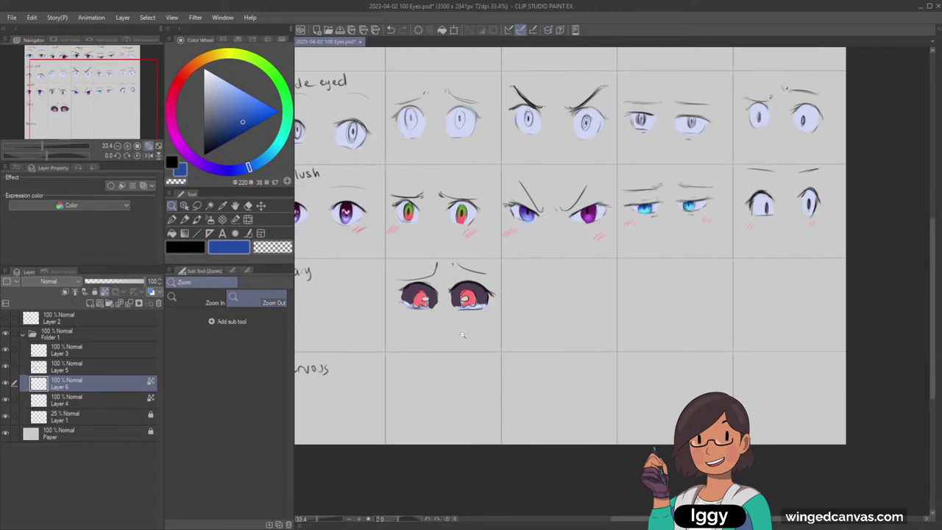
alt+click(458, 339)
alt+click(456, 340)
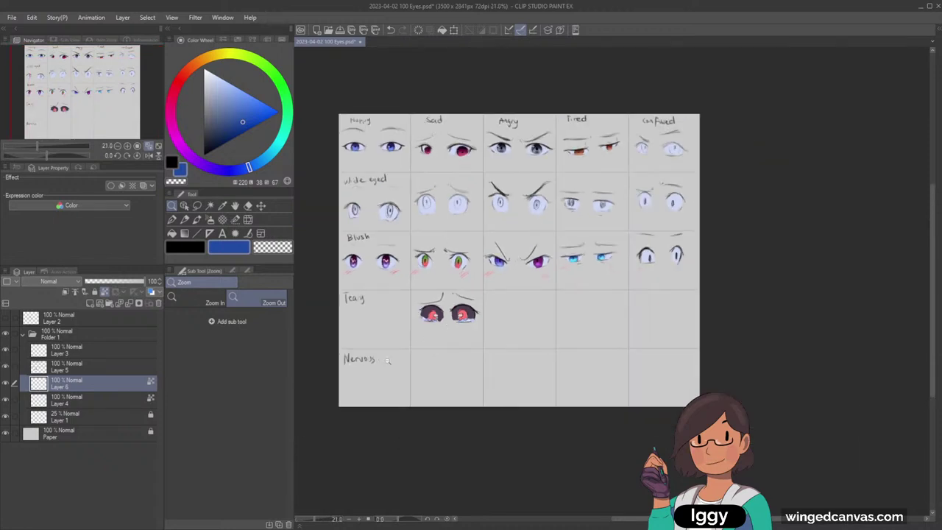
Select Layer 4 by picking the left eye of the top-row Confused pair with the Object tool, and switch to the Turnip pen.
scroll(717, 106, up, 4)
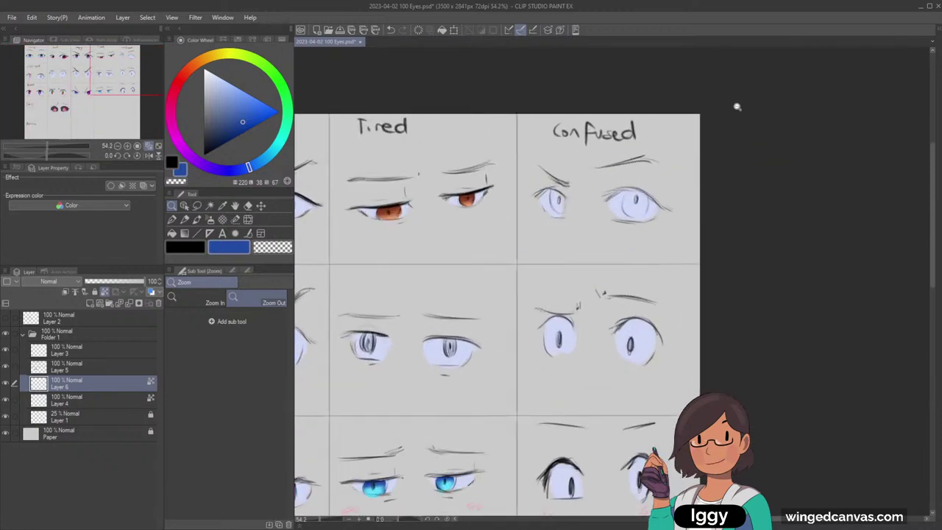
key(o)
click(549, 202)
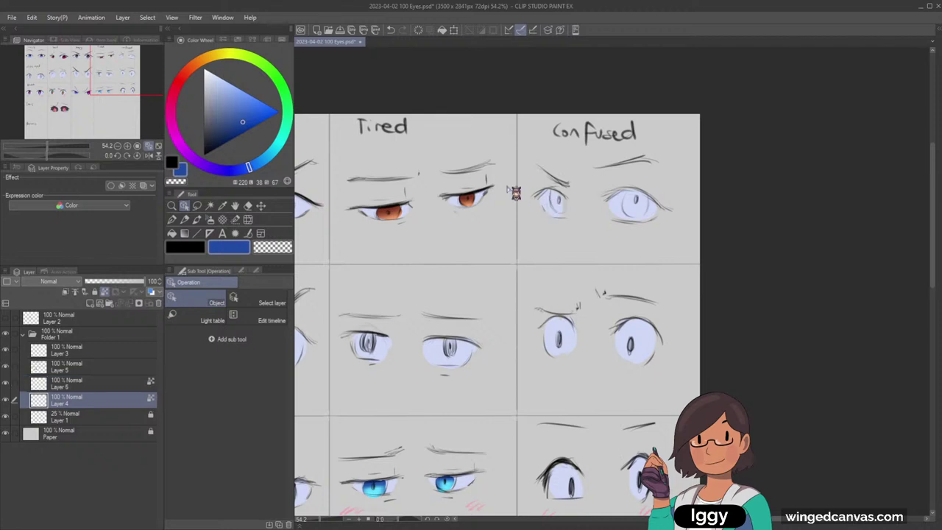
click(172, 220)
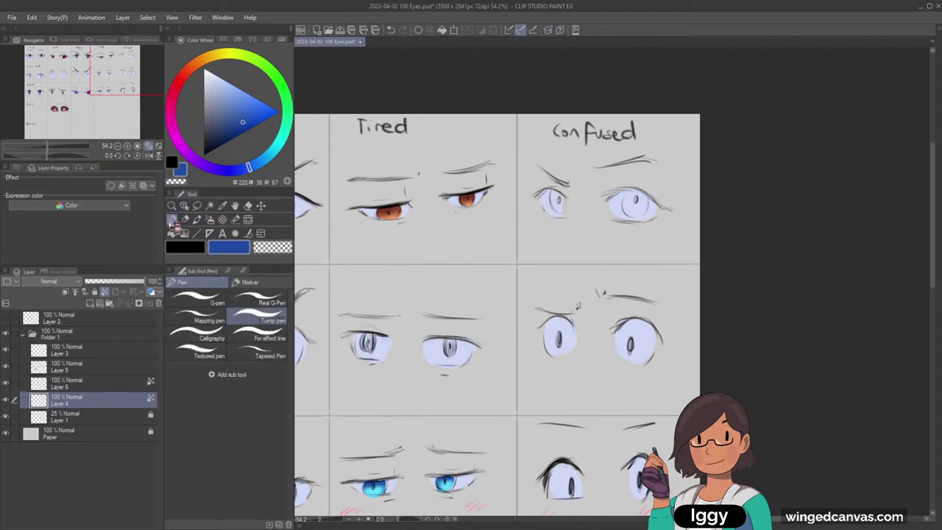
Fill both irises of the top-row Confused pair with golden yellow using the Turnip pen on Layer 4.
click(248, 86)
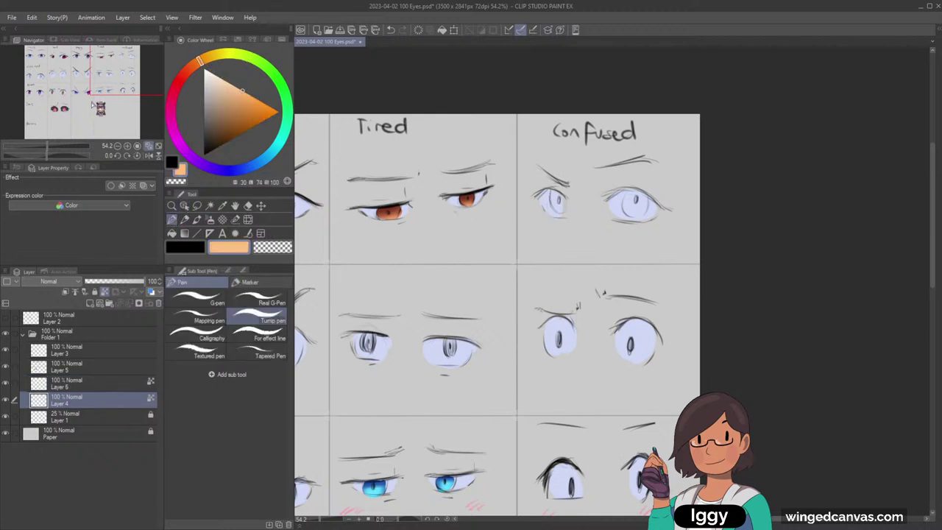
click(159, 147)
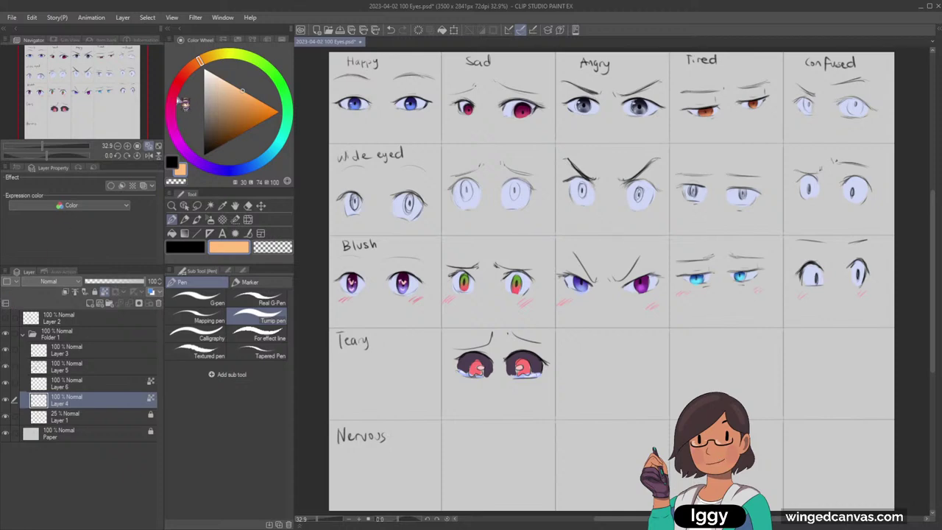
click(226, 62)
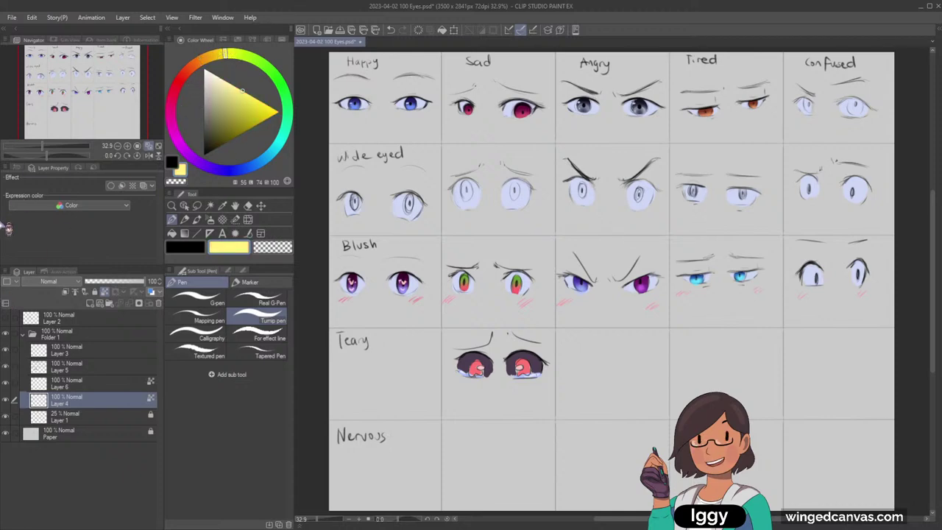
drag(136, 63, 156, 62)
click(172, 205)
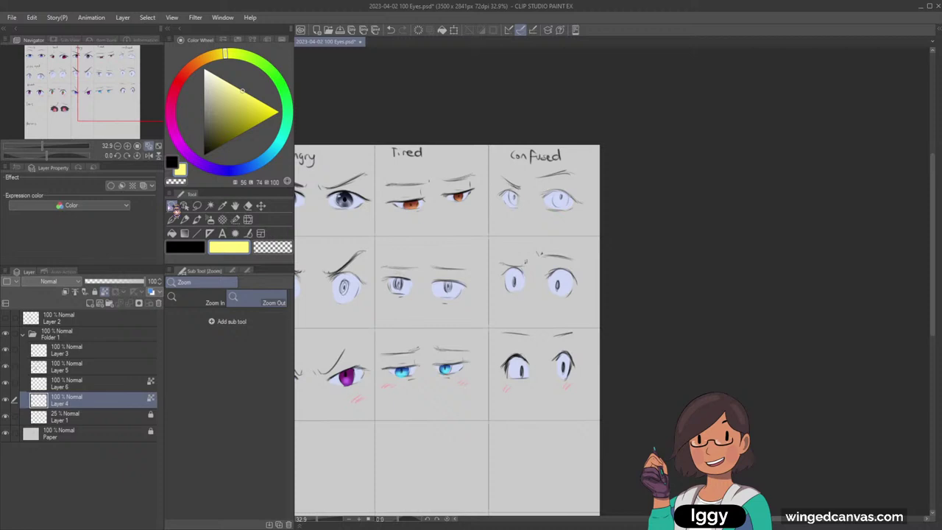
click(612, 162)
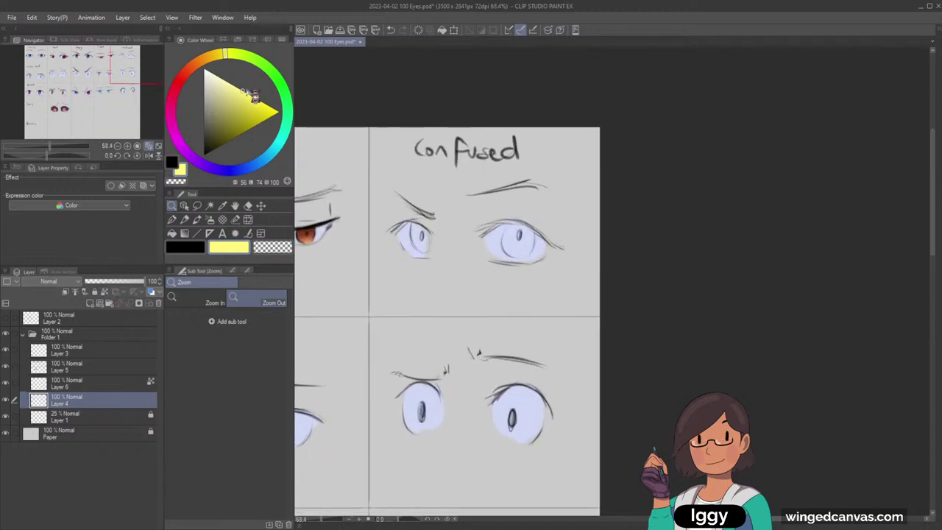
click(221, 61)
click(248, 95)
click(171, 220)
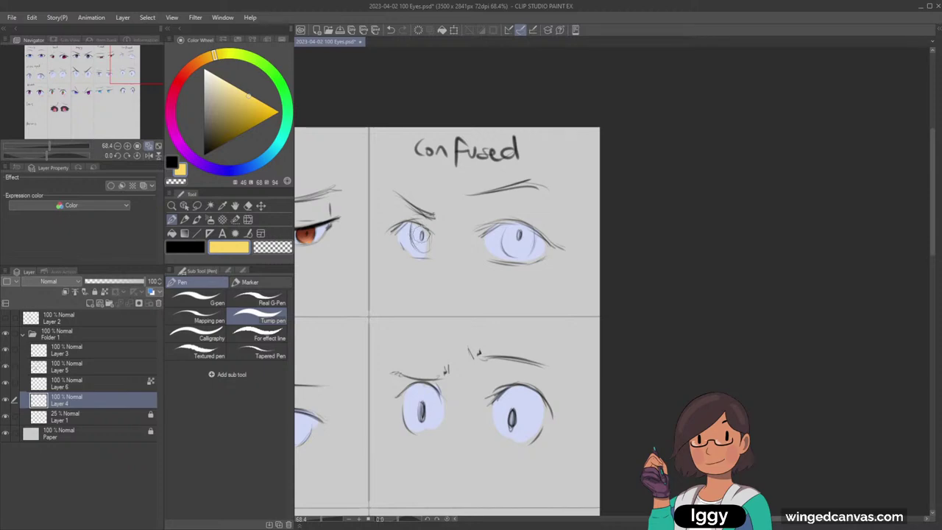
mouse_move(127, 101)
mouse_down()
mouse_move(89, 94)
mouse_move(79, 103)
mouse_move(136, 67)
mouse_up()
mouse_move(471, 165)
mouse_down()
mouse_move(477, 181)
mouse_move(480, 173)
mouse_up()
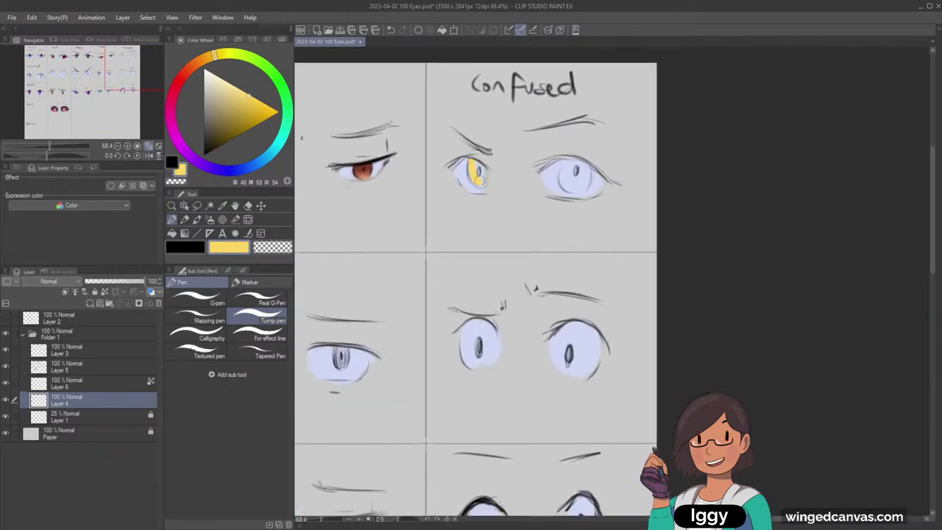
mouse_move(557, 162)
mouse_down()
mouse_move(565, 177)
mouse_move(568, 165)
mouse_move(580, 173)
mouse_move(574, 168)
mouse_up()
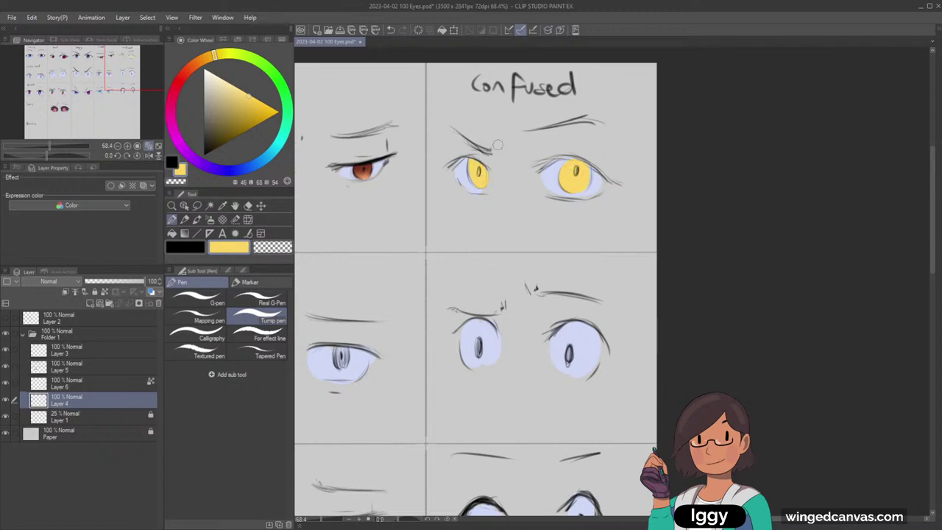
Shade the upper part of both yellow irises in the top-row Confused pair brownish red with the Soft airbrush, undoing unwanted strokes.
click(181, 76)
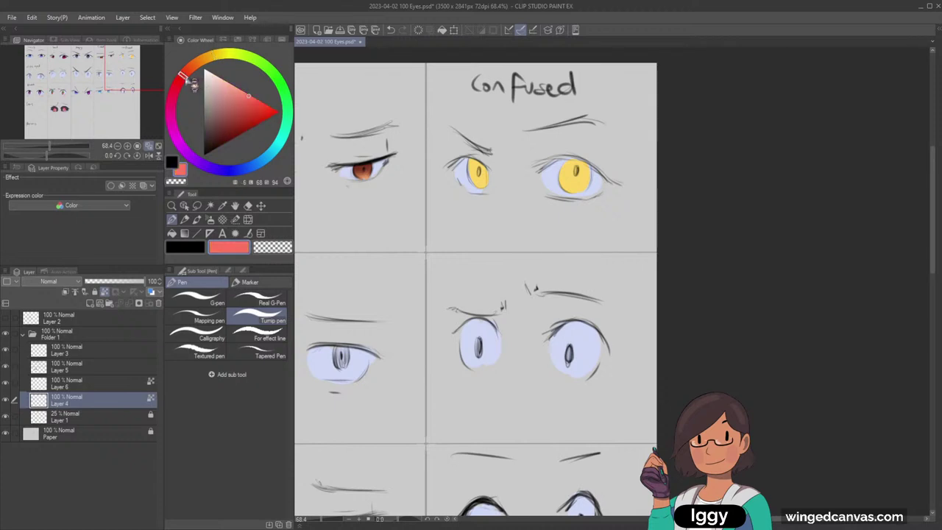
drag(244, 96, 237, 122)
click(210, 220)
mouse_move(486, 161)
mouse_down()
mouse_move(468, 164)
mouse_move(483, 170)
mouse_move(473, 159)
mouse_up()
key(ctrl+z)
mouse_move(587, 157)
mouse_down()
mouse_move(562, 167)
mouse_move(591, 167)
mouse_move(567, 171)
mouse_move(583, 156)
mouse_up()
key(ctrl+z)
alt+click(479, 172)
alt+click(481, 180)
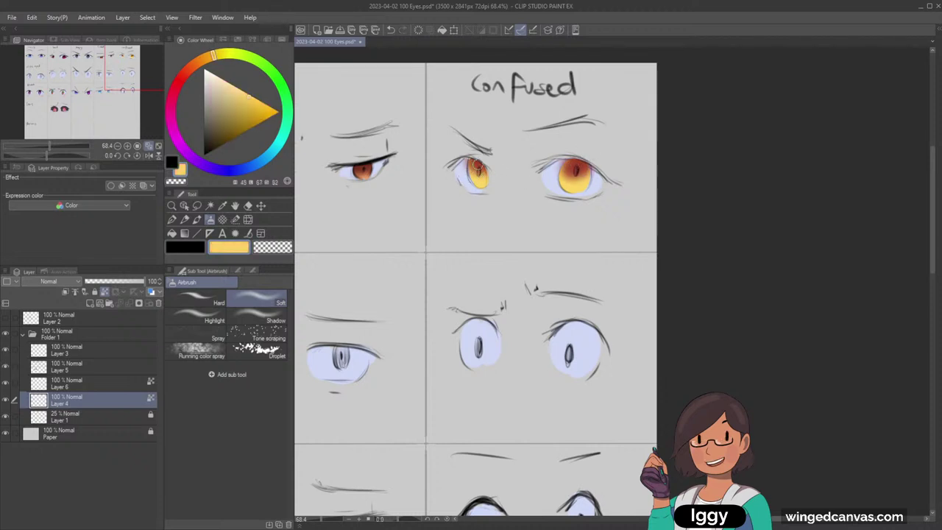
alt+click(462, 174)
key(ctrl+z)
click(172, 219)
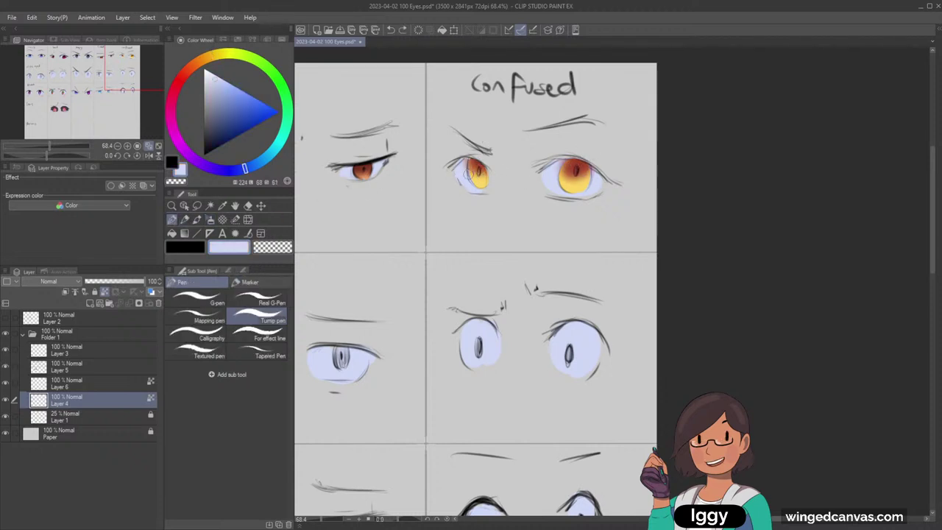
Deepen the tops of both top-row Confused irises with dark maroon using the Soft airbrush, and sample the iris yellow.
alt+click(477, 158)
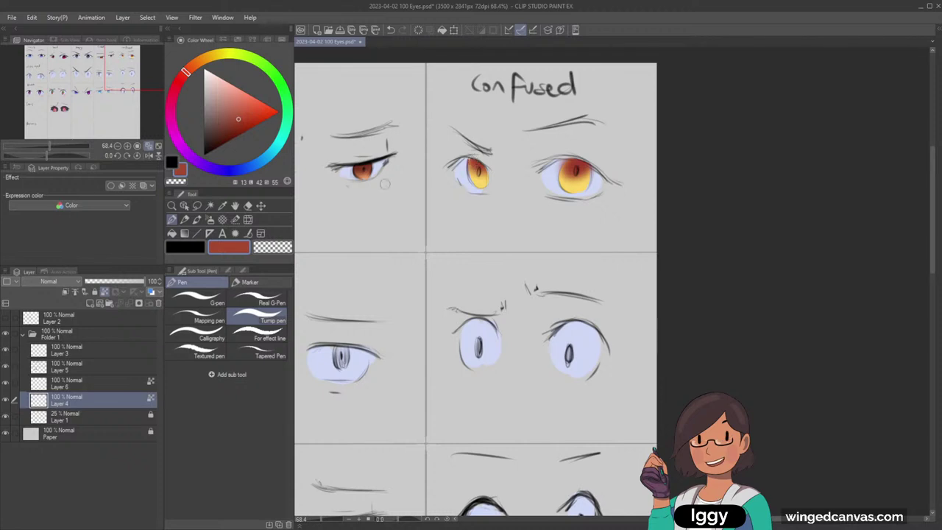
mouse_move(193, 83)
mouse_down()
mouse_move(181, 96)
mouse_move(184, 74)
mouse_up()
drag(238, 117, 225, 136)
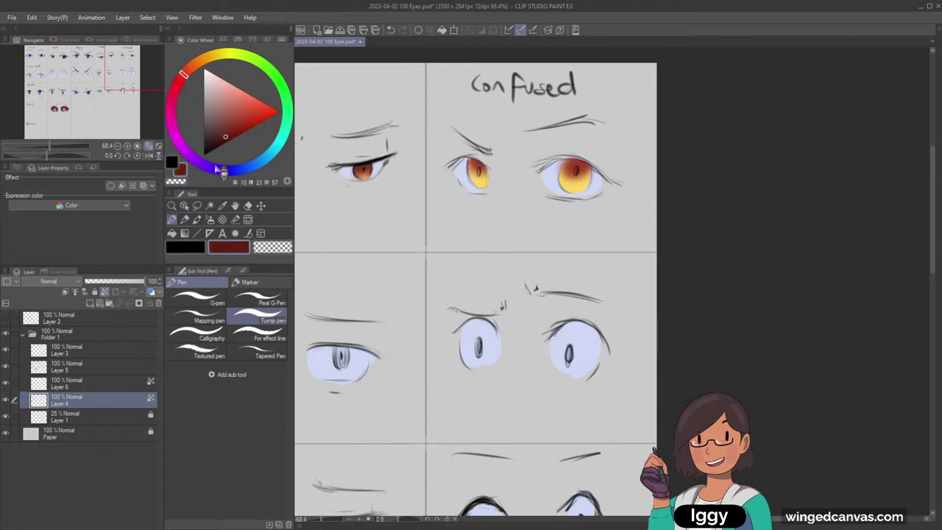
click(209, 219)
drag(478, 169, 475, 165)
mouse_move(578, 158)
mouse_down()
mouse_move(576, 170)
mouse_move(587, 167)
mouse_move(569, 183)
mouse_move(583, 173)
mouse_move(575, 170)
mouse_up()
alt+click(573, 187)
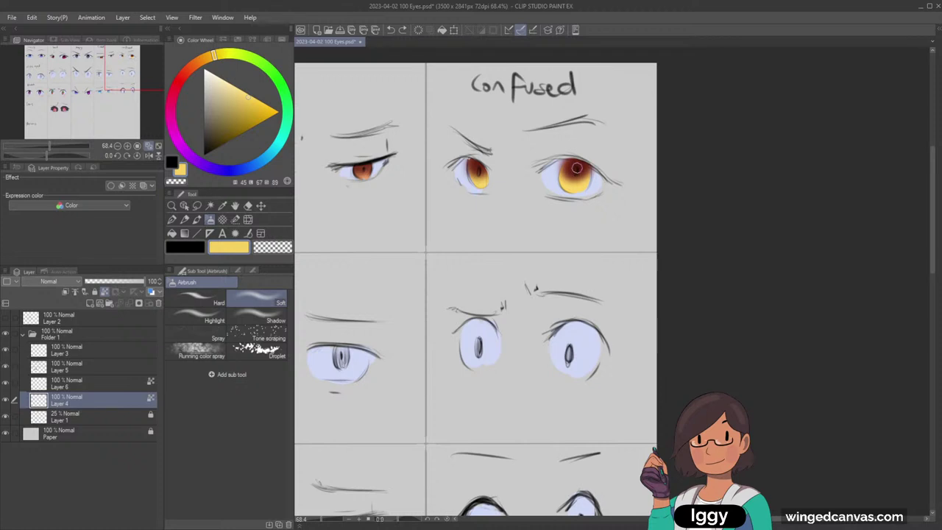
Darken the pupils and upper lash lines of the top-row Confused pair in black with the Lighter pencil on Layer 5.
click(173, 207)
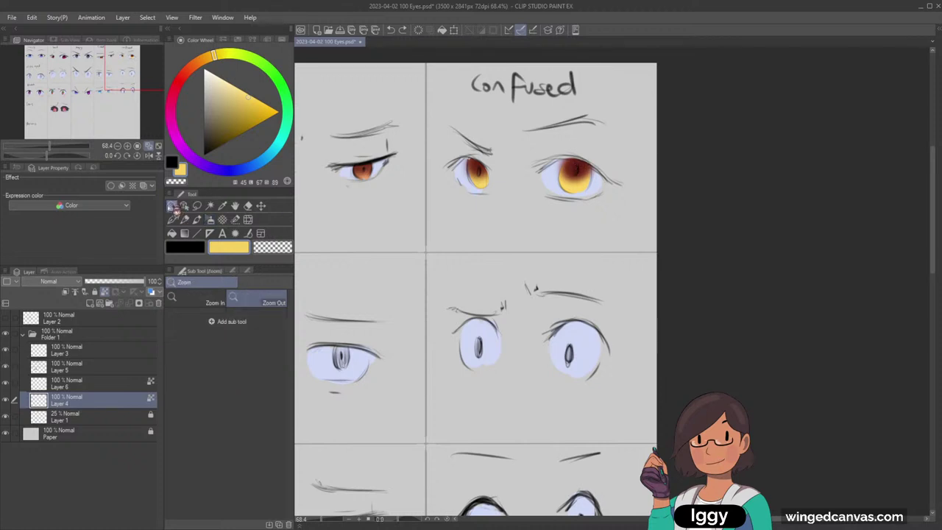
mouse_move(542, 237)
mouse_down()
mouse_move(509, 222)
mouse_move(548, 240)
mouse_up()
click(185, 220)
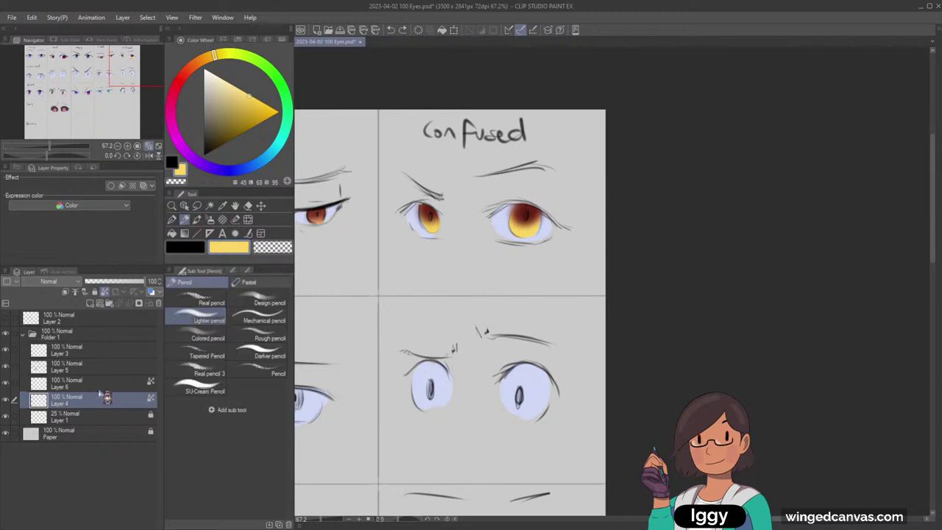
click(7, 367)
click(6, 367)
click(56, 369)
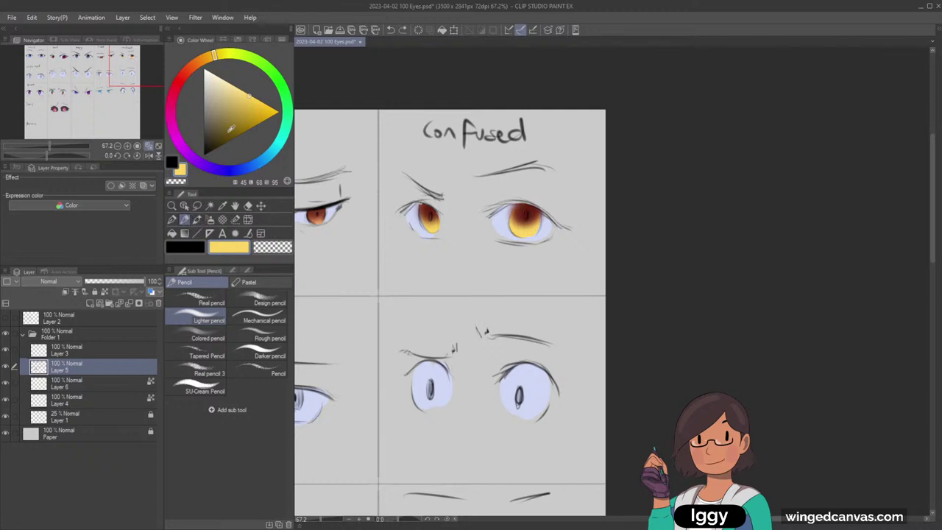
click(204, 155)
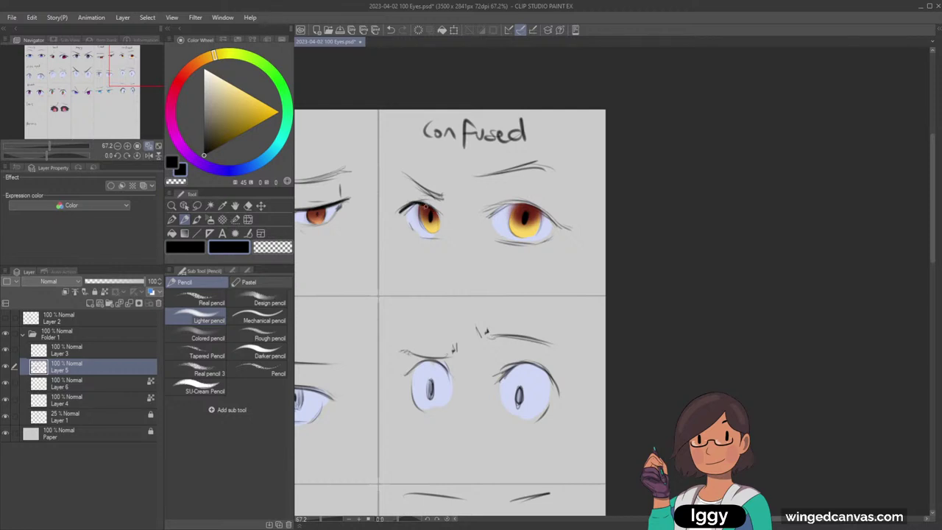
Add small pale yellow highlights to both irises of the top-row Confused pair and set the colour to pale lavender.
alt+click(435, 227)
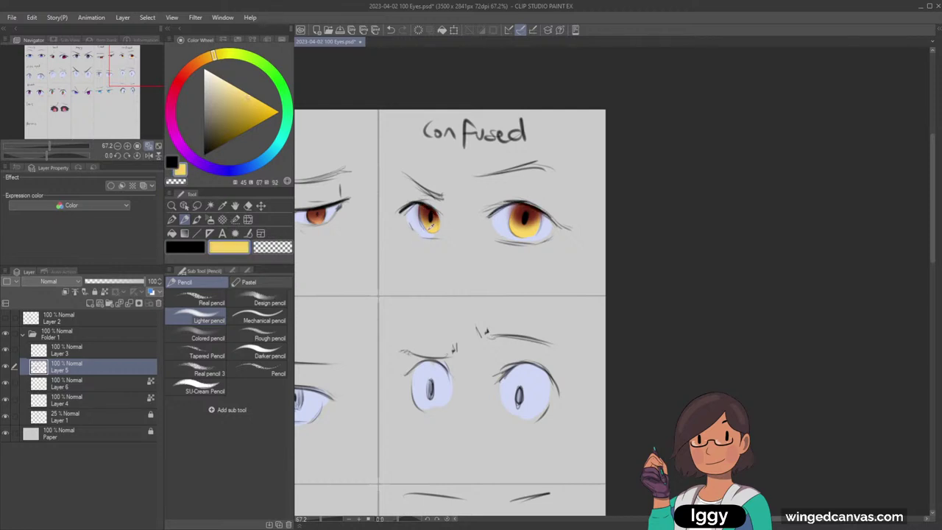
click(229, 82)
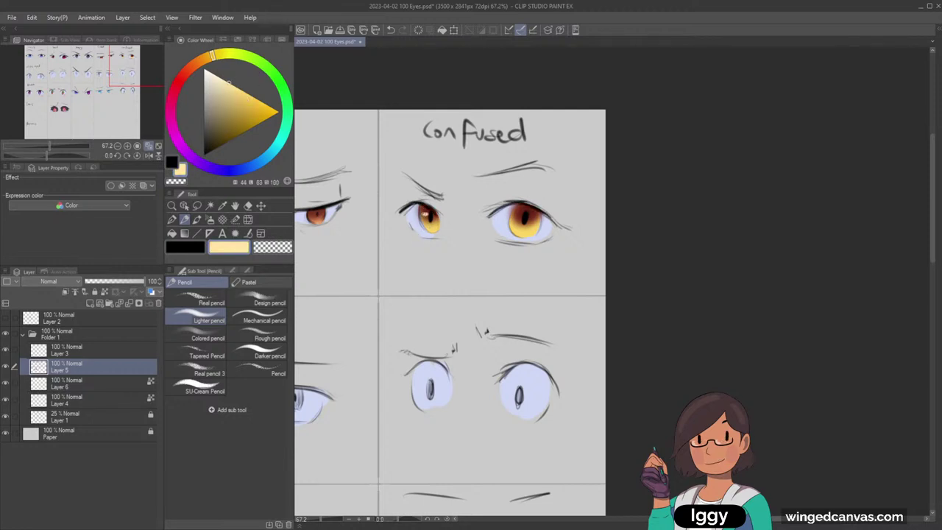
click(239, 169)
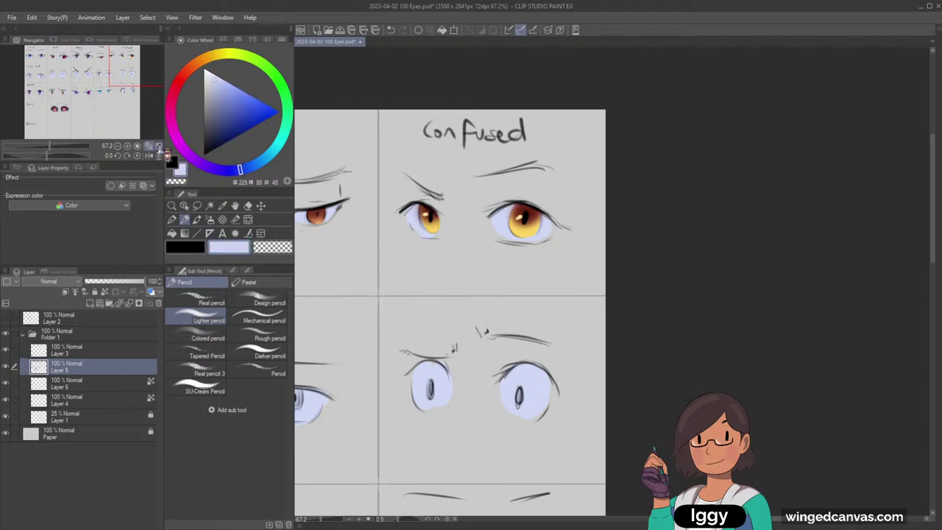
click(158, 147)
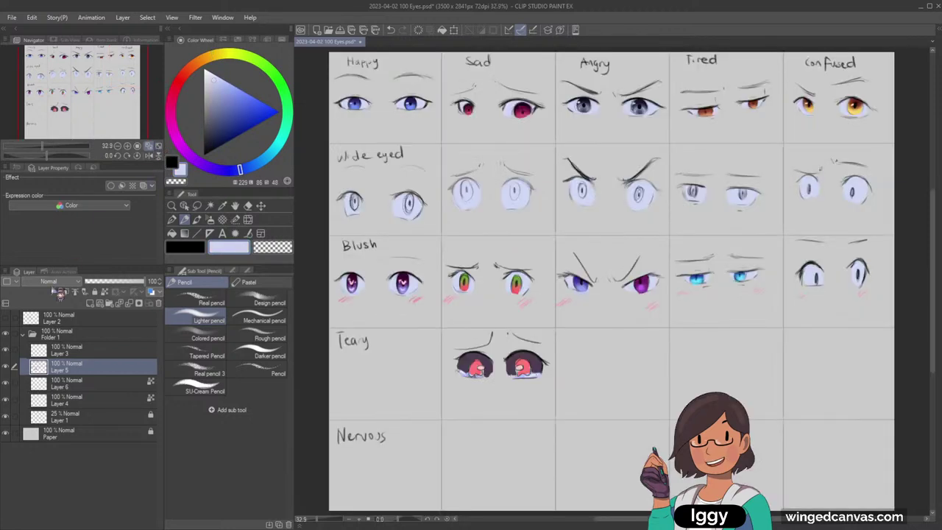
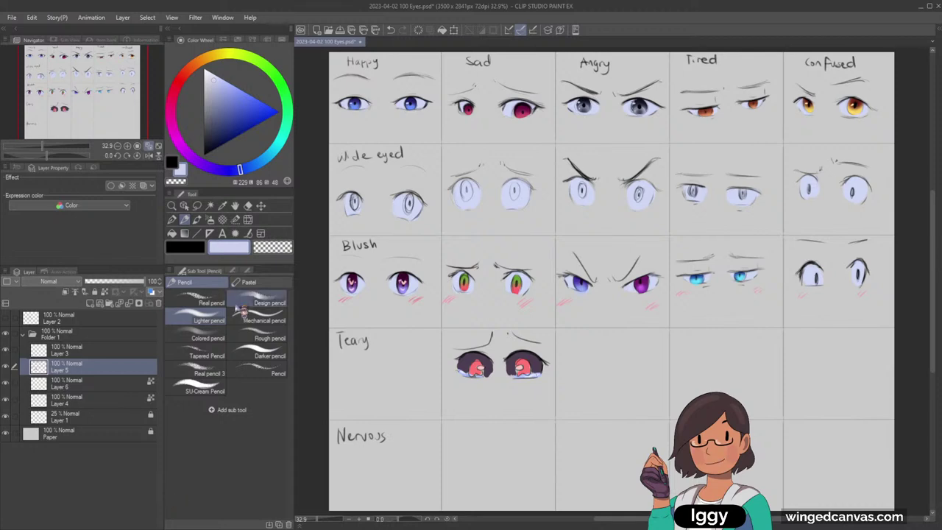
click(173, 207)
drag(432, 179, 481, 192)
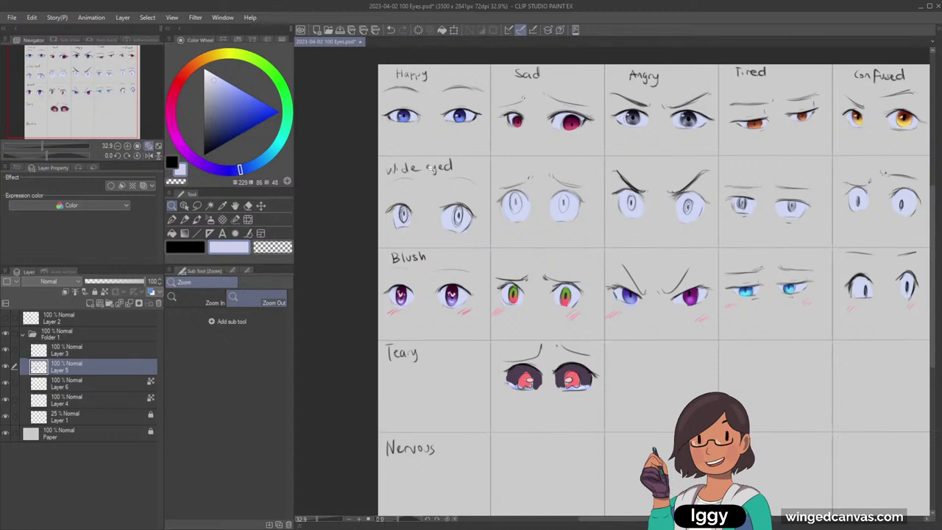
click(455, 179)
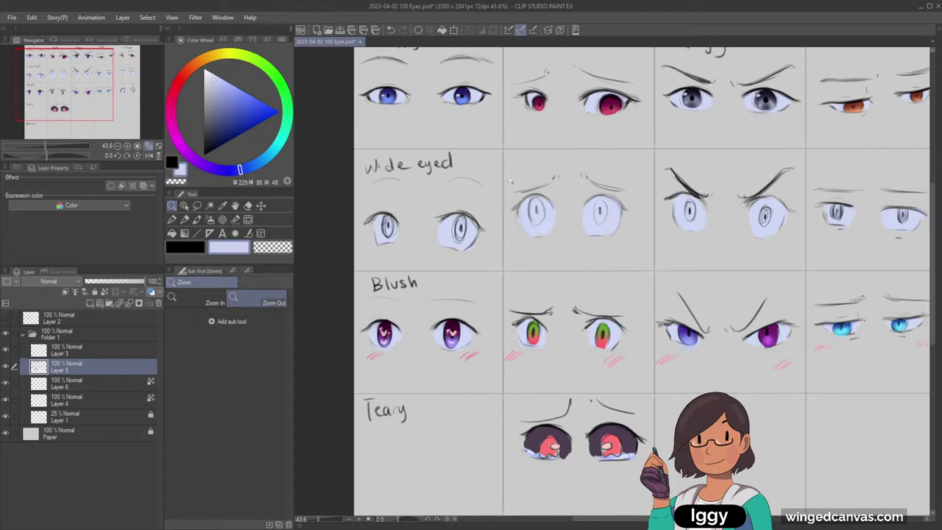
drag(511, 181, 535, 181)
drag(81, 93, 86, 103)
click(185, 220)
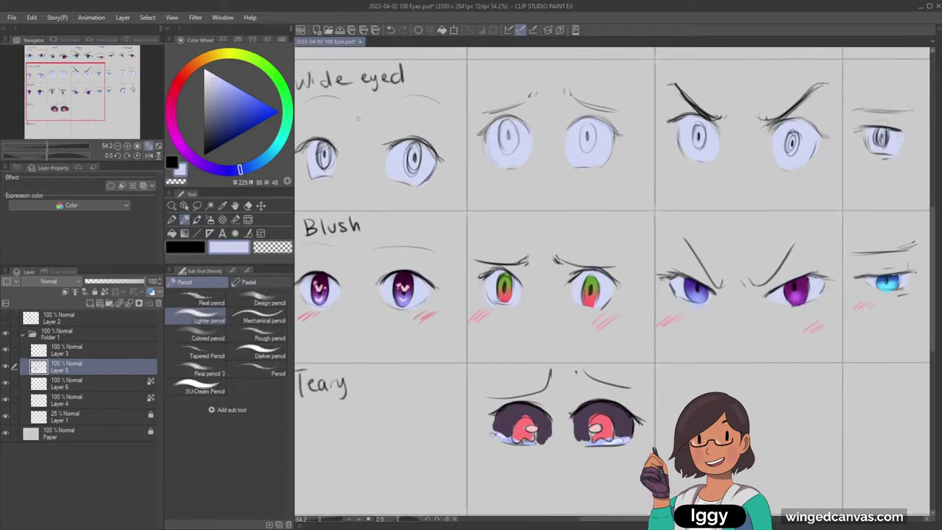
click(205, 155)
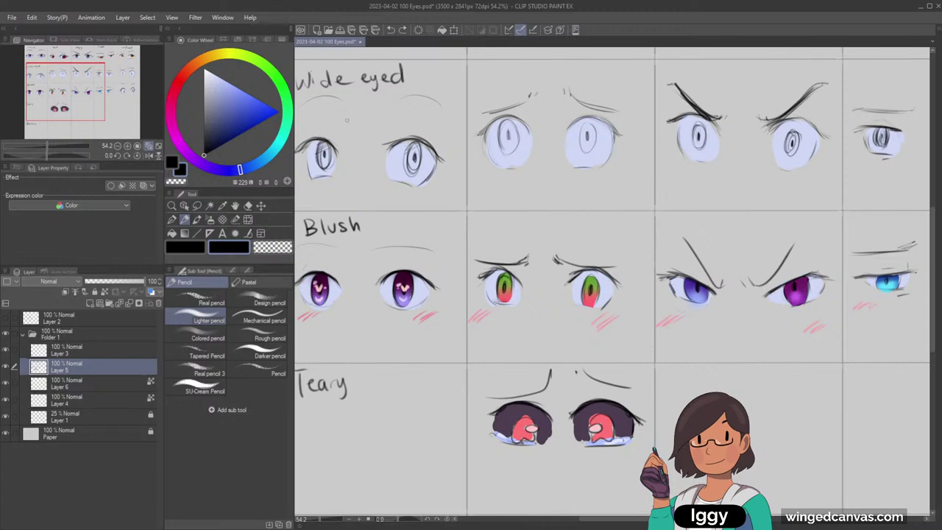
mouse_move(365, 136)
mouse_down()
mouse_move(362, 115)
mouse_move(362, 131)
mouse_up()
drag(348, 138, 362, 154)
key(ctrl+z)
mouse_move(344, 108)
mouse_down()
mouse_move(370, 140)
mouse_move(335, 130)
mouse_up()
key(ctrl+z)
drag(347, 99, 387, 113)
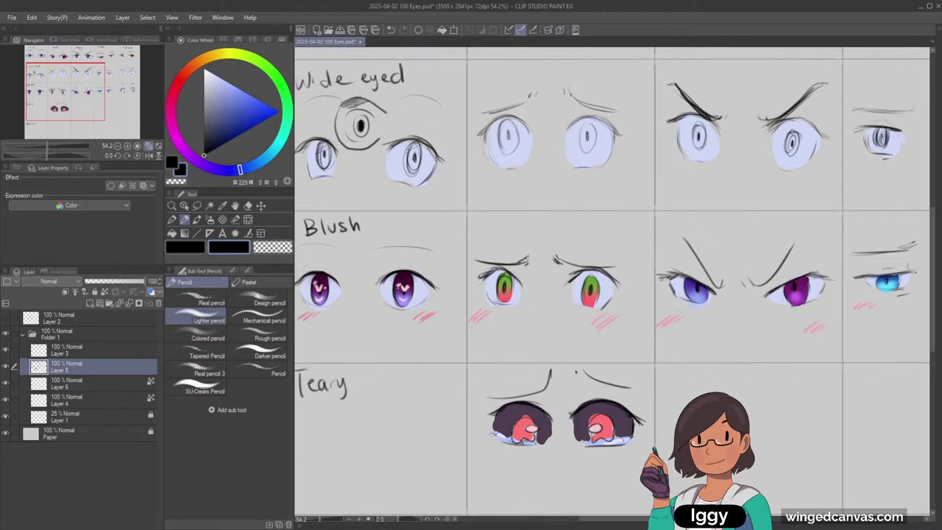
drag(364, 105, 379, 110)
key(ctrl+z)
key(ctrl+z)
key(ctrl+z)
key(ctrl+z)
key(ctrl+z)
key(ctrl+z)
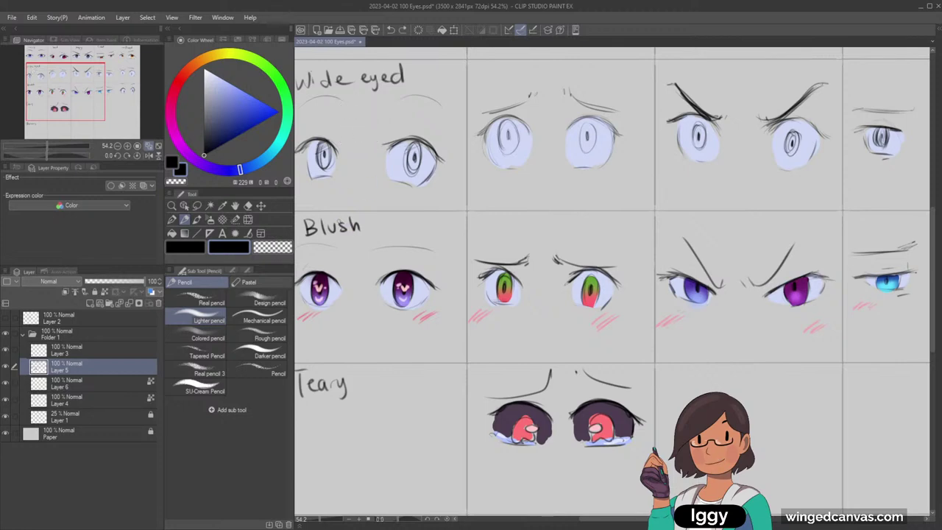
Add a new raster layer directly below Layer 5 for colouring the irises of the wide-eyed Sad pair.
drag(99, 83, 99, 75)
click(174, 207)
click(368, 305)
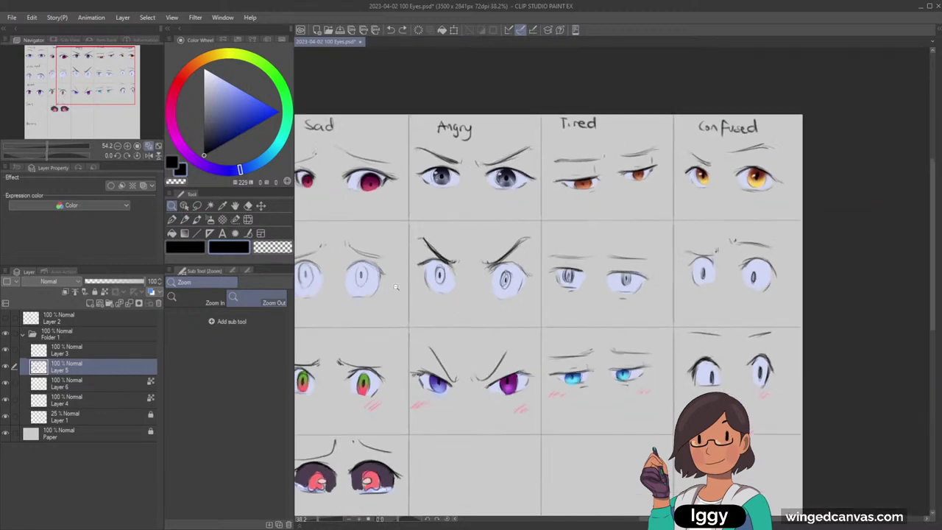
mouse_move(362, 312)
mouse_down()
mouse_move(338, 306)
mouse_move(361, 297)
mouse_up()
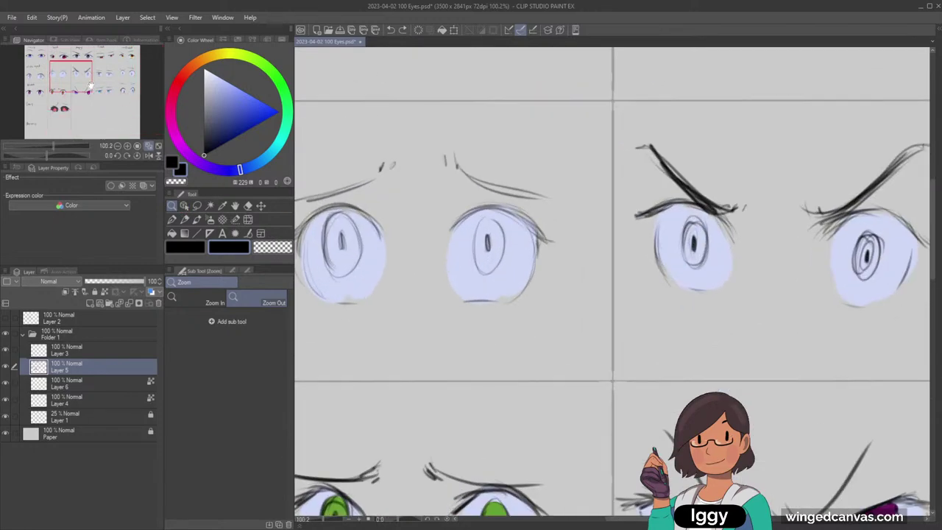
drag(79, 80, 74, 81)
click(184, 206)
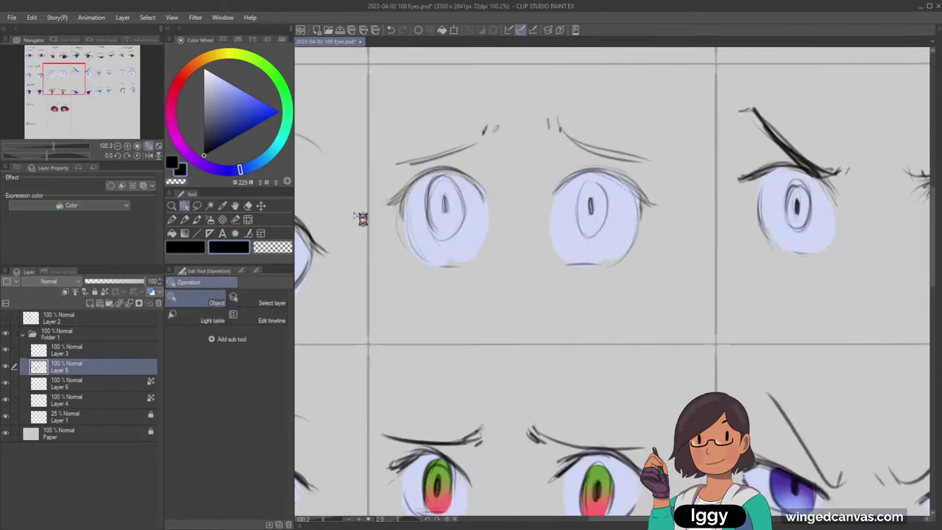
click(172, 219)
click(6, 368)
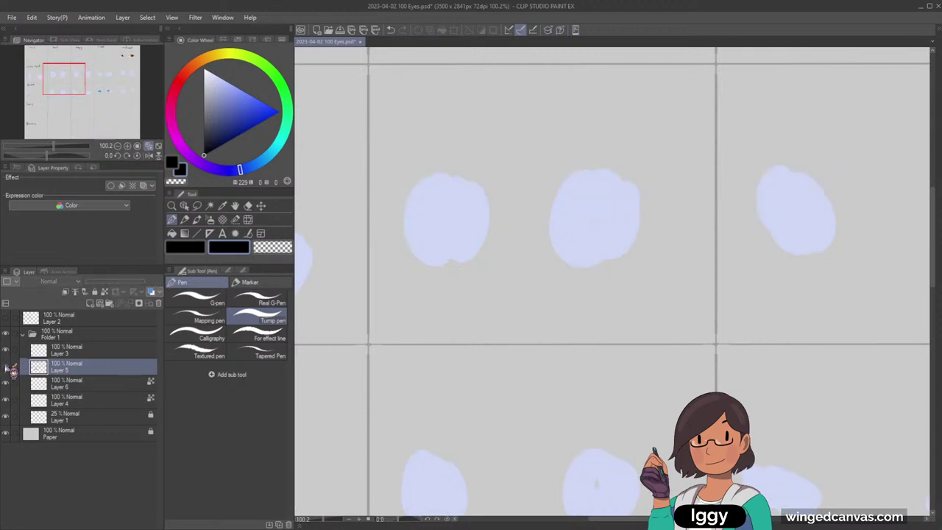
click(6, 368)
click(90, 303)
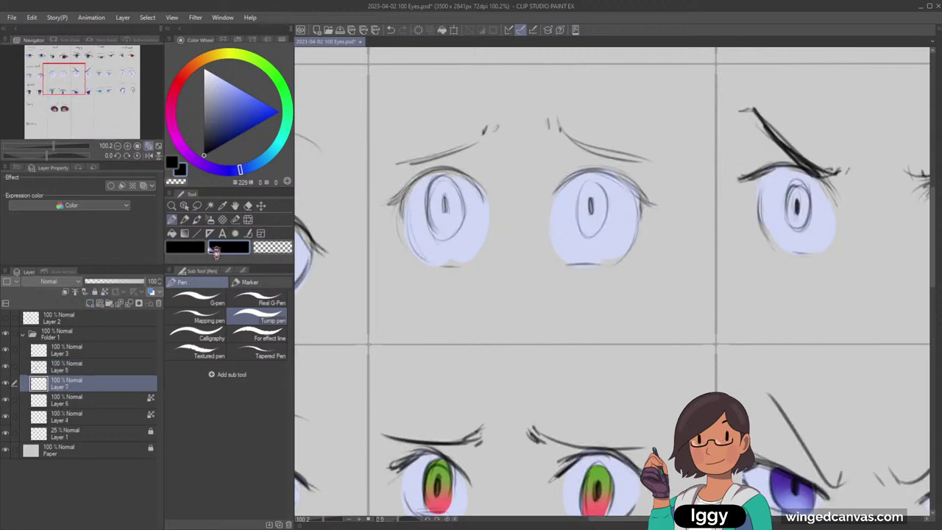
Fill both irises of the wide-eyed Sad pair with light periwinkle using the Turnip pen.
click(228, 83)
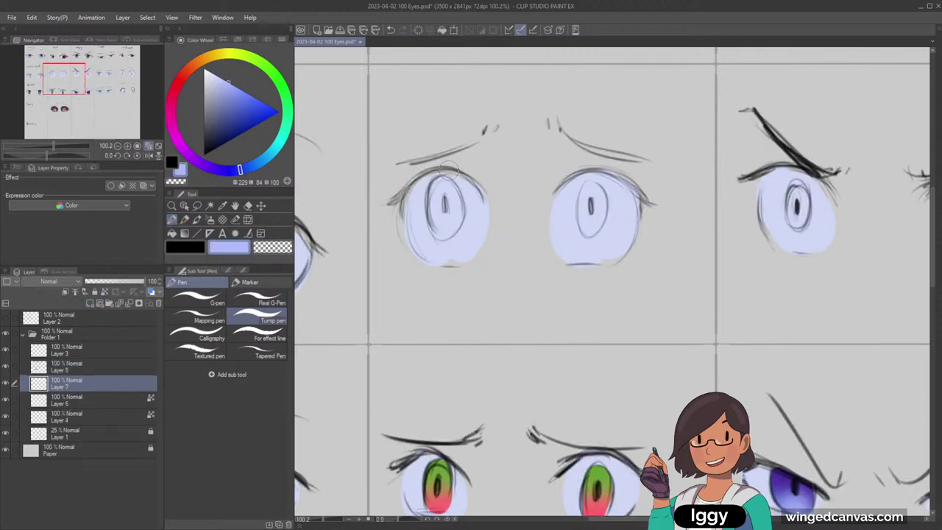
drag(447, 188, 444, 221)
mouse_move(589, 187)
mouse_down()
mouse_move(593, 236)
mouse_move(591, 210)
mouse_up()
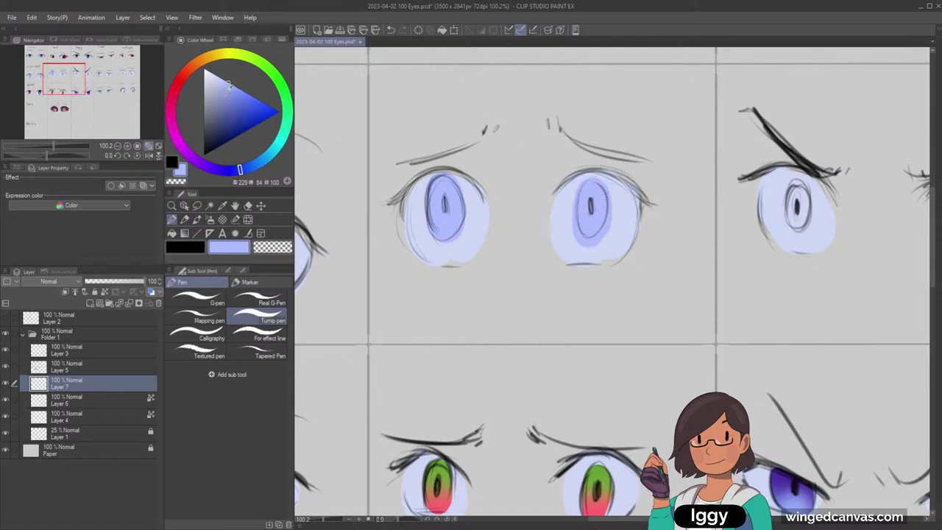
Lock the transparent pixels of Layer 7 and shade both wide-eyed Sad irises dark navy from the top with an enlarged Soft airbrush.
drag(228, 83, 226, 128)
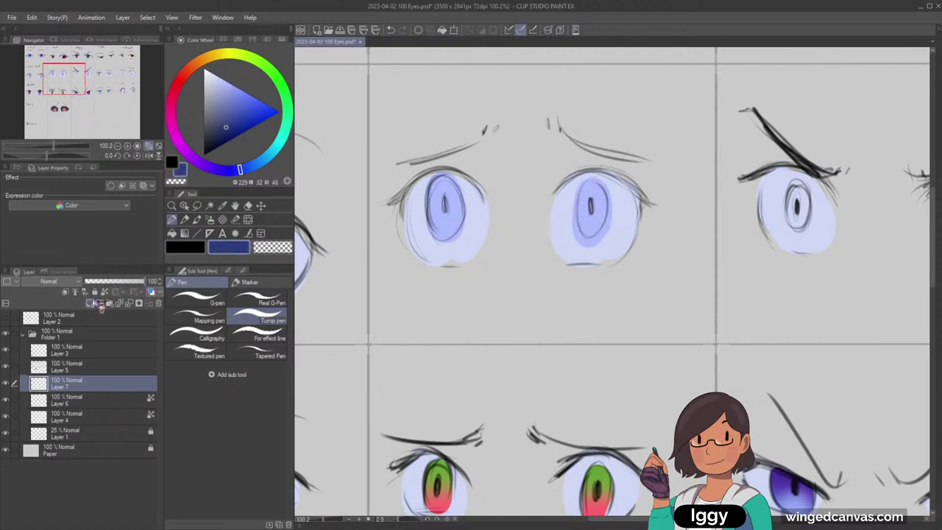
click(6, 384)
click(6, 384)
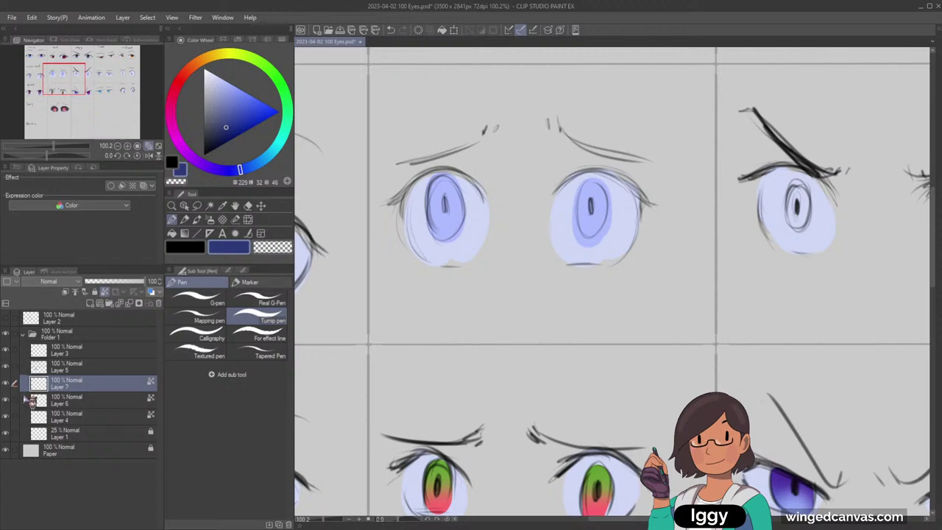
drag(226, 127, 217, 142)
click(210, 219)
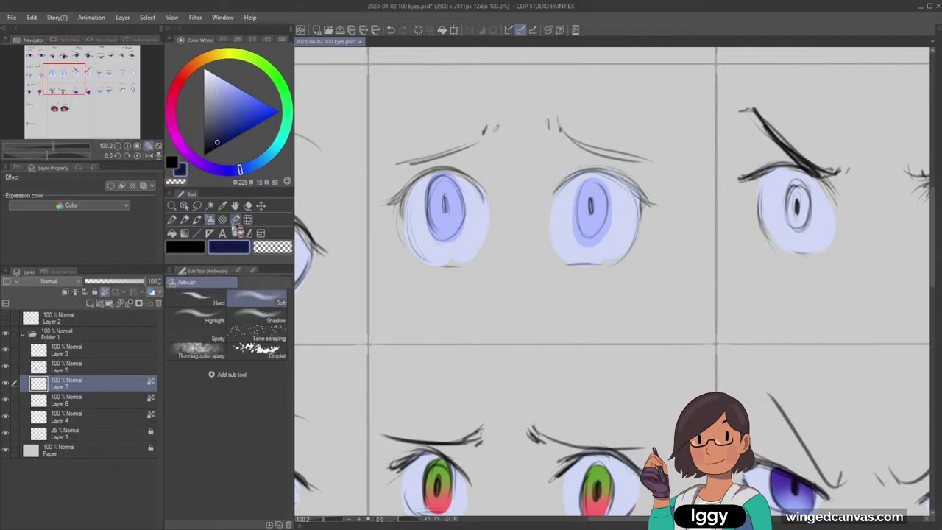
key(])
key(])
key(])
key(])
key(])
mouse_move(428, 182)
mouse_down()
mouse_move(563, 176)
mouse_move(549, 184)
mouse_move(626, 181)
mouse_move(630, 190)
mouse_move(549, 192)
mouse_up()
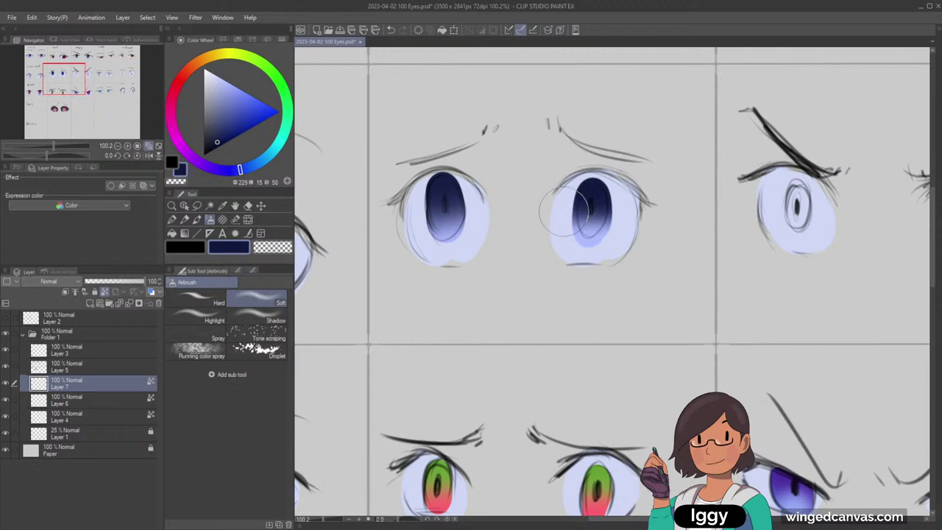
Speckle the dark upper part of both wide-eyed Sad irises with pale periwinkle dots using a resized Spray airbrush.
click(226, 81)
click(199, 338)
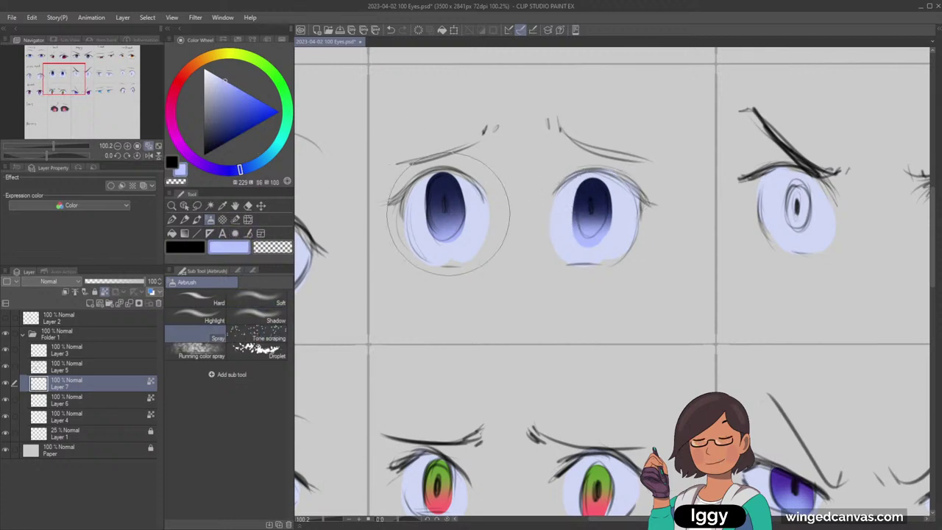
key(])
key([)
key([)
mouse_move(457, 205)
mouse_down()
mouse_move(429, 217)
mouse_move(454, 209)
mouse_up()
key(ctrl+z)
key([)
key([)
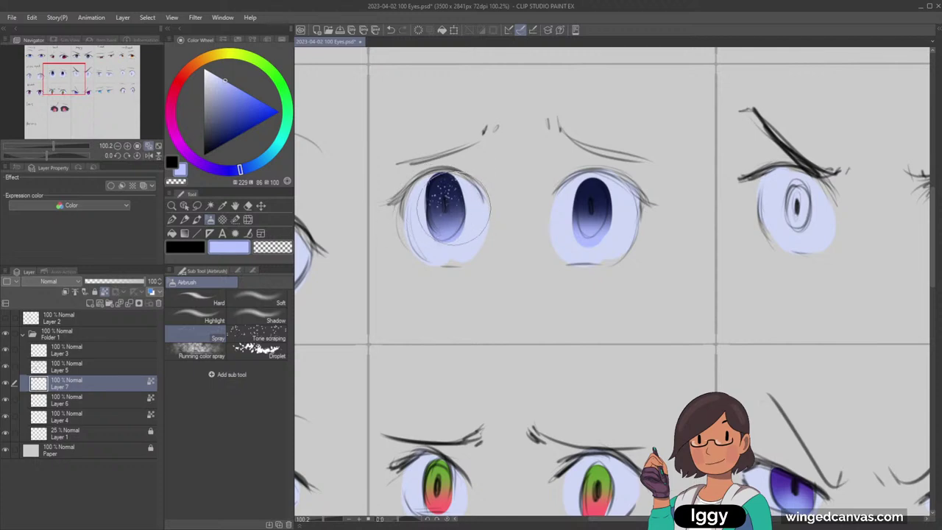
drag(602, 187, 617, 210)
Darken the right eye's brow in the wide-eyed Sad pair in black with the Lighter pencil on Layer 5.
alt+click(441, 174)
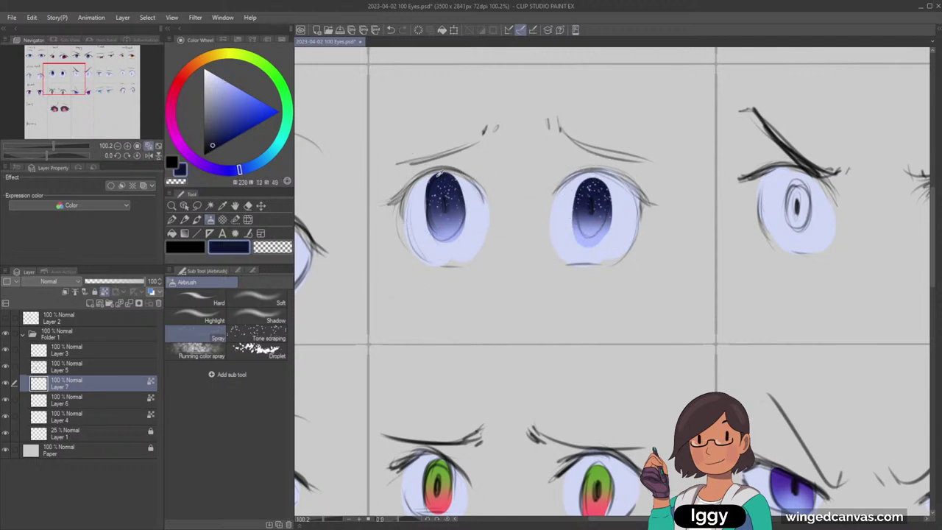
click(172, 220)
click(97, 364)
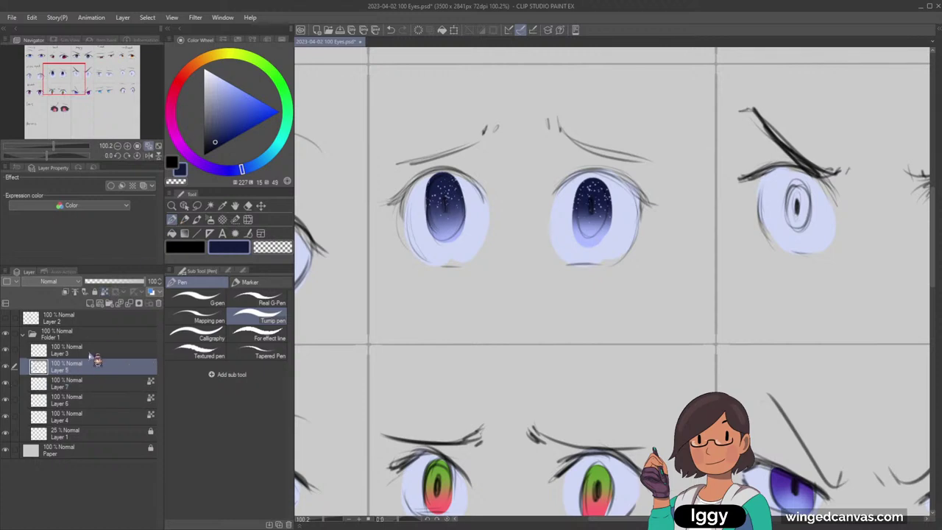
click(185, 219)
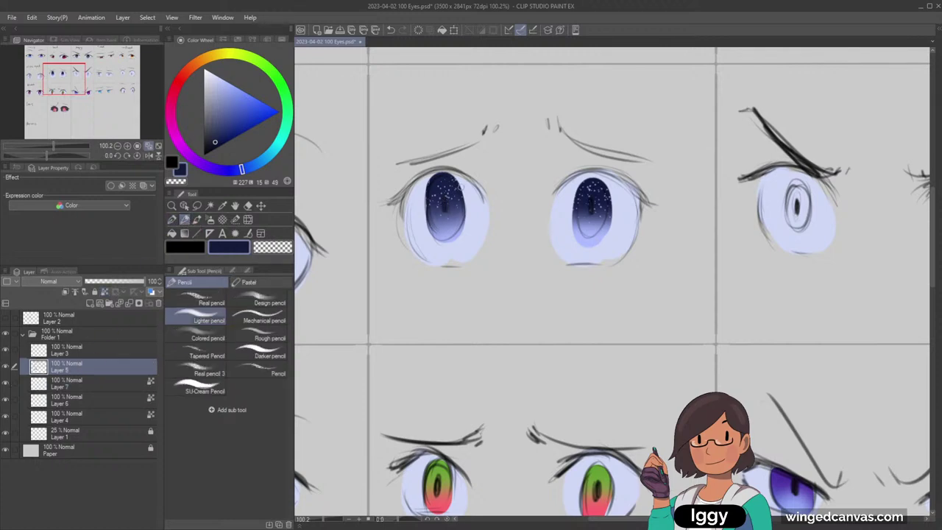
click(172, 206)
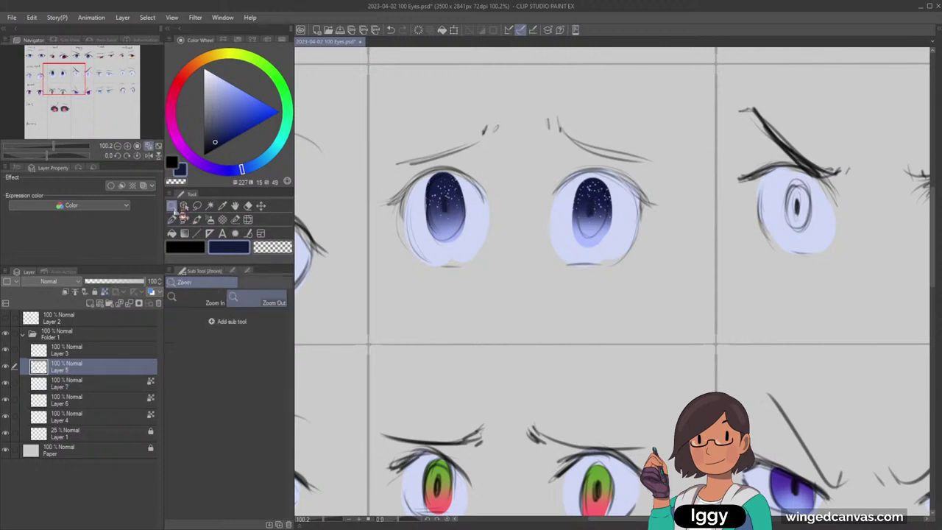
drag(421, 281, 392, 281)
drag(475, 276, 486, 282)
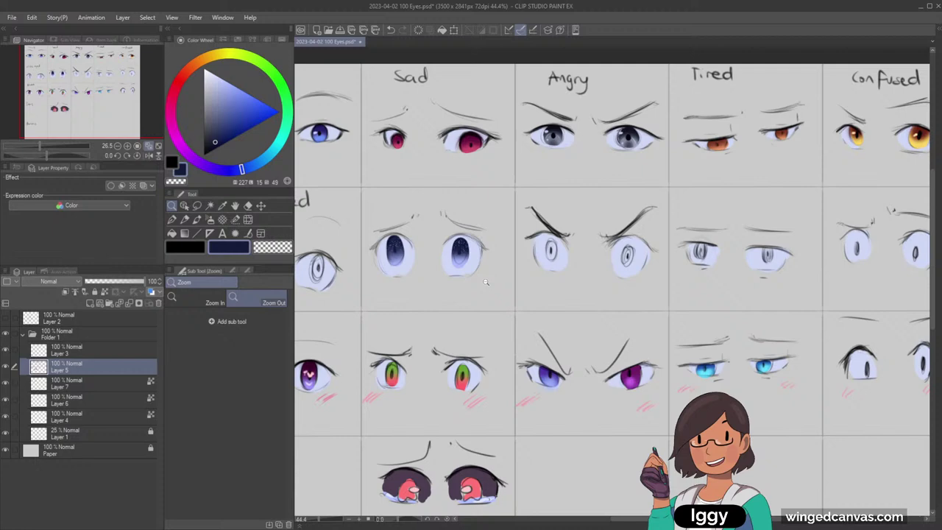
click(445, 279)
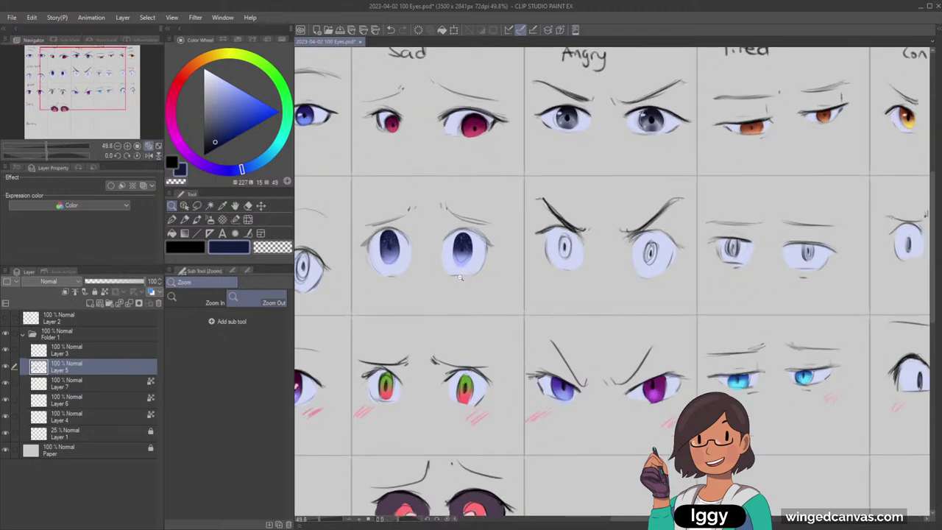
drag(482, 306, 489, 312)
scroll(475, 312, up, 2)
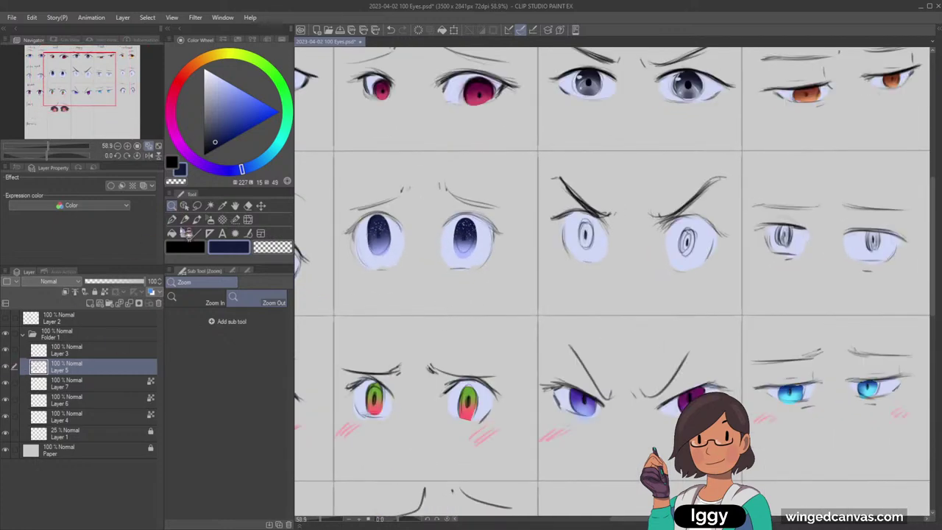
click(185, 219)
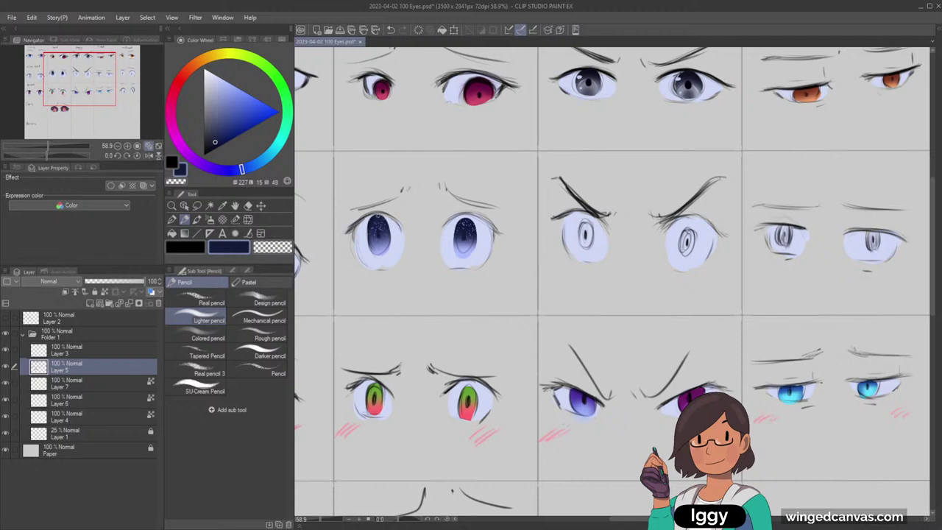
click(203, 155)
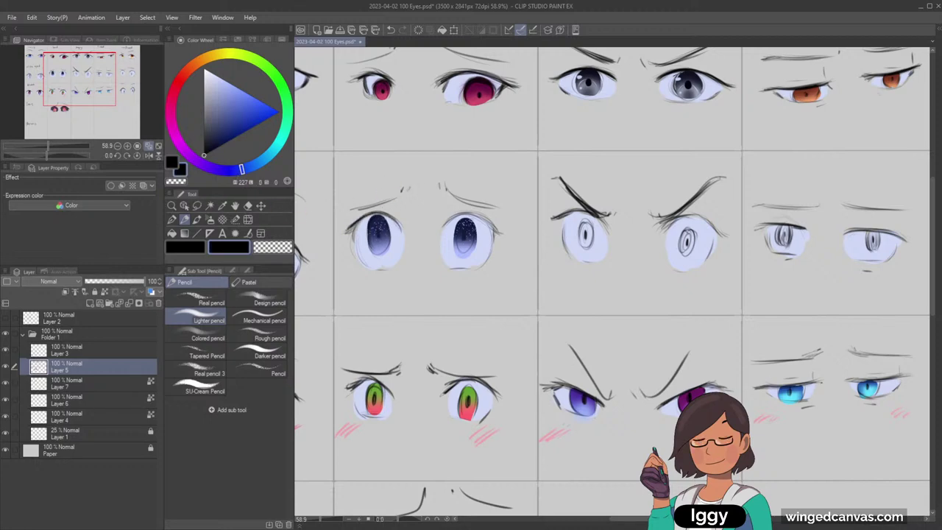
drag(461, 196, 505, 207)
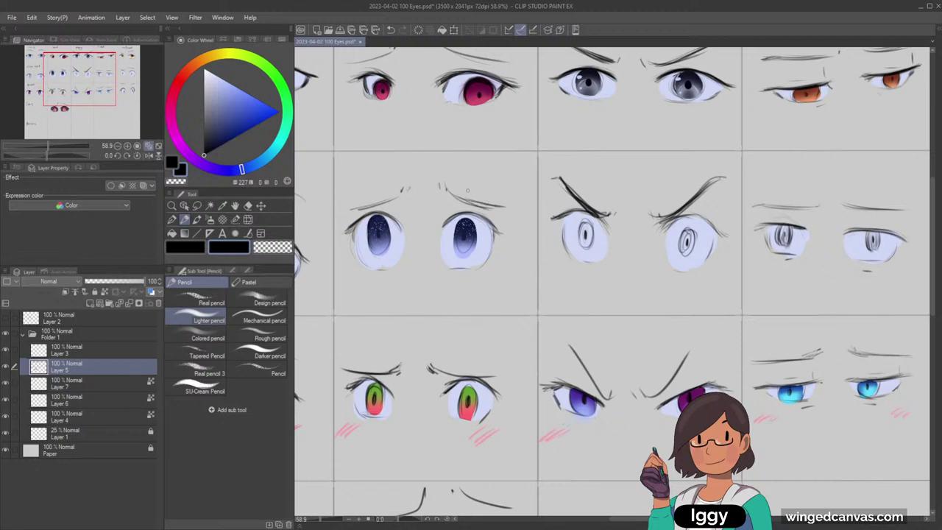
Brighten the lower part of both wide-eyed Sad irises on Layer 7 with a saturated periwinkle blue using the Soft airbrush.
alt+click(379, 246)
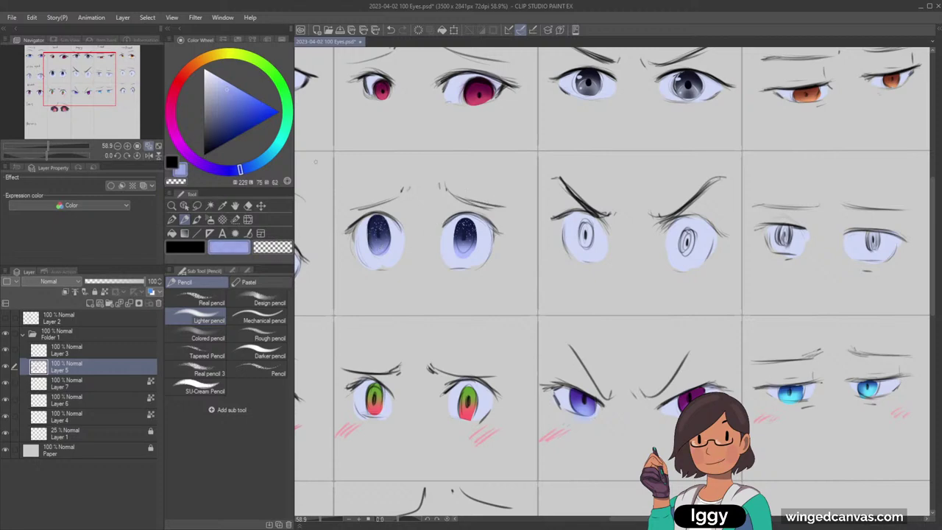
click(240, 93)
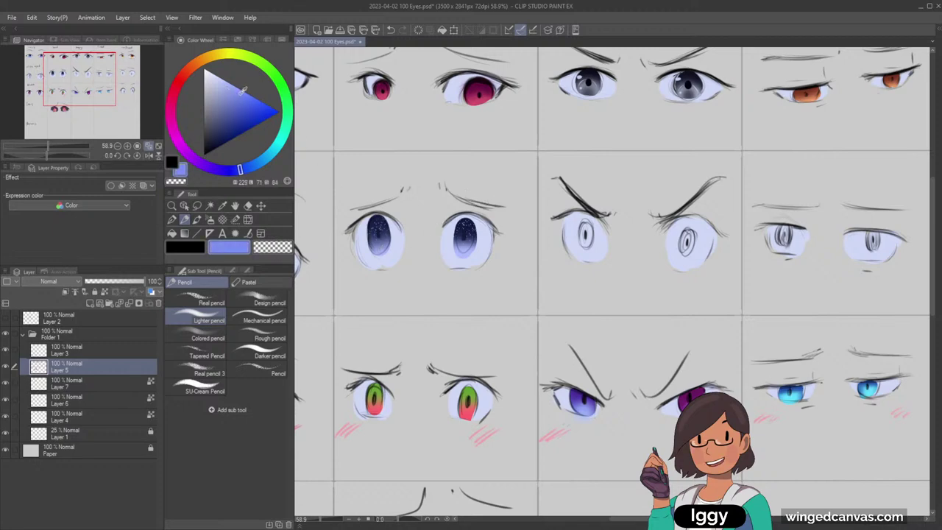
click(210, 220)
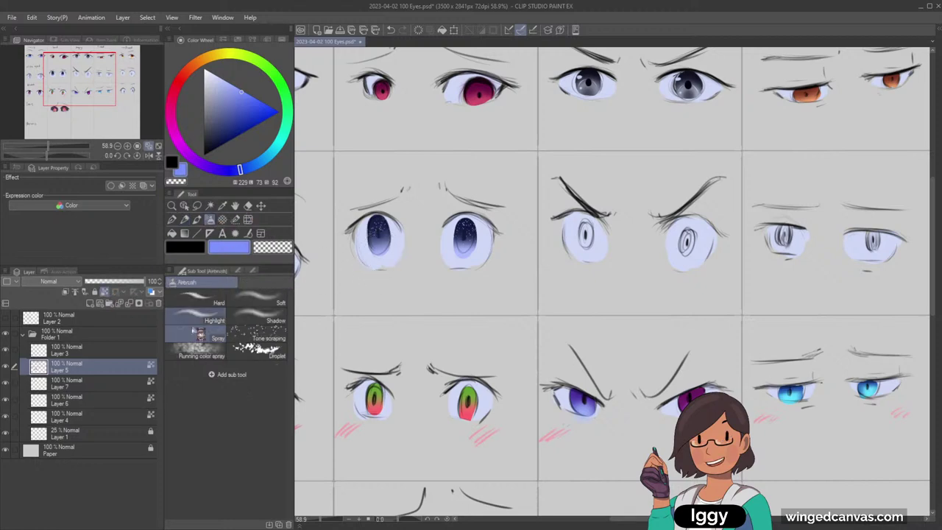
click(199, 333)
click(7, 368)
click(7, 367)
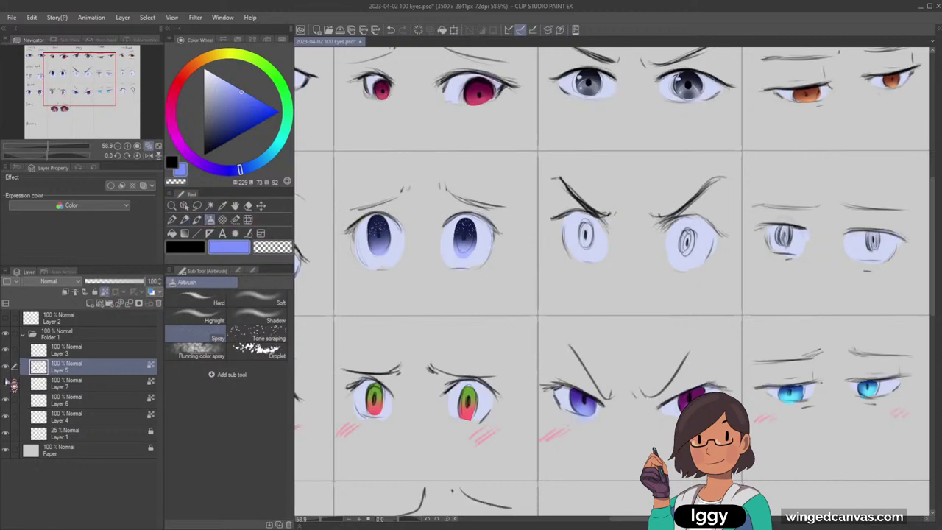
click(6, 383)
click(7, 383)
click(110, 383)
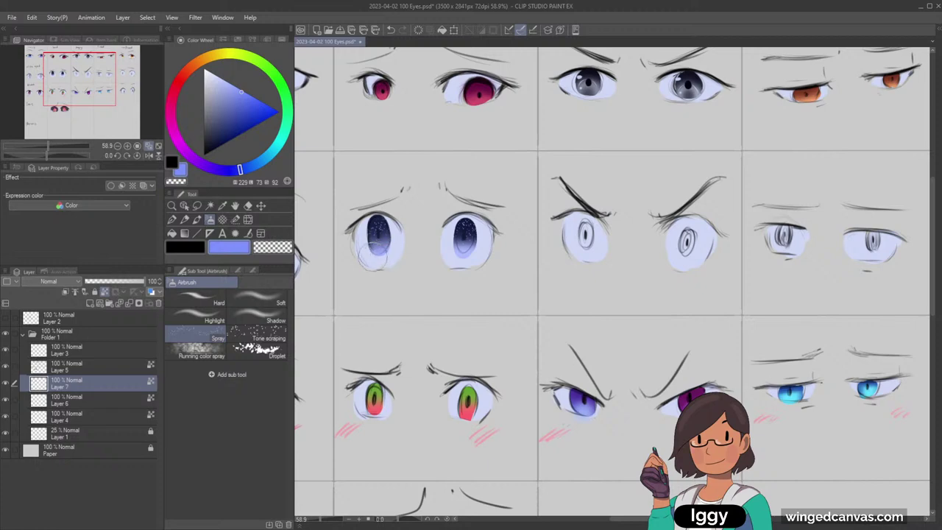
click(257, 299)
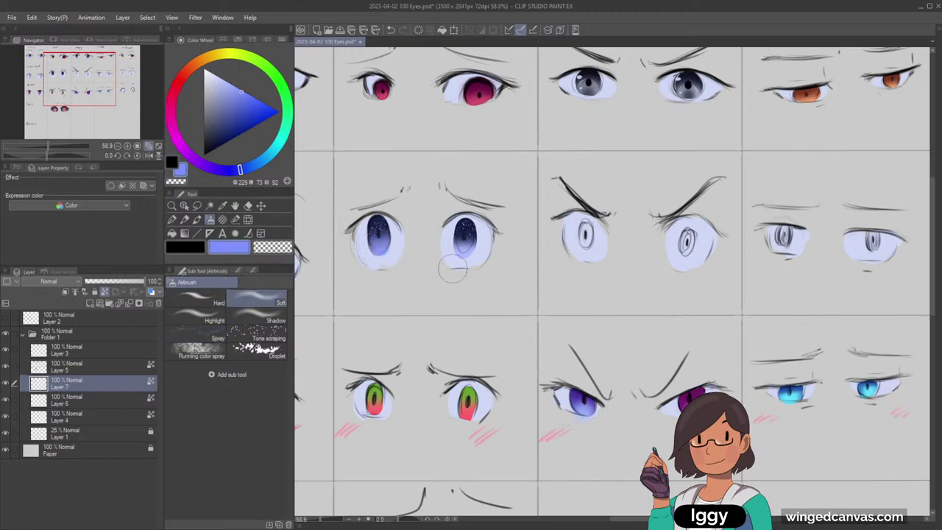
Add pale blue highlights to both wide-eyed Sad irises on Layer 5 with the Lighter pencil, undoing the last stroke.
click(66, 366)
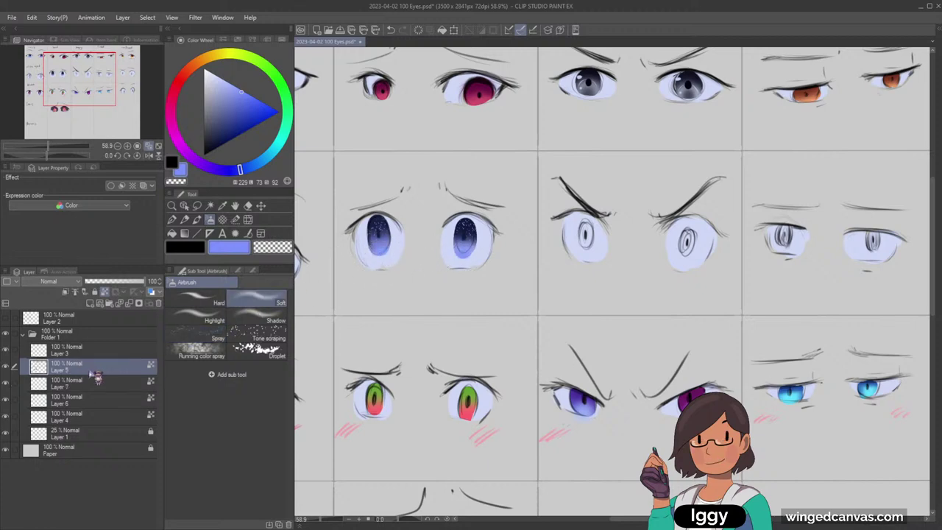
click(172, 205)
click(424, 228)
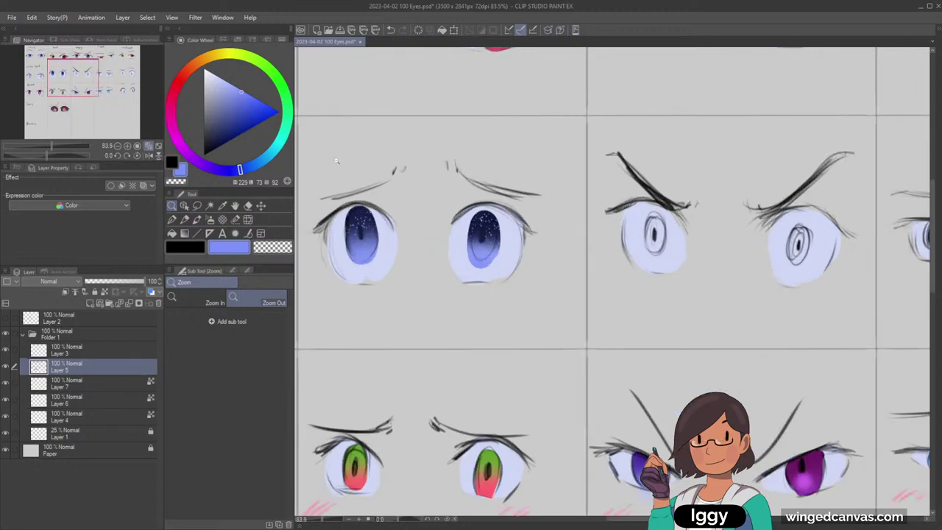
click(230, 78)
click(185, 220)
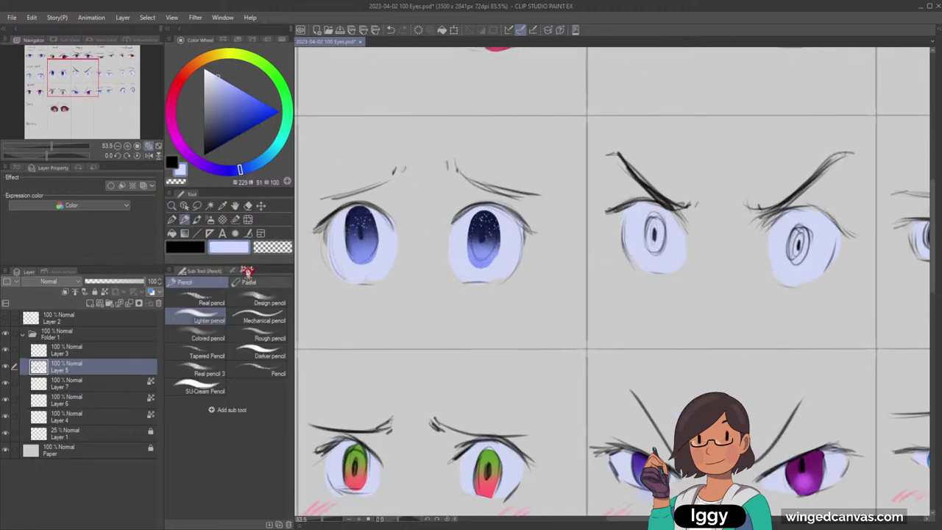
click(6, 367)
click(6, 367)
key(ctrl+z)
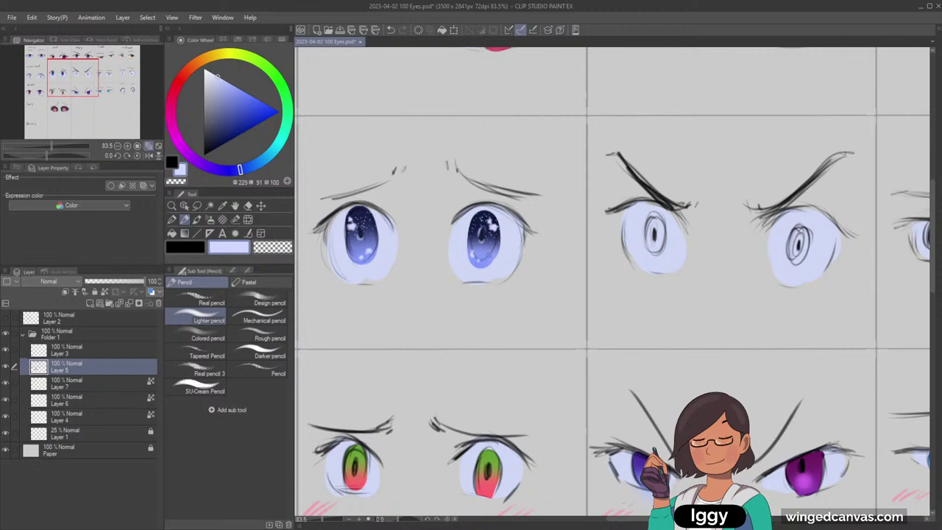
Set the drawing colour to a pale yellow.
click(218, 58)
drag(223, 77, 249, 74)
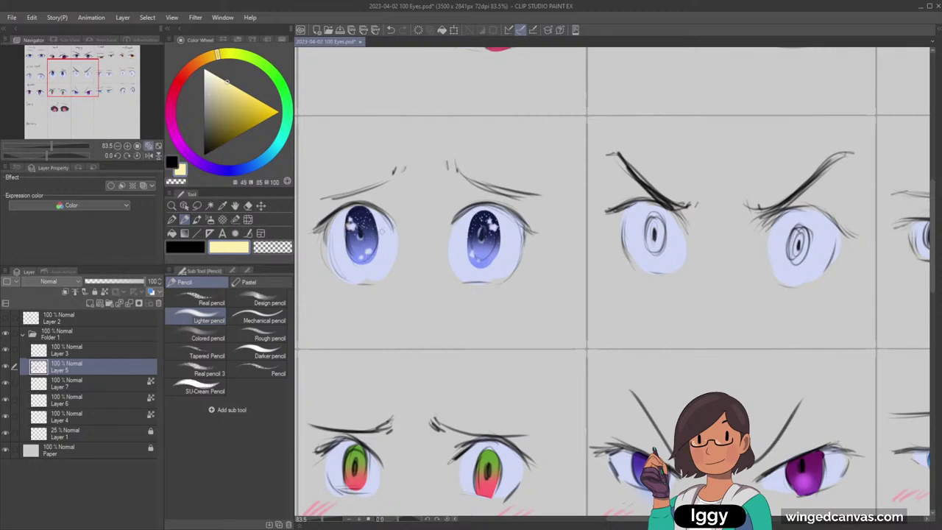
key(alt+space)
drag(413, 258, 523, 181)
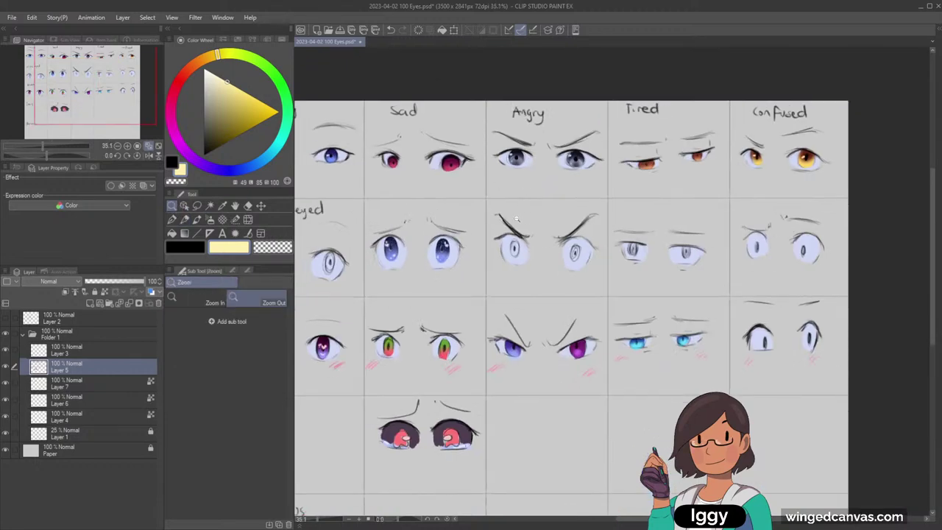
drag(517, 219, 431, 278)
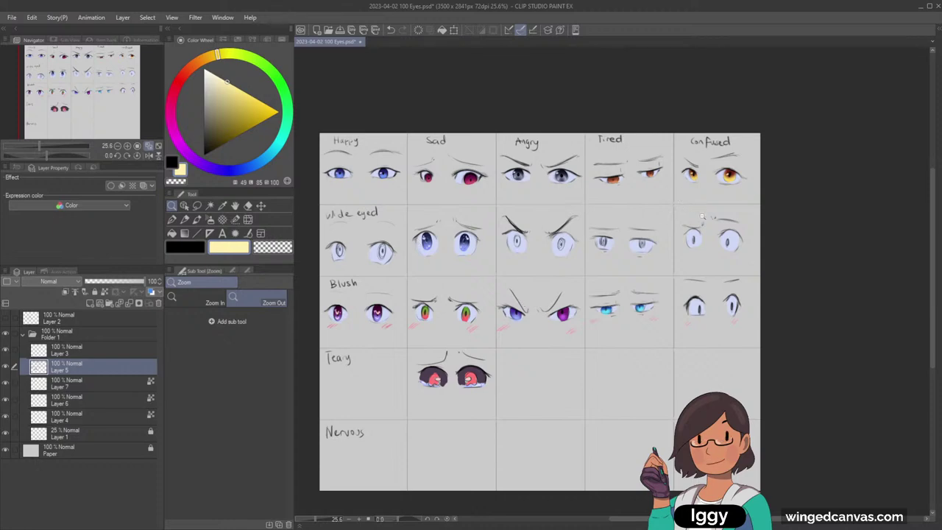
Unlock the transparent pixels of Layer 7 and fill both wide-eyed Angry irises with crimson red using the Turnip pen.
scroll(560, 227, up, 4)
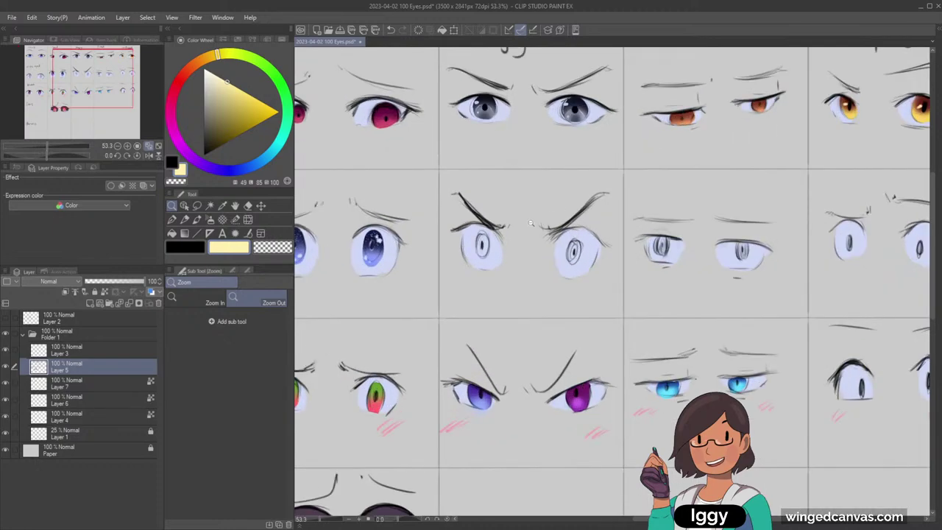
alt+click(473, 252)
click(175, 91)
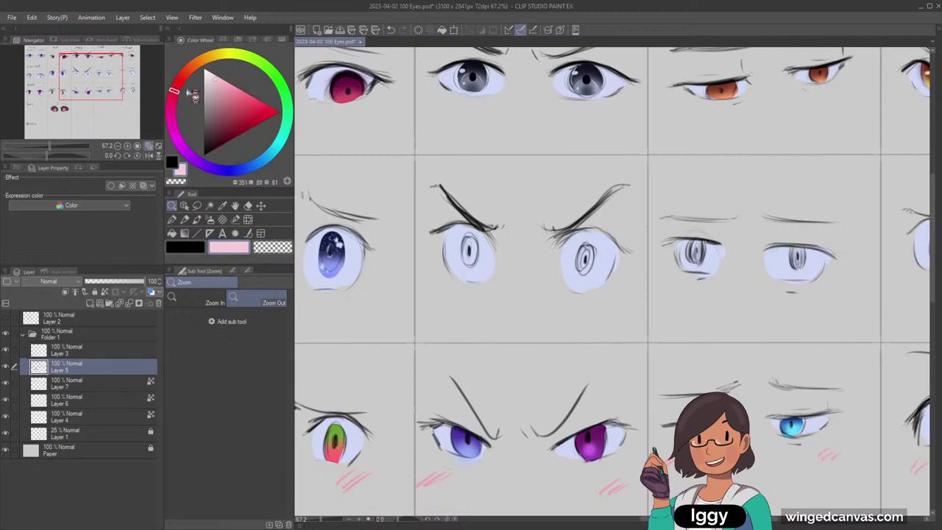
click(243, 91)
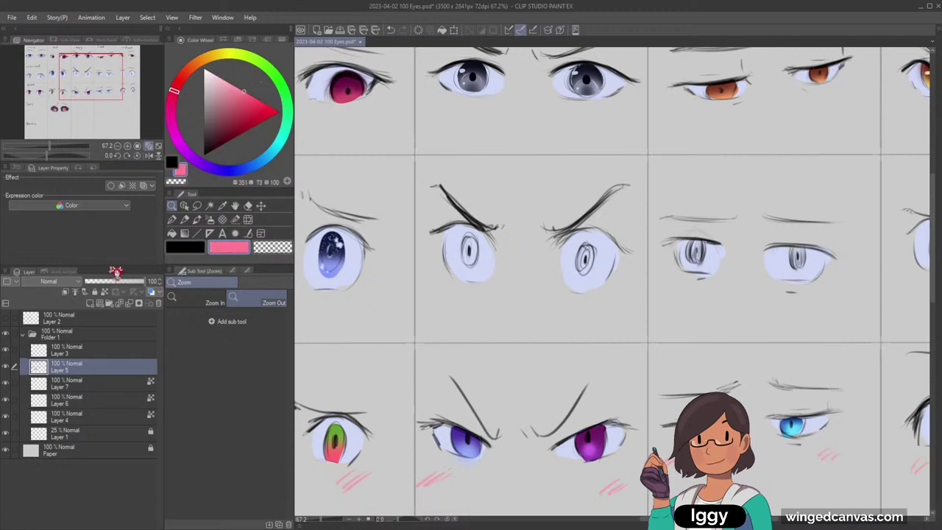
click(11, 385)
click(6, 383)
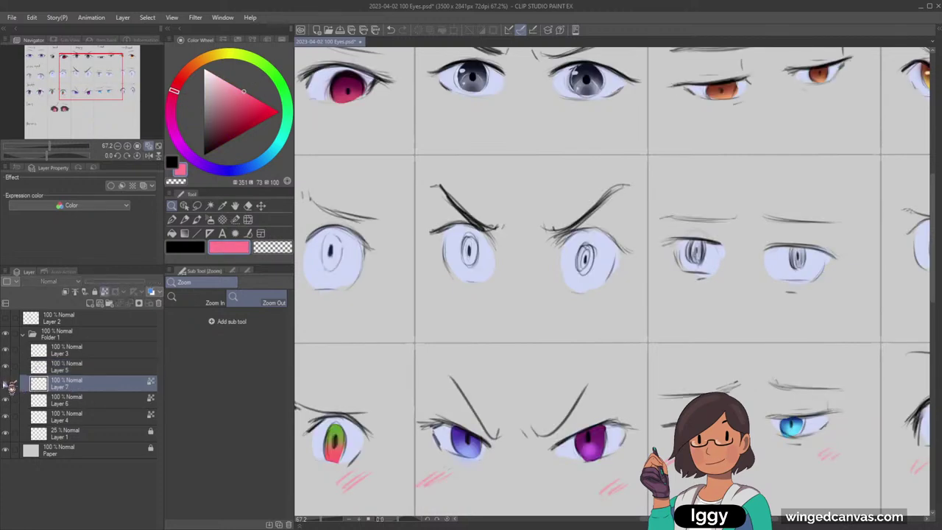
click(6, 384)
click(105, 292)
click(263, 102)
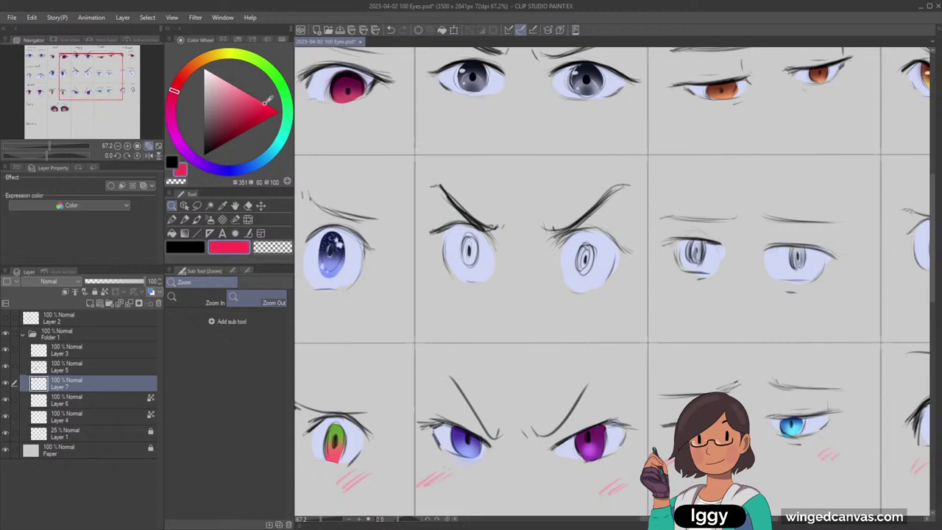
key(p)
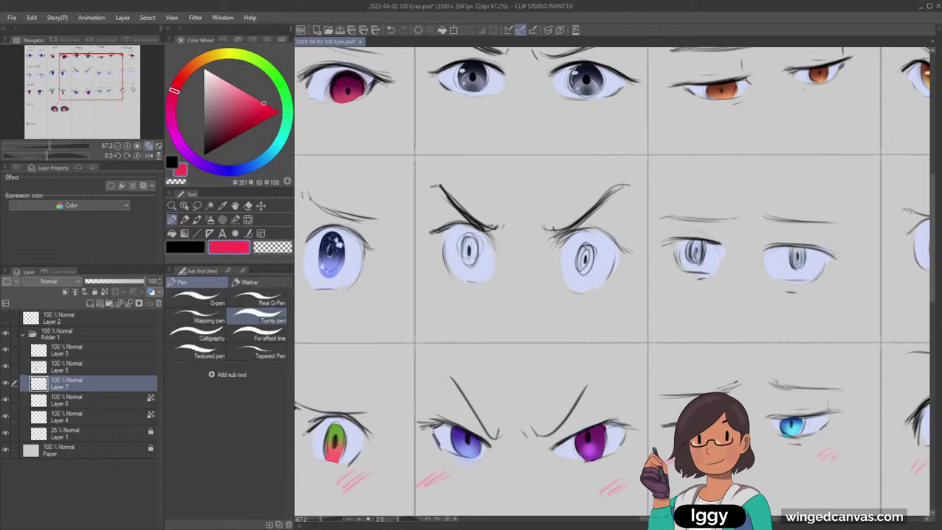
drag(468, 240, 470, 263)
mouse_move(585, 246)
mouse_down()
mouse_move(585, 280)
mouse_move(585, 255)
mouse_up()
key(ctrl+z)
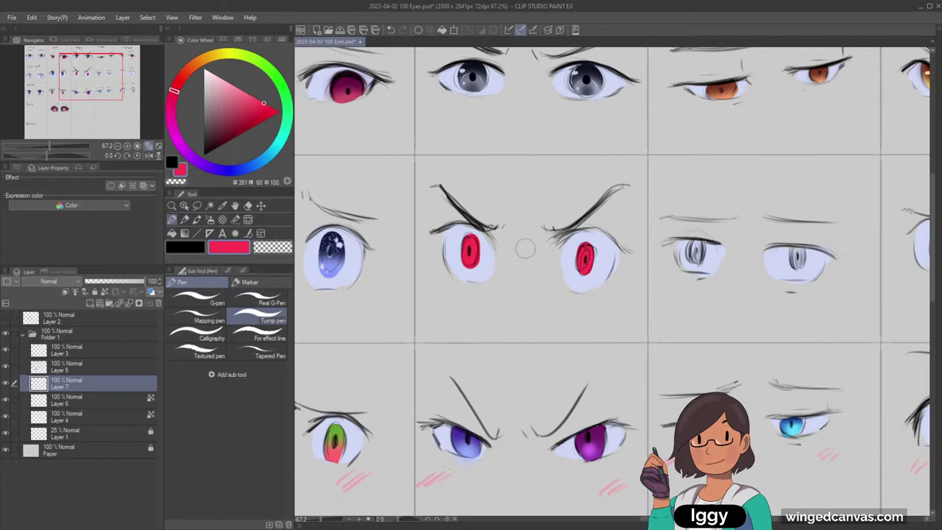
Erase the extra sketch lines around the pupil of the wide-eyed Angry pair's right eye on Layer 5 with a reduced Hard eraser.
click(110, 362)
click(7, 366)
click(16, 370)
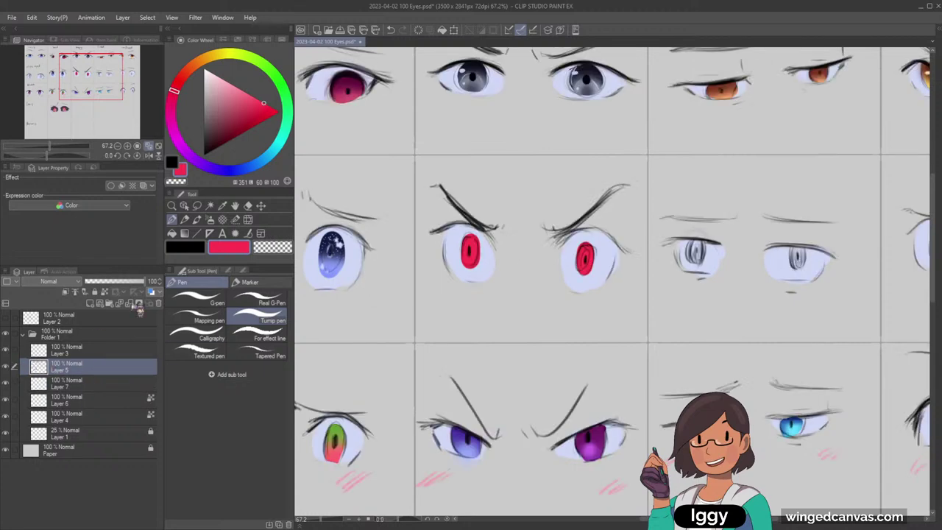
key(e)
key(bracketleft)
key(bracketleft)
key(bracketleft)
key(bracketleft)
key(bracketleft)
key(bracketleft)
key(bracketleft)
key(bracketleft)
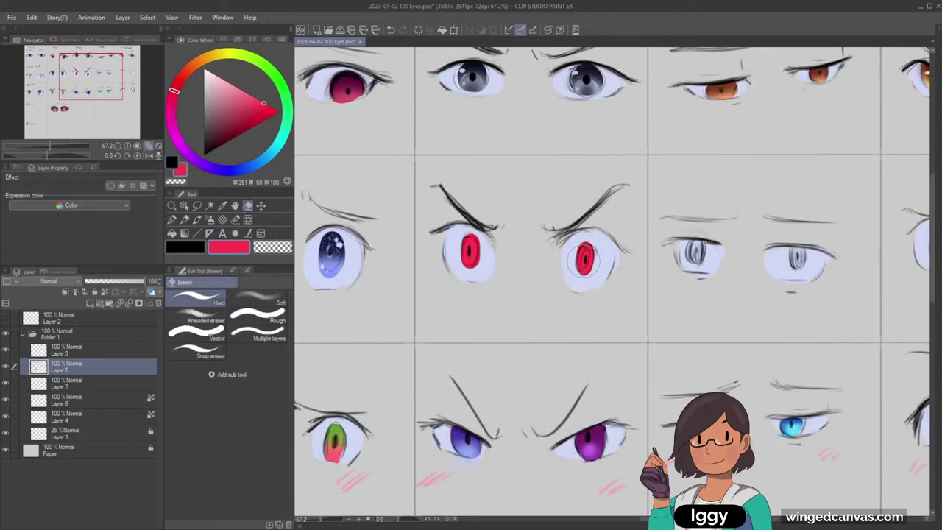
drag(584, 259, 587, 259)
Lock the transparent pixels of Layer 7 and shade the lower part of both wide-eyed Angry irises light orange with the Soft airbrush.
click(173, 207)
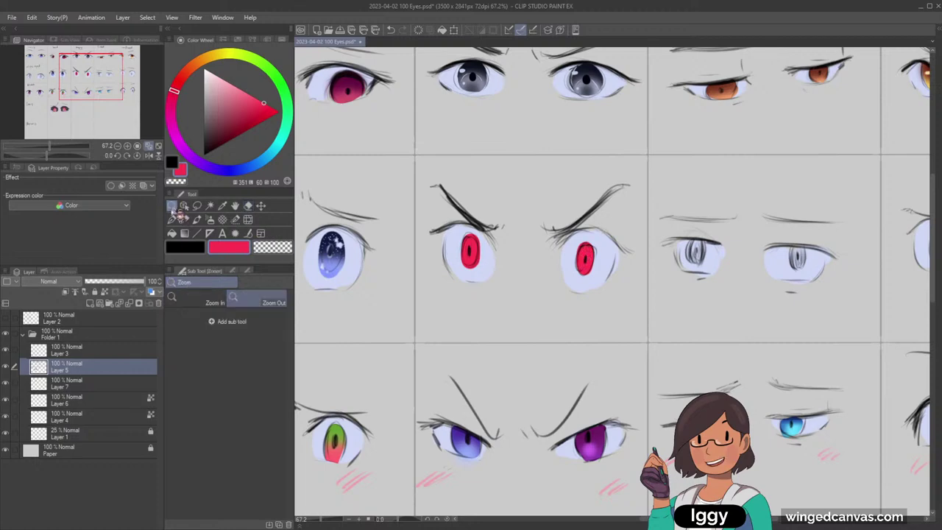
drag(427, 299, 353, 299)
drag(512, 257, 527, 257)
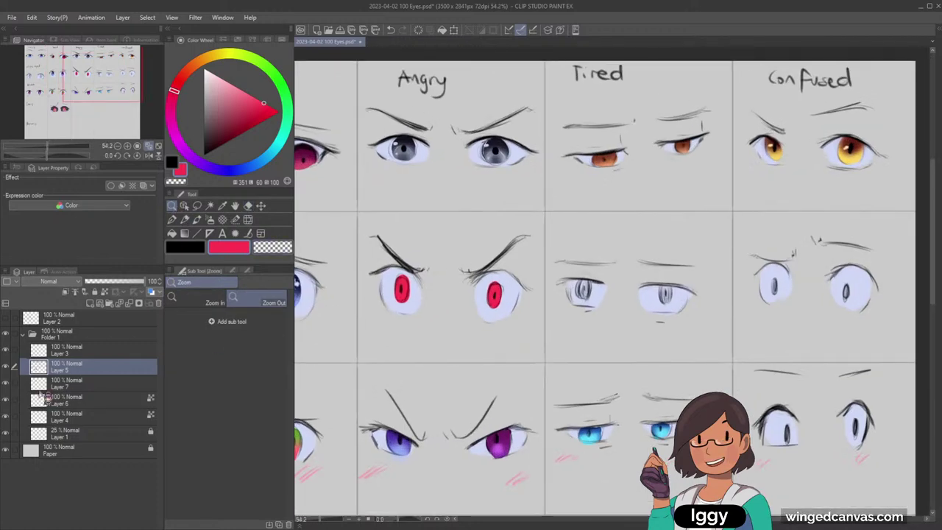
click(6, 383)
click(6, 383)
click(52, 383)
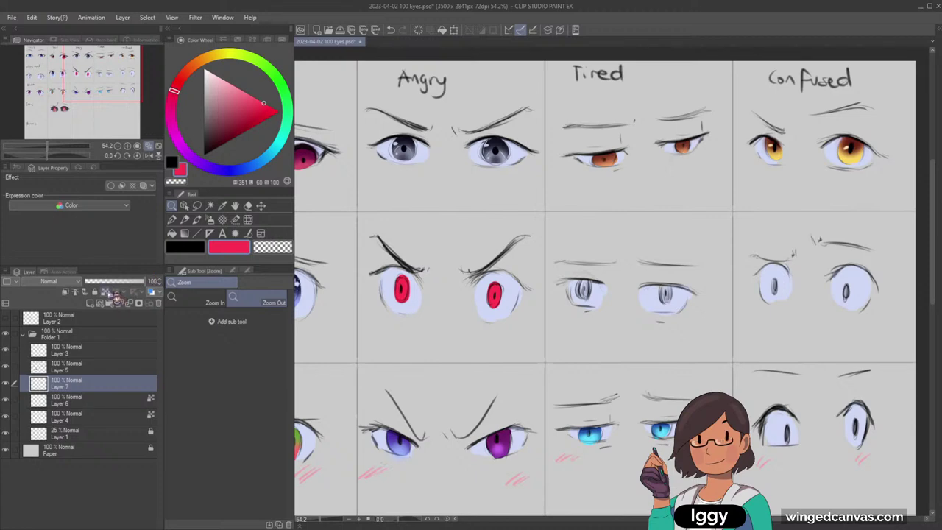
click(105, 292)
drag(211, 59, 199, 61)
click(243, 89)
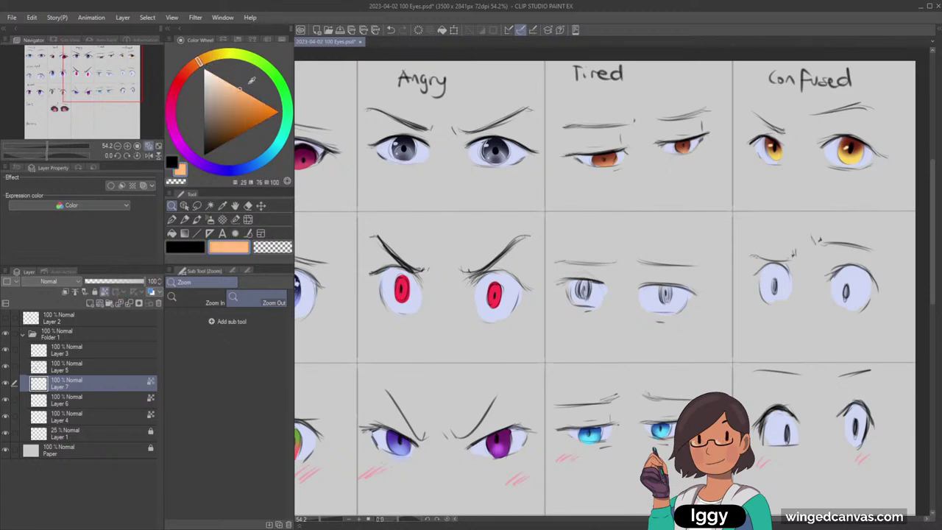
click(210, 219)
drag(398, 302, 402, 292)
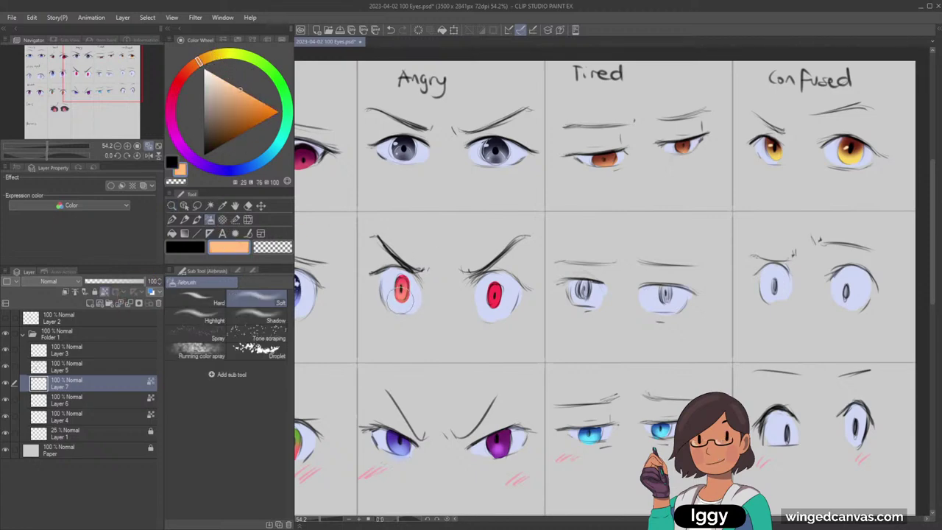
drag(485, 310, 492, 305)
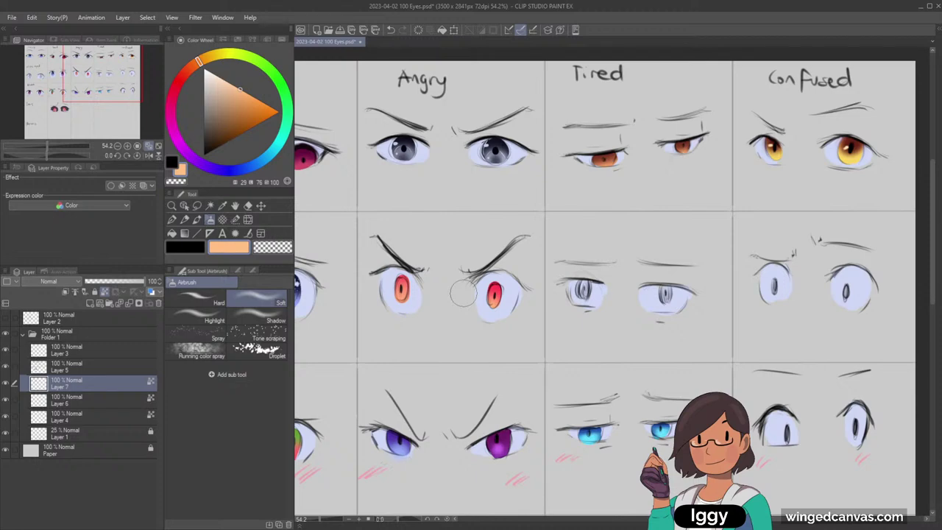
drag(497, 304, 482, 312)
drag(413, 296, 392, 306)
Redden the upper part of the wide-eyed Angry irises with crimson sampled from the right iris using the Soft airbrush.
alt+click(488, 277)
alt+click(496, 284)
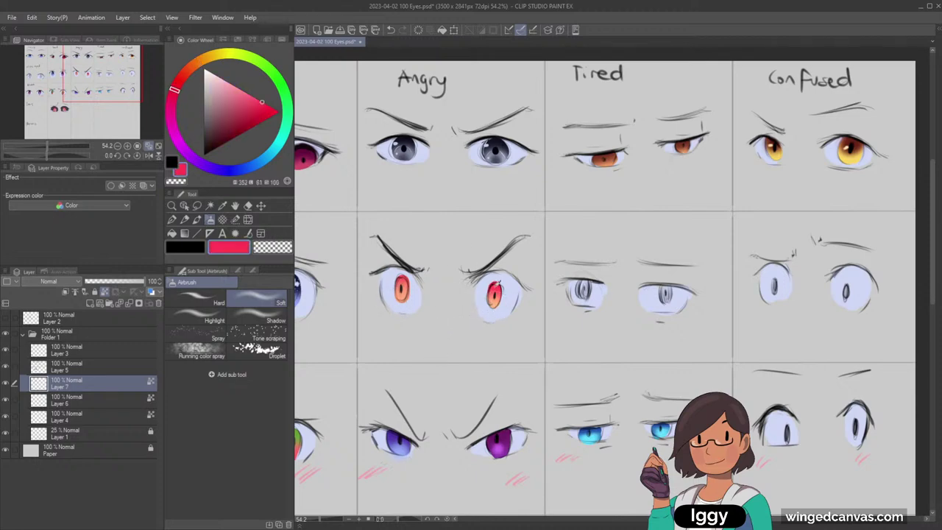
drag(494, 280, 502, 283)
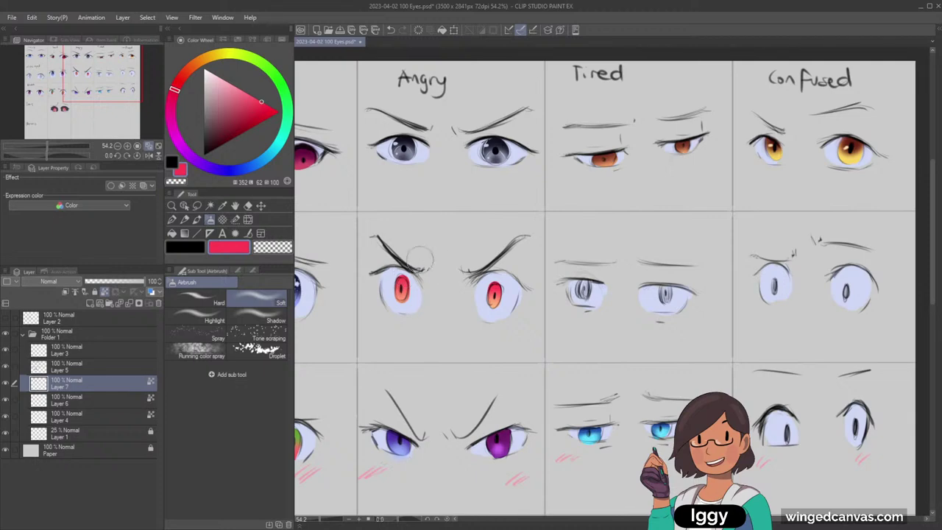
Darken the upper lash line of the wide-eyed Happy pair's right eye on Layer 5 and add long black outer lashes with the Lighter pencil.
click(172, 207)
drag(454, 277, 432, 270)
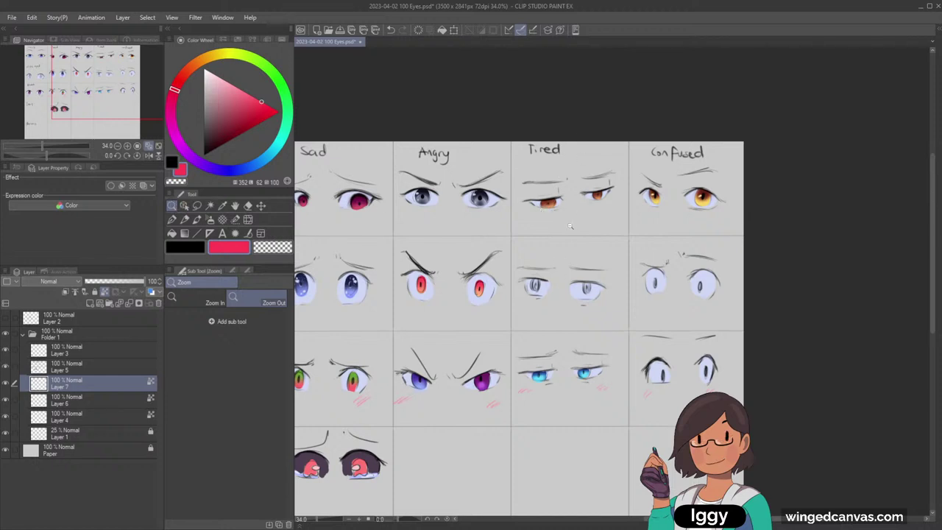
click(158, 146)
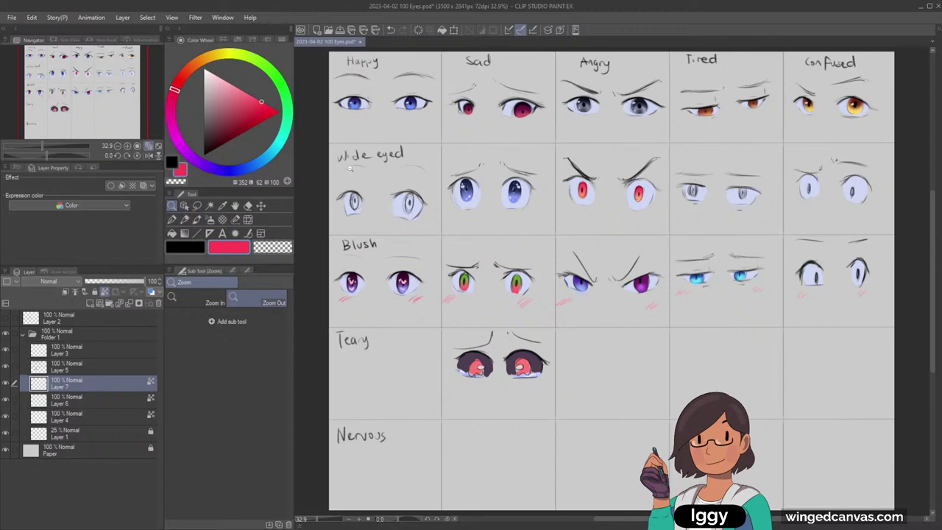
drag(347, 168, 401, 166)
click(185, 206)
click(347, 214)
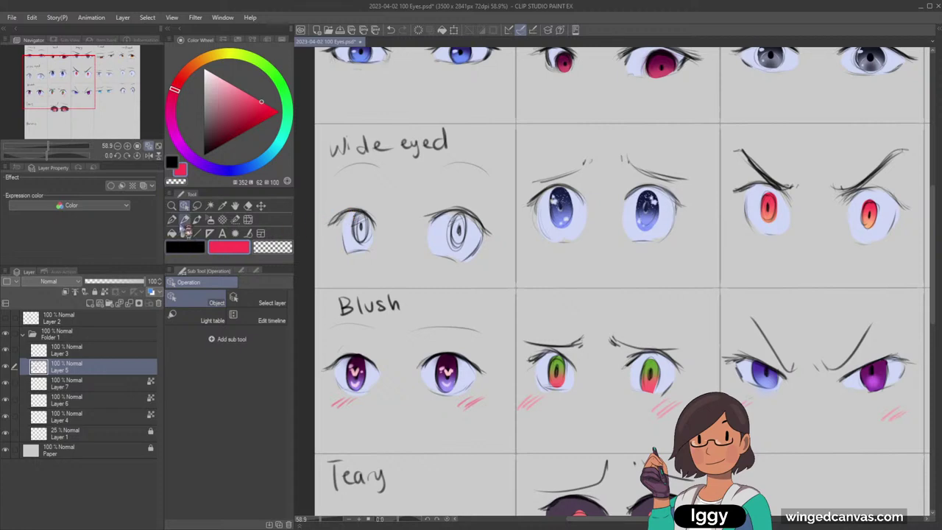
key(p)
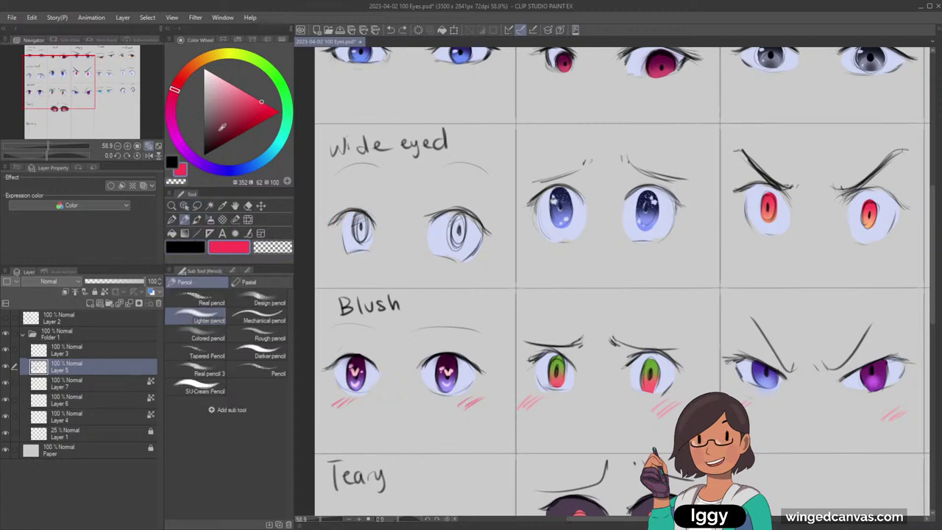
drag(222, 127, 187, 209)
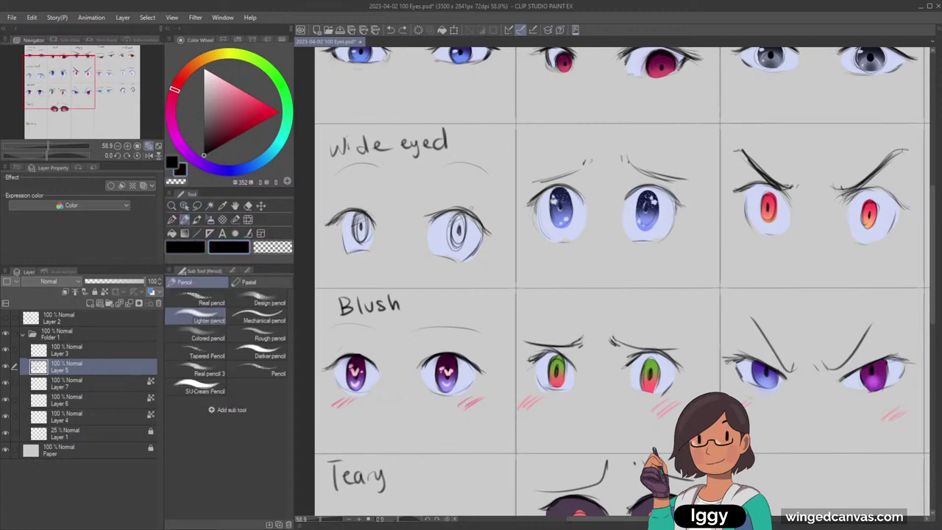
mouse_move(426, 217)
mouse_down()
mouse_move(457, 209)
mouse_move(496, 225)
mouse_up()
mouse_move(477, 217)
mouse_down()
mouse_move(508, 220)
mouse_move(505, 231)
mouse_up()
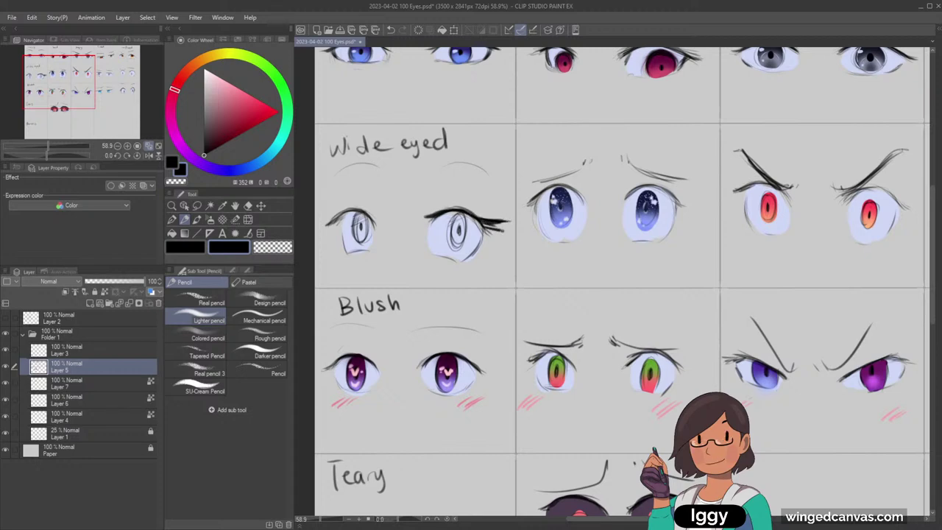
Draw spiky black lower lashes on both wide-eyed Happy eyes and long outer upper lashes on the left eye.
drag(445, 259, 471, 273)
mouse_move(343, 248)
mouse_down()
mouse_move(335, 258)
mouse_move(345, 261)
mouse_up()
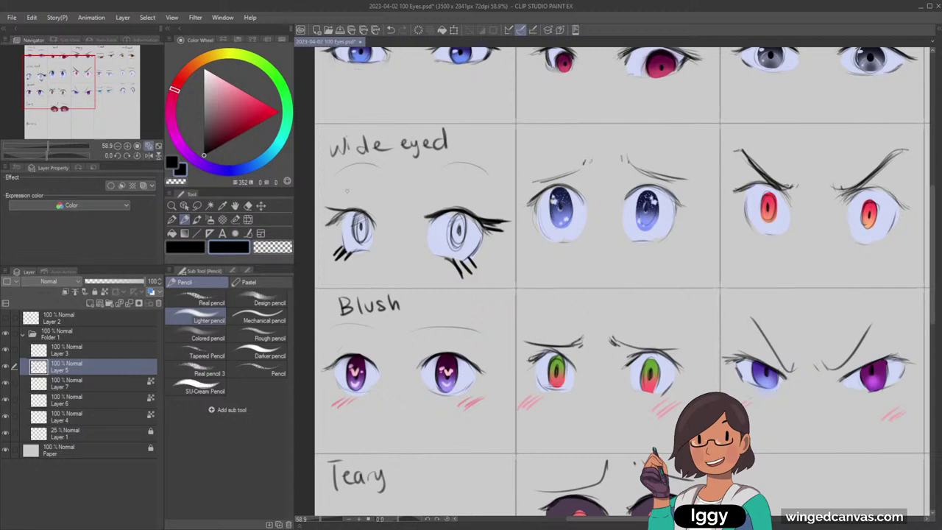
mouse_move(348, 209)
mouse_down()
mouse_move(325, 206)
mouse_move(326, 215)
mouse_up()
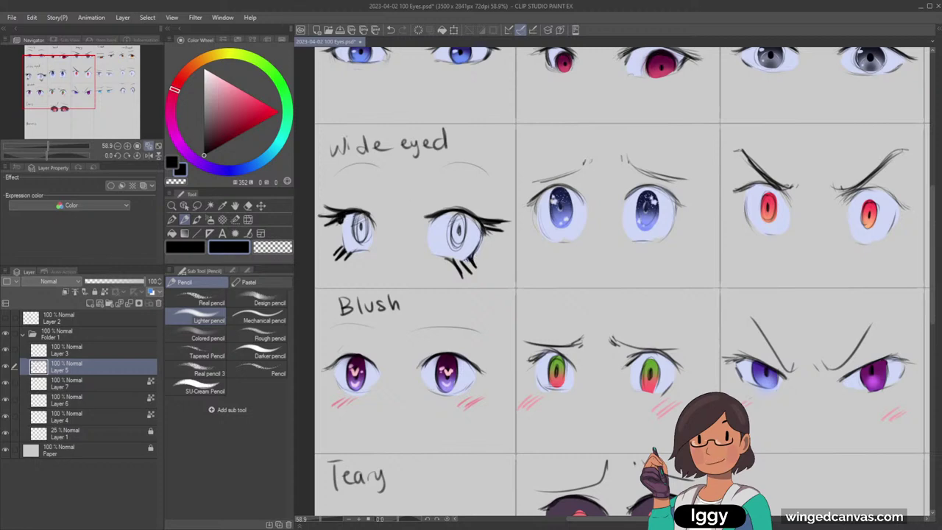
drag(465, 259, 470, 271)
Fill the gaps between the lashes of both wide-eyed Happy eyes with pale lavender sampled from the left eye's white.
click(194, 249)
alt+click(351, 242)
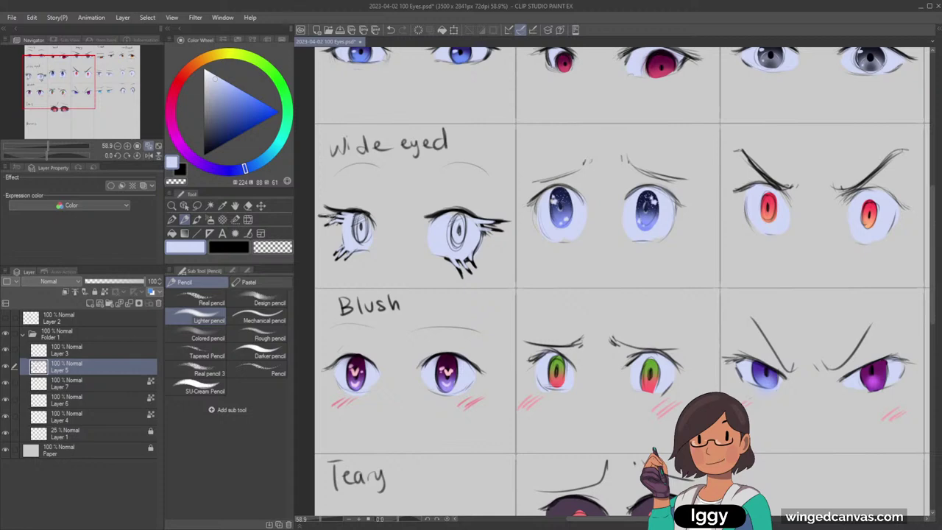
mouse_move(332, 211)
mouse_down()
mouse_move(349, 213)
mouse_move(326, 205)
mouse_move(318, 215)
mouse_up()
Outline the lash clusters of both wide-eyed Happy eyes in black and redraw the brow over the right eye.
click(225, 249)
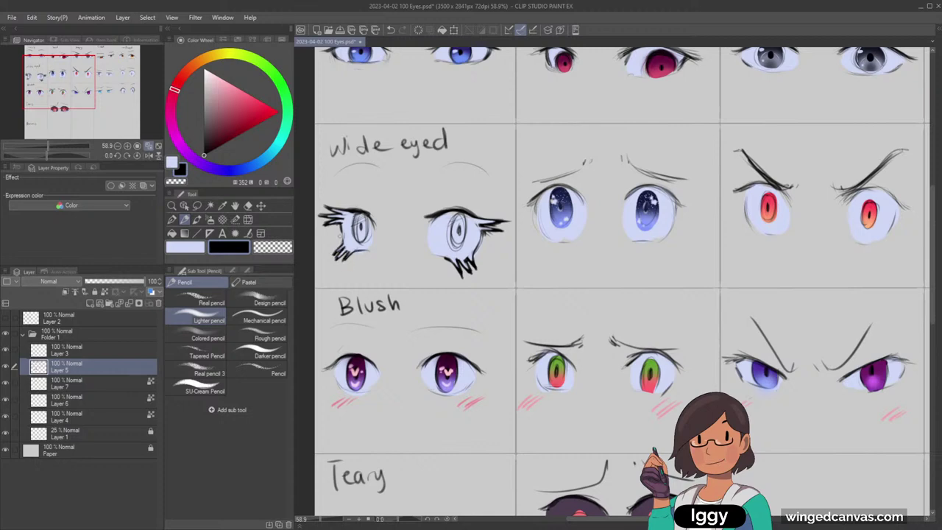
drag(434, 176, 486, 173)
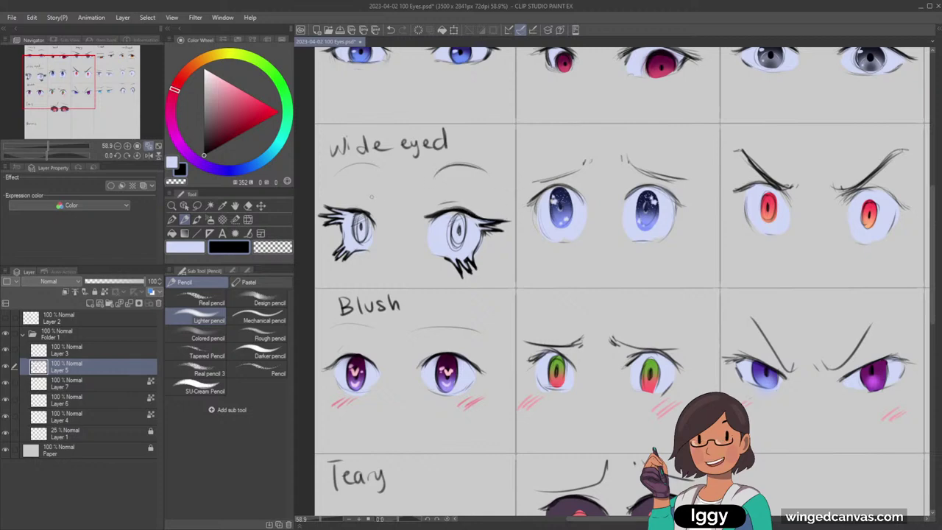
mouse_move(346, 214)
mouse_down()
mouse_move(328, 208)
mouse_move(332, 218)
mouse_up()
key(ctrl+z)
key(ctrl+z)
key(ctrl+z)
key(ctrl+z)
key(ctrl+z)
key(ctrl+z)
Redraw the brow over the wide-eyed Happy pair's left eye in black with the Lighter pencil.
key(alt+space)
mouse_move(444, 261)
mouse_down()
mouse_move(383, 257)
mouse_move(460, 251)
mouse_up()
click(185, 220)
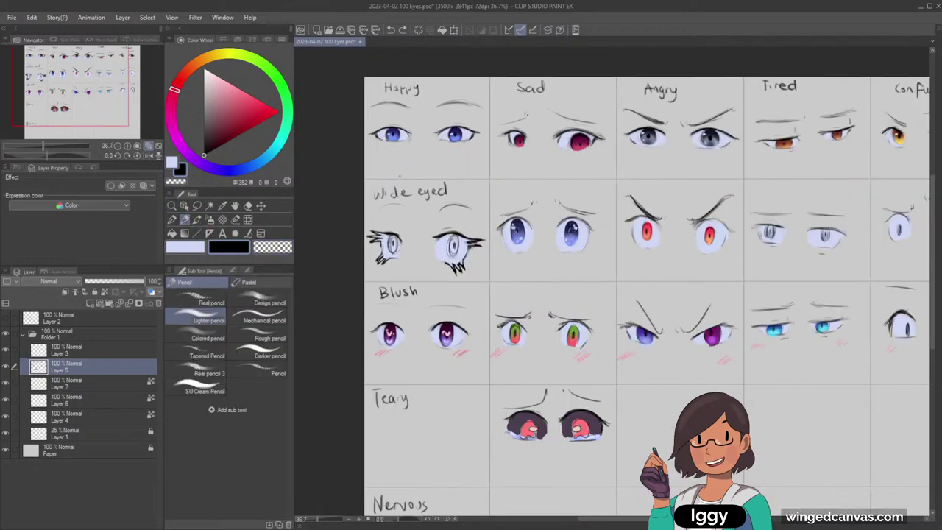
drag(378, 209, 407, 209)
key(ctrl+z)
key(ctrl+z)
drag(98, 101, 113, 120)
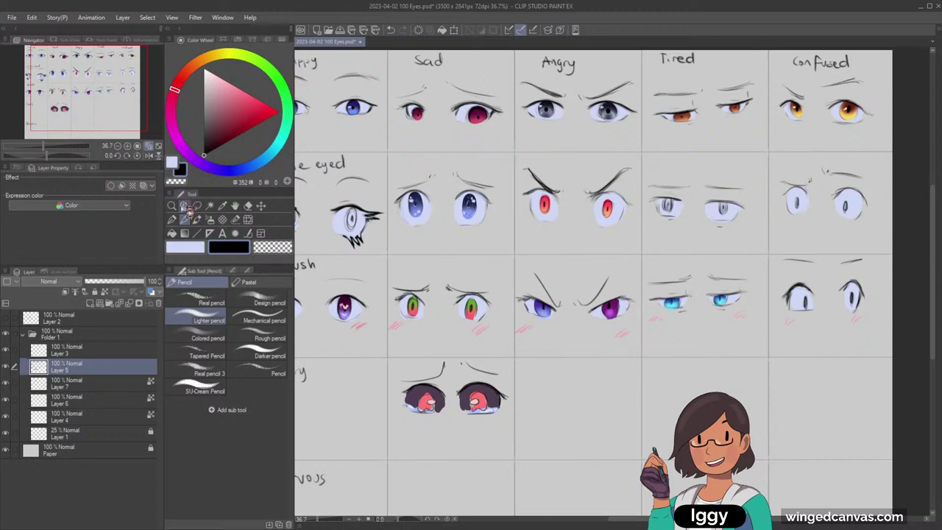
click(184, 206)
click(427, 305)
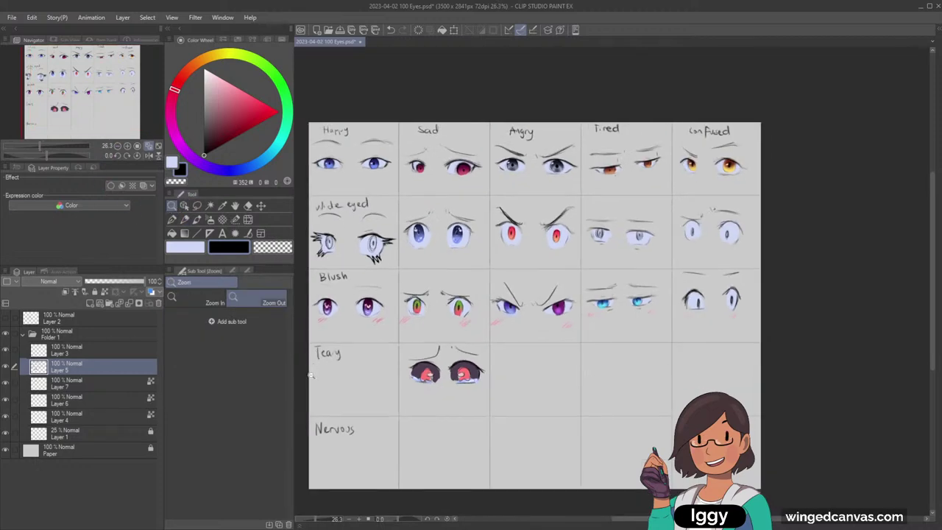
click(323, 248)
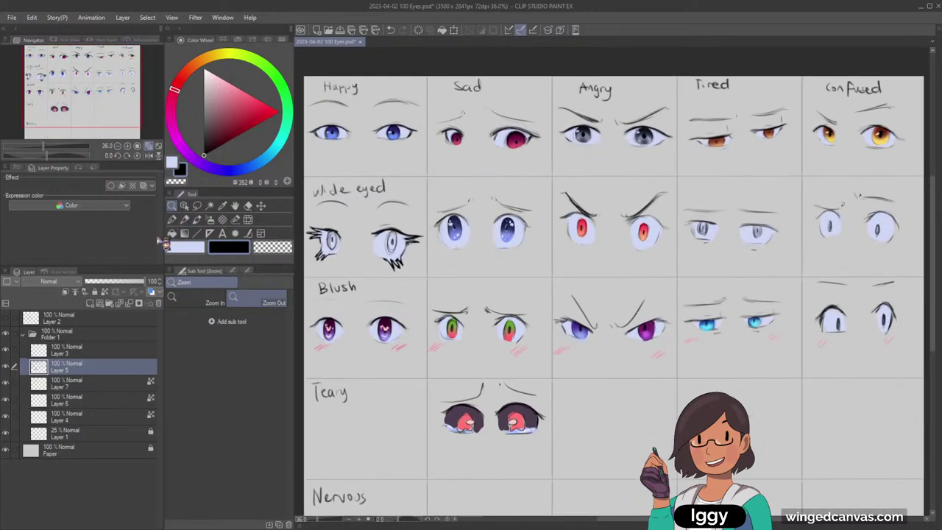
click(184, 220)
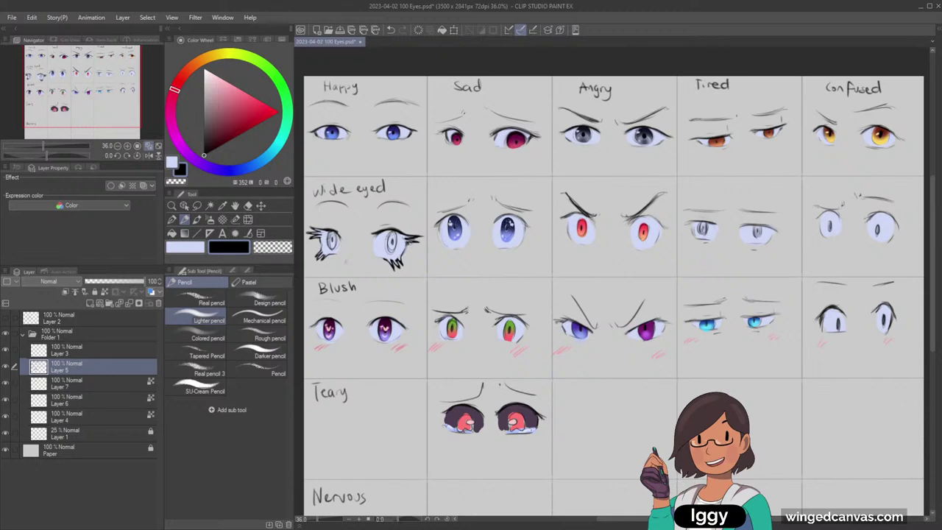
drag(352, 251, 350, 253)
mouse_move(91, 99)
mouse_down()
mouse_move(112, 107)
mouse_move(77, 105)
mouse_up()
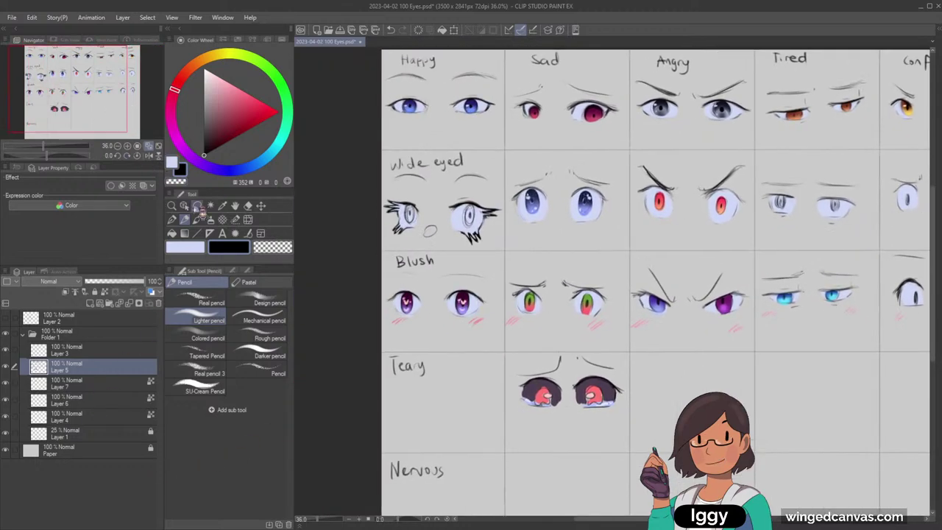
click(171, 206)
click(447, 203)
key(ctrl+z)
Try to sketch a large black circle around each wide-eyed Happy eye with the Lighter pencil.
key(p)
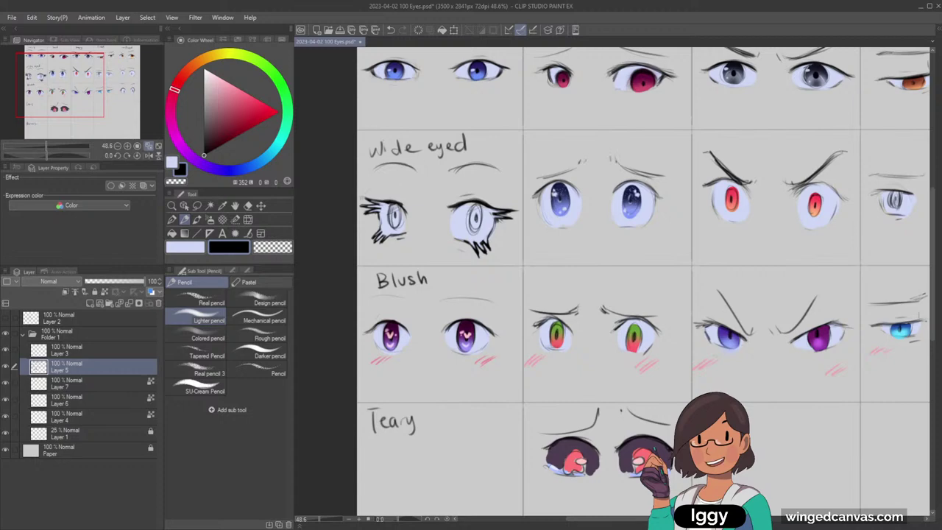
drag(425, 220, 421, 199)
mouse_move(478, 188)
mouse_down()
mouse_move(505, 239)
mouse_move(490, 190)
mouse_up()
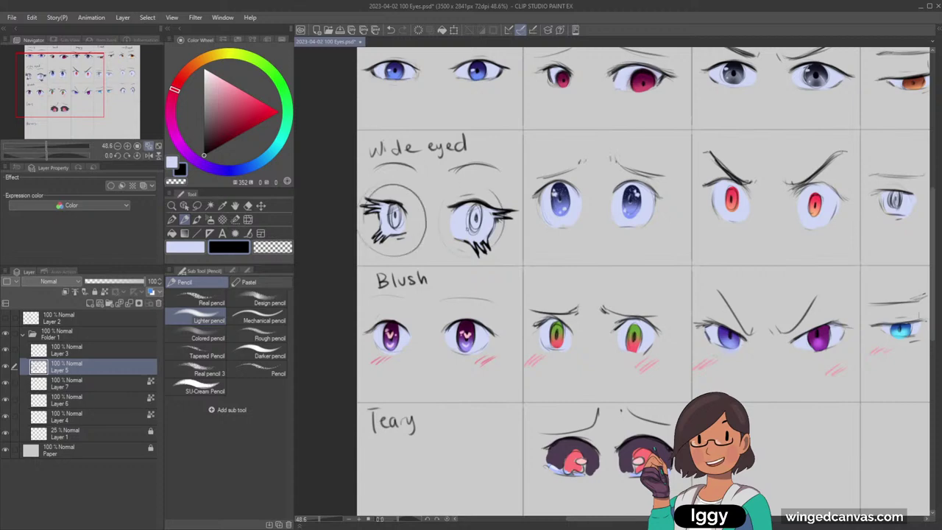
key(ctrl+z)
key(ctrl+z)
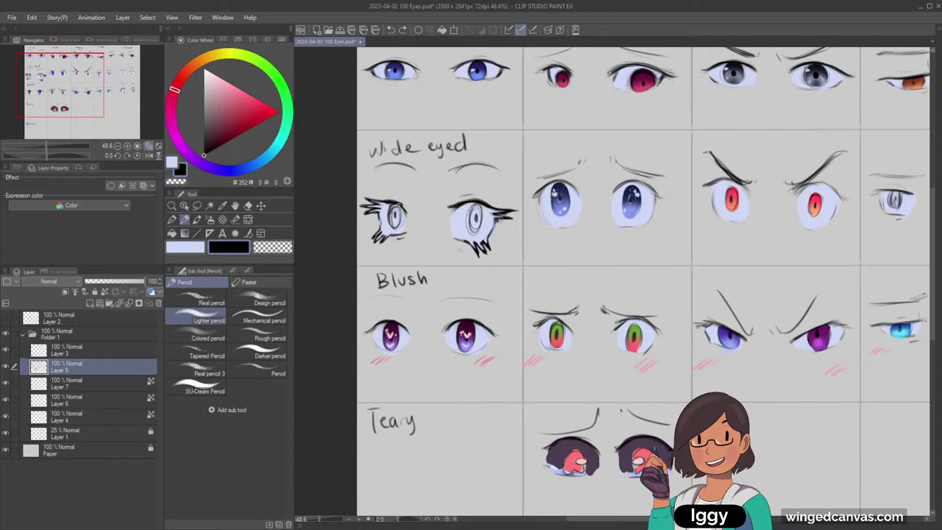
key(ctrl+0)
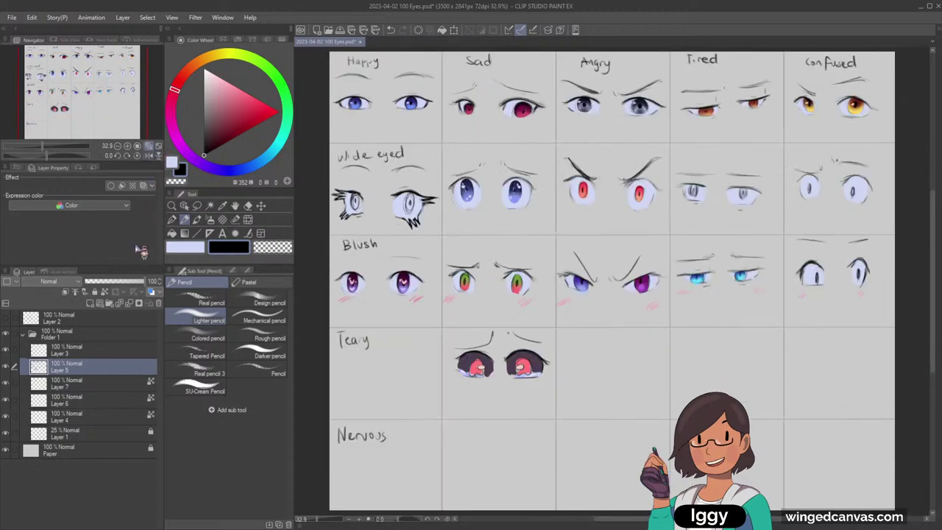